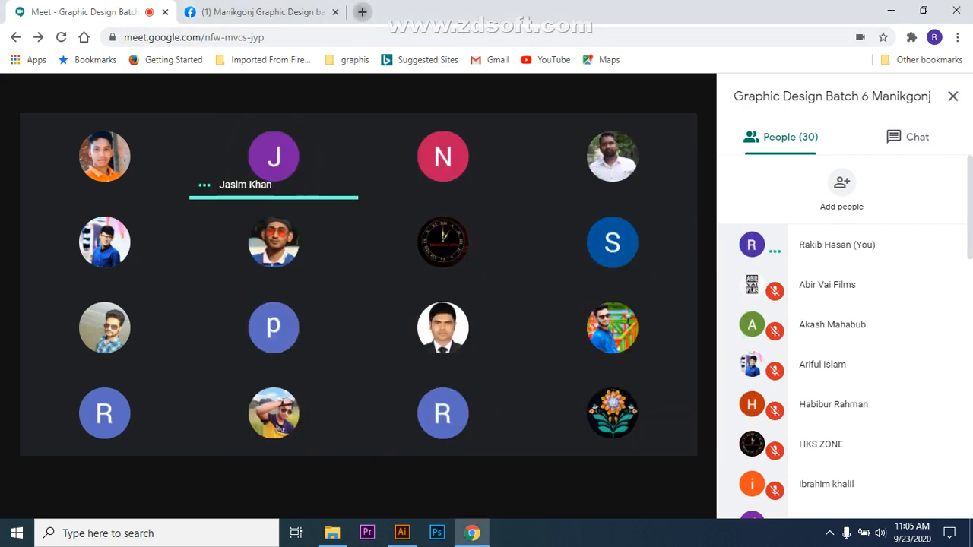
Step: Search Google in a new browser tab for "cartoon car" and show the image results
click(362, 12)
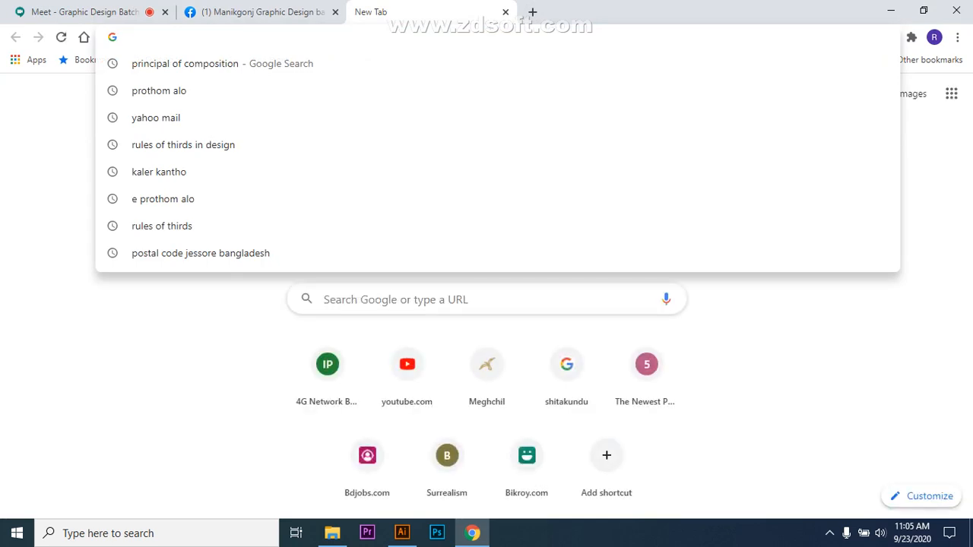
text(cartoon car)
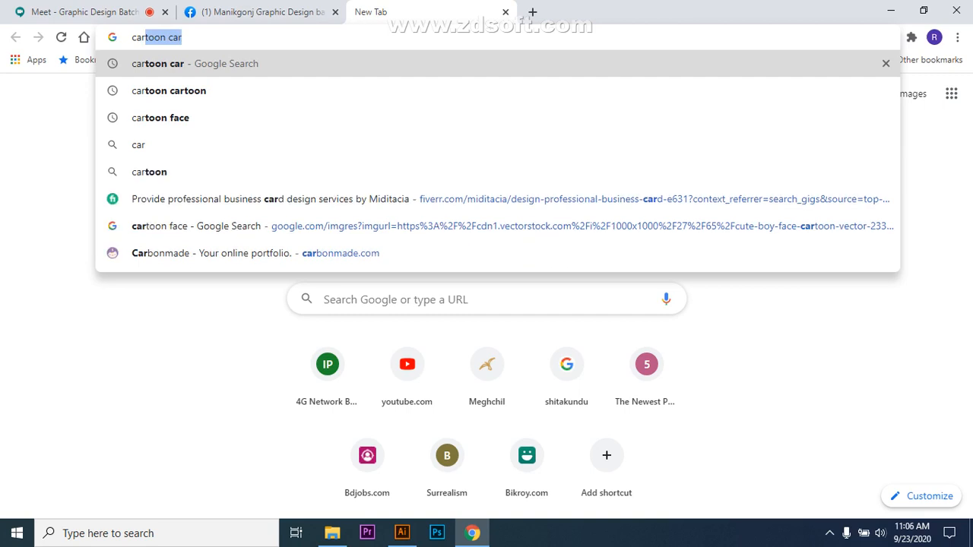
key(Return)
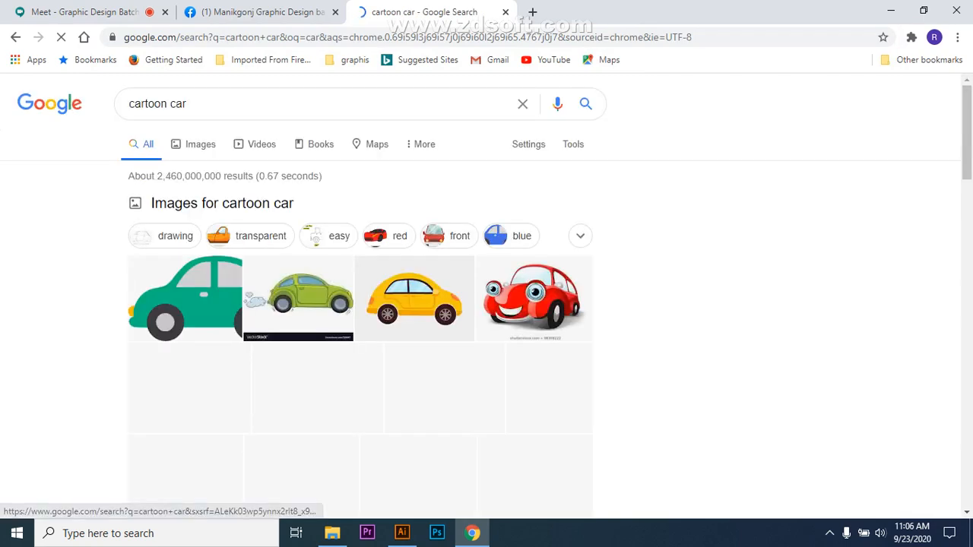
scroll(486, 297, down, 1)
scroll(486, 297, down, 2)
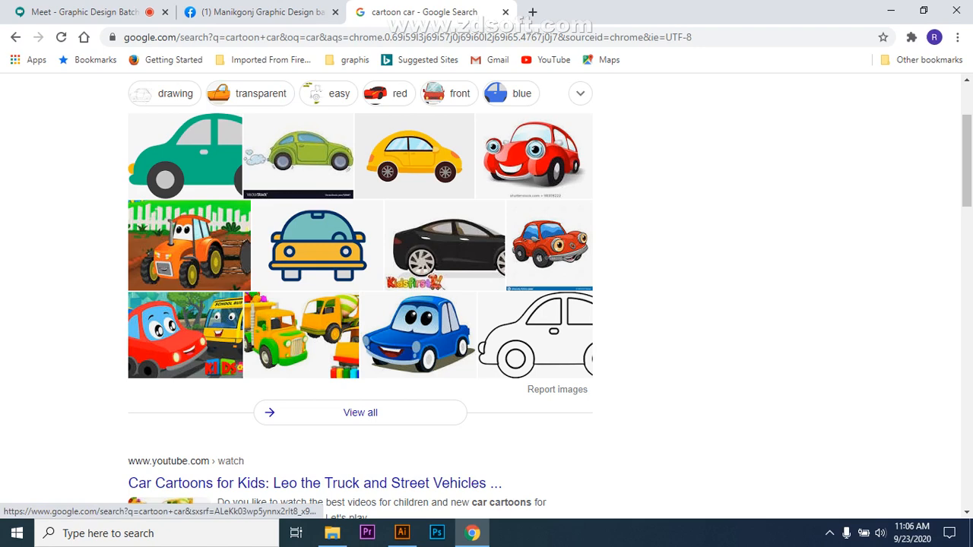
scroll(360, 245, up, 2)
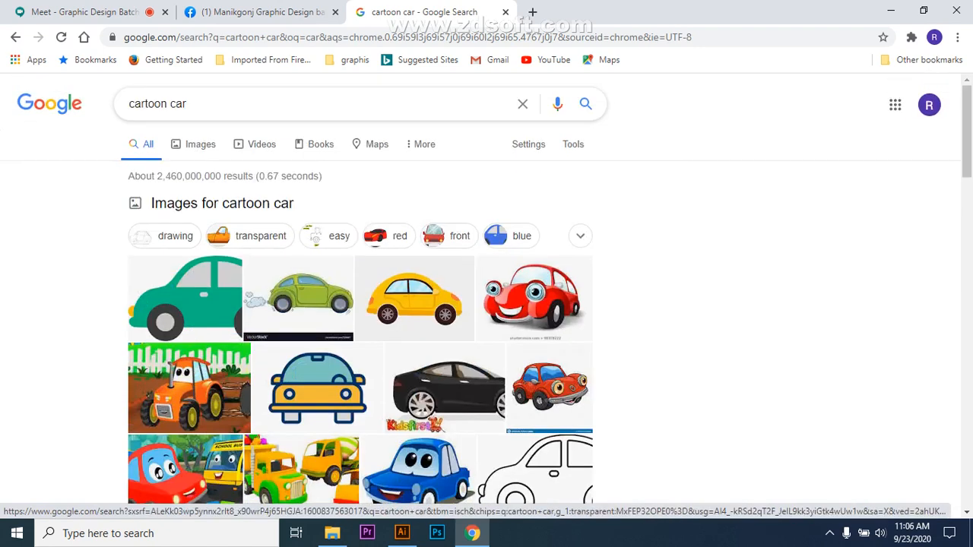
click(199, 144)
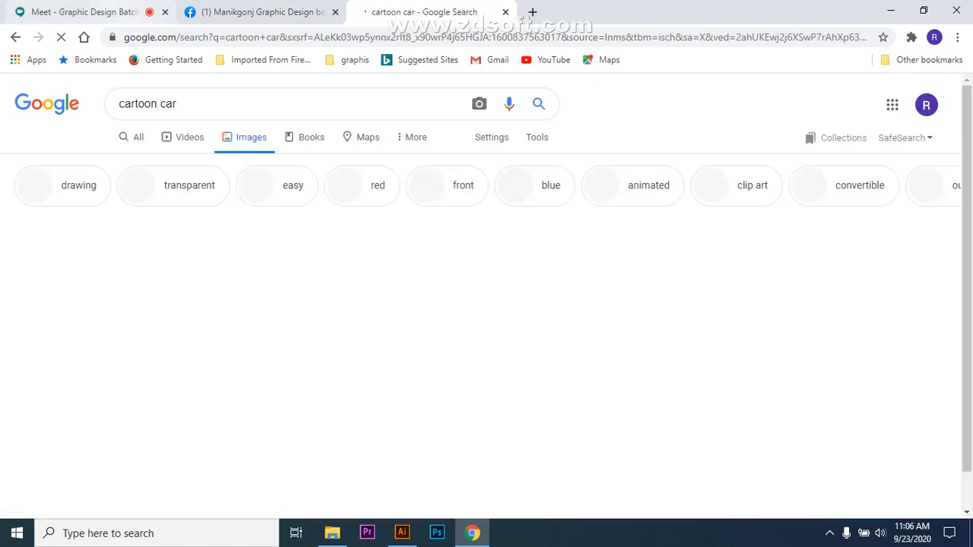
click(85, 12)
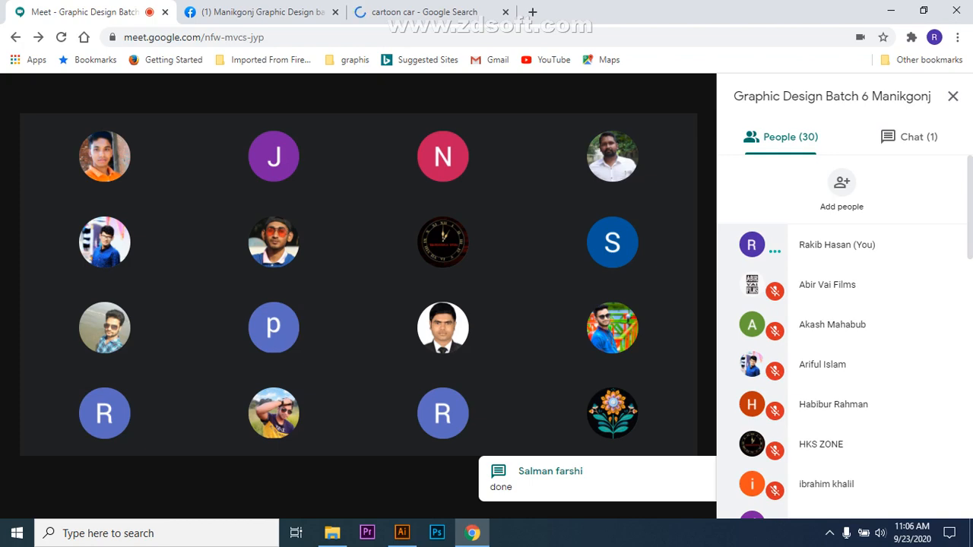
click(426, 12)
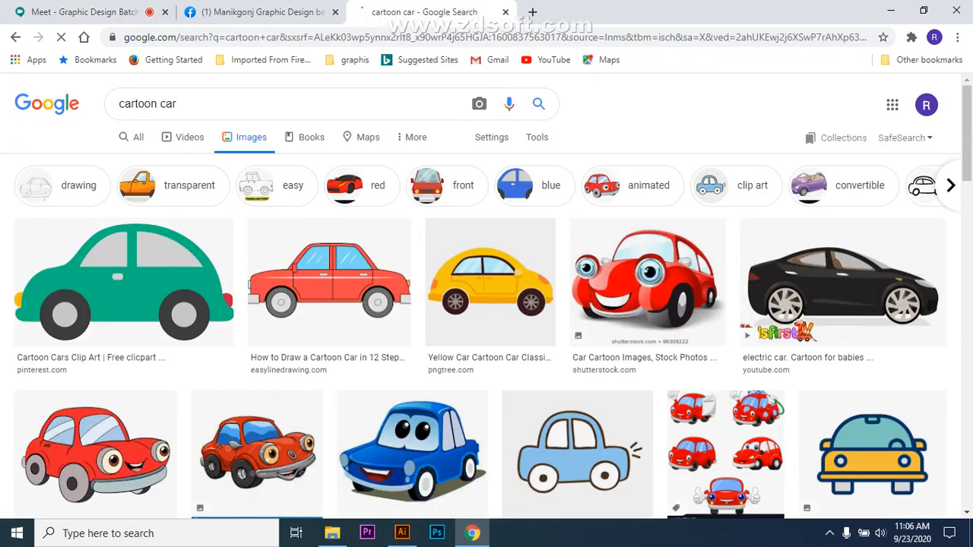
Step: Browse the cartoon car image results for a suitable side-view car illustration
scroll(329, 228, down, 1)
scroll(373, 228, down, 2)
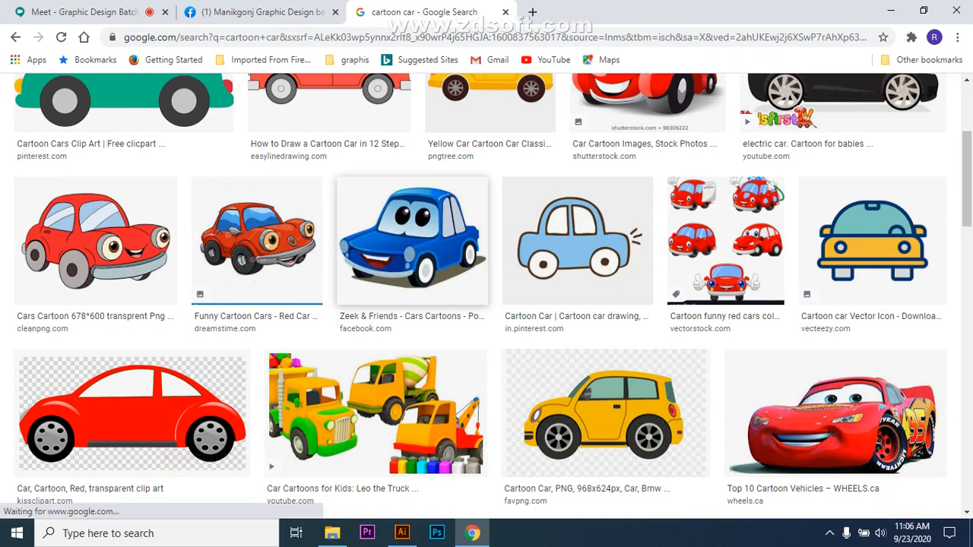
scroll(410, 259, down, 2)
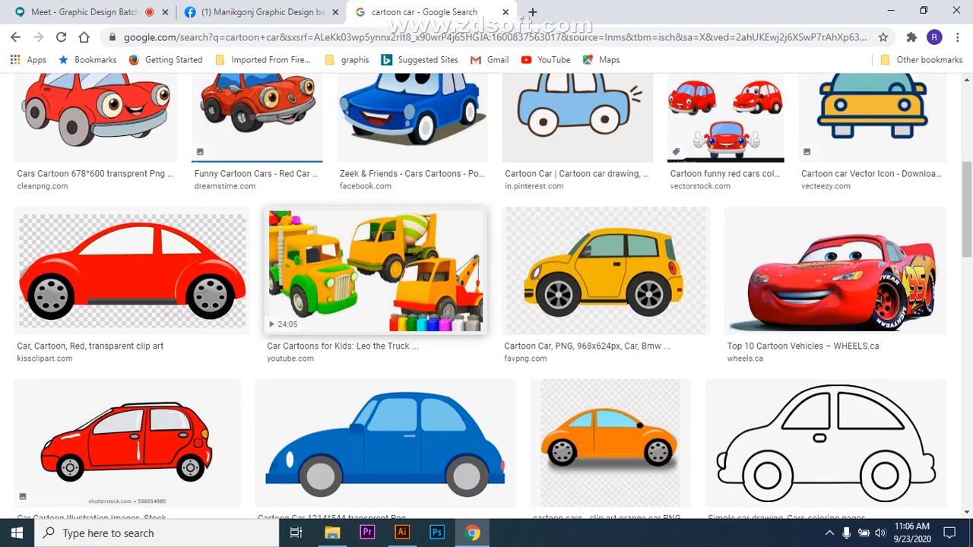
scroll(456, 259, down, 5)
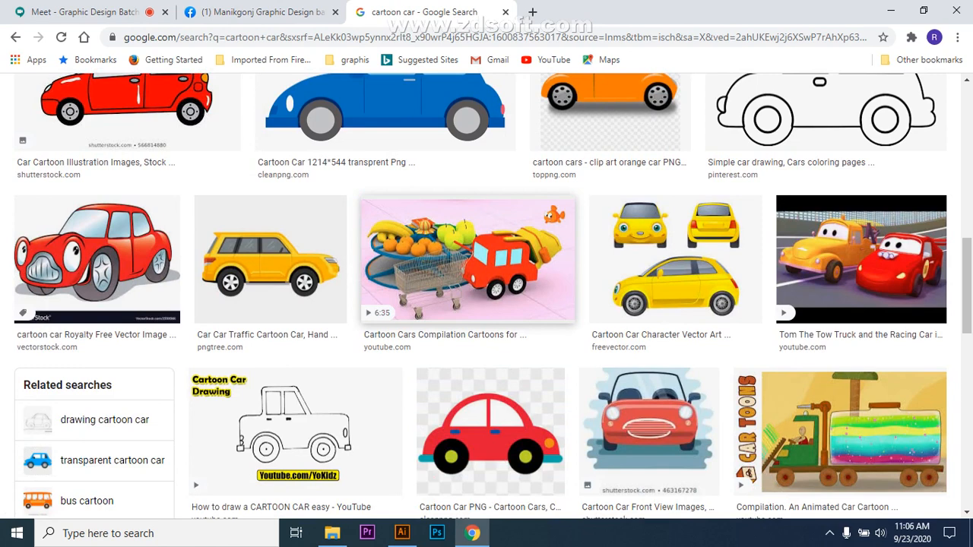
scroll(468, 259, down, 4)
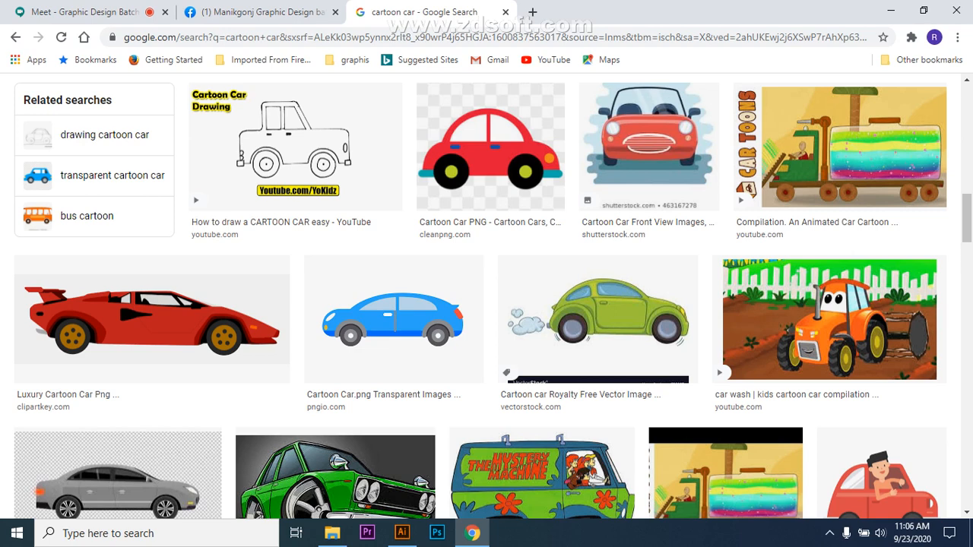
scroll(393, 229, down, 2)
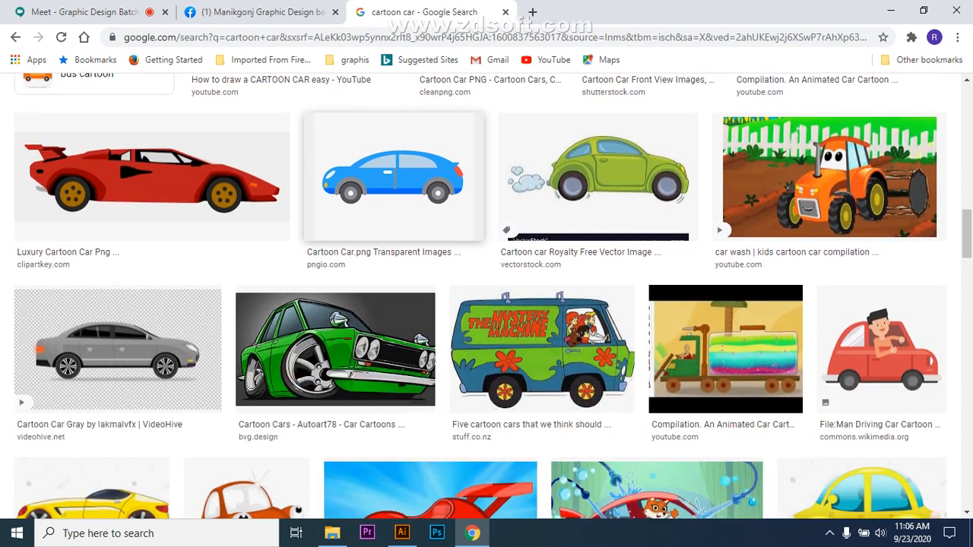
scroll(541, 206, down, 2)
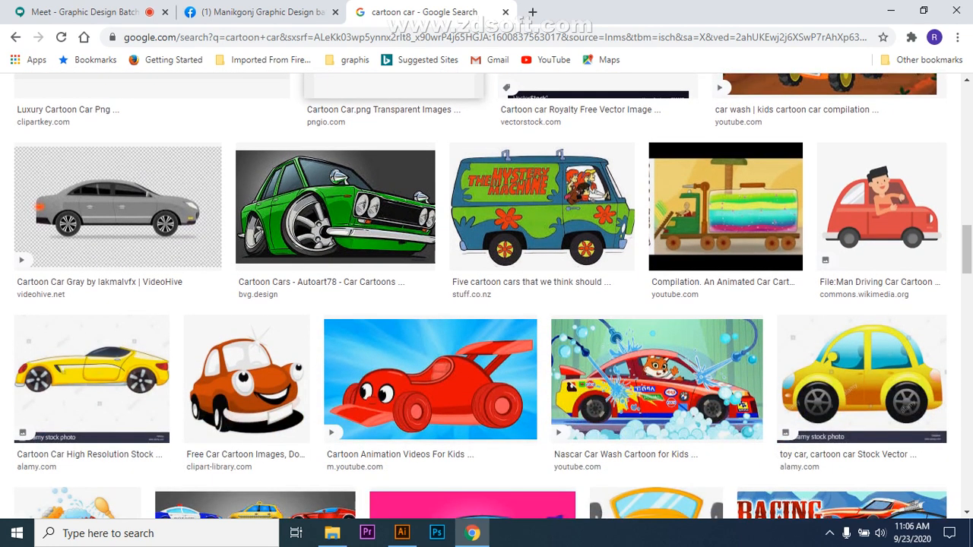
scroll(494, 190, down, 3)
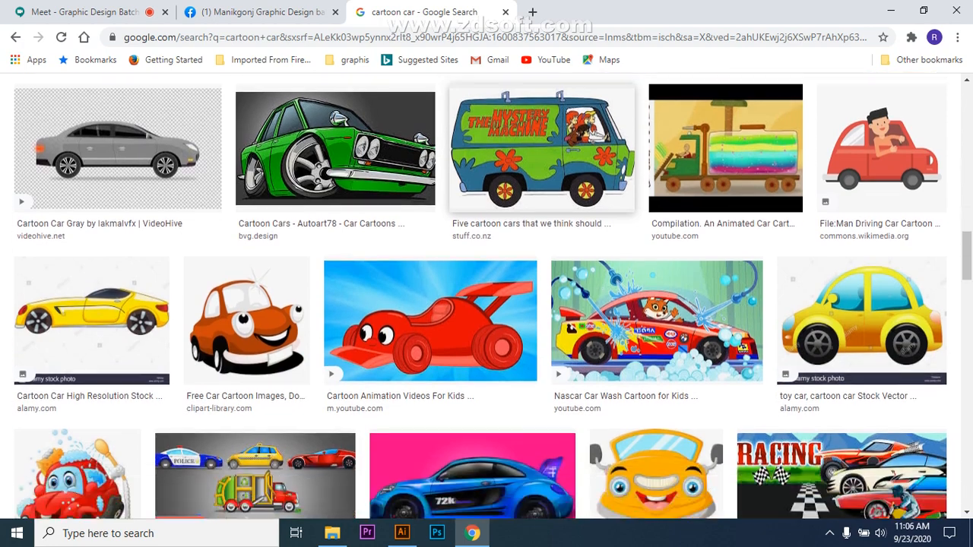
scroll(523, 297, down, 3)
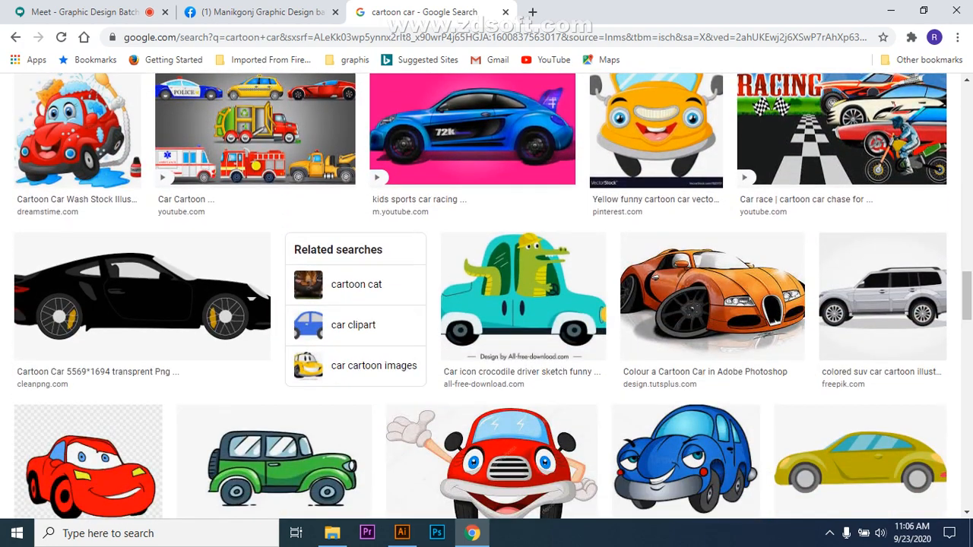
scroll(523, 228, down, 2)
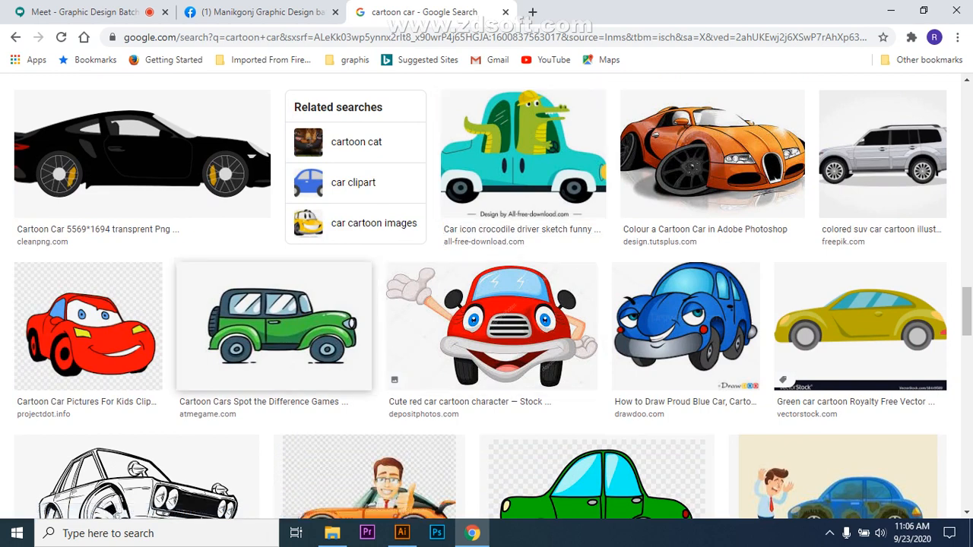
Step: Open the green cartoon car result from atmegame.com in a new tab and switch to it
right_click(272, 313)
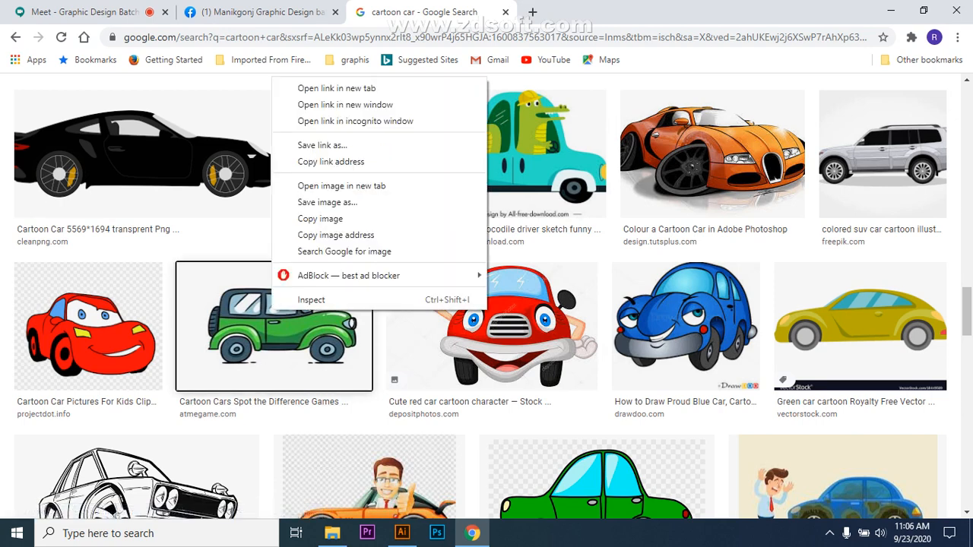
click(337, 89)
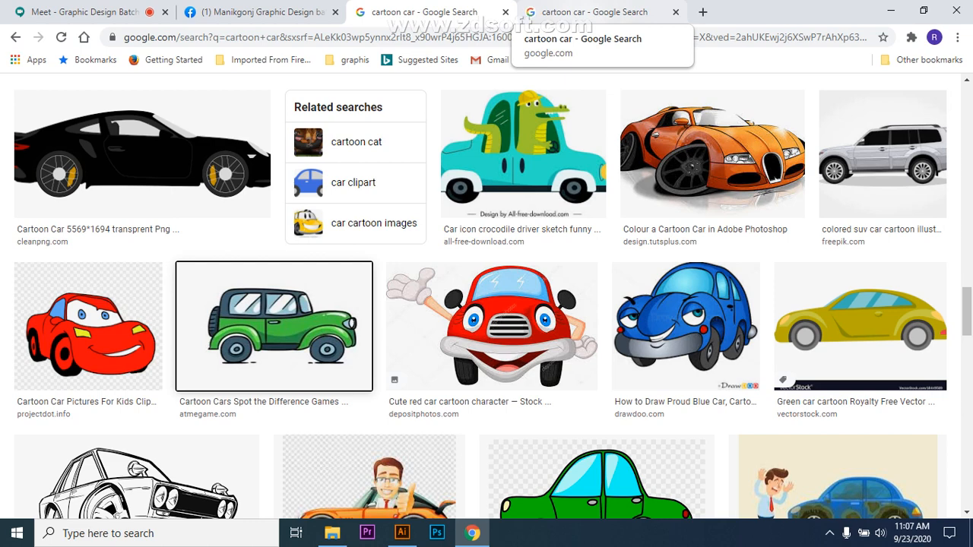
click(593, 12)
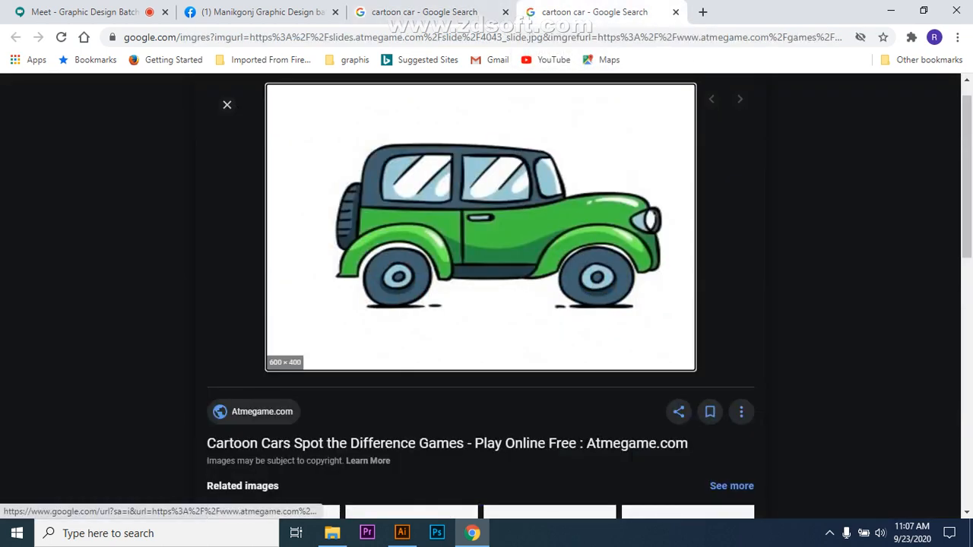
Step: Save the green car picture to the Desktop as the JPEG image 4043_slide
right_click(417, 196)
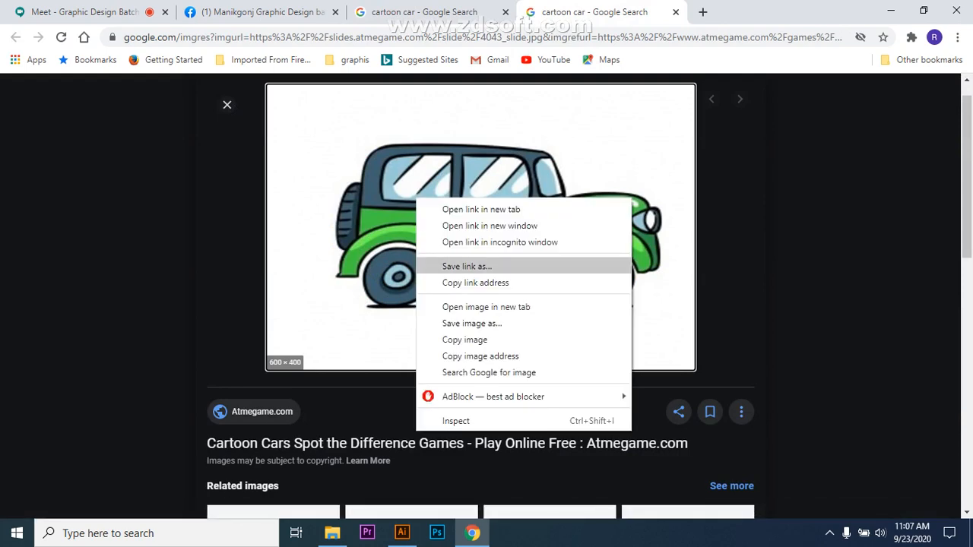
click(464, 339)
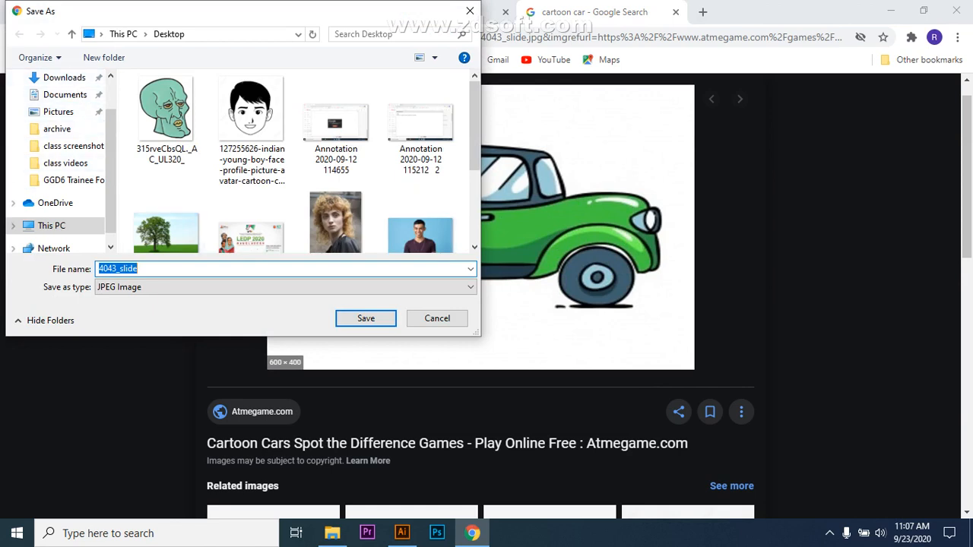
drag(111, 152, 111, 117)
click(59, 106)
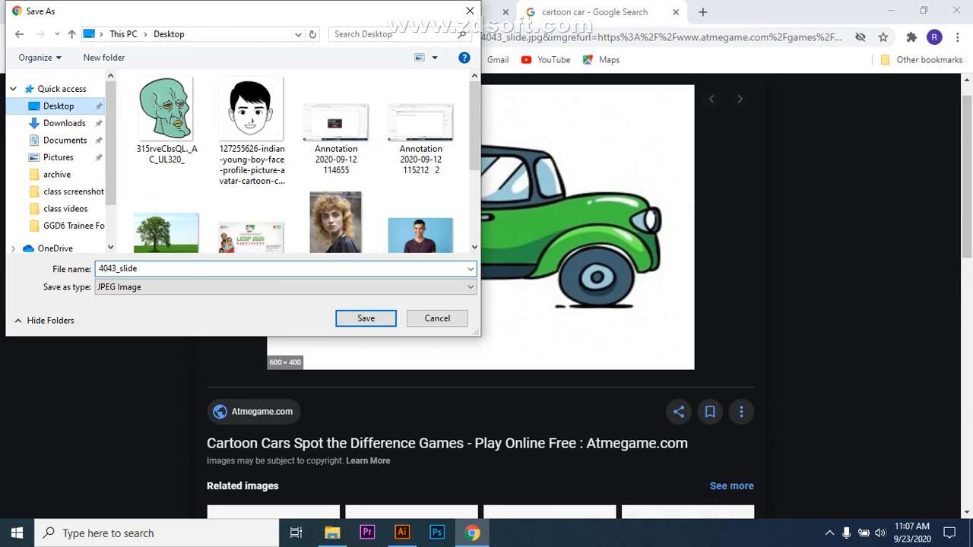
click(366, 318)
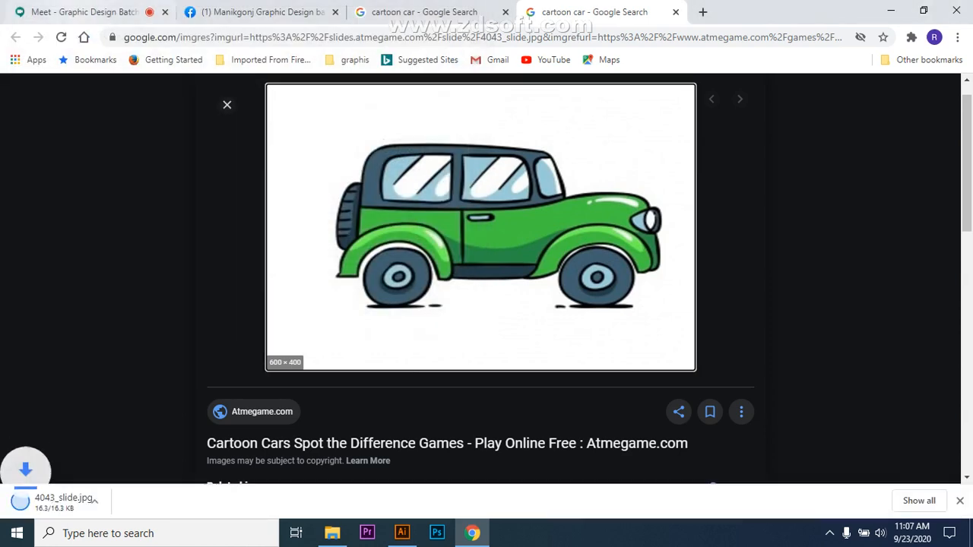
Step: Return to the Google Meet call and admit the person waiting to join
click(84, 12)
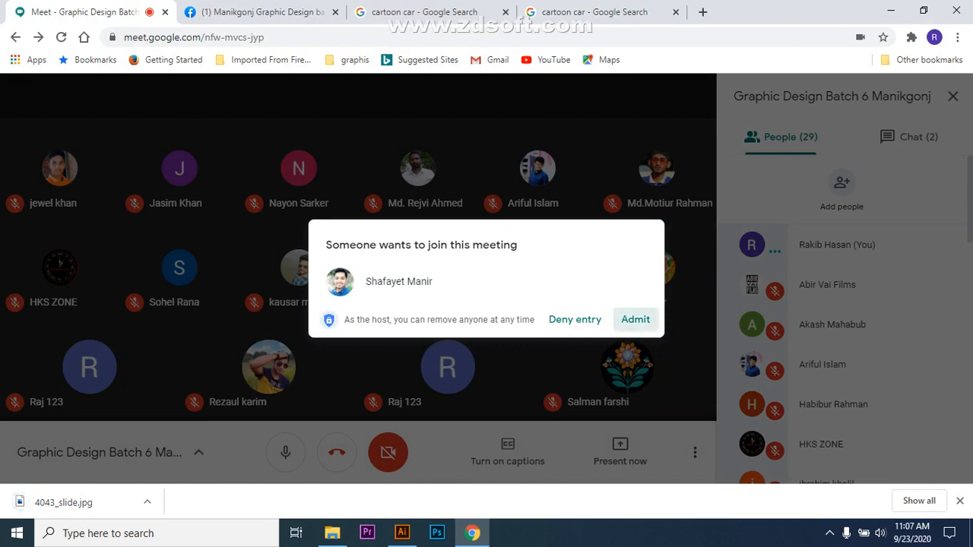
click(636, 320)
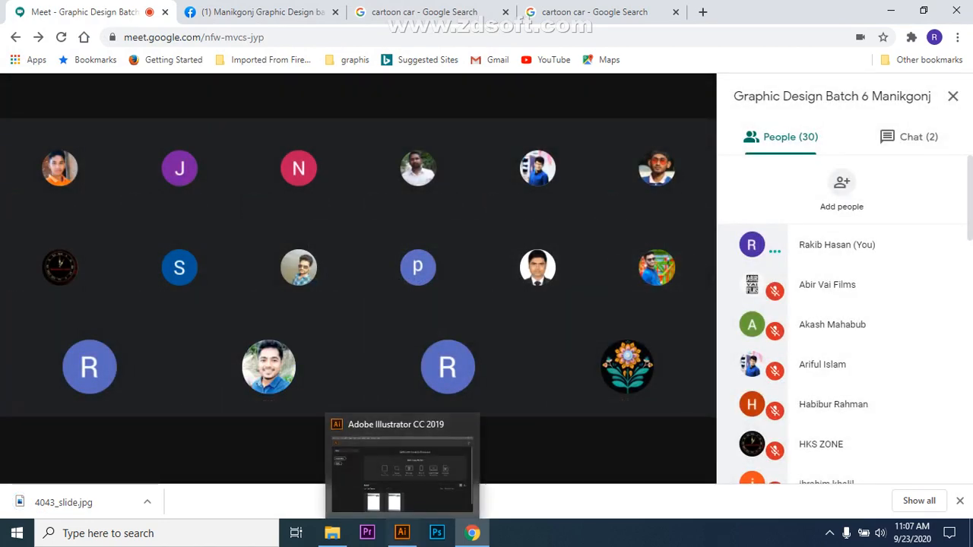
click(595, 12)
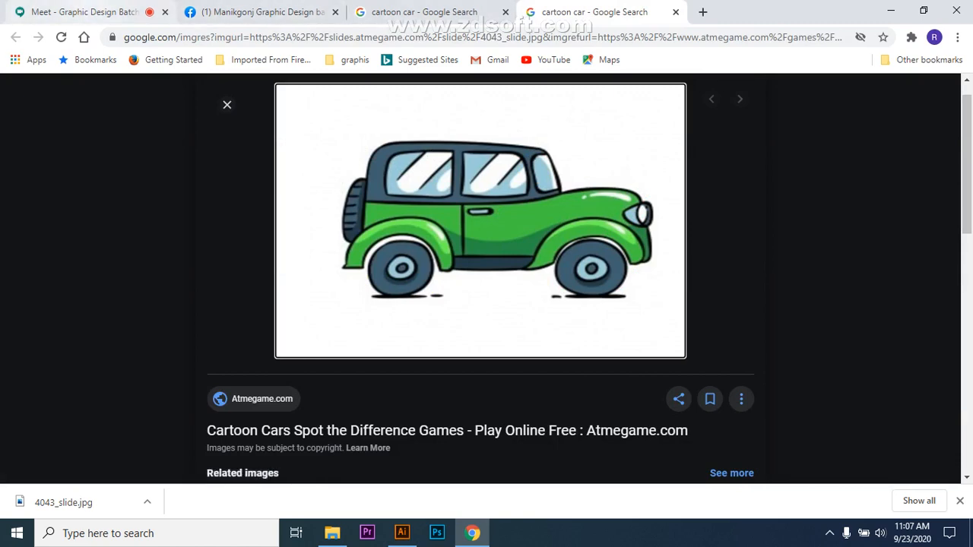
click(83, 13)
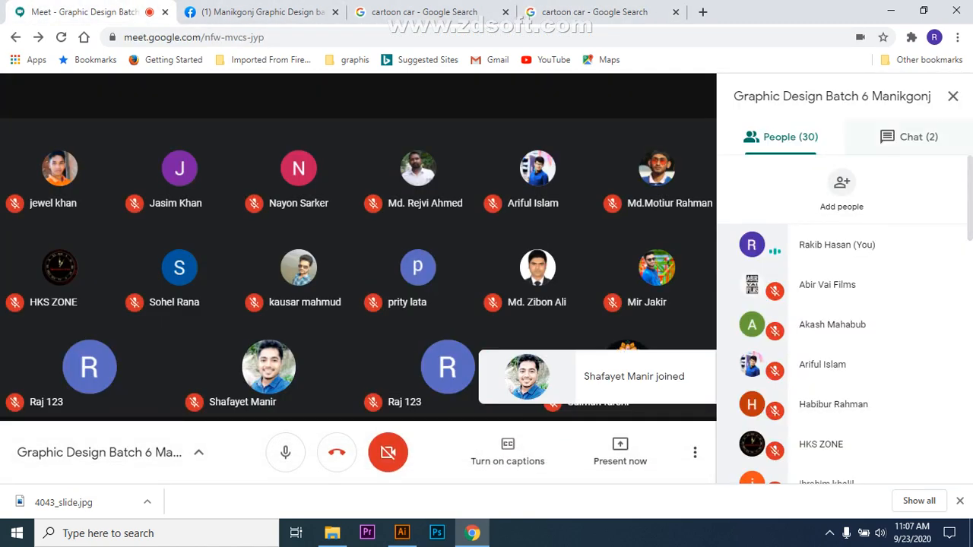
Step: Open the meeting chat and read through the recent messages
click(909, 137)
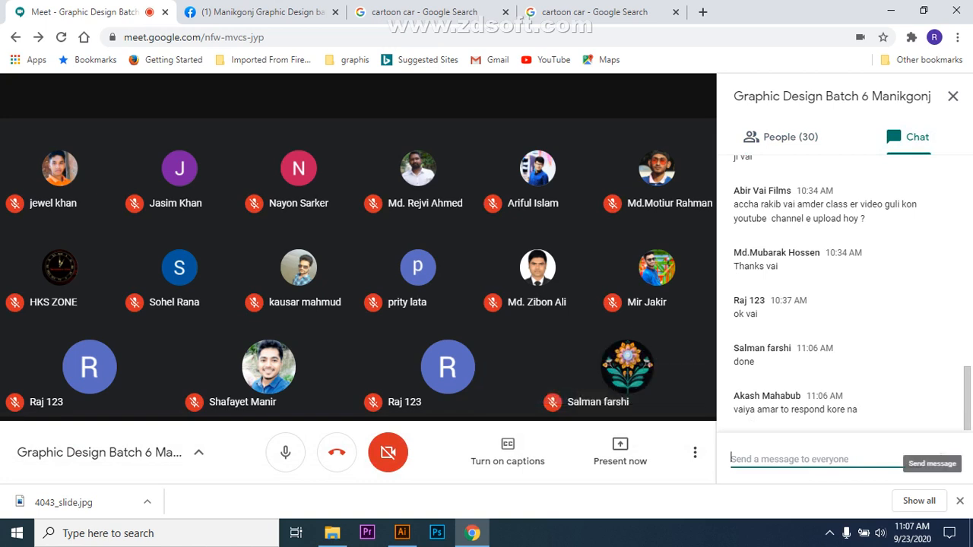
scroll(844, 304, up, 3)
scroll(844, 304, down, 2)
scroll(844, 304, down, 1)
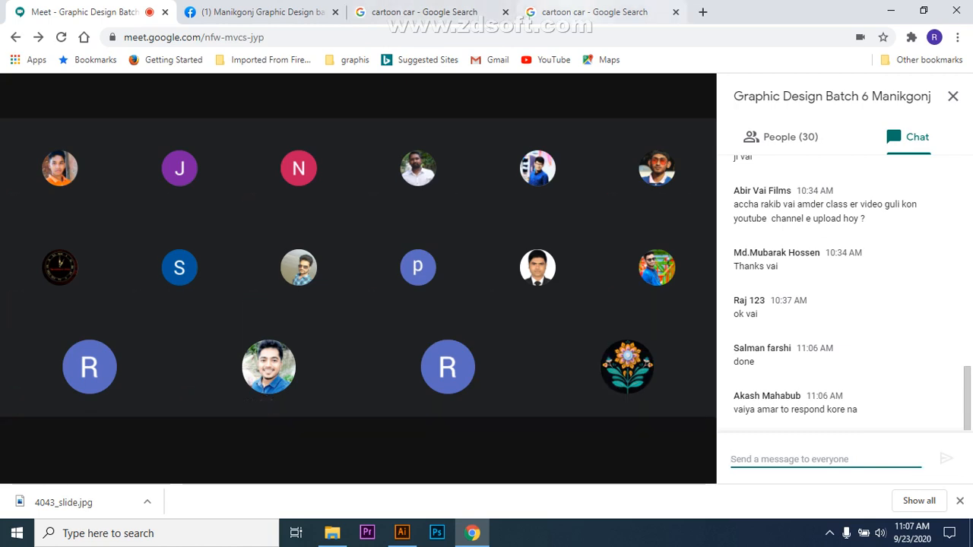
Step: Copy the image address of the green car picture and send it to everyone in the meeting chat
click(595, 12)
scroll(481, 236, up, 1)
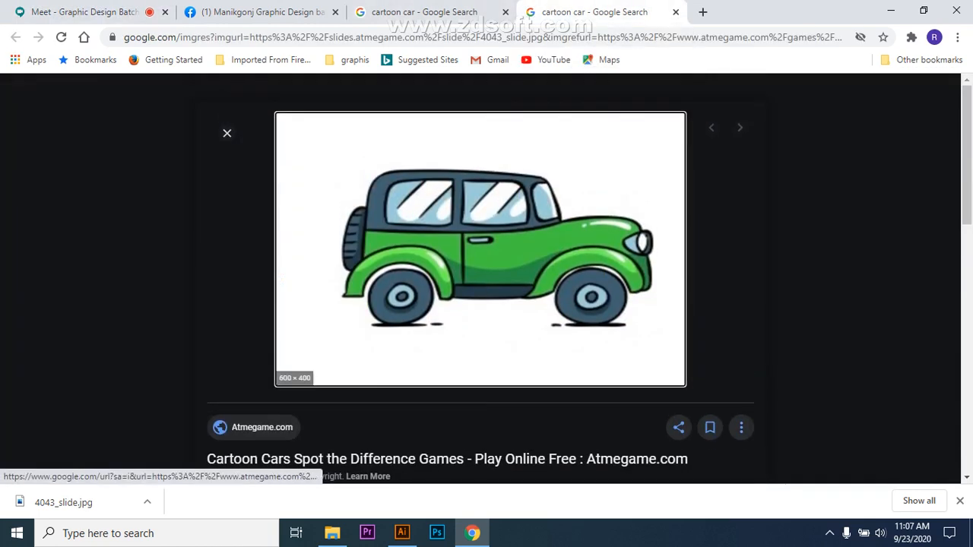
right_click(484, 180)
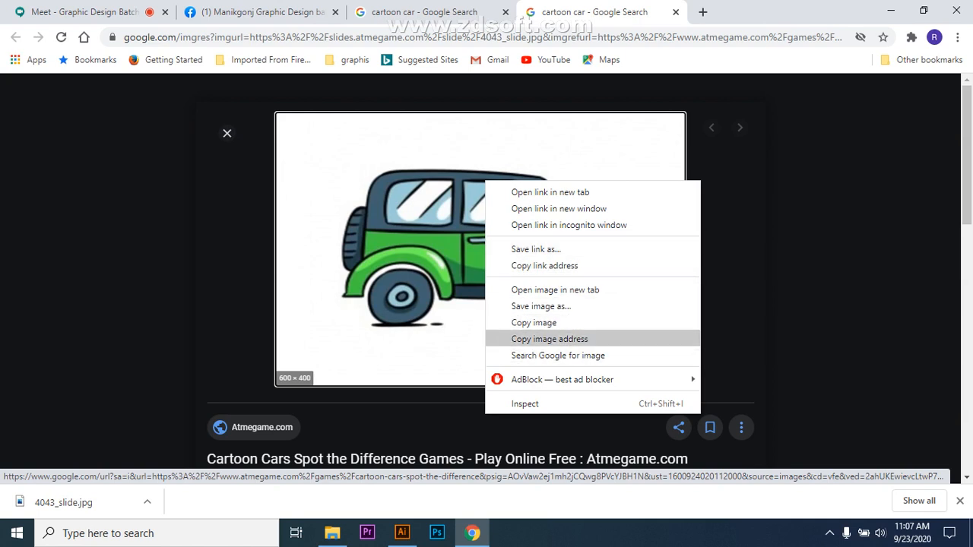
click(549, 340)
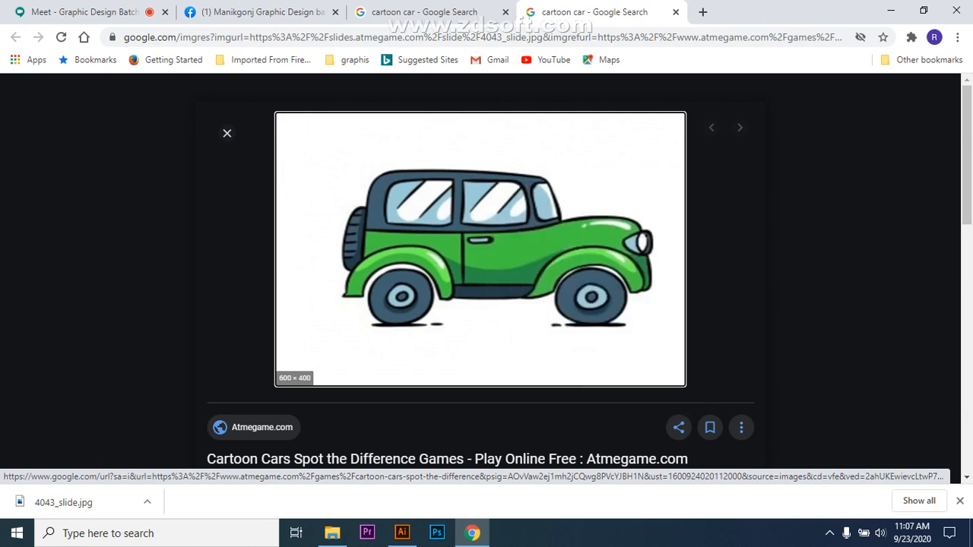
click(95, 12)
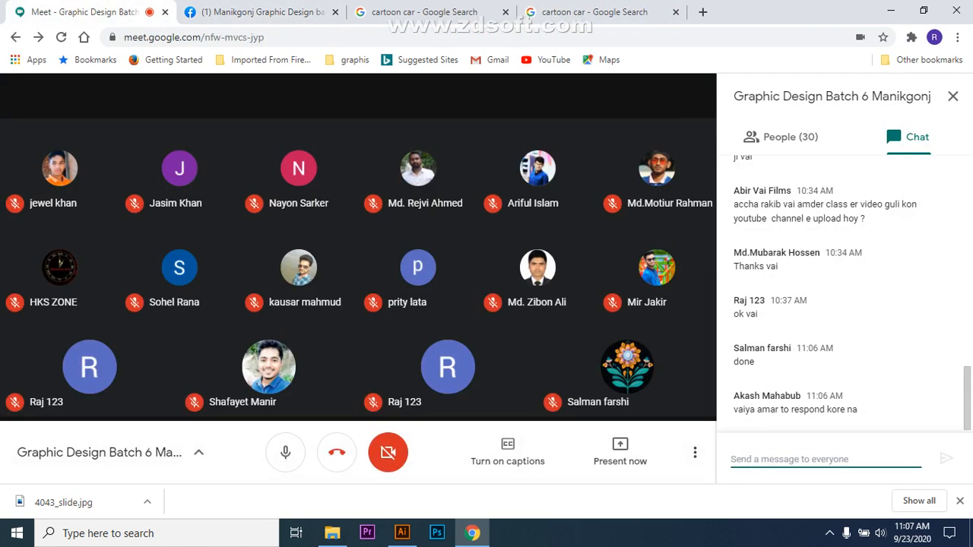
key(ctrl+v)
key(Return)
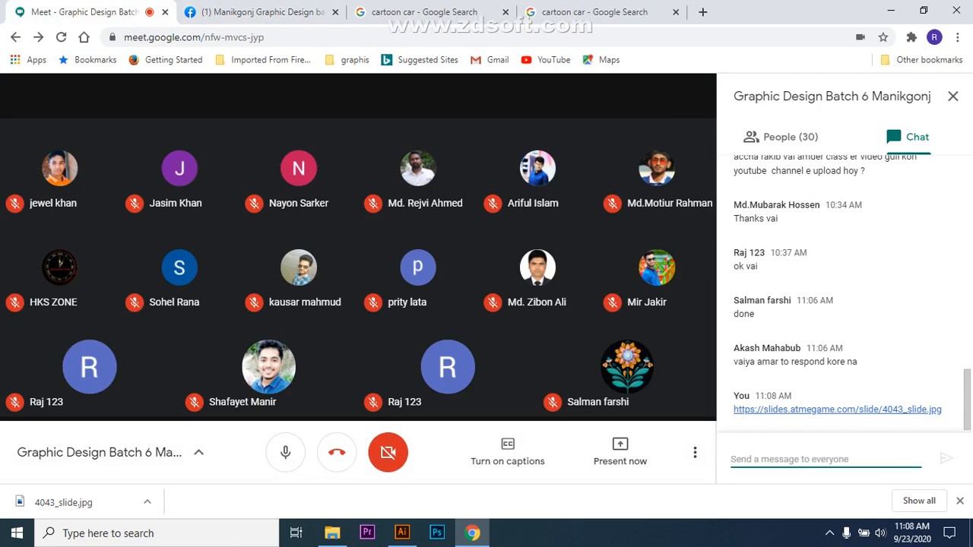
Step: Switch to Illustrator and create a landscape A4 document of 841.89 x 595.276 pt from the recent preset
mouse_move(448, 367)
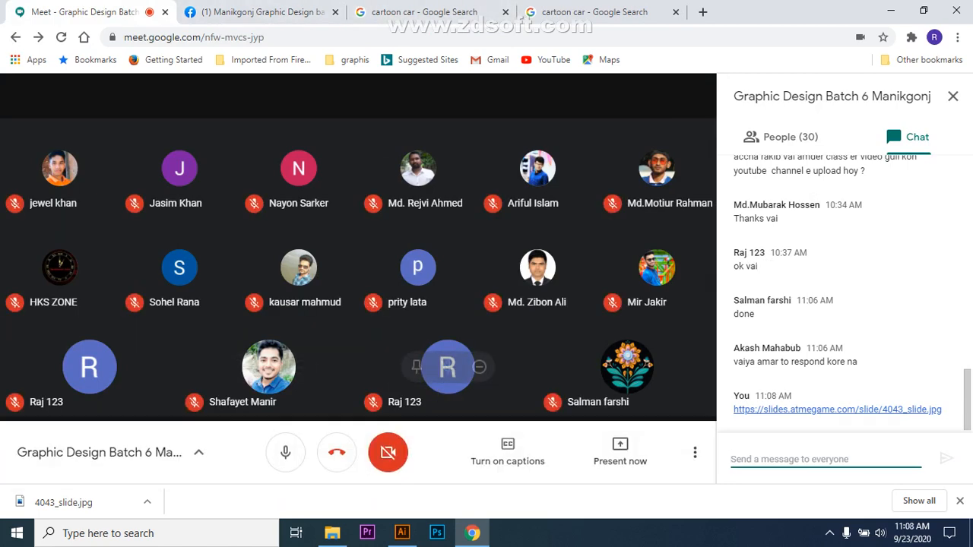
click(403, 533)
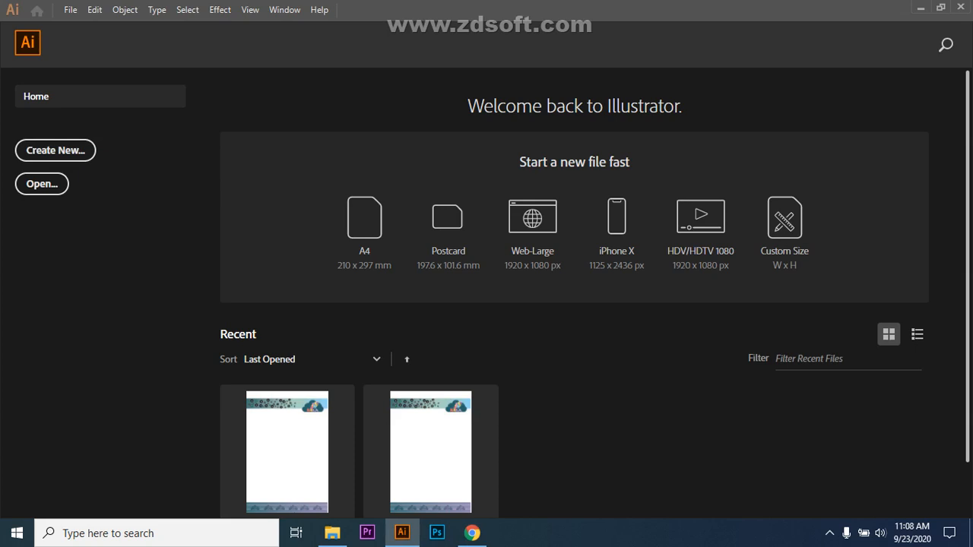
key(ctrl+n)
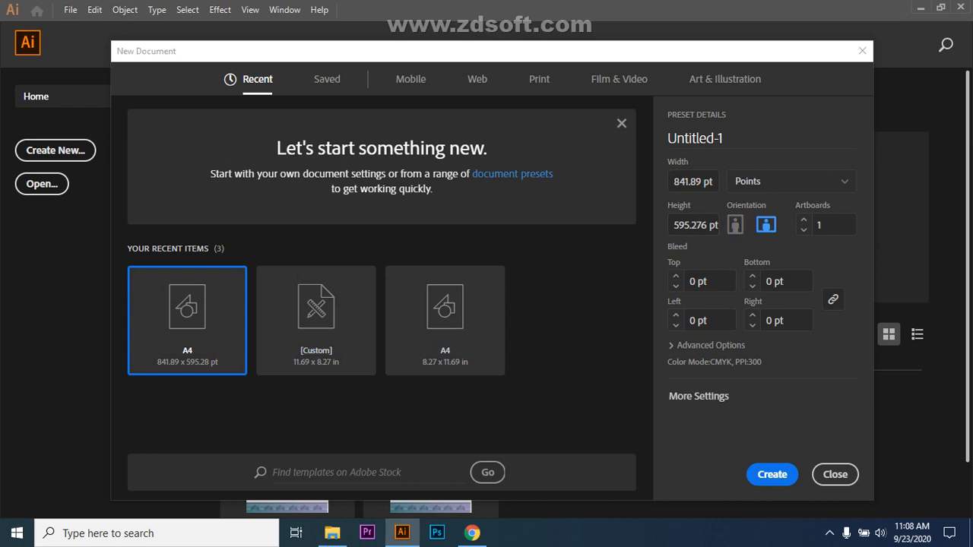
click(772, 475)
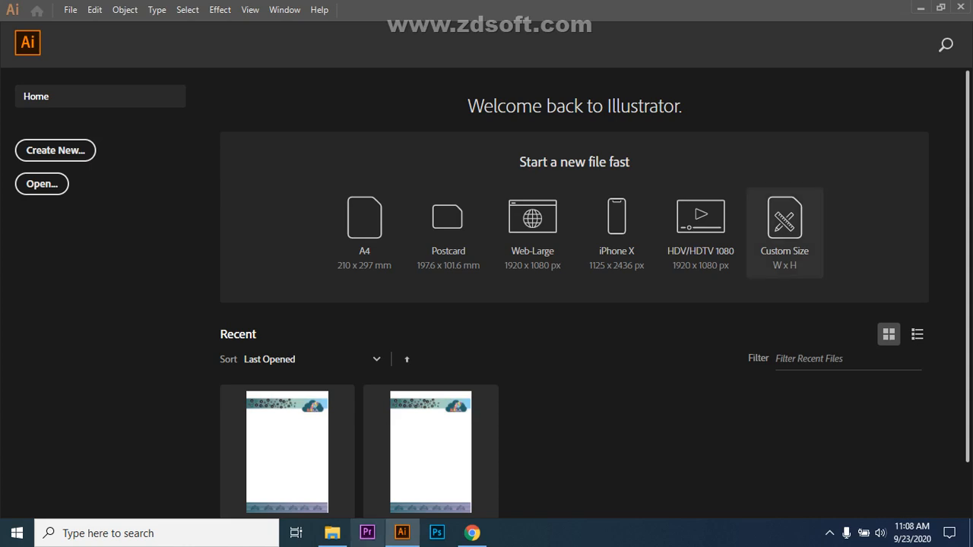
mouse_move(402, 533)
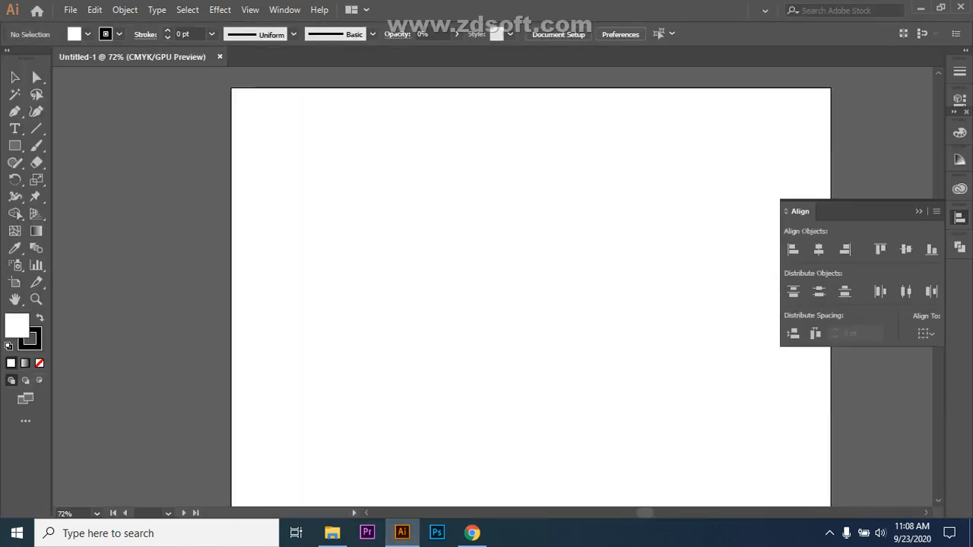
click(69, 9)
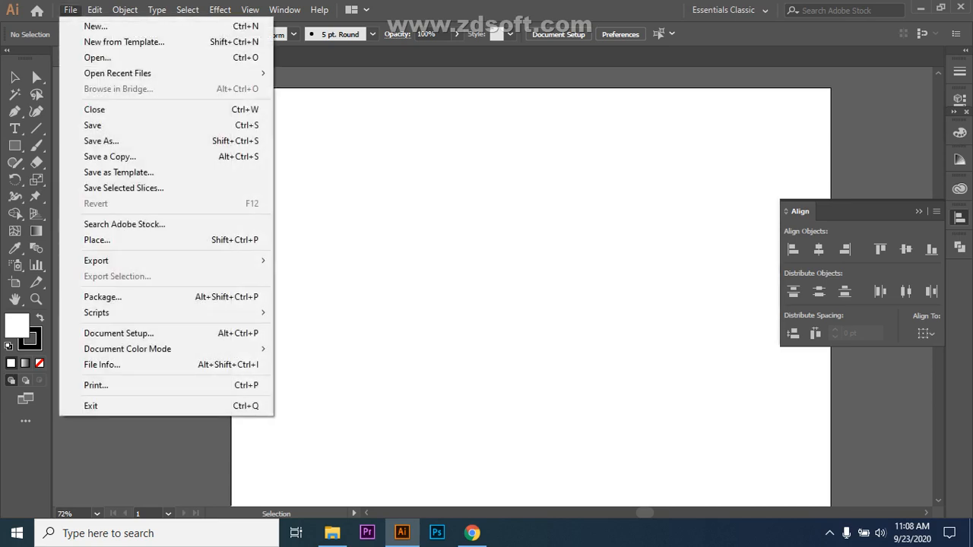
key(Right)
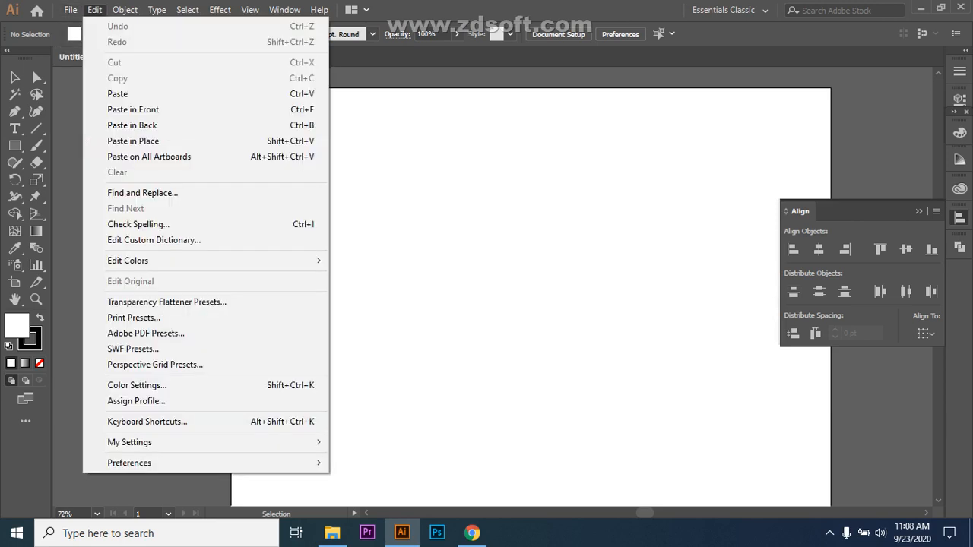
key(Escape)
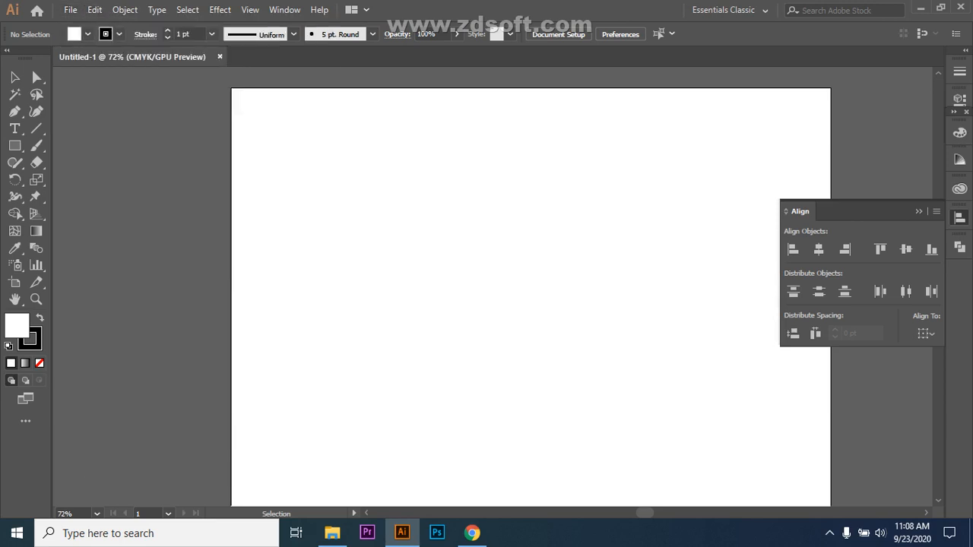
Step: Return to the Google Meet call in Chrome and present the Illustrator Untitled-1 window to the class
mouse_move(472, 533)
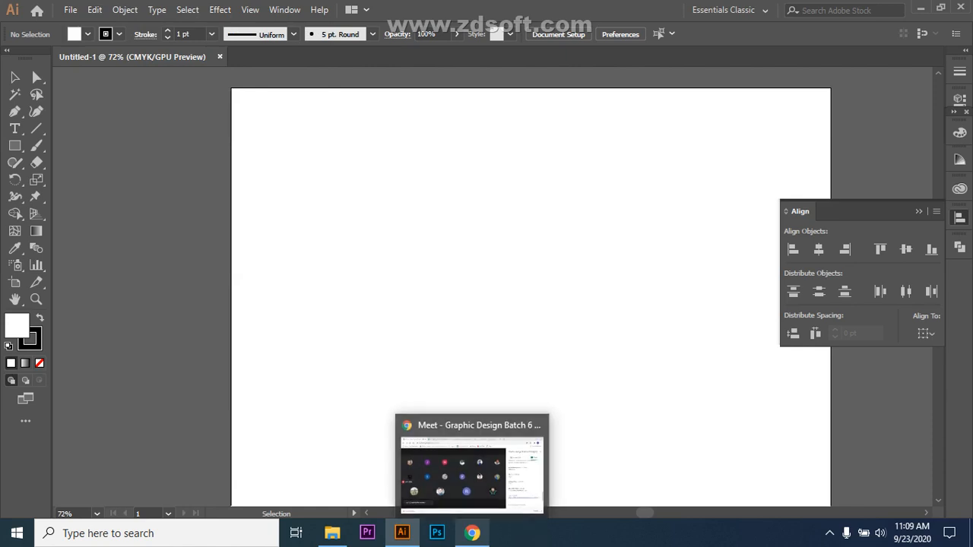
click(472, 533)
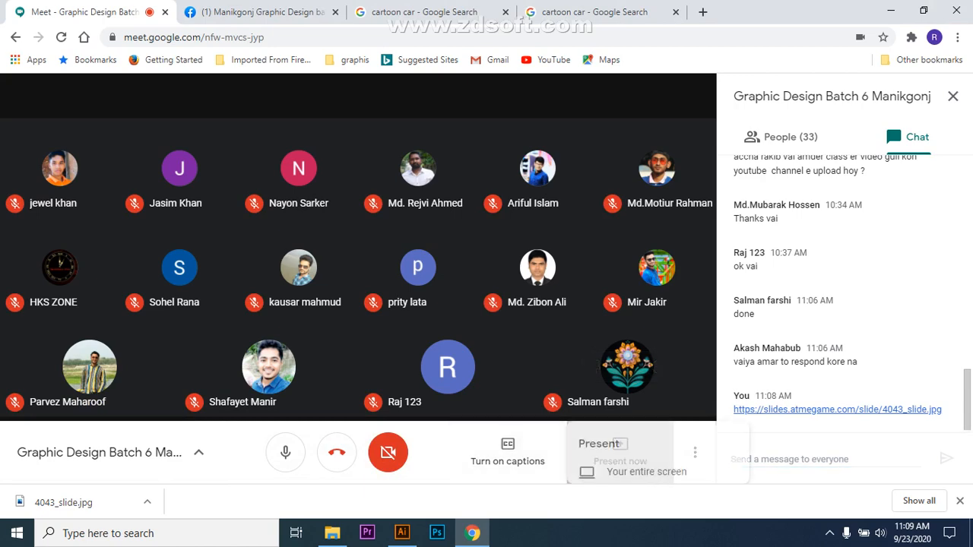
click(620, 453)
click(591, 356)
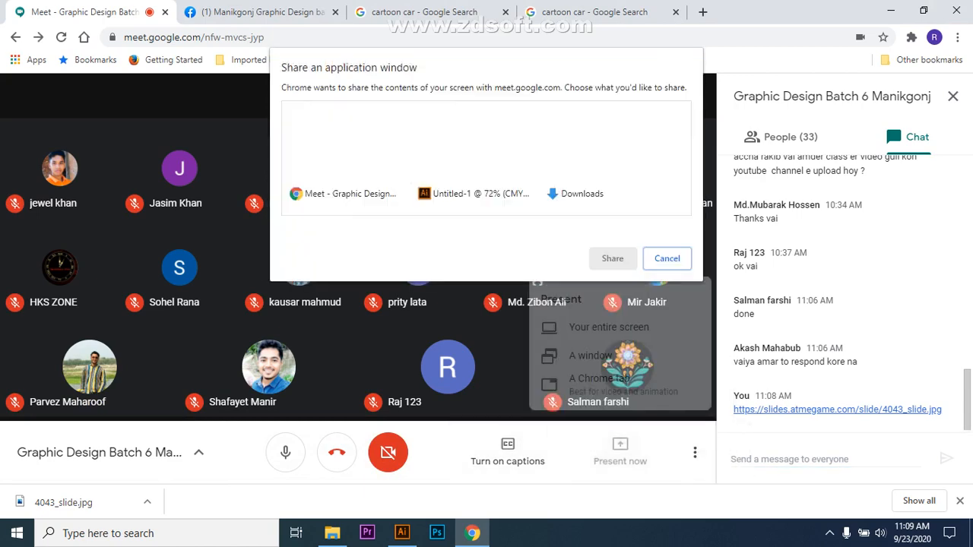
click(475, 158)
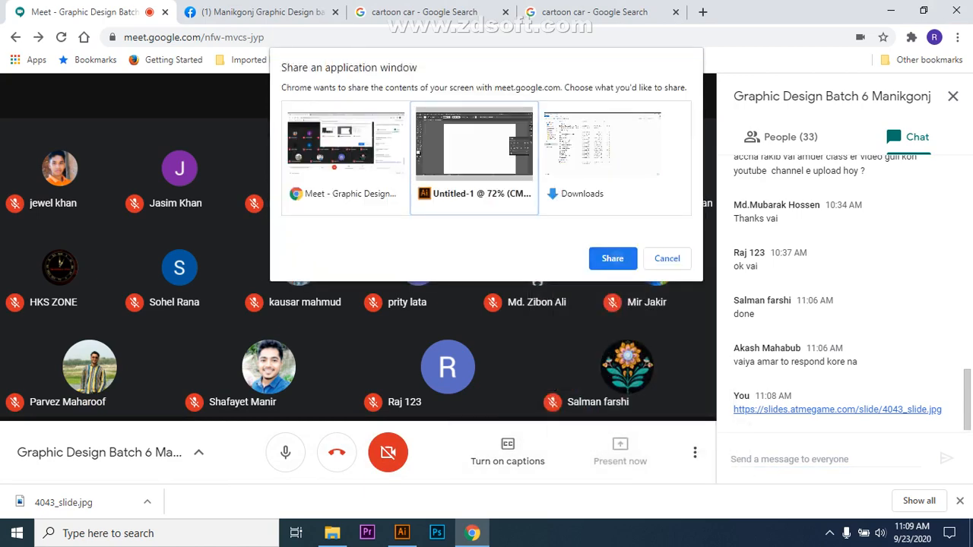
click(613, 259)
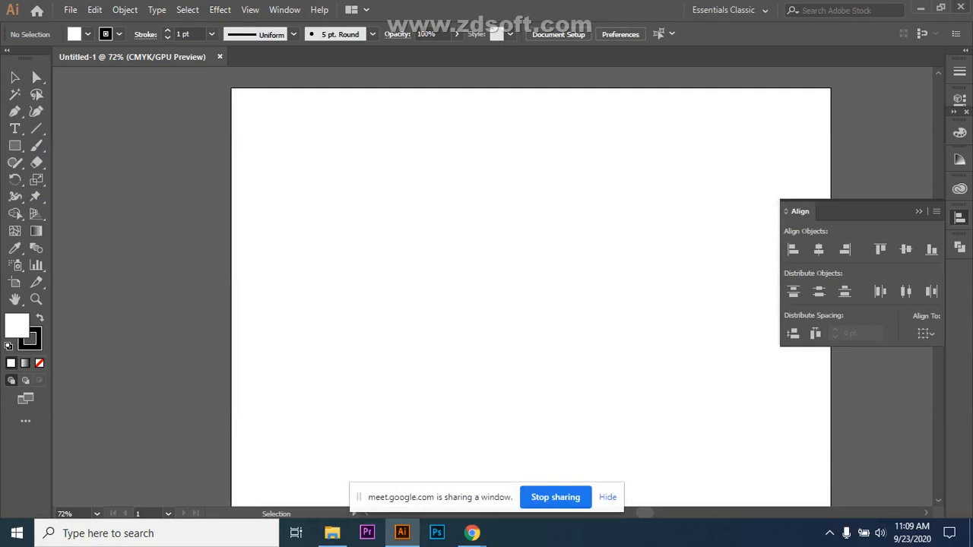
Step: Collapse the Align panel and look briefly at the document's Properties
click(920, 211)
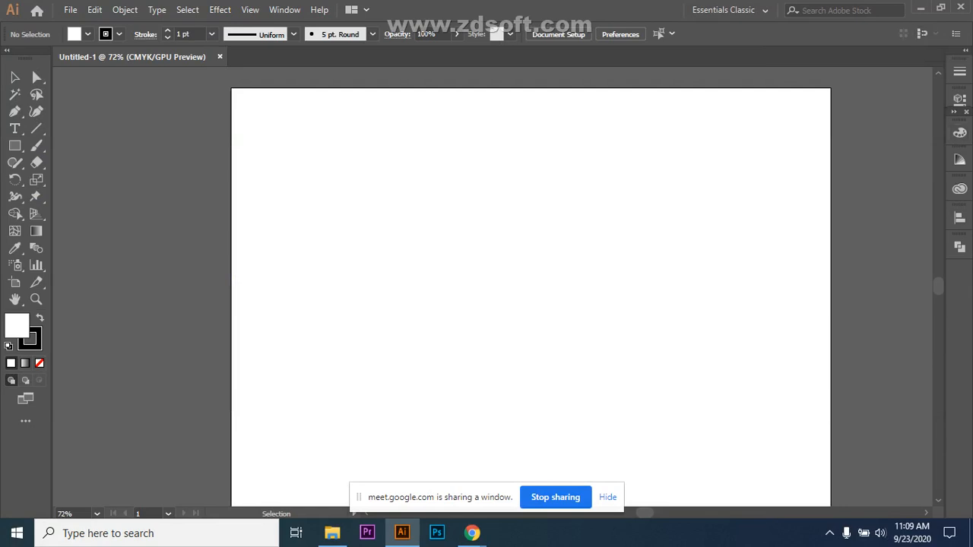
click(960, 98)
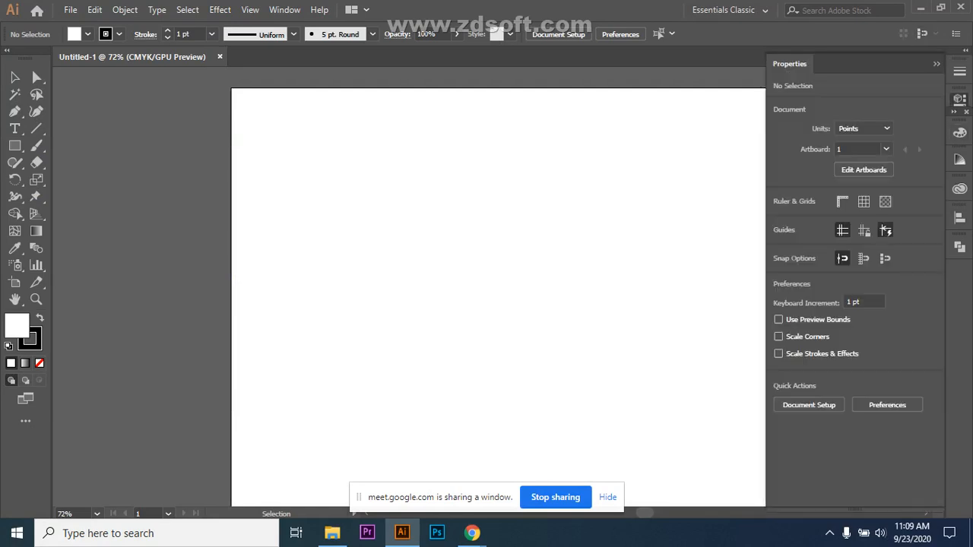
click(936, 64)
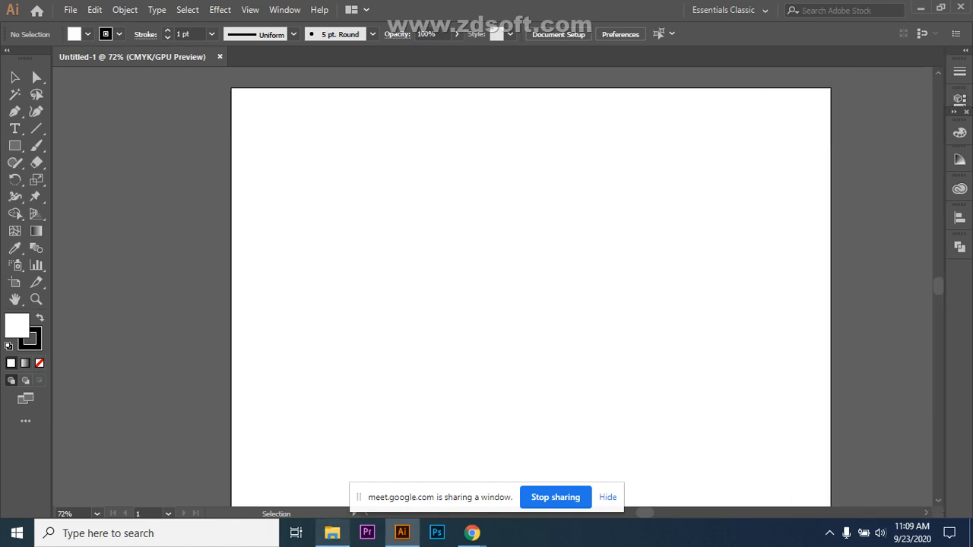
Step: Bring the 4043_slide picture from the Desktop folder into the Illustrator document and move it to the middle of the artboard
click(332, 533)
click(53, 96)
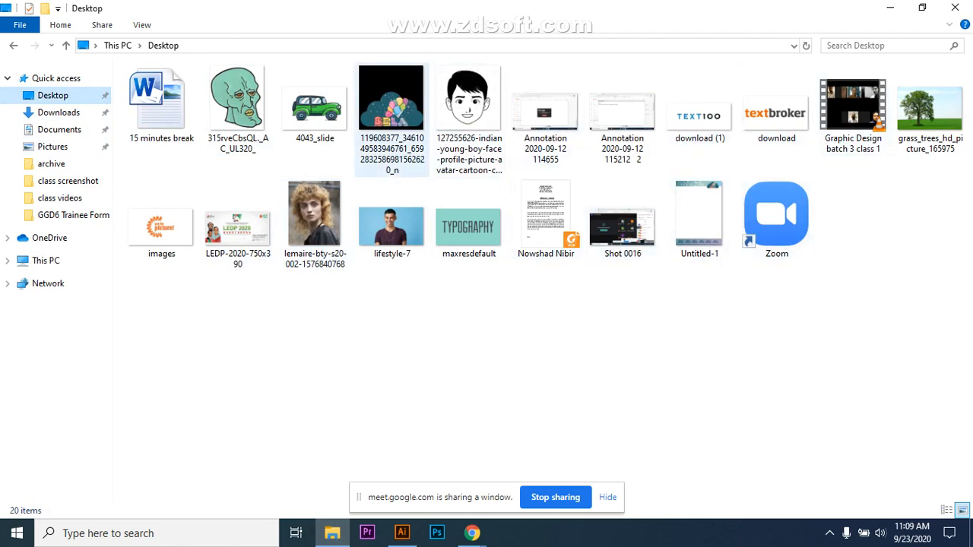
drag(315, 113, 422, 342)
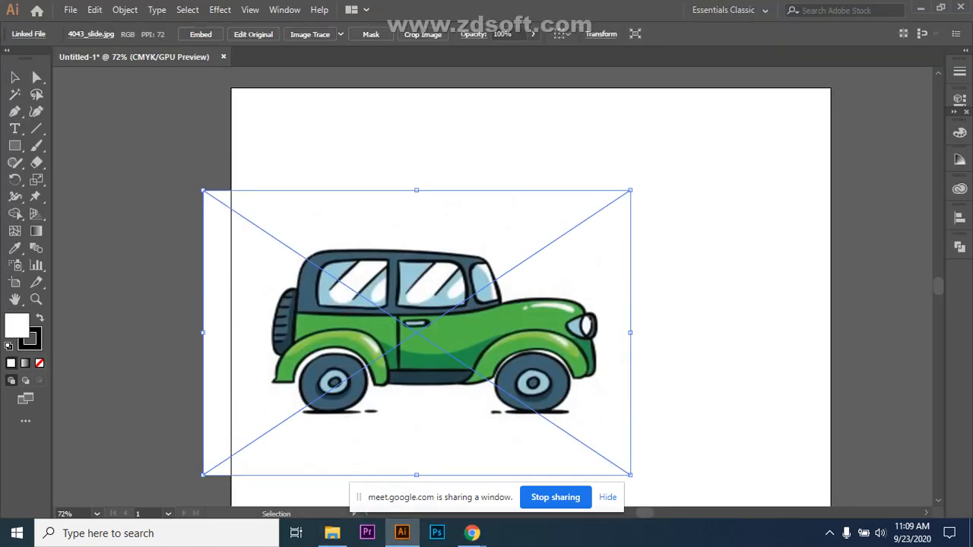
drag(417, 333, 497, 301)
click(760, 381)
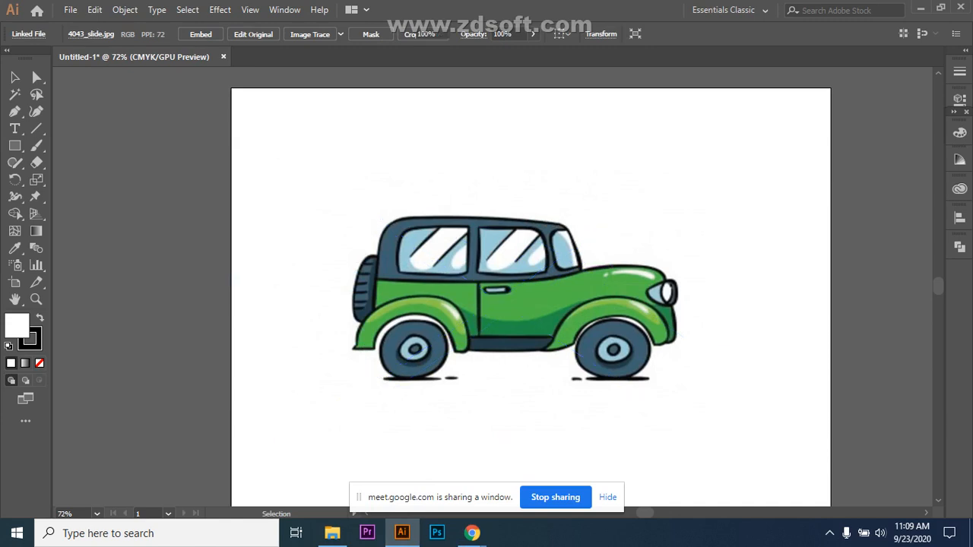
Step: Enlarge the car picture slightly and shift it toward the artboard's upper-left corner
click(624, 357)
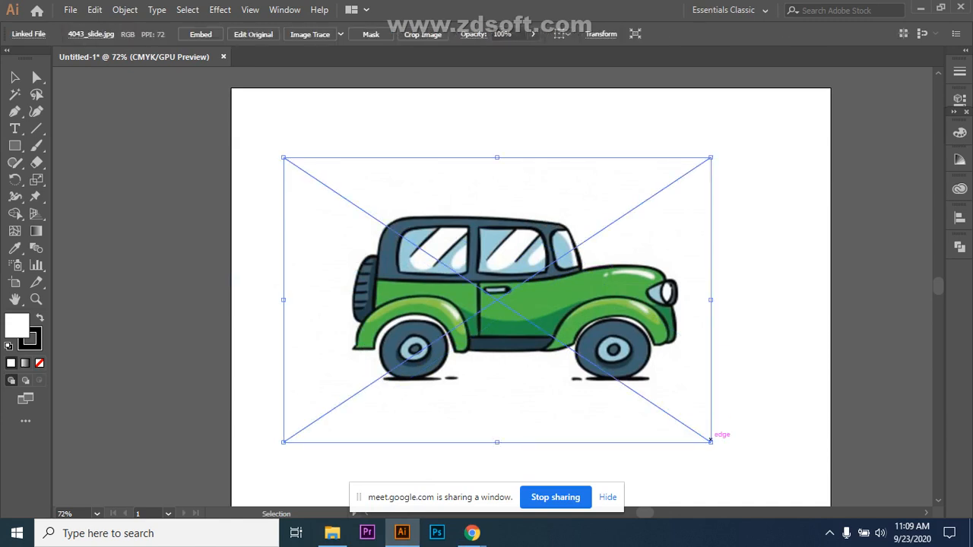
drag(711, 441, 742, 462)
click(779, 425)
click(654, 381)
drag(514, 306, 478, 264)
click(754, 255)
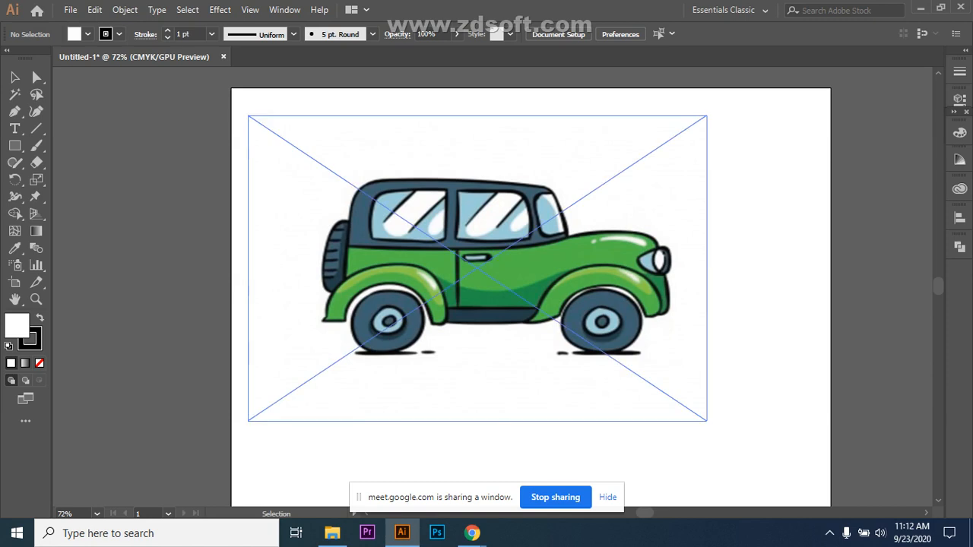
click(477, 268)
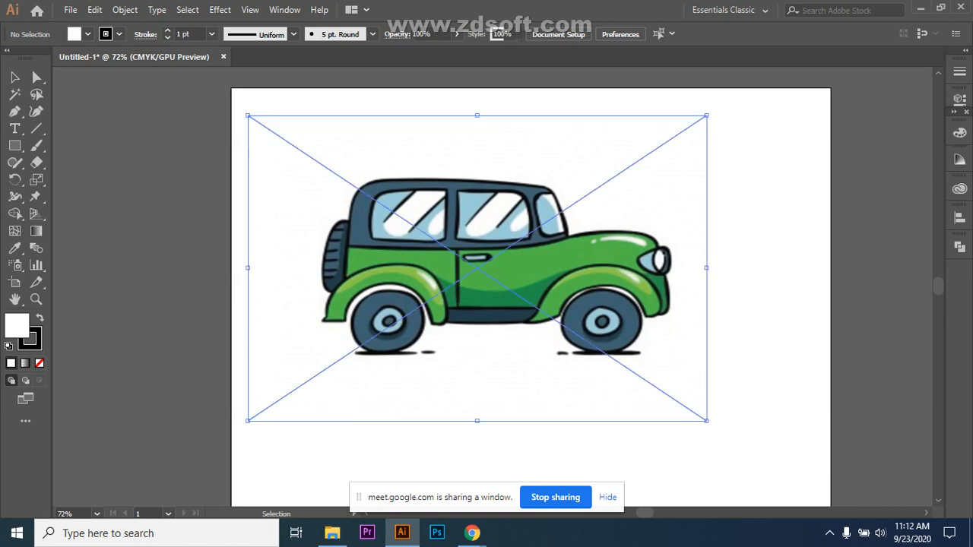
click(960, 247)
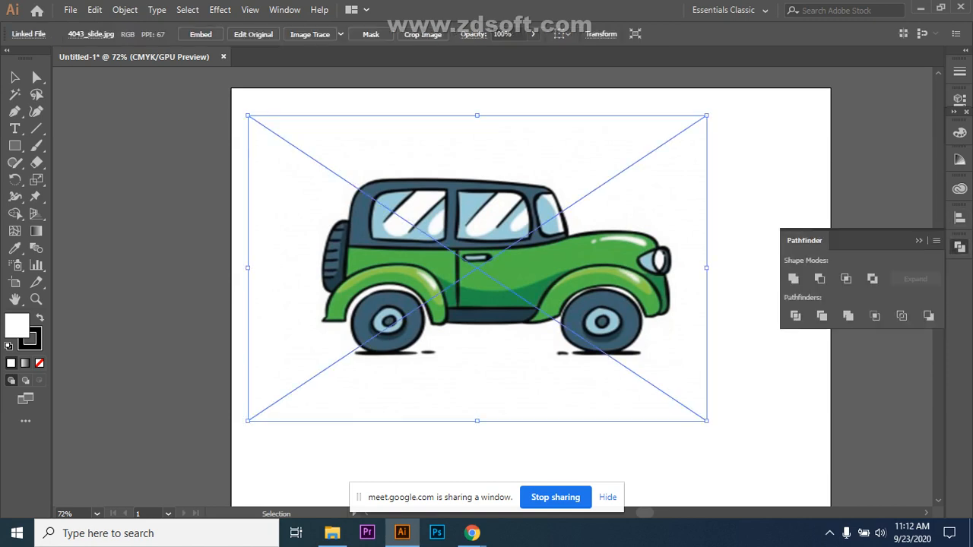
click(768, 380)
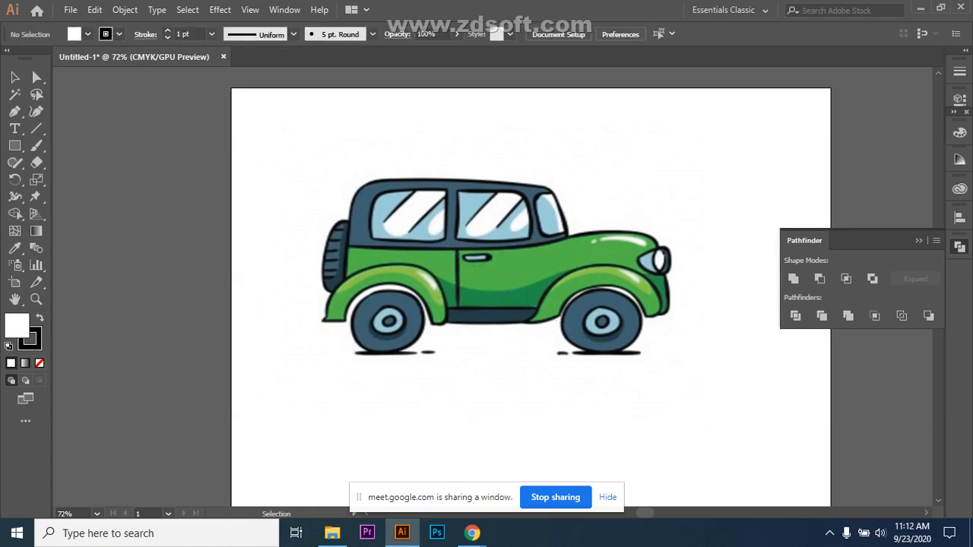
Step: Show the Layers panel, dock it below the other collapsed panels and leave it expanded with Pathfinder collapsed
click(284, 10)
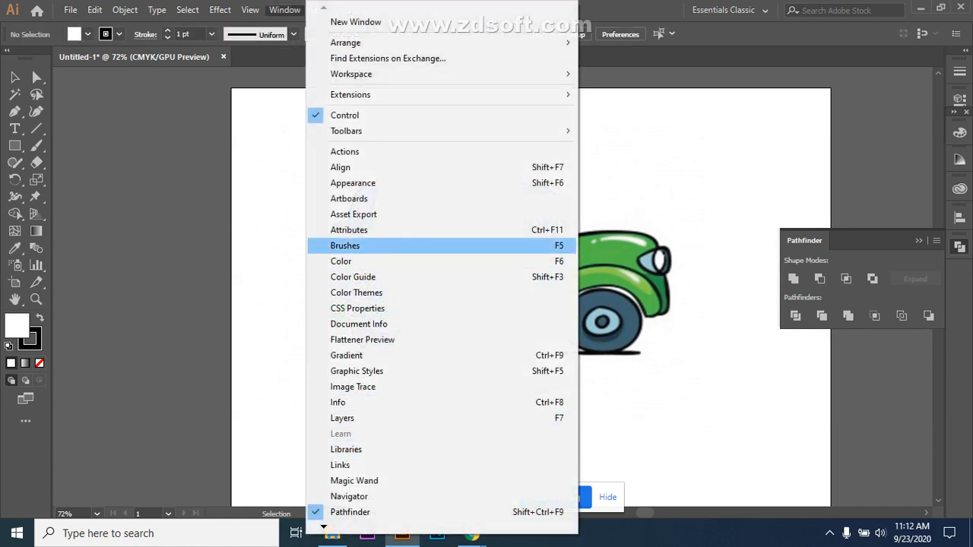
click(342, 419)
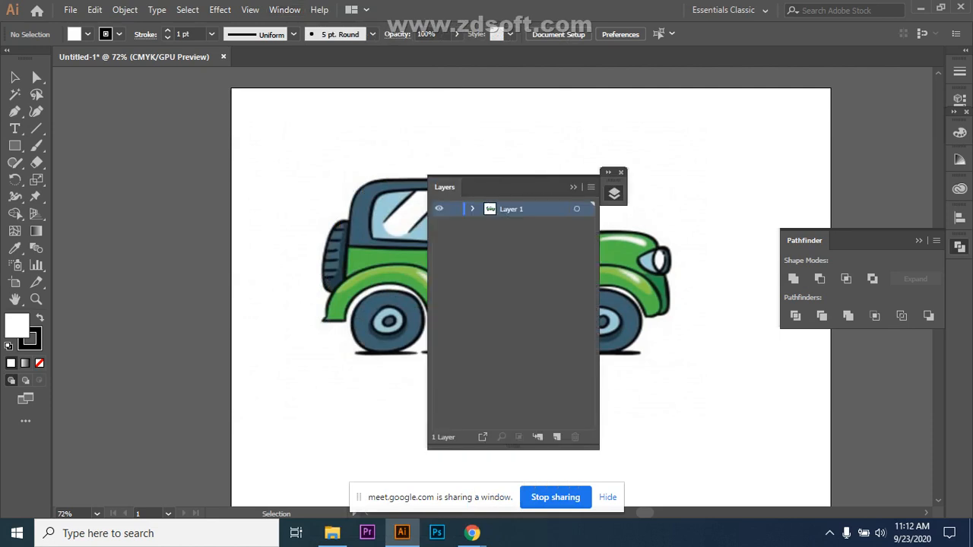
drag(614, 180, 958, 267)
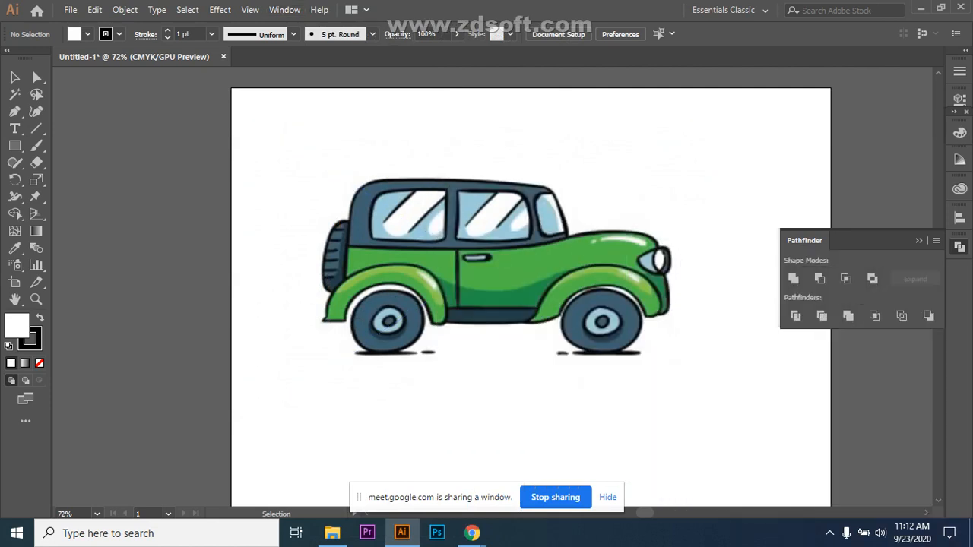
click(919, 241)
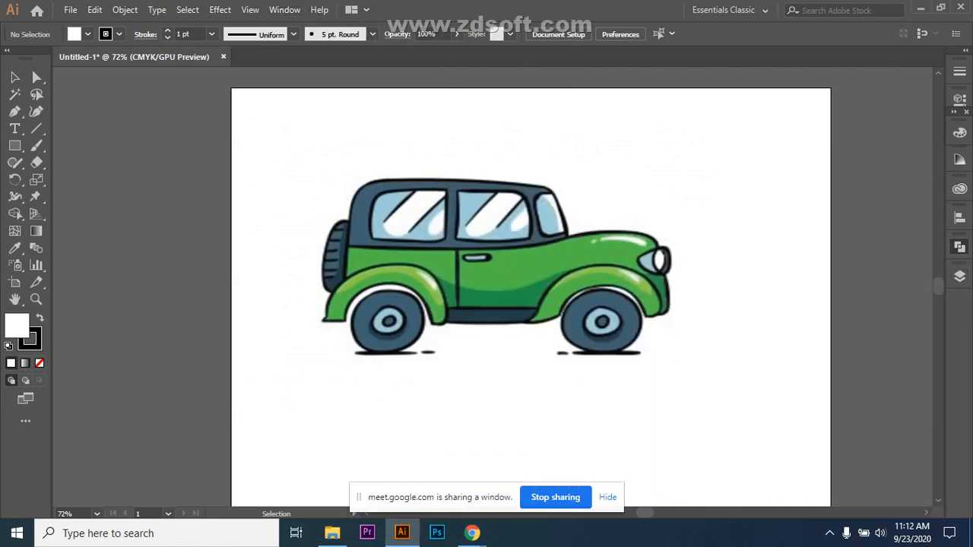
click(960, 277)
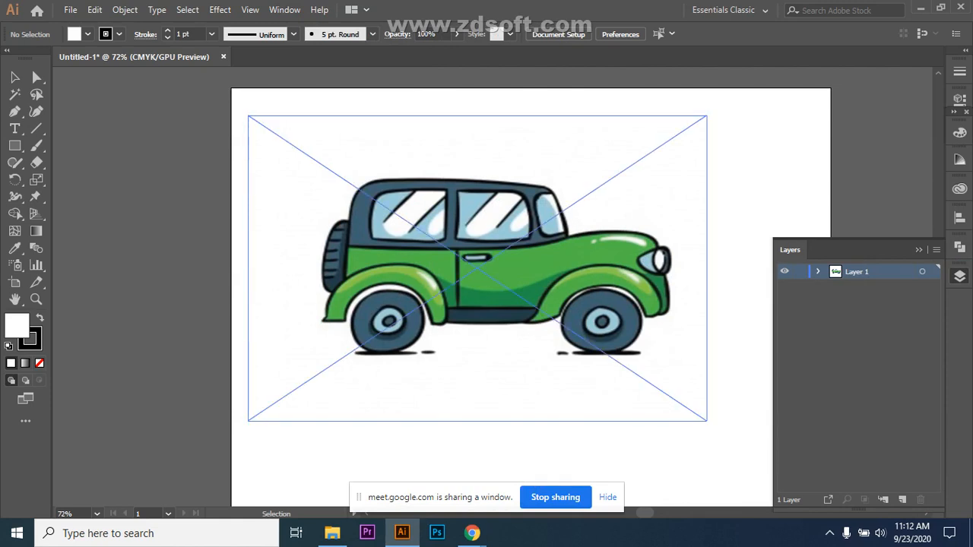
Step: Scale up the car picture from its lower-right corner so that it nearly fills the artboard
click(705, 418)
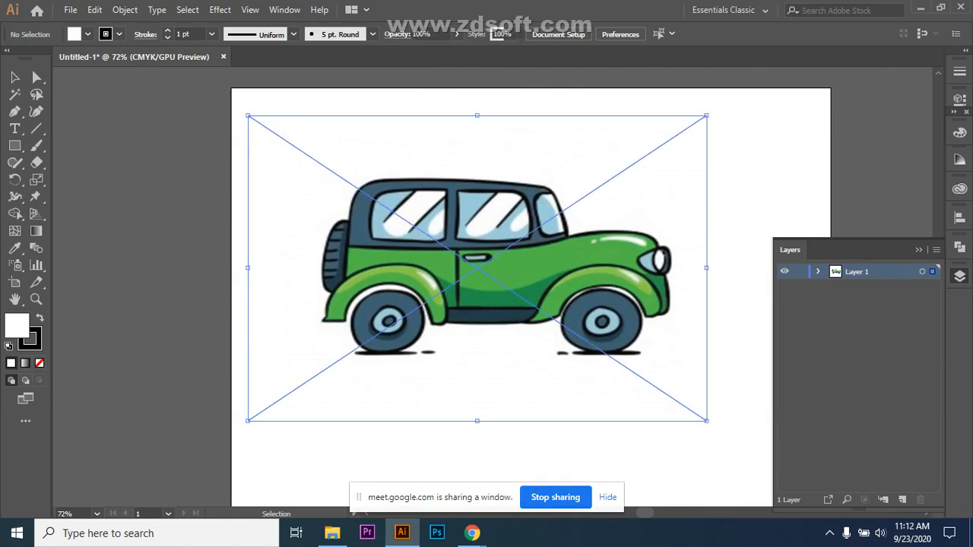
drag(706, 421, 785, 405)
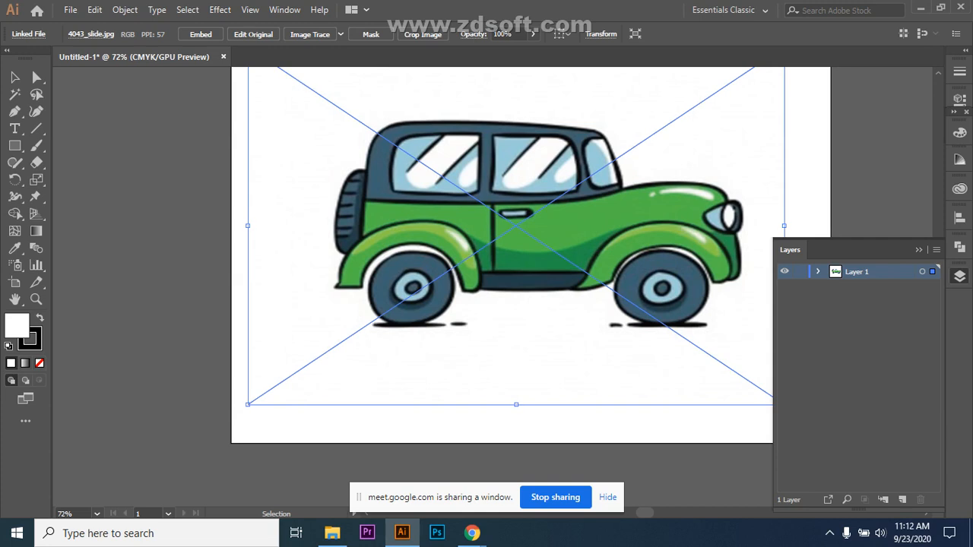
scroll(508, 273, up, 4)
scroll(508, 272, down, 3)
scroll(508, 272, up, 1)
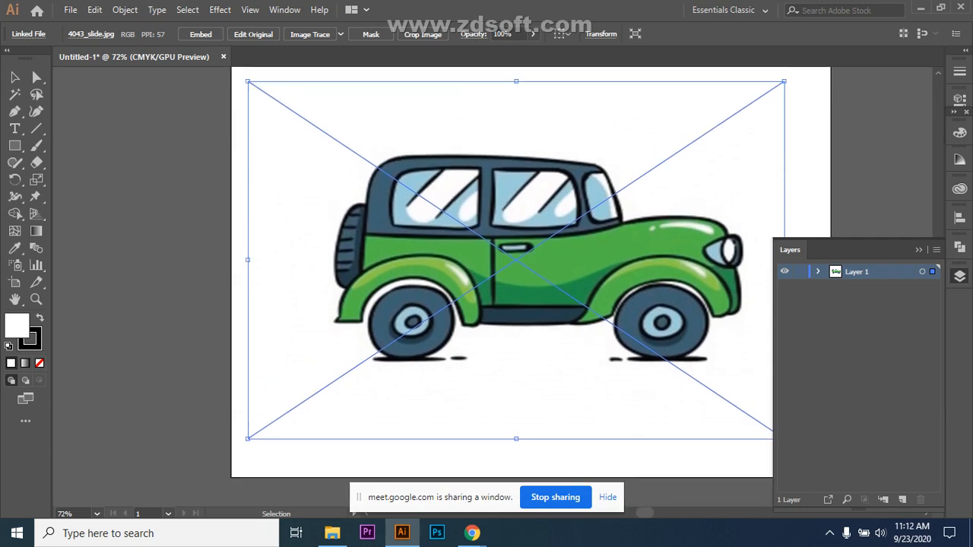
Step: Lock Layer 1, which holds the car picture, as a tracing reference
scroll(508, 272, up, 1)
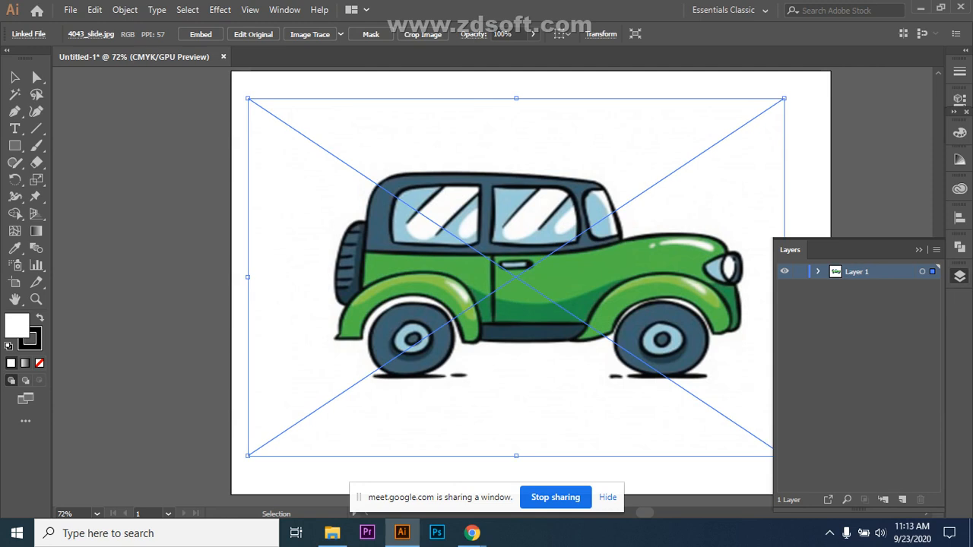
key(ctrl+1)
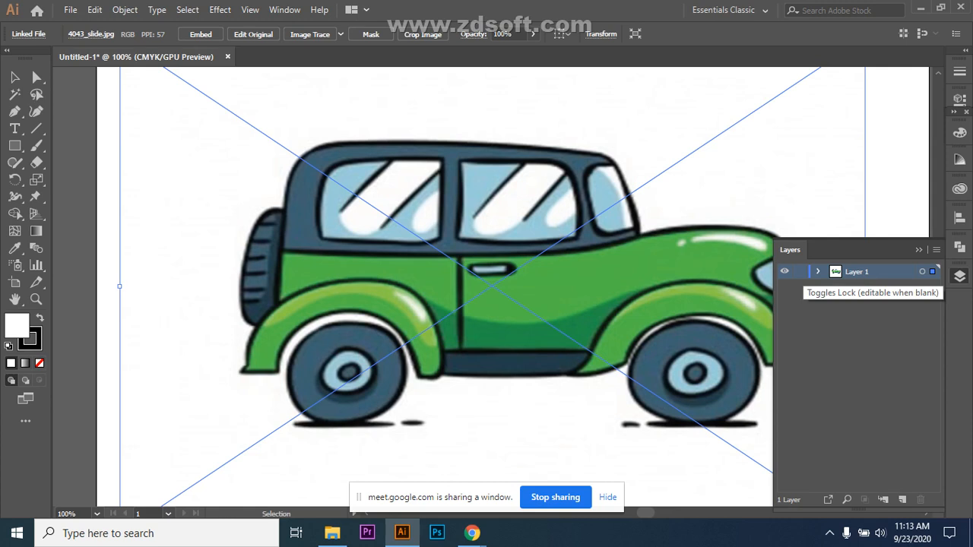
click(799, 271)
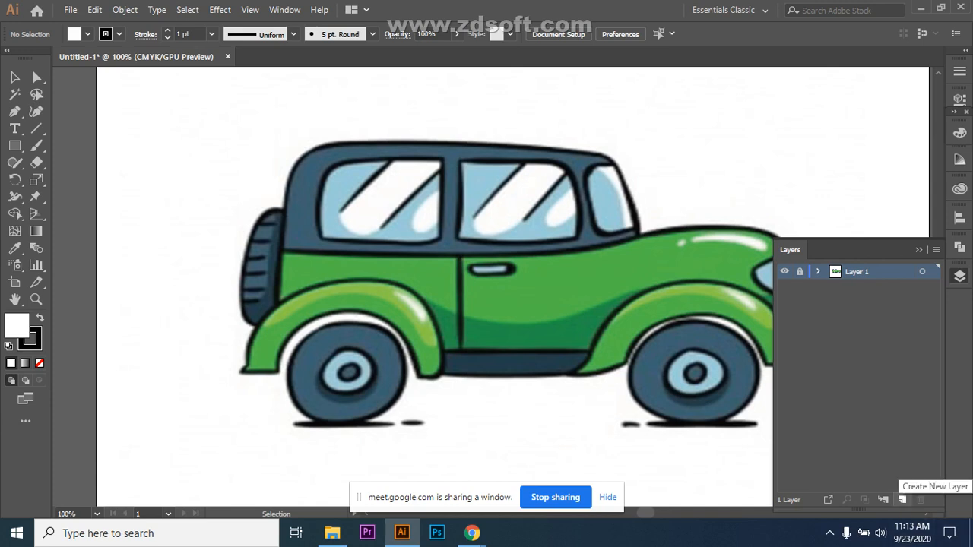
Step: Create four new layers above the locked Layer 1
click(902, 500)
click(902, 499)
click(902, 499)
click(902, 499)
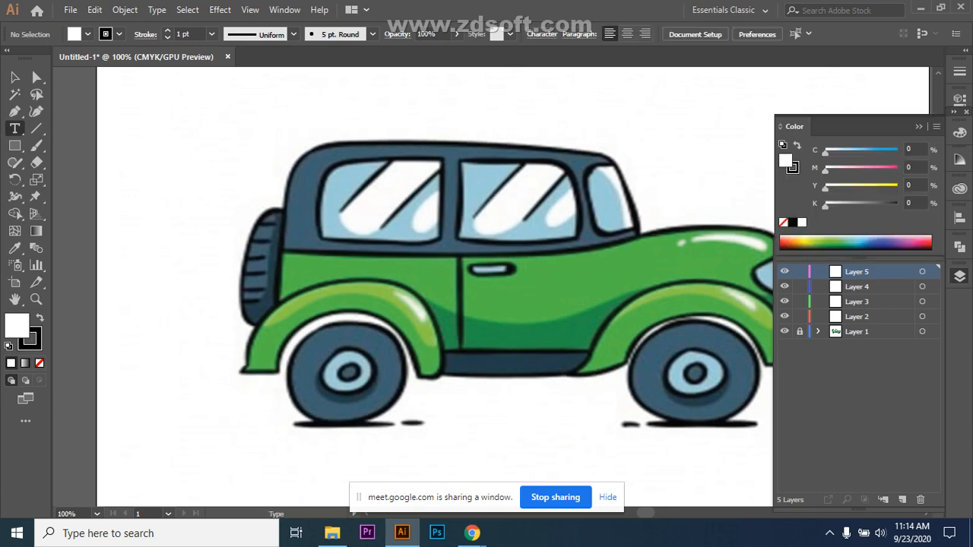
Step: Set the stroke color to a bright pinkish red with C 0.4, M 97.63, Y 51.37, K 0 and collapse the Color panel
double_click(35, 343)
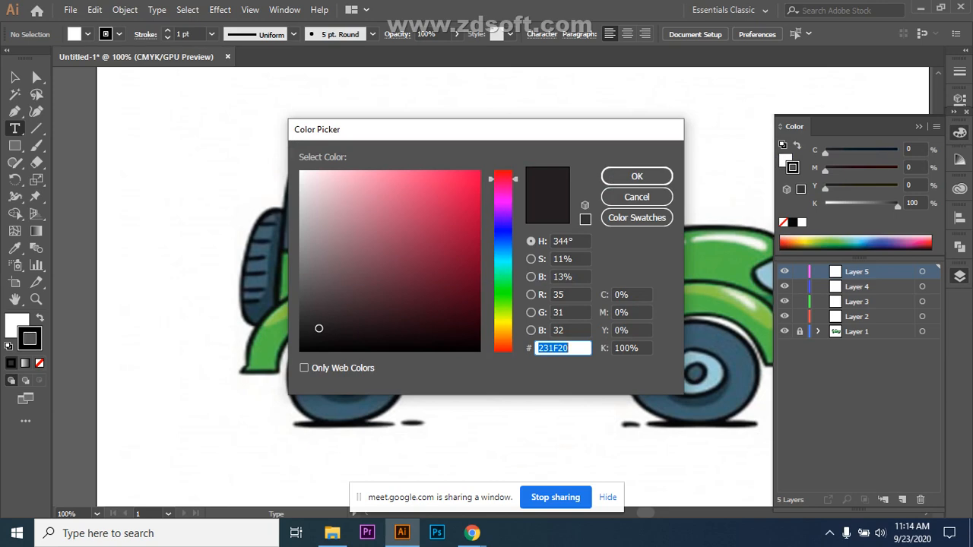
click(457, 183)
click(637, 176)
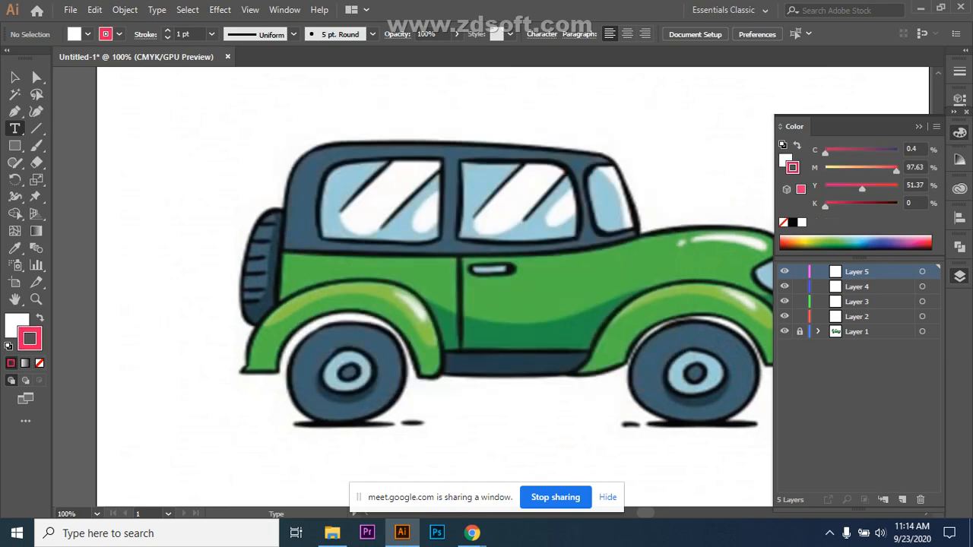
click(918, 126)
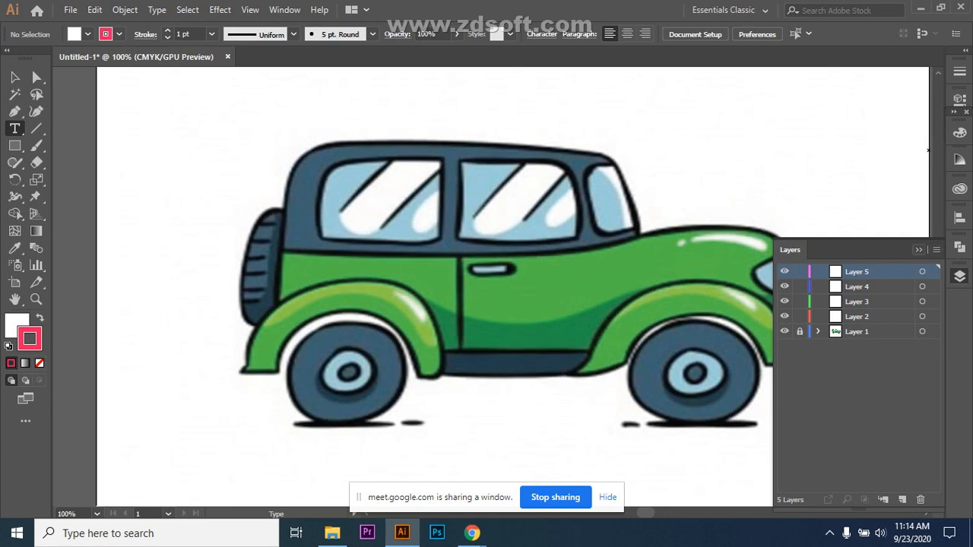
Step: Draw a closed four-corner outline around the car's blue cab on Layer 5 with the Pen tool, using no fill
drag(646, 513, 649, 513)
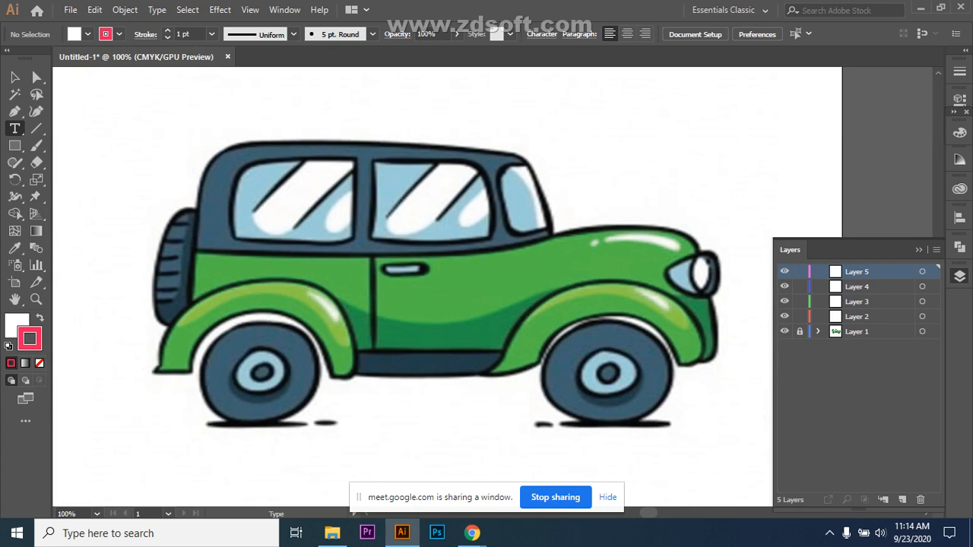
click(14, 111)
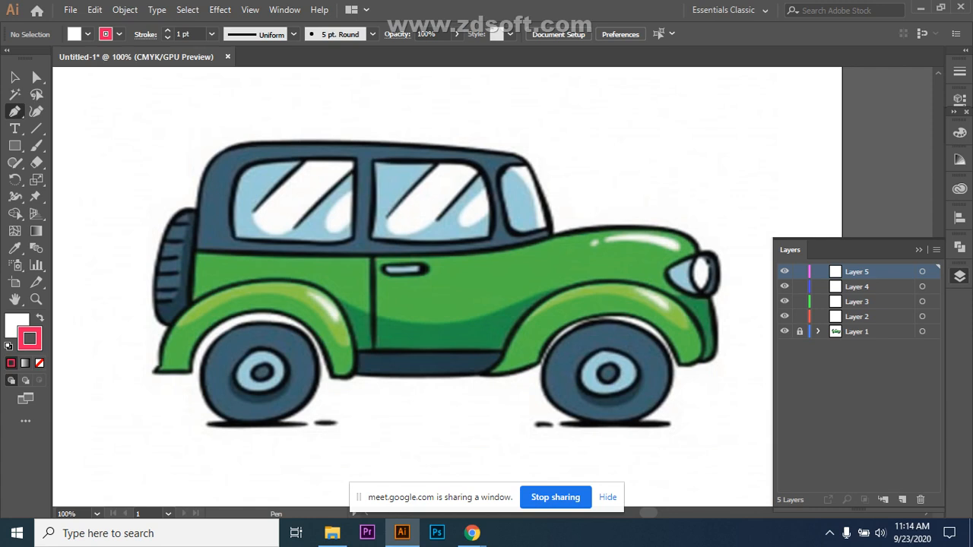
click(195, 250)
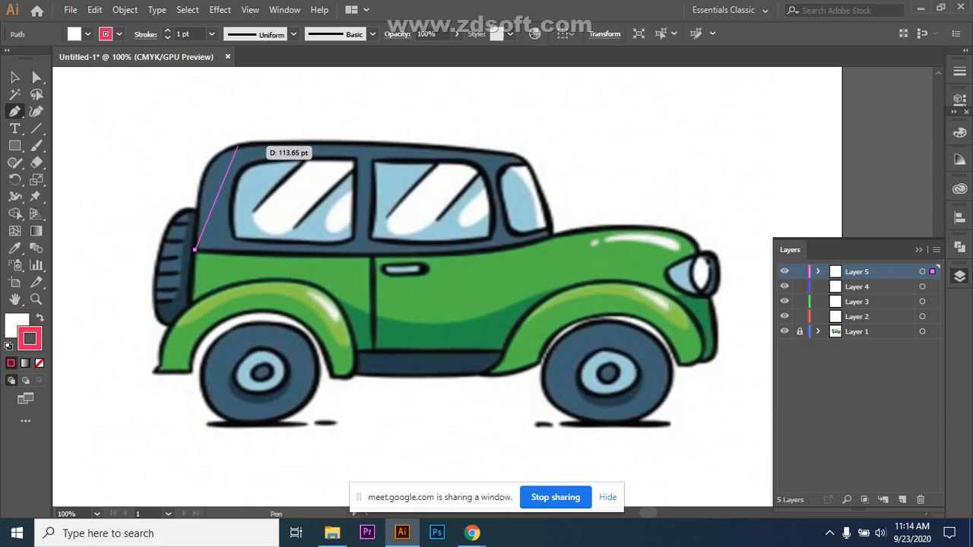
click(240, 145)
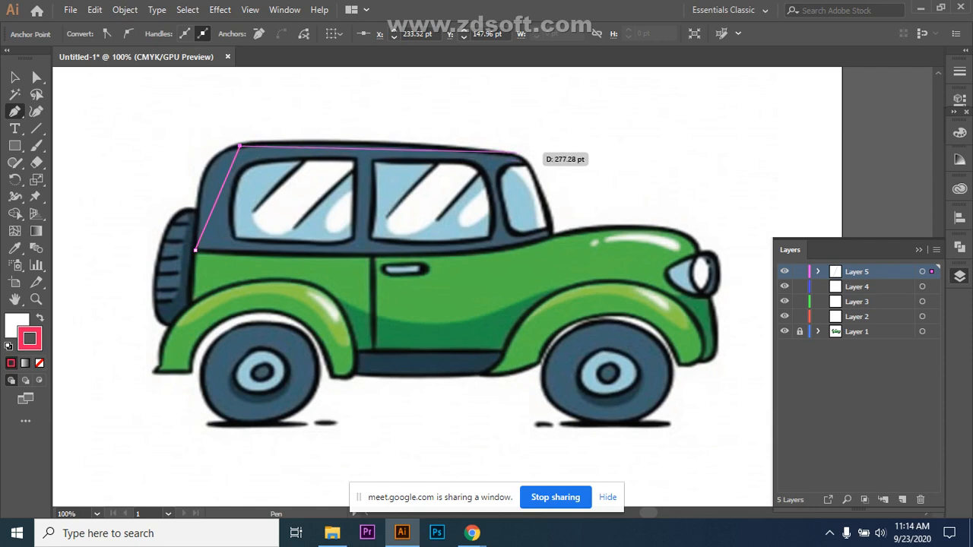
click(514, 152)
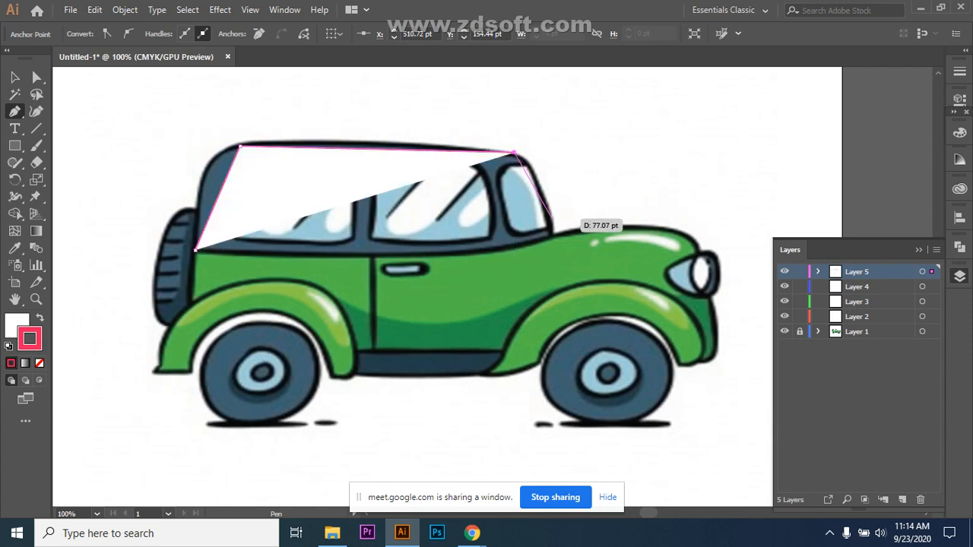
click(16, 324)
click(40, 363)
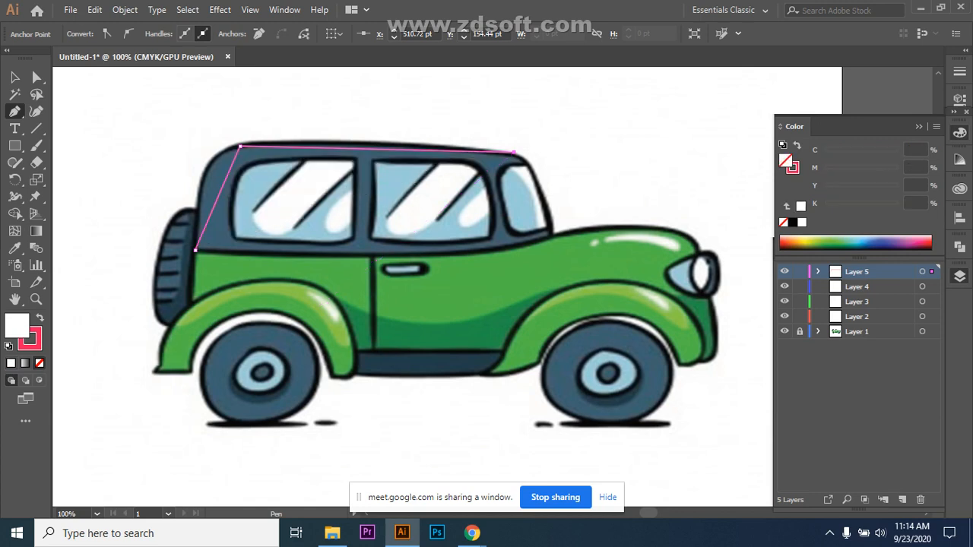
click(552, 235)
click(196, 249)
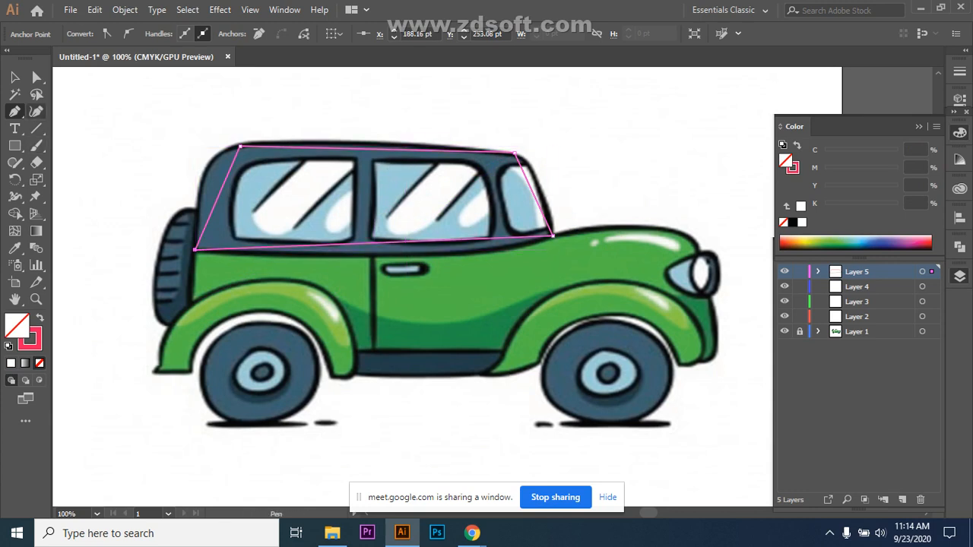
Step: Bend the rear edge of the cab outline with the Curvature tool to follow the rounded back of the roof
click(36, 111)
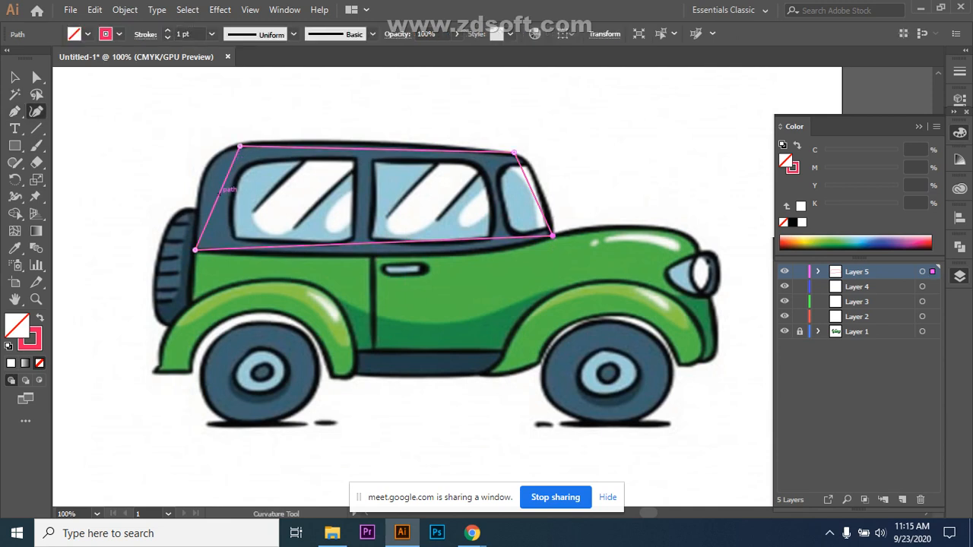
click(204, 189)
drag(204, 190, 202, 179)
key(ctrl+z)
drag(219, 193, 206, 184)
drag(208, 178, 233, 147)
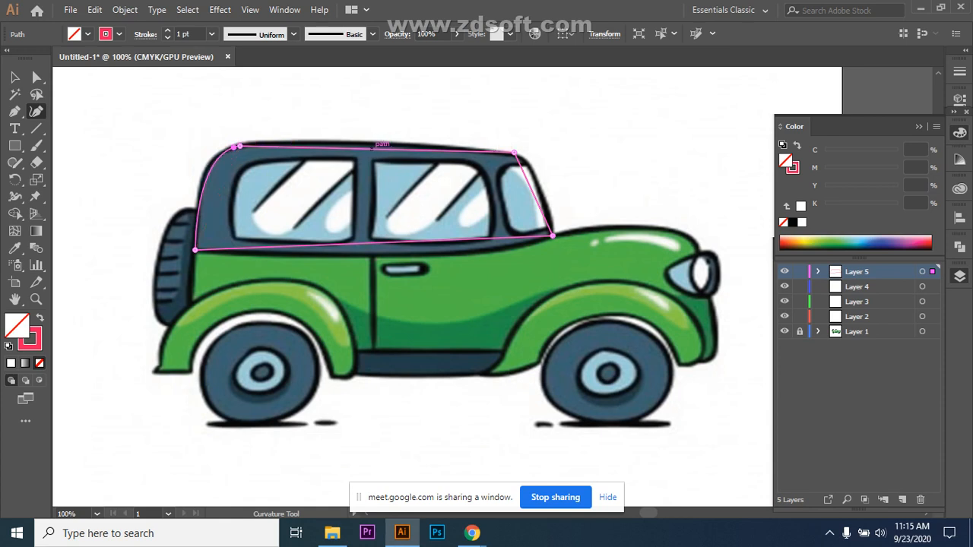
Step: Curve the roof edge and the windshield edge of the cab outline to match the picture
click(372, 149)
drag(372, 149, 372, 141)
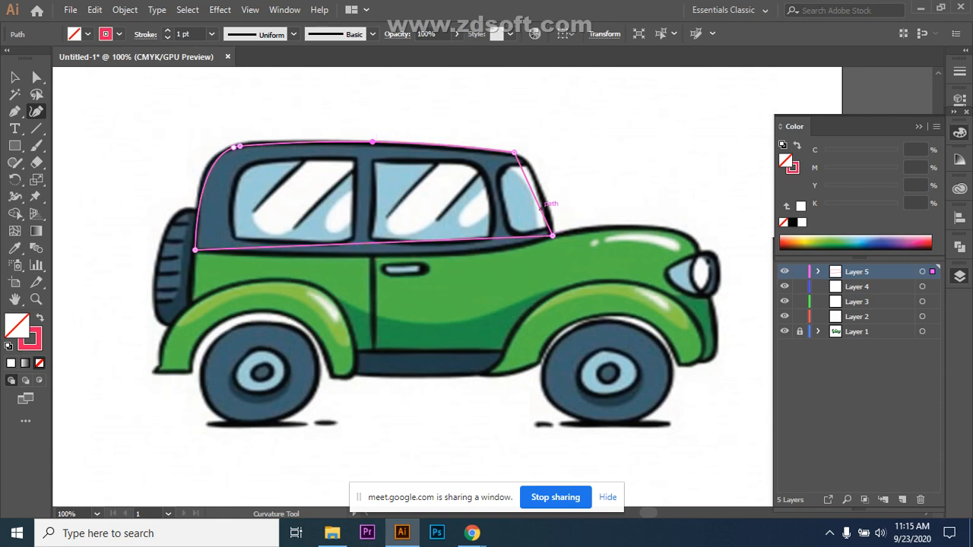
click(533, 194)
drag(533, 195, 547, 204)
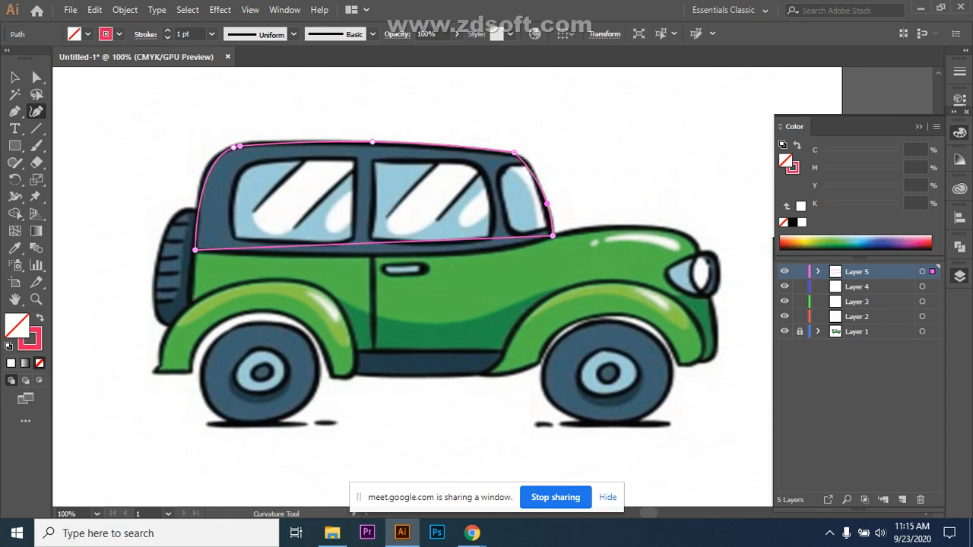
Step: Curve the lower edge of the cab outline down along the border with the green body
click(362, 244)
drag(363, 243, 489, 248)
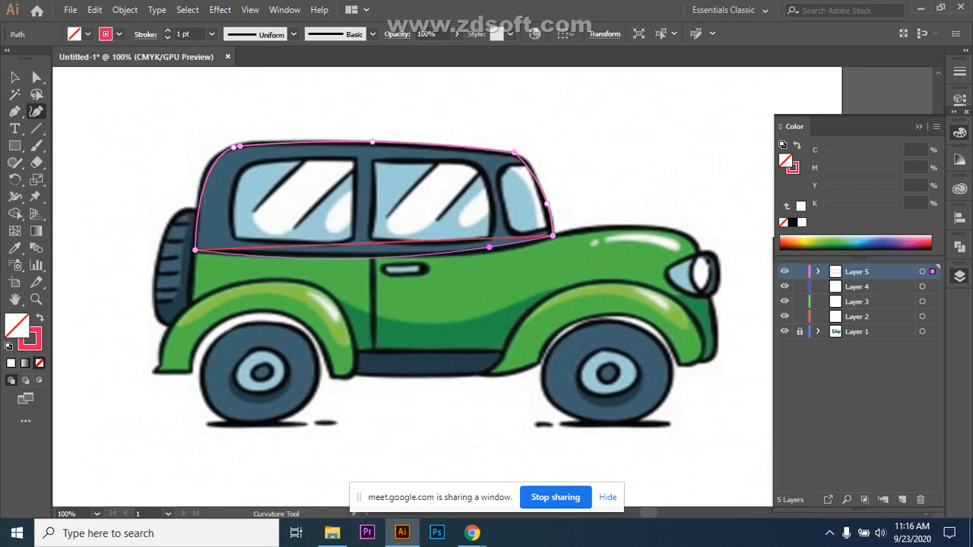
drag(489, 247, 488, 247)
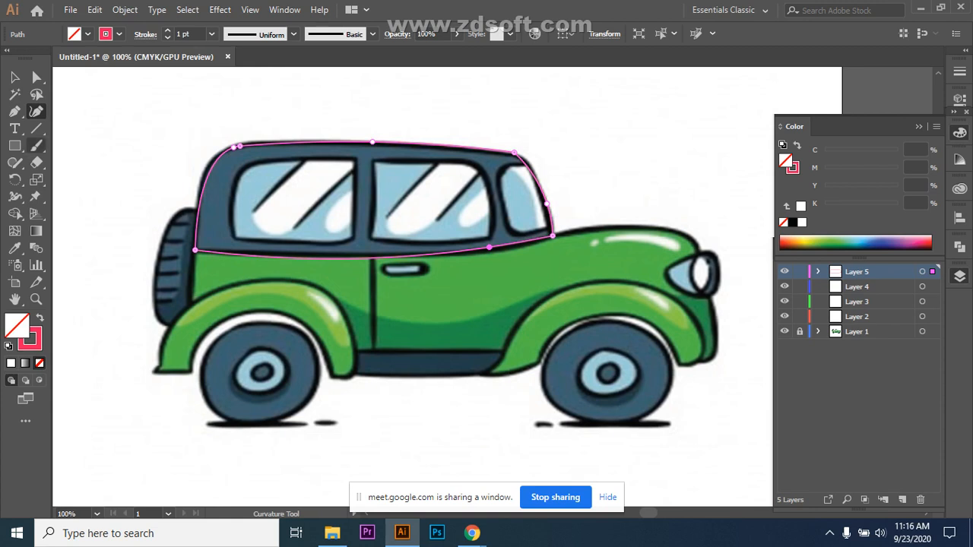
click(15, 76)
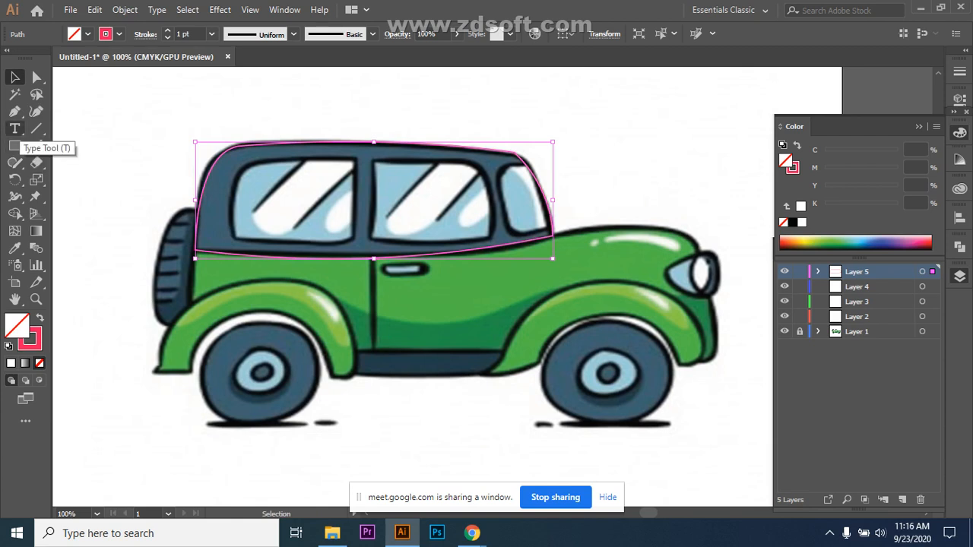
click(14, 112)
click(254, 161)
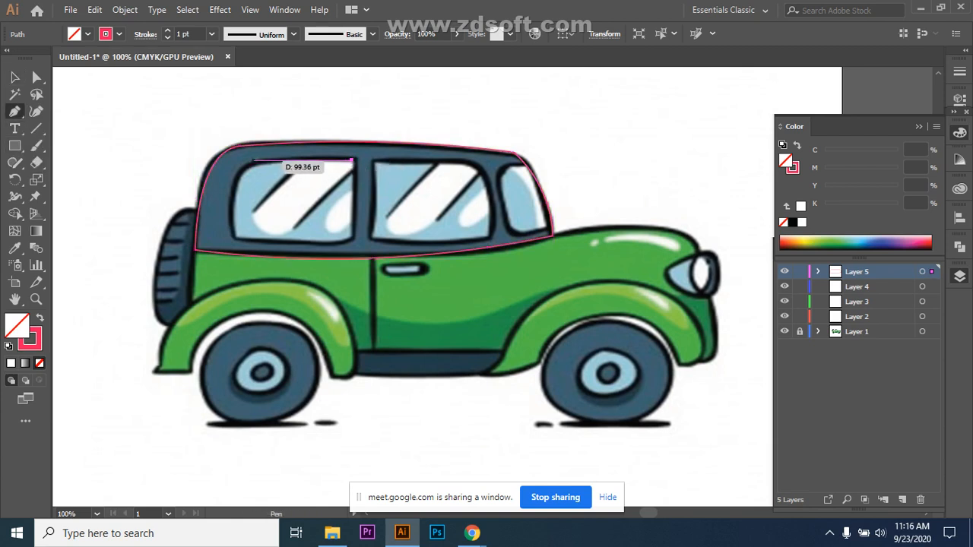
click(253, 160)
click(235, 235)
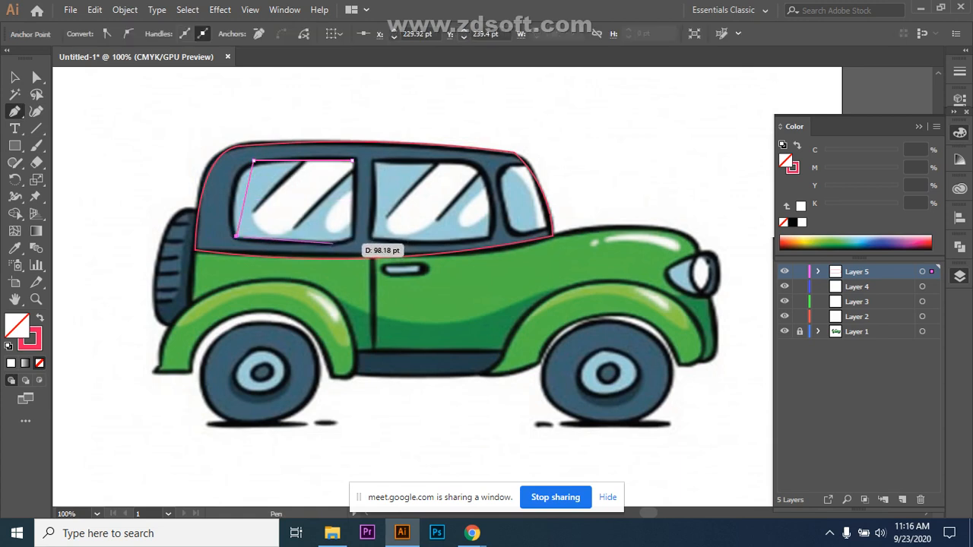
click(333, 244)
click(354, 237)
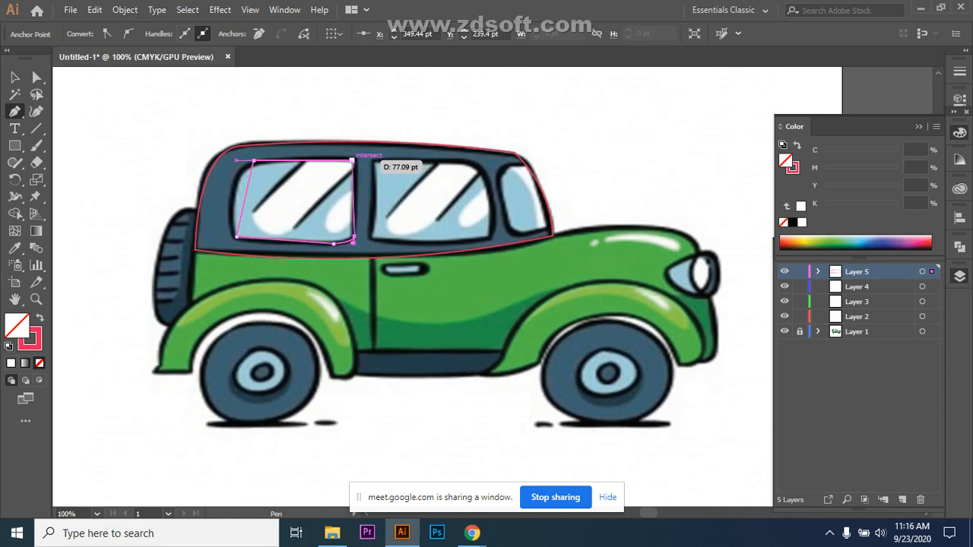
click(352, 161)
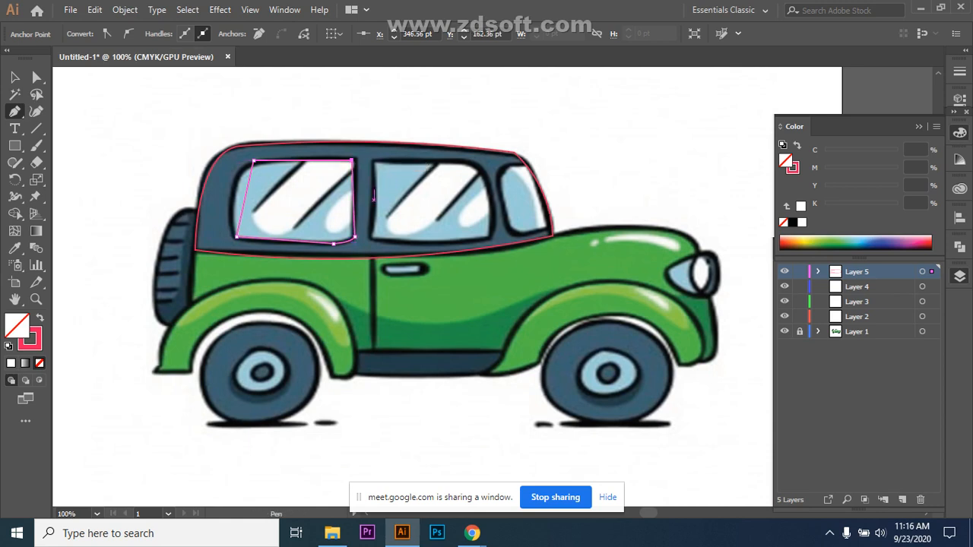
ctrl+click(354, 238)
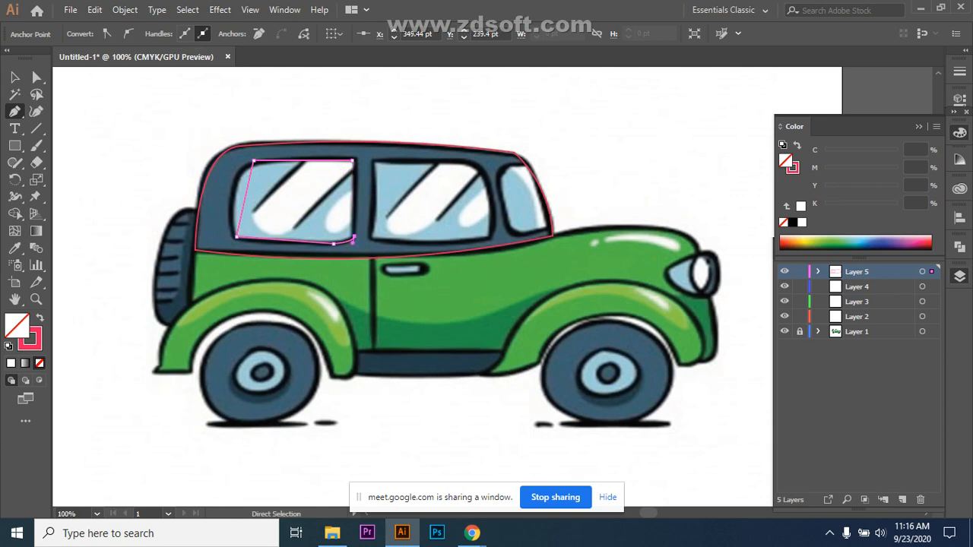
key(ctrl+z)
key(ctrl+z)
key(ctrl+z)
key(ctrl+z)
key(ctrl+z)
key(ctrl+z)
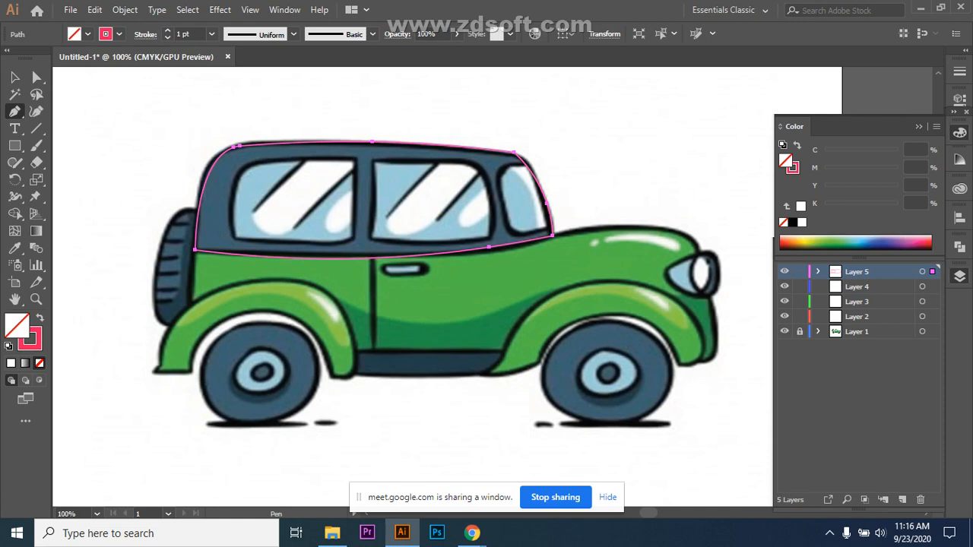
Step: Trace the rear side window as a closed five-point path with the Pen tool, cutting off its lower front corner
drag(358, 160, 258, 160)
click(258, 160)
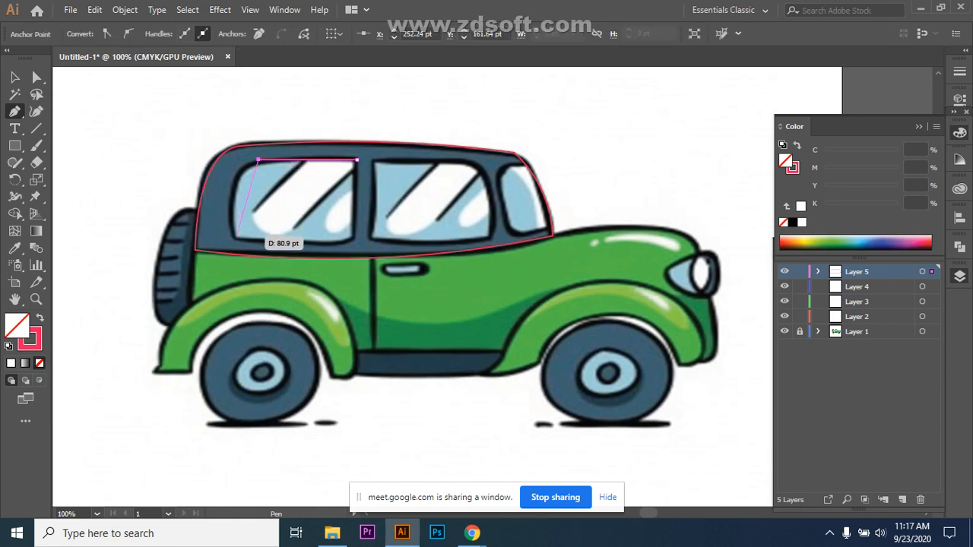
click(237, 236)
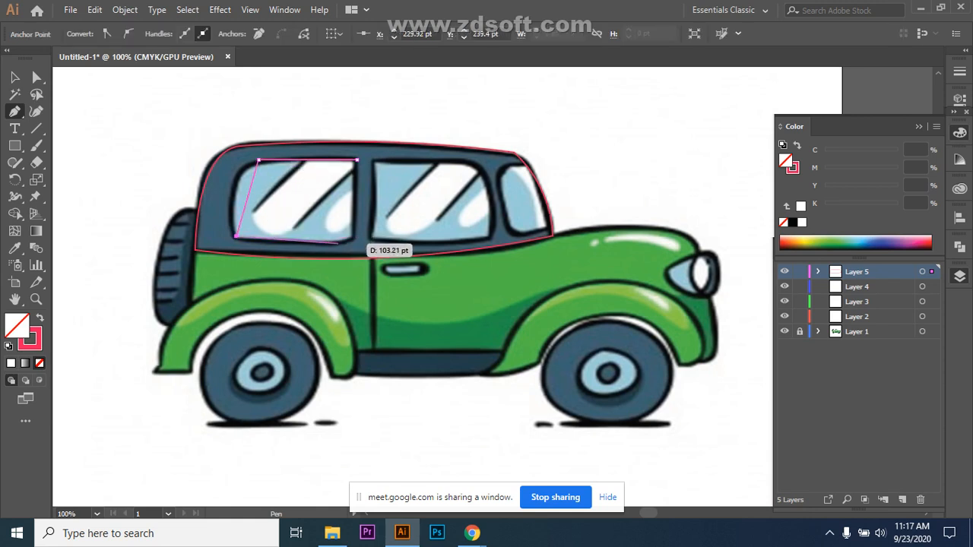
drag(340, 243, 350, 240)
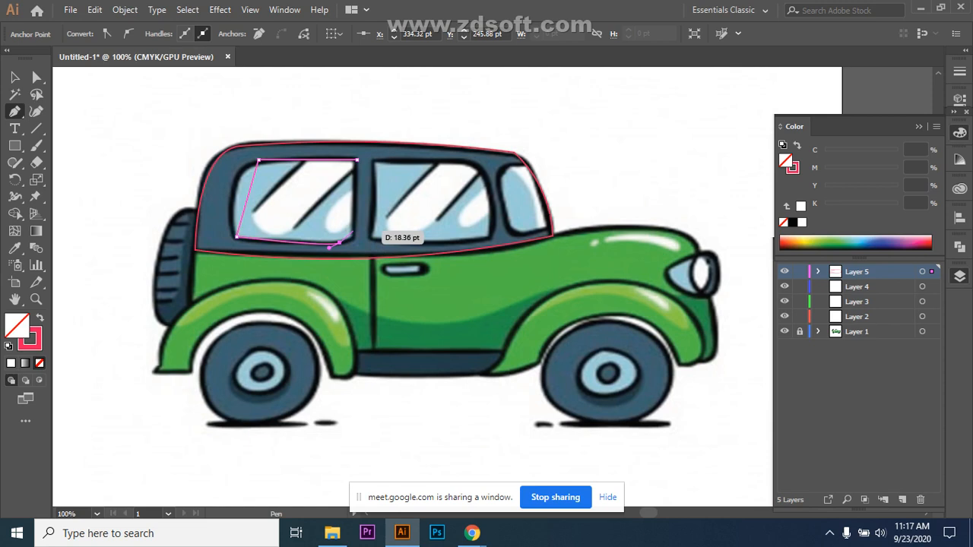
click(357, 241)
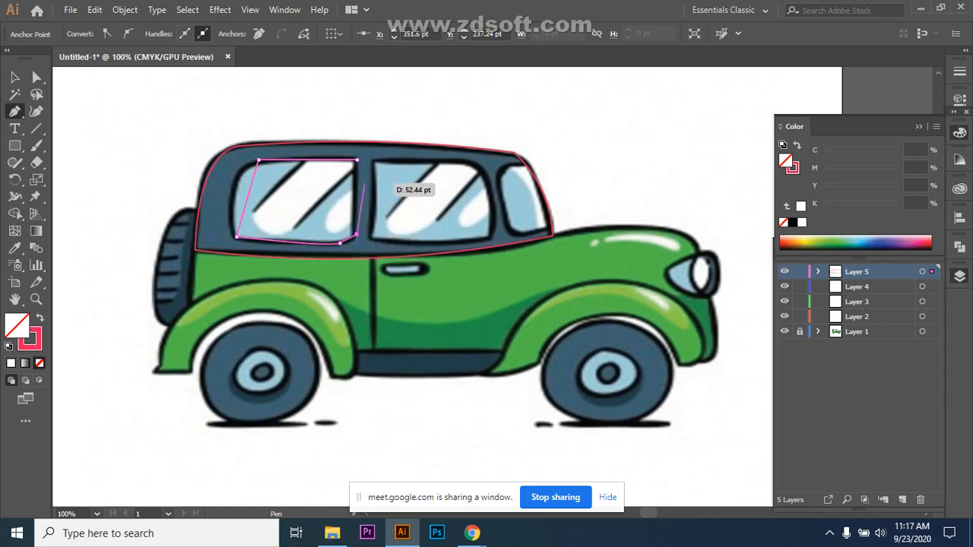
click(357, 160)
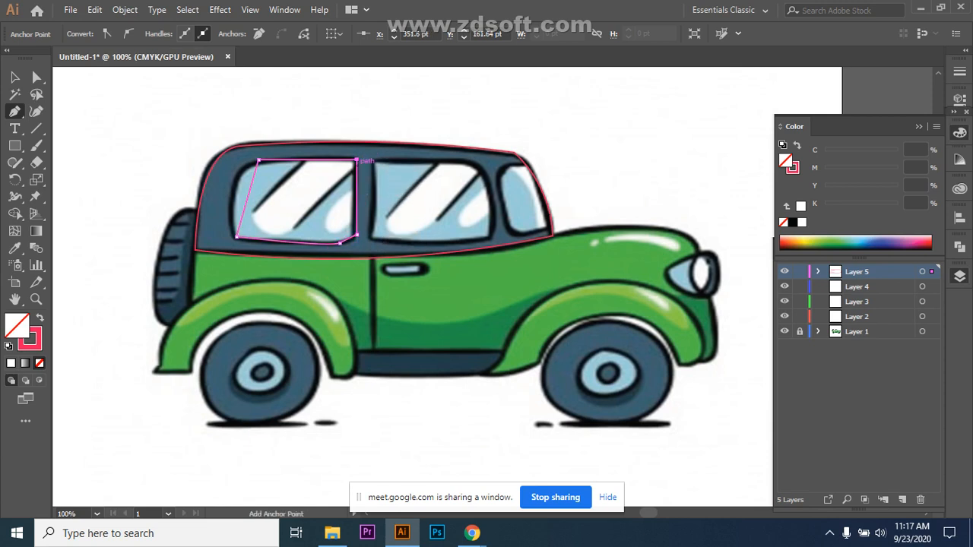
click(14, 77)
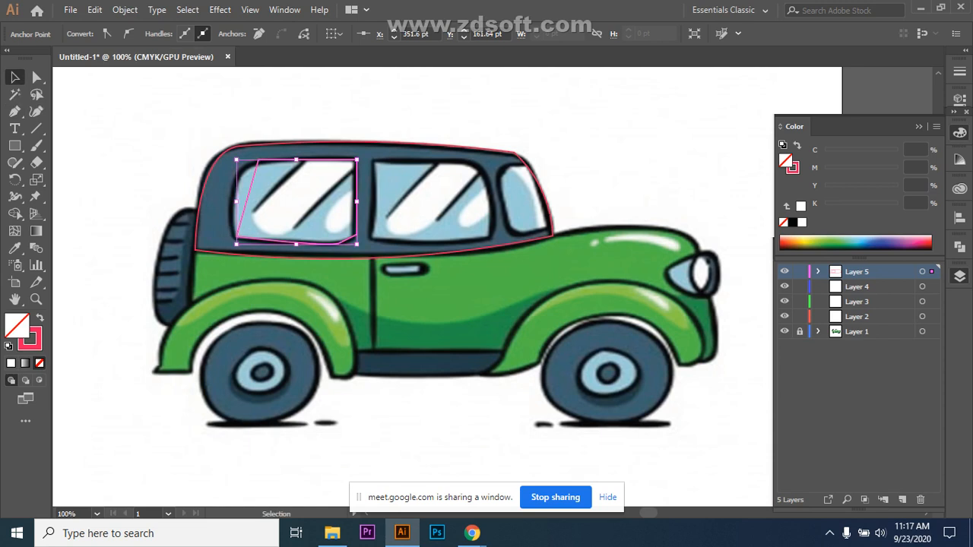
Step: Round the rear edge and lower front corner of the rear window path with the Curvature tool to match the glass
click(36, 111)
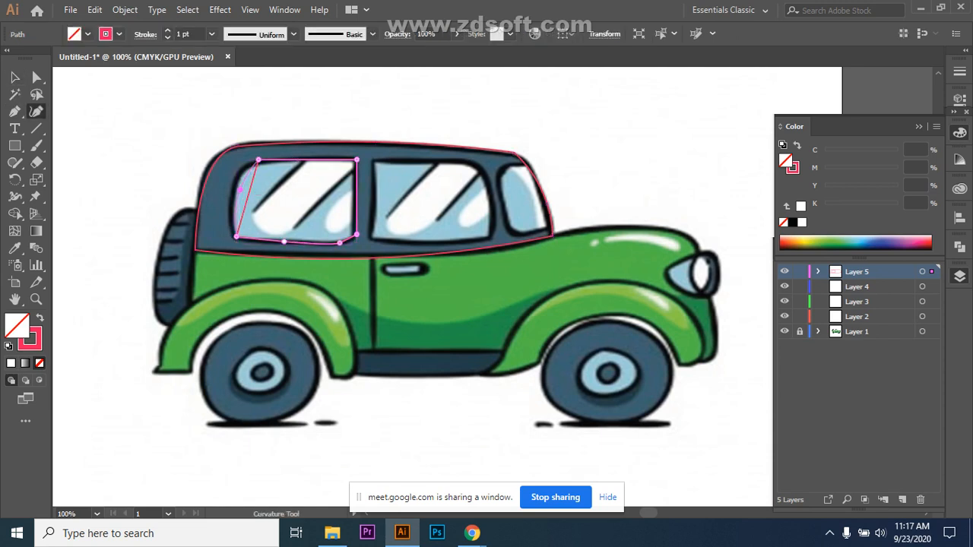
drag(241, 182, 244, 170)
drag(340, 243, 349, 244)
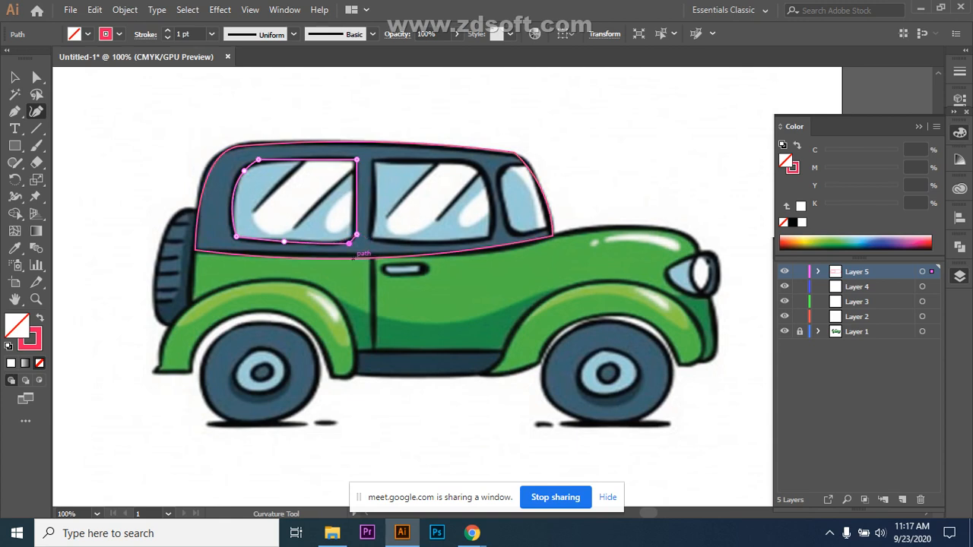
drag(349, 243, 339, 244)
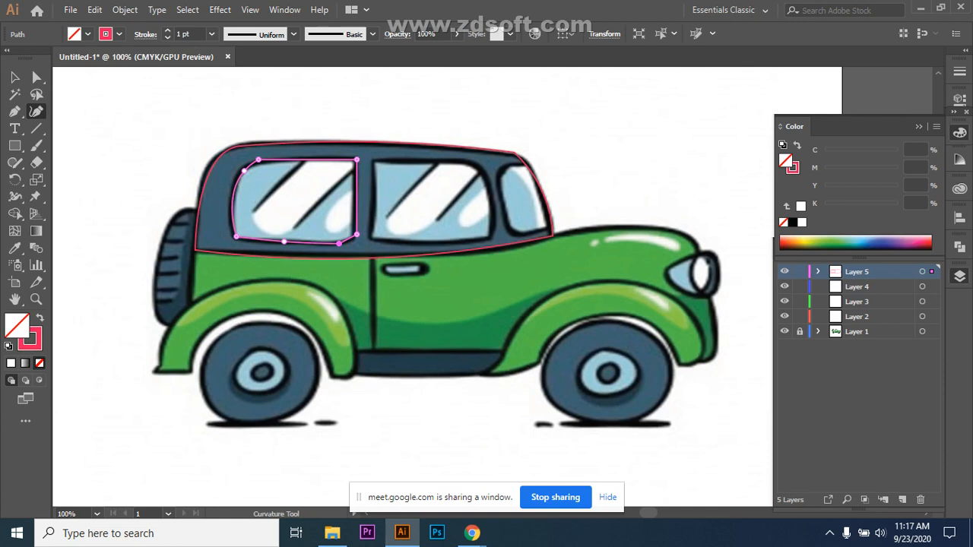
click(349, 238)
drag(349, 239, 352, 241)
Step: Duplicate the rear window path and place the copy over the front door window
click(14, 76)
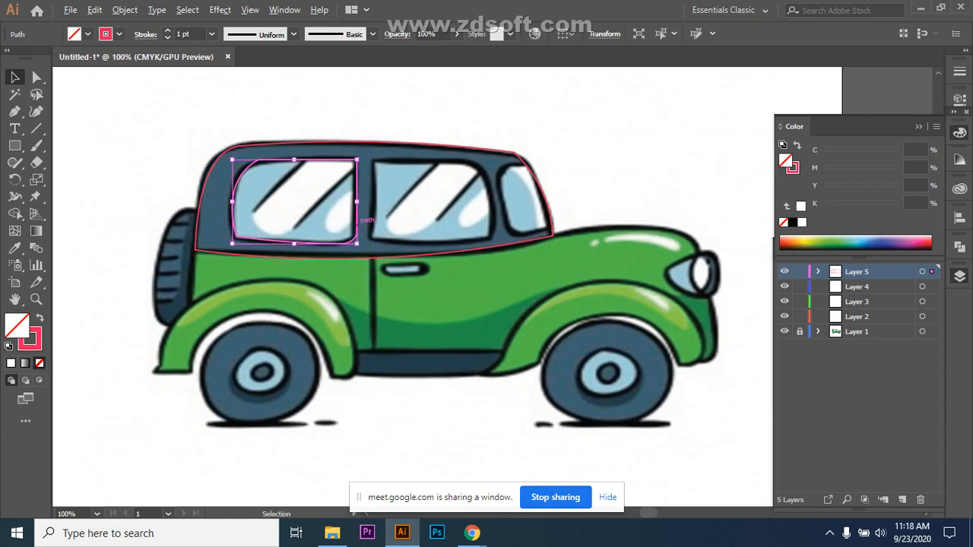
drag(359, 219, 495, 219)
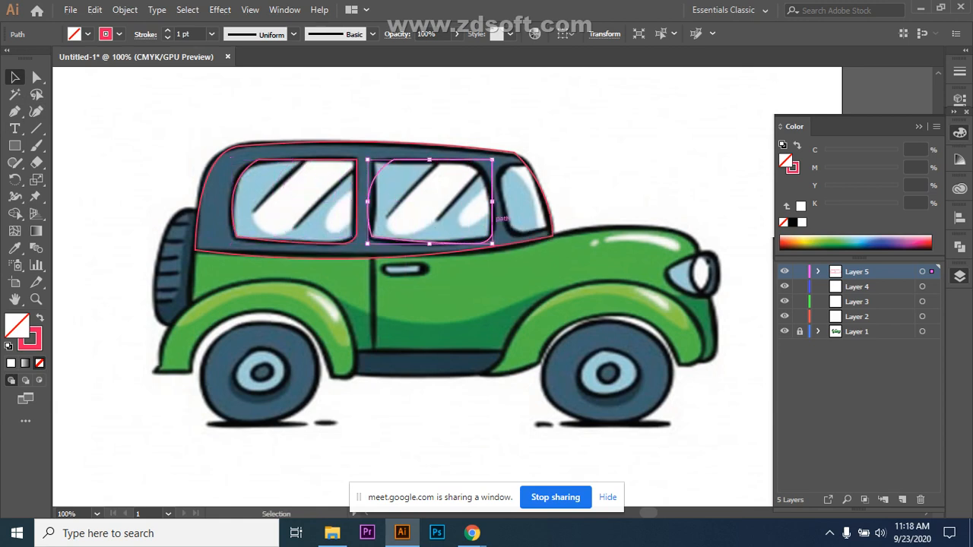
Step: Reflect the front door window copy across the vertical axis with the preview turned on
right_click(446, 195)
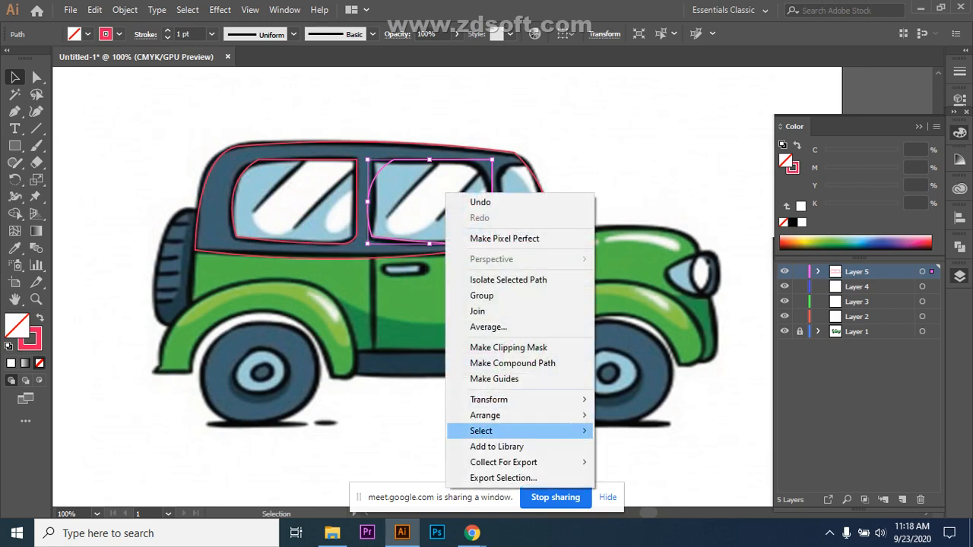
mouse_move(524, 399)
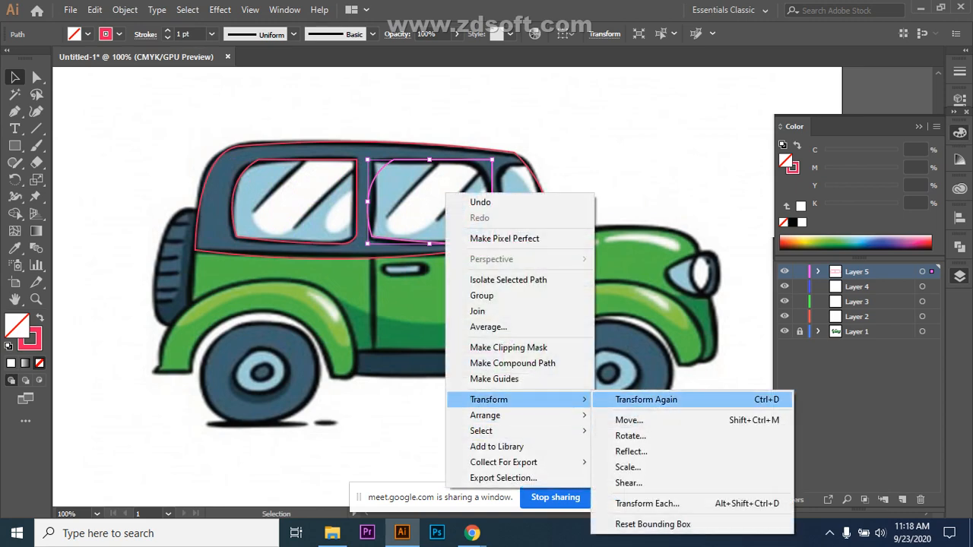
click(631, 451)
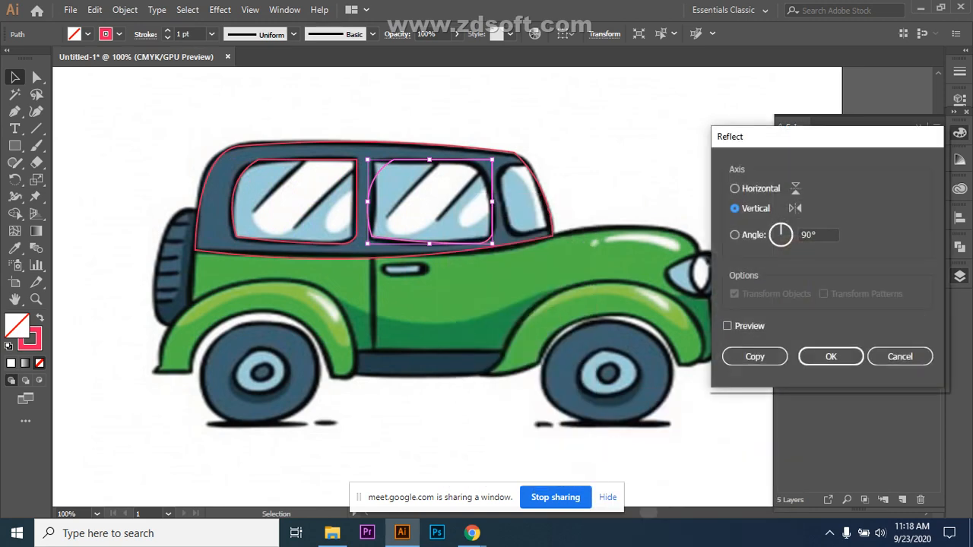
click(728, 326)
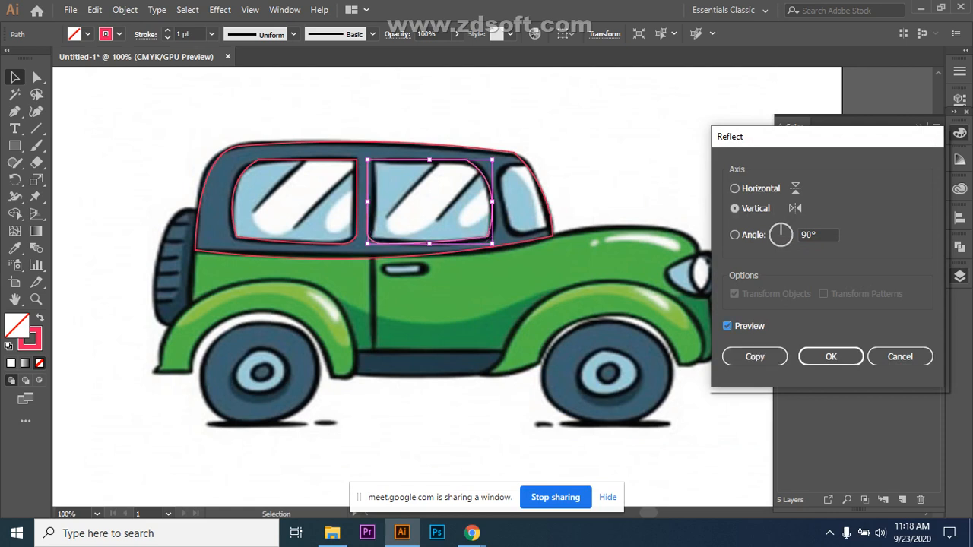
click(832, 357)
click(646, 182)
Step: Nudge the mirrored front door window path slightly forward so it sits over the glass, leaving it deselected
click(470, 239)
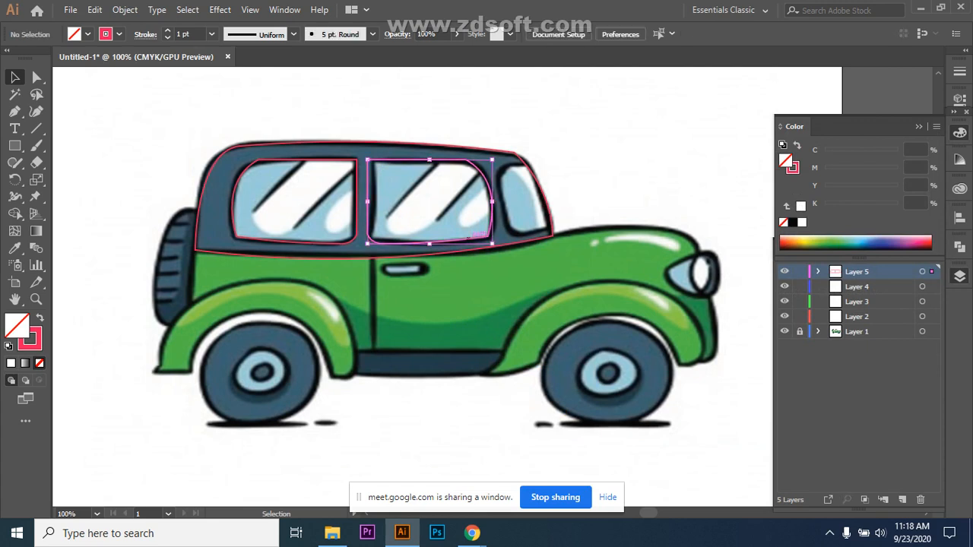
key(Right)
key(Right)
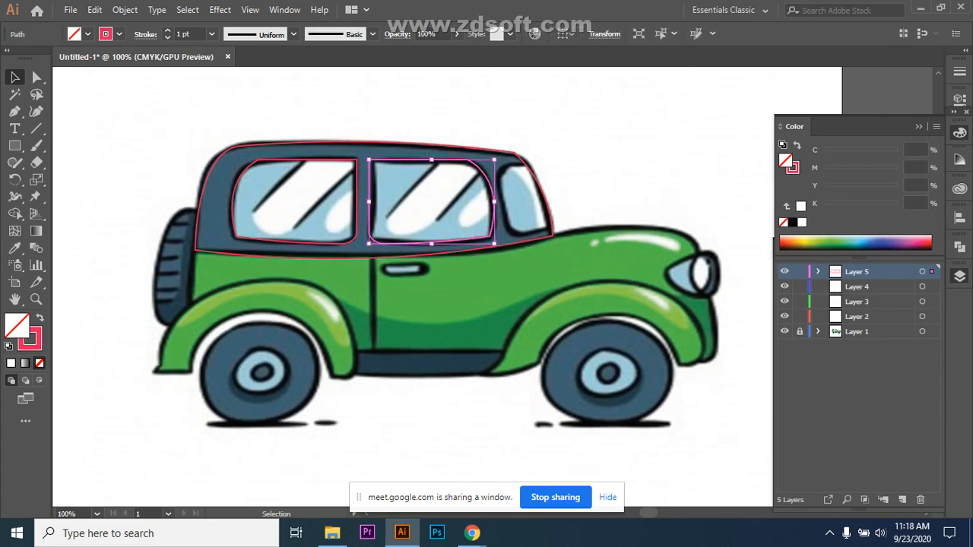
click(646, 183)
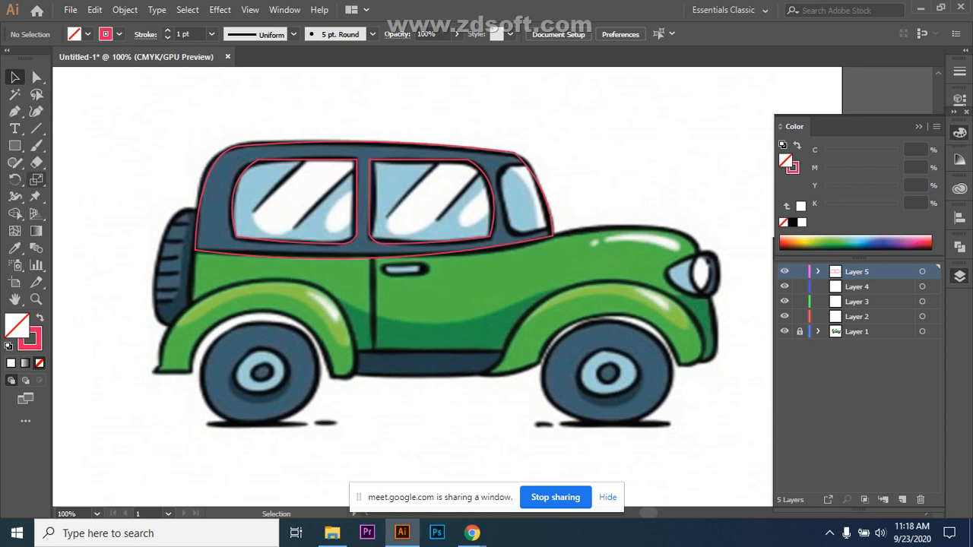
Step: Trace the small front window as a closed four-point path with the Pen tool, curving its upper rear and front edges to match the glass
click(14, 111)
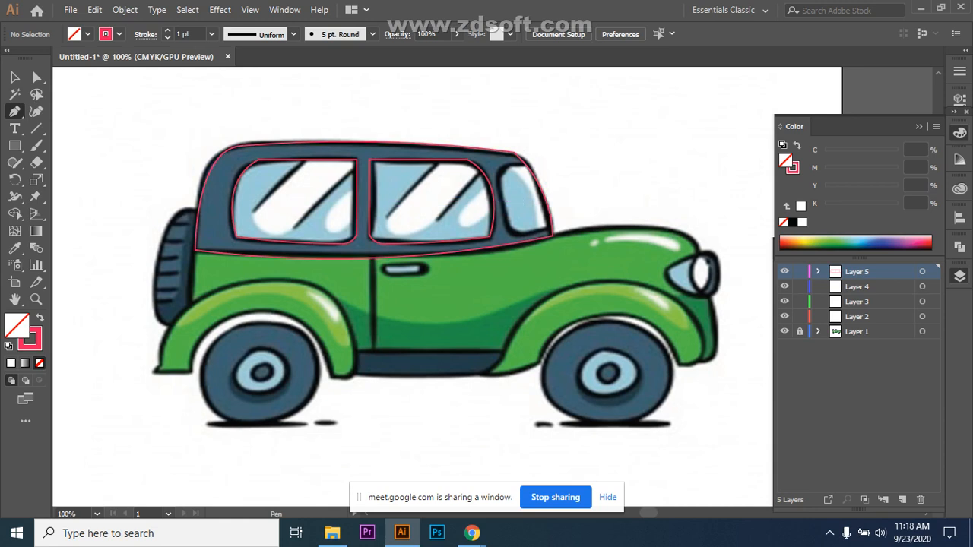
click(523, 159)
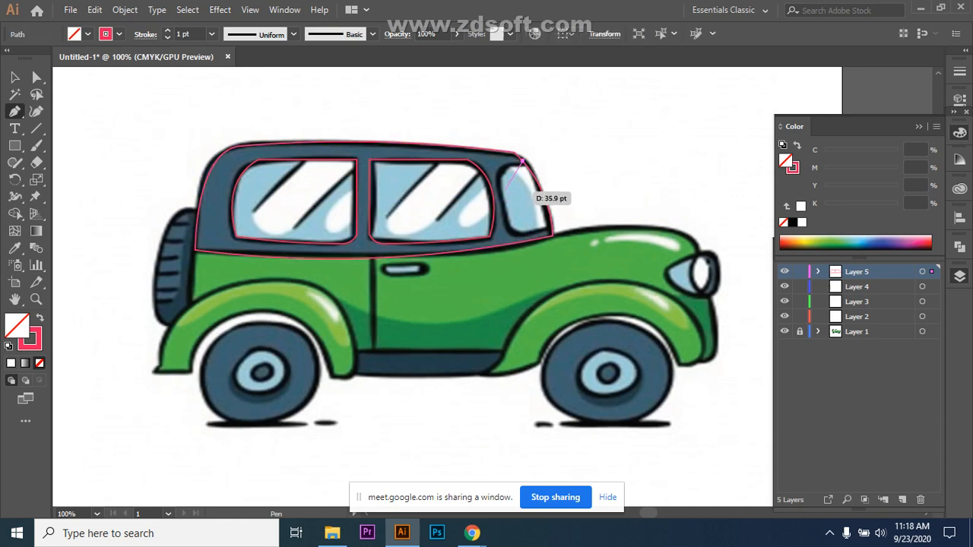
drag(502, 192, 512, 218)
click(501, 191)
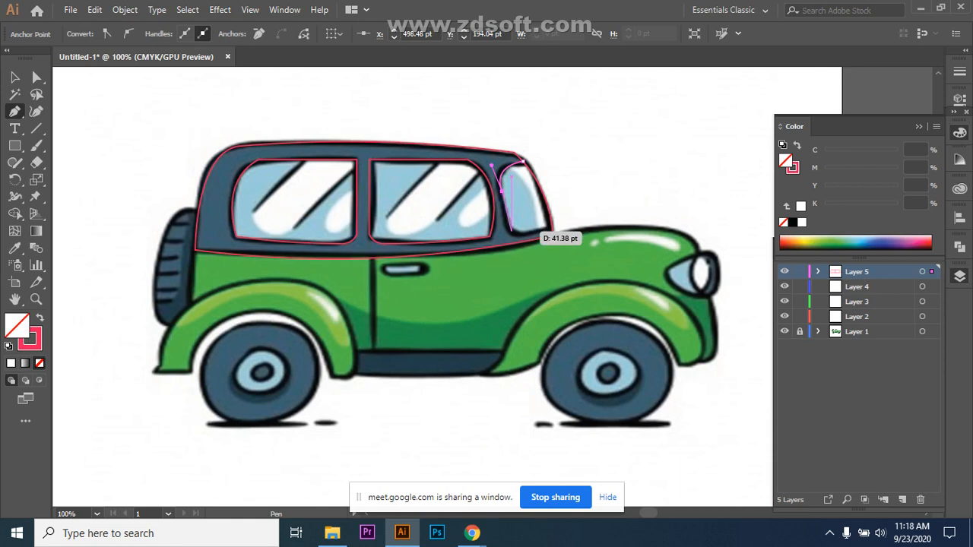
click(511, 230)
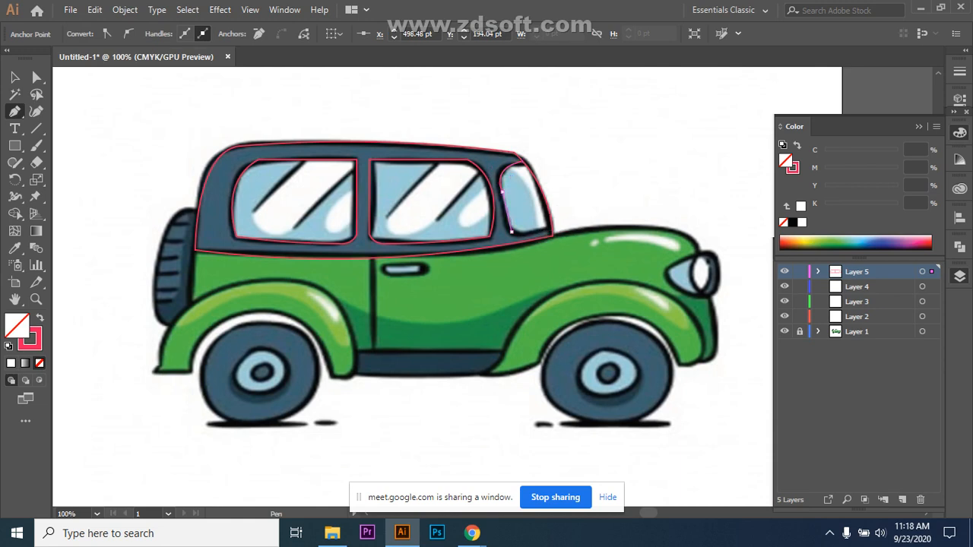
click(545, 229)
mouse_move(545, 228)
mouse_down()
mouse_move(568, 220)
mouse_move(558, 222)
mouse_up()
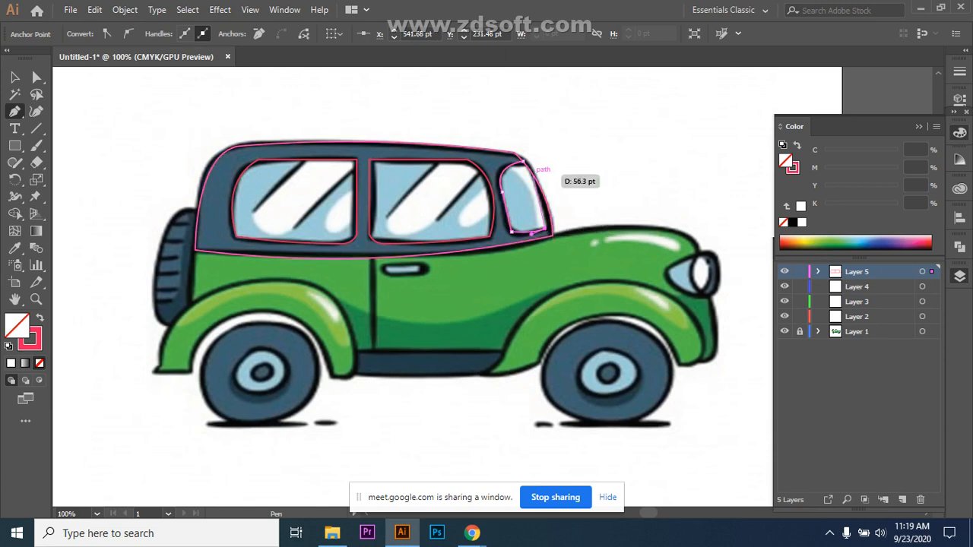
click(523, 161)
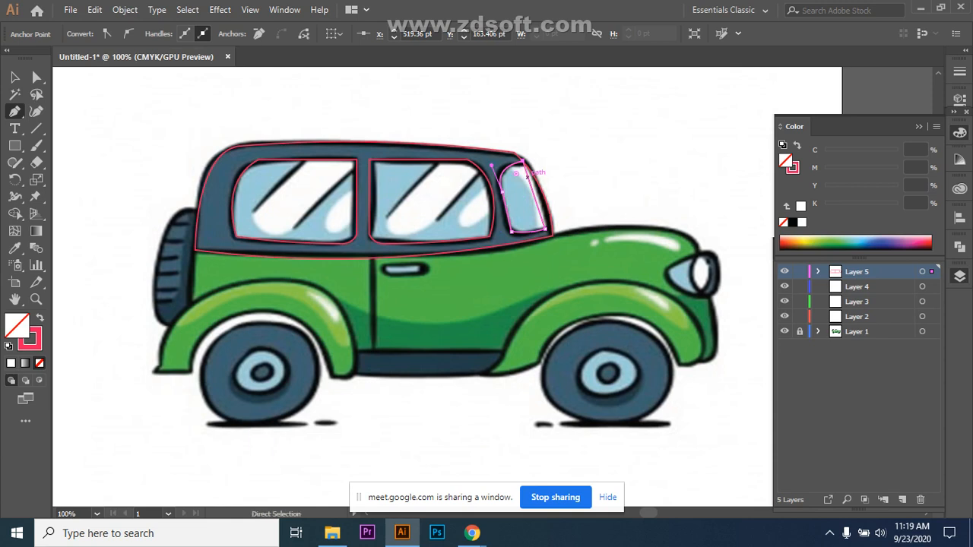
mouse_move(523, 160)
mouse_down()
mouse_move(538, 162)
mouse_move(507, 151)
mouse_up()
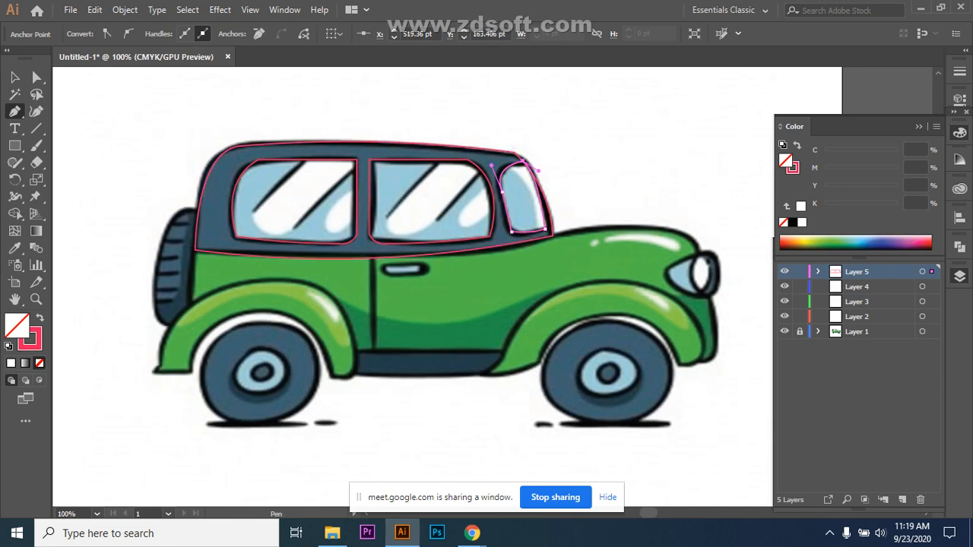
key(v)
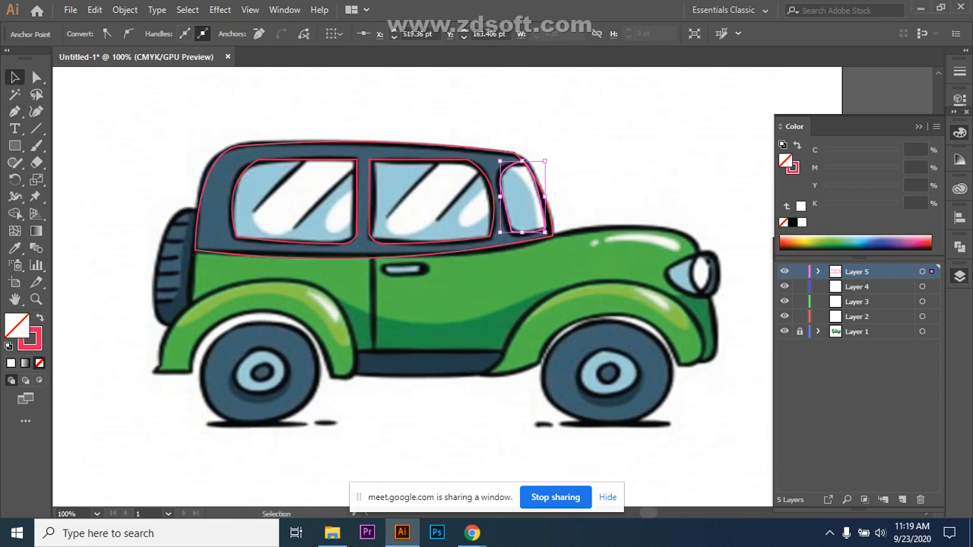
key(ctrl+shift+a)
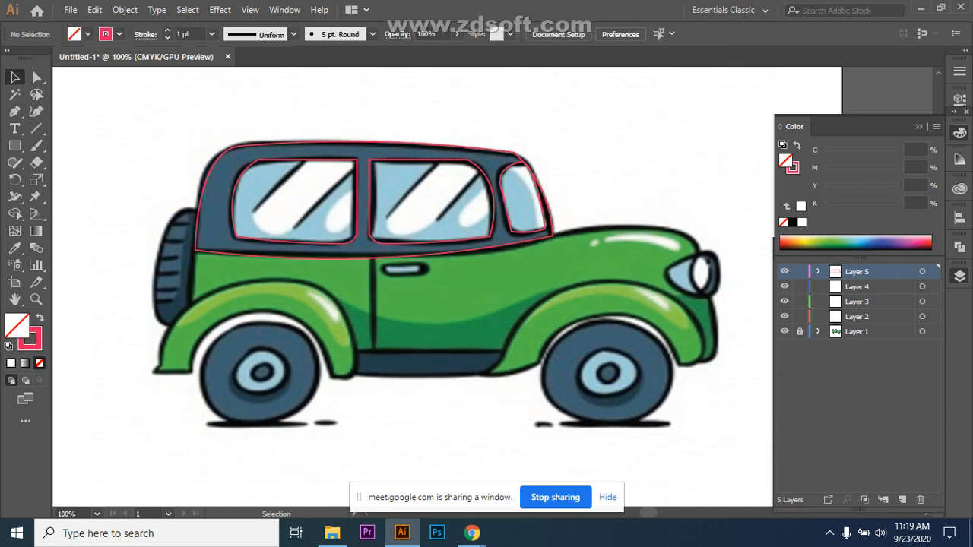
Step: Lock Layer 5 and make Layer 4 the active layer for drawing with the Pen tool
click(800, 272)
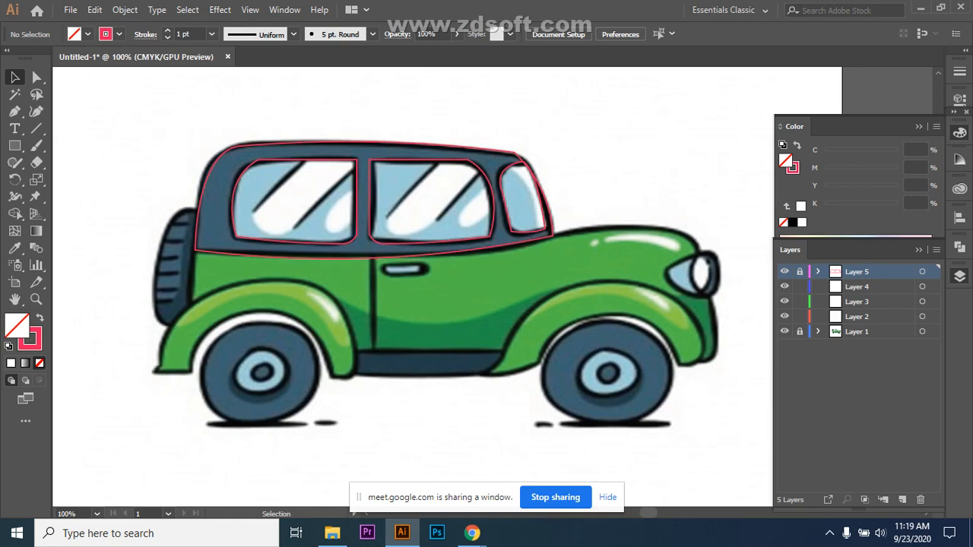
key(ctrl+equal)
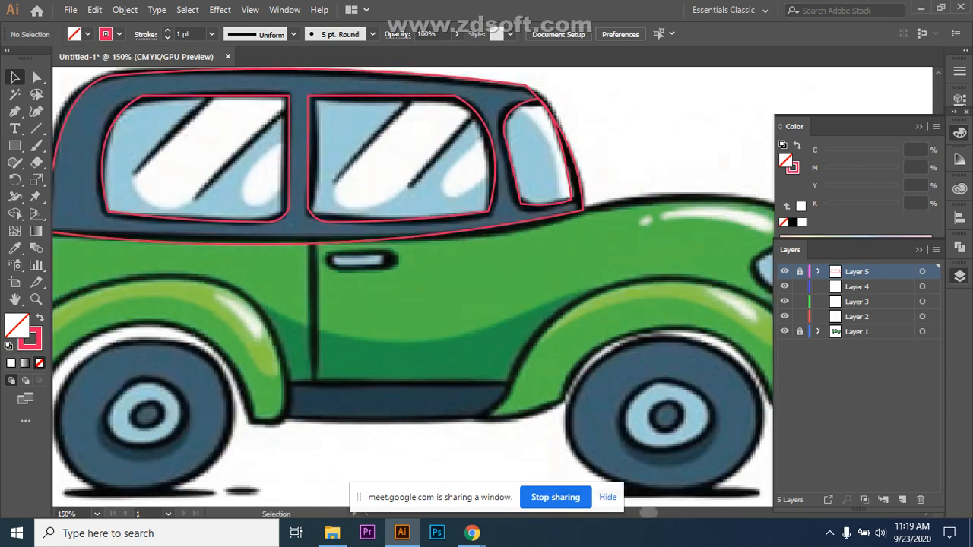
drag(649, 513, 646, 513)
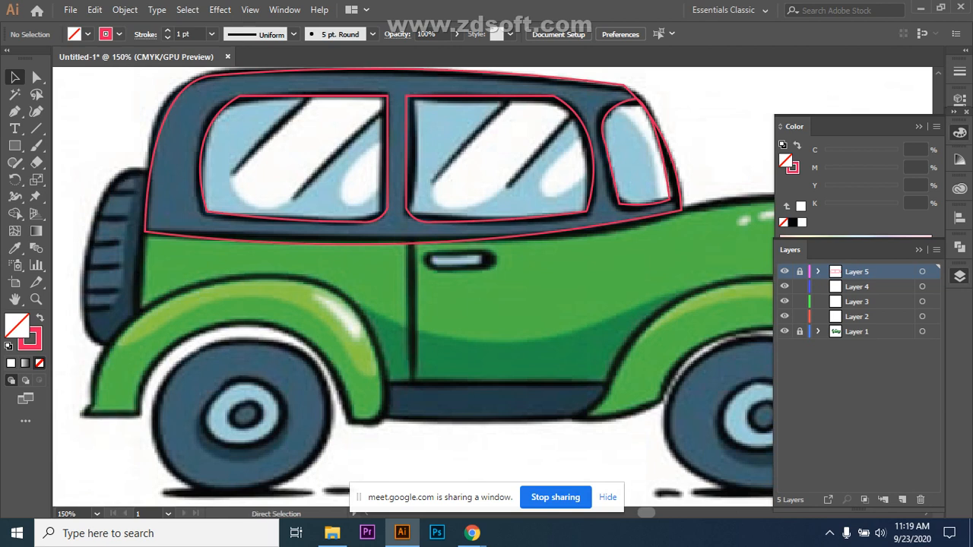
key(ctrl+minus)
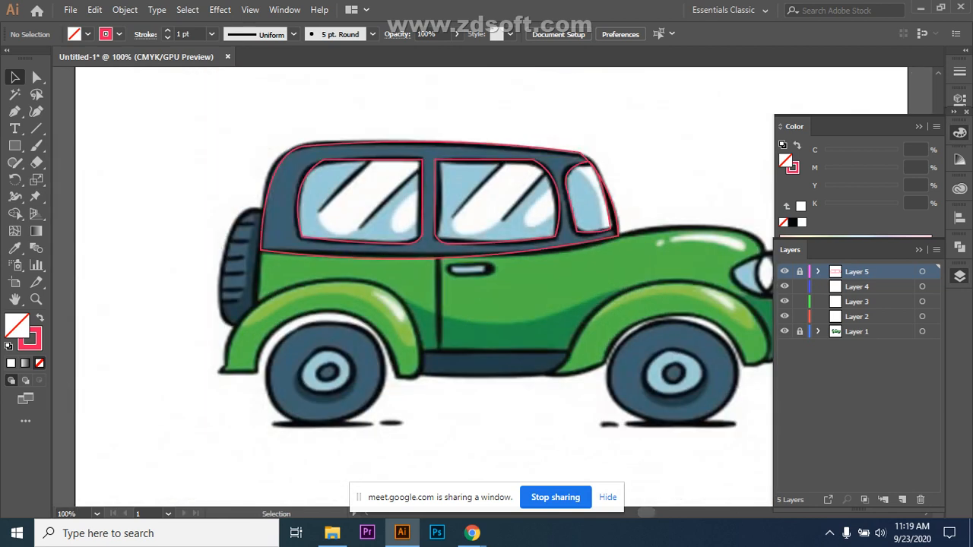
click(14, 111)
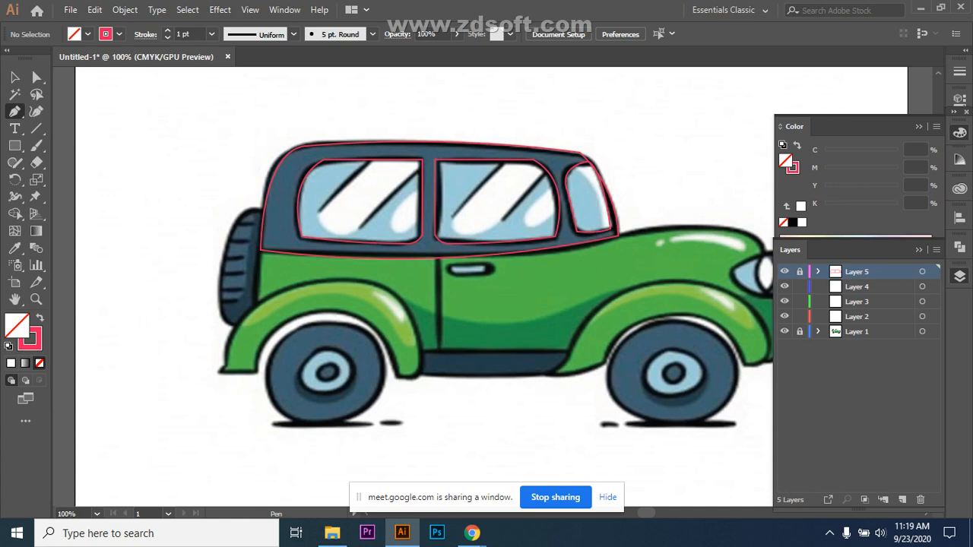
click(857, 287)
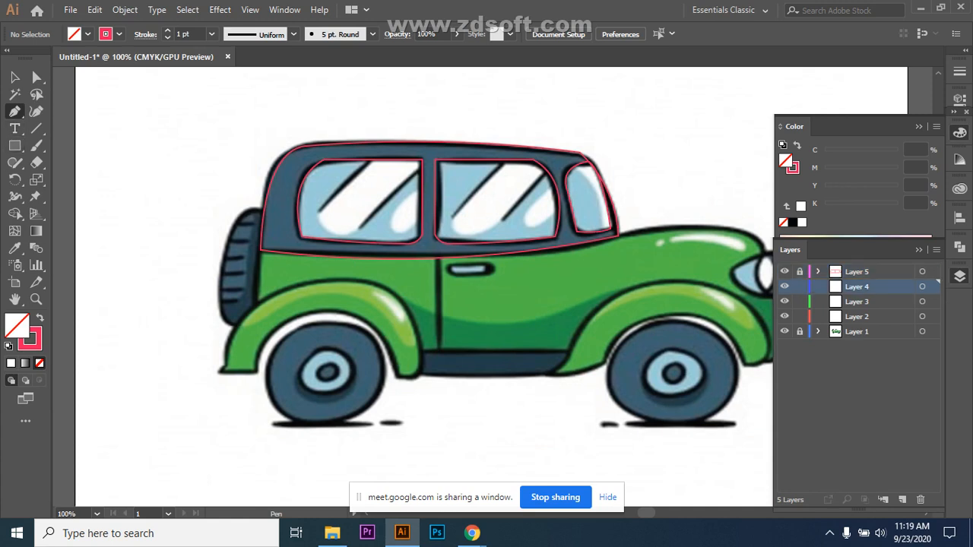
Step: Start the rear body panel path above the rear fender, going up the back edge and along the cab's lower border to the door line
click(260, 142)
click(261, 301)
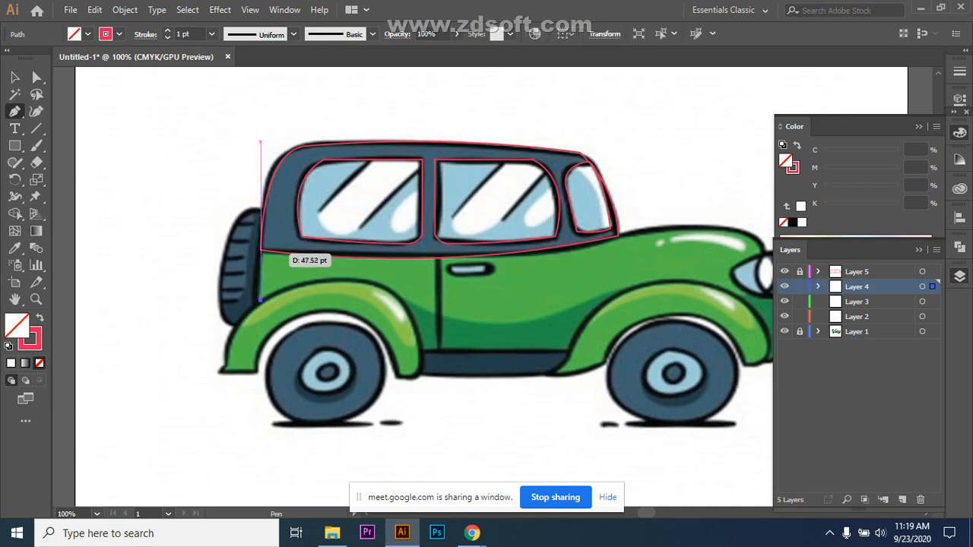
click(261, 252)
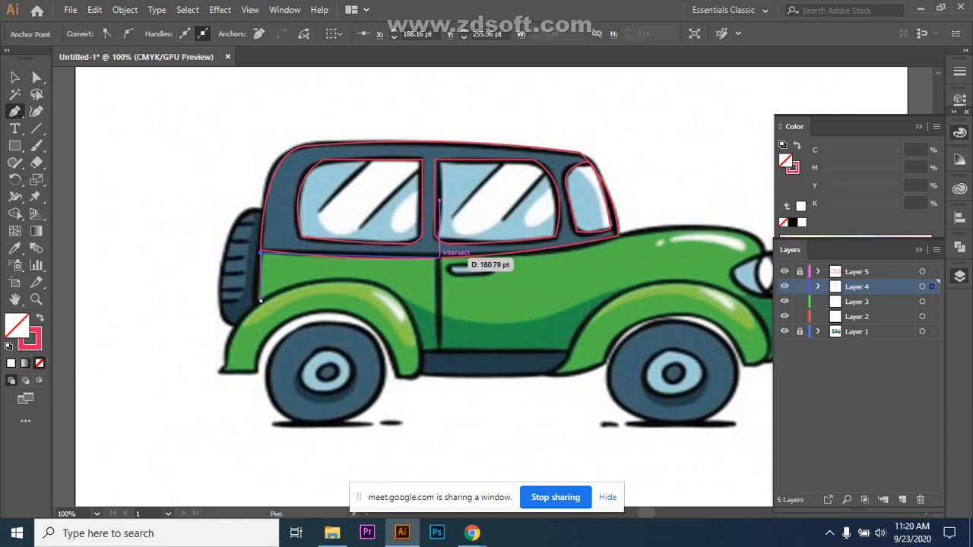
click(439, 256)
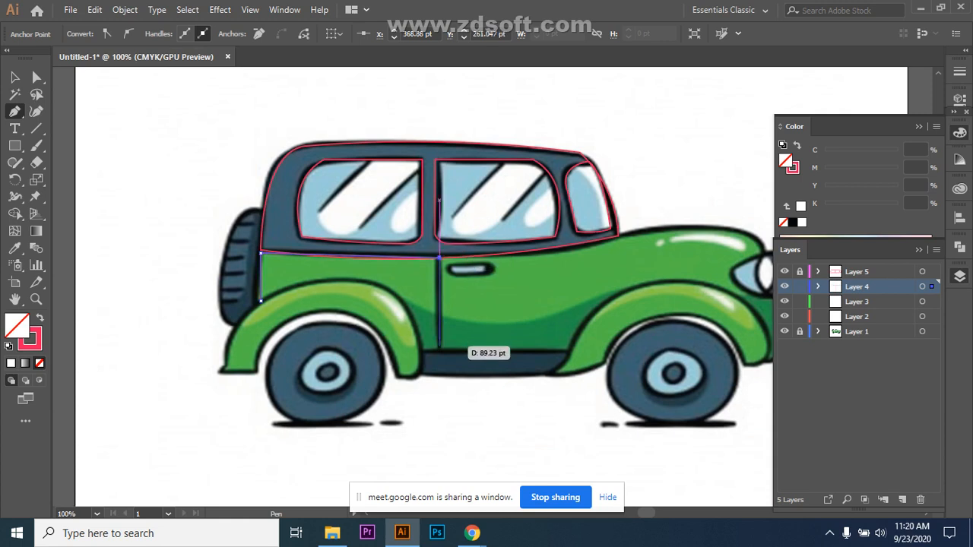
Step: Extend the rear body panel path down the door line and close it with a curved edge across the rear fender
click(439, 348)
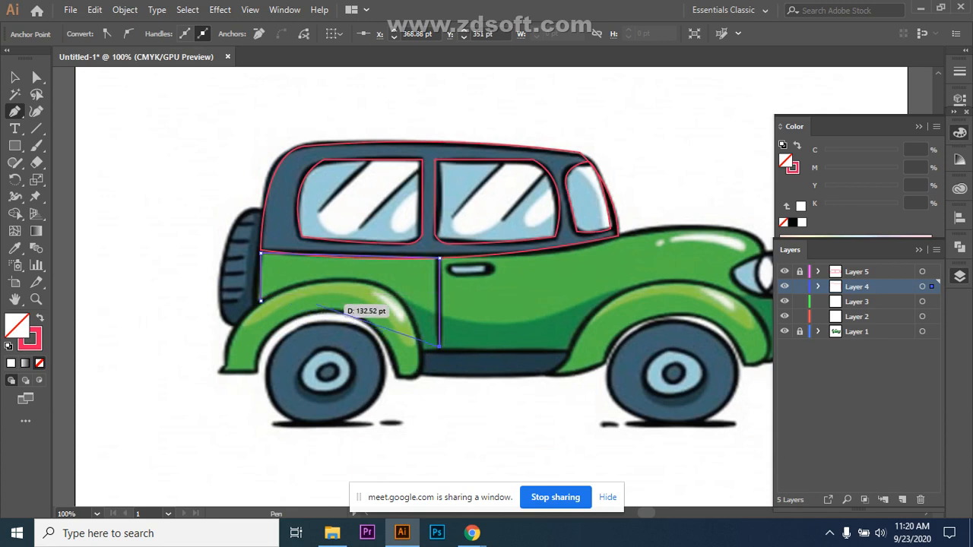
drag(261, 300, 312, 272)
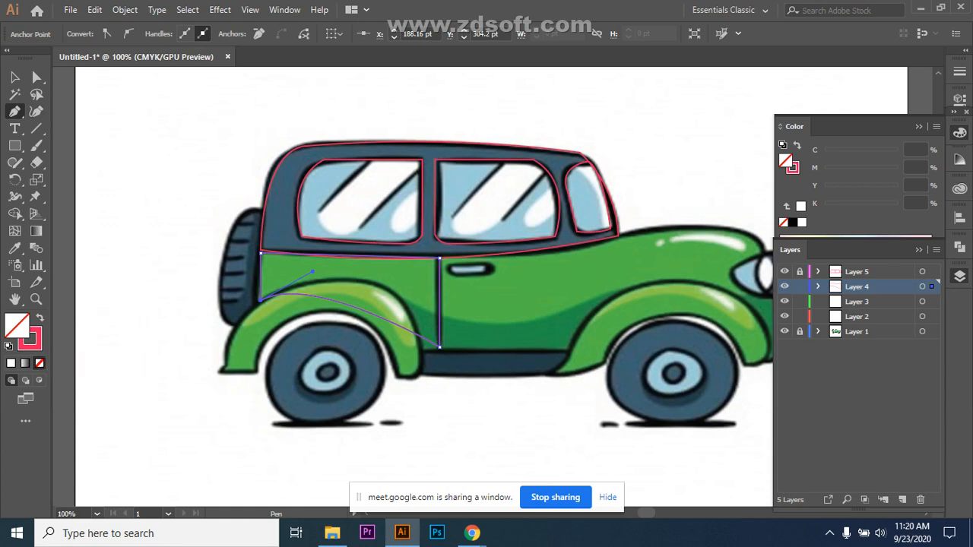
key(x)
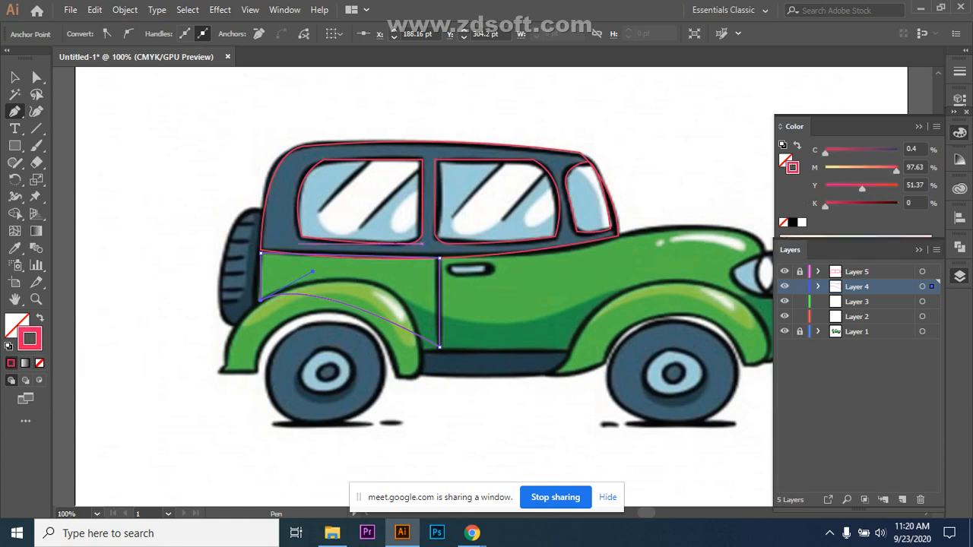
key(v)
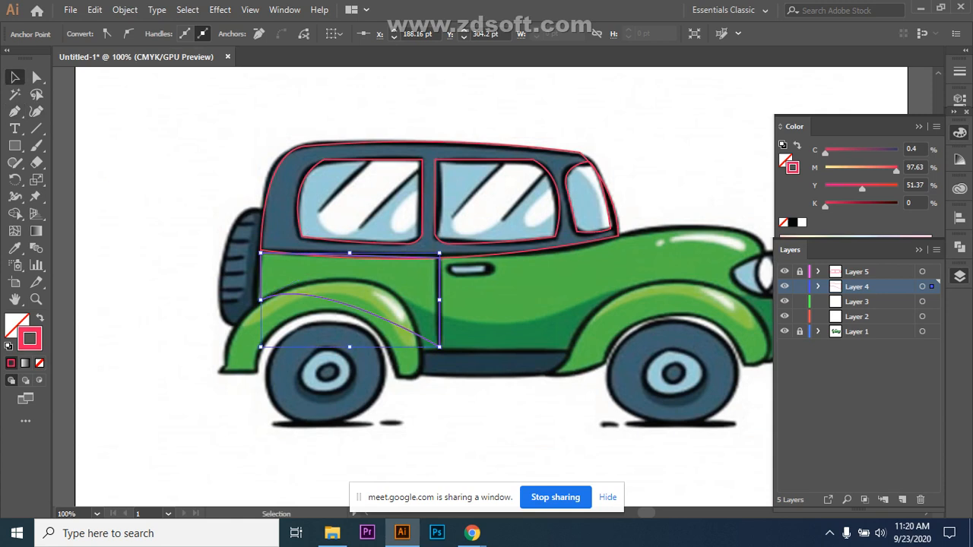
Step: Set the rear body panel path's stroke weight to 2 pt and deselect it
click(438, 334)
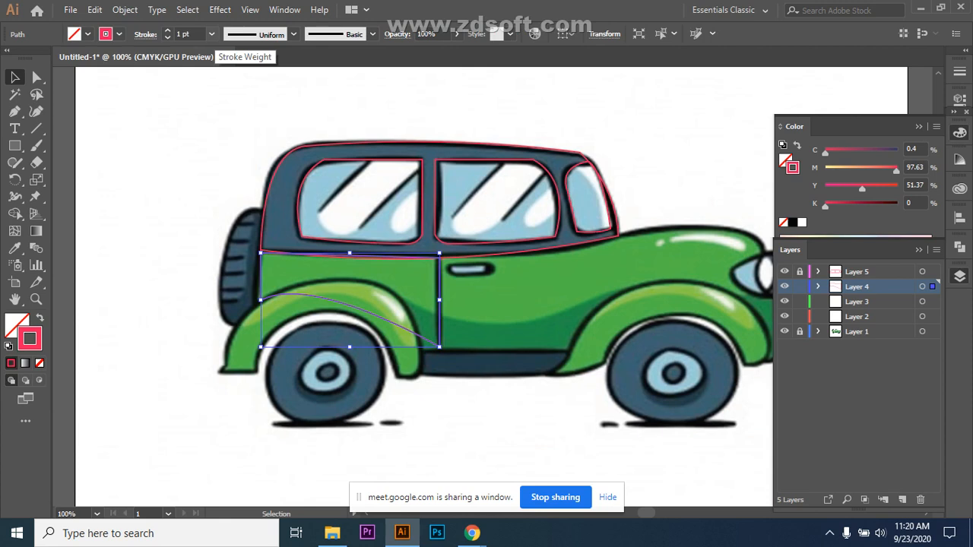
click(211, 33)
click(222, 118)
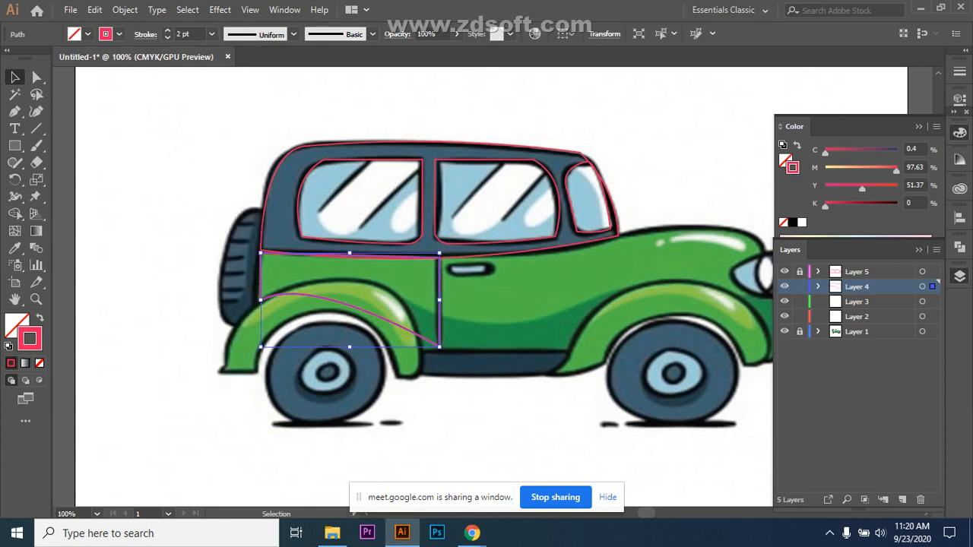
key(ctrl+shift+a)
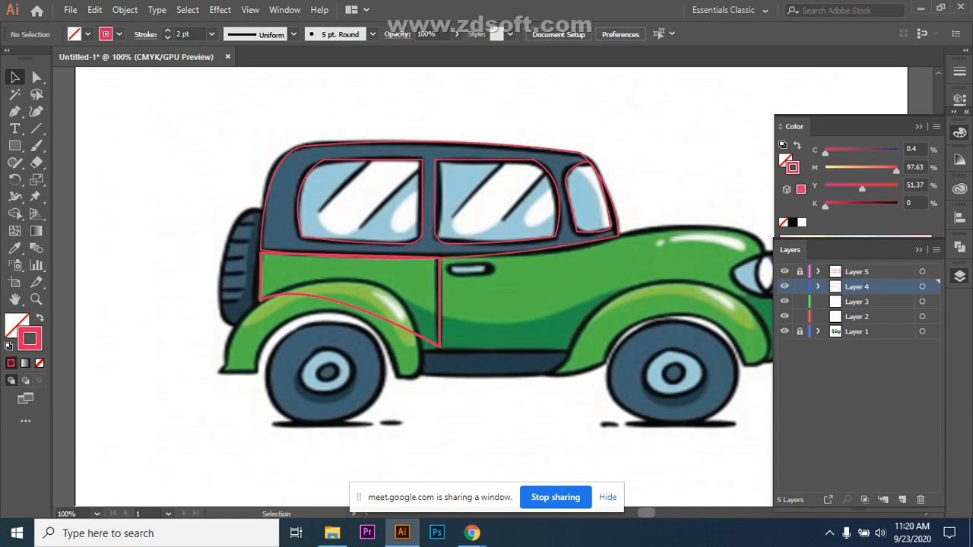
Step: Undo the rear body panel's stroke change, its closing curve and the point at the foot of the door line
drag(647, 513, 649, 513)
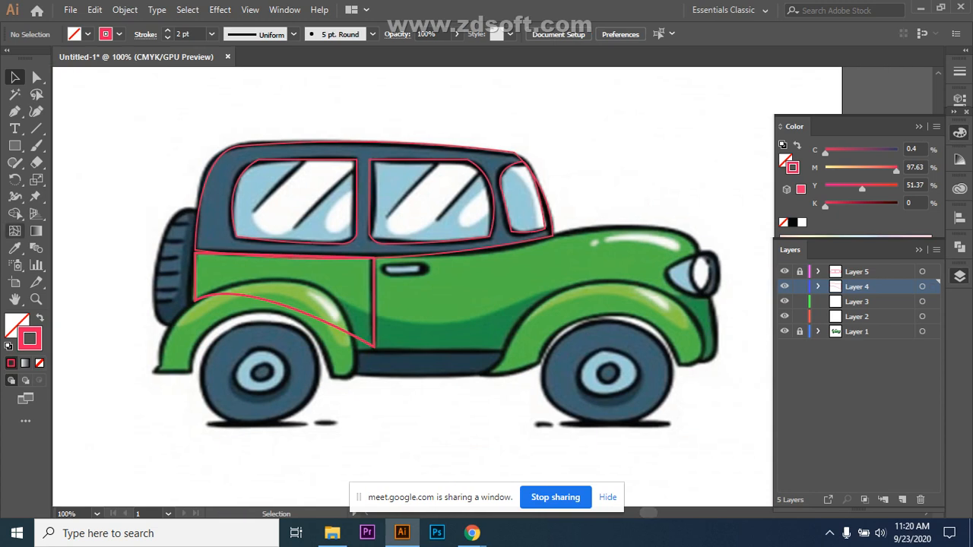
click(14, 111)
click(500, 161)
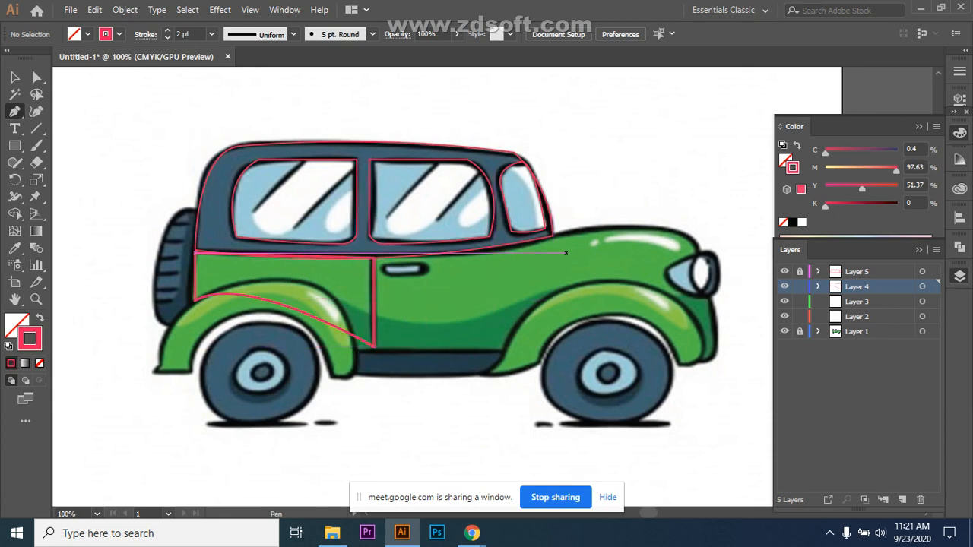
key(ctrl+z)
key(ctrl+z)
key(ctrl+z)
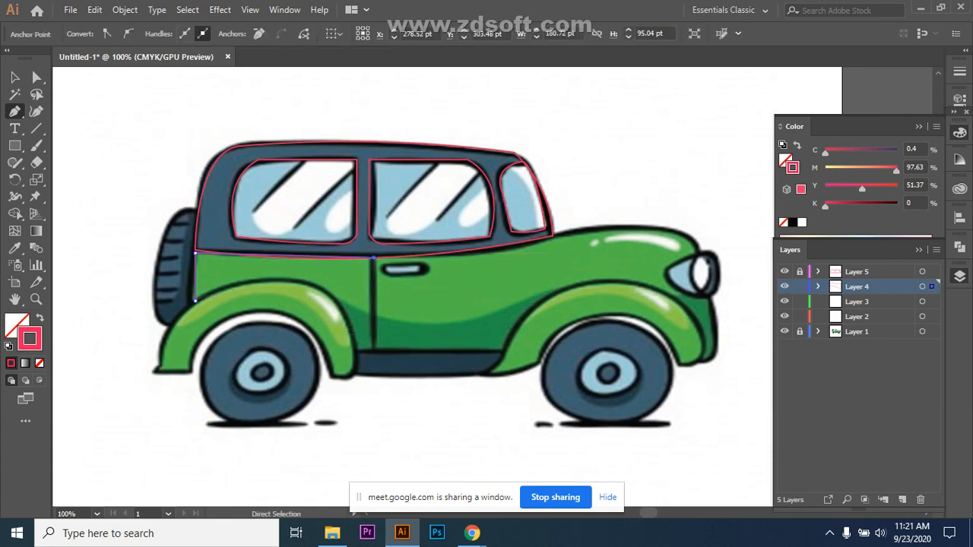
Step: Remove the leftover rear panel path and restart the green body outline up the back edge and along the cab's lower border to the windshield base
key(ctrl+z)
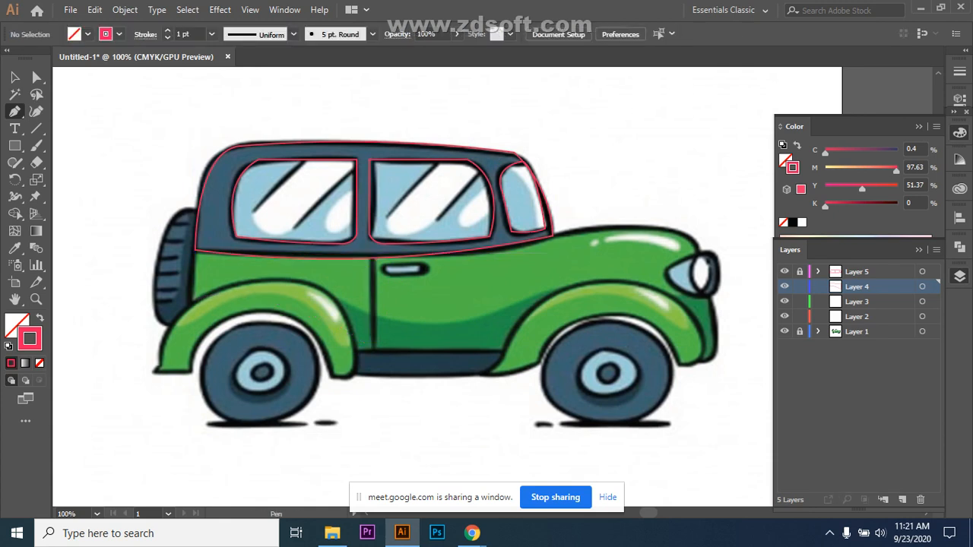
click(196, 300)
click(196, 250)
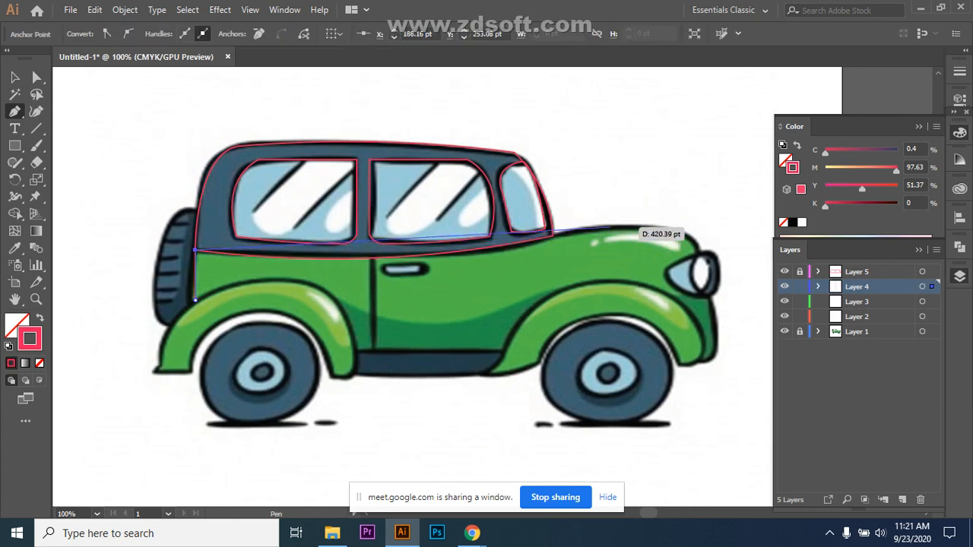
drag(611, 227, 685, 185)
key(ctrl+z)
drag(553, 236, 599, 204)
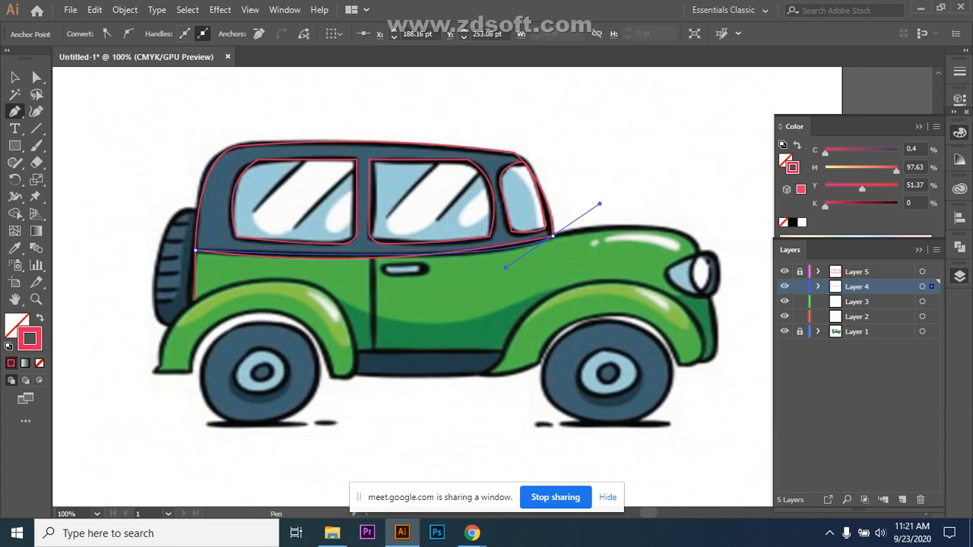
click(552, 237)
Step: Extend the body outline with curves over the hood, around the headlight and down the front end to its lower corner
drag(698, 250, 715, 294)
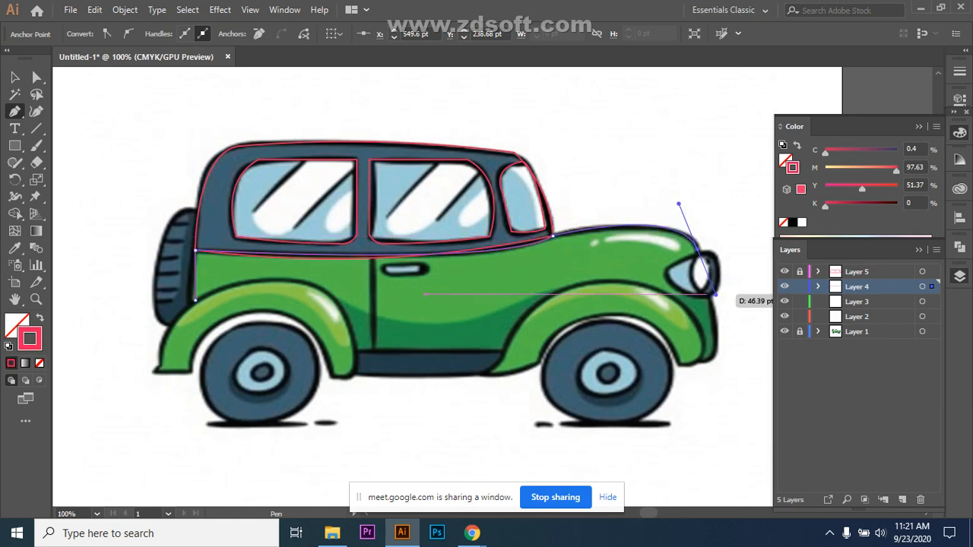
click(698, 250)
mouse_move(715, 249)
mouse_down()
mouse_move(720, 275)
mouse_move(717, 268)
mouse_up()
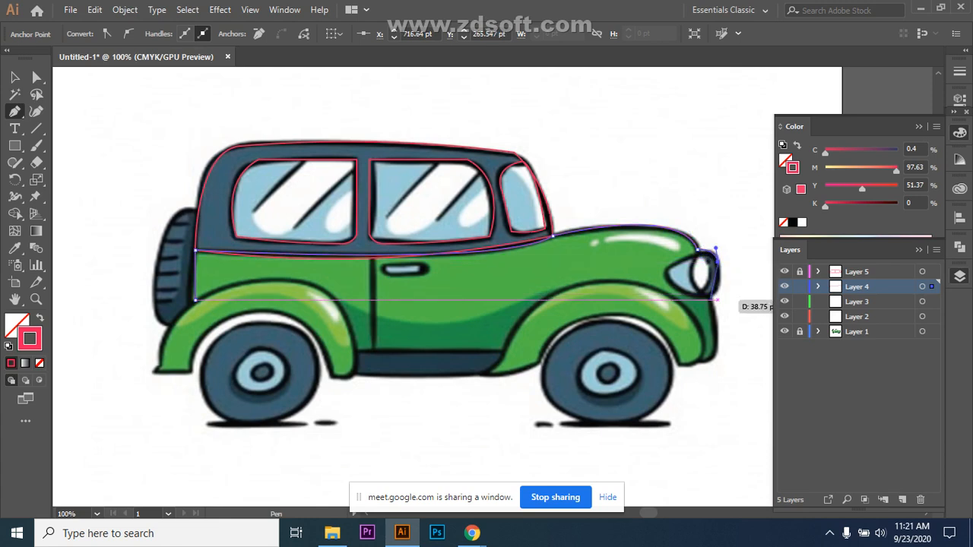
drag(711, 294, 701, 306)
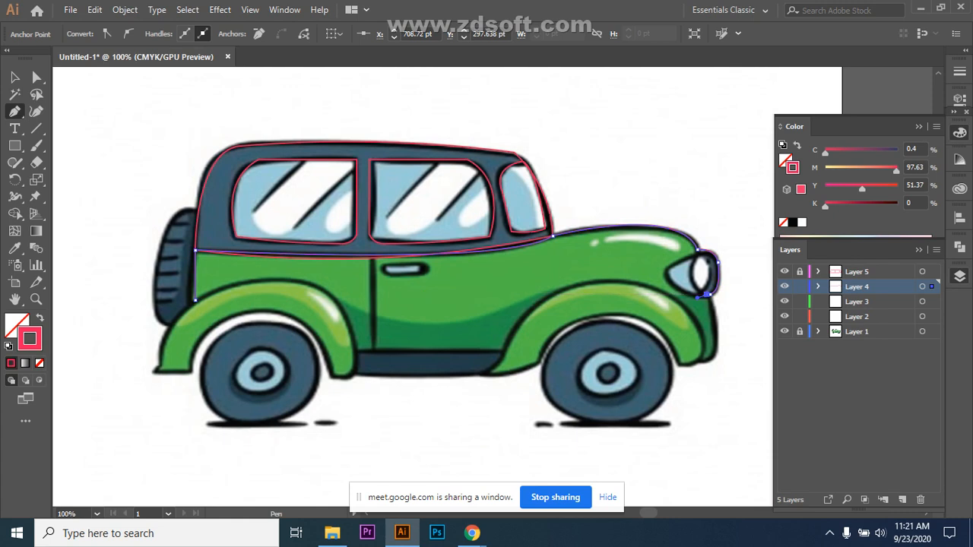
drag(703, 359, 675, 352)
click(704, 359)
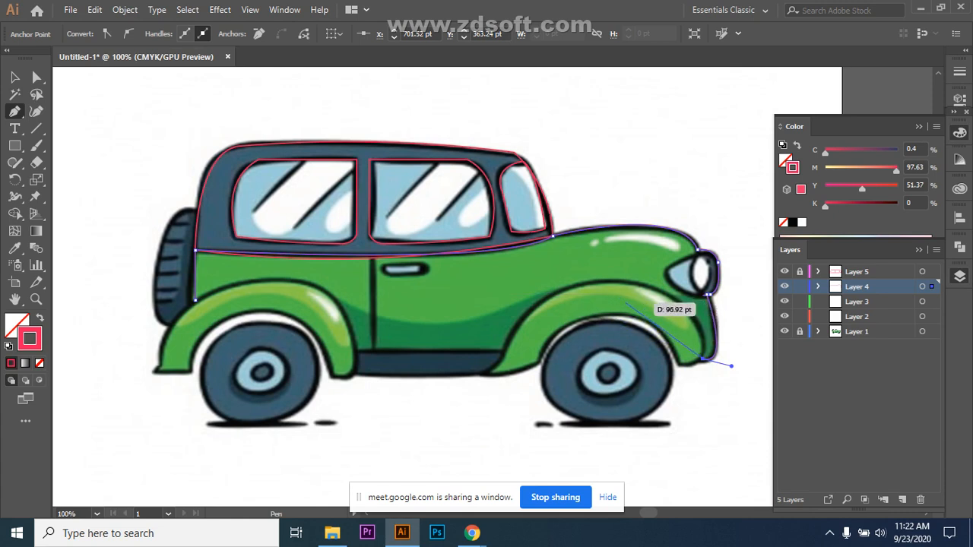
Step: Run the body outline straight across the front fender and along the sill, then close it with a curve through the rear fender
click(631, 293)
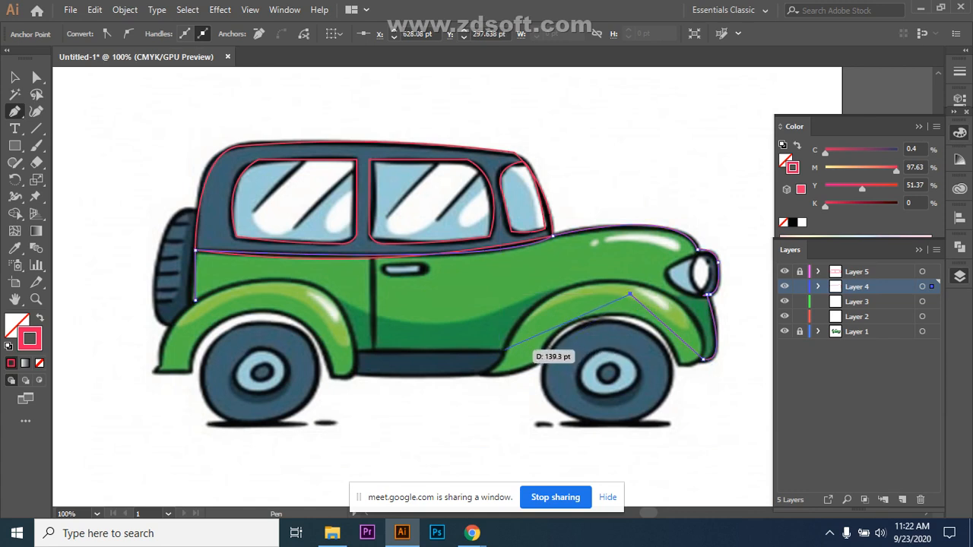
click(504, 349)
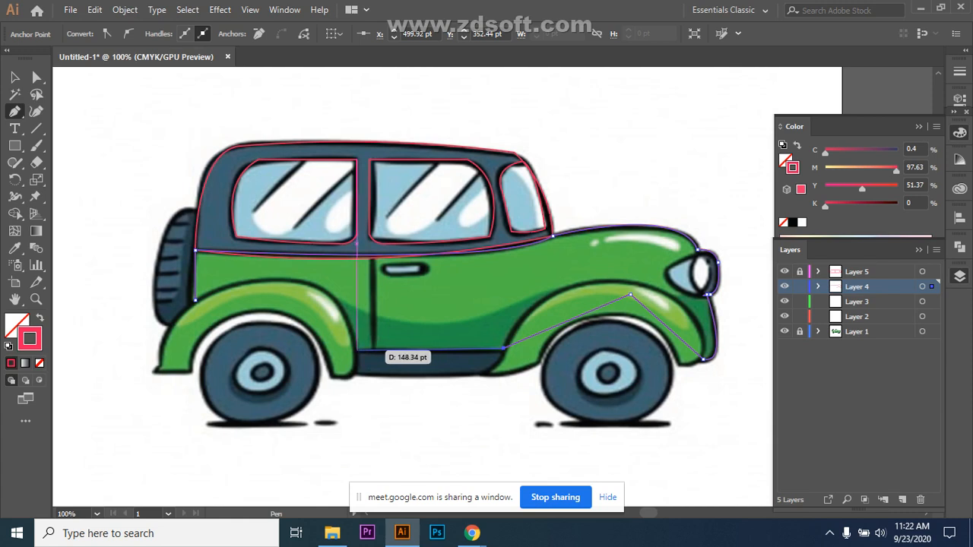
click(357, 351)
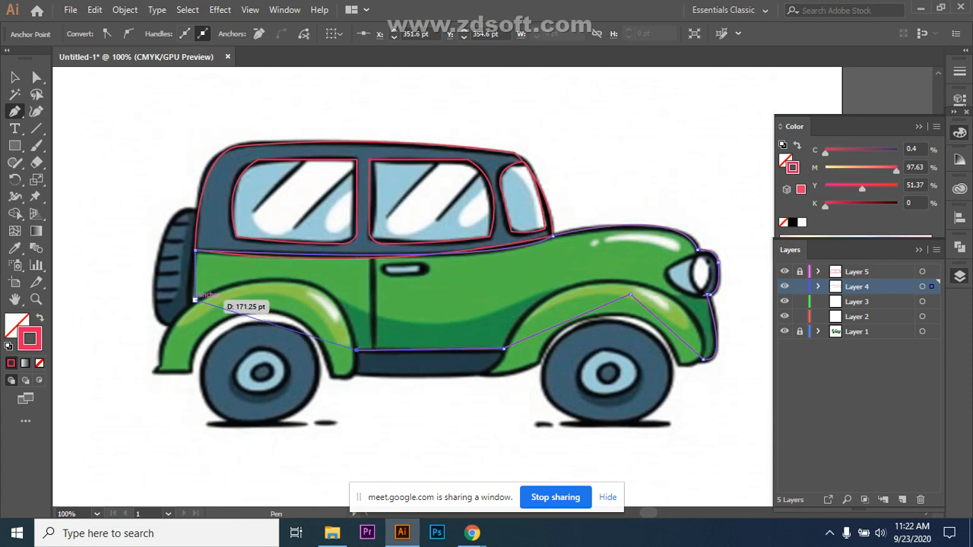
drag(195, 300, 280, 282)
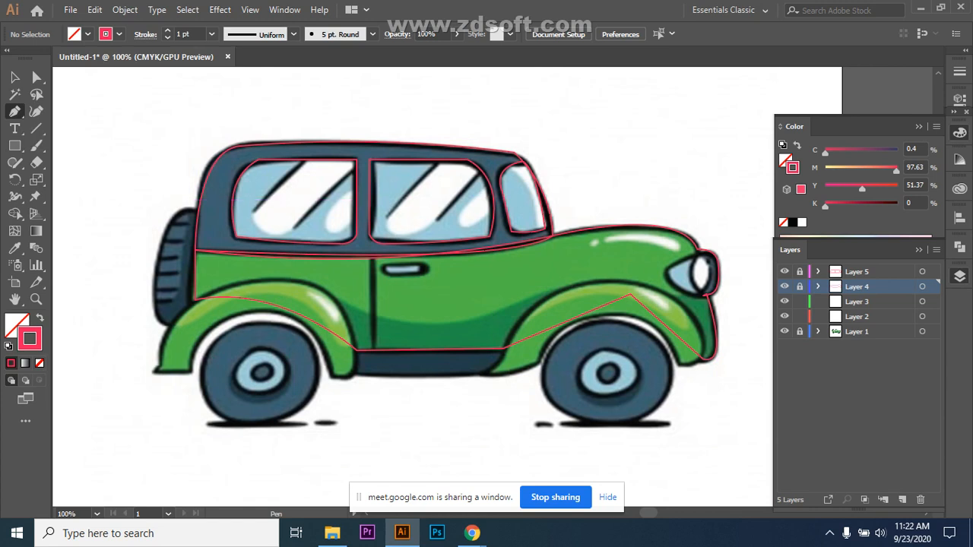
Step: With Layer 4 locked, trace the rear fender's inner arch on Layer 3 from its front foot over the wheel to its rear foot
click(857, 302)
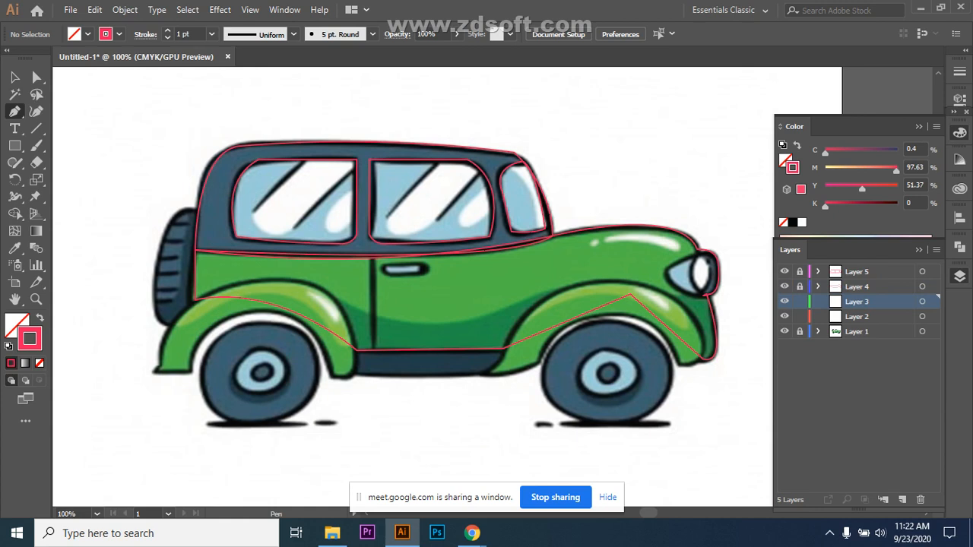
click(333, 376)
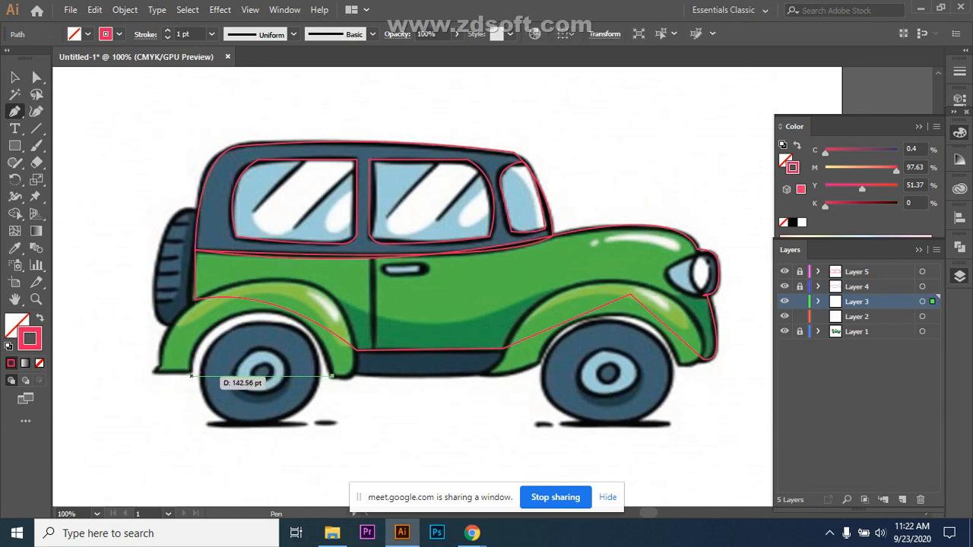
drag(193, 371, 98, 504)
key(ctrl+z)
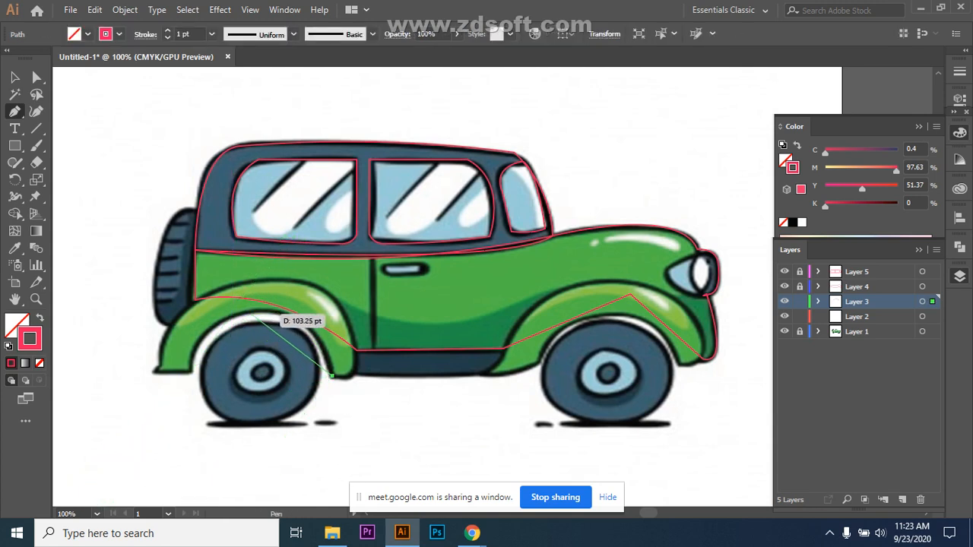
drag(254, 312, 189, 324)
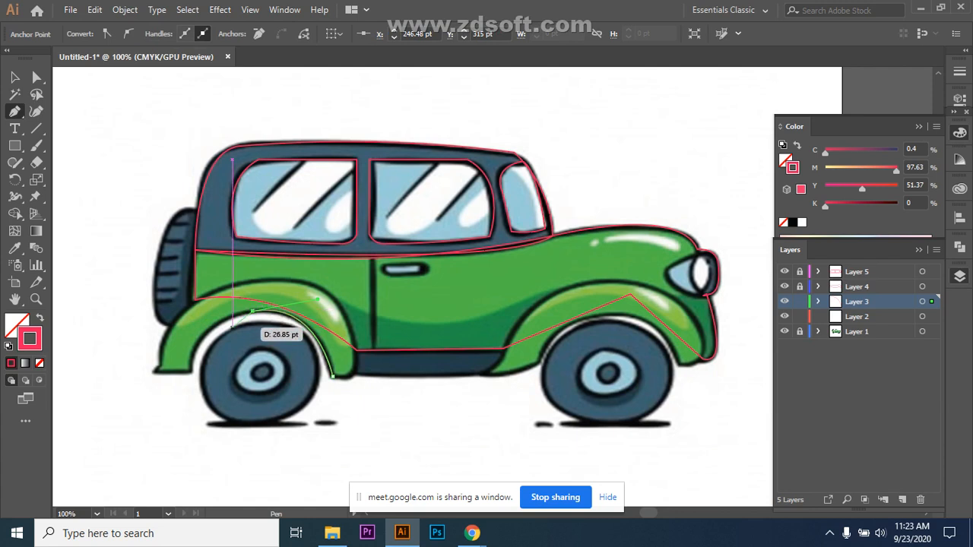
drag(190, 369, 181, 418)
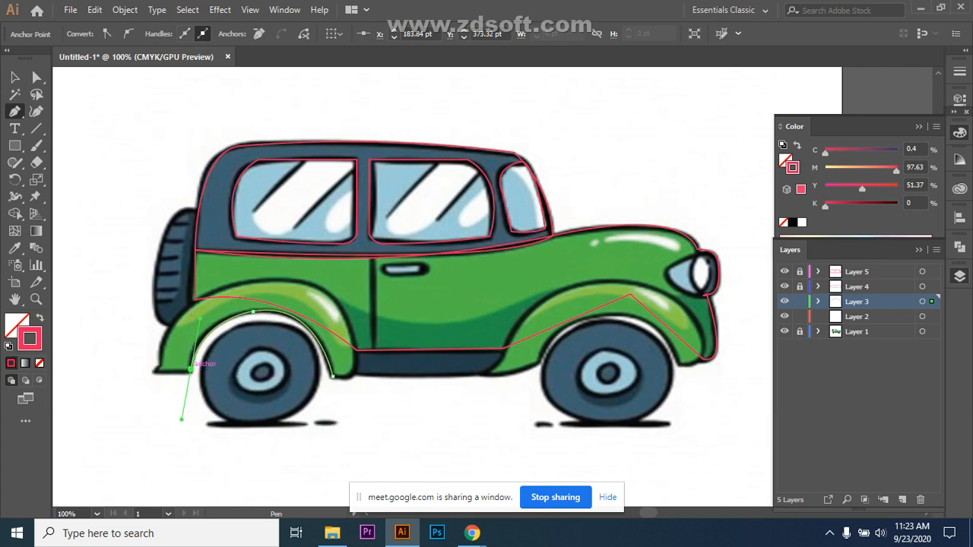
Step: Trace the rear fender's rear foot and outer arch, and close the path around the rounded front foot
click(155, 372)
drag(187, 284, 297, 265)
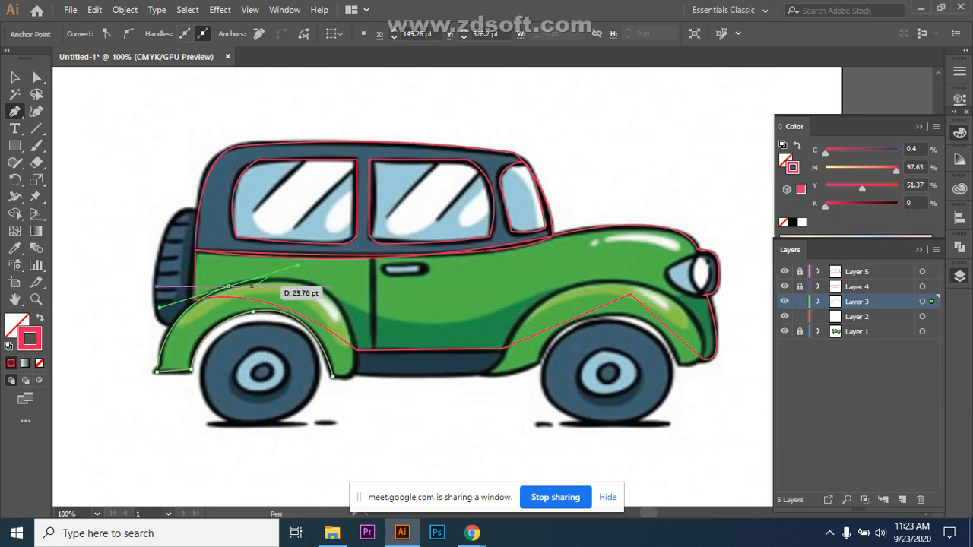
click(229, 287)
drag(346, 320, 375, 383)
click(346, 319)
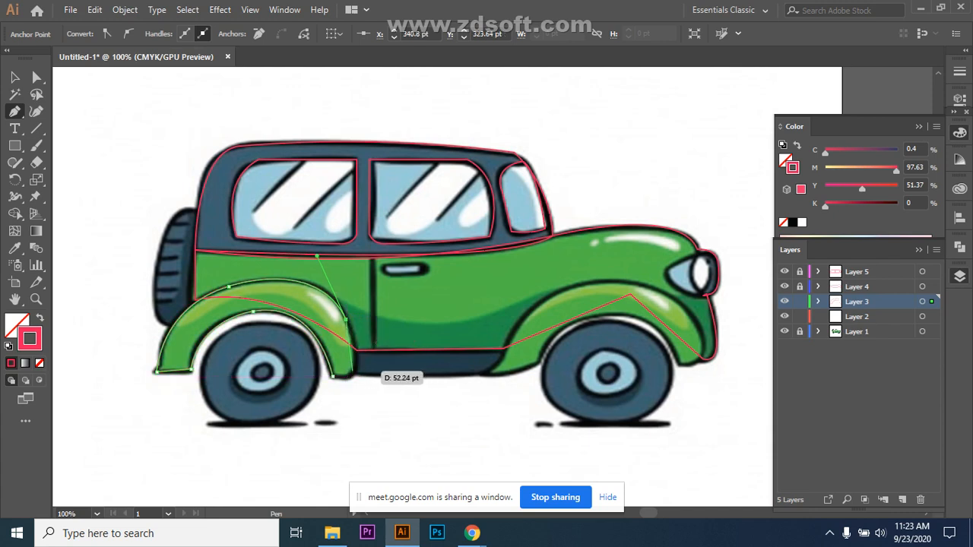
click(356, 368)
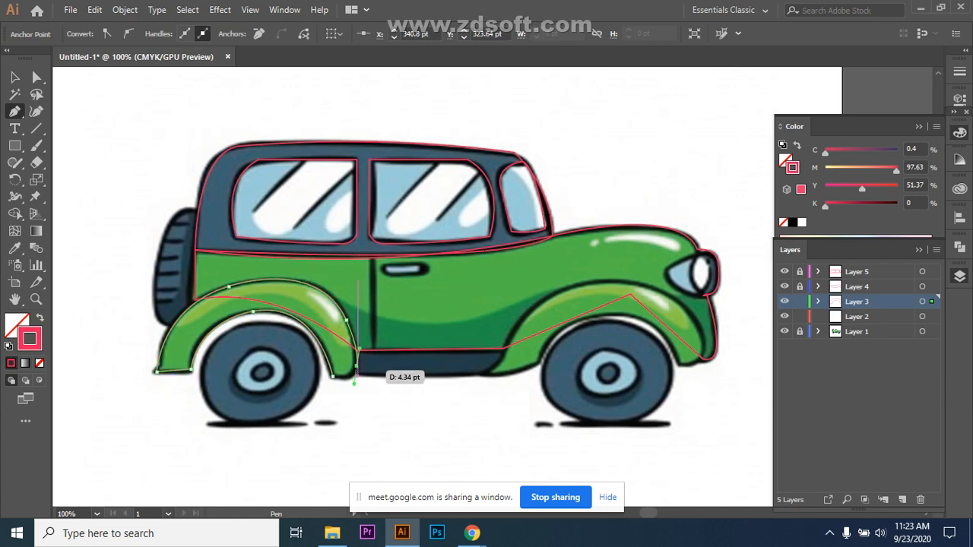
click(332, 376)
drag(333, 377, 306, 367)
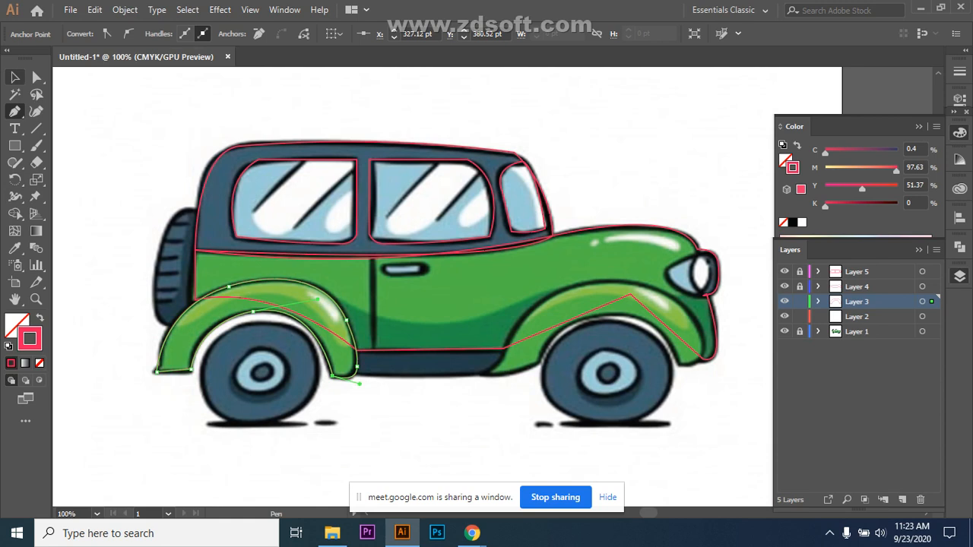
Step: Set the rear fender path's stroke weight to 2 pt and deselect it
click(15, 77)
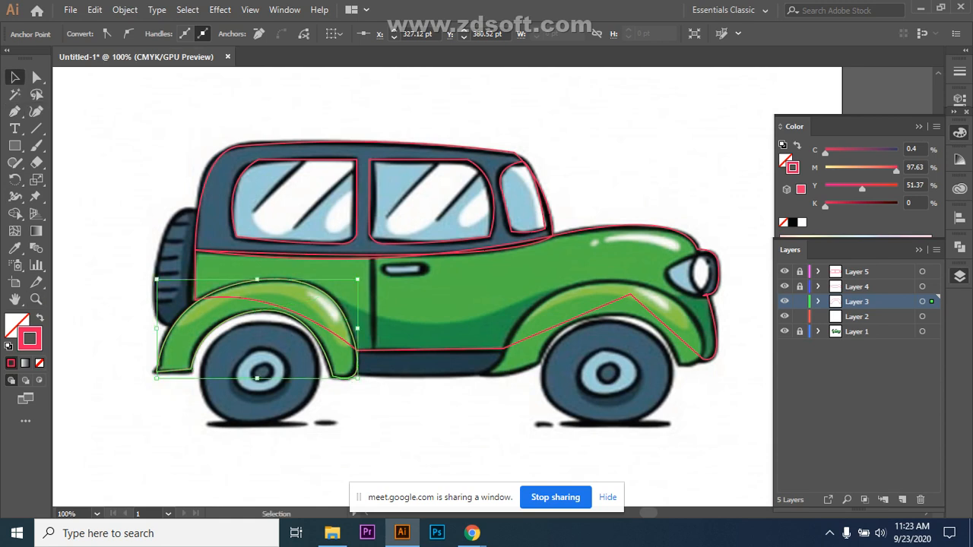
click(114, 350)
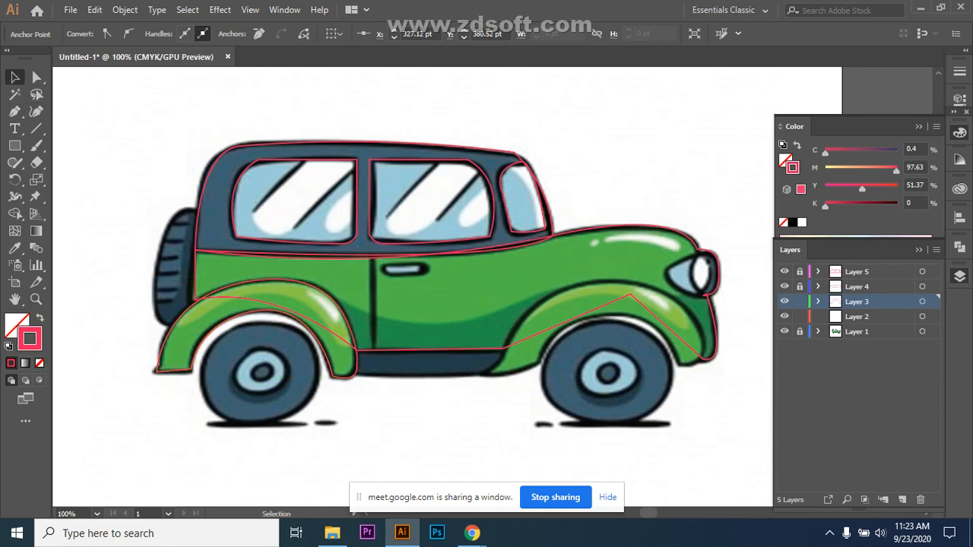
click(162, 348)
click(212, 33)
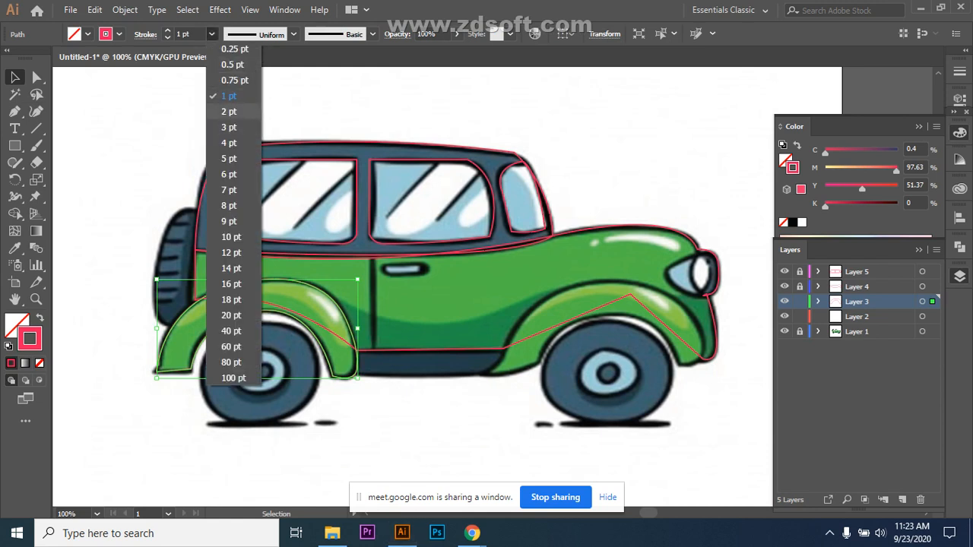
click(229, 111)
click(122, 198)
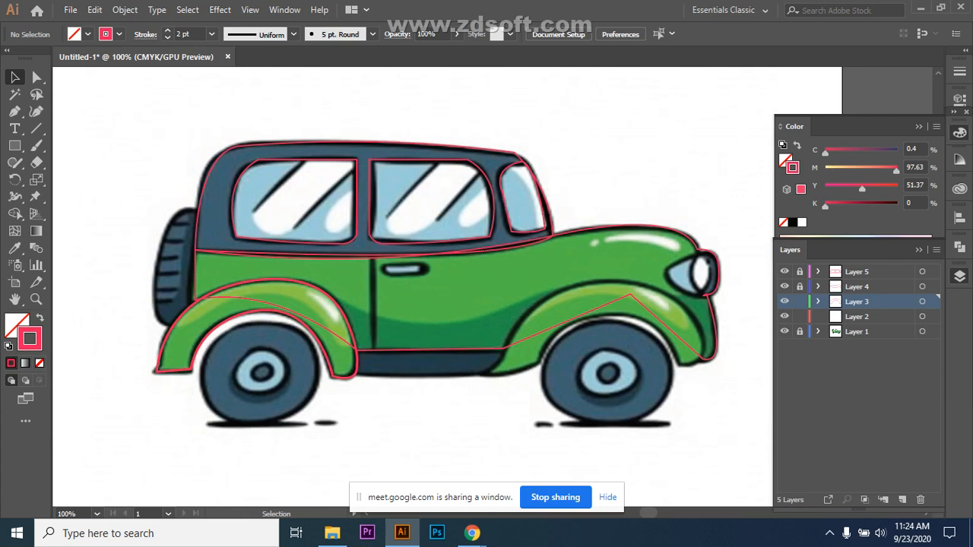
Step: Duplicate the rear fender path and place the copy over the front fender
scroll(437, 258, down, 2)
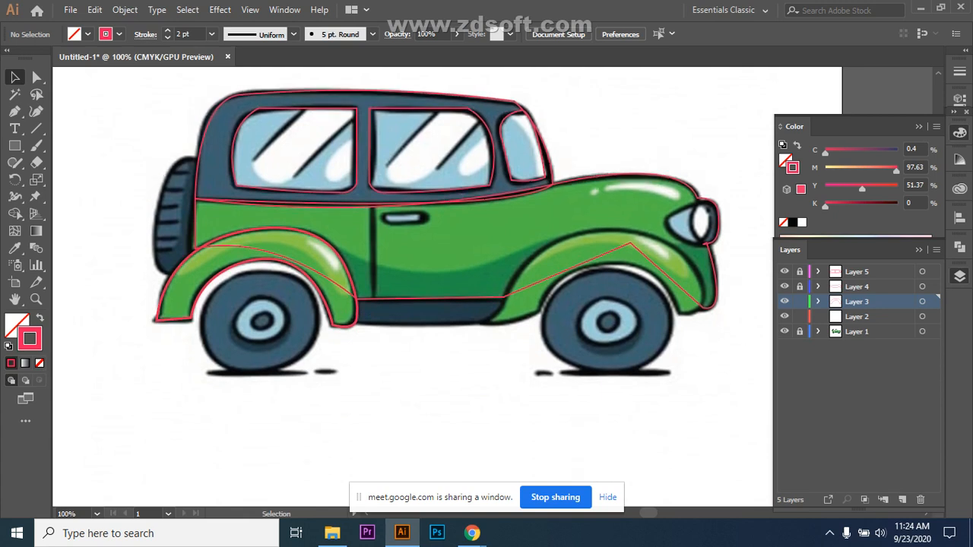
click(358, 266)
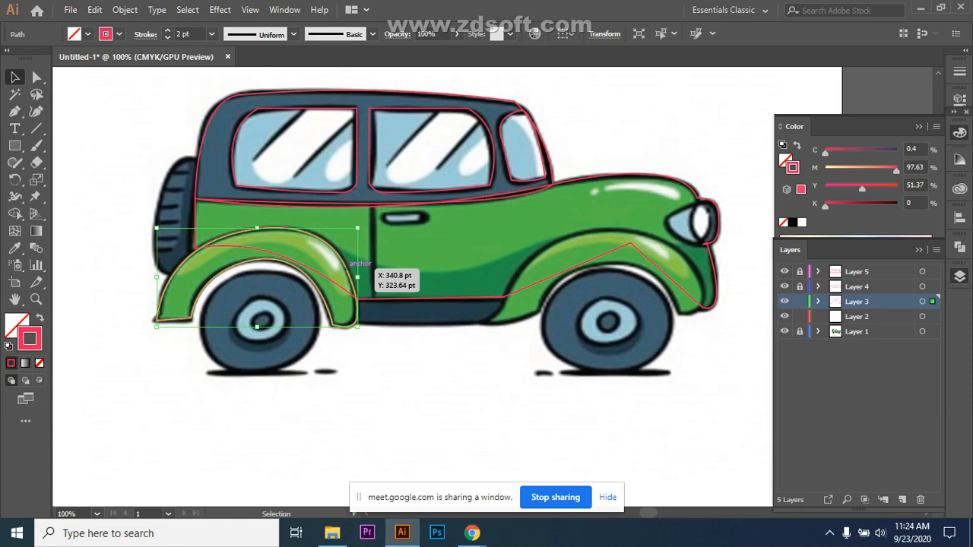
drag(359, 268, 707, 259)
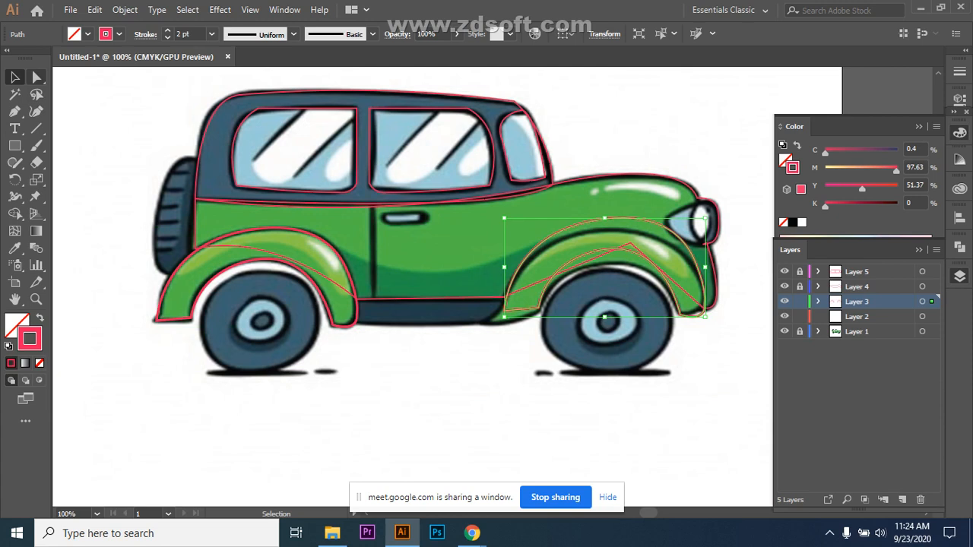
Step: Move the copied fender path down over the front fender, and fine-tune it by nudging it upward and toward the car's front
click(37, 77)
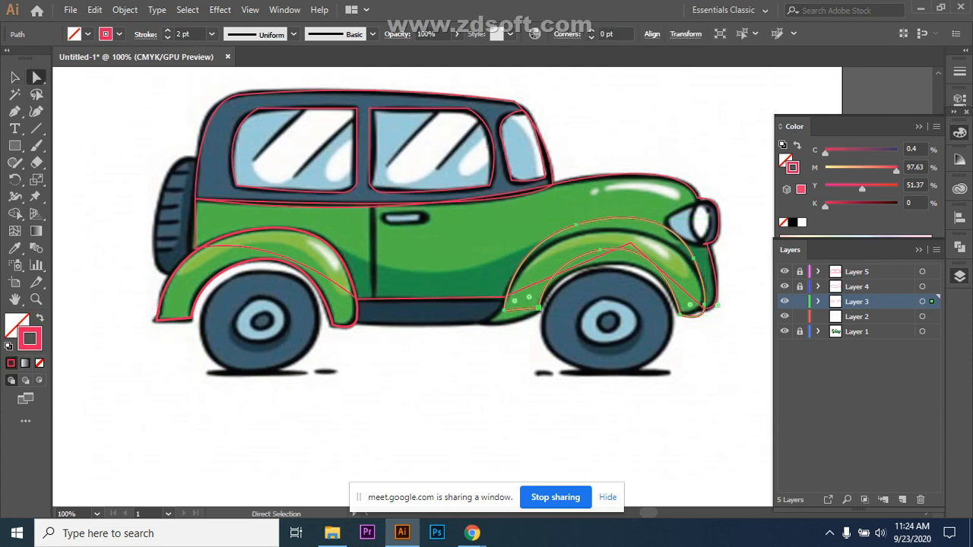
drag(646, 216, 643, 224)
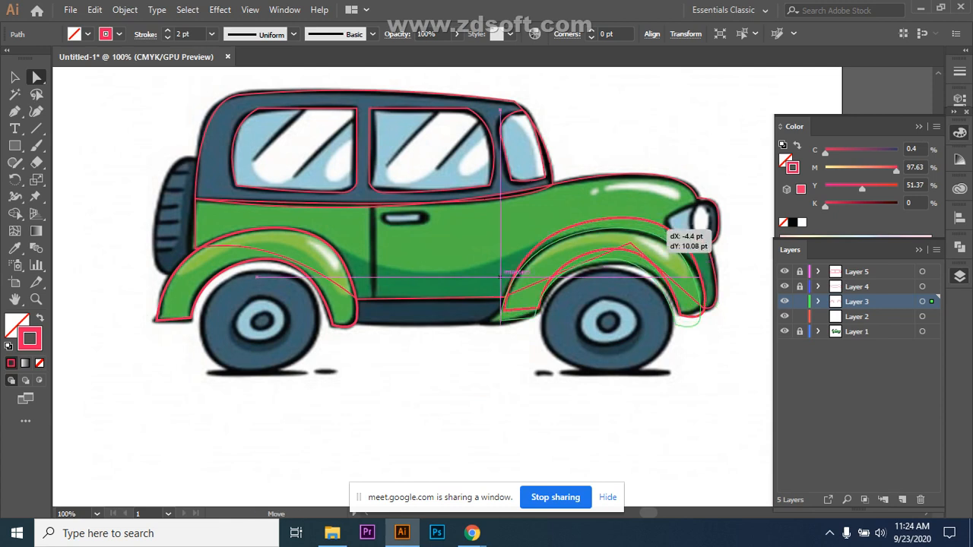
drag(647, 225, 646, 225)
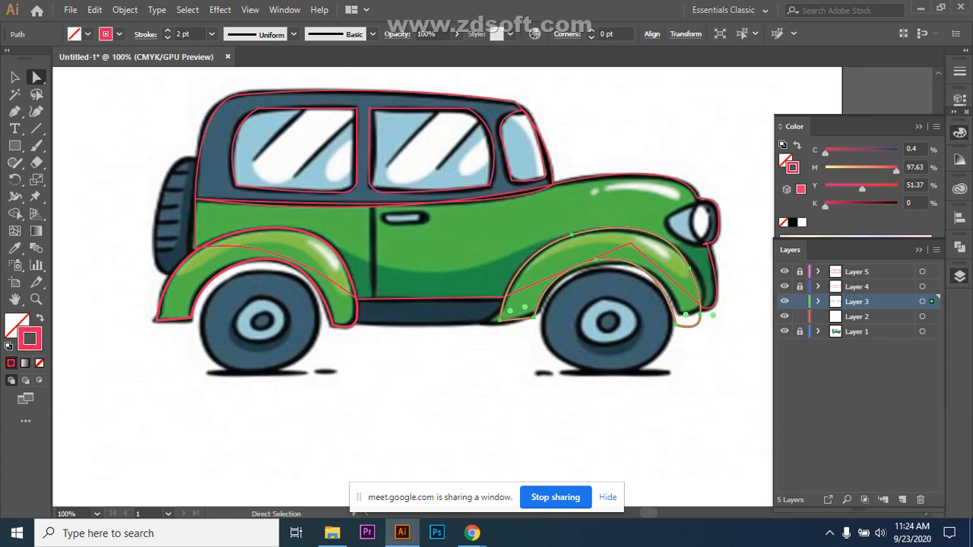
key(Up)
key(Up)
key(Up)
key(Up)
key(Up)
key(Right)
key(Right)
key(Right)
key(Right)
key(Right)
key(Right)
key(Right)
Step: Lower the copied fender's inner arch anchor onto the top of the front wheel arch and deselect the path
click(629, 251)
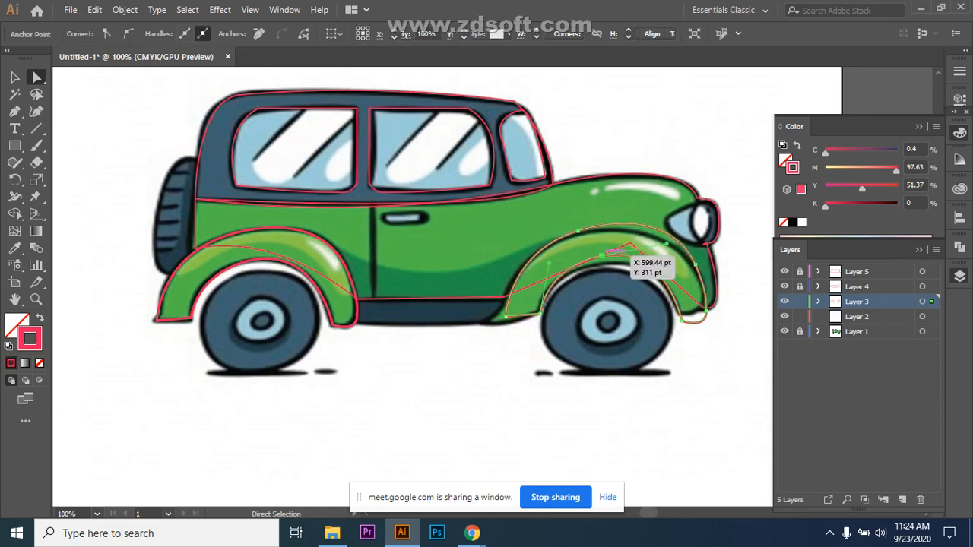
mouse_move(630, 251)
mouse_down()
mouse_move(630, 260)
mouse_move(667, 254)
mouse_move(630, 259)
mouse_up()
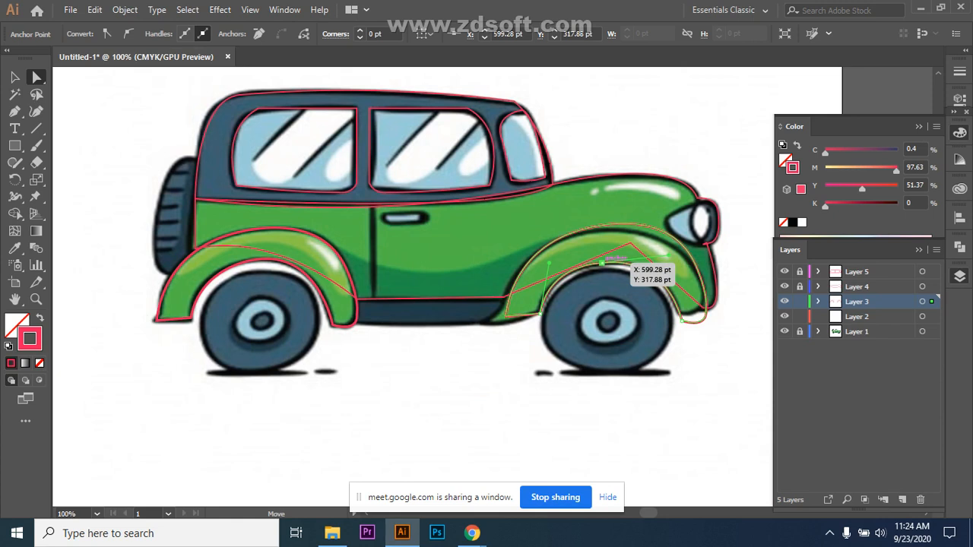
drag(602, 263, 606, 263)
key(ctrl+shift+a)
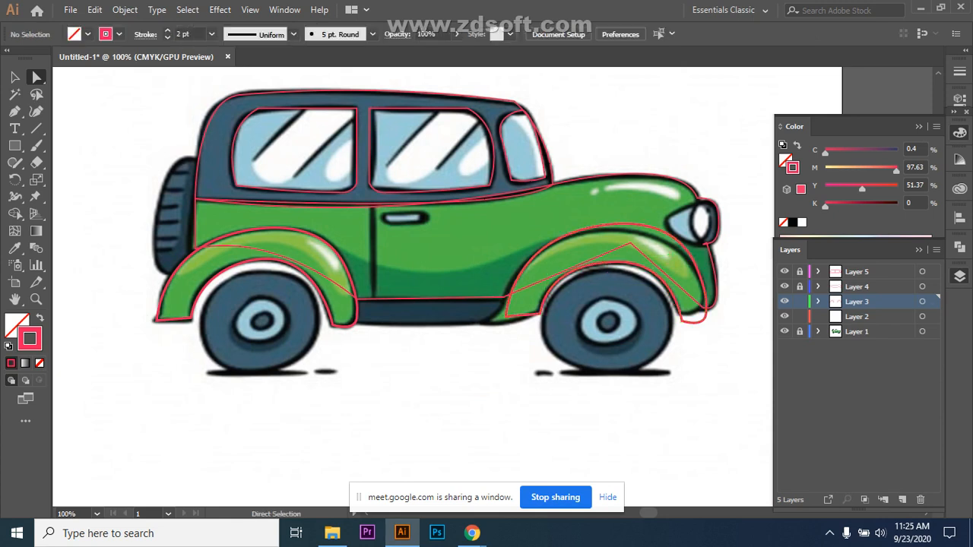
Step: Move the front fender path's rear lower corner anchor out to the fender's pointed tip beside the sill
click(529, 312)
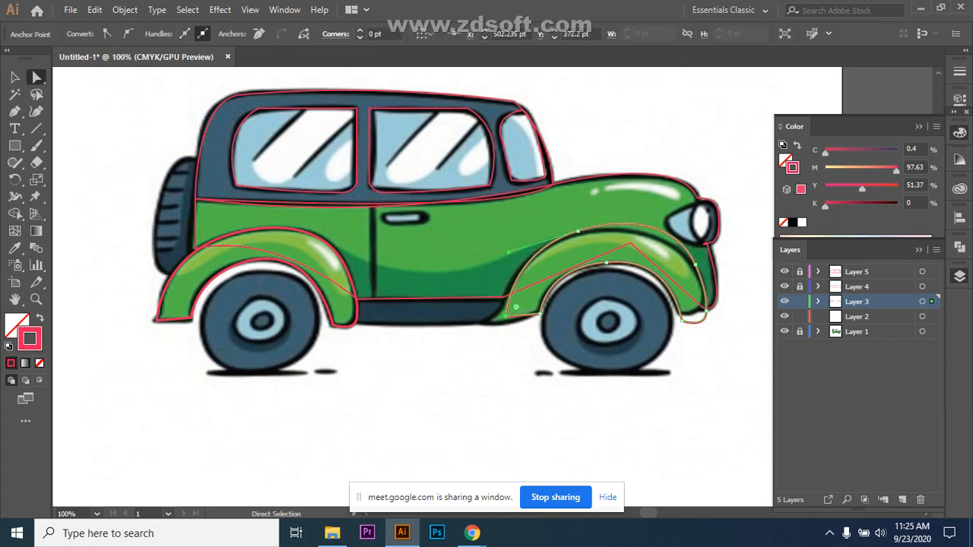
drag(507, 316, 489, 323)
drag(489, 323, 487, 324)
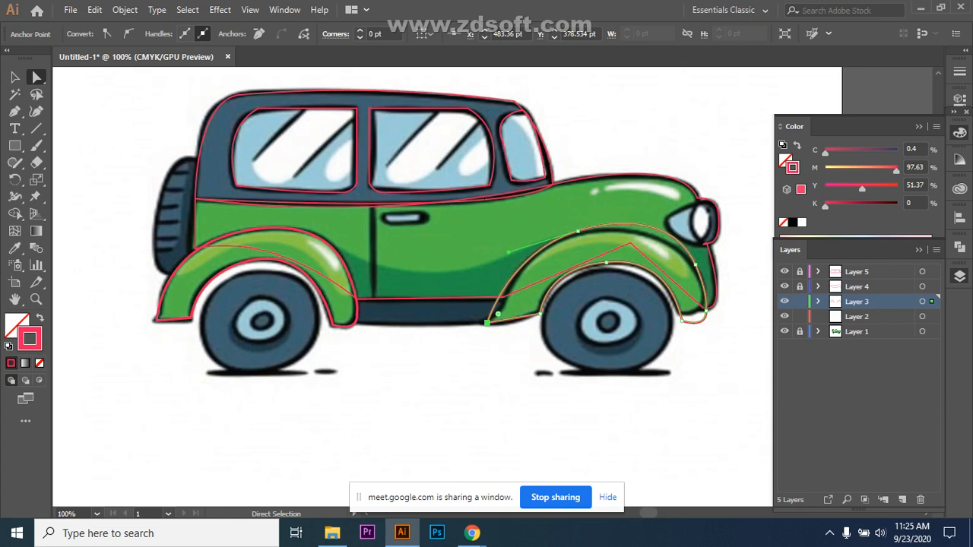
Step: Add curvature points on the front fender path's lower rear edge and back edge, bending both segments onto the drawn outline
click(35, 111)
click(513, 318)
drag(513, 319, 516, 322)
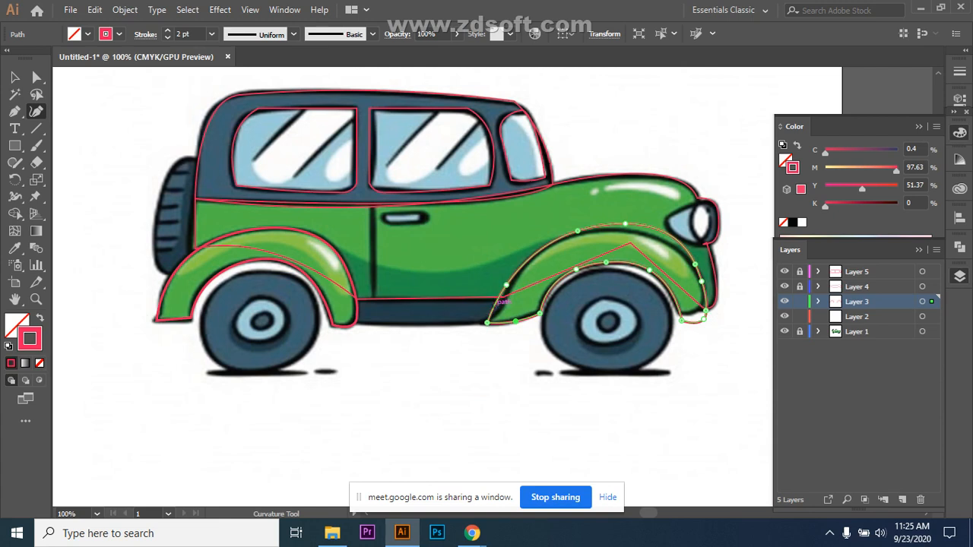
drag(493, 307, 502, 304)
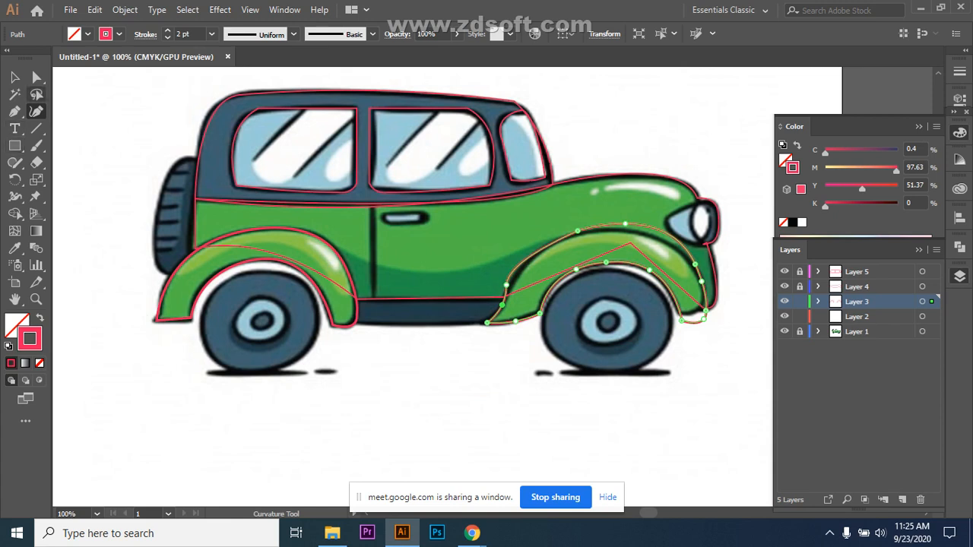
Step: Try to refine the front fender path's back edge by adjusting the middle anchor's handle and shifting the anchor below it
click(37, 77)
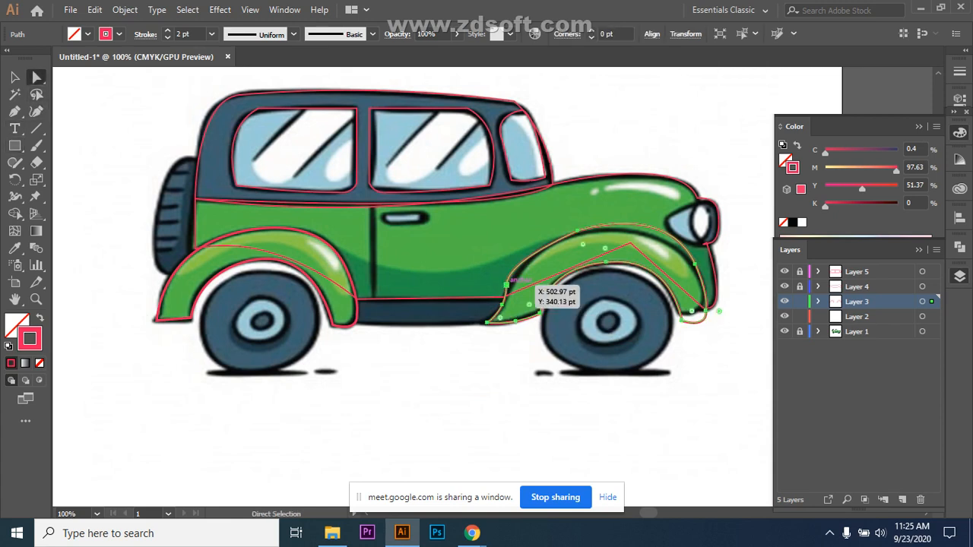
drag(506, 285, 506, 281)
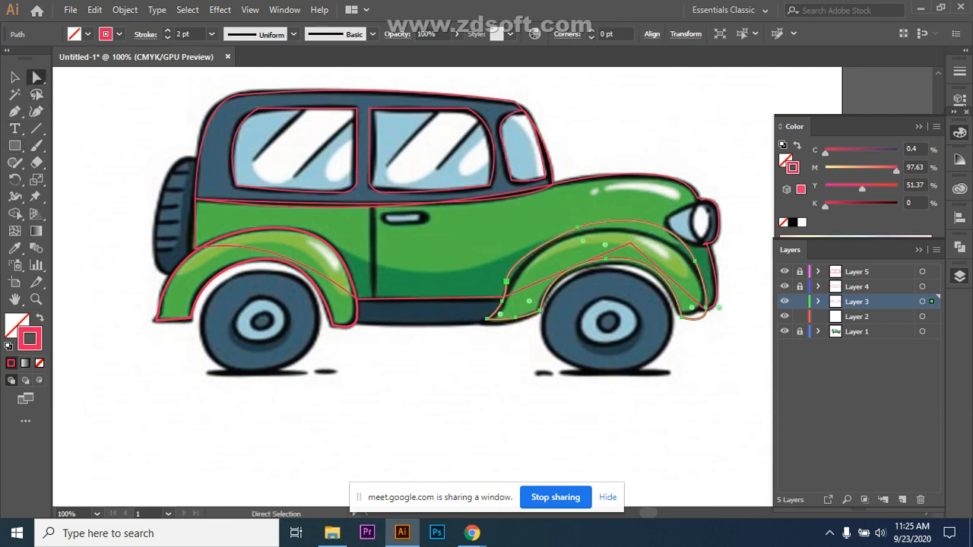
key(ctrl+z)
click(507, 286)
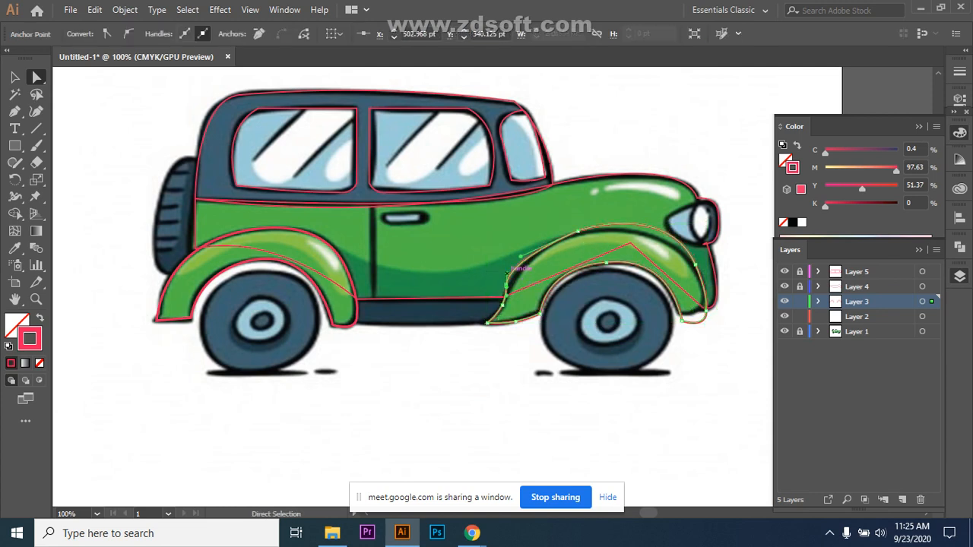
mouse_move(507, 274)
mouse_down()
mouse_move(524, 260)
mouse_move(516, 268)
mouse_up()
click(520, 289)
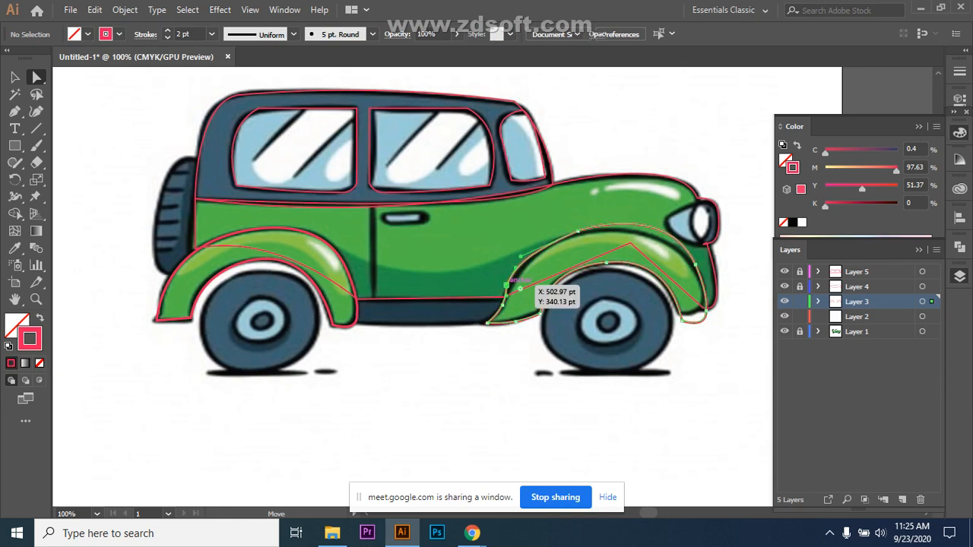
click(507, 289)
click(502, 305)
drag(503, 304, 500, 309)
click(479, 355)
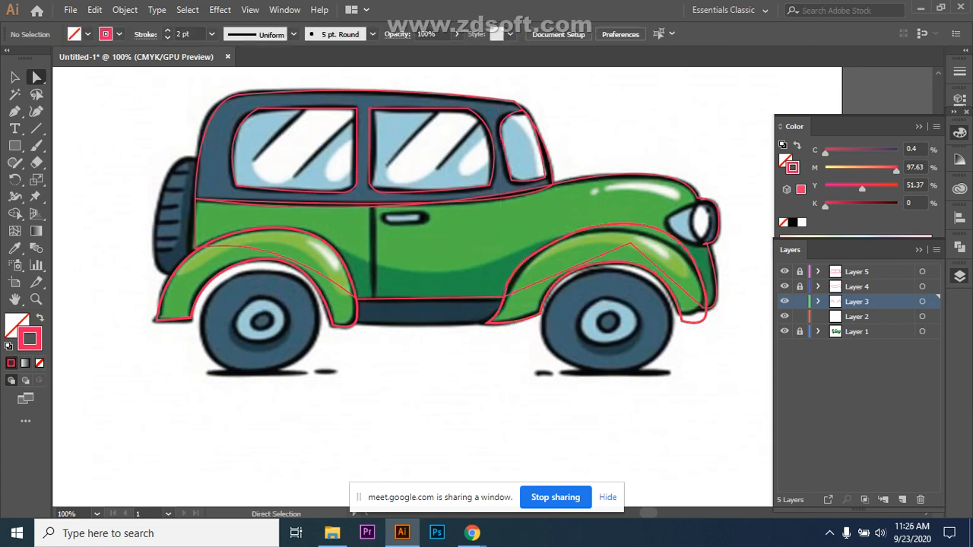
Step: Try extending the upper handle of the front fender path's back-edge anchor, undo the recent back-edge edits and deselect
click(546, 244)
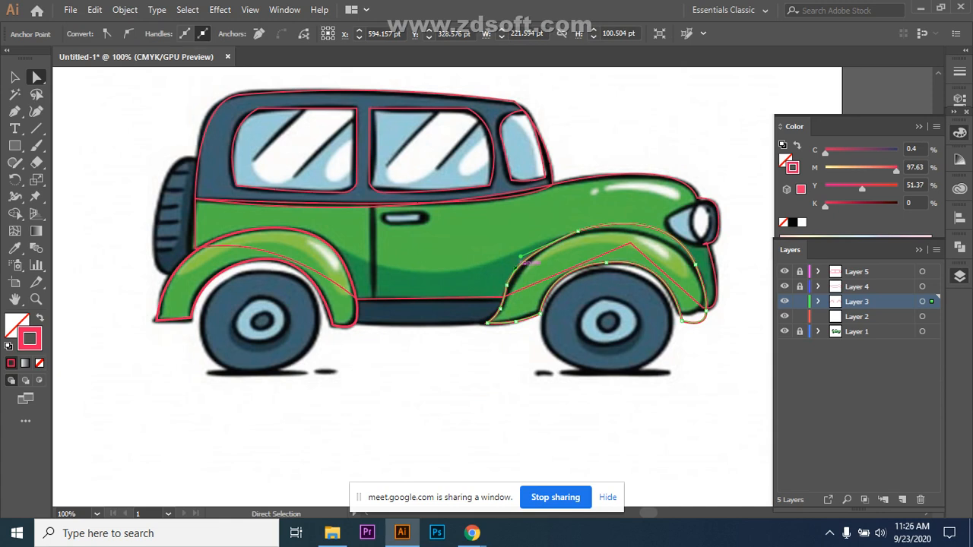
mouse_move(520, 258)
mouse_down()
mouse_move(517, 265)
mouse_move(515, 248)
mouse_move(500, 243)
mouse_move(534, 246)
mouse_up()
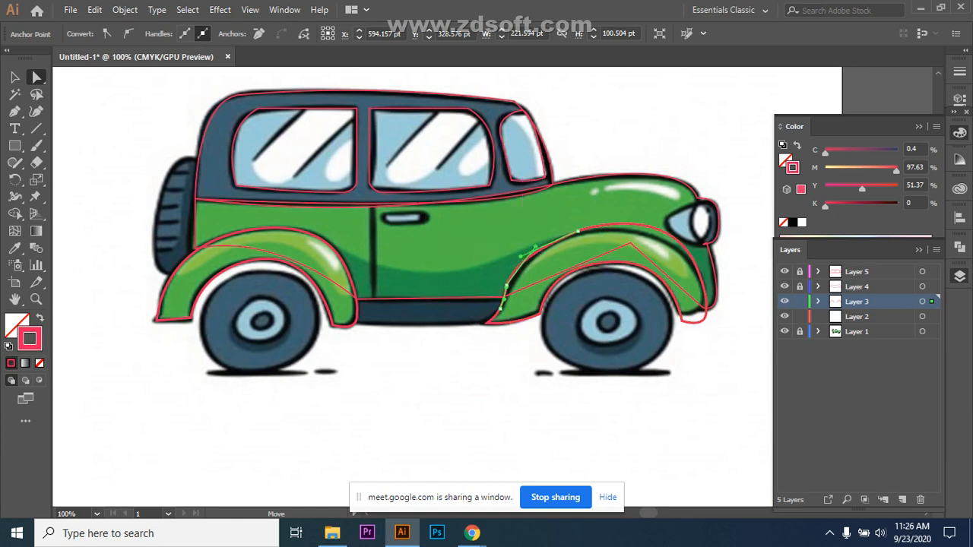
click(542, 256)
click(505, 297)
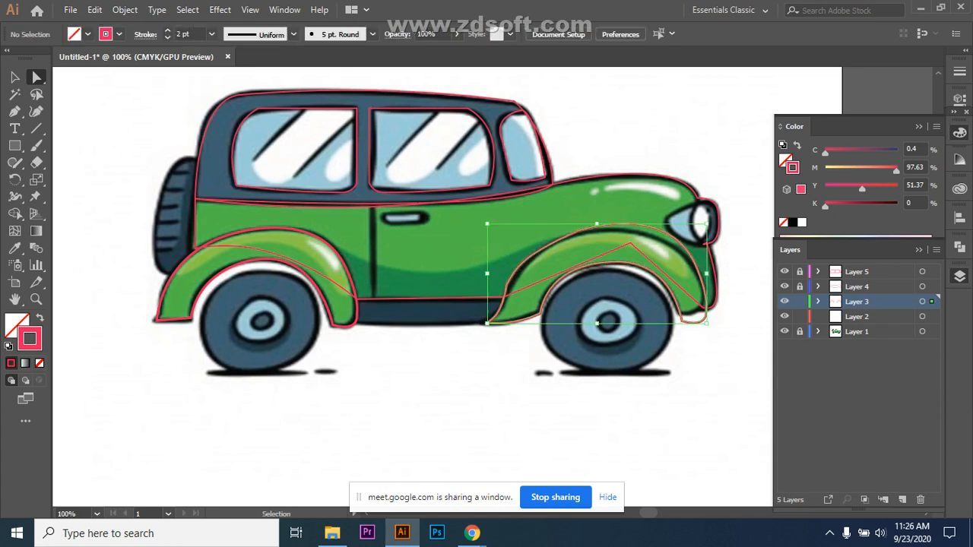
click(502, 305)
key(ctrl+shift+a)
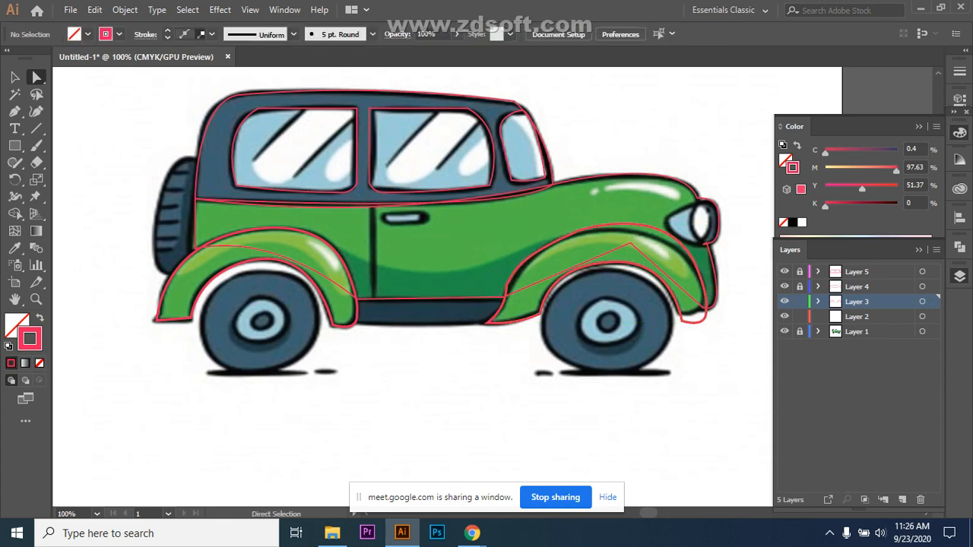
key(ctrl+z)
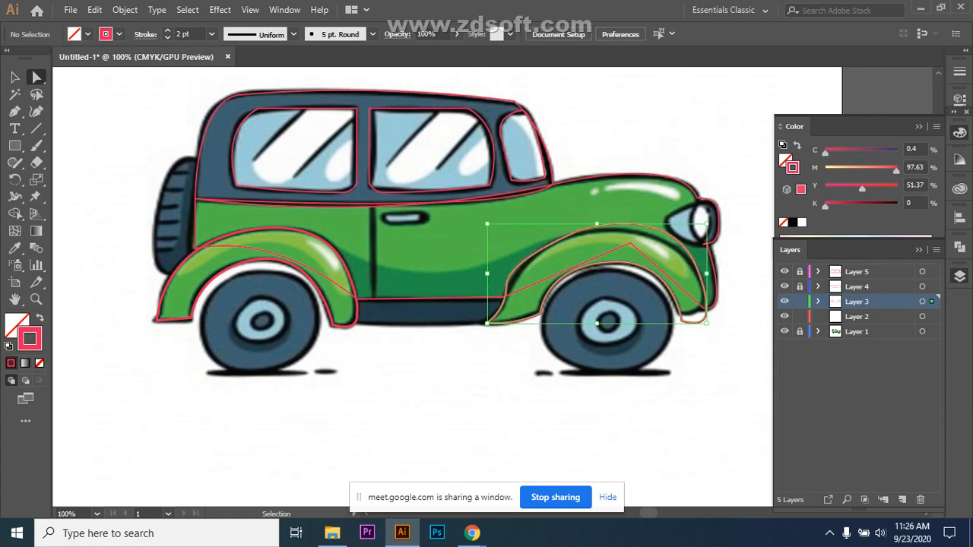
key(ctrl+shift+a)
Step: Shift the upper handle of the front fender path's back-edge anchor slightly toward the fender and deselect the path
click(521, 264)
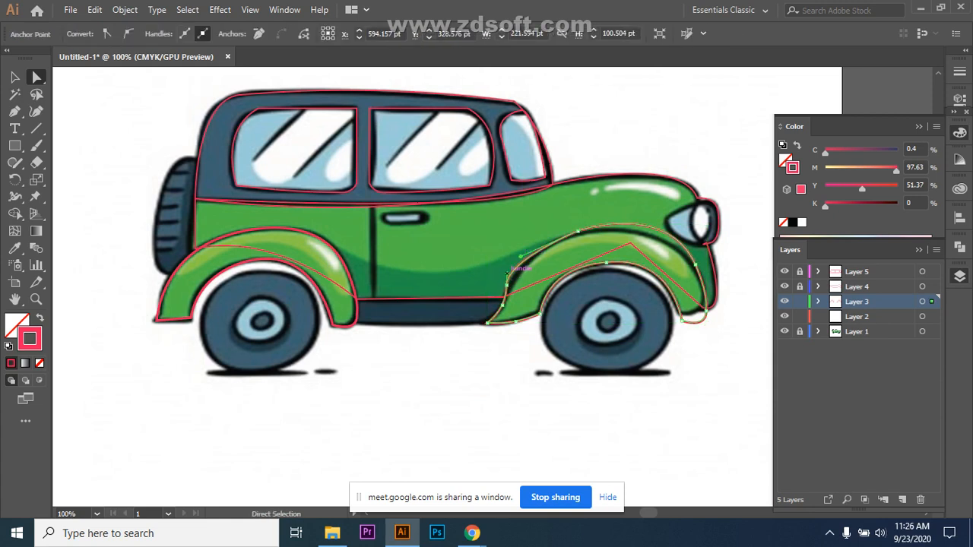
drag(507, 274, 511, 273)
key(ctrl+shift+a)
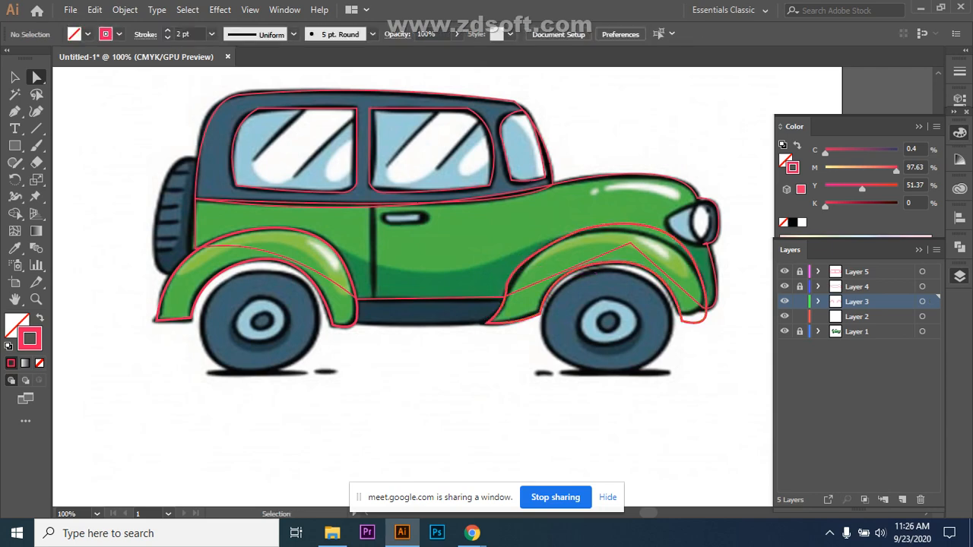
Step: Move the front fender path's back-edge anchor slightly inward onto the fender's black outline and deselect it
key(ctrl+plus)
key(ctrl+plus)
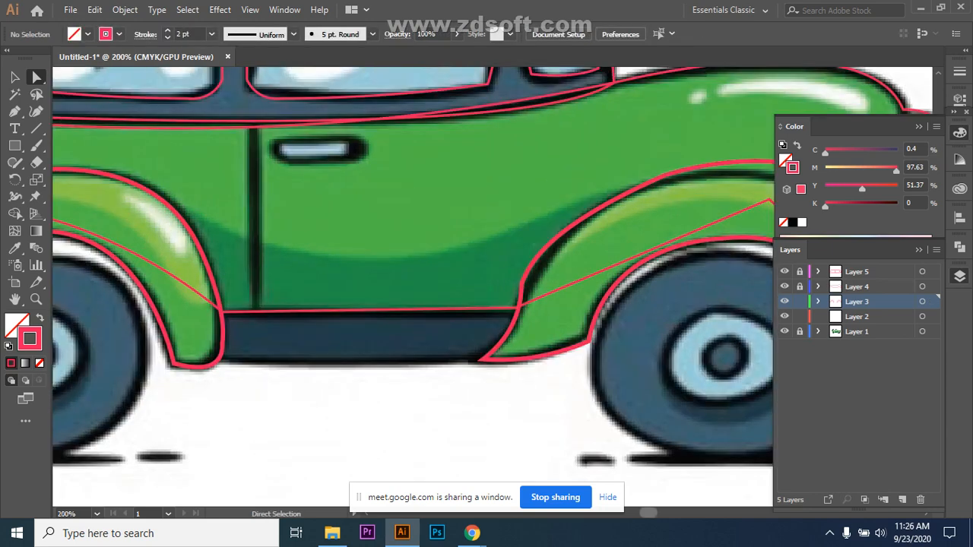
scroll(487, 266, right, 5)
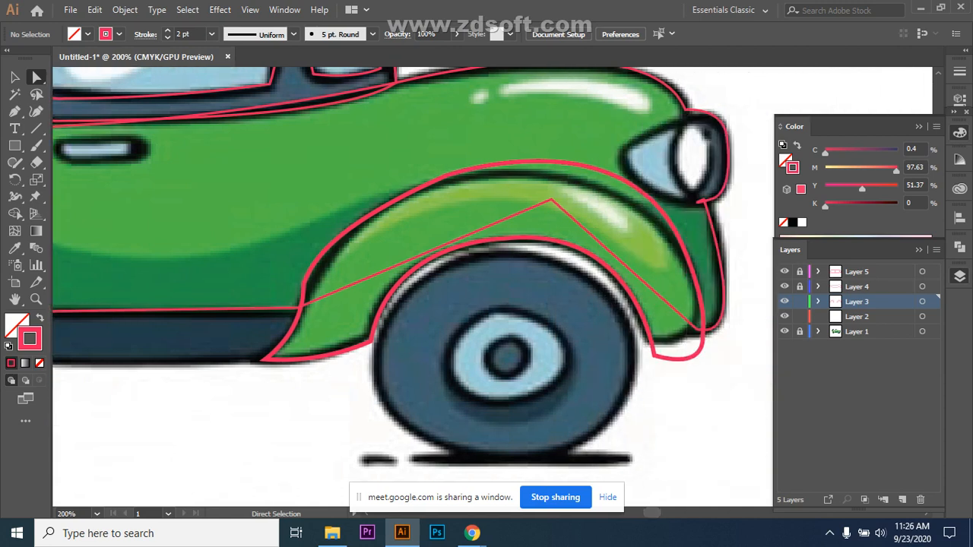
click(300, 316)
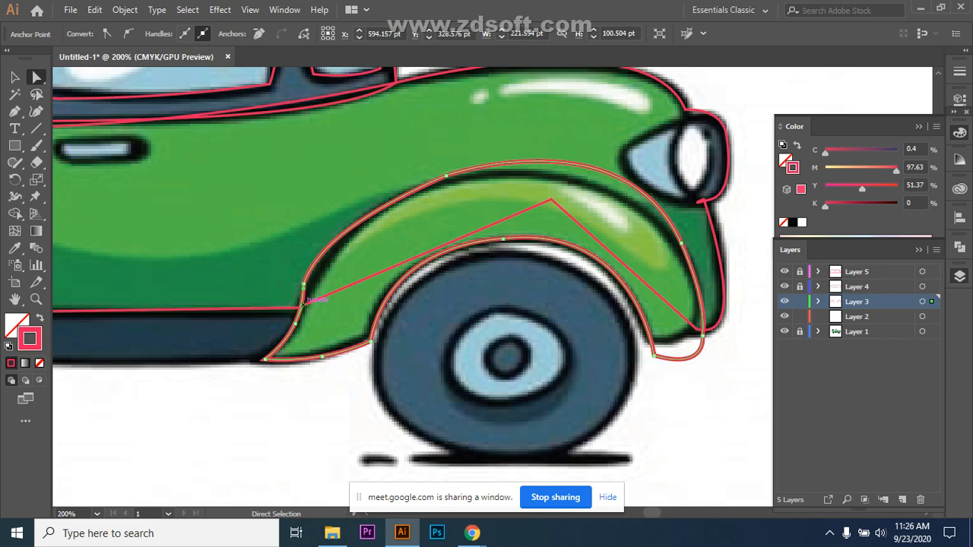
click(295, 323)
drag(303, 284, 324, 286)
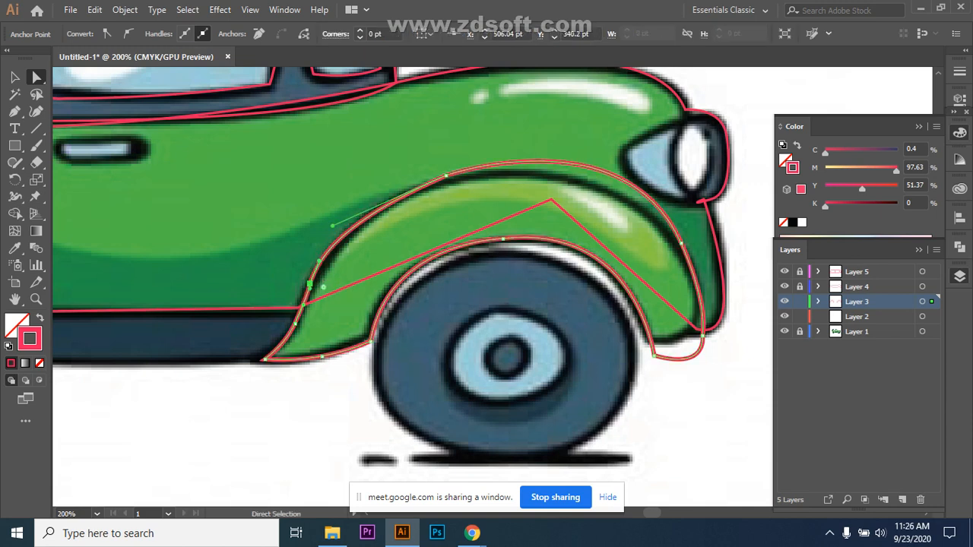
click(346, 293)
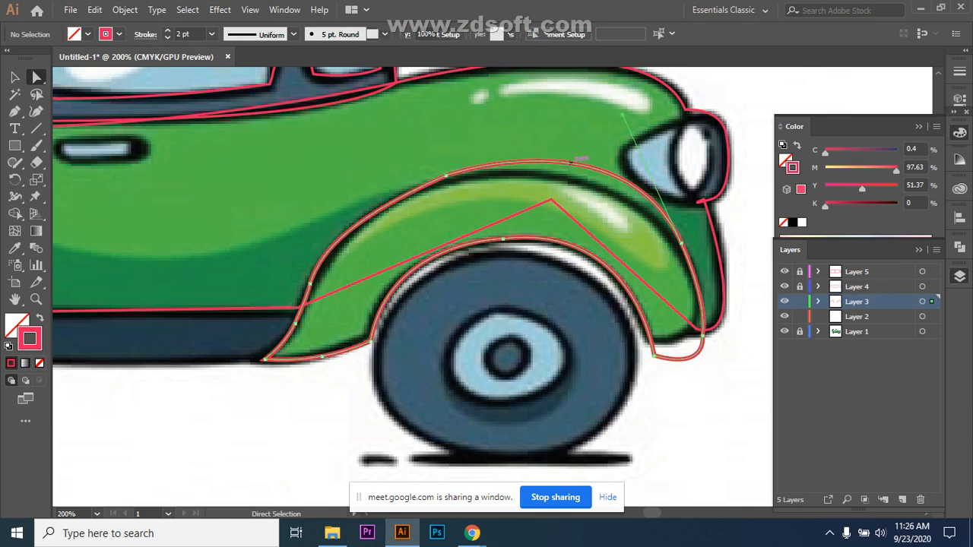
Step: Lower the front fender path's top curvature point onto the outline and pull the anchor below the headlight inward along the curve
click(579, 160)
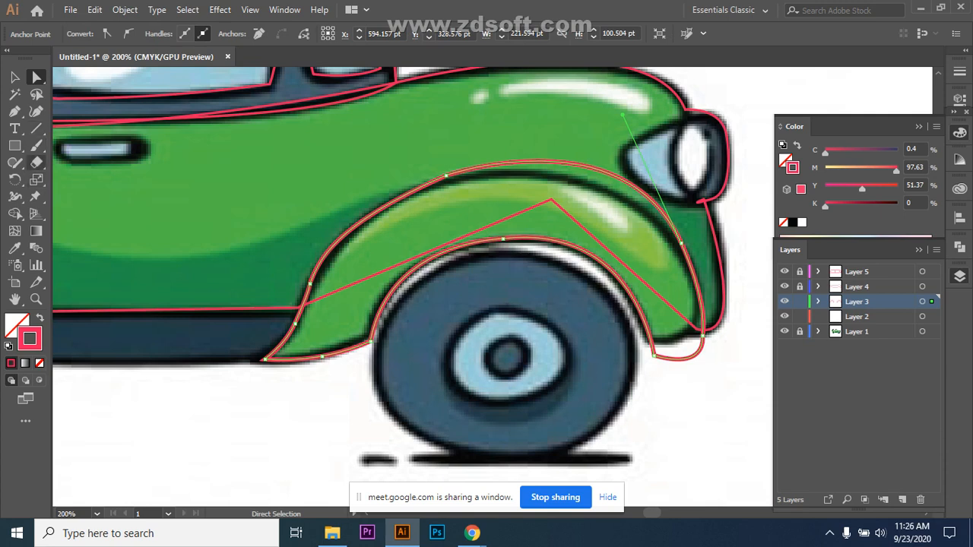
click(36, 111)
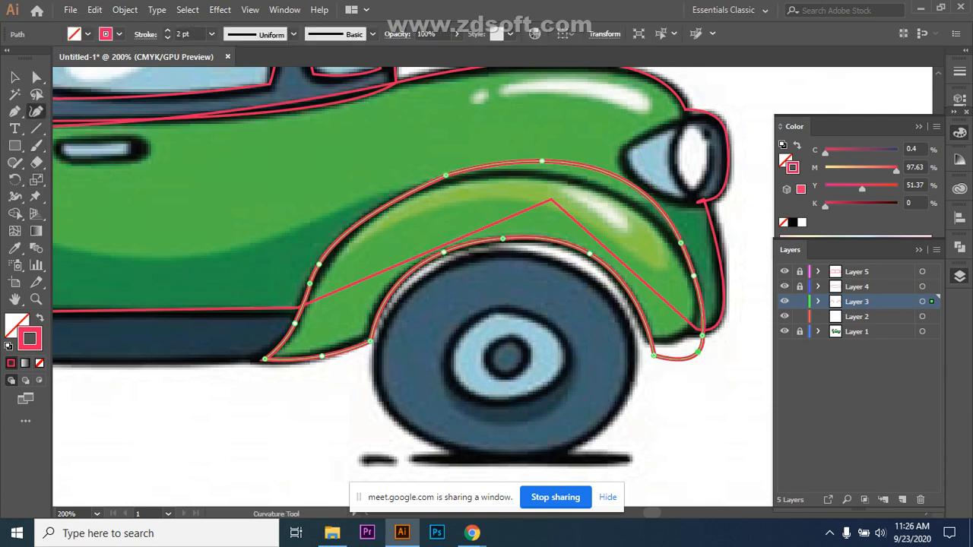
drag(541, 161, 545, 175)
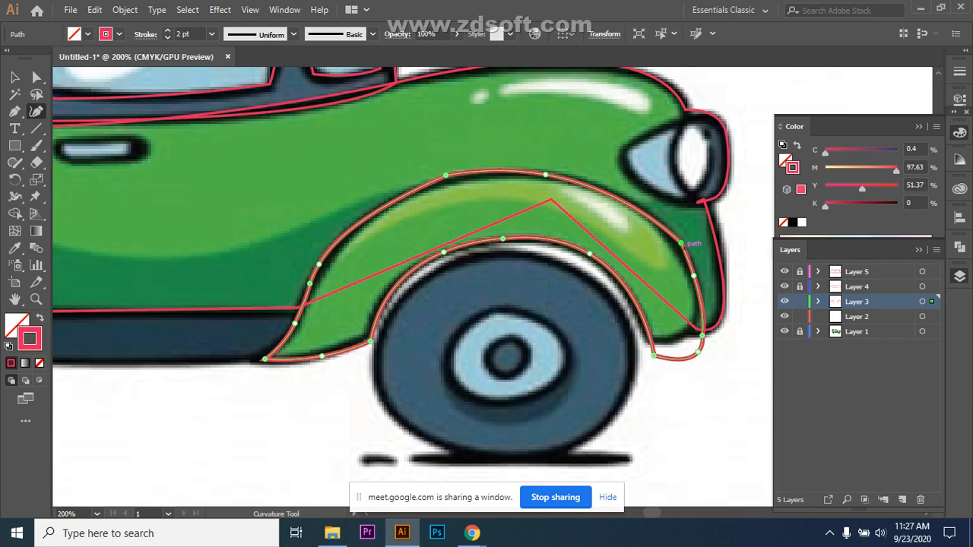
drag(682, 243, 668, 235)
click(704, 388)
click(670, 233)
drag(670, 234, 658, 223)
click(712, 371)
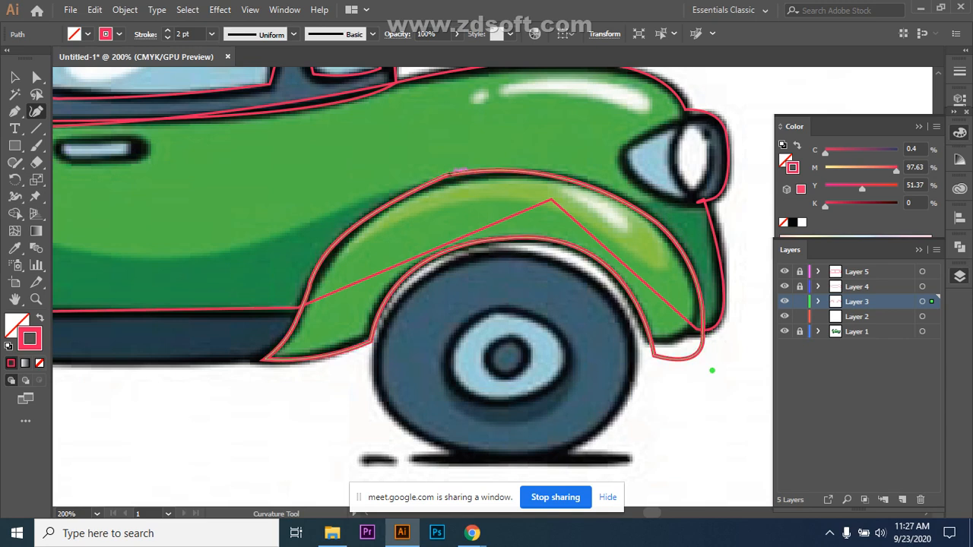
Step: Nudge the anchor on the rear part of the front fender's upper arch slightly forward to smooth the curve
click(455, 174)
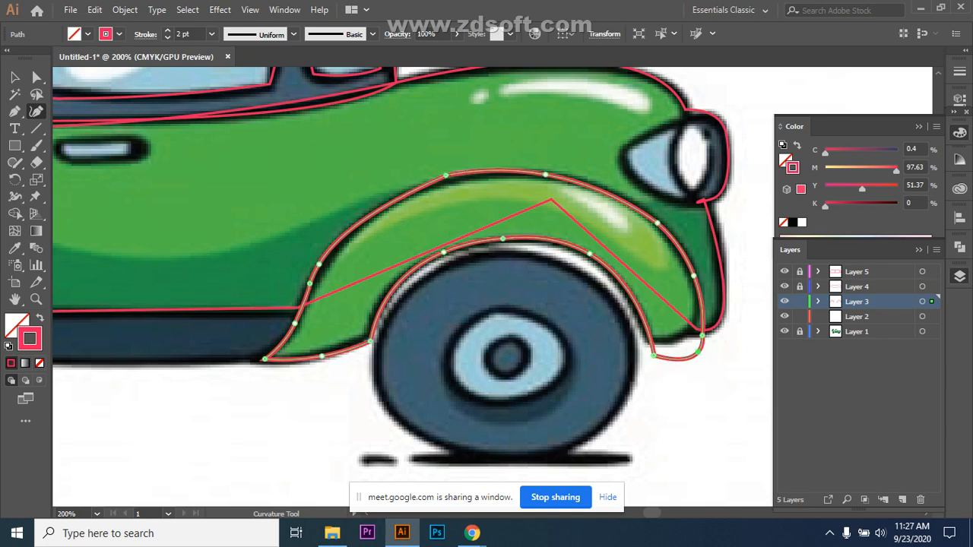
drag(451, 175, 454, 174)
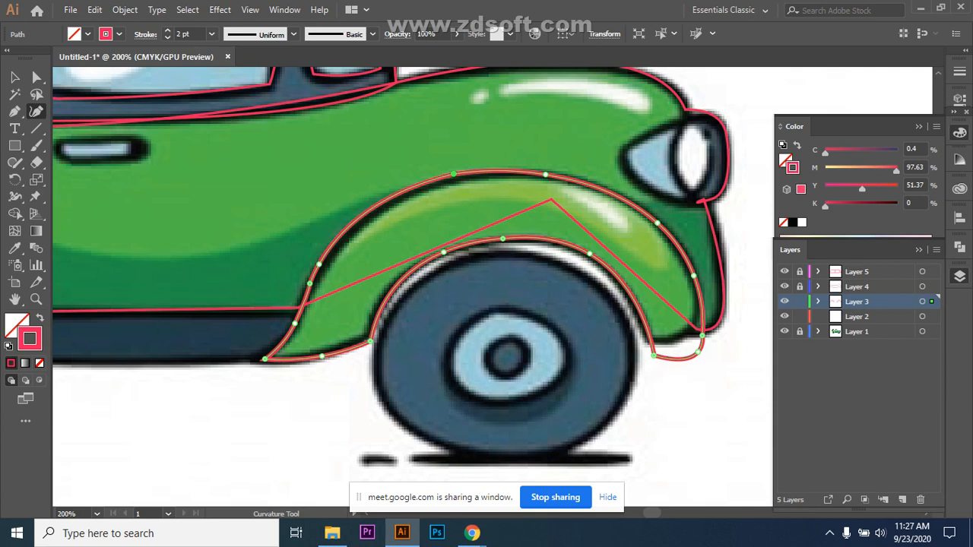
click(318, 403)
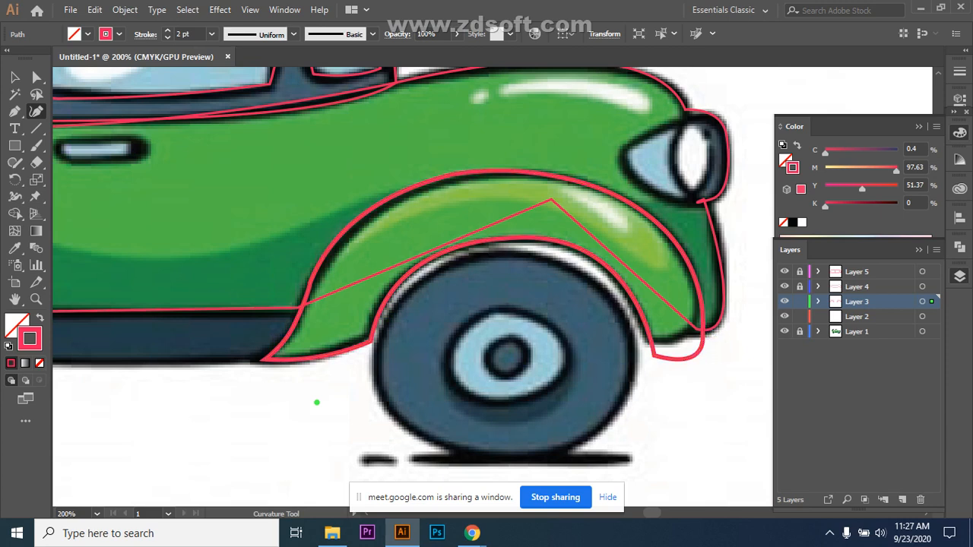
Step: Reshape the front fender path's front lower end by adjusting its handle and raising its corner anchors onto the fender's bottom edge
key(a)
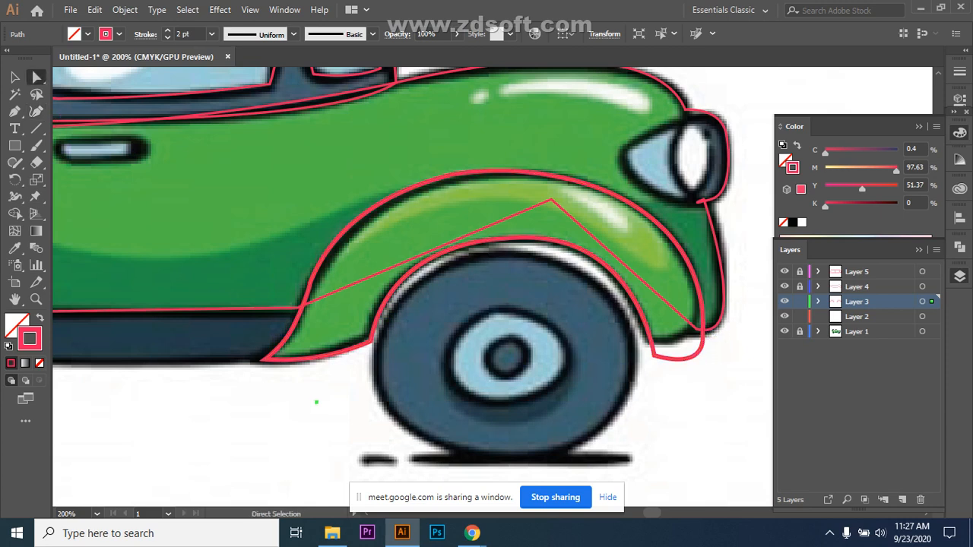
click(654, 354)
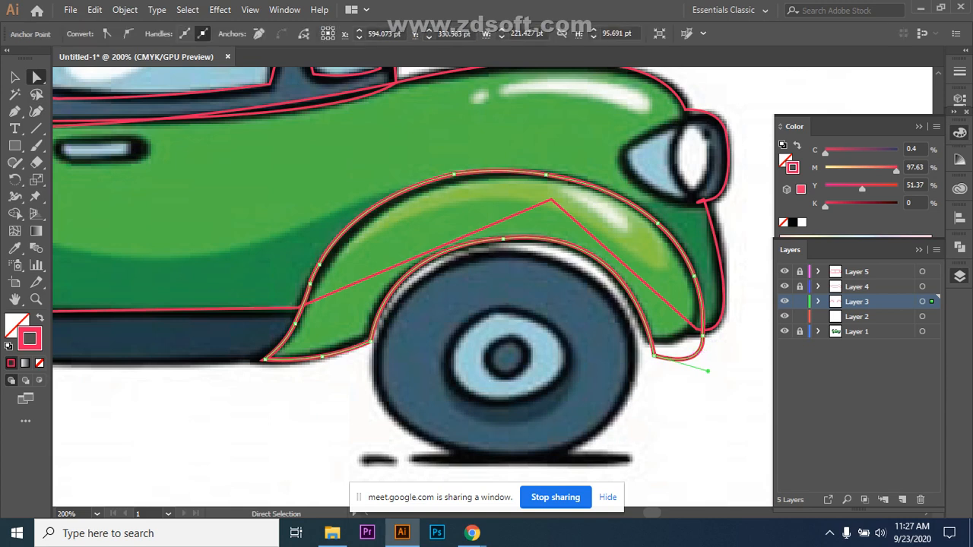
drag(708, 370, 711, 343)
drag(654, 354, 703, 335)
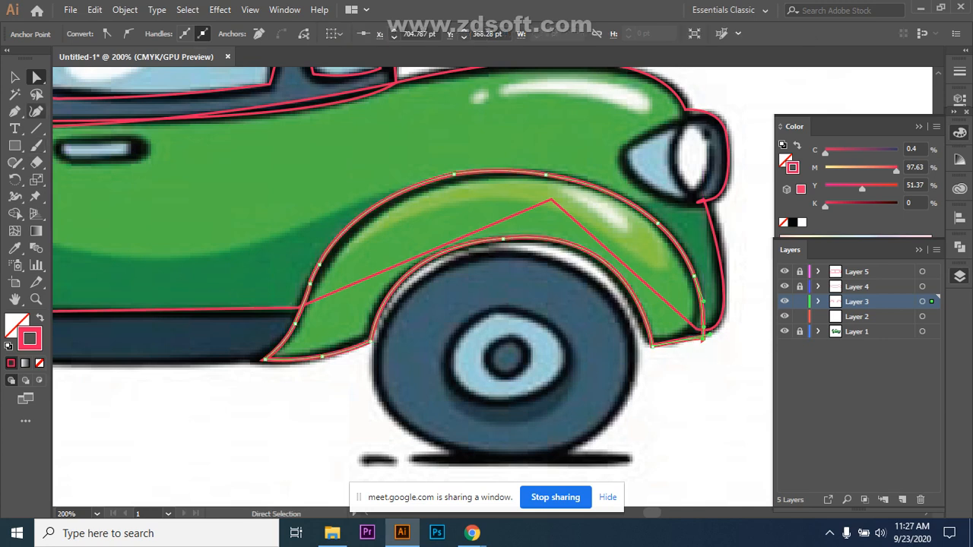
Step: Add a curvature point on the front fender's short bottom edge ahead of the wheel and bow it slightly downward
click(36, 112)
click(676, 343)
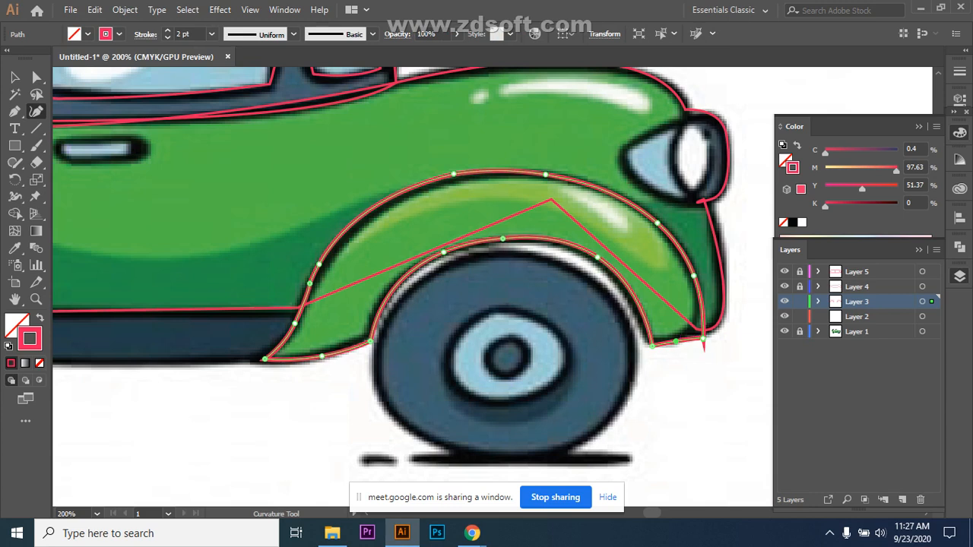
drag(676, 343, 678, 347)
key(v)
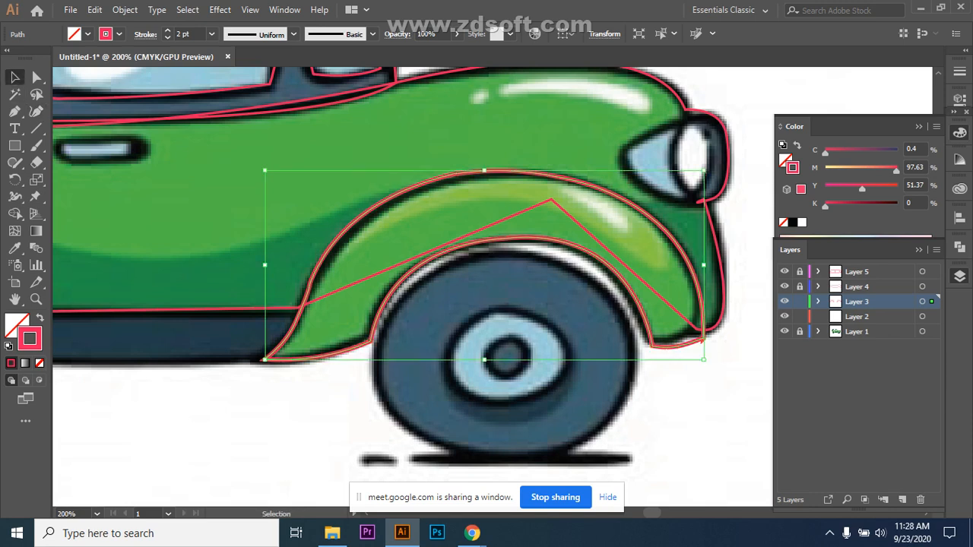
Step: Move the anchor at the front fender's rear lower inner corner slightly outward and down onto the fender's edge
key(ctrl+minus)
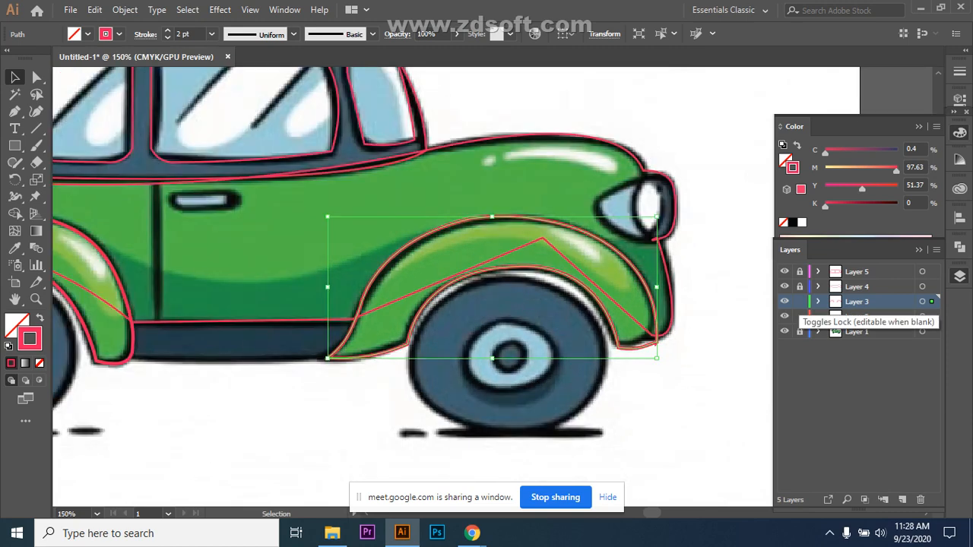
key(ctrl+minus)
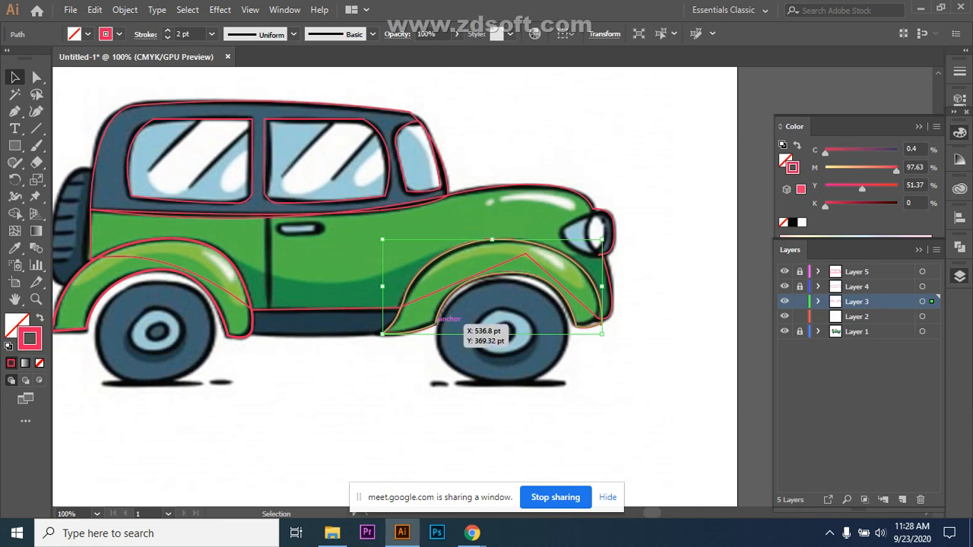
key(a)
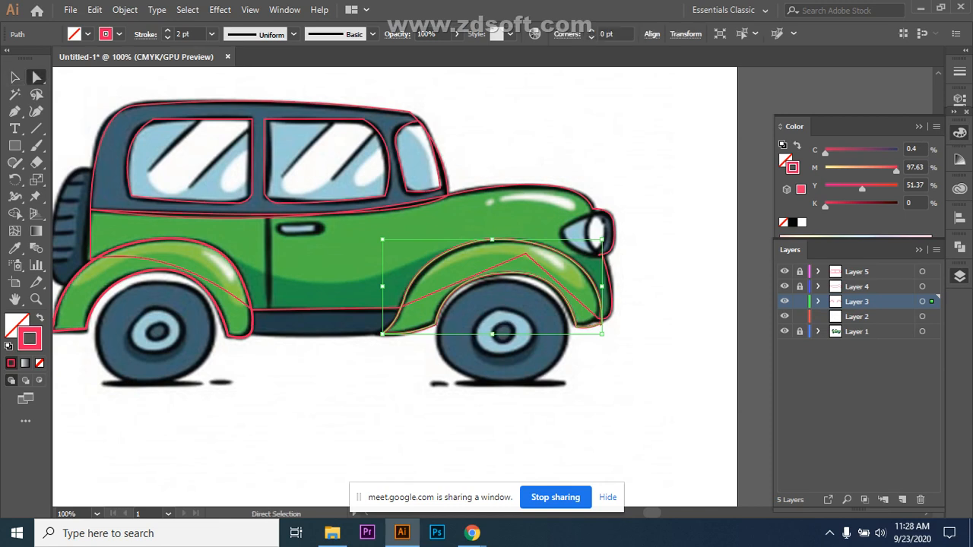
click(435, 323)
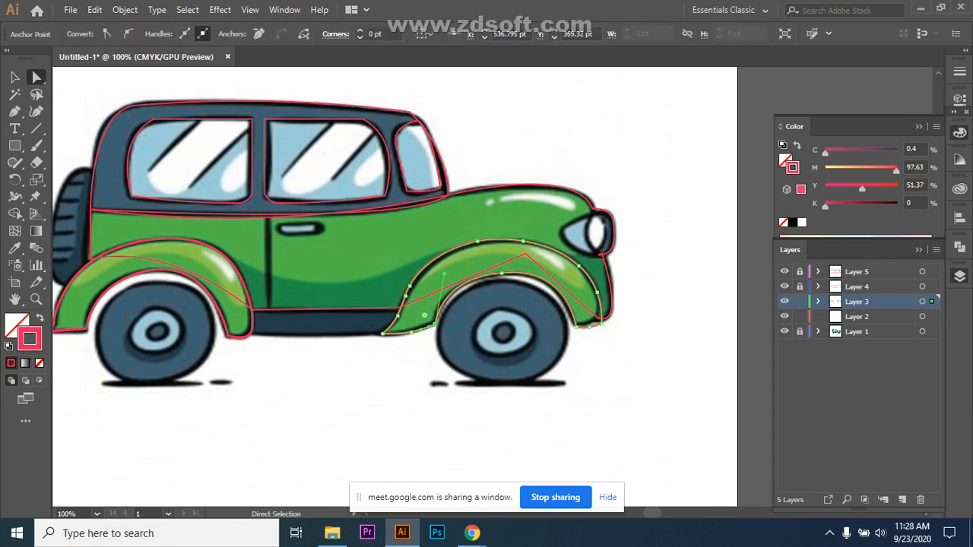
drag(436, 322, 432, 325)
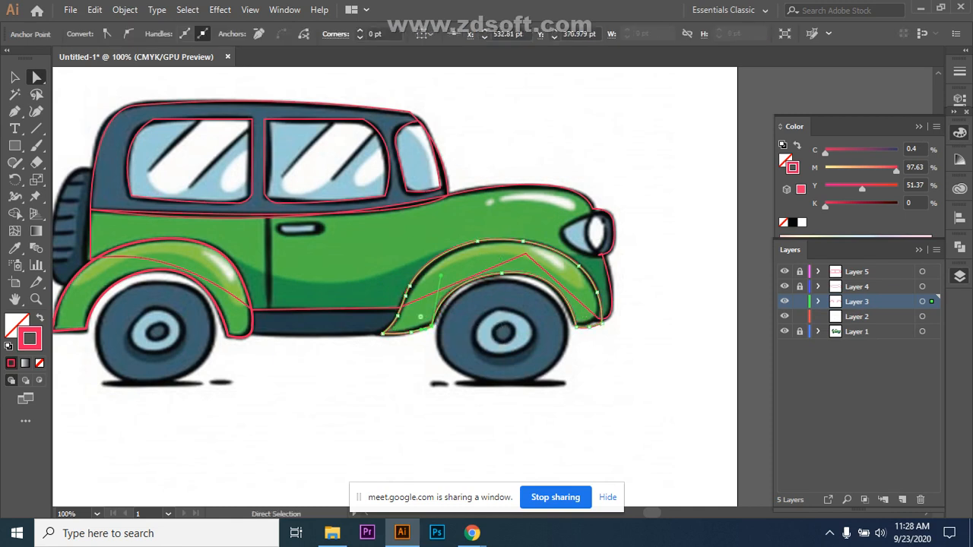
click(415, 361)
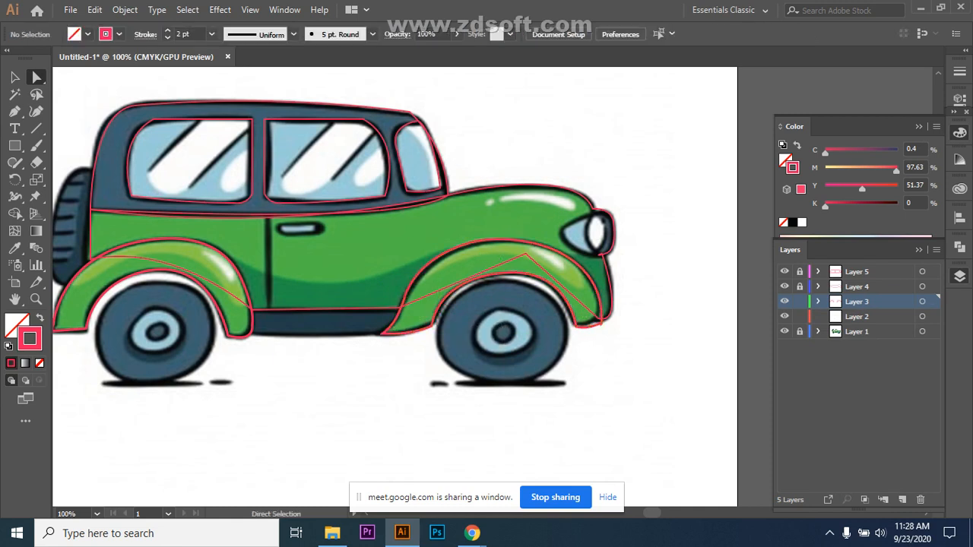
click(433, 260)
key(shift+asciitilde)
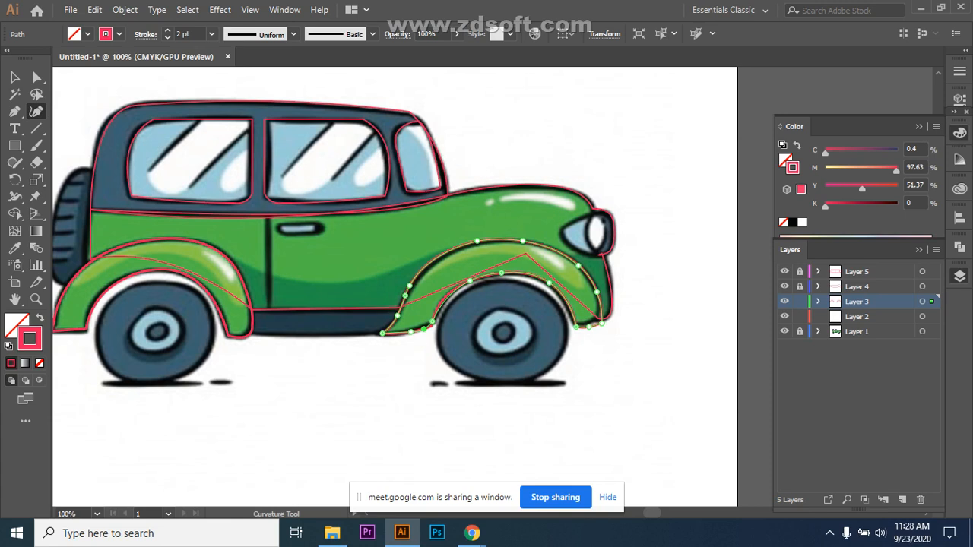
click(417, 372)
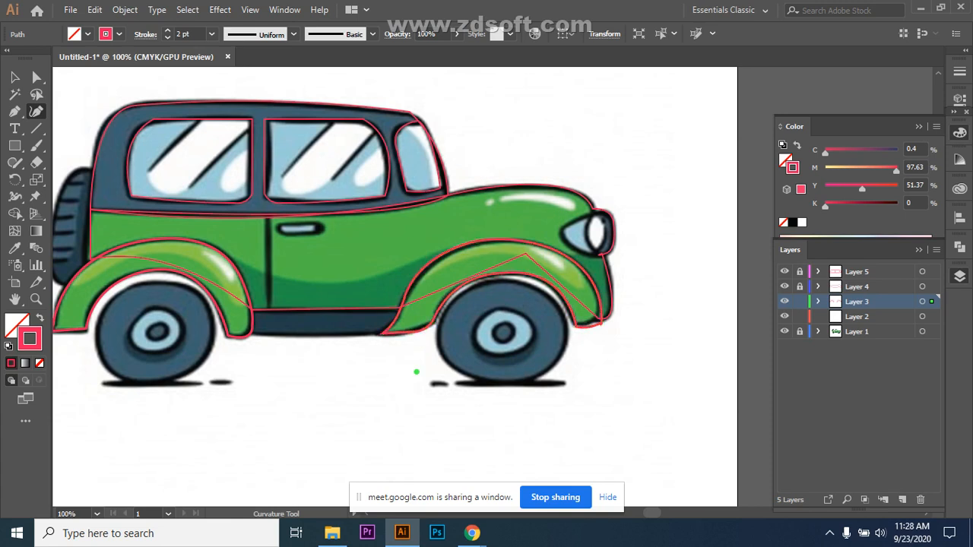
key(v)
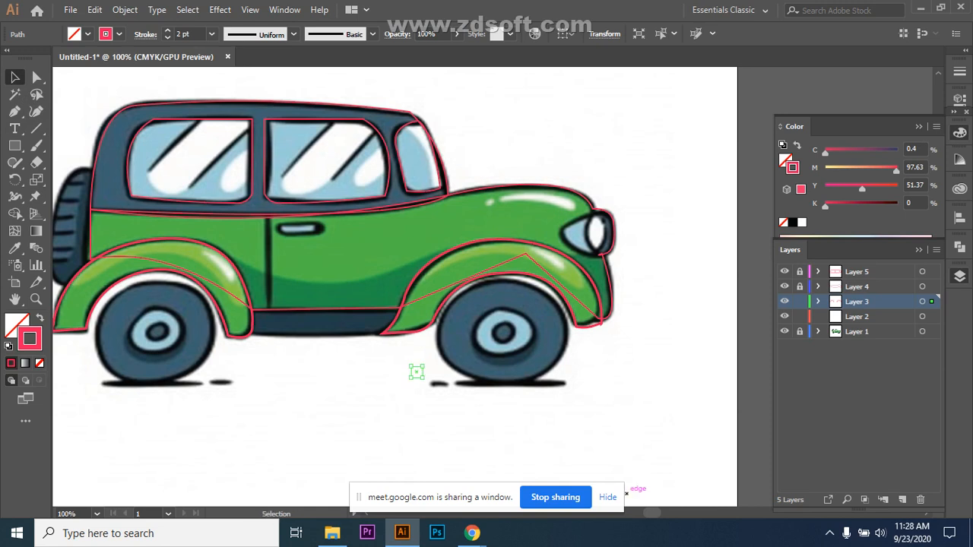
scroll(407, 287, left, 3)
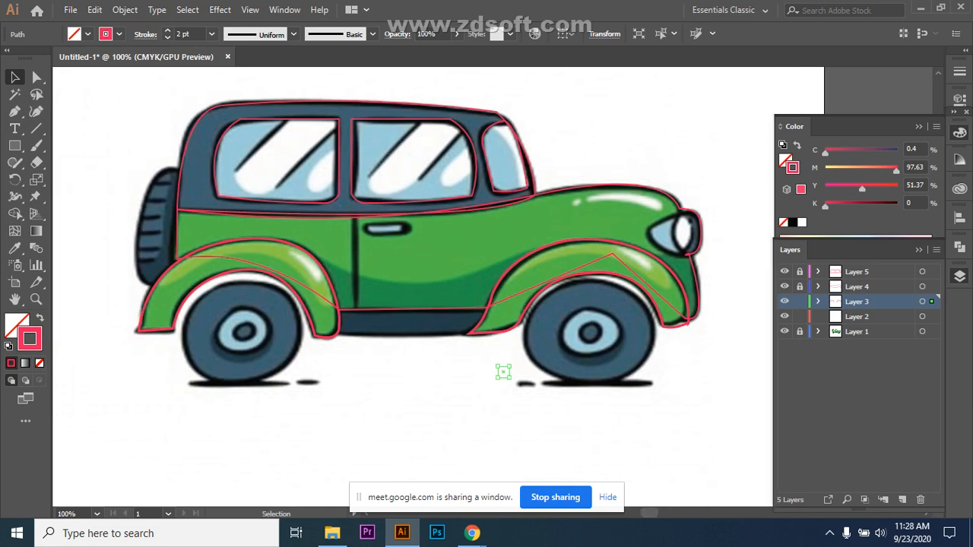
Step: Lock Layer 3 and make Layer 2 the active layer with the Ellipse tool ready
click(800, 302)
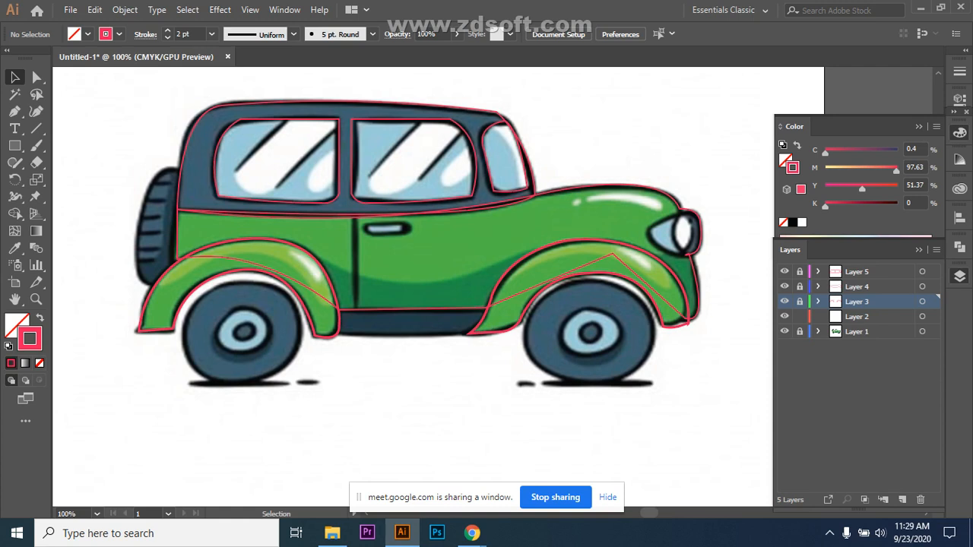
scroll(495, 143, down, 3)
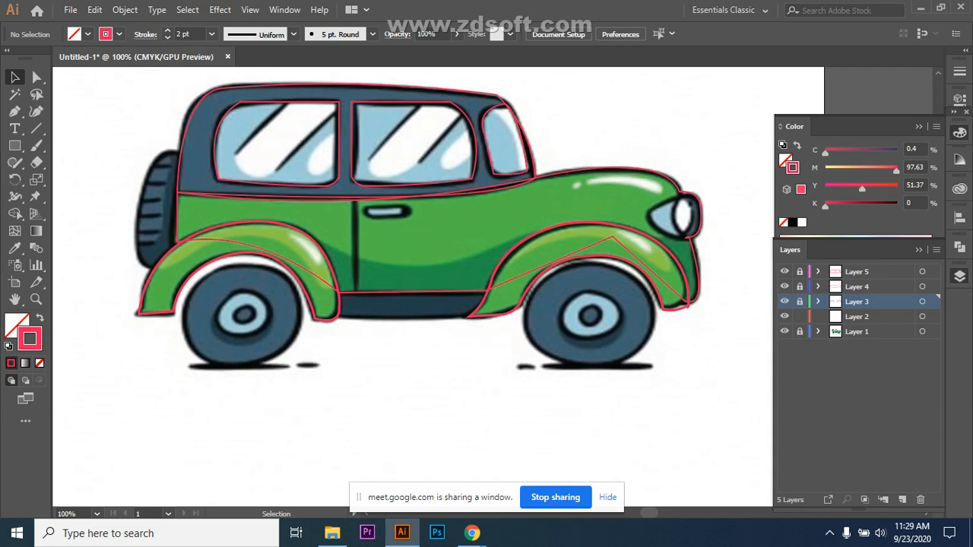
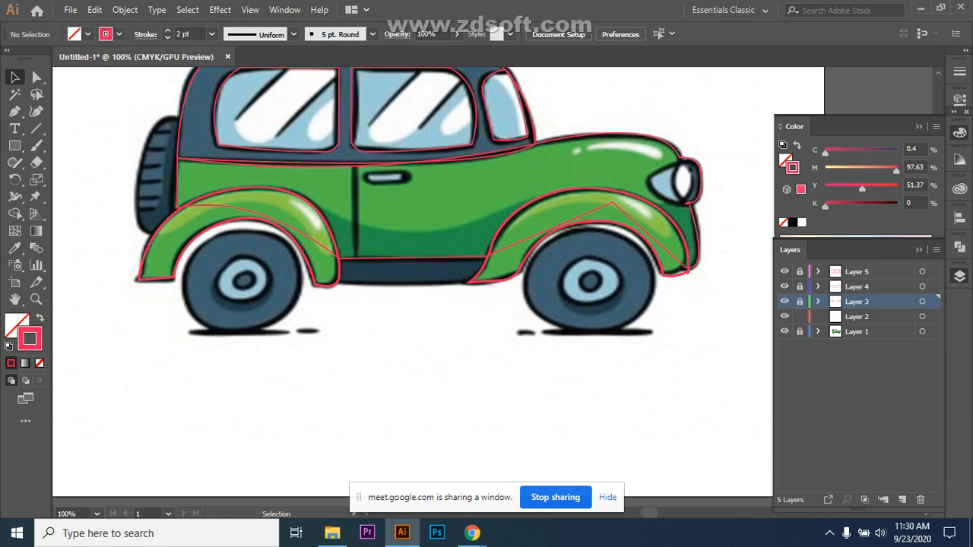
drag(14, 145, 76, 182)
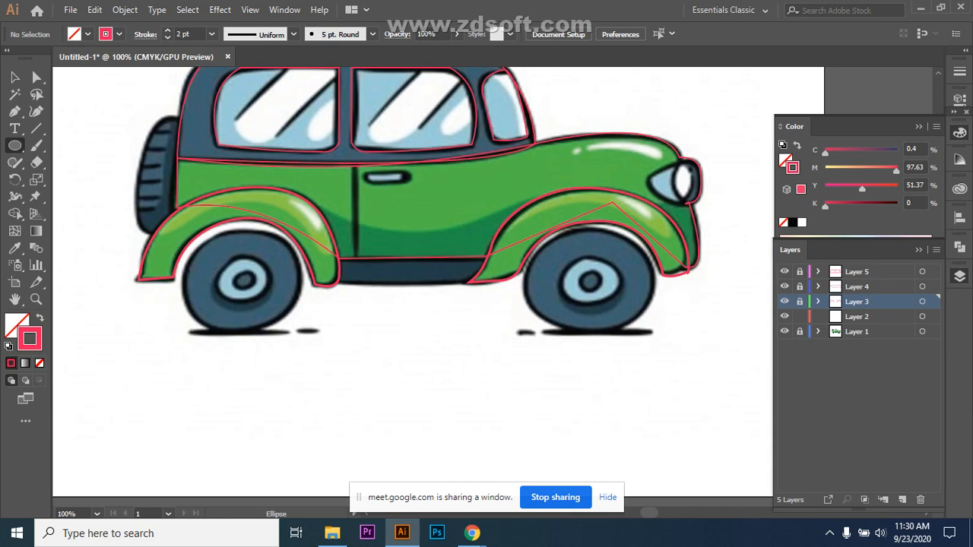
click(858, 317)
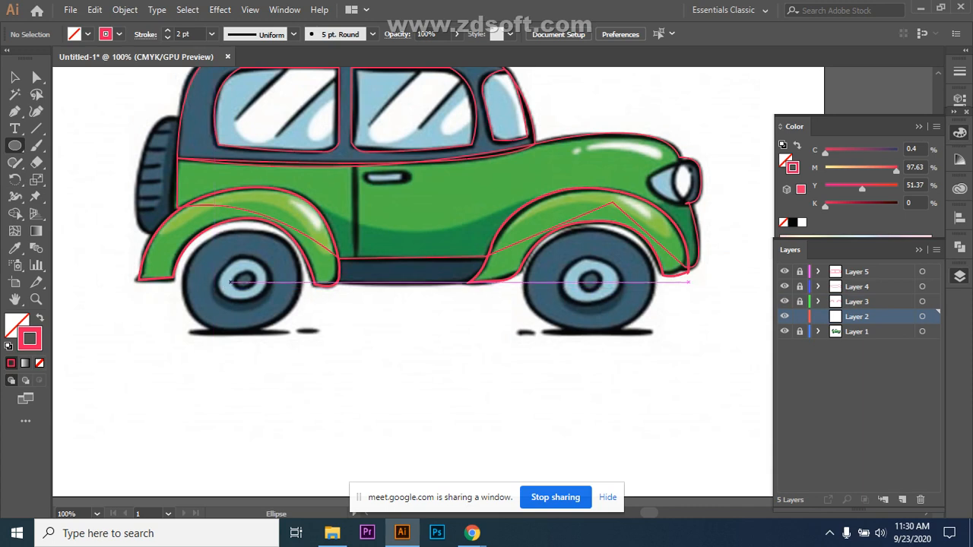
Step: Draw a circle from the rear wheel's centre and widen it to fit the tire's outer outline
mouse_move(233, 282)
mouse_down()
mouse_move(268, 314)
mouse_move(294, 320)
mouse_move(285, 332)
mouse_up()
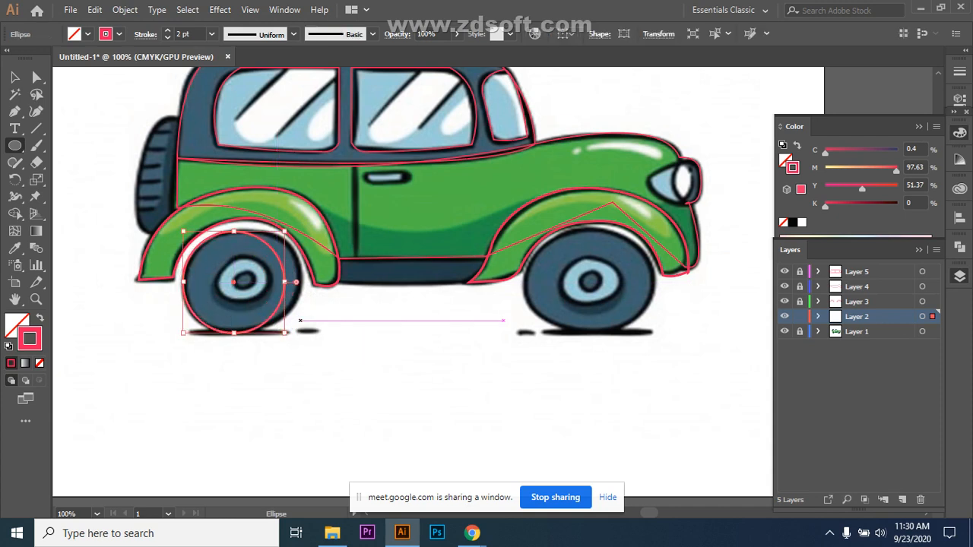
drag(292, 279, 299, 258)
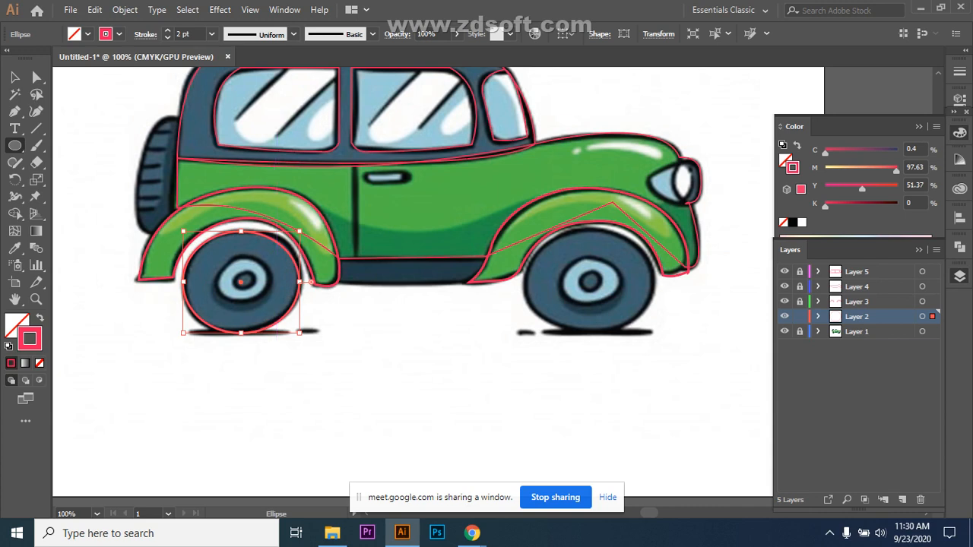
key(v)
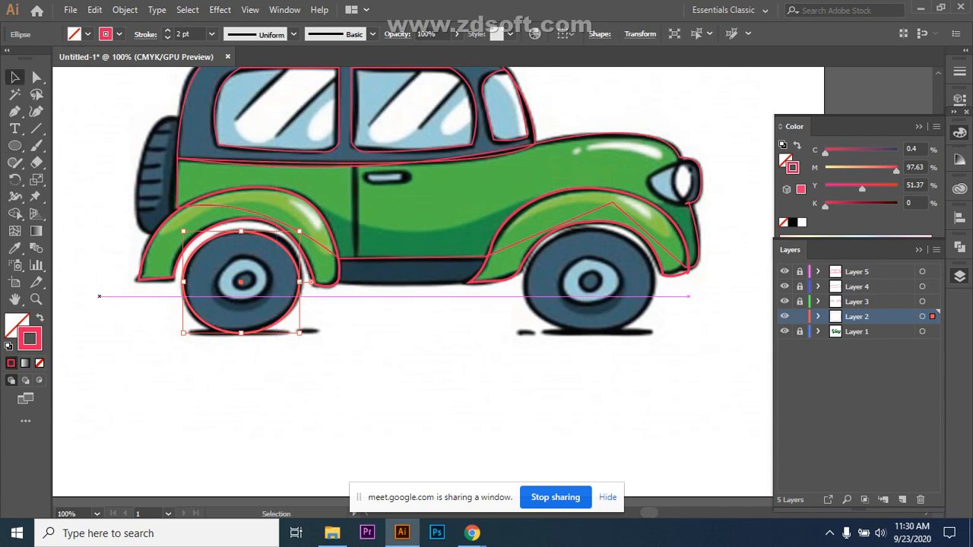
click(181, 438)
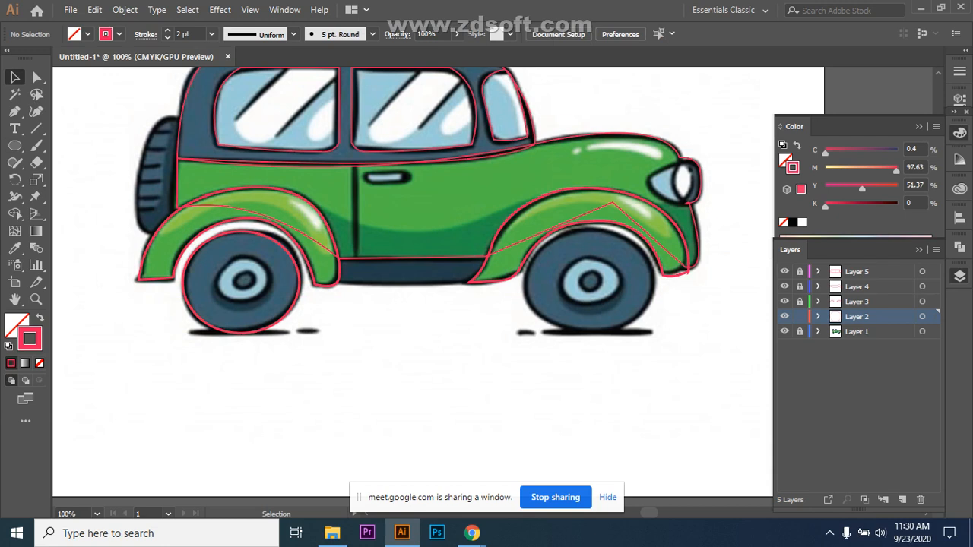
Step: Draw a smaller ellipse from the rear wheel's centre and nudge it up and left over the light blue hubcap
key(l)
key(l)
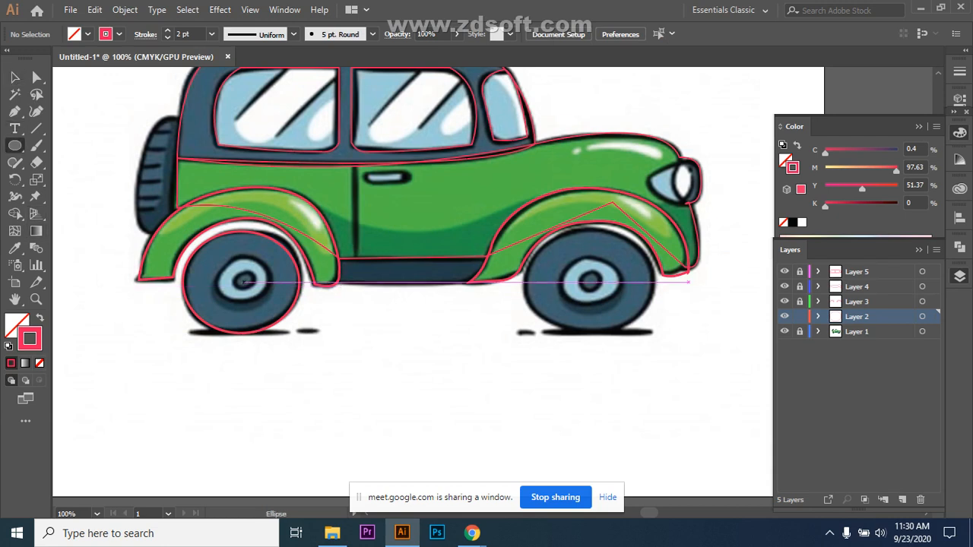
mouse_move(241, 280)
mouse_down()
mouse_move(272, 310)
mouse_move(230, 294)
mouse_move(251, 272)
mouse_up()
key(Up)
key(Up)
key(Up)
key(Up)
key(Up)
key(Up)
key(Up)
key(Up)
key(Up)
key(Up)
key(Up)
key(Up)
key(Up)
key(Up)
key(Up)
key(Up)
key(Up)
key(Up)
key(Left)
key(Left)
key(Left)
key(Left)
key(Left)
key(Left)
key(Left)
key(Left)
key(Left)
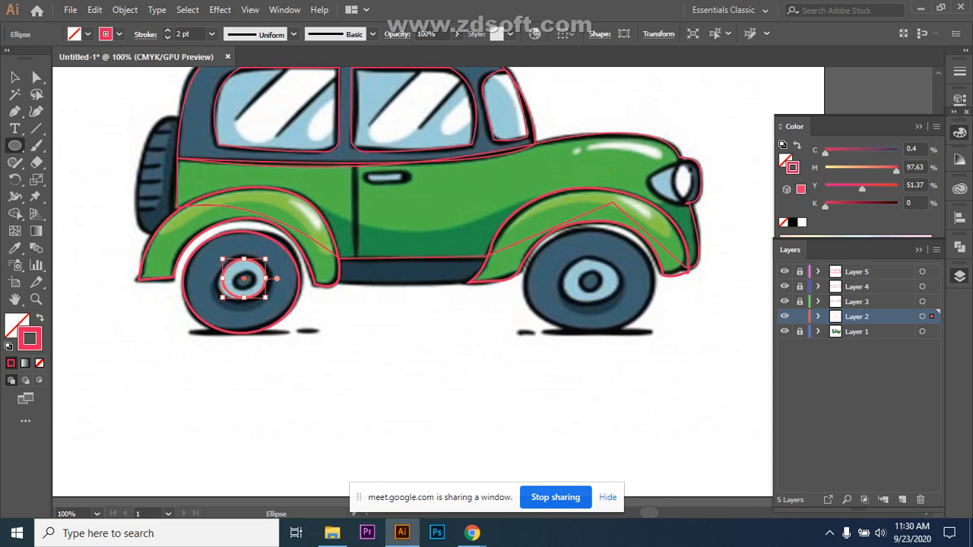
Step: Widen the hubcap ellipse toward the rear until it meets the hubcap's outline, and deselect it
drag(223, 278, 218, 282)
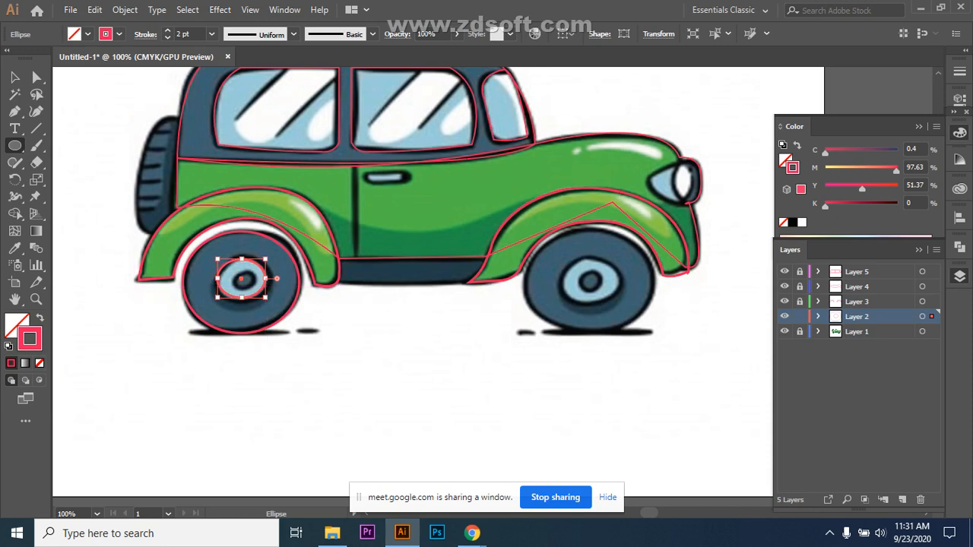
click(15, 77)
click(103, 144)
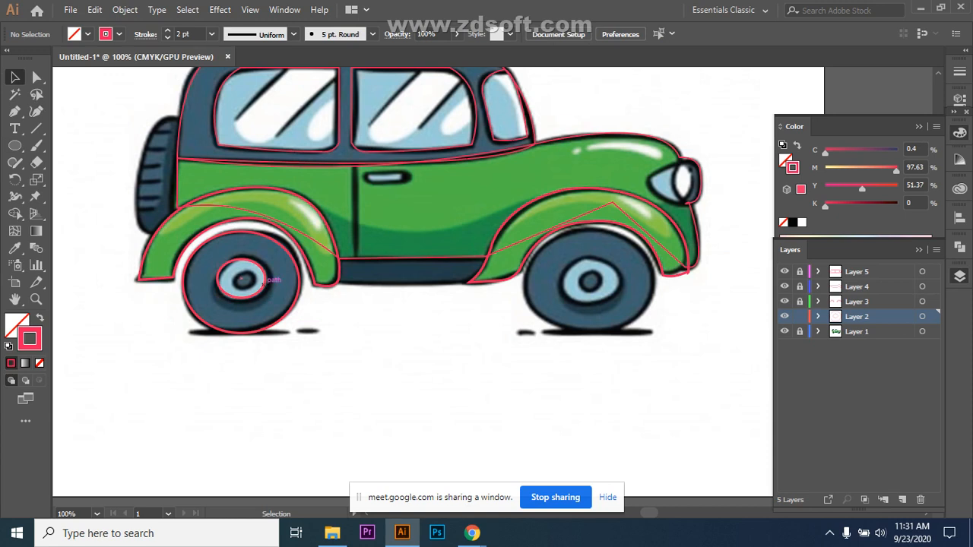
Step: Draw a small circle in the empty area below the rear wheel and flatten it into an ellipse about 22 by 15 pt
click(36, 129)
key(l)
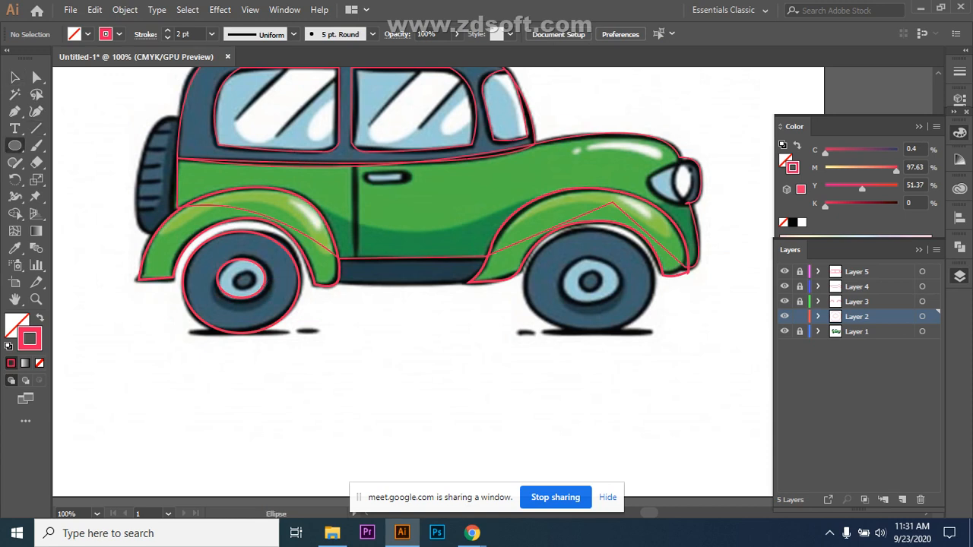
drag(294, 381, 314, 400)
key(v)
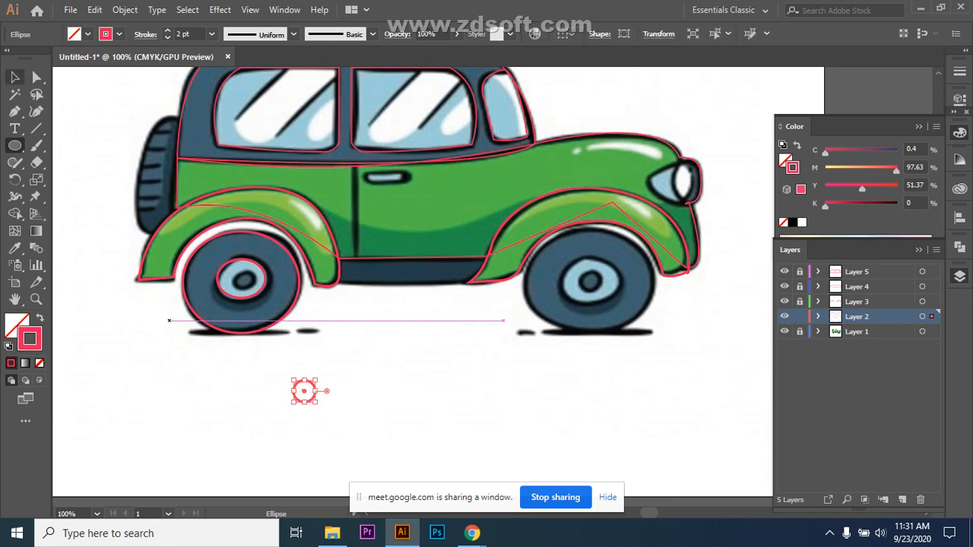
click(304, 392)
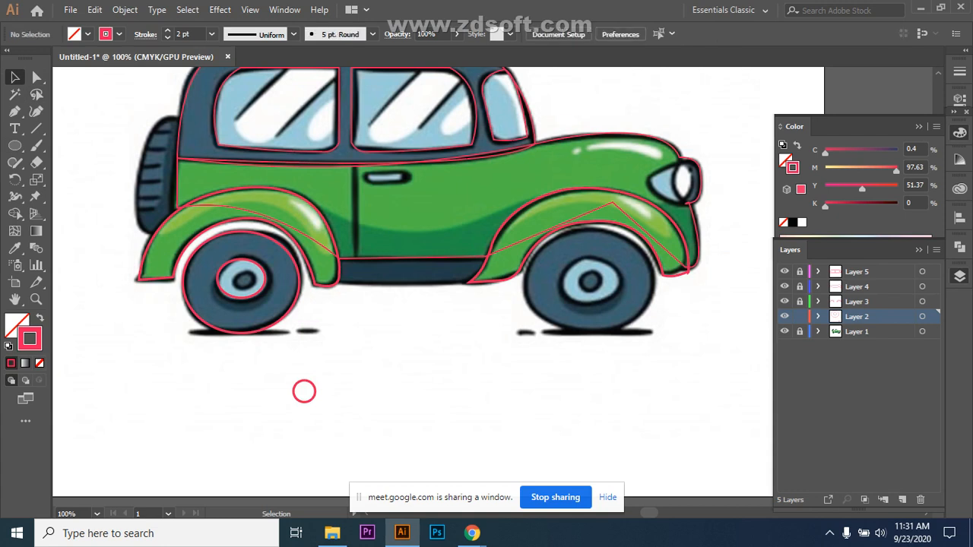
click(304, 392)
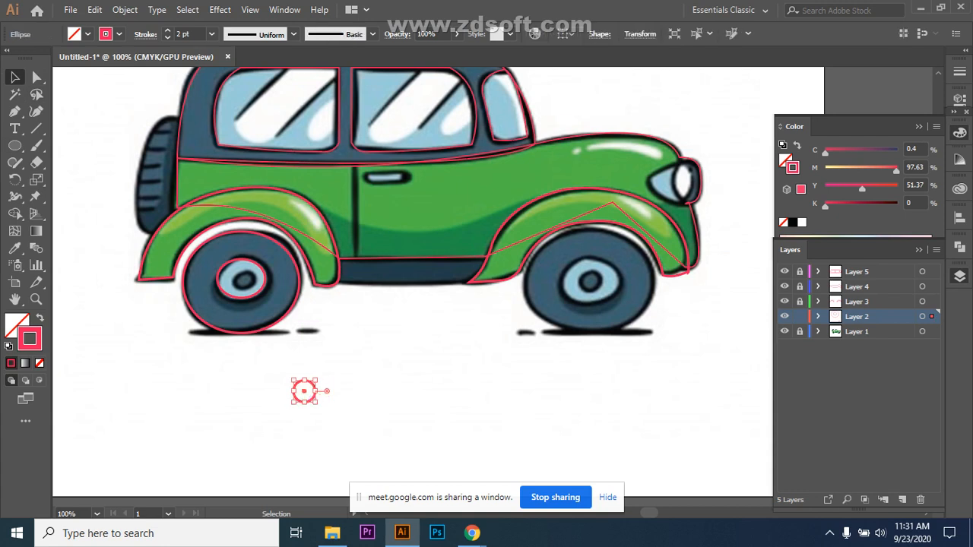
drag(314, 380, 304, 390)
click(278, 414)
click(296, 400)
key(a)
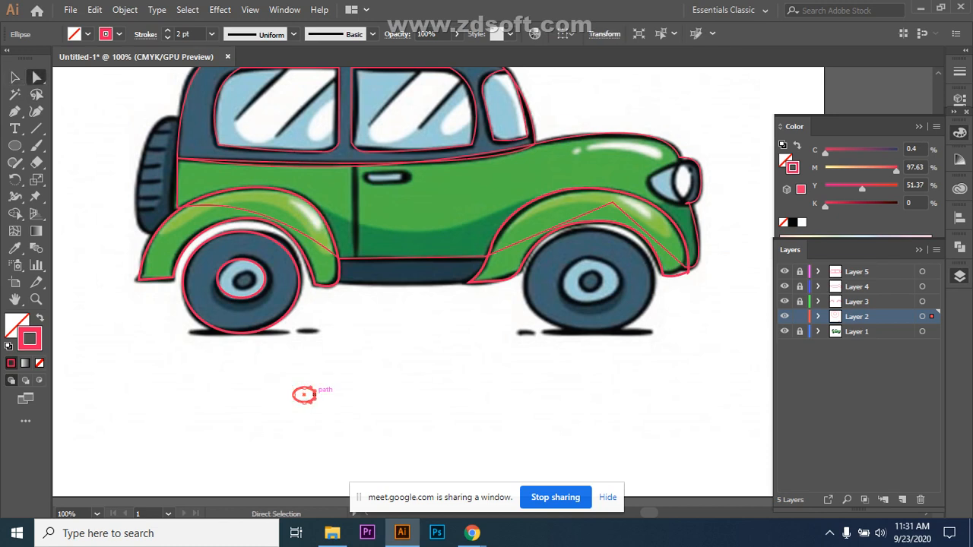
click(304, 394)
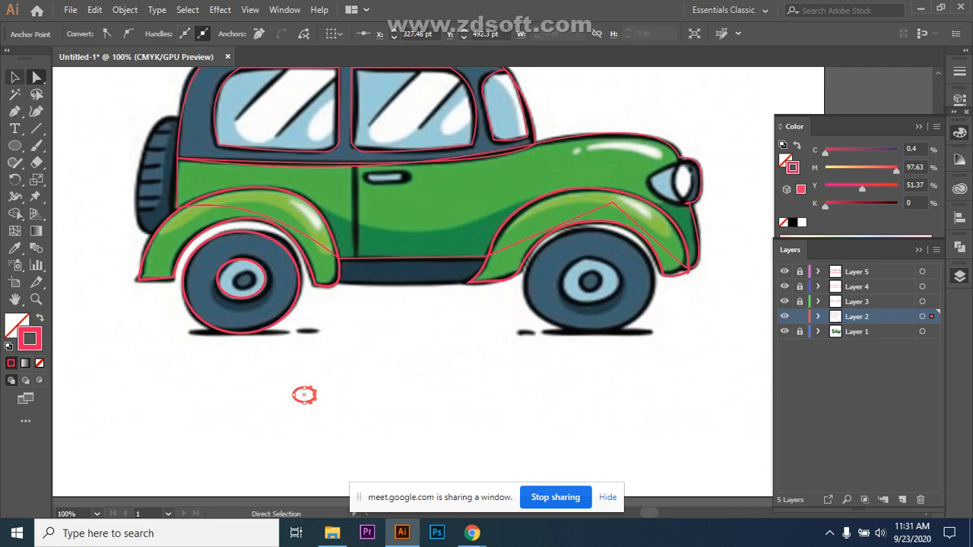
Step: Rotate the small ellipse slightly counterclockwise and move it onto the dark centre of the rear wheel's hubcap
key(v)
key(z)
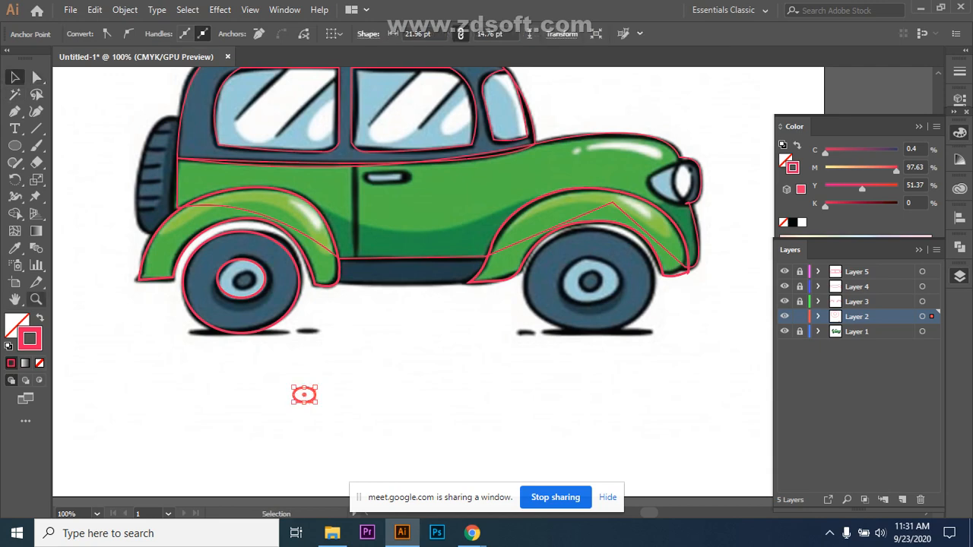
click(285, 378)
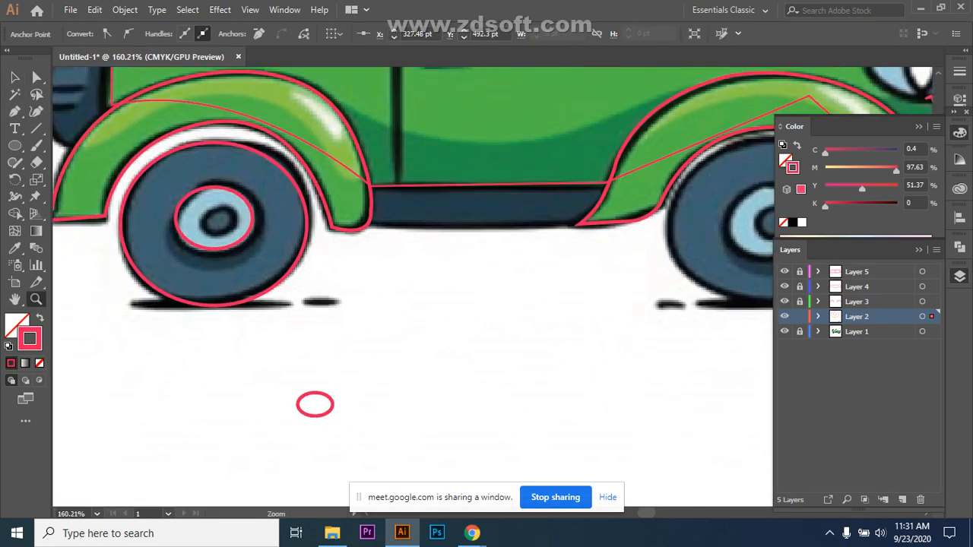
key(v)
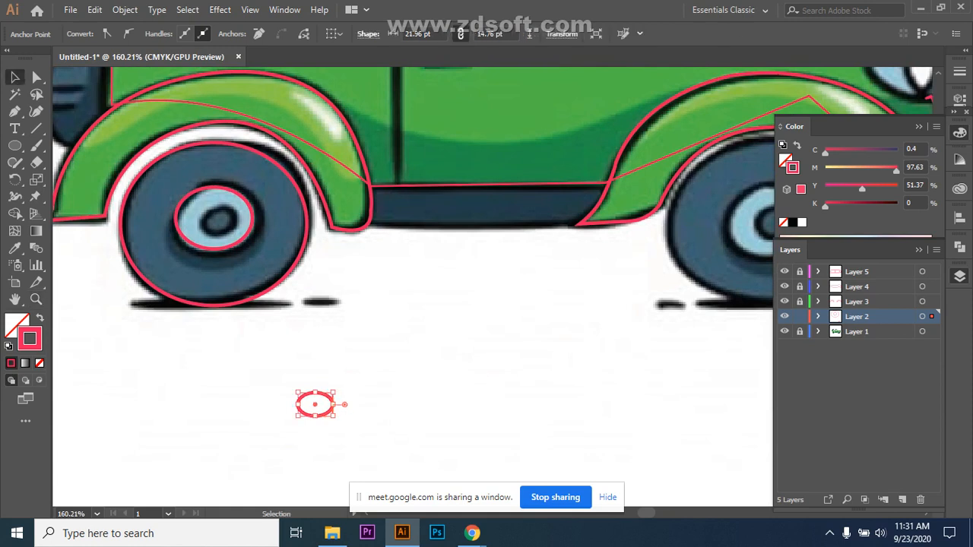
drag(337, 390, 333, 384)
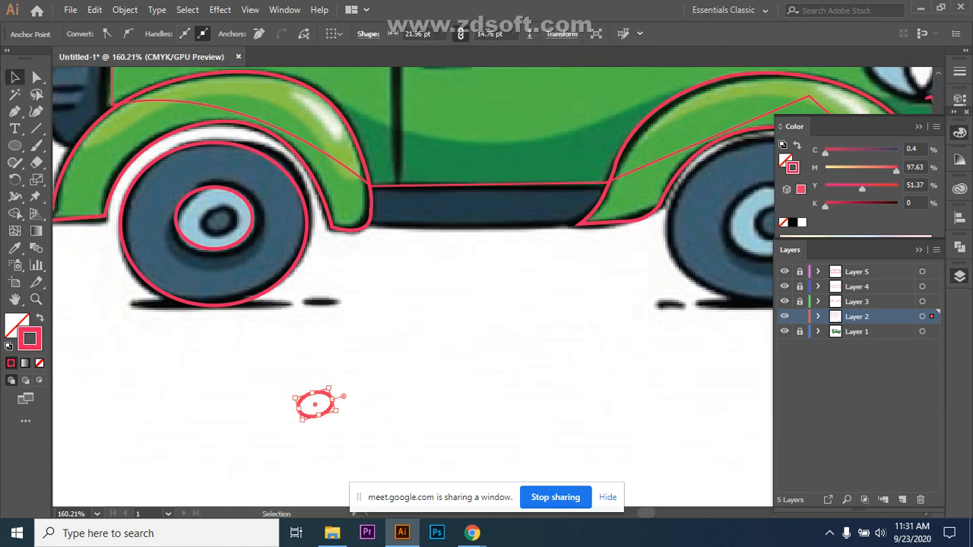
key(ctrl+shift+a)
drag(317, 415, 220, 228)
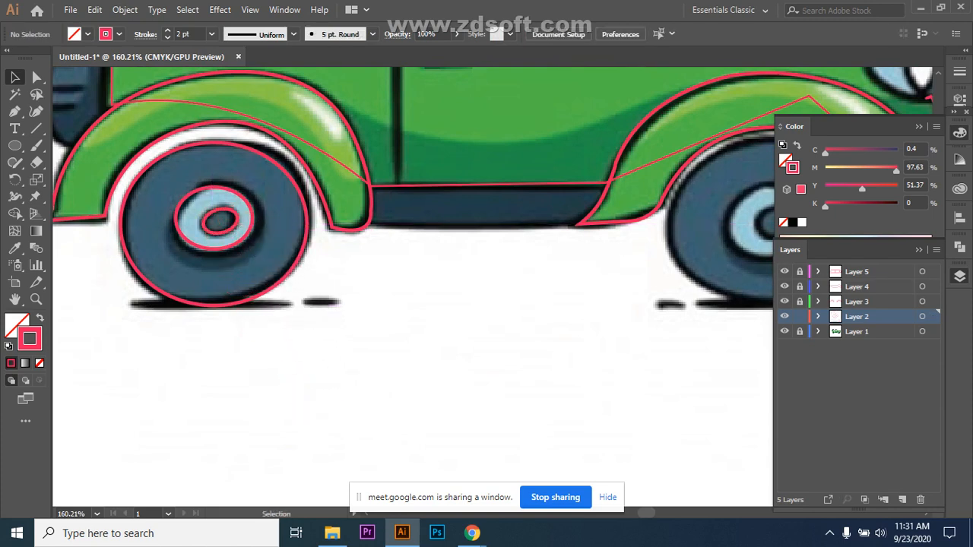
key(ctrl+minus)
key(ctrl+minus)
key(ctrl+minus)
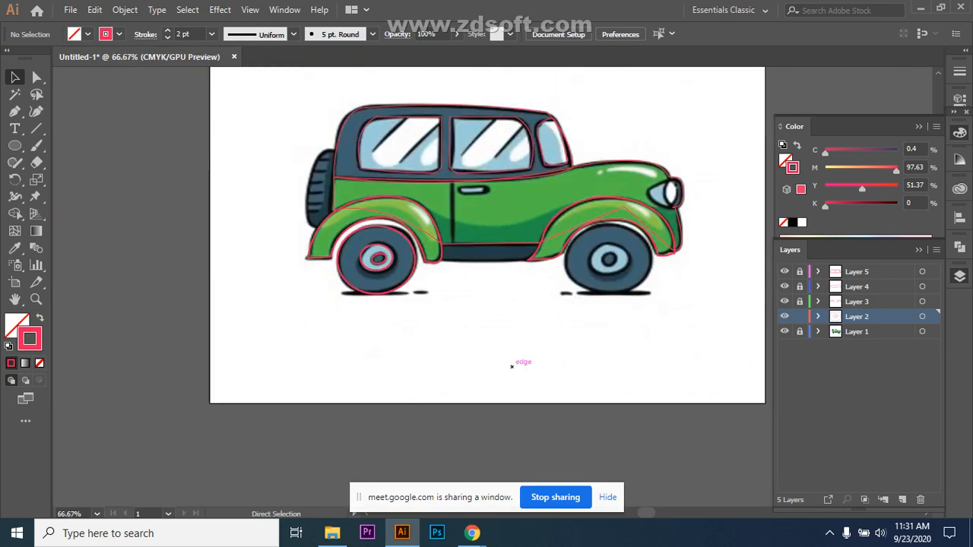
Step: Copy the rear wheel's tyre and hubcap ellipses onto the front wheel, fit them to its outlines, and deselect them
key(ctrl+plus)
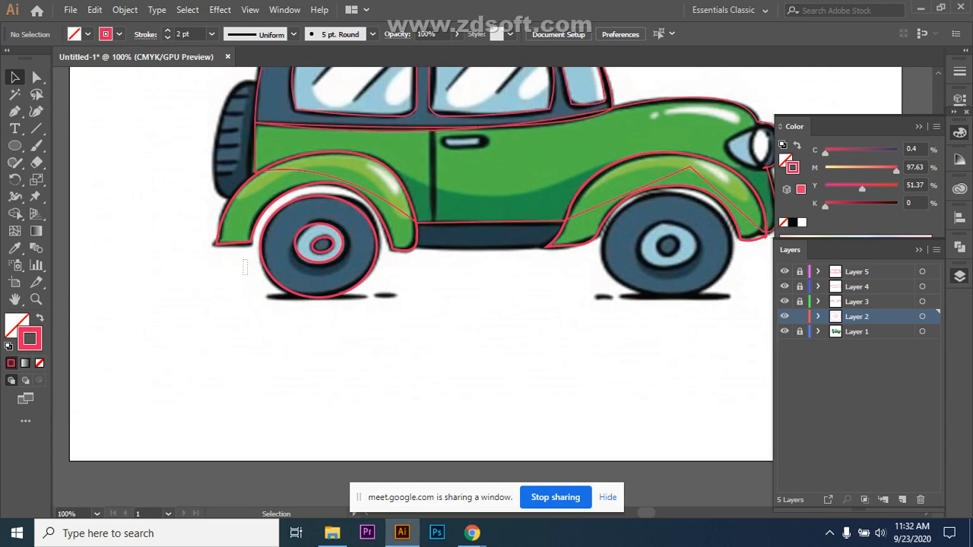
drag(367, 265, 378, 235)
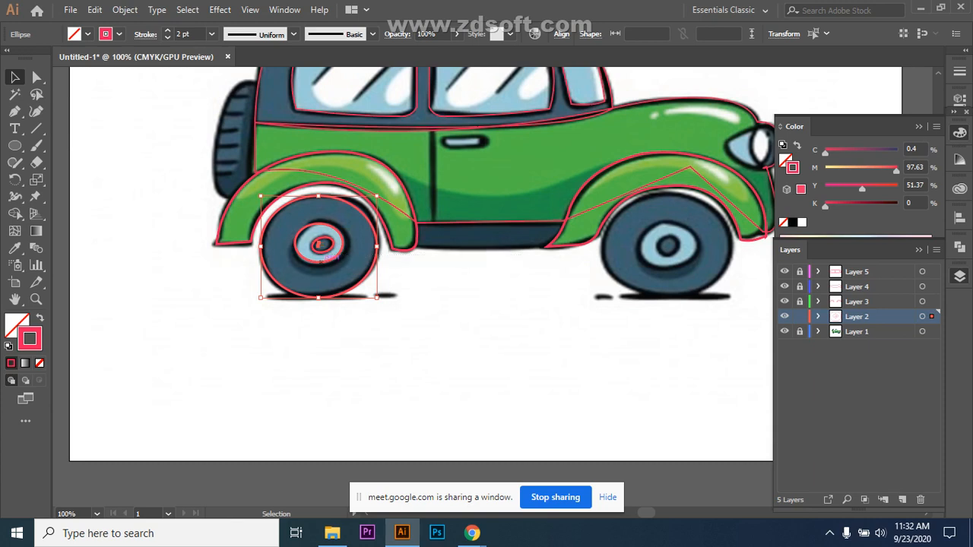
drag(323, 244, 667, 245)
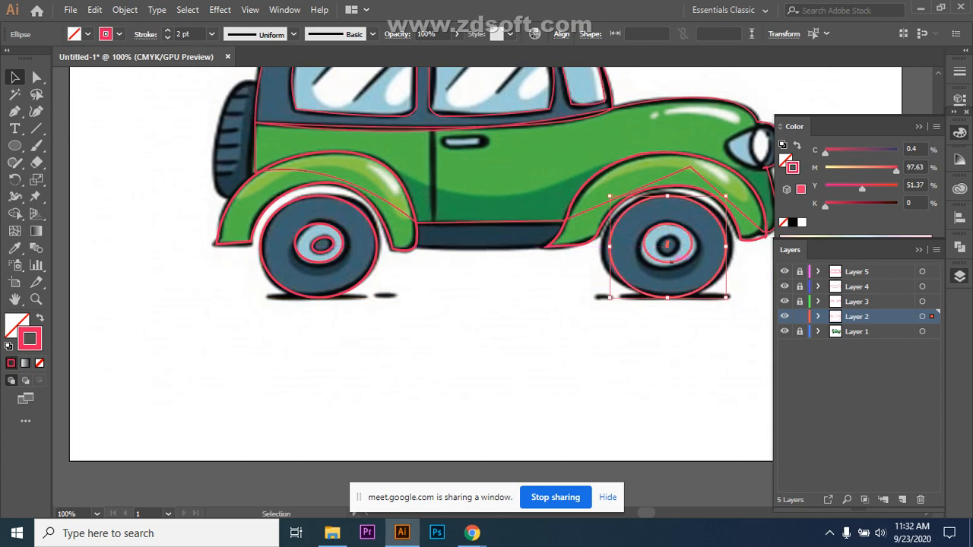
key(ctrl+shift+a)
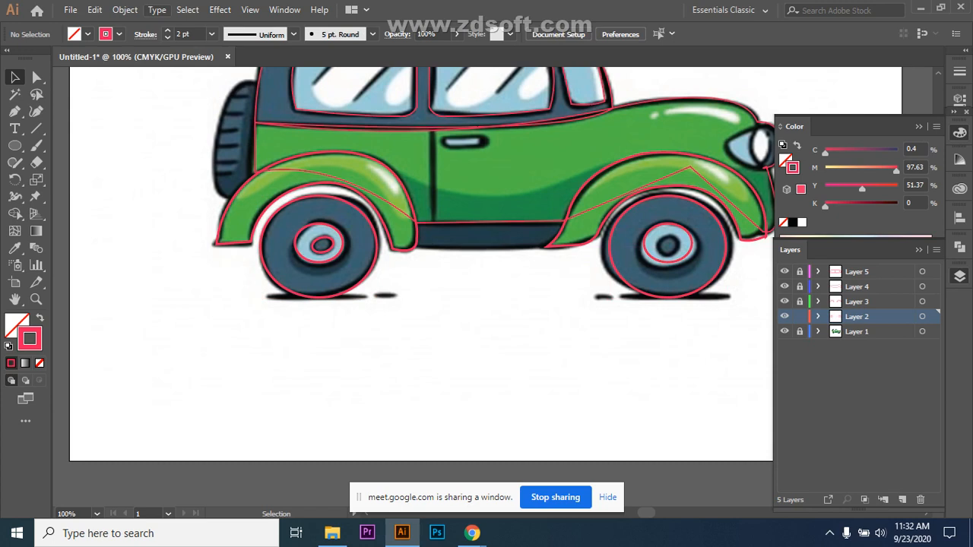
scroll(422, 282, up, 2)
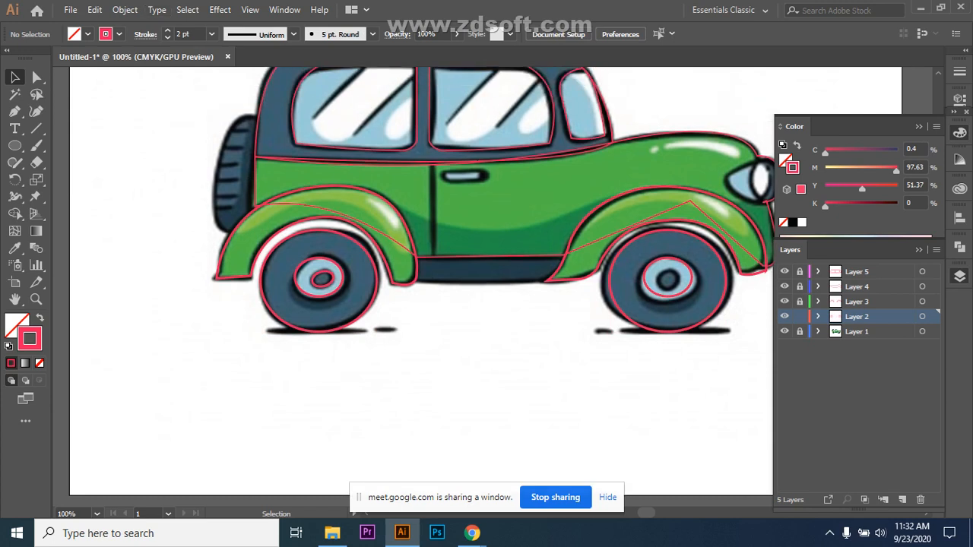
scroll(422, 287, up, 1)
scroll(422, 287, down, 1)
scroll(422, 287, up, 1)
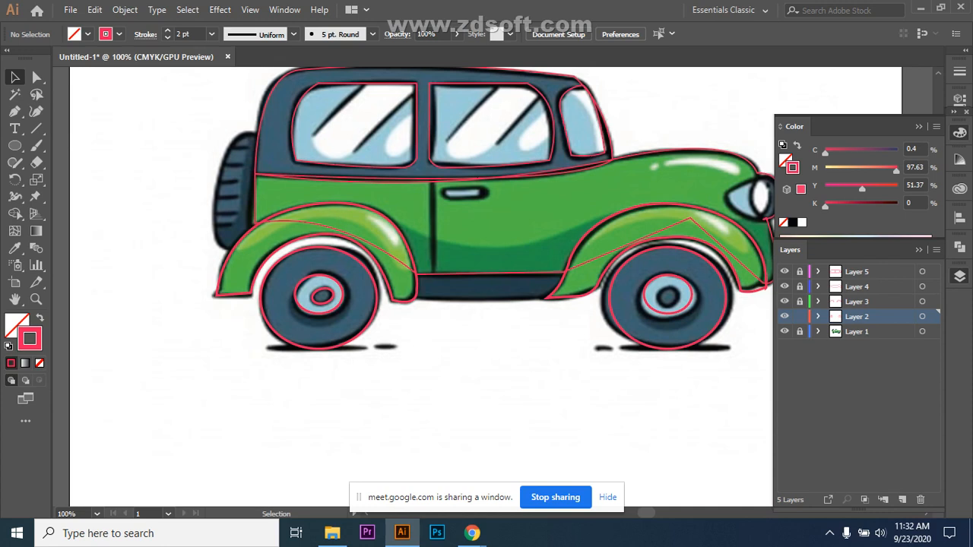
click(326, 302)
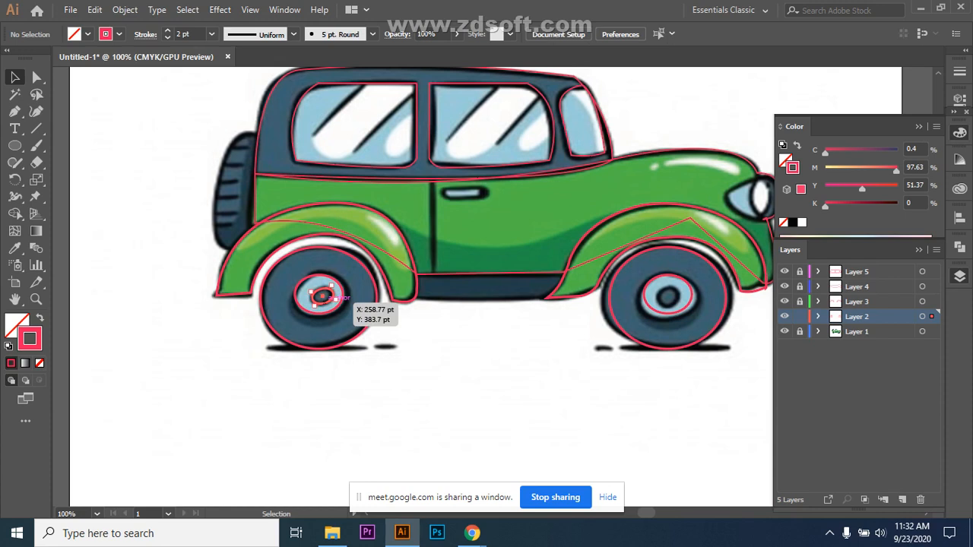
click(338, 294)
click(338, 292)
click(342, 295)
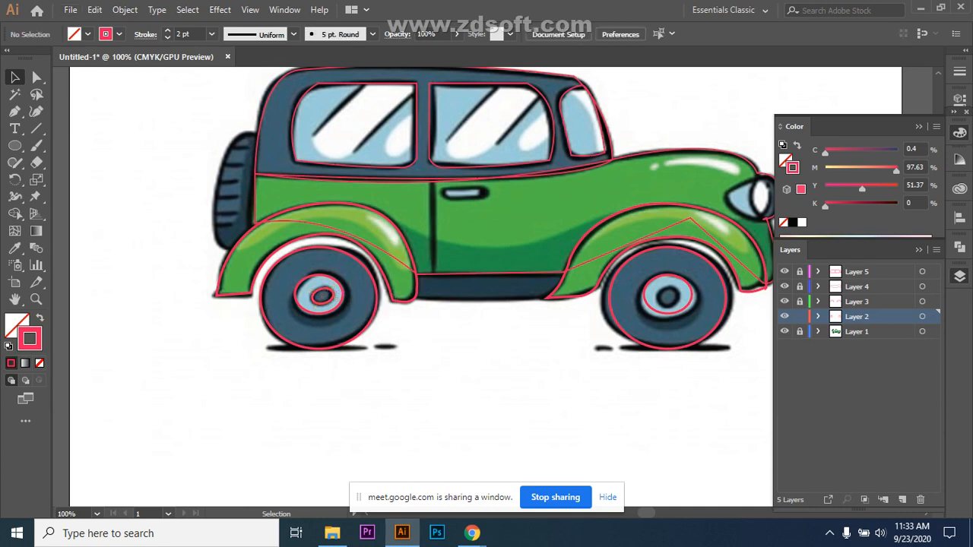
Step: Copy the rear wheel's small hub ellipse, place the copy on the dark centre of the front wheel's hubcap, and deselect it
click(36, 299)
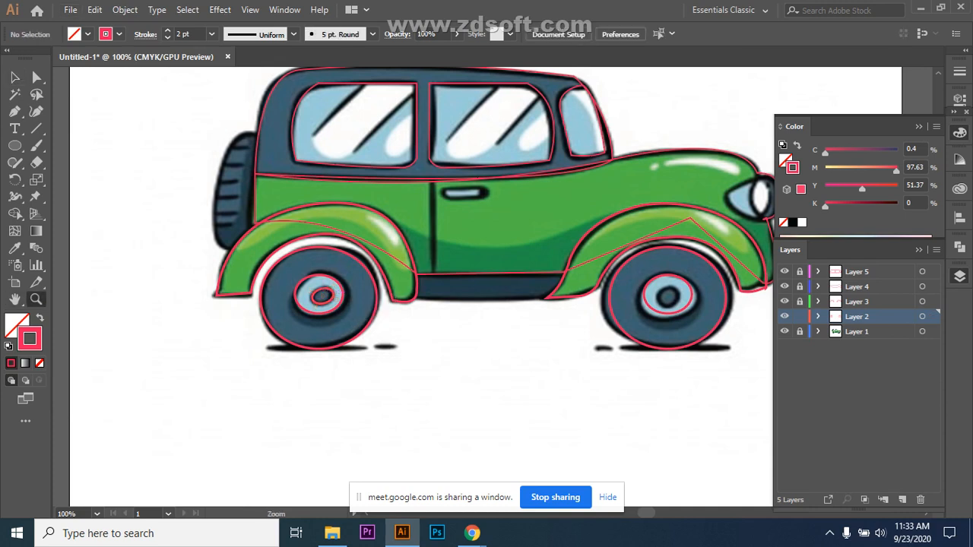
click(320, 266)
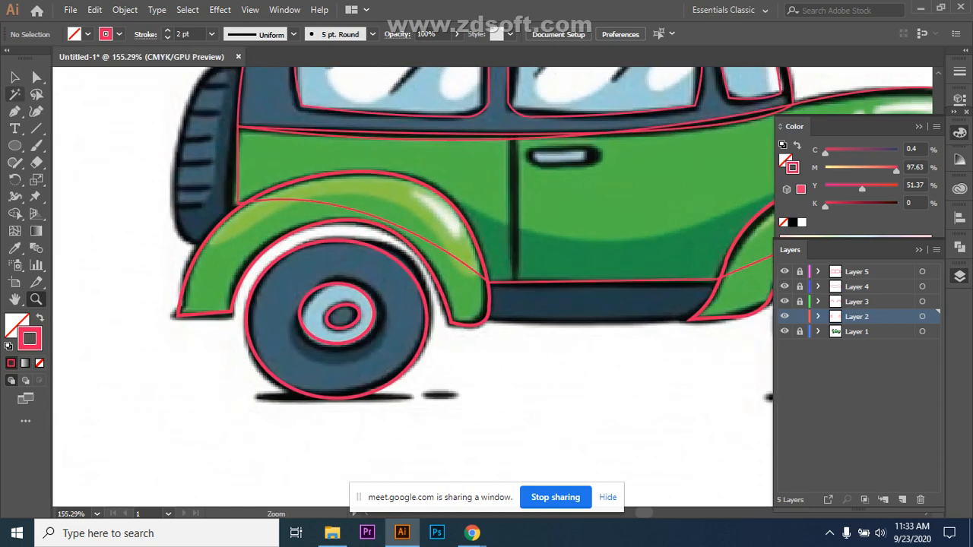
click(14, 78)
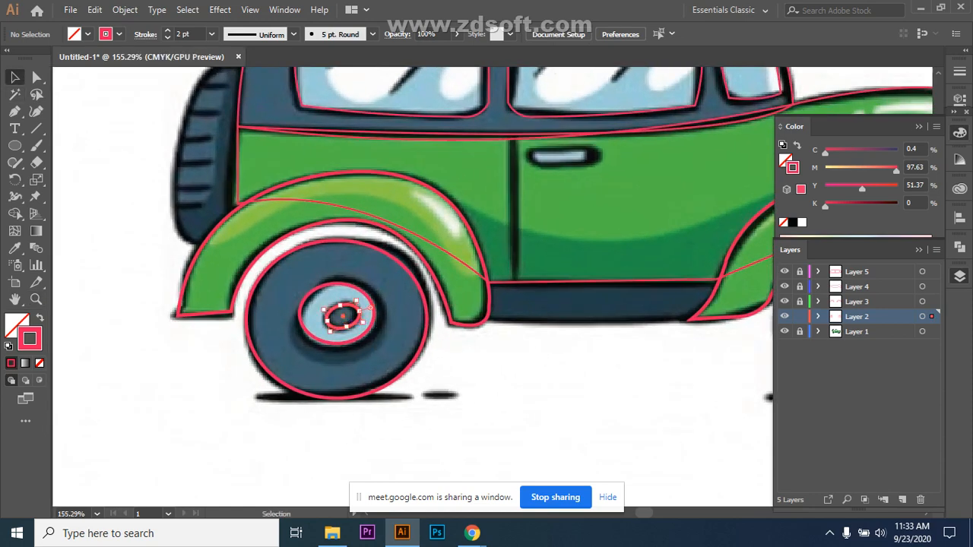
click(342, 316)
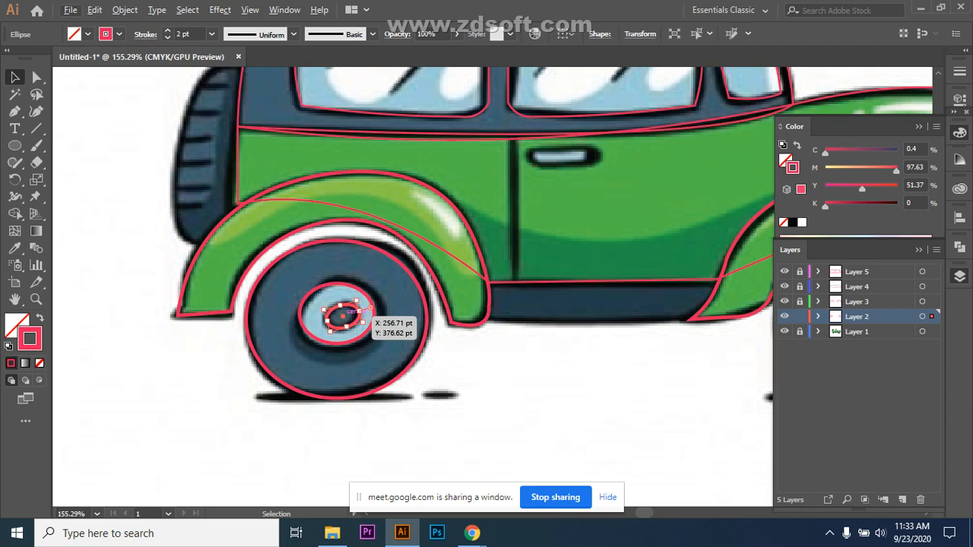
key(alt)
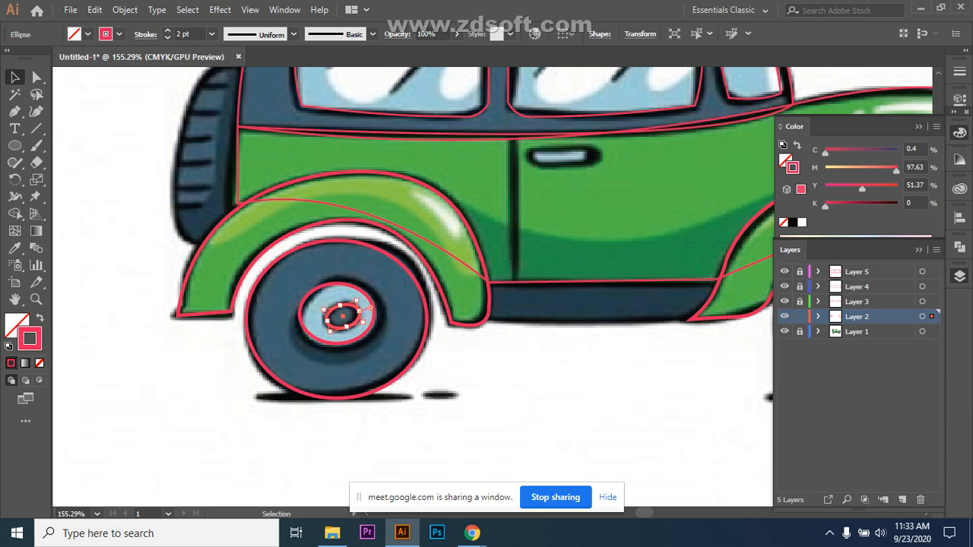
drag(342, 316, 691, 344)
key(ctrl+1)
key(ctrl+minus)
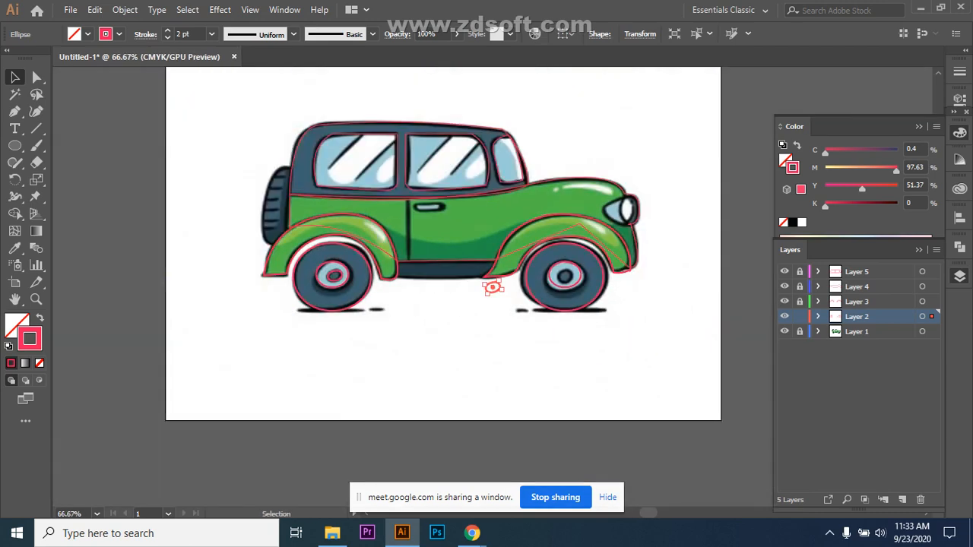
drag(493, 287, 564, 275)
click(447, 381)
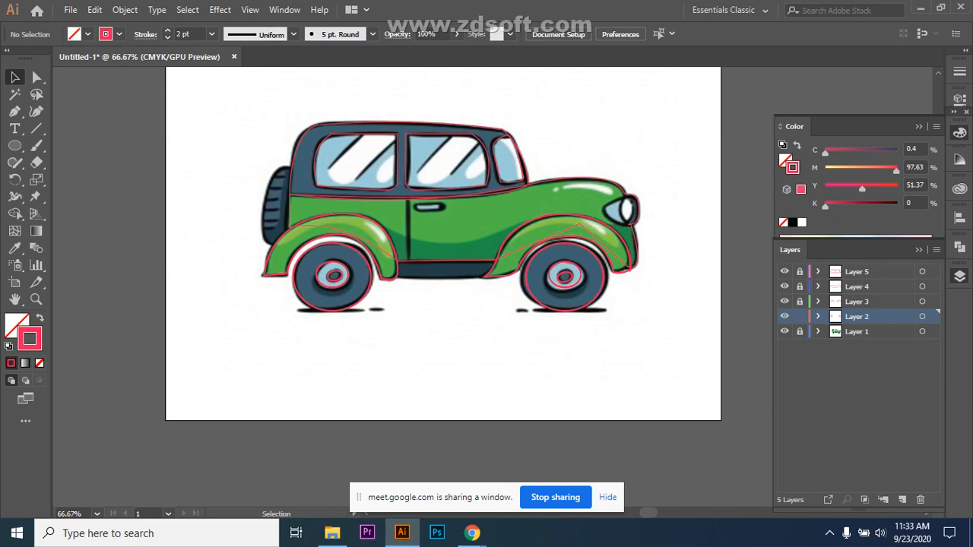
Step: Add a new layer above Layer 2 and lock Layer 2
scroll(444, 289, up, 2)
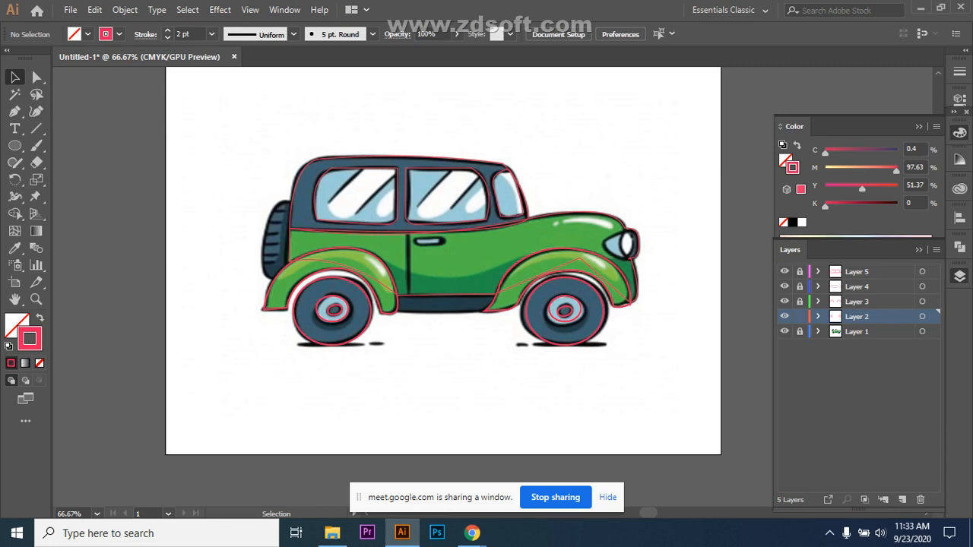
click(902, 500)
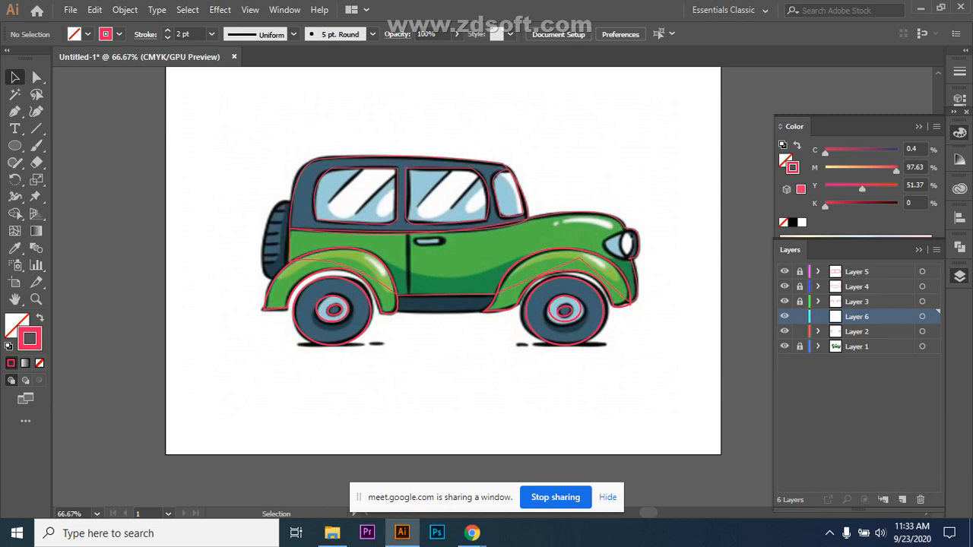
click(800, 332)
Step: Draw a closed Pen path over the spare tyre from its lower end to its upper end and down along the car body
click(15, 111)
drag(271, 276, 289, 202)
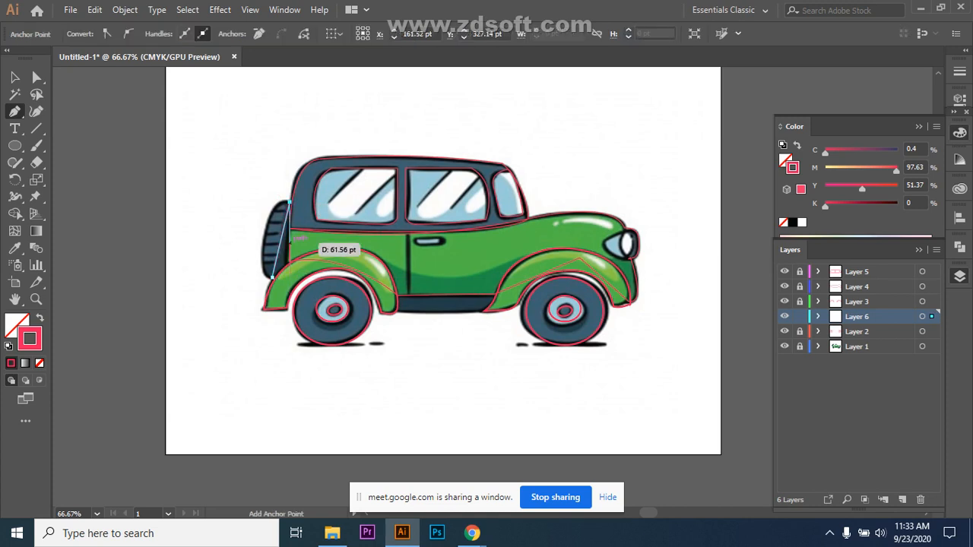
click(289, 261)
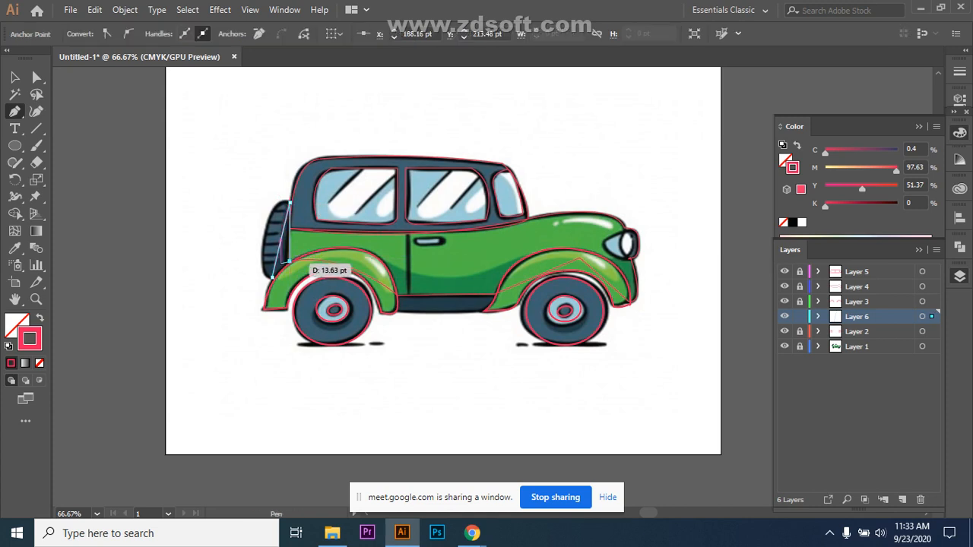
click(271, 274)
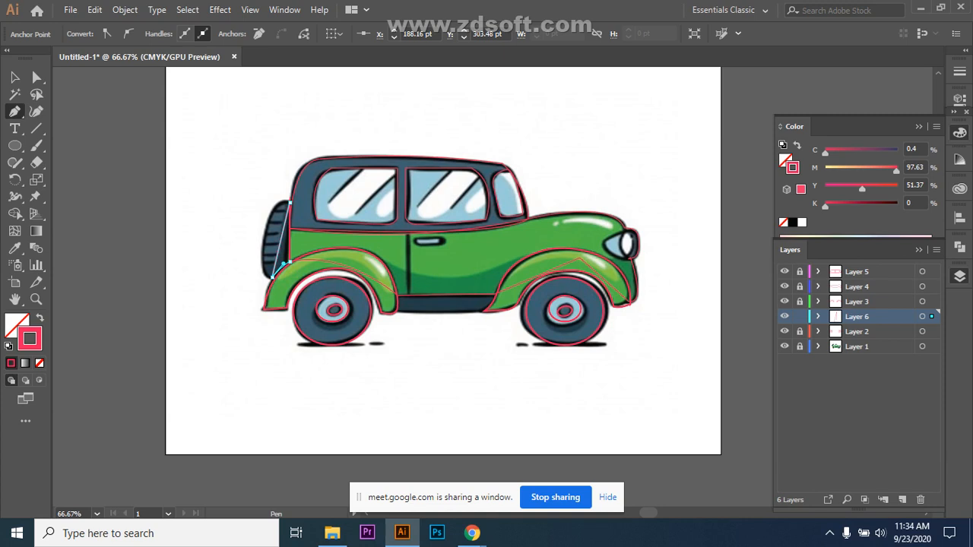
Step: Bend the spare tyre path's rear edge outward with the Curvature tool, adding points near the tyre's lower end and upper part
click(35, 112)
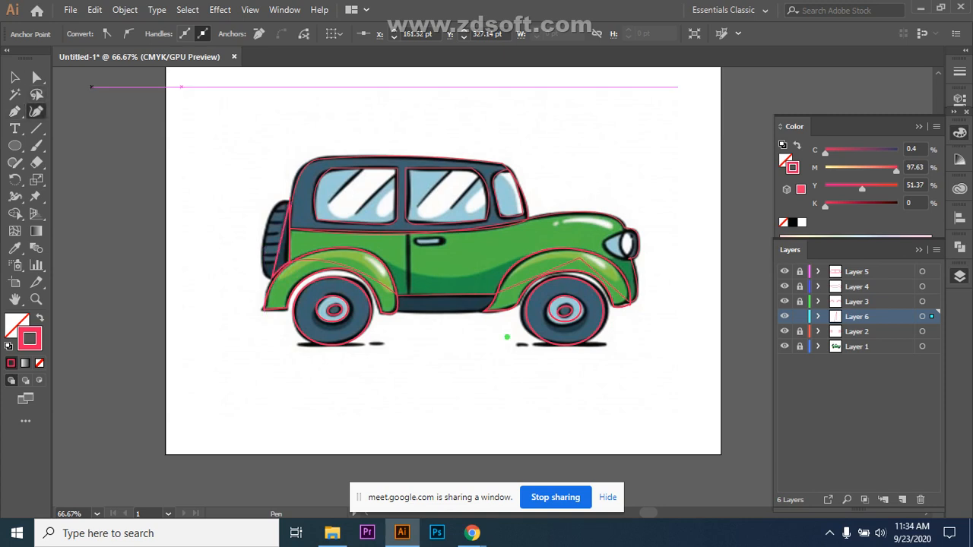
click(280, 241)
drag(280, 241, 265, 268)
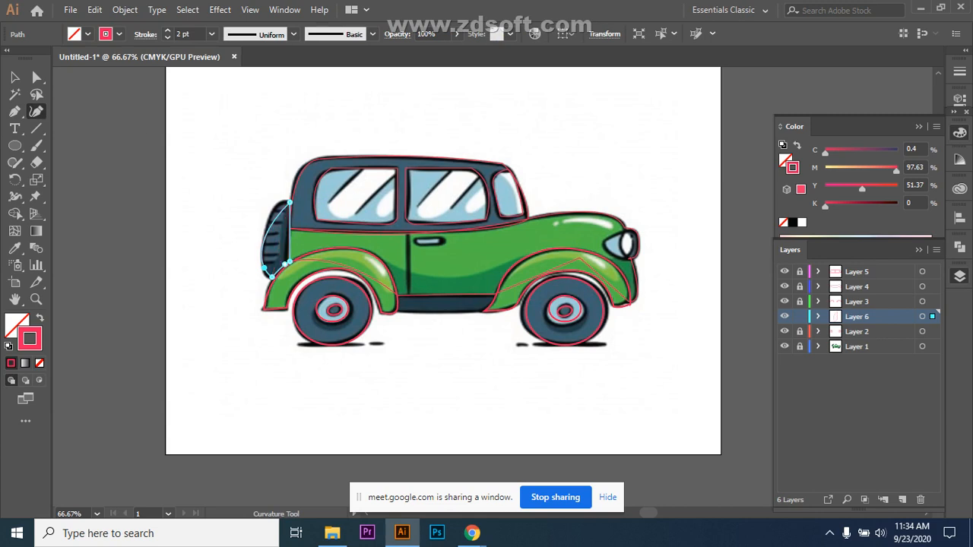
click(274, 219)
mouse_move(275, 219)
mouse_down()
mouse_move(280, 204)
mouse_move(275, 219)
mouse_up()
Step: Refine the upper rear curve of the spare tyre path with an extra point so it follows the tyre's rounded top
key(ctrl+plus)
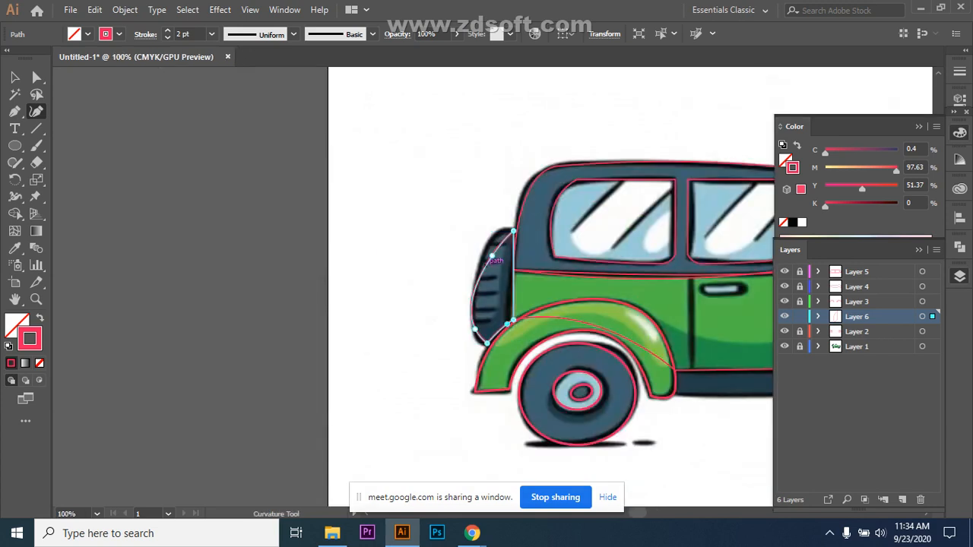
drag(493, 257, 485, 258)
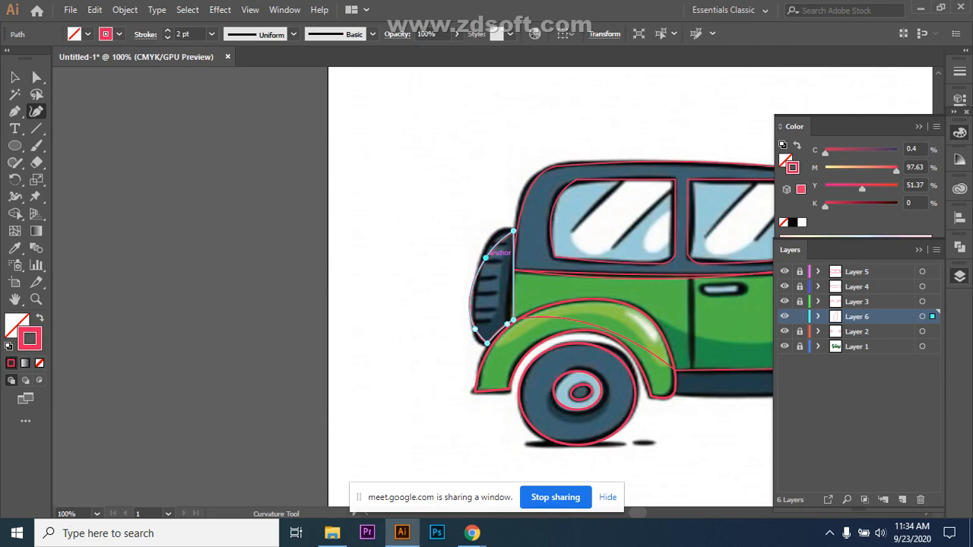
click(498, 244)
mouse_move(497, 244)
mouse_down()
mouse_move(491, 239)
mouse_move(480, 269)
mouse_up()
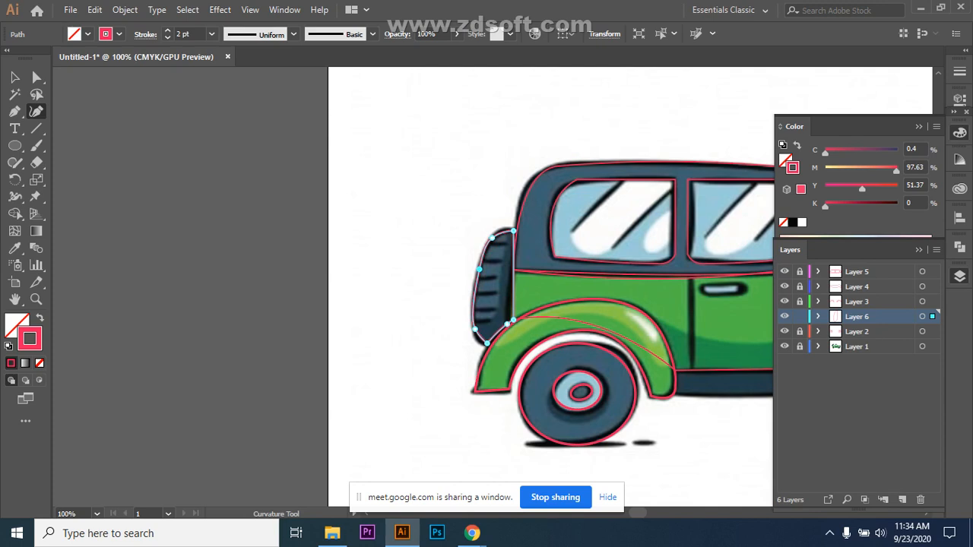
Step: Curve the spare tyre path's edge along the car body slightly toward the rear and deselect the path
click(514, 279)
drag(514, 279, 512, 300)
click(14, 77)
click(380, 198)
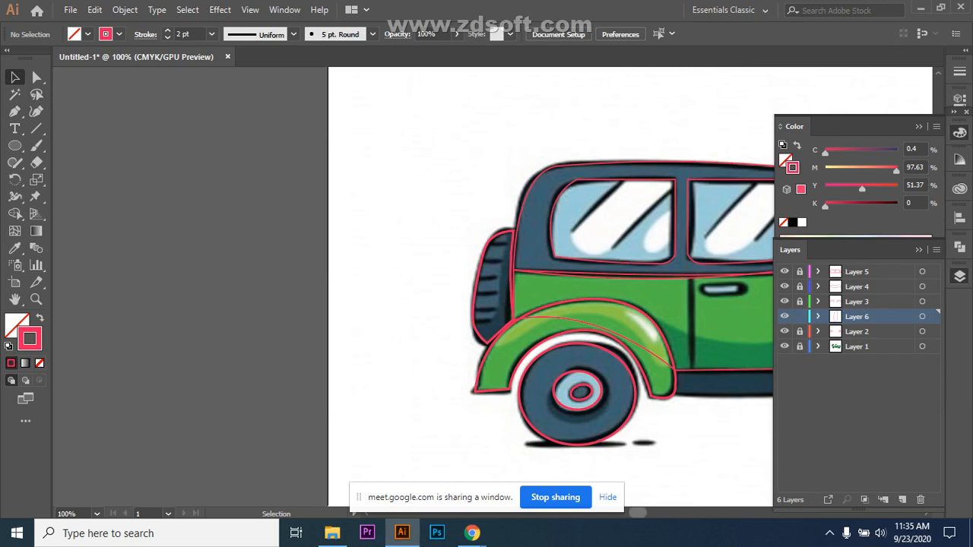
Step: Draw a flat, narrow ellipse over the light blue part of the door handle
drag(638, 513, 644, 514)
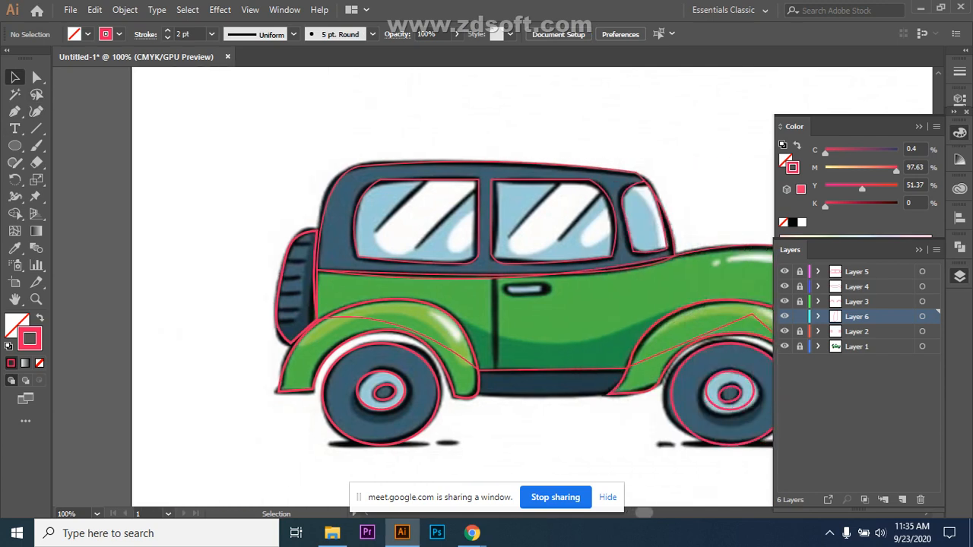
click(15, 146)
drag(508, 286, 548, 292)
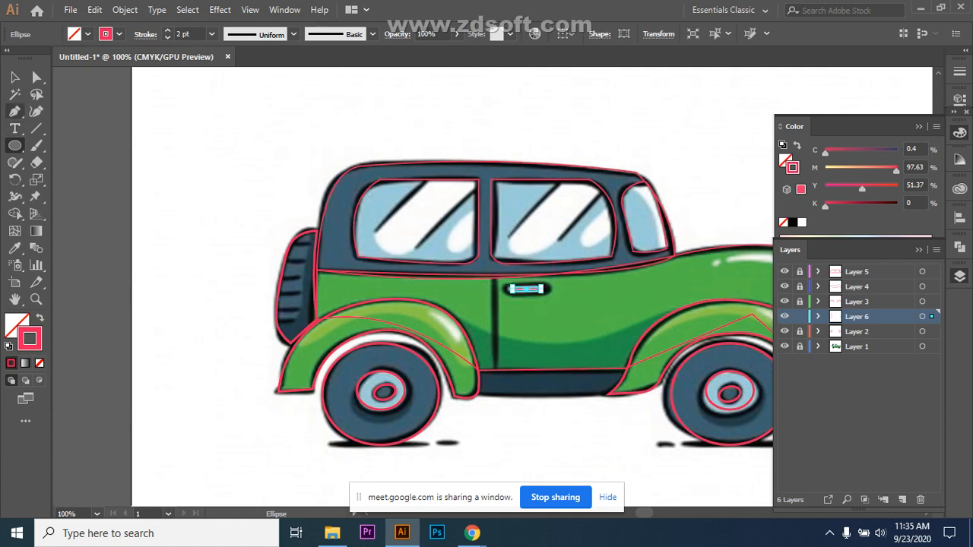
click(14, 77)
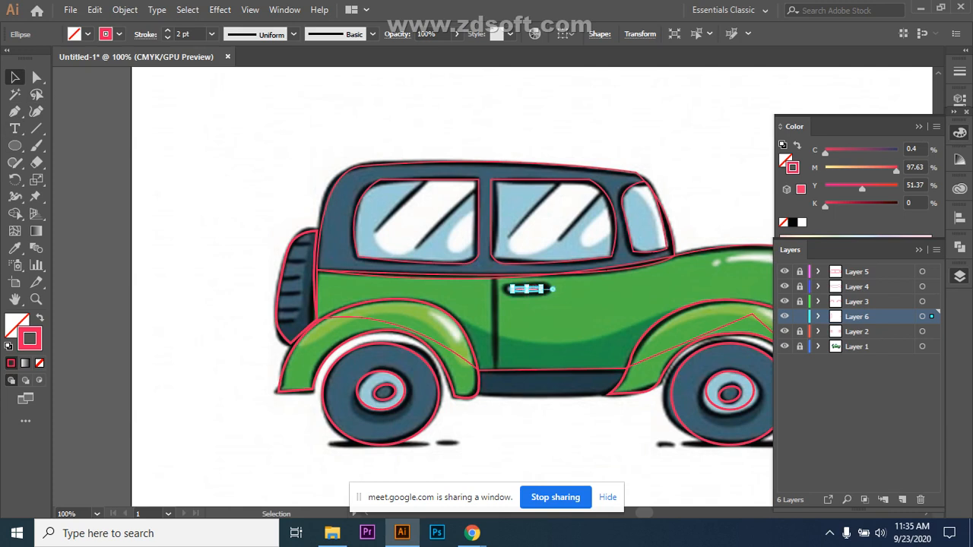
Step: Enlarge and reposition the door handle ellipse to cover the handle's light blue area, and deselect it
drag(527, 292, 527, 296)
key(ctrl+plus)
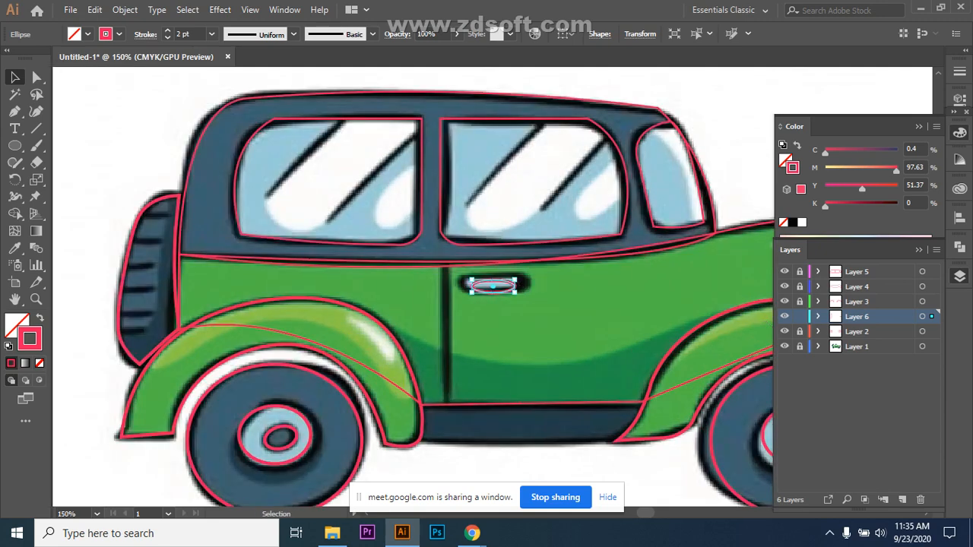
drag(516, 292, 491, 287)
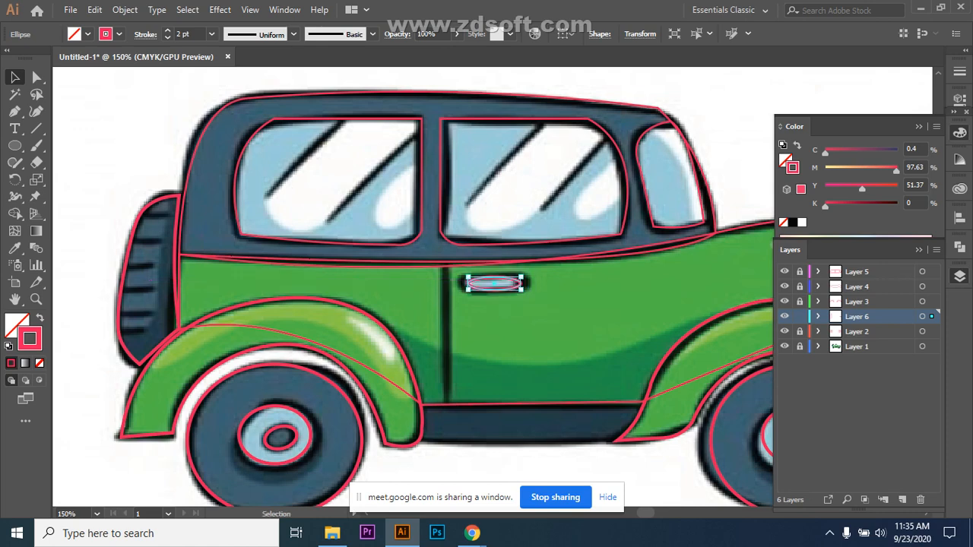
key(ctrl+minus)
key(ctrl+minus)
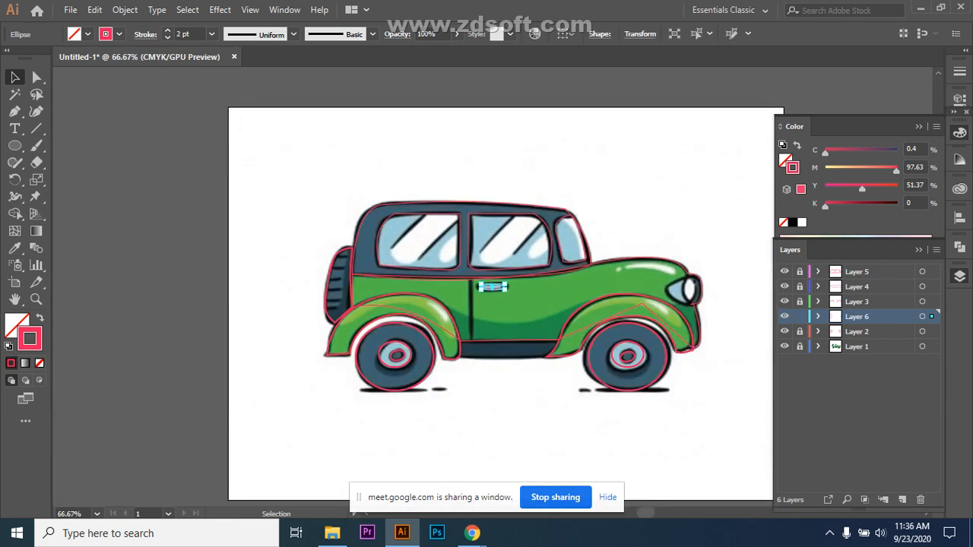
scroll(501, 304, down, 1)
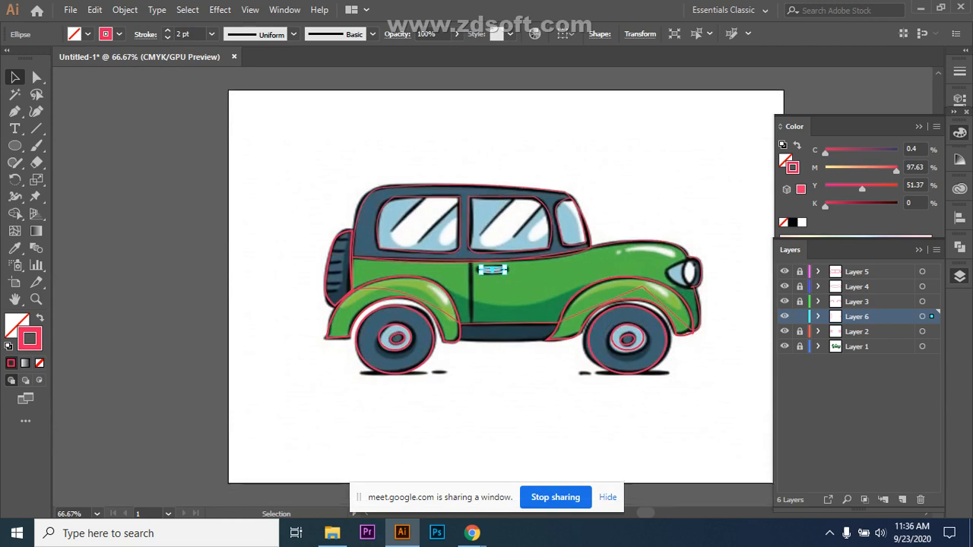
scroll(506, 278, down, 1)
key(ctrl+shift+a)
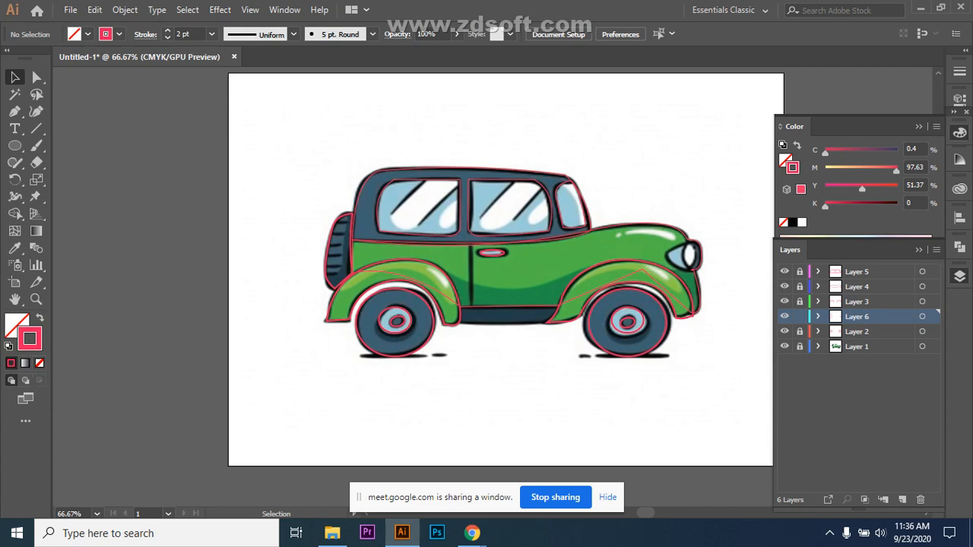
Step: Try to trace the light blue part of the headlight on Layer 6 with a curved Pen path
click(14, 111)
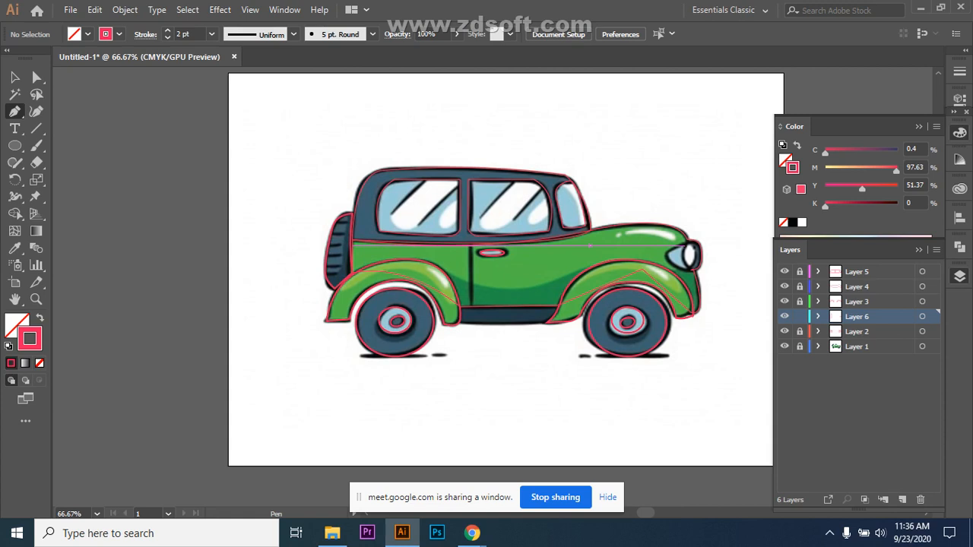
click(662, 250)
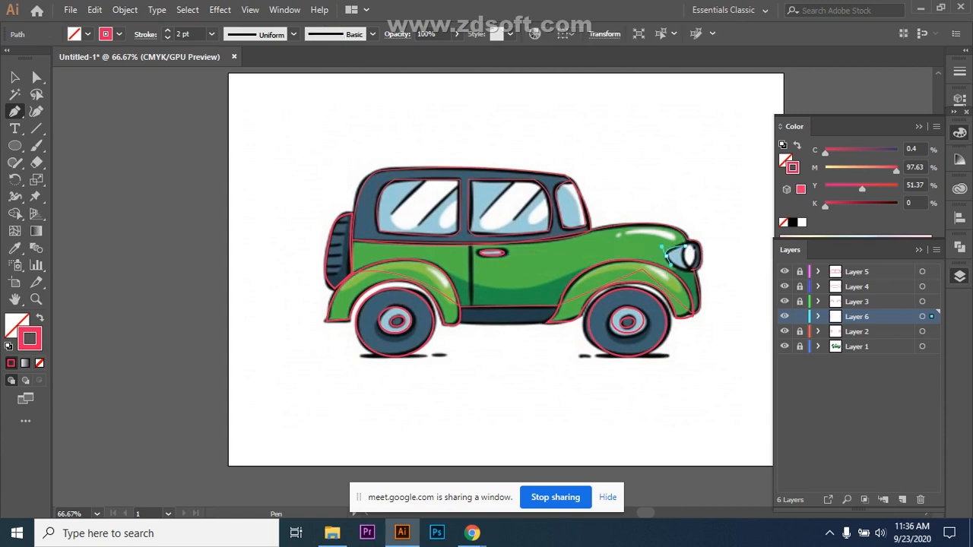
click(668, 253)
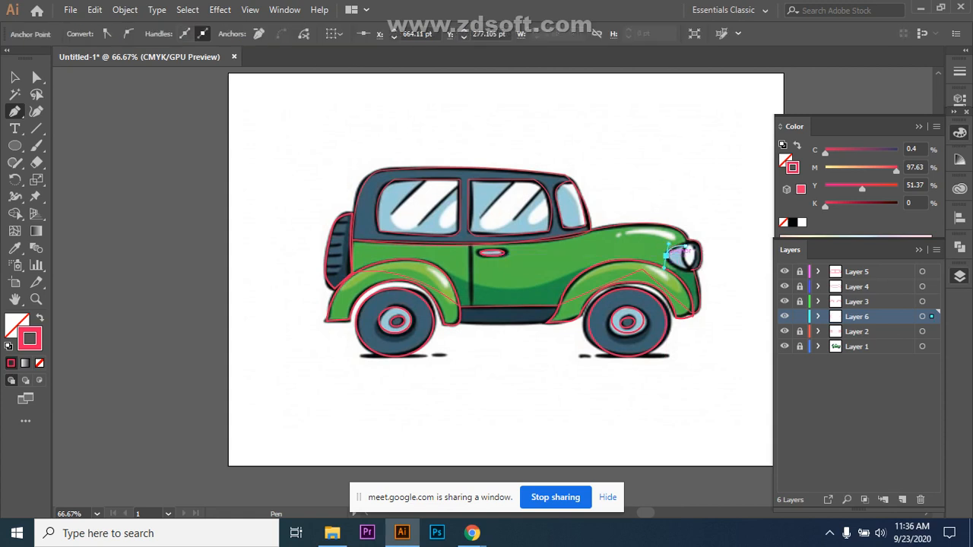
drag(668, 254, 688, 267)
drag(696, 269, 707, 240)
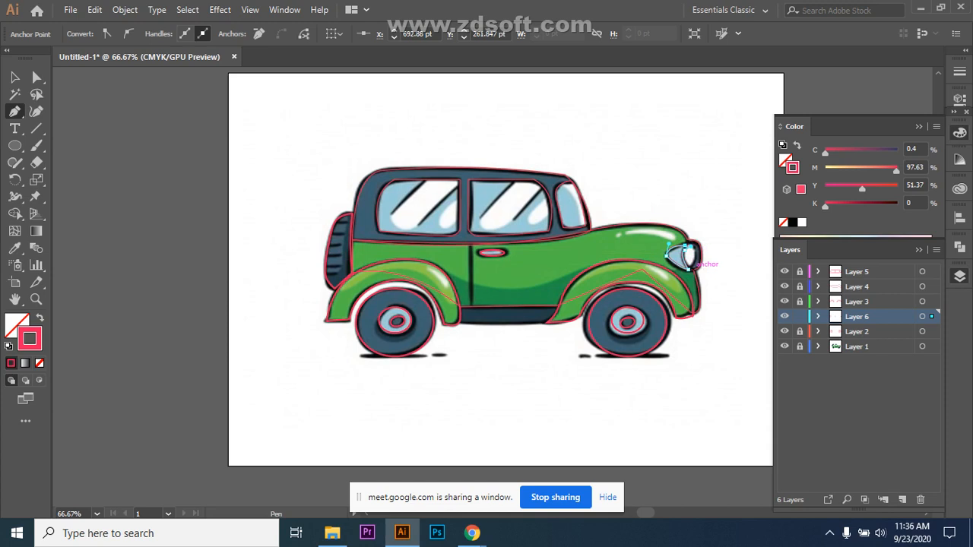
click(688, 269)
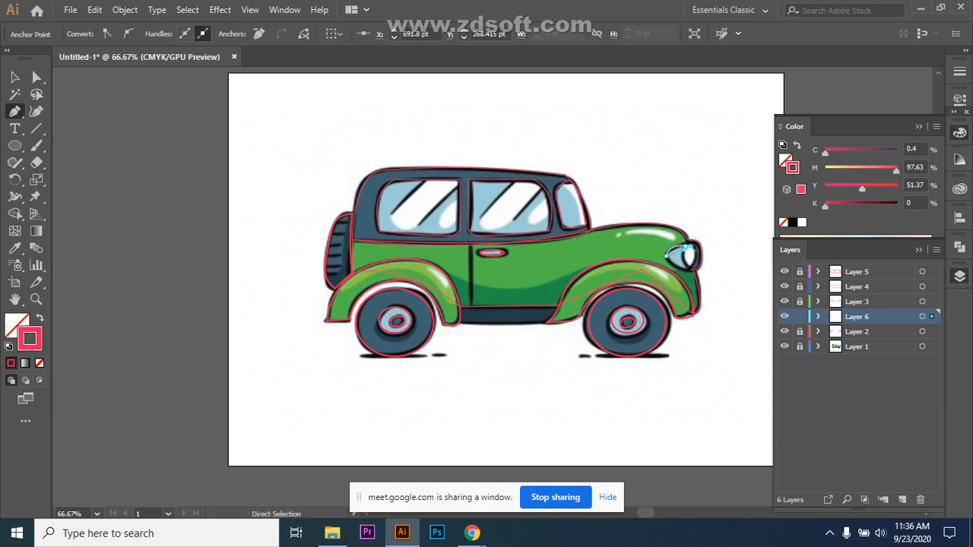
click(688, 269)
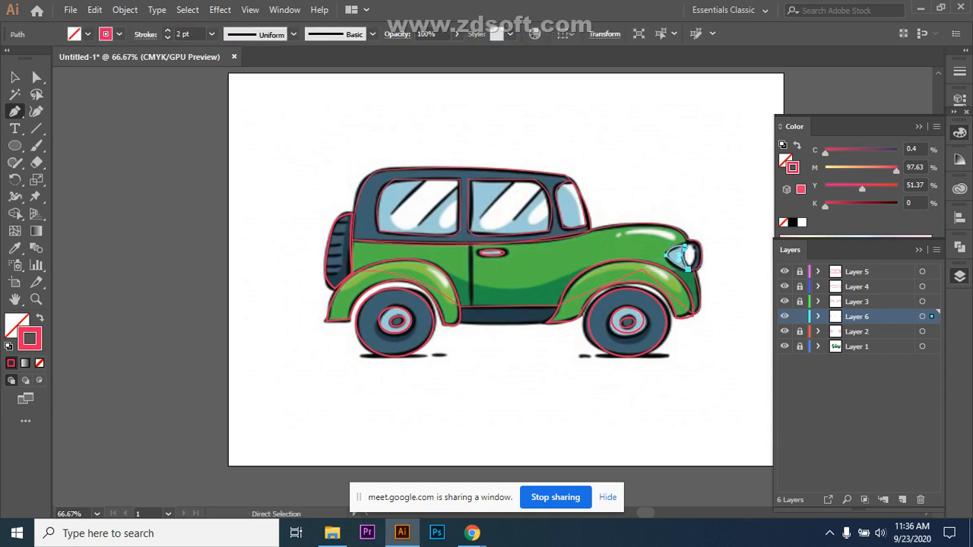
ctrl+click(687, 252)
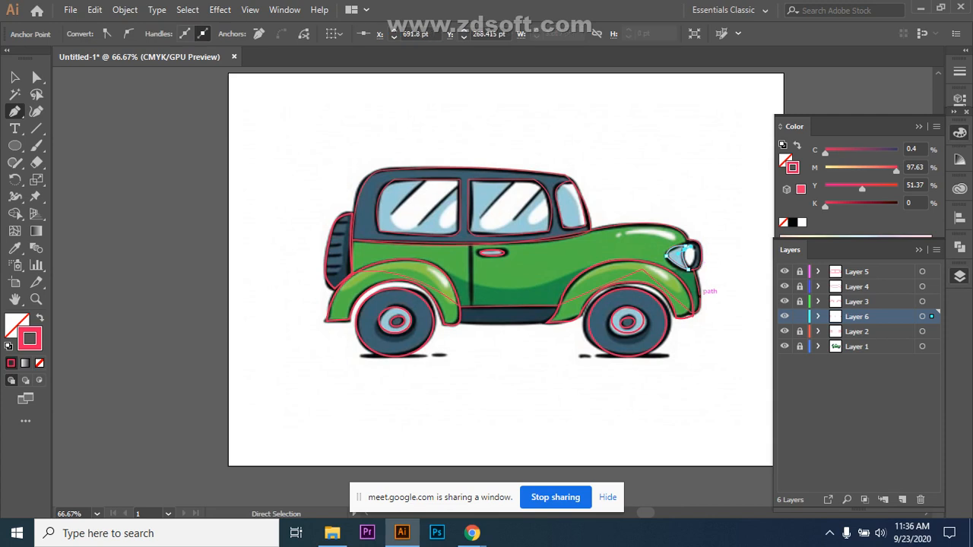
Step: Undo the headlight path's segments and leave nothing selected
key(ctrl+z)
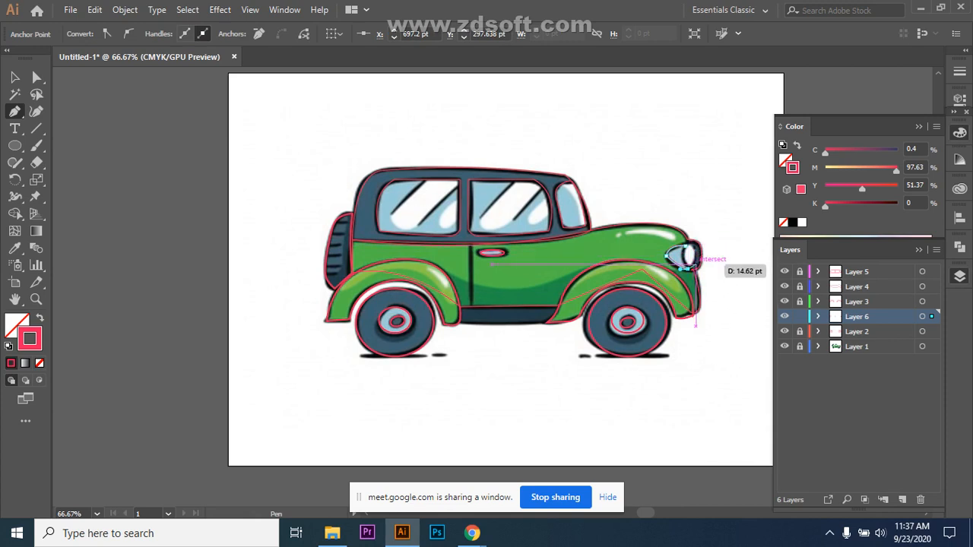
ctrl+click(667, 255)
key(ctrl+z)
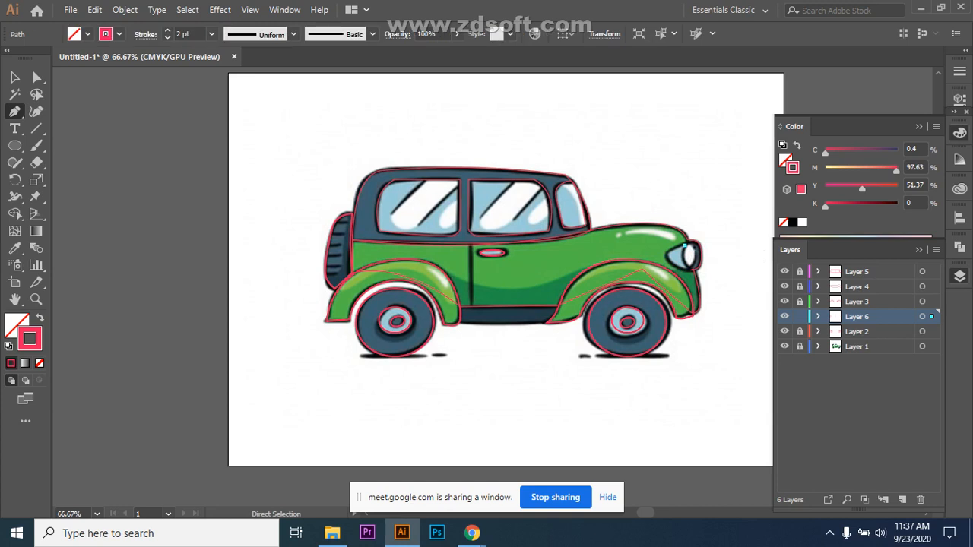
key(v)
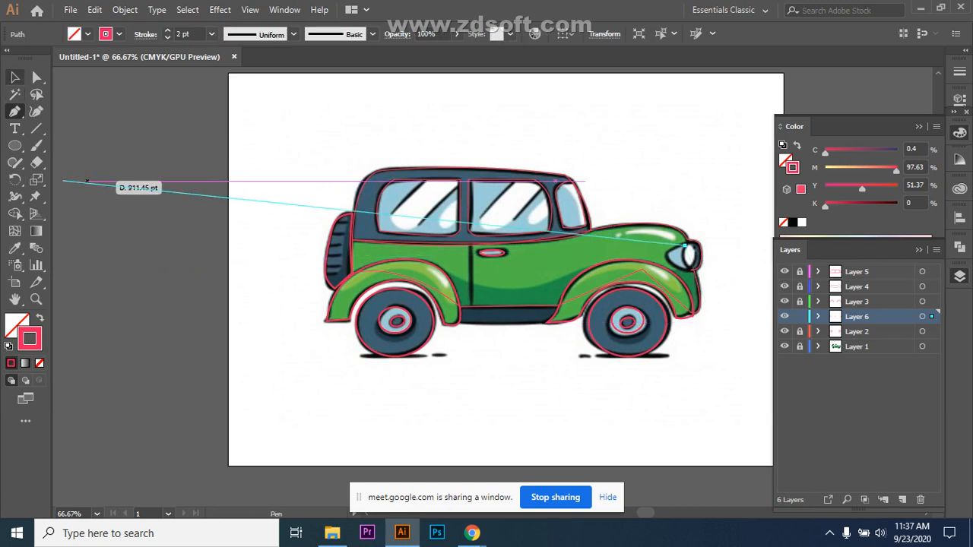
click(685, 245)
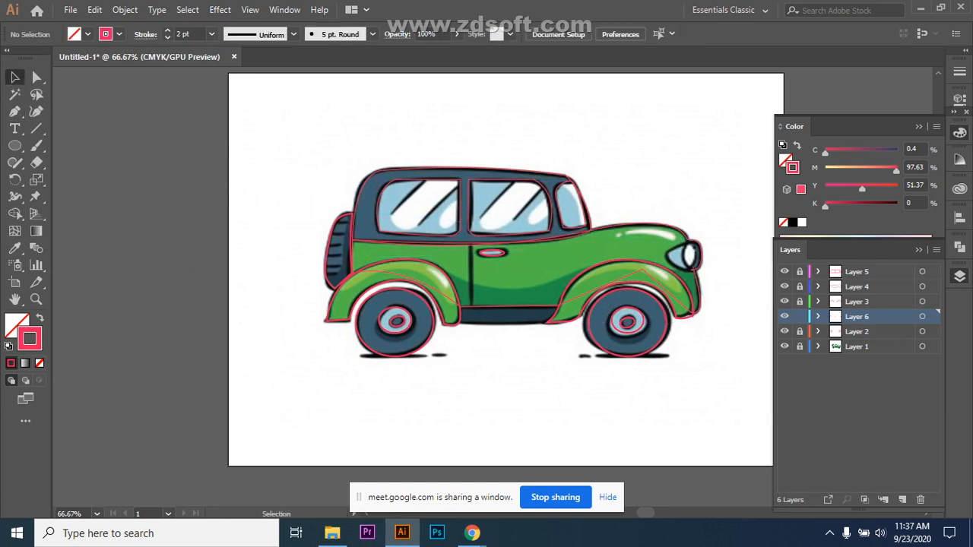
Step: Trace the light blue teardrop part of the headlight with a closed, curved Pen path on Layer 6
scroll(685, 245, down, 3)
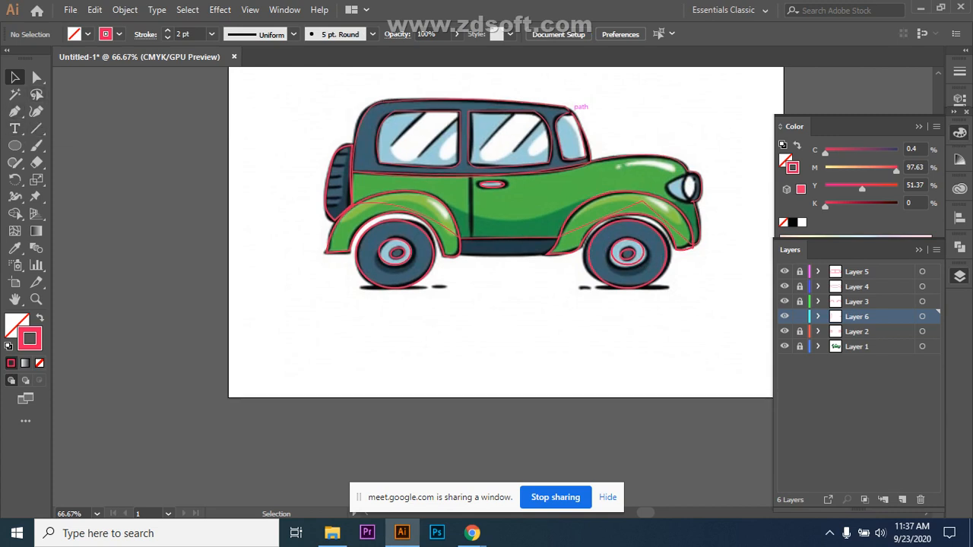
click(15, 111)
click(683, 178)
drag(667, 187, 670, 198)
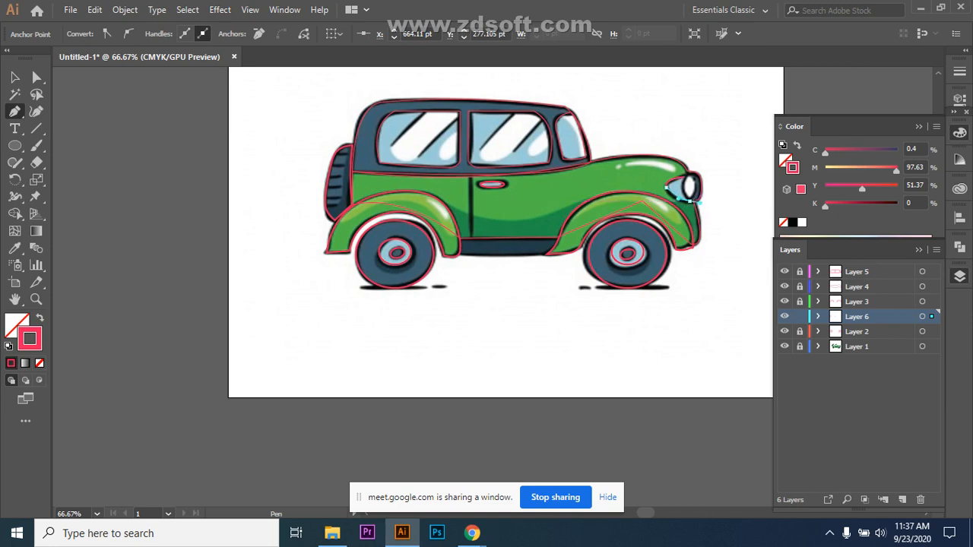
drag(701, 203, 702, 203)
click(690, 201)
click(666, 181)
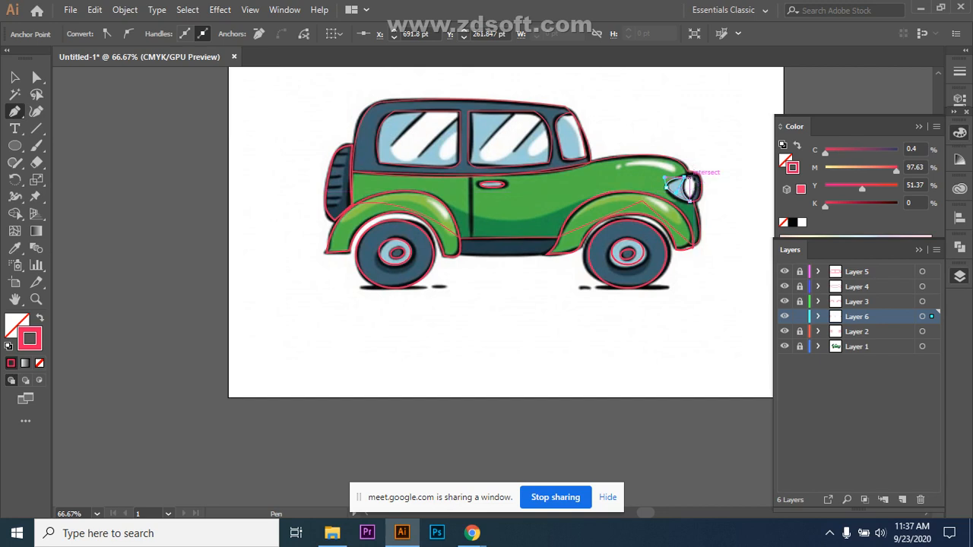
ctrl+click(689, 181)
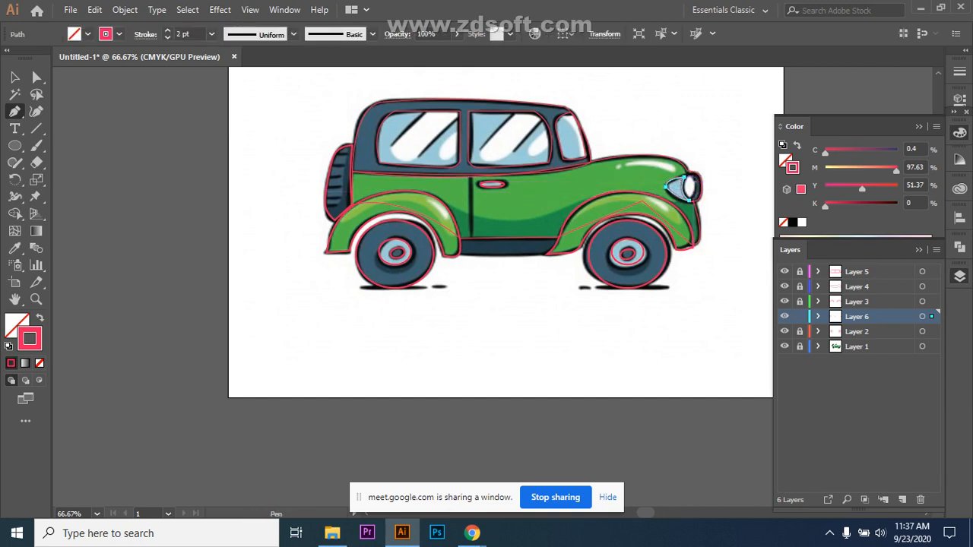
Step: Draw a narrow upright ellipse over the headlight's white lens and enlarge it to cover the whole lens
key(l)
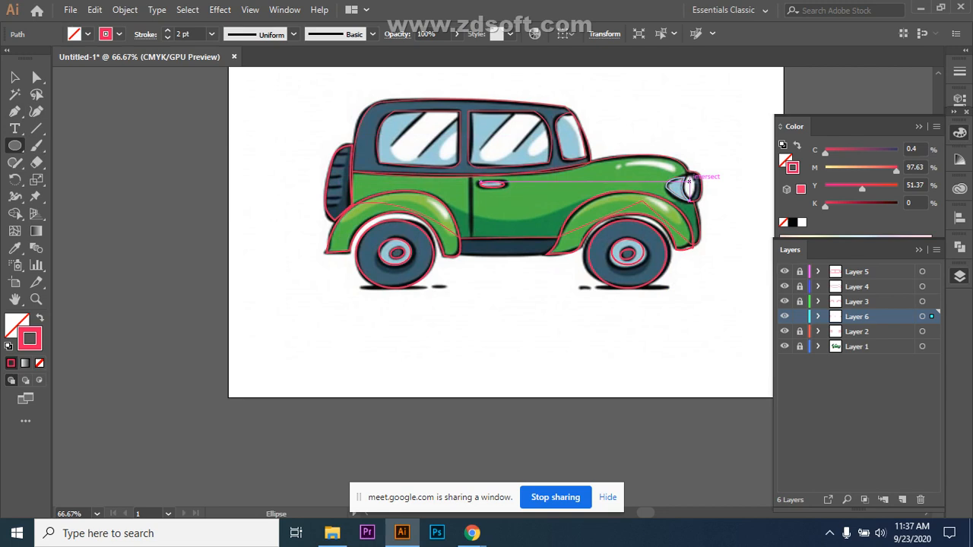
drag(688, 181, 695, 190)
key(ctrl+plus)
key(ctrl+plus)
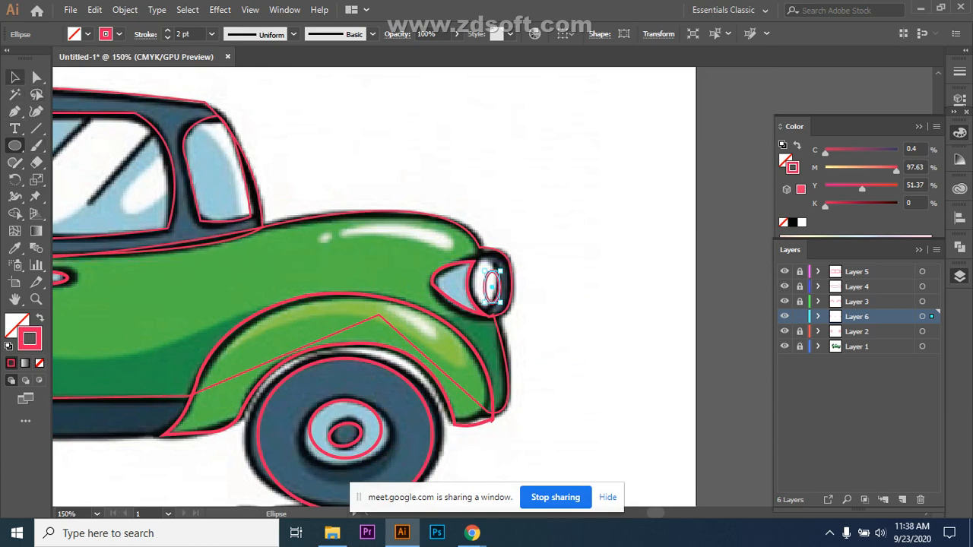
click(15, 76)
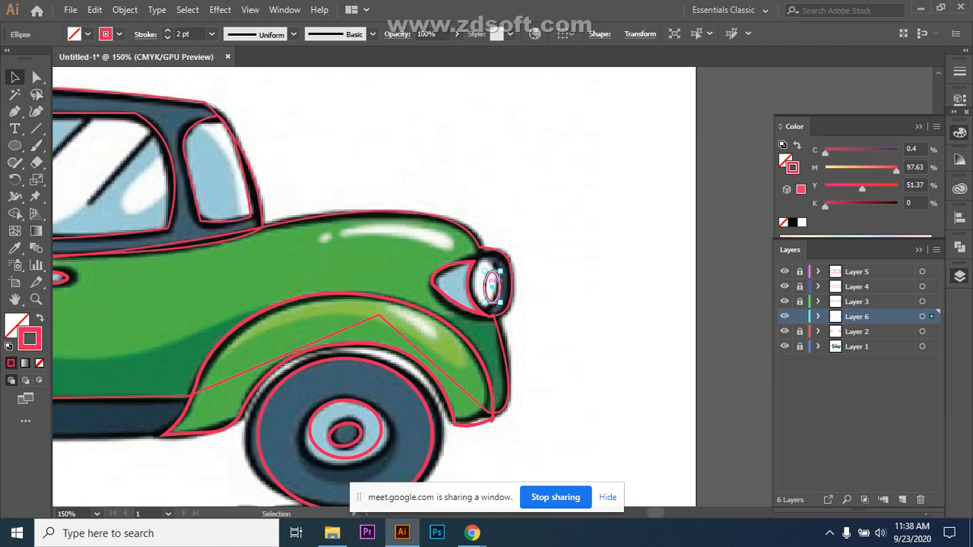
drag(492, 283, 496, 260)
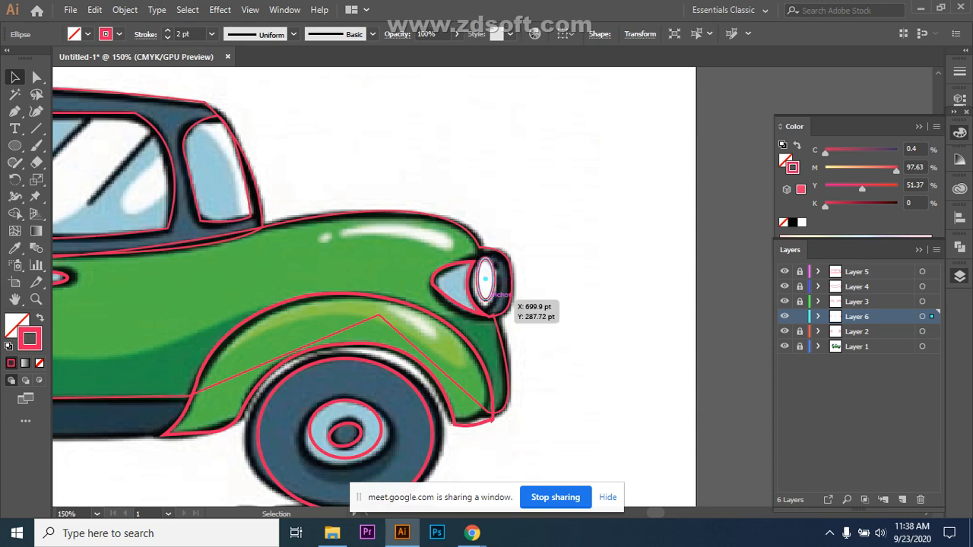
mouse_move(495, 301)
mouse_down()
mouse_move(501, 308)
mouse_move(492, 289)
mouse_up()
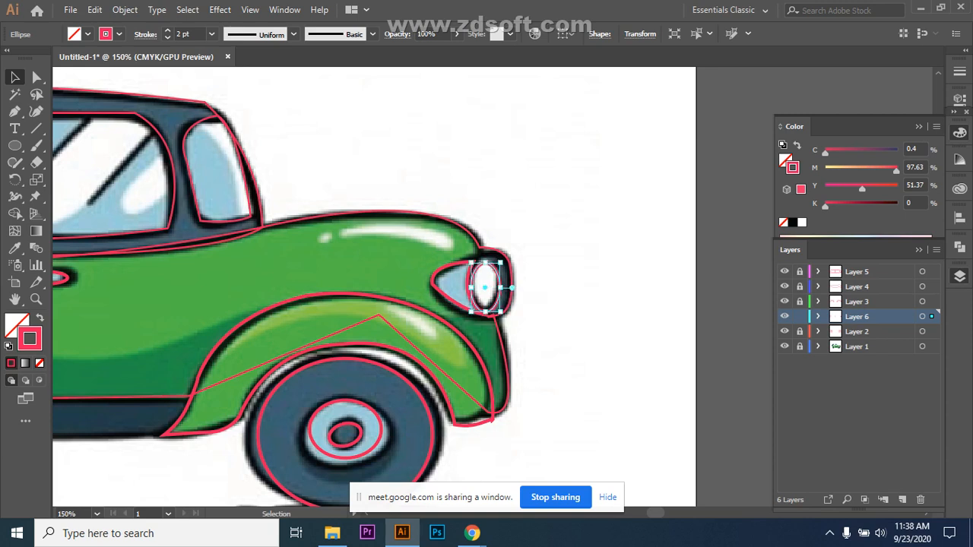
Step: Nudge the headlight ellipse slightly toward the car's rear and upward to align it with the lens, and deselect it
click(544, 283)
click(485, 263)
key(Left)
key(Left)
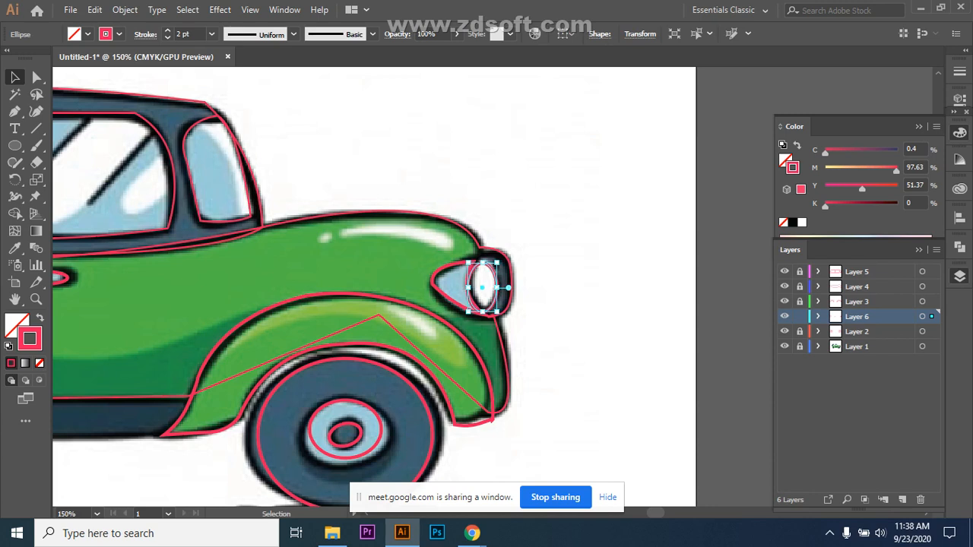
key(Up)
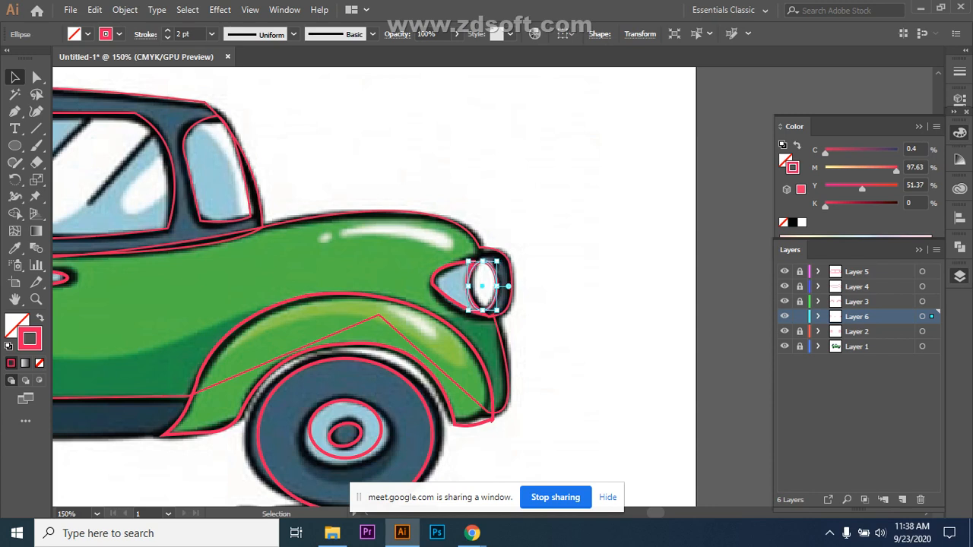
key(ctrl+shift+a)
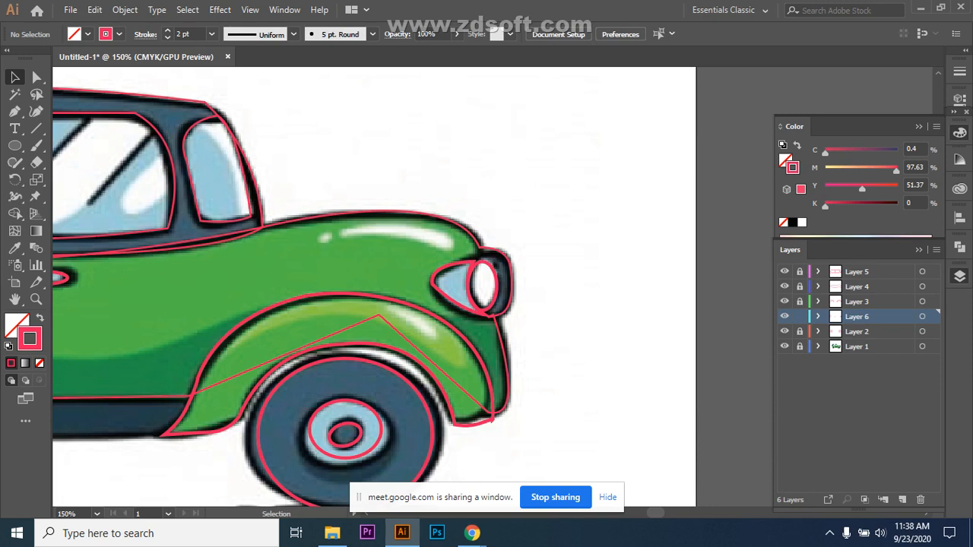
click(503, 283)
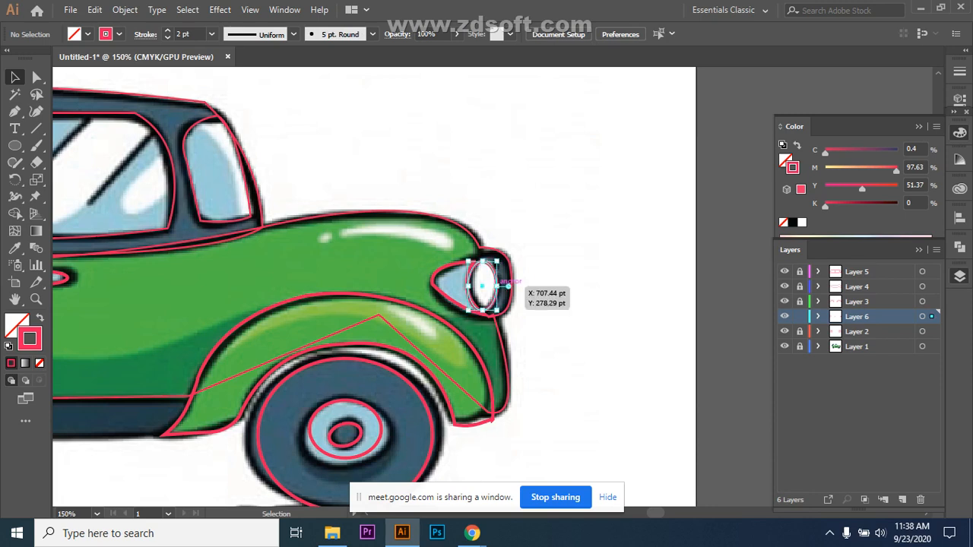
key(Left)
key(ctrl+shift+a)
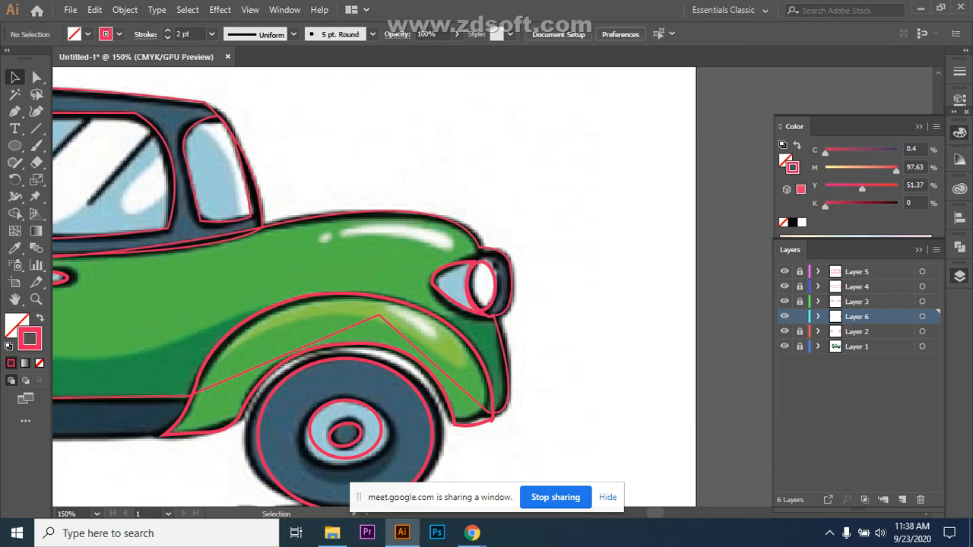
Step: Lock Layer 6 along with the other layers and make Layer 2 the active layer
scroll(304, 289, down, 3)
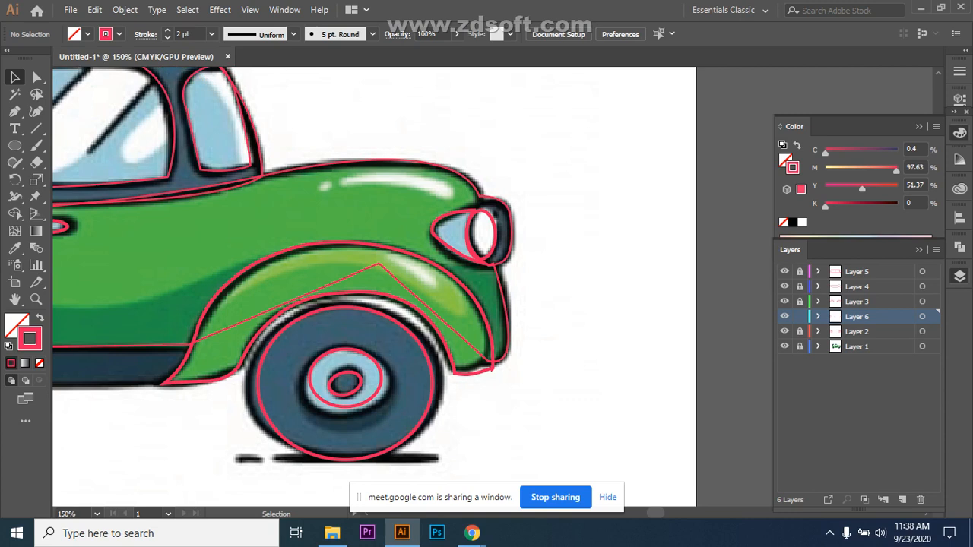
key(ctrl+minus)
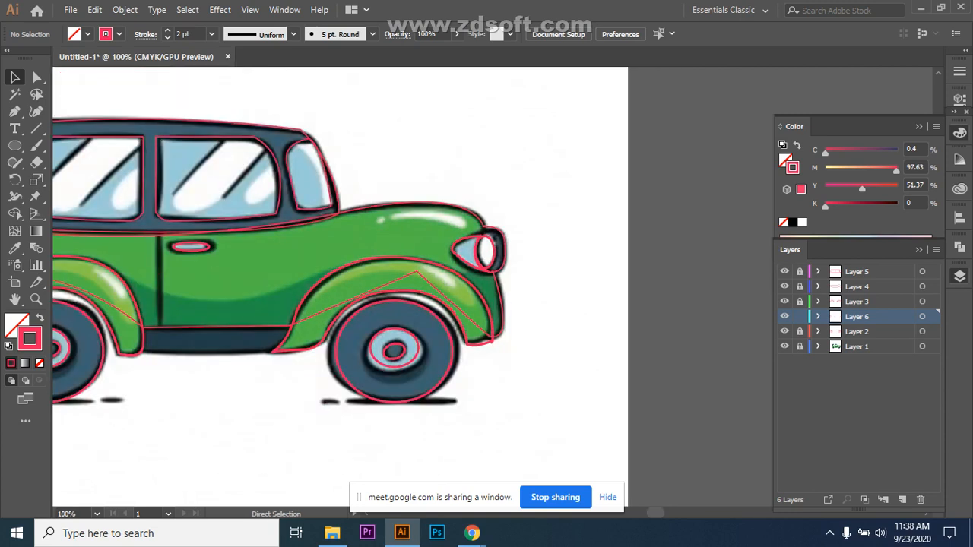
key(ctrl+minus)
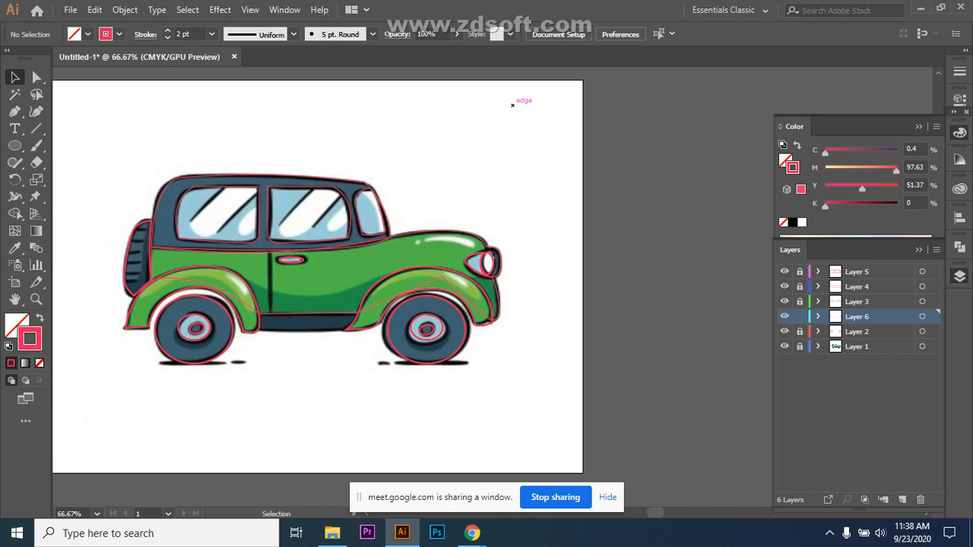
click(862, 273)
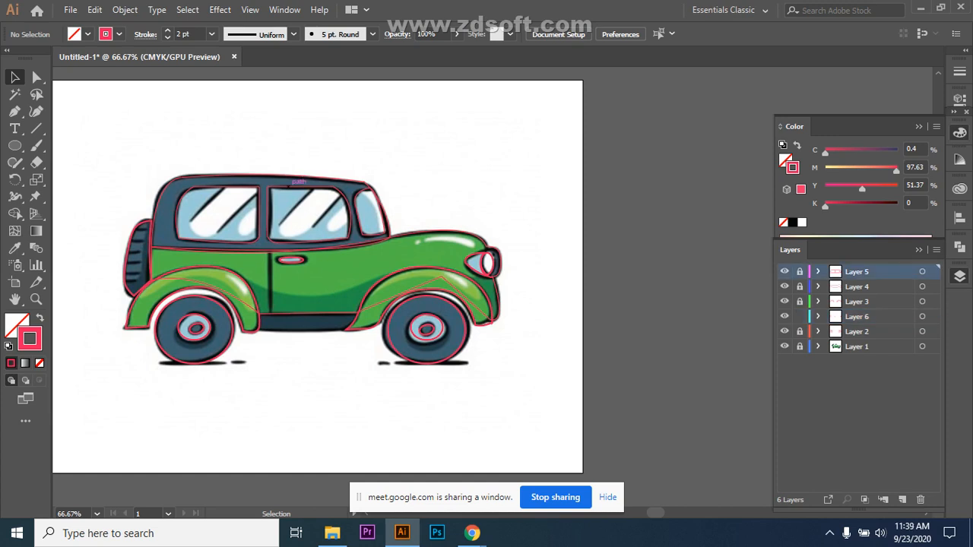
click(863, 331)
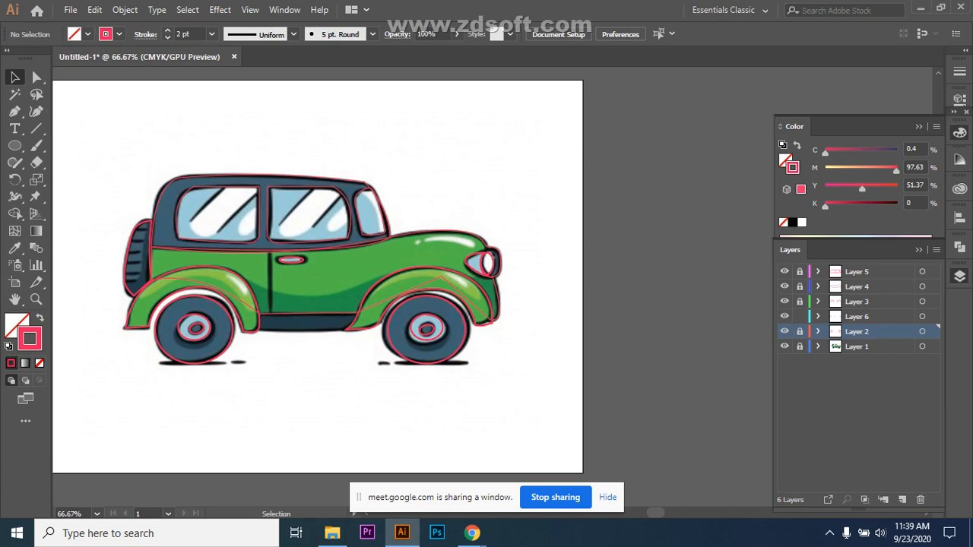
click(800, 331)
click(800, 302)
click(800, 316)
click(800, 302)
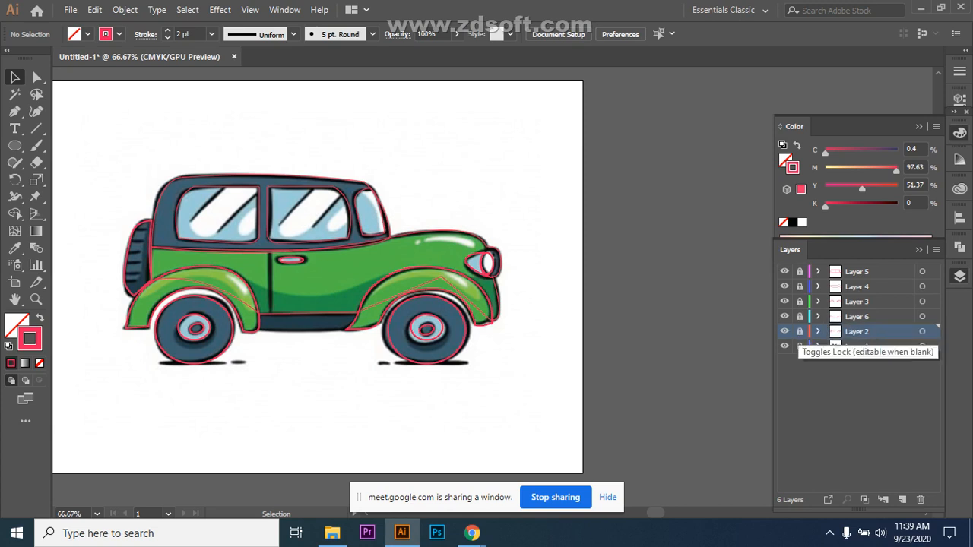
Step: Examine which paths and ellipses are contained in Layer 3, Layer 4 and Layer 2
click(819, 302)
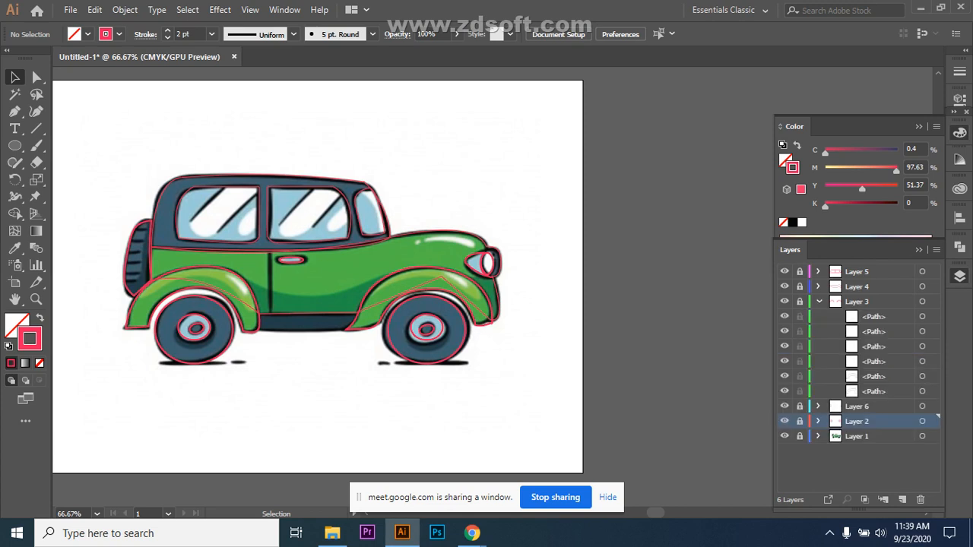
click(819, 302)
click(818, 287)
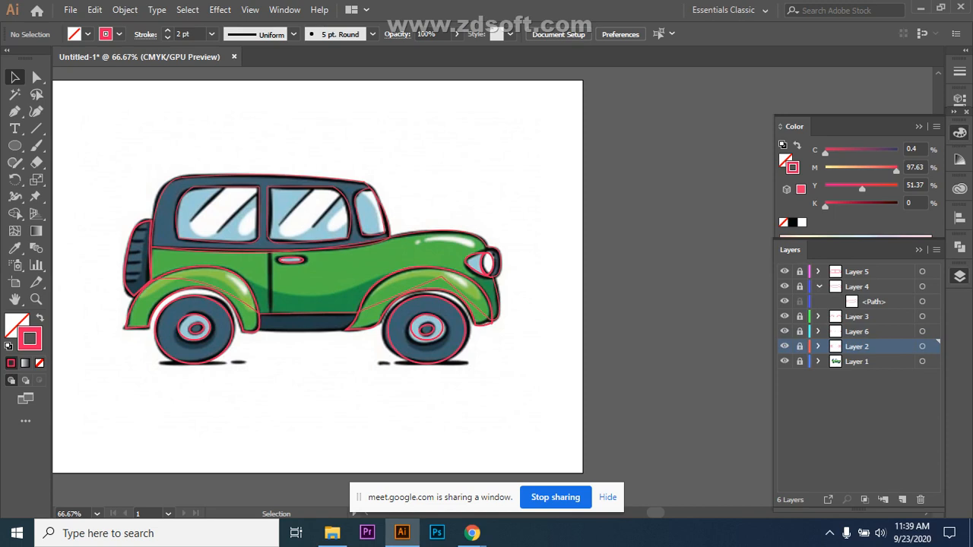
click(819, 347)
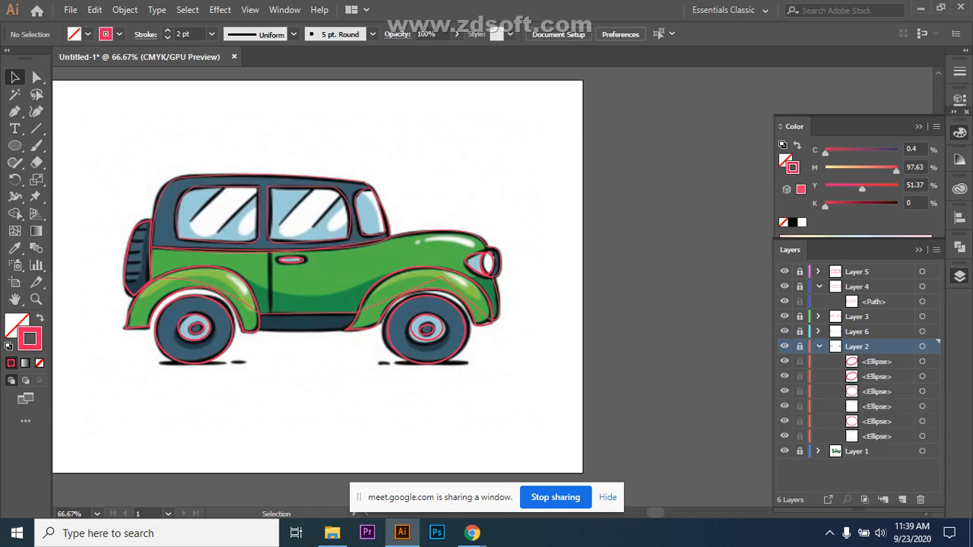
click(819, 347)
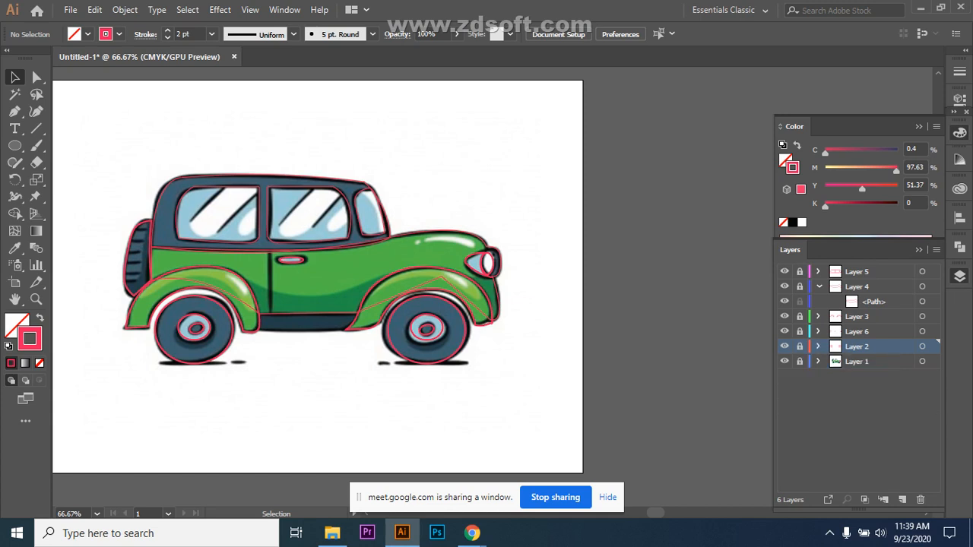
Step: Examine which paths and ellipses are contained in Layer 6, Layer 3 and Layer 5
click(818, 332)
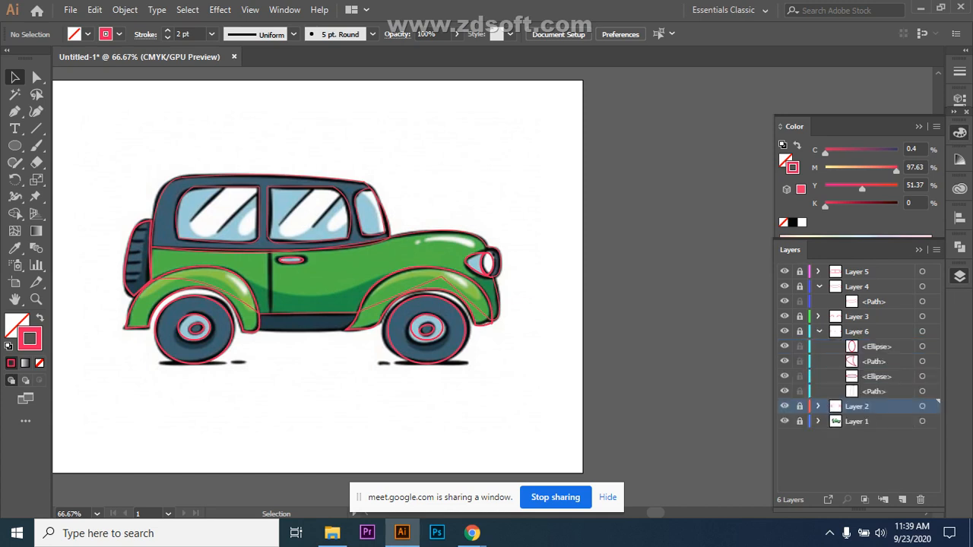
click(818, 331)
click(818, 316)
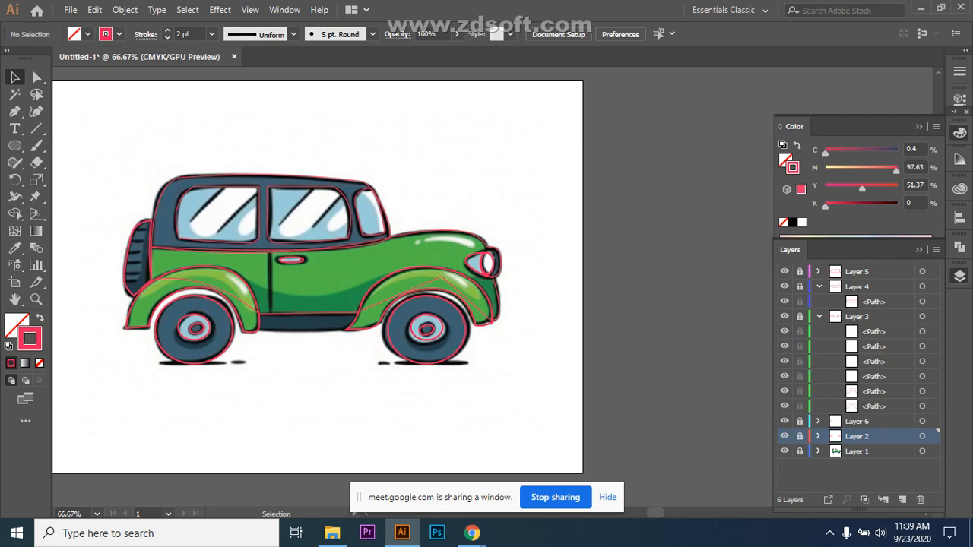
click(819, 317)
click(818, 272)
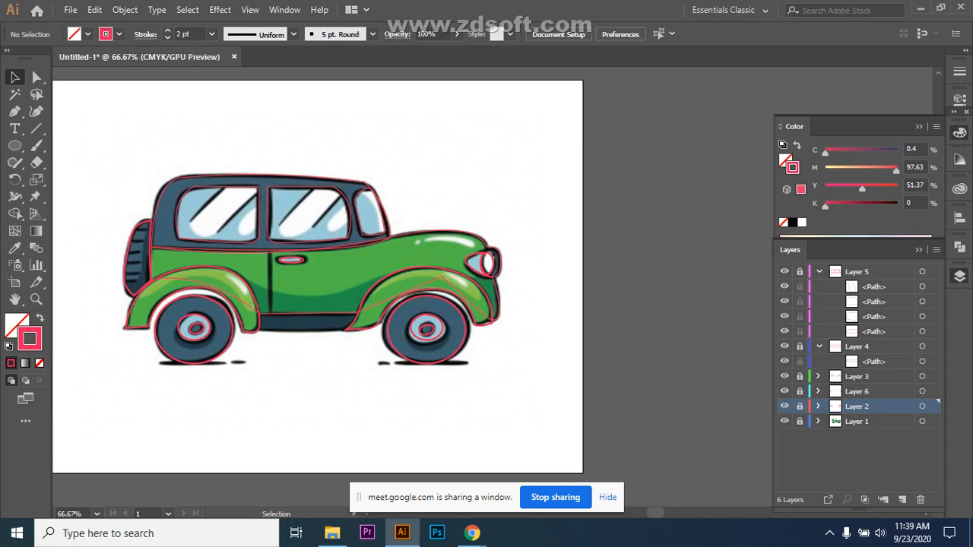
click(819, 271)
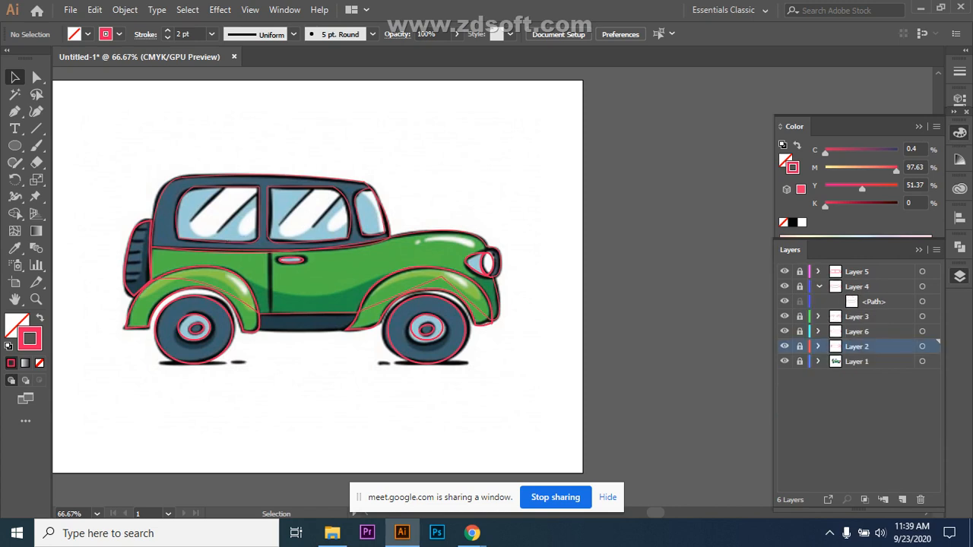
Step: Unlock Layer 5 and select the outline of the car's cabin surrounding the windows
click(800, 272)
click(277, 216)
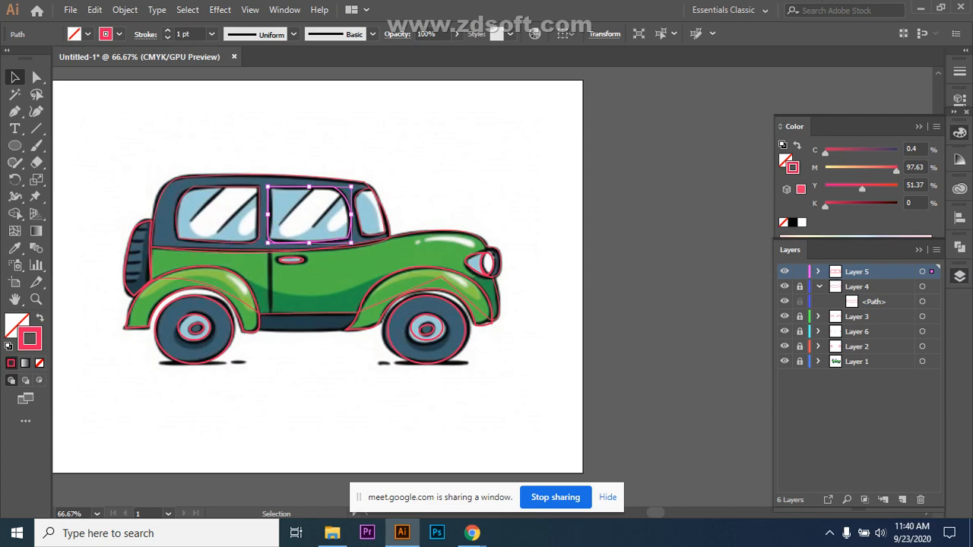
click(228, 251)
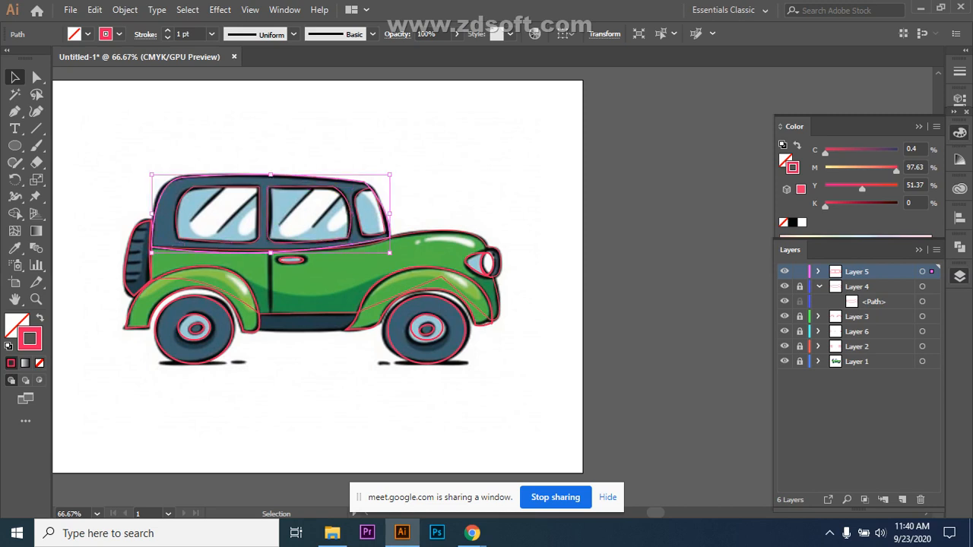
Step: Try filling the cabin outline with the dark blue sampled from the car's rear pillar using the Eyedropper, and undo the fill
click(15, 326)
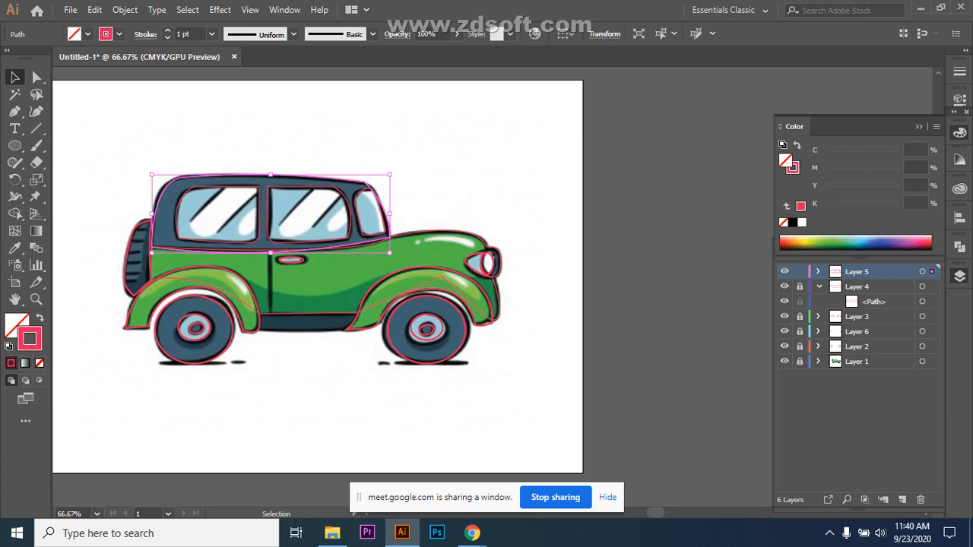
click(14, 249)
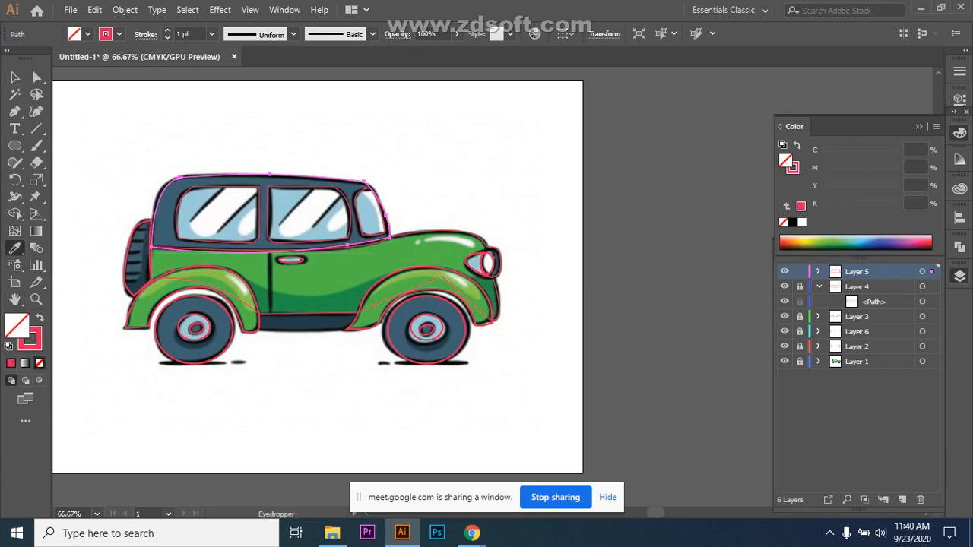
click(166, 222)
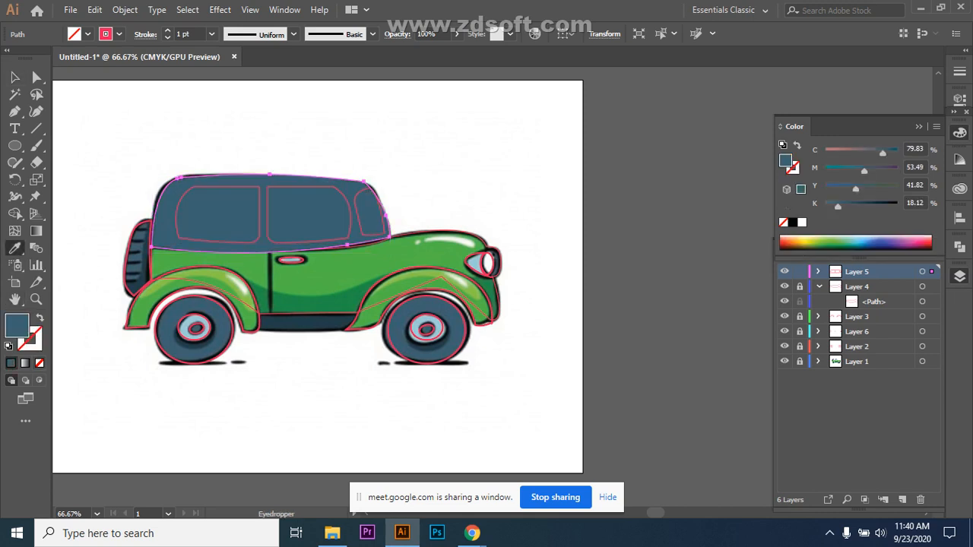
key(ctrl+z)
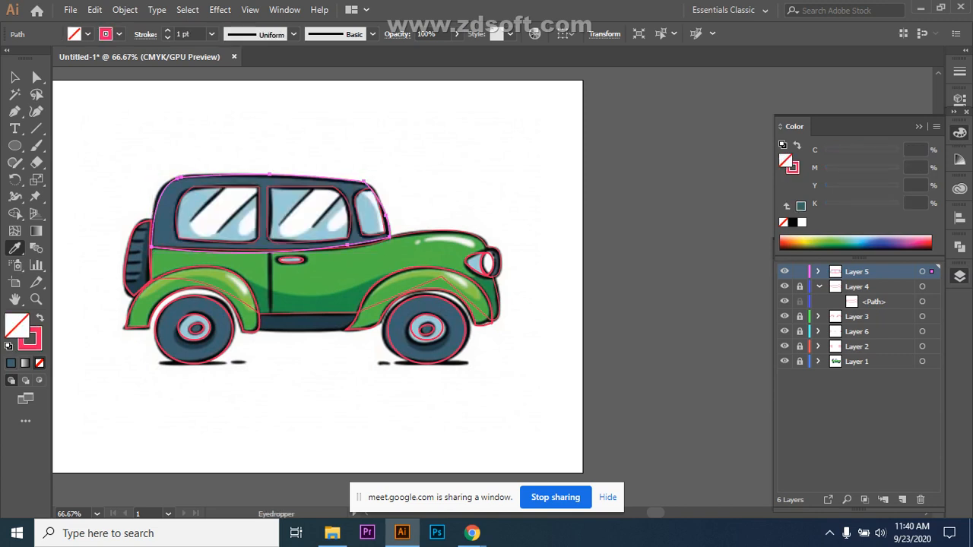
Step: Restore the slate-blue fill on the car's cabin shape and send it to the back behind the window outlines
key(ctrl+shift+z)
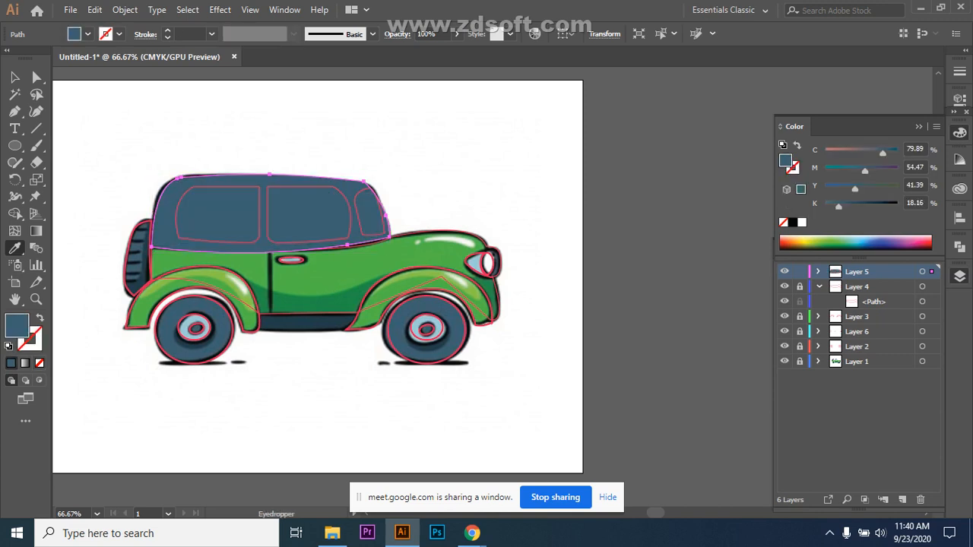
key(v)
right_click(162, 223)
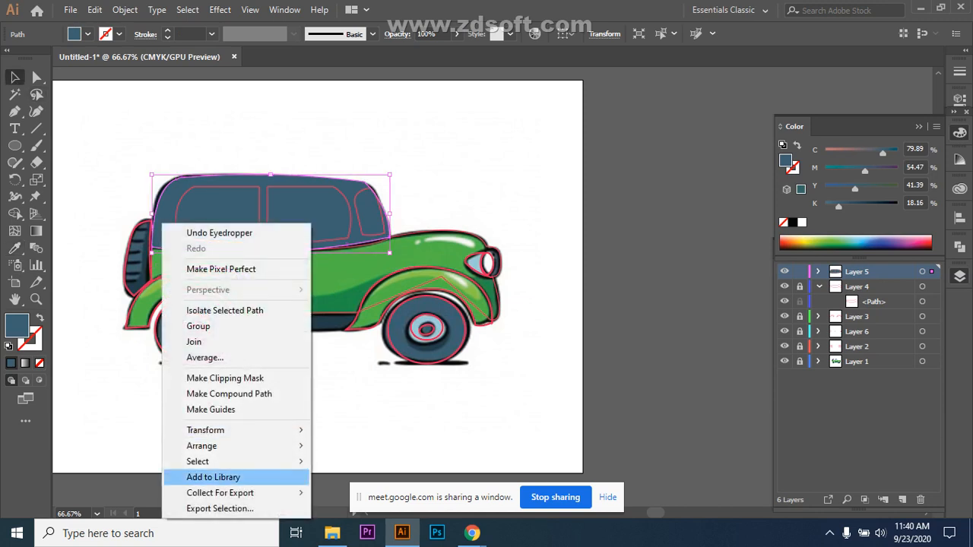
mouse_move(251, 447)
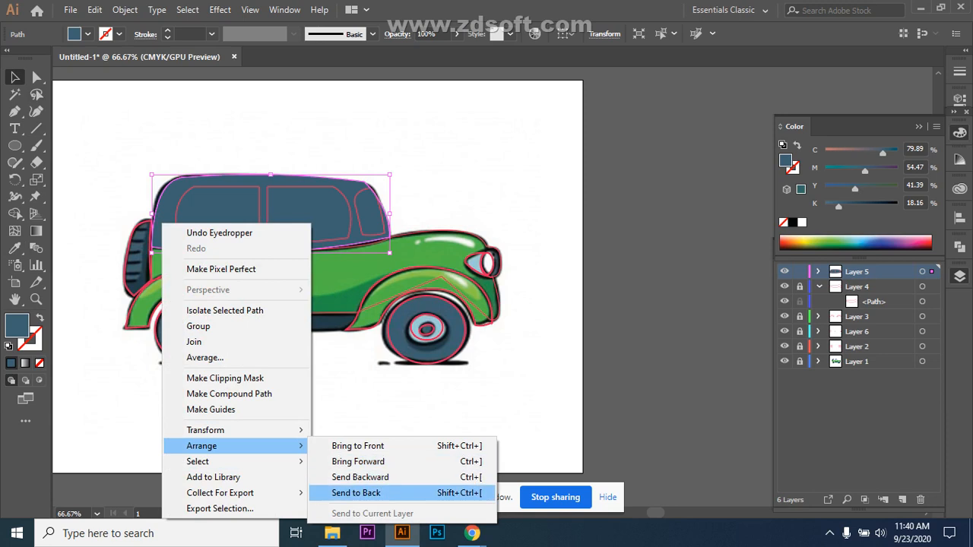
click(357, 493)
click(251, 414)
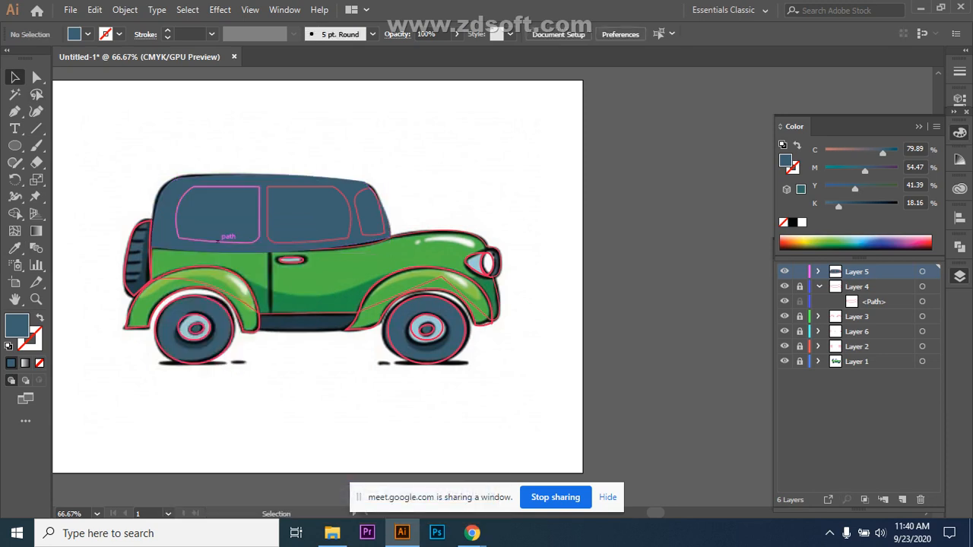
Step: Fill the car's rear side window with a light blue colour
click(219, 242)
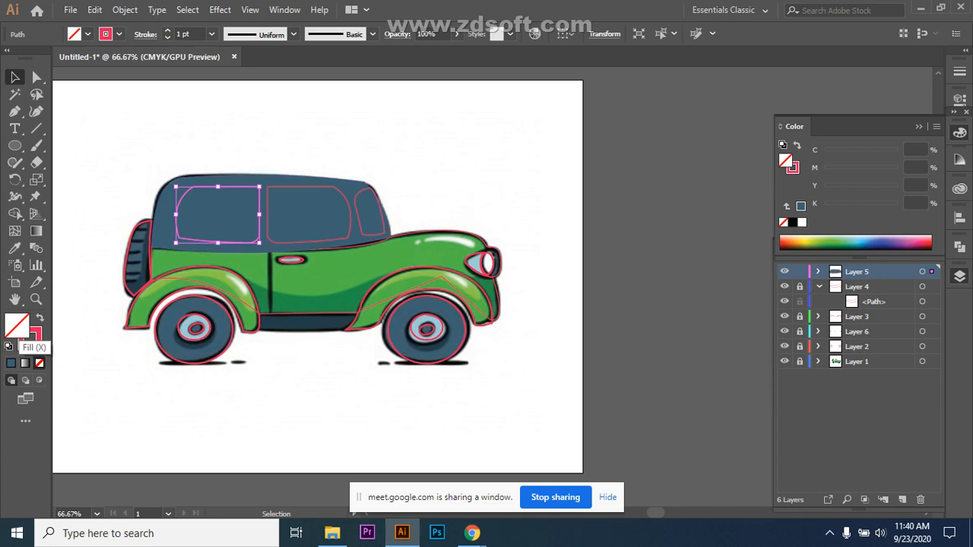
double_click(16, 327)
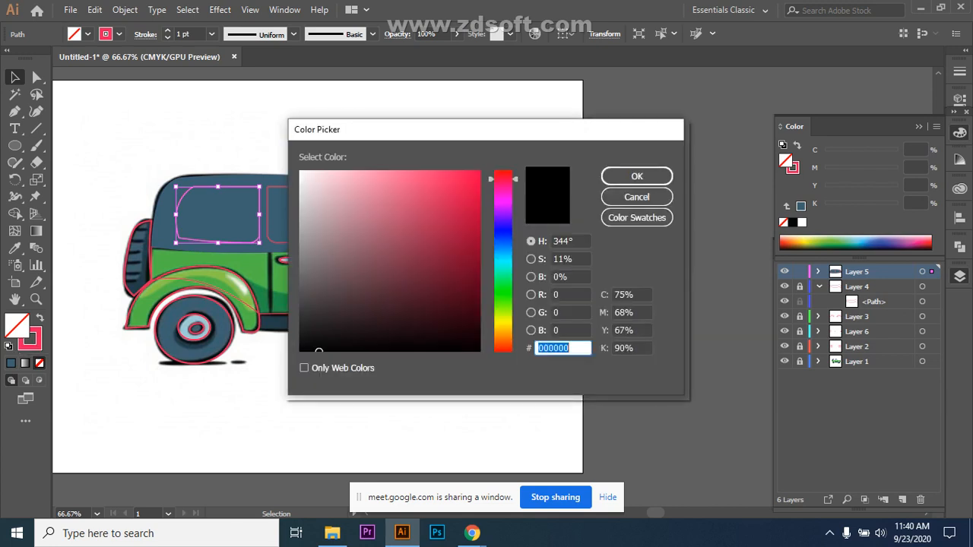
mouse_move(503, 178)
mouse_down()
mouse_move(503, 282)
mouse_move(503, 257)
mouse_up()
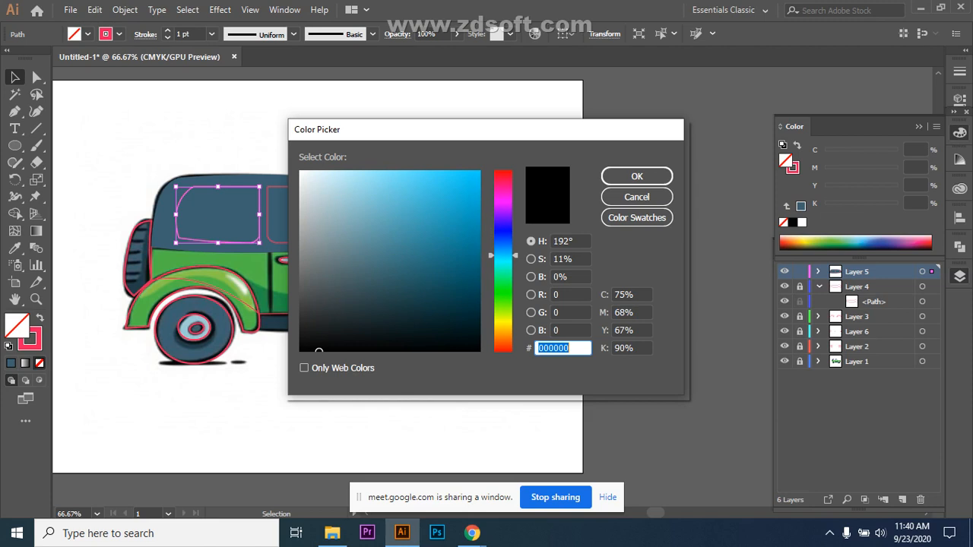
click(337, 190)
click(637, 176)
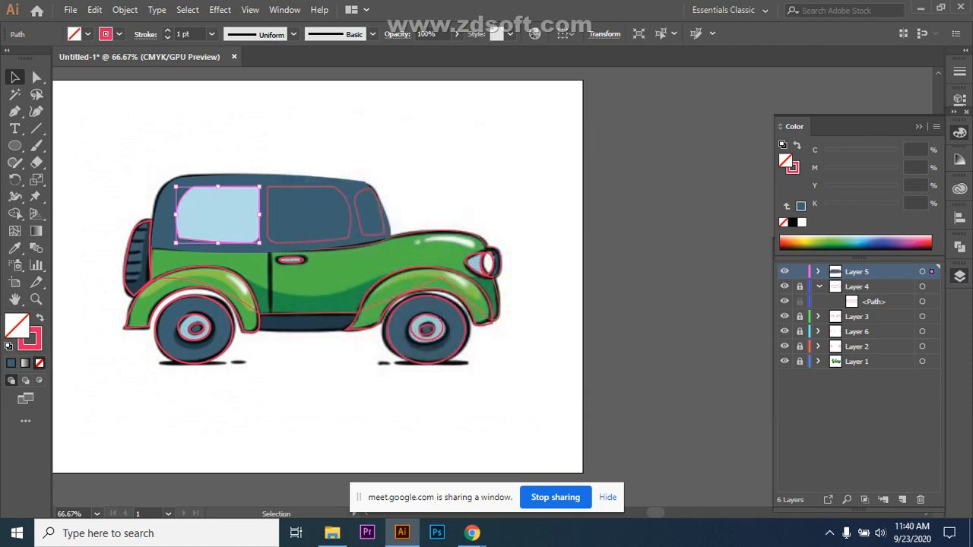
click(543, 246)
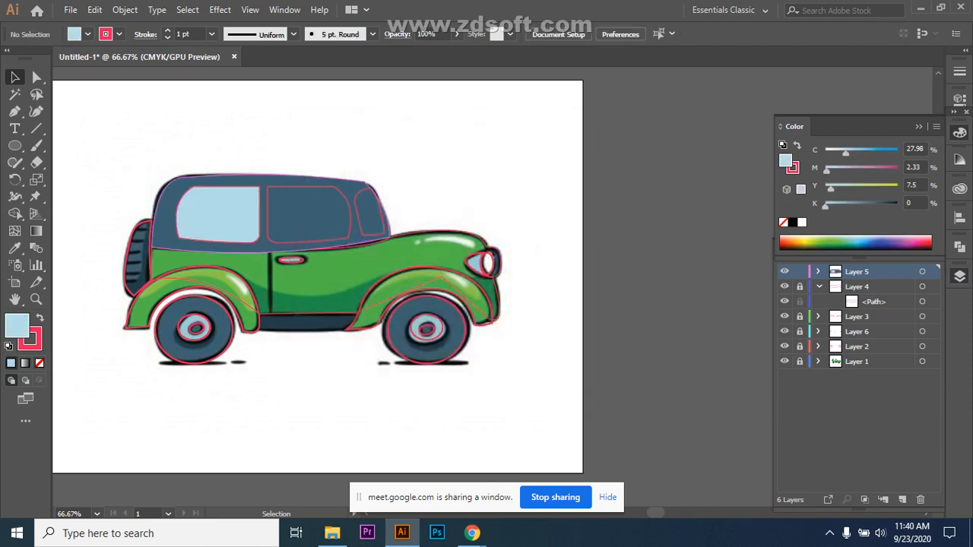
Step: Copy the light blue fill onto the middle window and the small front window with the Eyedropper
click(352, 234)
key(i)
click(217, 214)
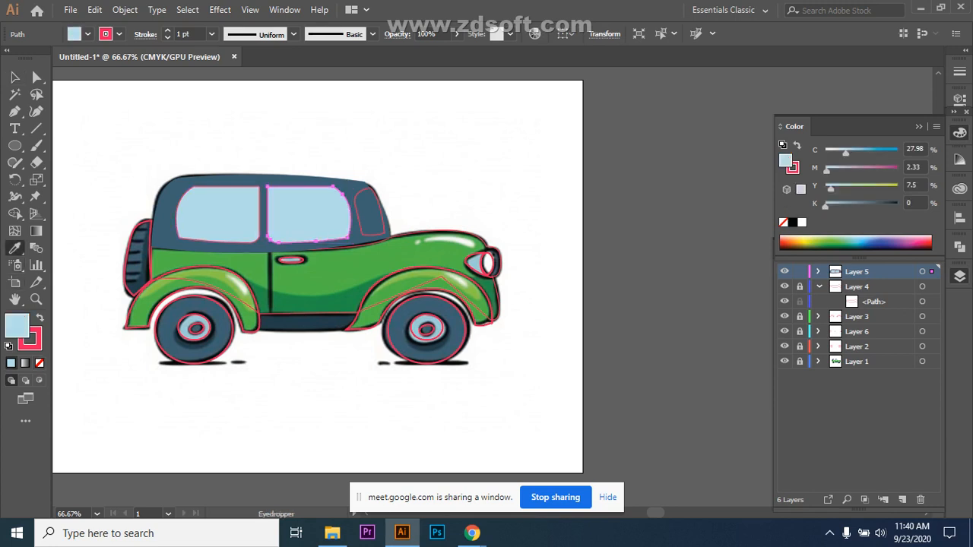
click(17, 76)
click(370, 214)
key(i)
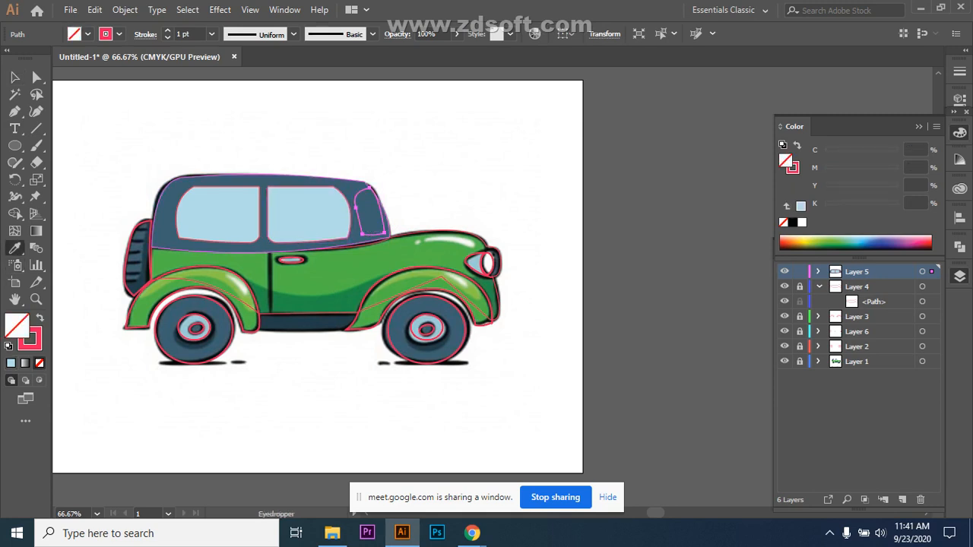
click(331, 218)
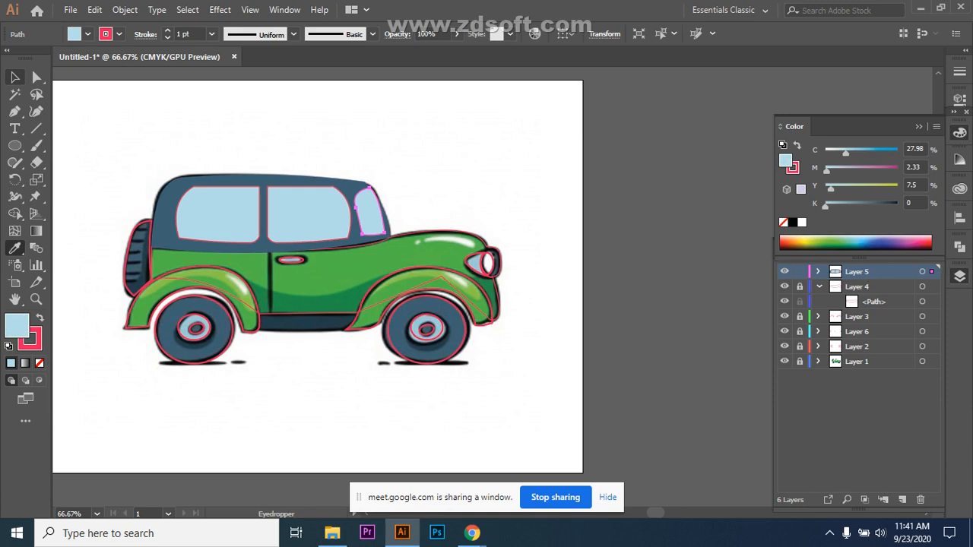
key(v)
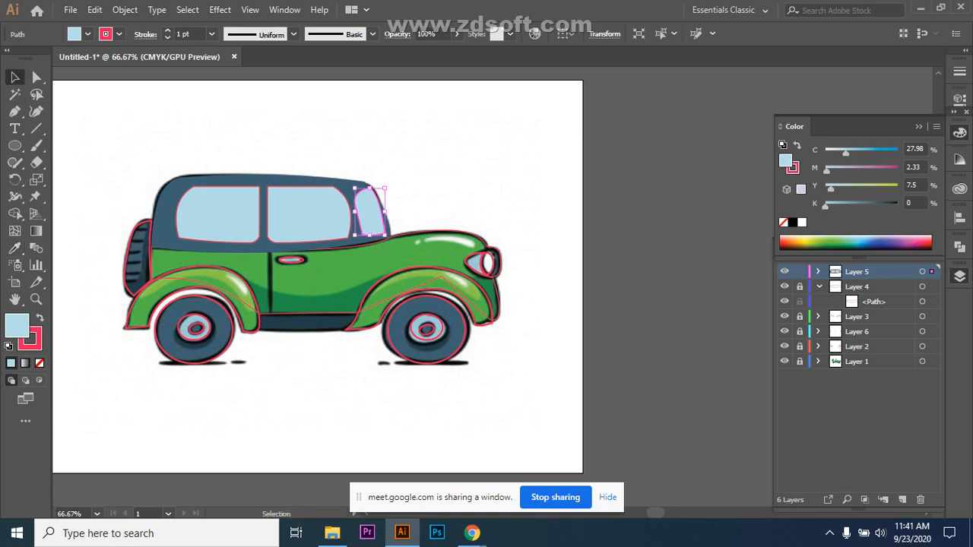
click(327, 140)
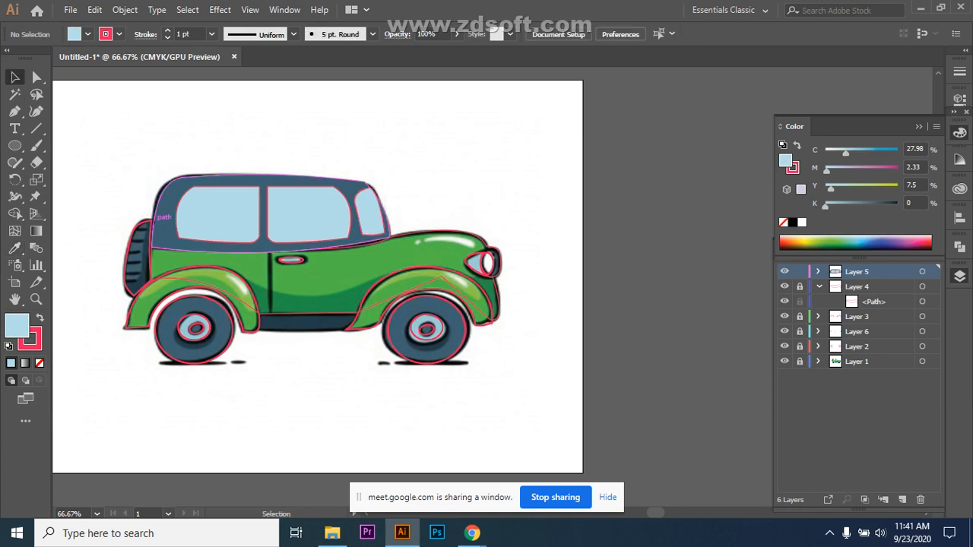
Step: Give the cabin shape a 3 pt near-black stroke in colour 070002
click(155, 214)
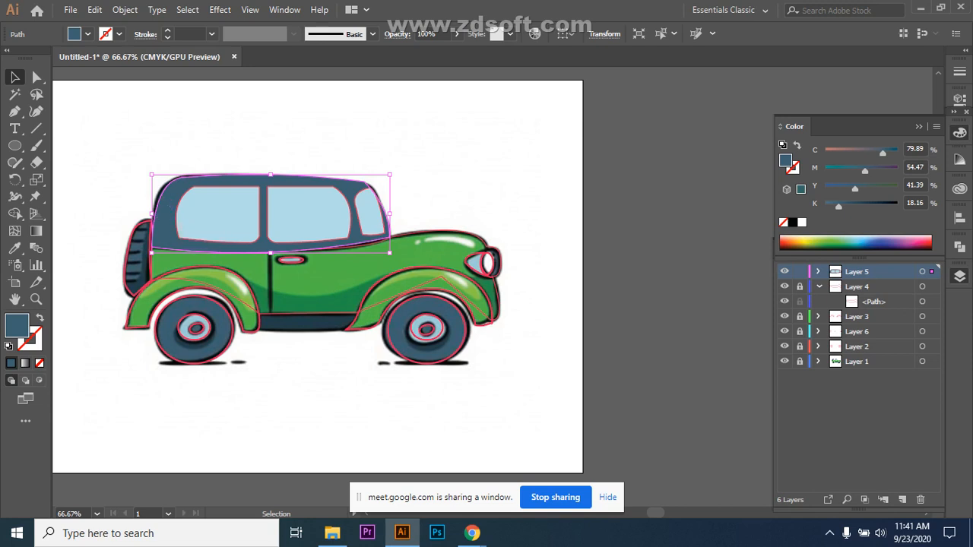
click(212, 33)
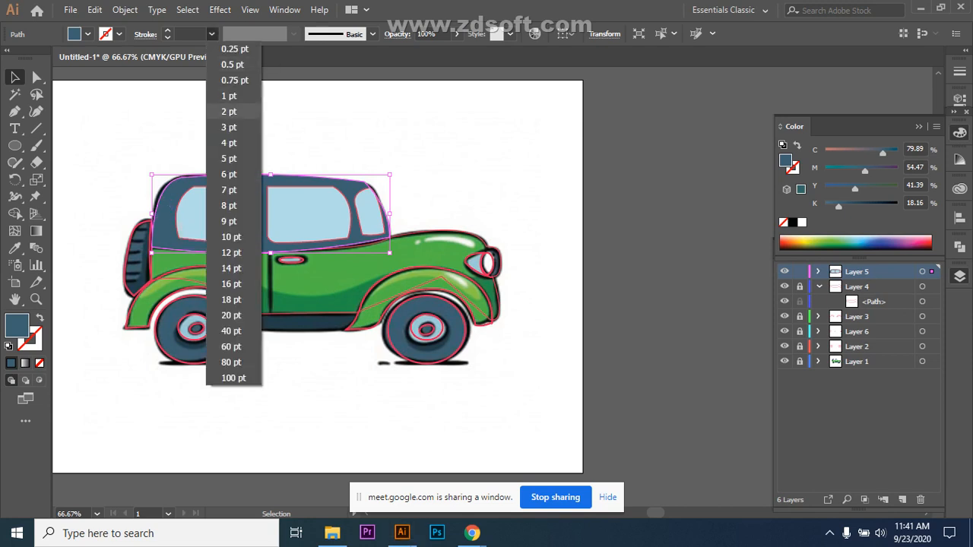
click(228, 154)
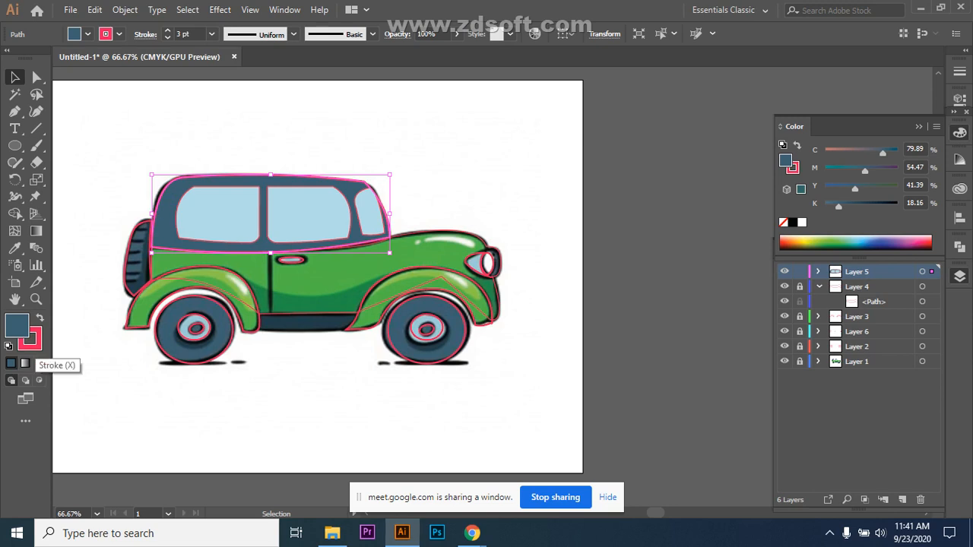
double_click(29, 338)
click(467, 348)
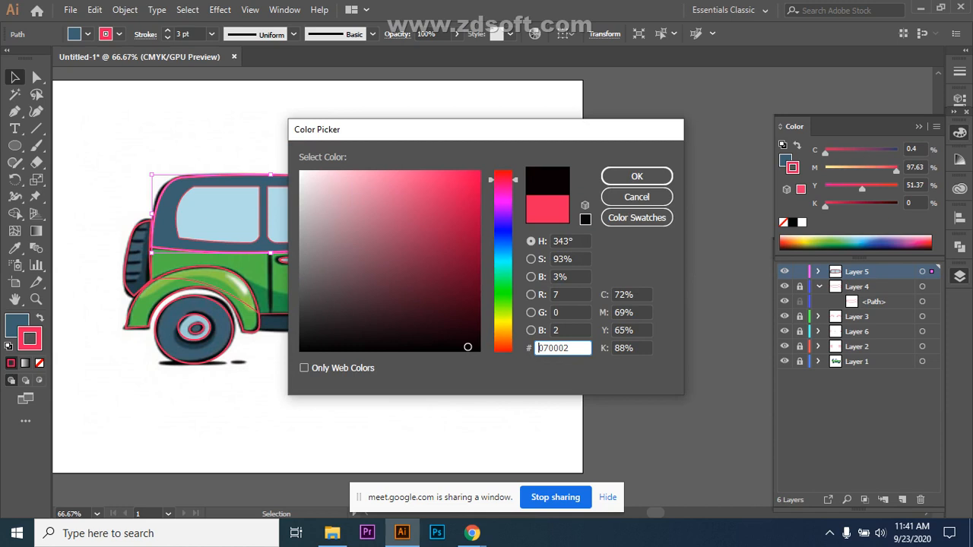
click(637, 177)
click(637, 176)
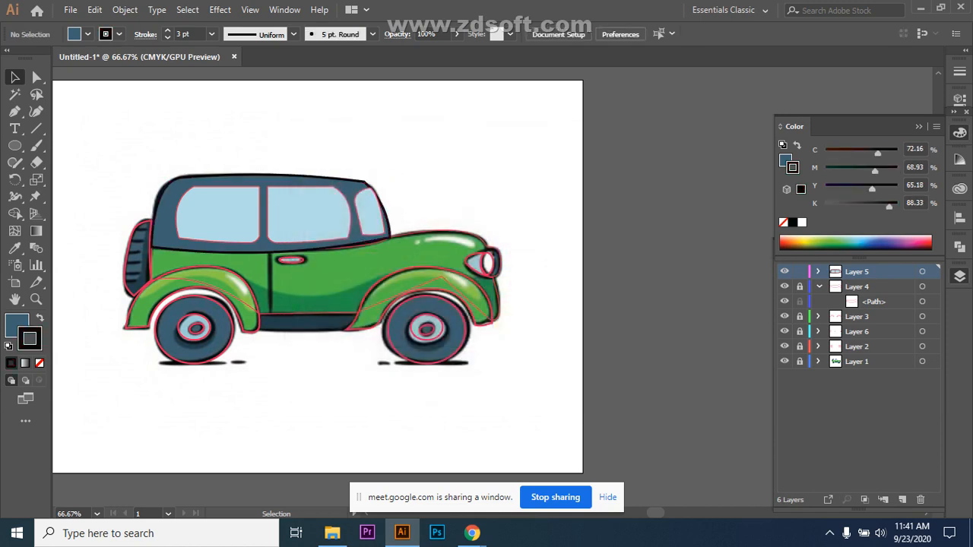
Step: Try to copy the cabin's outline style onto the rear side window with the Eyedropper
click(217, 242)
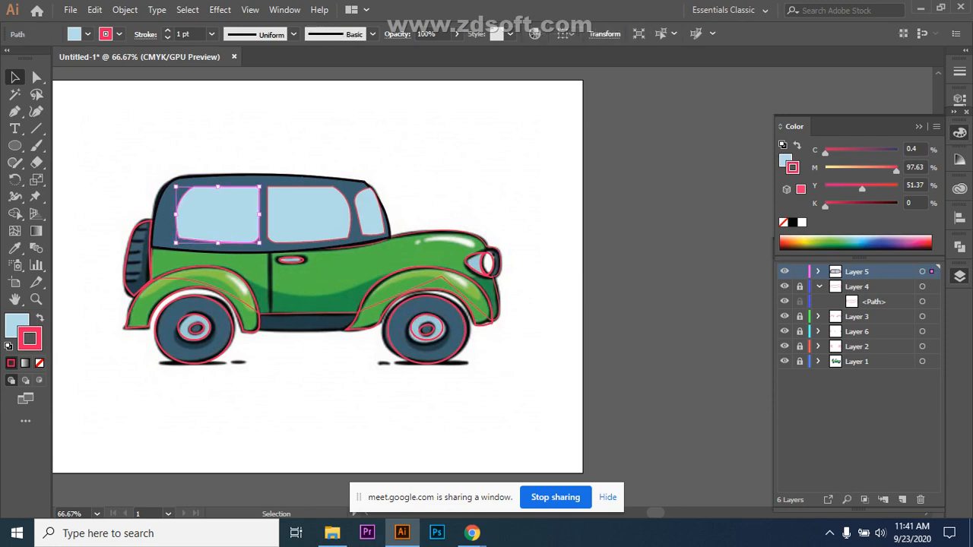
click(15, 248)
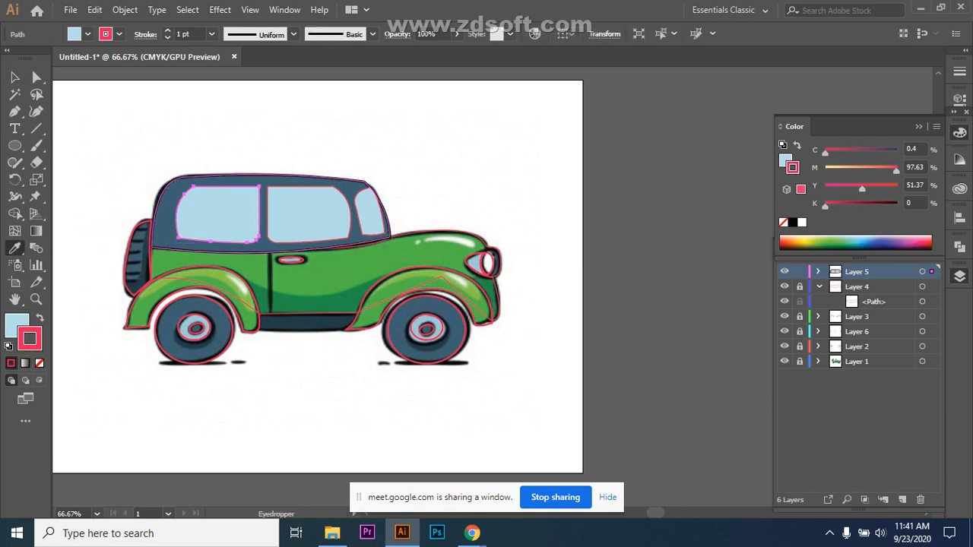
click(160, 194)
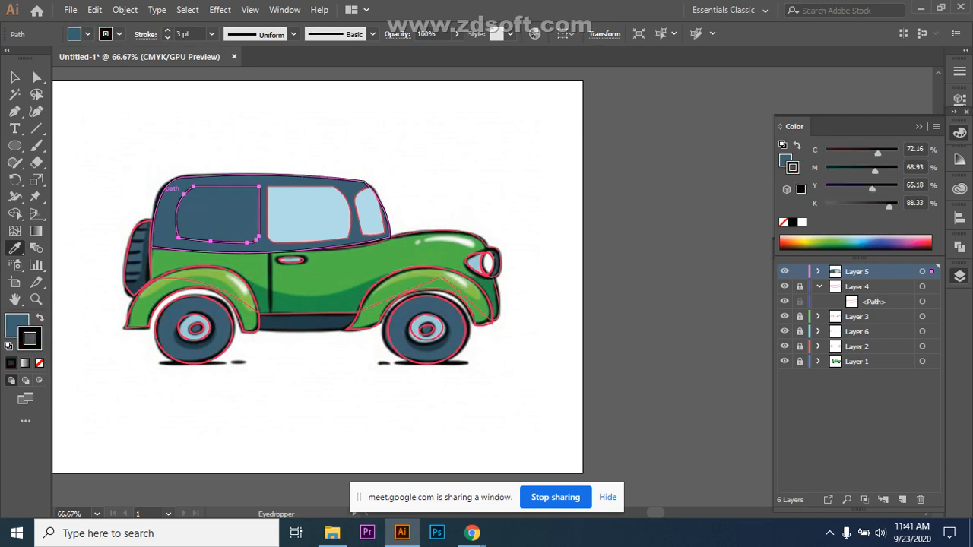
key(ctrl+z)
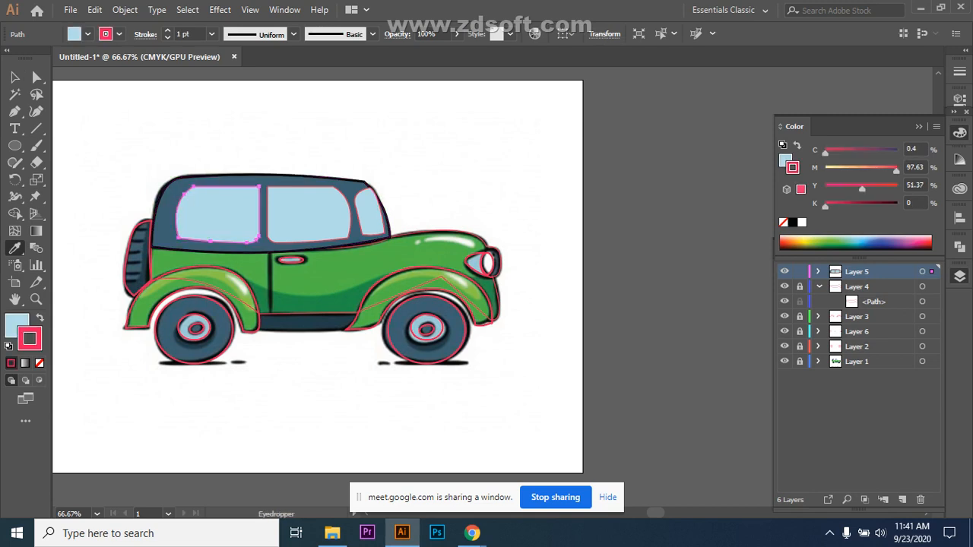
Step: Set the rear side window's stroke to black with a 3 pt weight
click(120, 33)
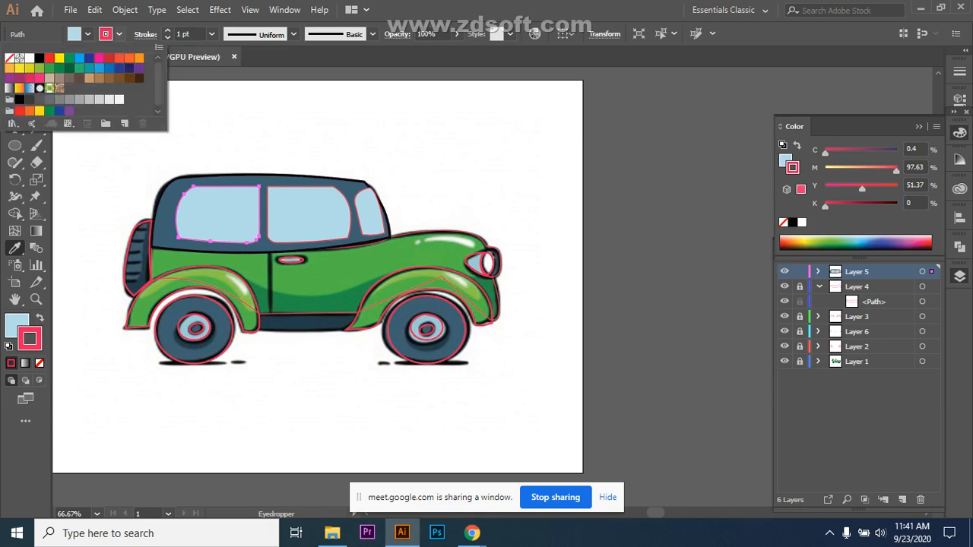
click(19, 99)
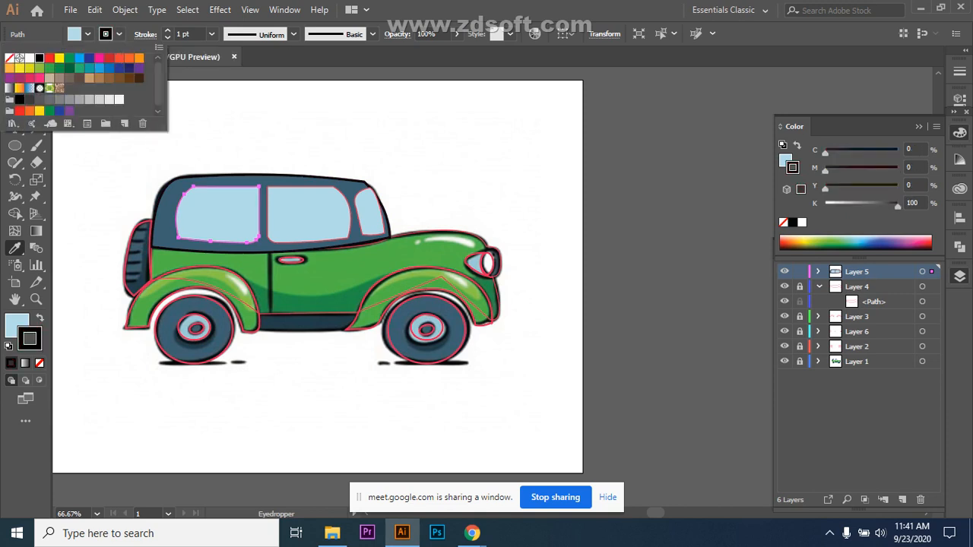
key(Escape)
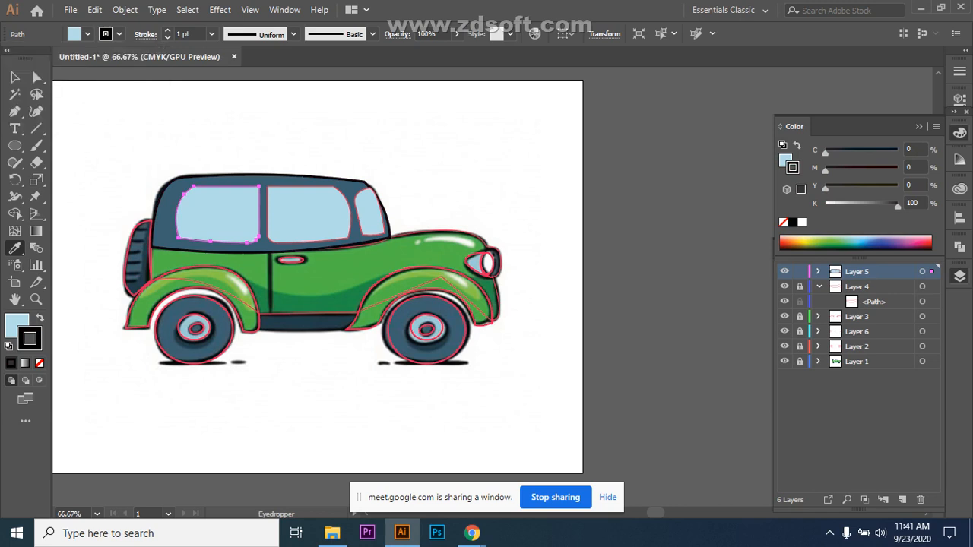
key(v)
click(124, 105)
click(181, 212)
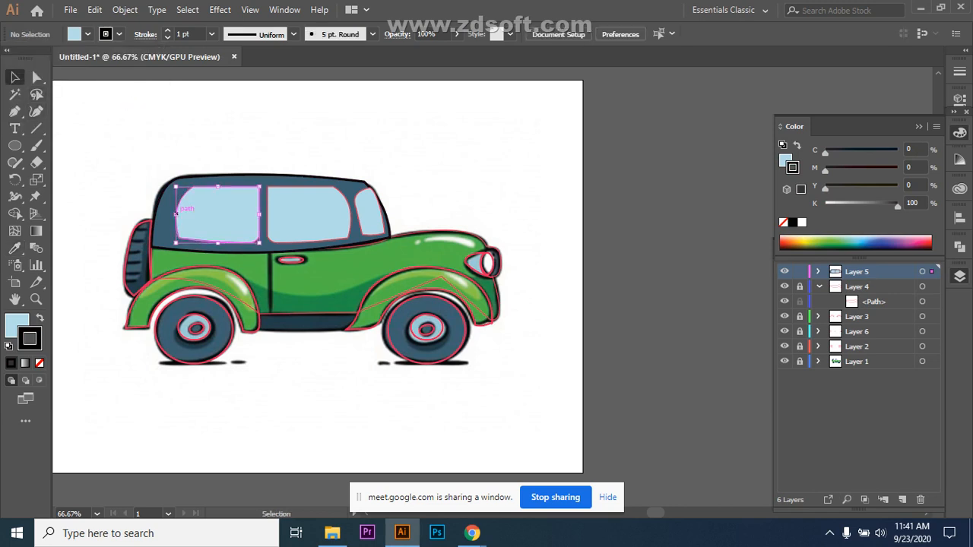
click(211, 34)
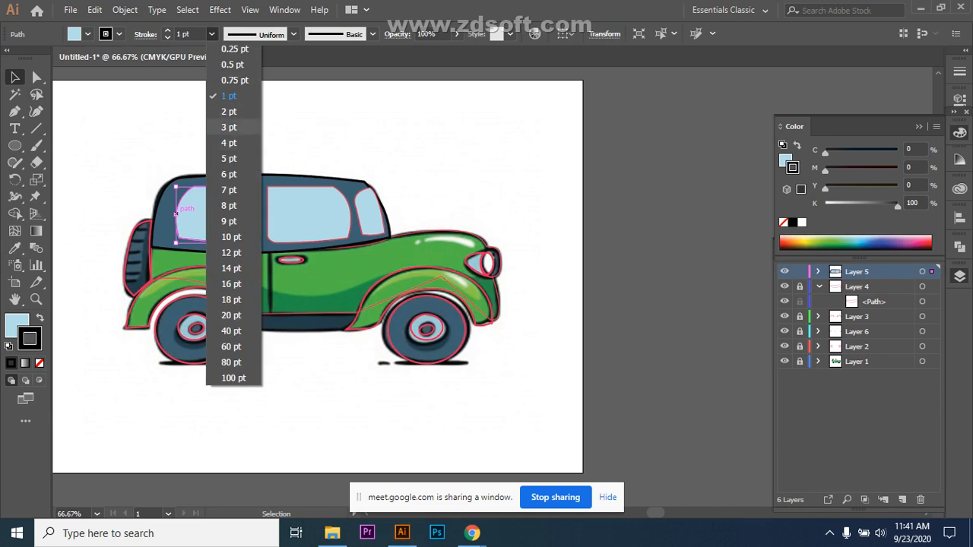
click(229, 127)
click(232, 135)
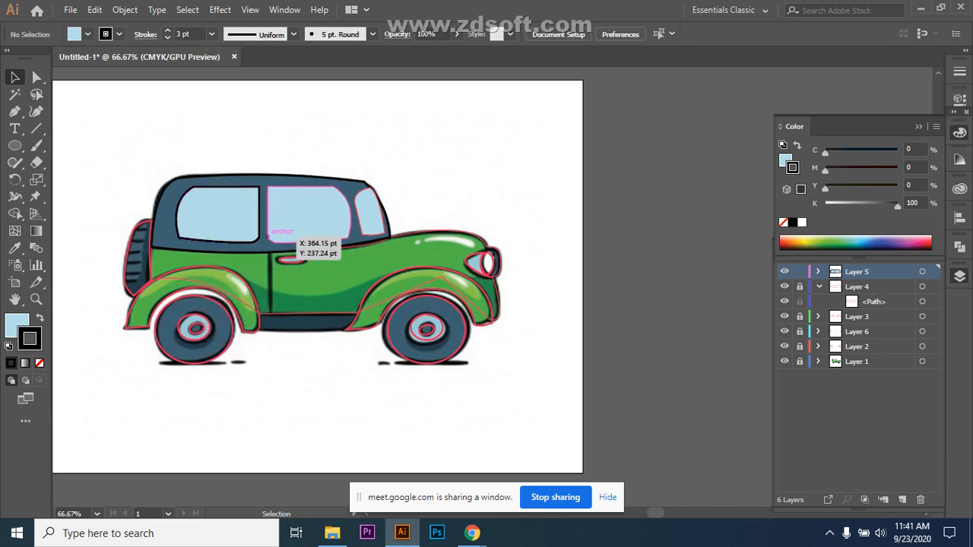
Step: Copy the rear side window's black 3 pt outline and light blue fill onto the middle window
click(286, 242)
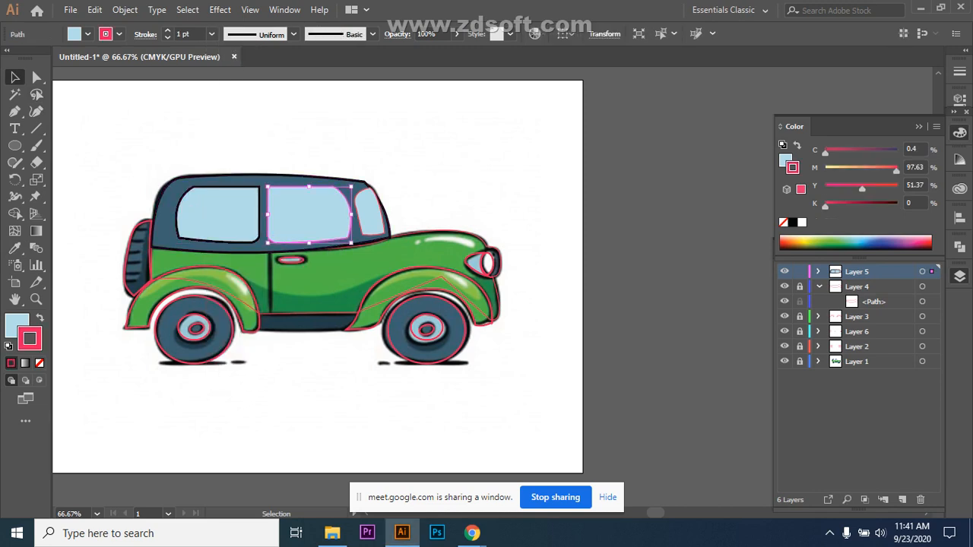
key(i)
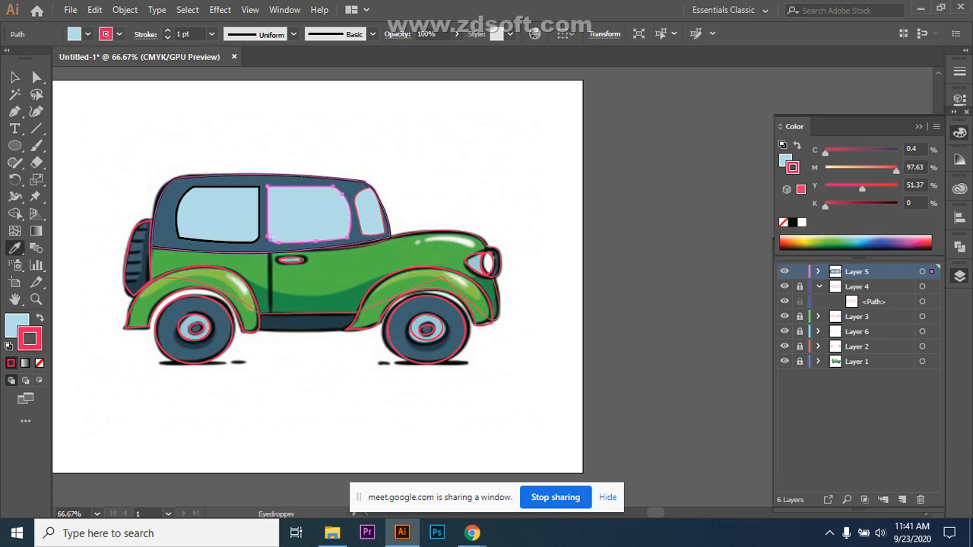
click(186, 201)
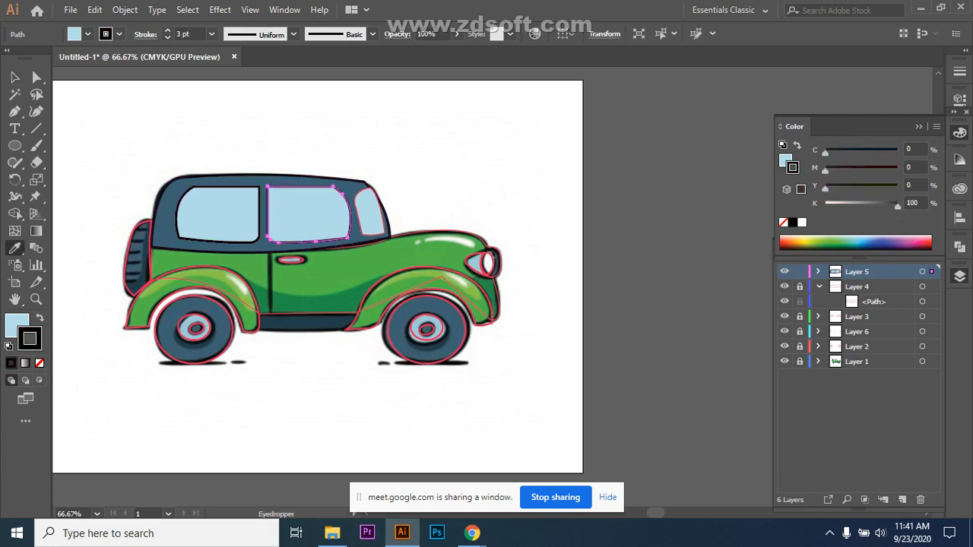
click(15, 77)
Step: Copy the middle window's black 3 pt outline and light blue fill onto the small front window
click(395, 205)
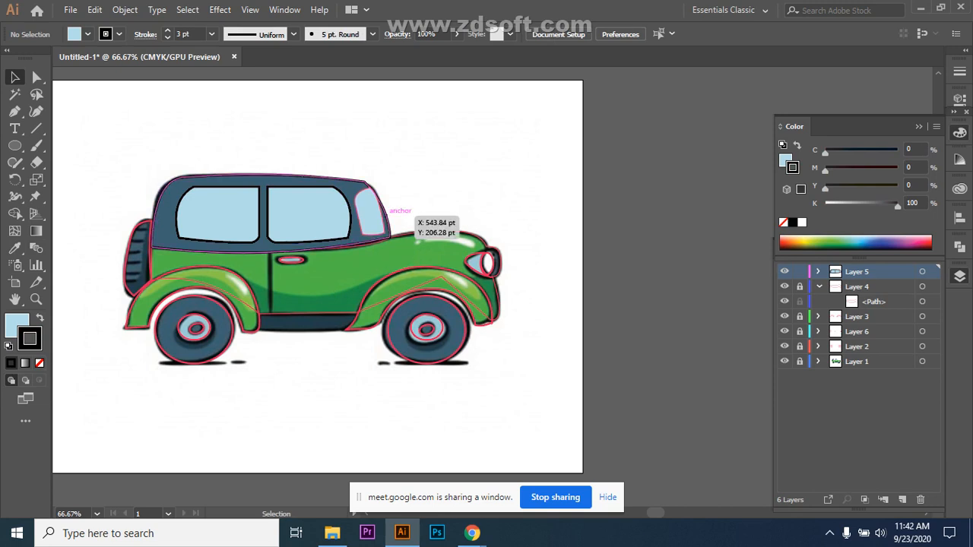
click(372, 217)
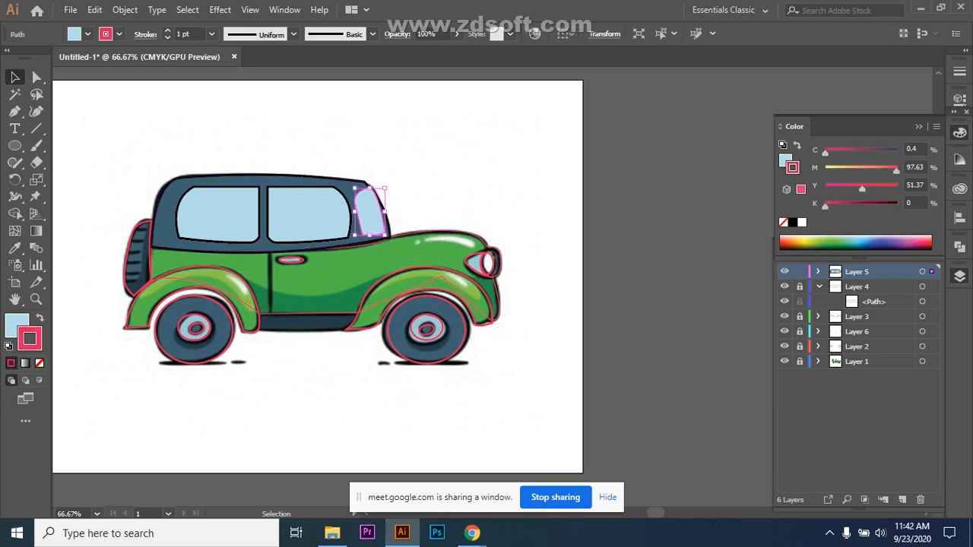
click(14, 247)
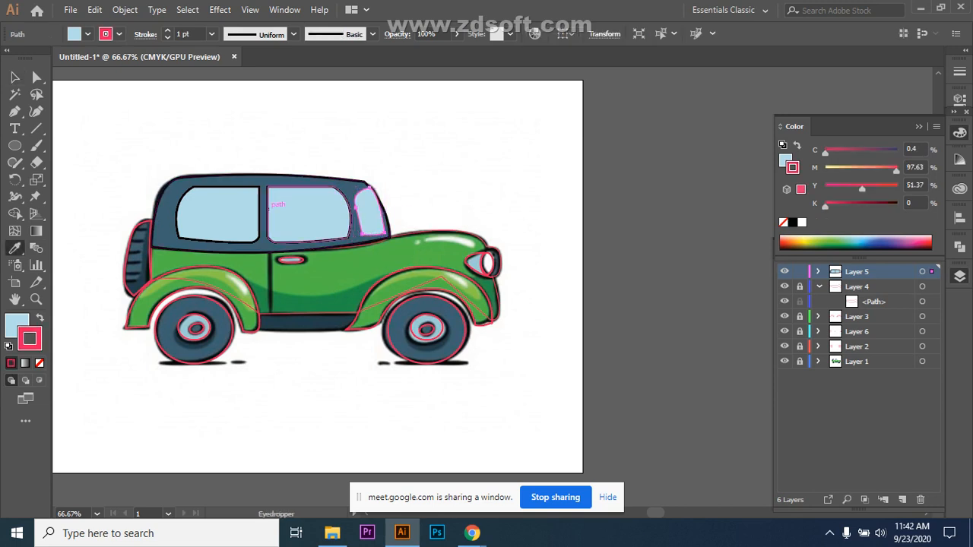
click(272, 207)
click(14, 77)
key(ctrl+shift+a)
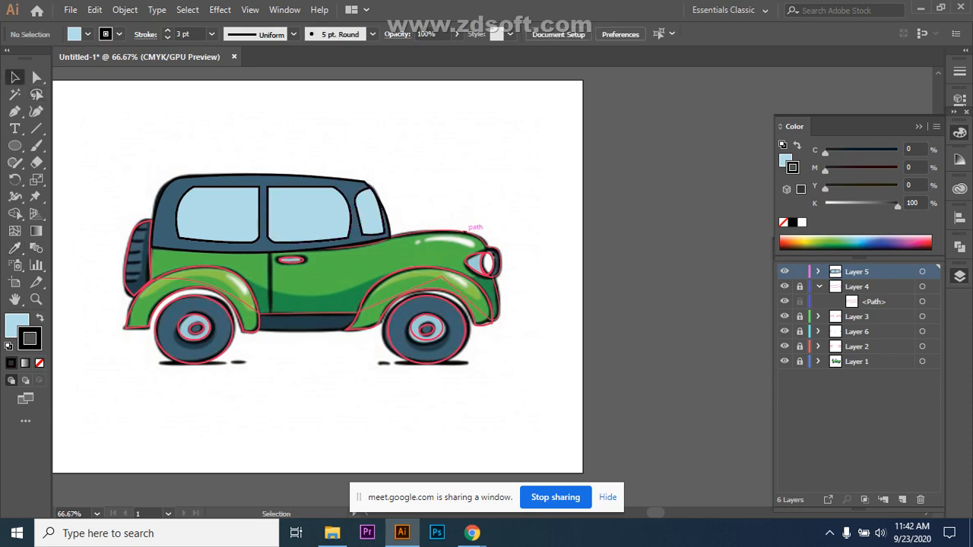
Step: Nudge the small front window slightly left and lower its upper edge a little so its outline fits inside the cabin
click(368, 211)
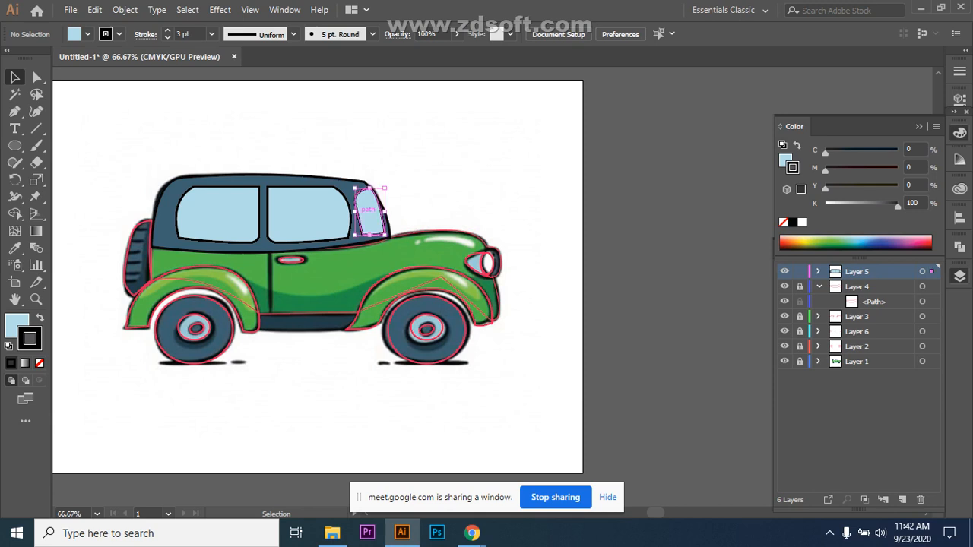
key(Left)
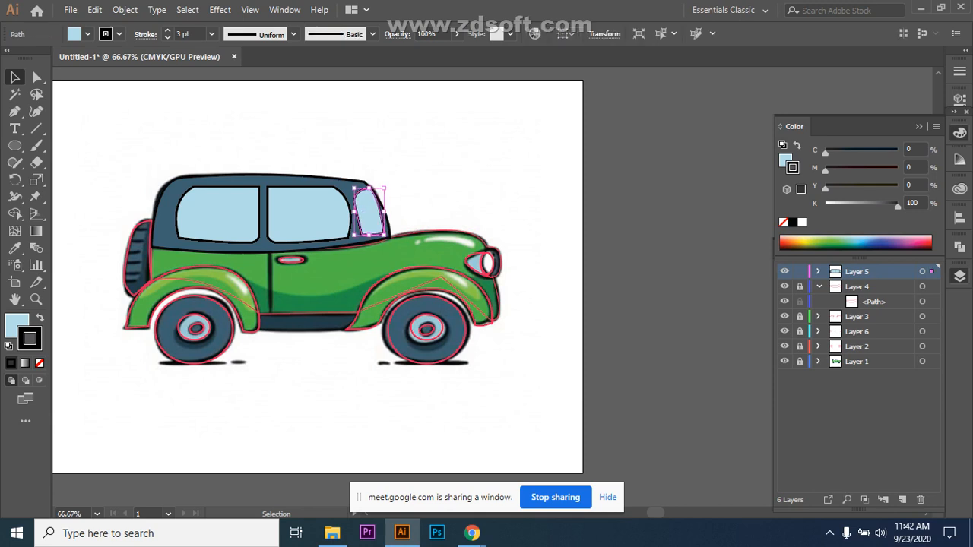
click(439, 200)
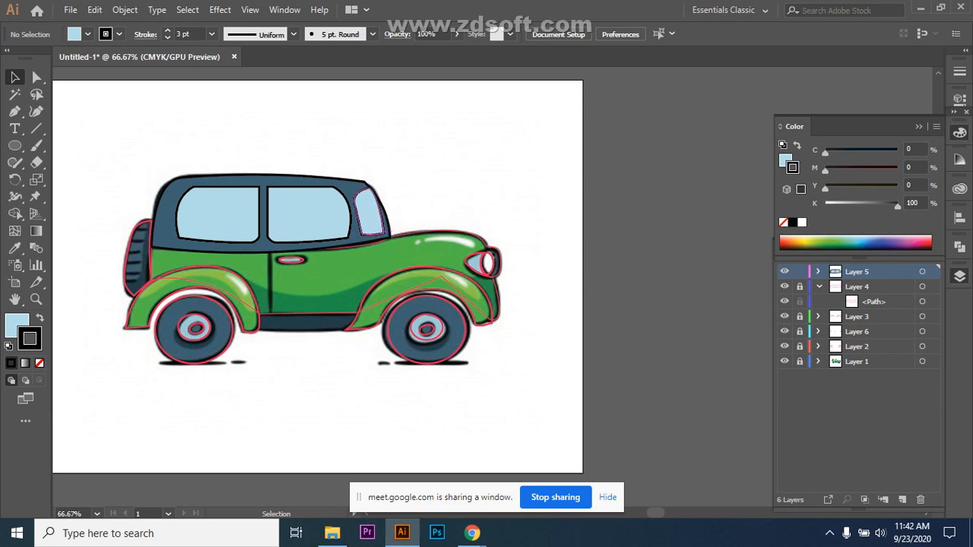
click(382, 218)
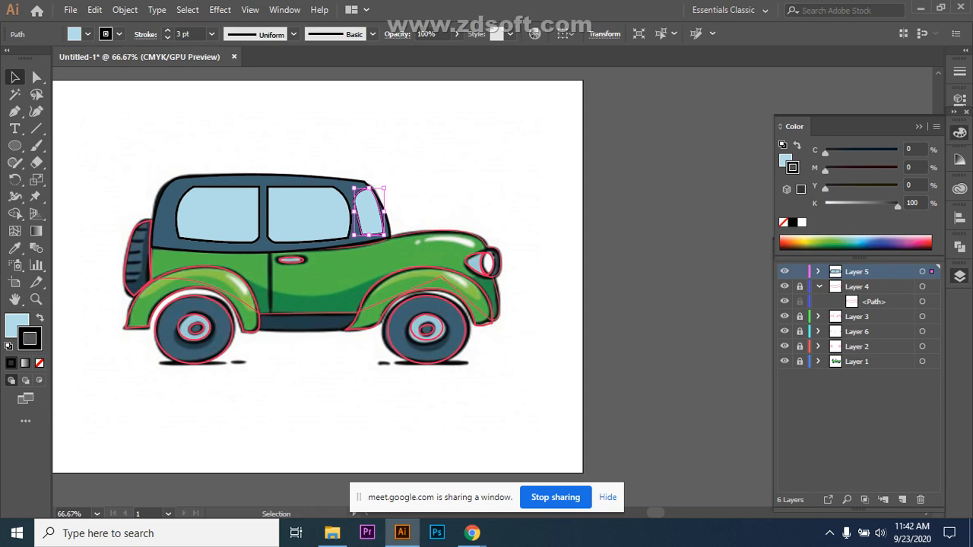
drag(384, 188, 384, 191)
click(426, 181)
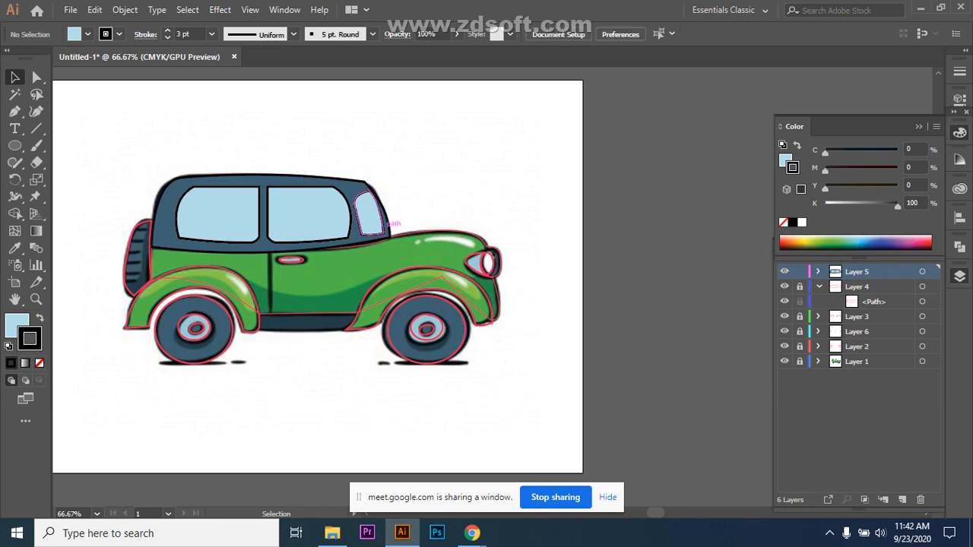
click(385, 220)
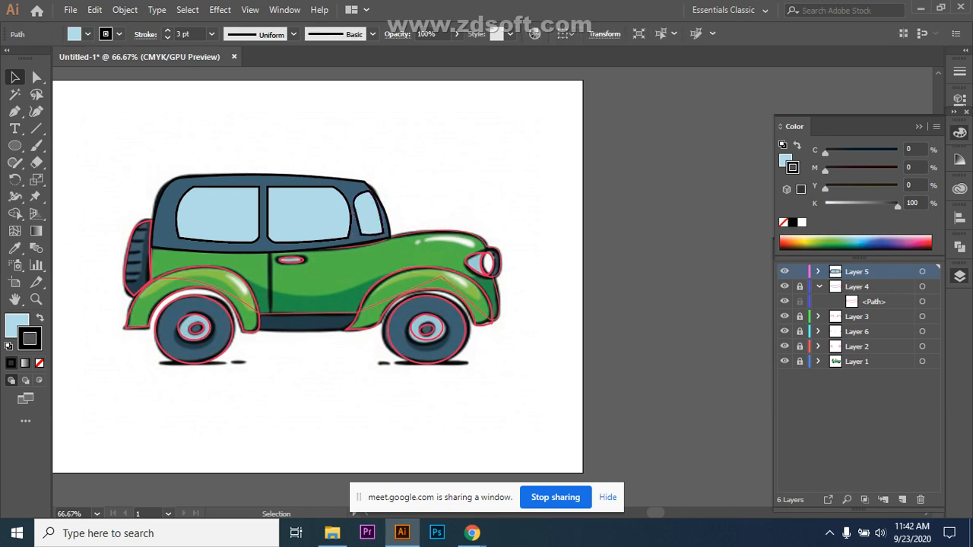
Step: Hide the reference image in Layer 1 to check the coloured cabin and windows on their own
click(383, 209)
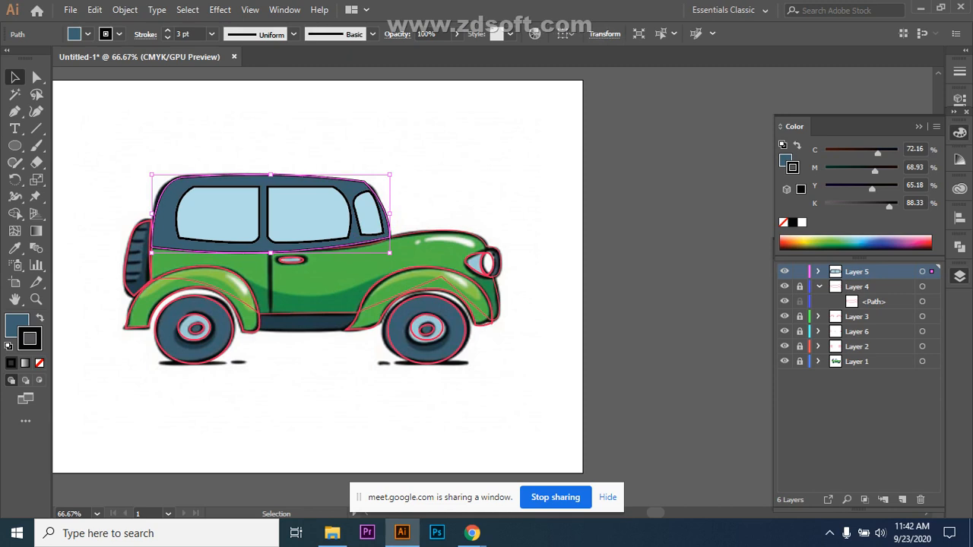
click(799, 362)
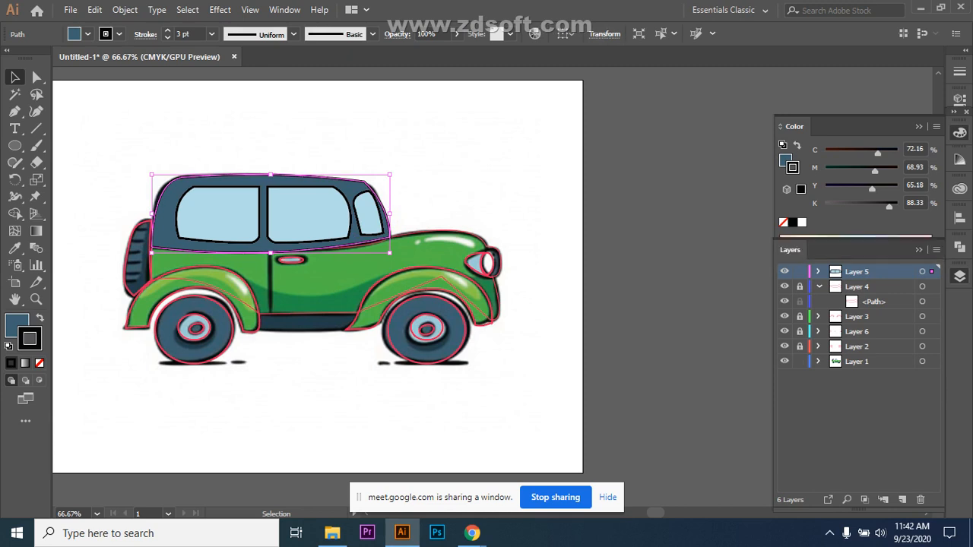
click(625, 267)
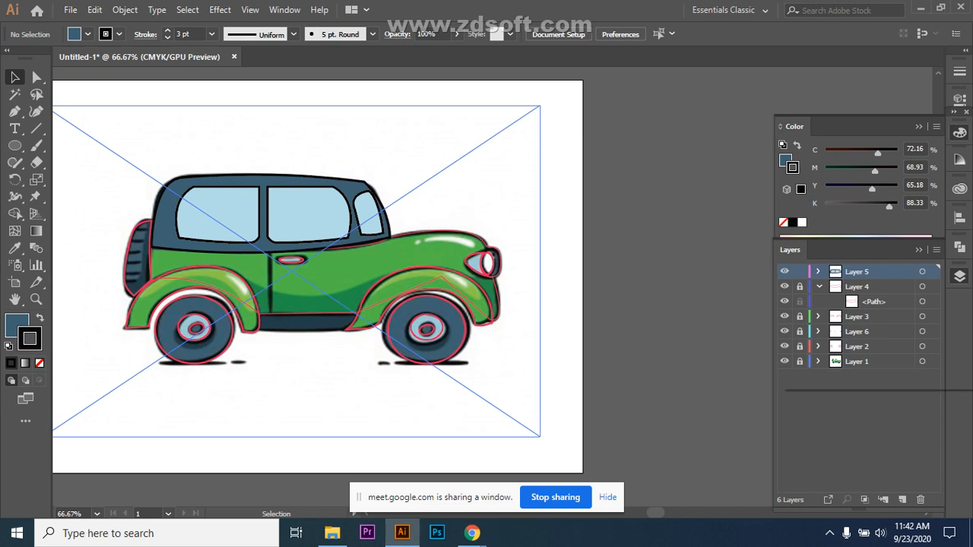
click(785, 361)
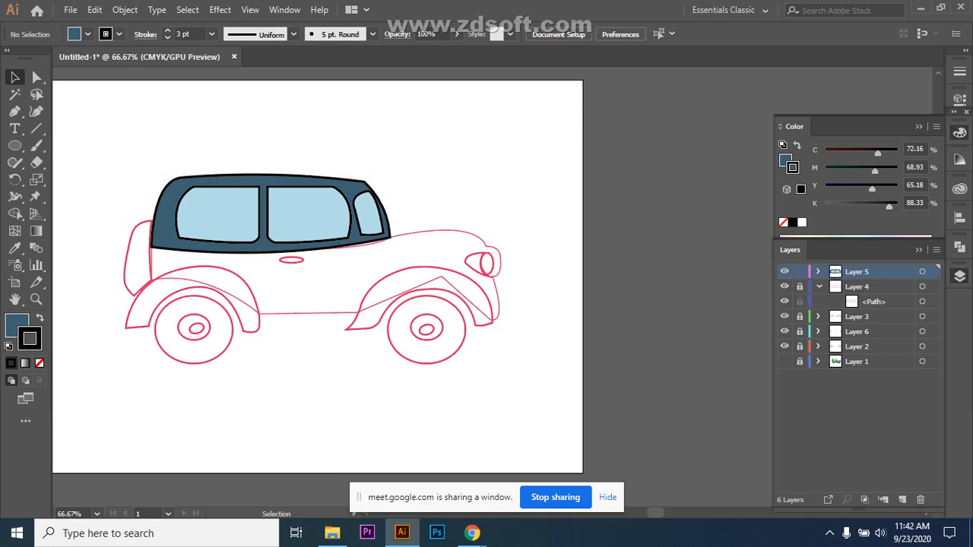
double_click(858, 271)
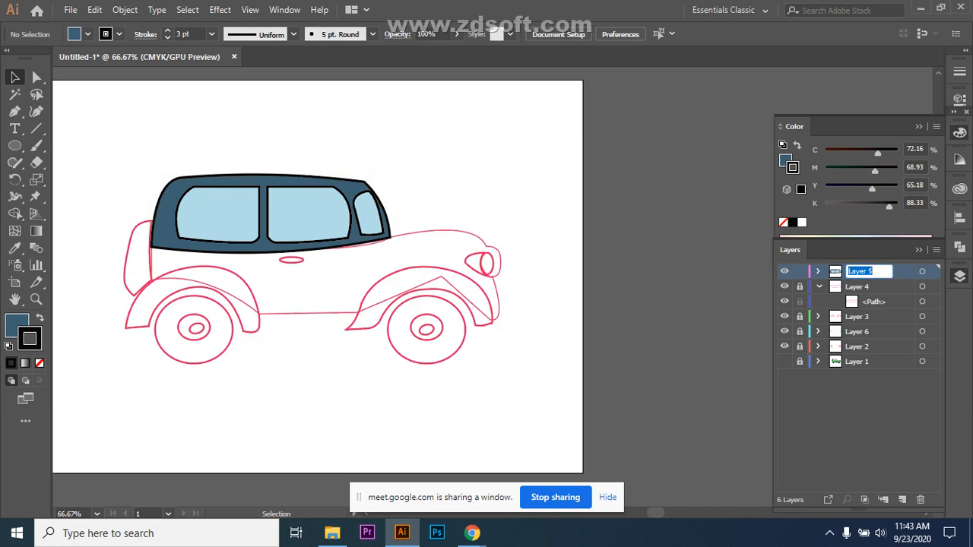
key(Return)
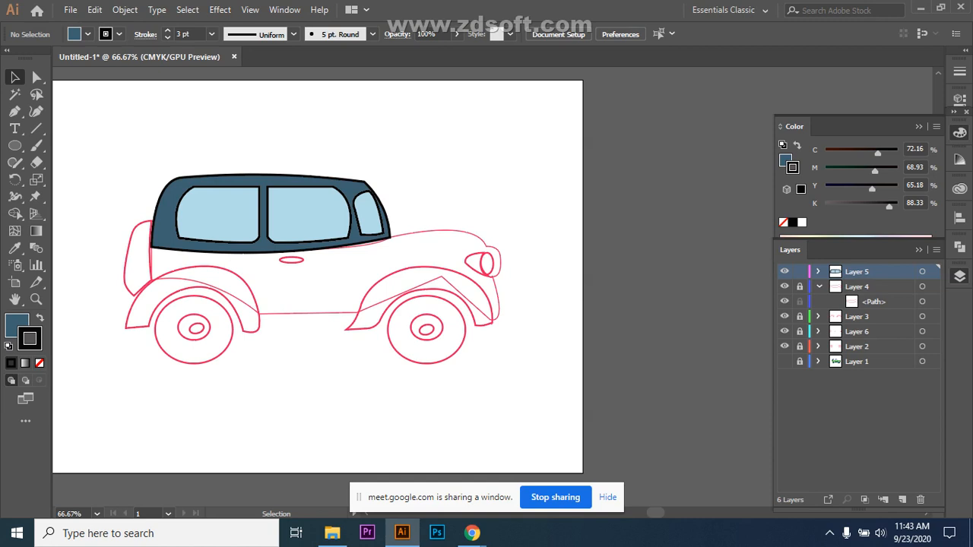
click(378, 242)
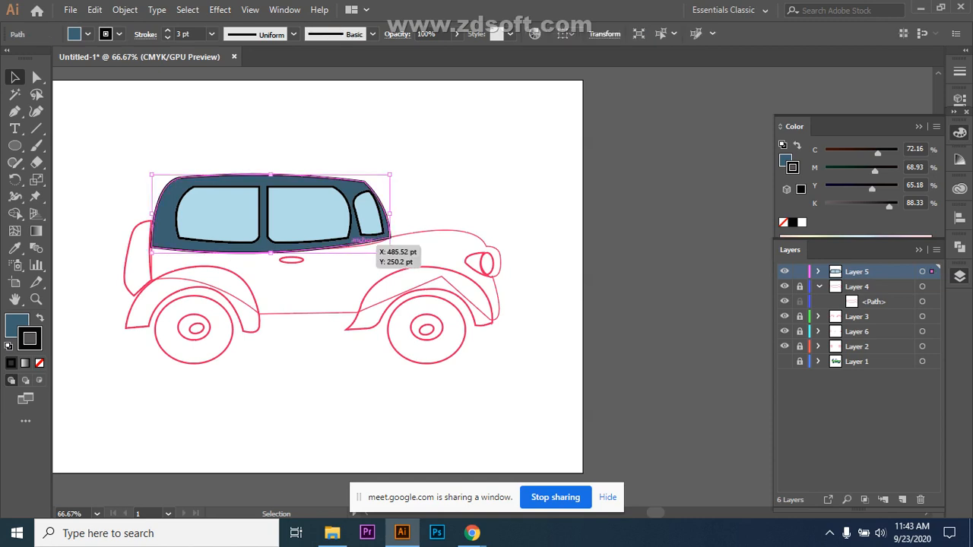
click(432, 203)
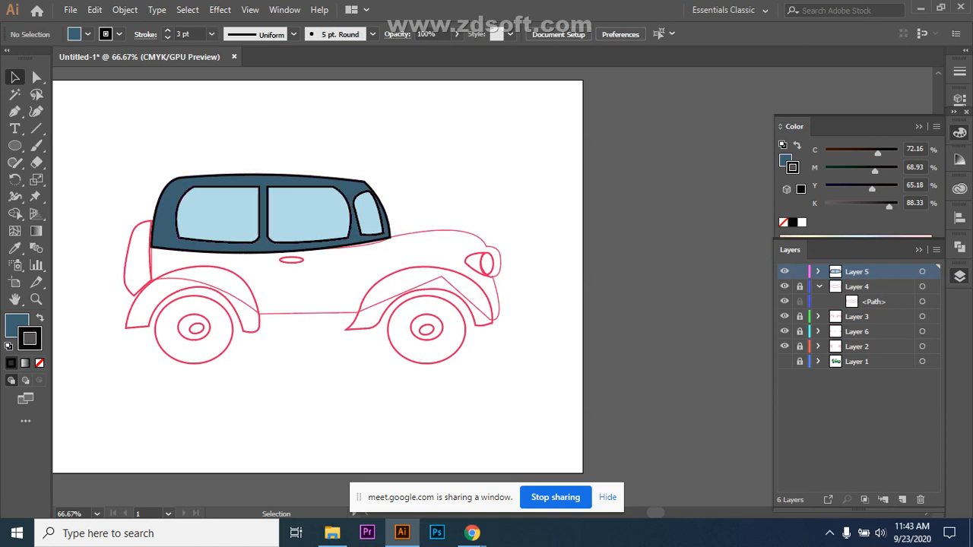
Step: Lock Layer 5 and unlock Layer 4 to select the lower body outline, with the Layer 1 reference image visible
click(800, 271)
click(800, 286)
click(285, 313)
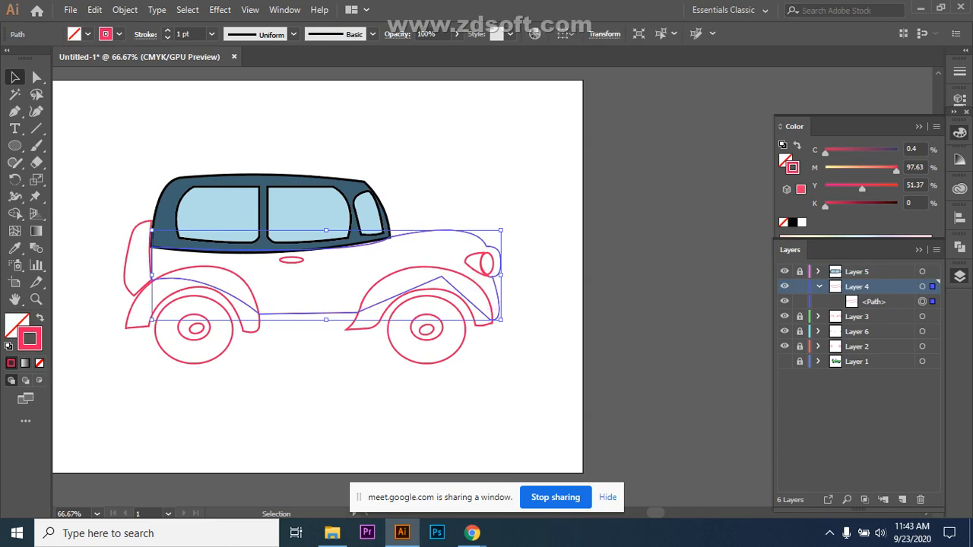
click(785, 361)
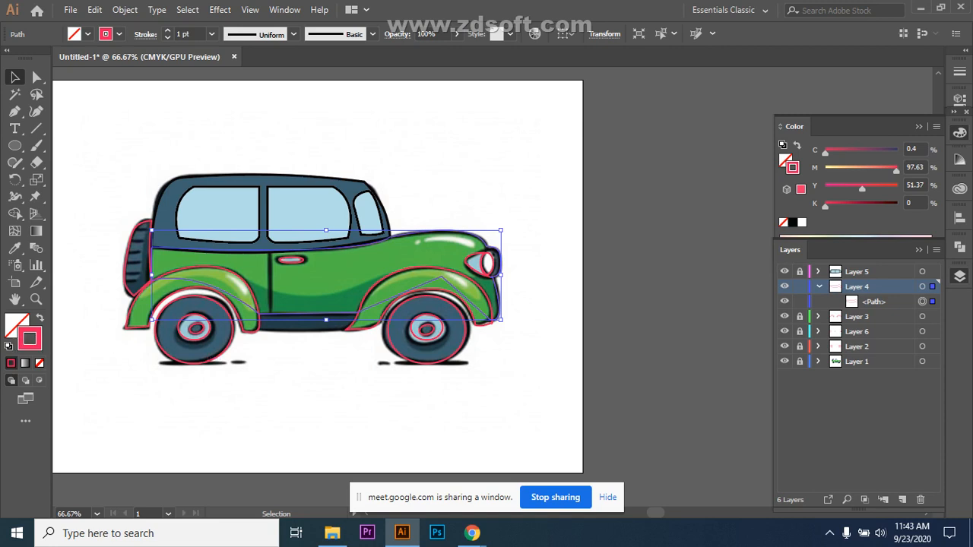
Step: Give the lower body outline a black stroke with a 4 pt weight
click(212, 34)
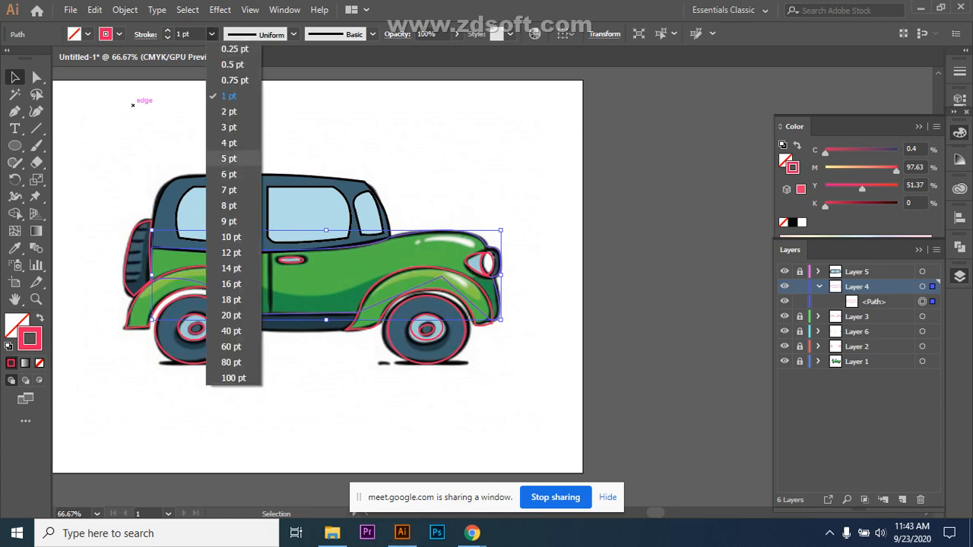
click(229, 143)
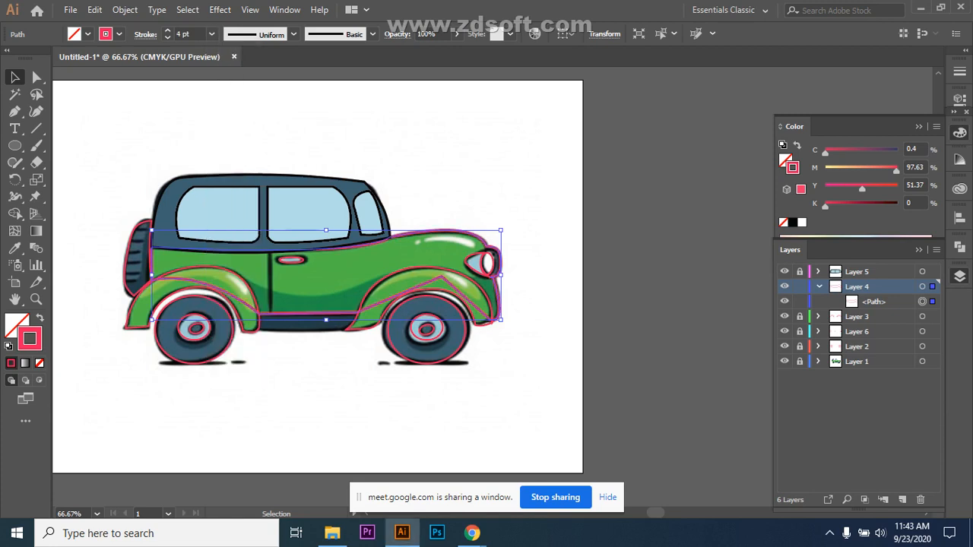
click(14, 248)
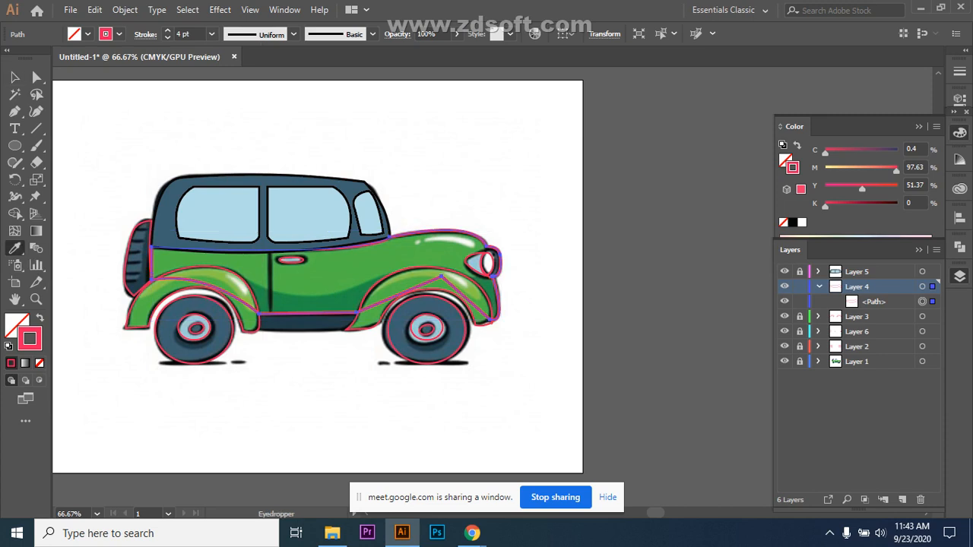
click(119, 33)
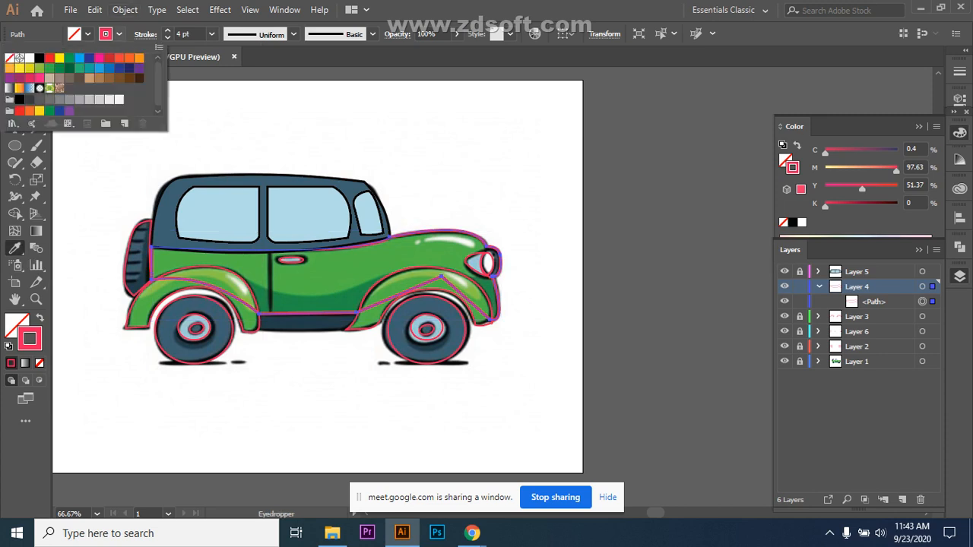
click(20, 99)
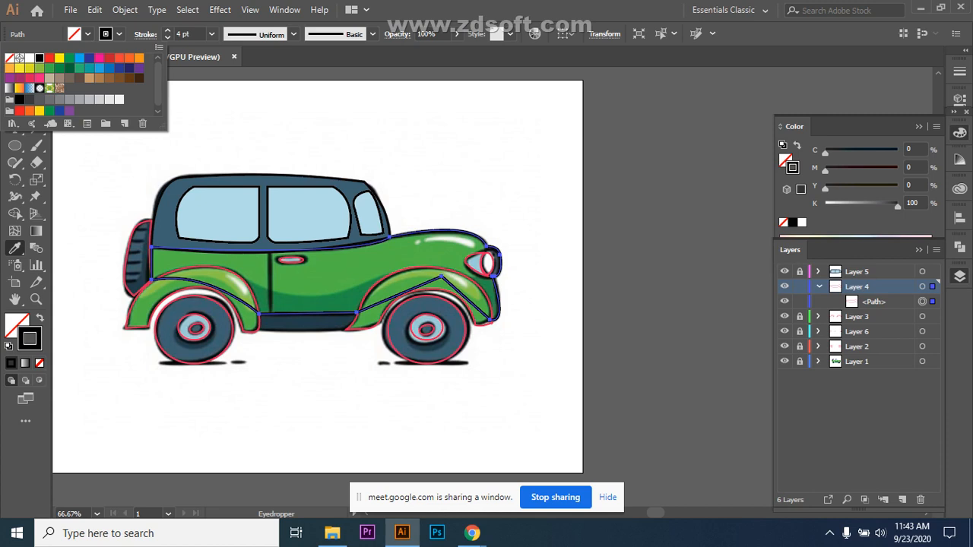
key(Escape)
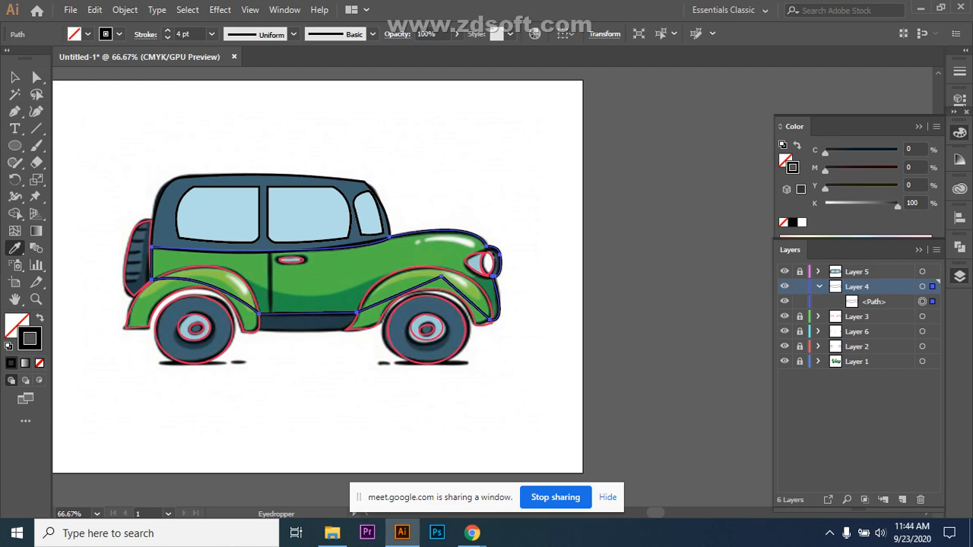
Step: Hide and show Layers 1, 2, 6, 4 and 5 to check which car parts each contains and how the body outline looks
click(785, 362)
click(784, 347)
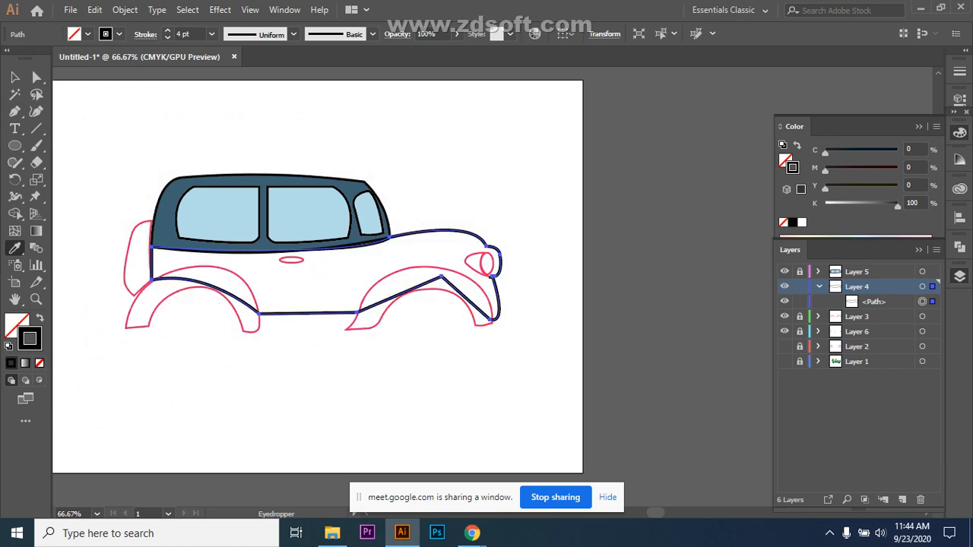
click(784, 332)
click(785, 287)
click(784, 272)
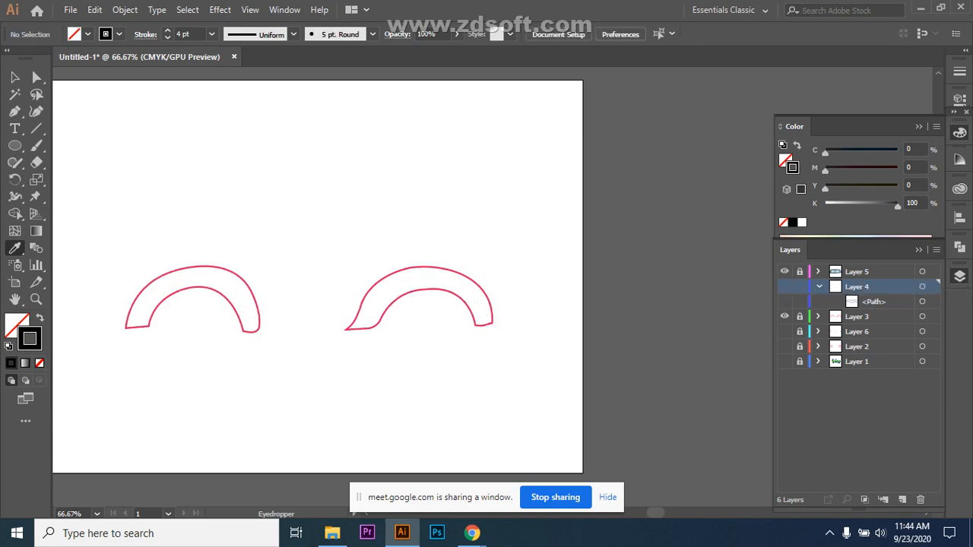
click(785, 271)
click(785, 286)
click(785, 302)
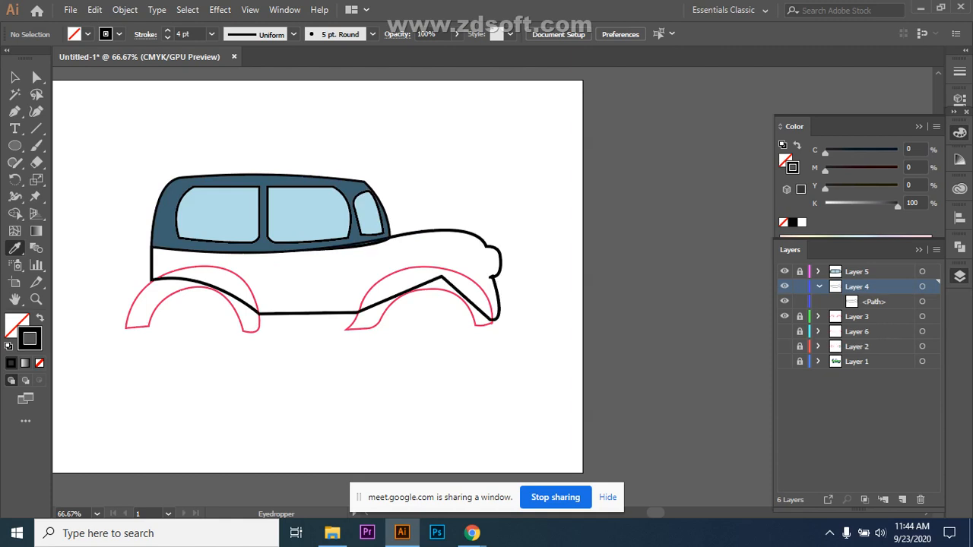
click(785, 331)
click(785, 347)
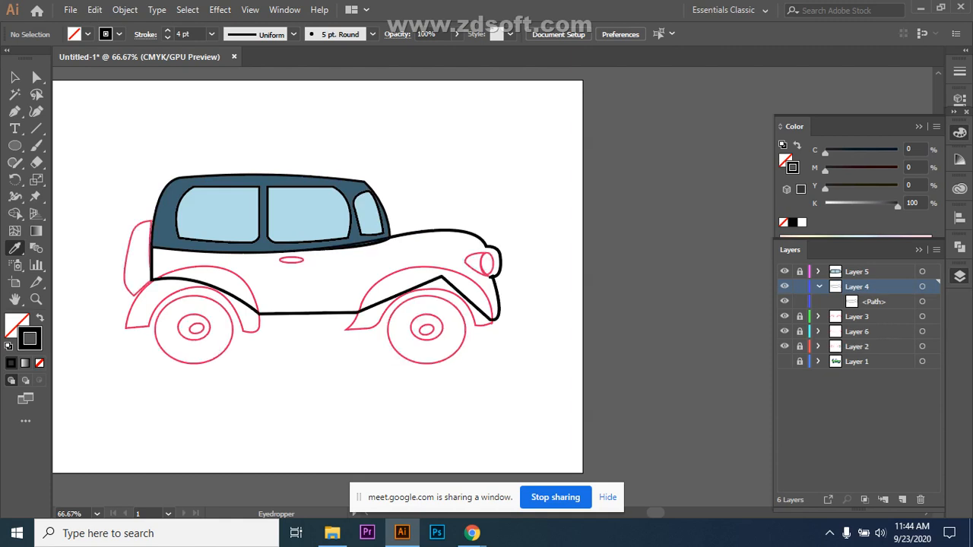
click(785, 362)
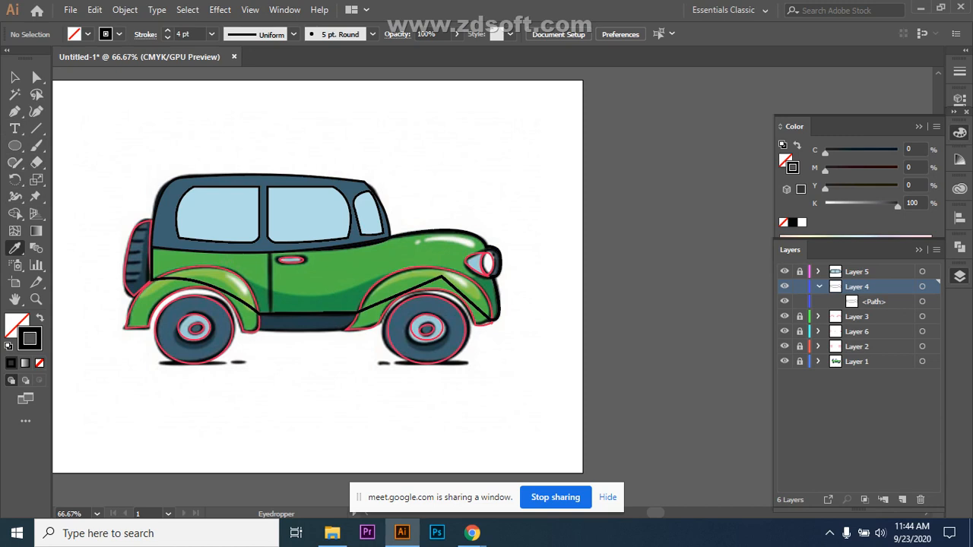
Step: Fill the lower body path in Layer 4 with the green sampled from the reference image's car body
click(331, 269)
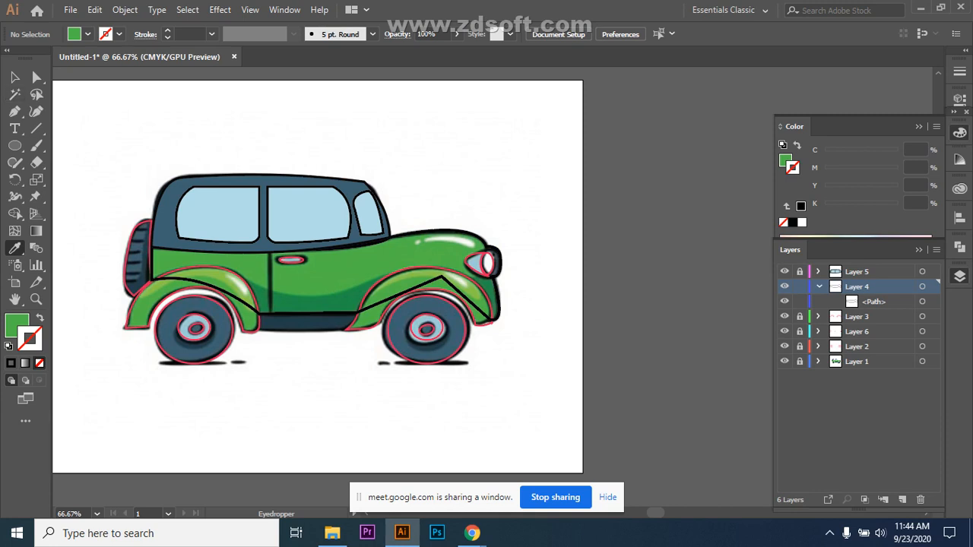
key(ctrl+z)
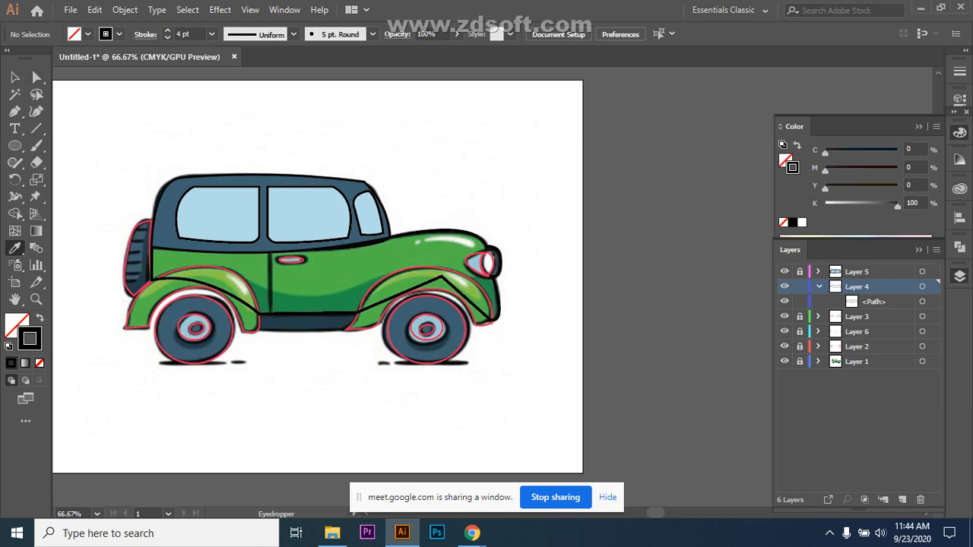
key(v)
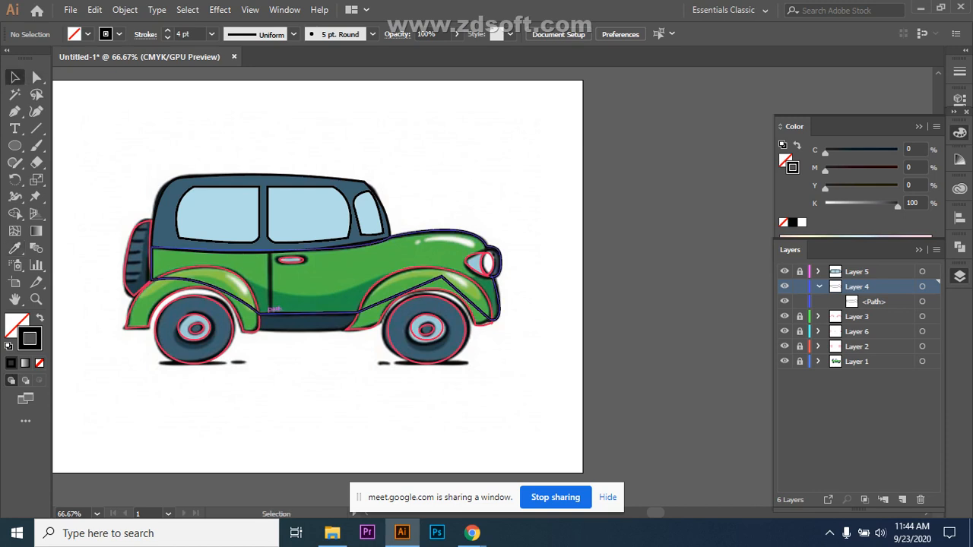
click(273, 312)
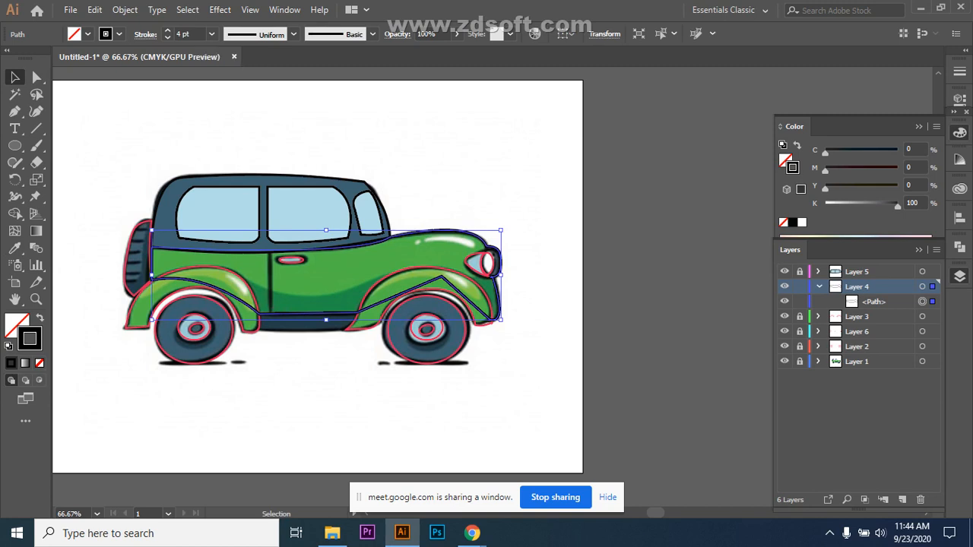
click(15, 325)
click(16, 248)
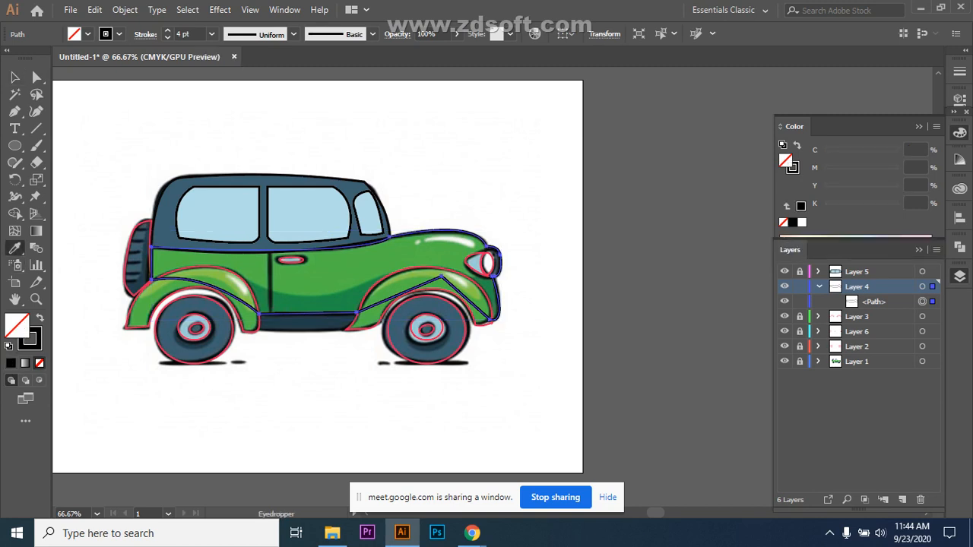
click(228, 262)
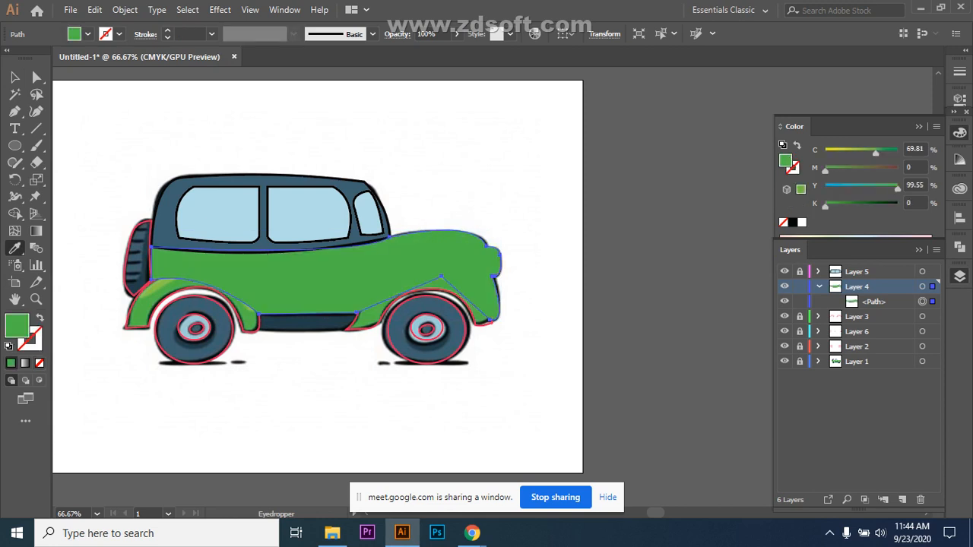
click(15, 77)
click(304, 137)
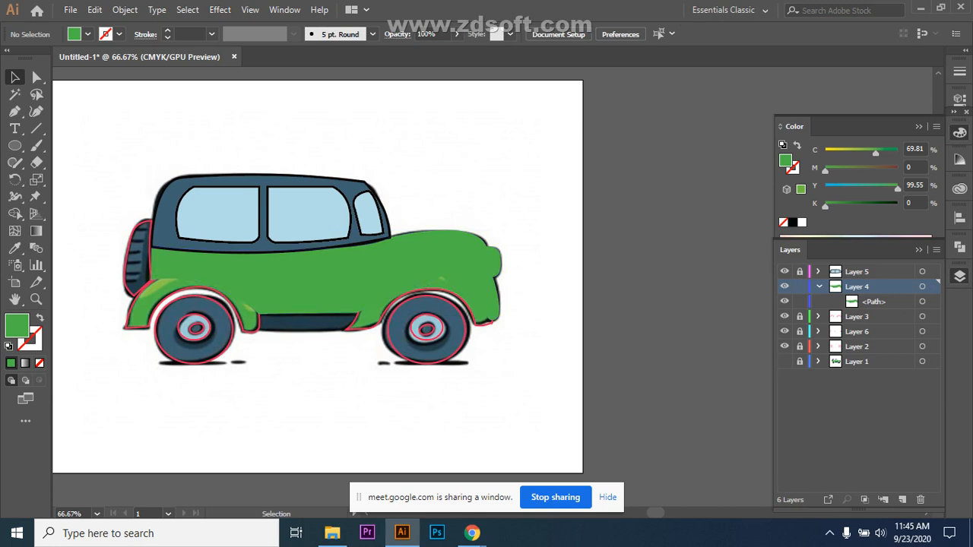
Step: Hide the Layer 1 reference image and send the green lower body to the back
click(785, 362)
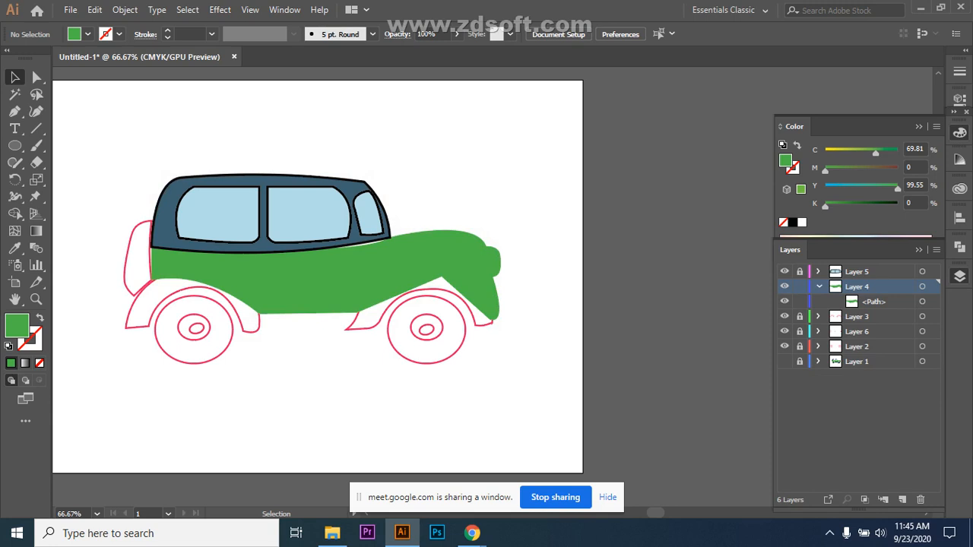
click(327, 281)
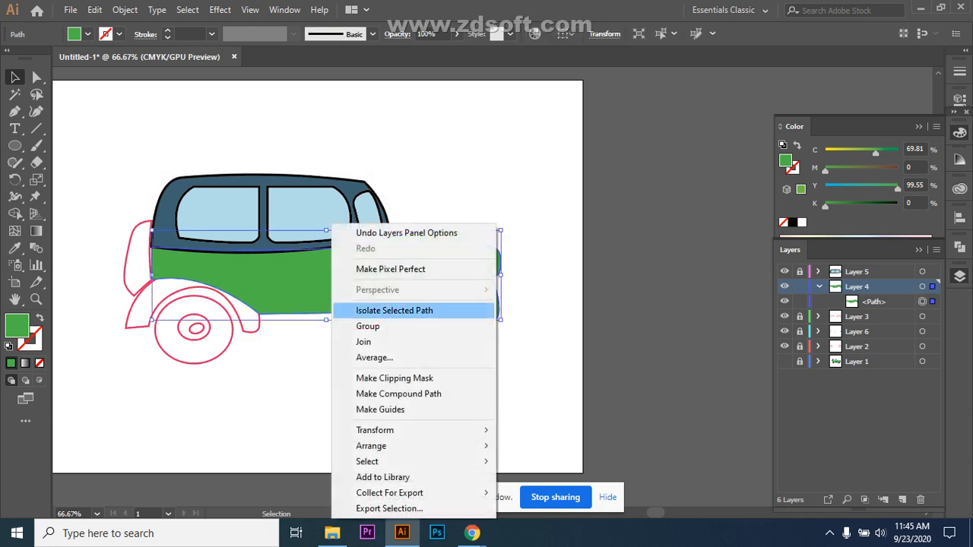
mouse_move(411, 446)
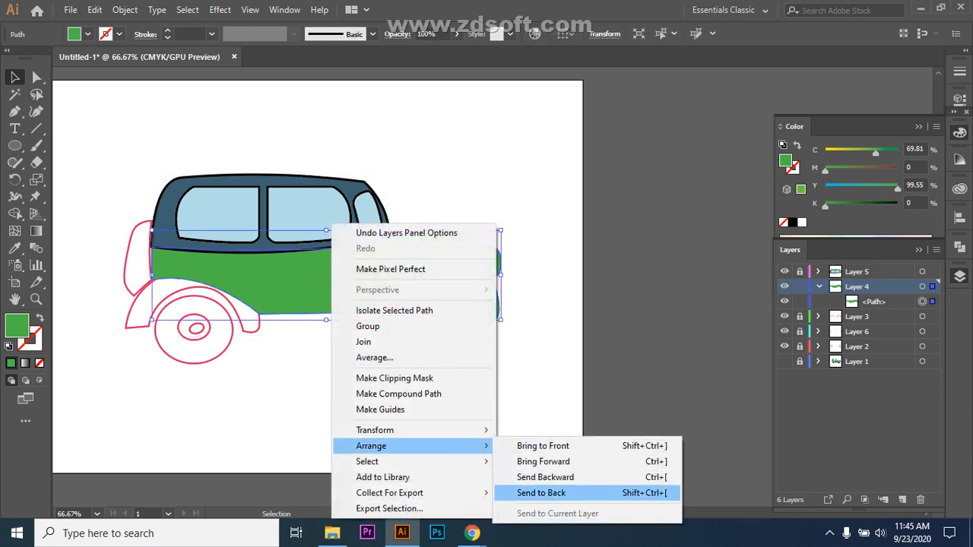
click(542, 493)
click(518, 395)
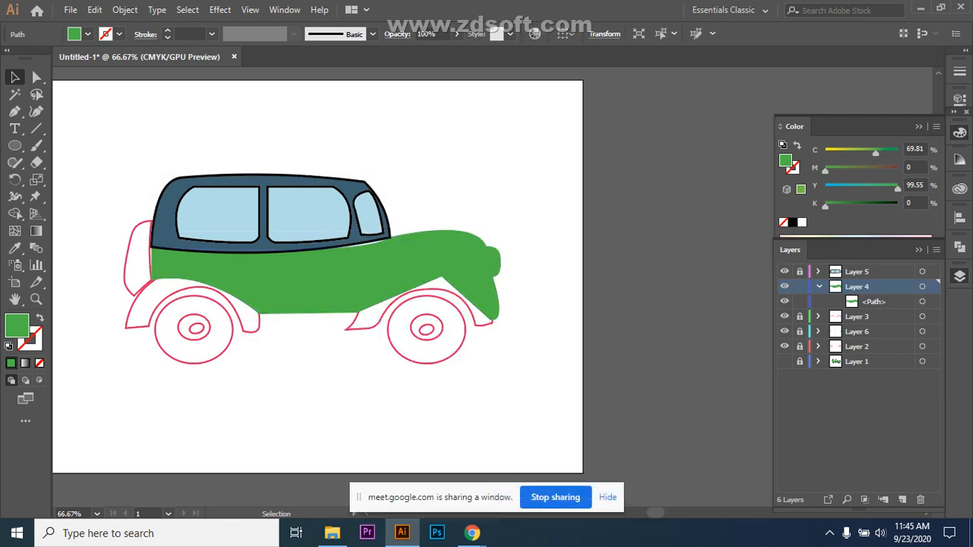
Step: Try to stretch the green lower body slightly upward towards the cabin, and undo the resizing
click(395, 273)
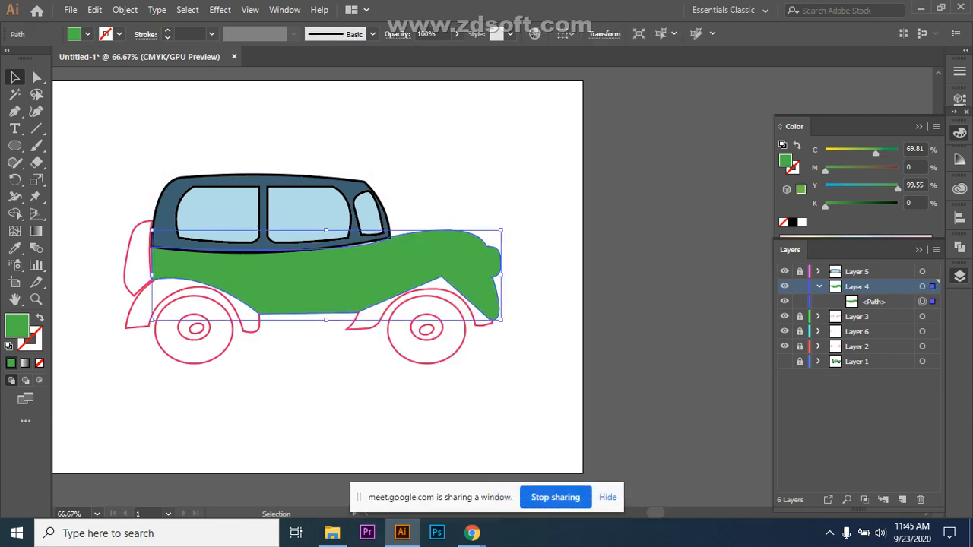
drag(326, 229, 326, 225)
click(471, 183)
click(418, 262)
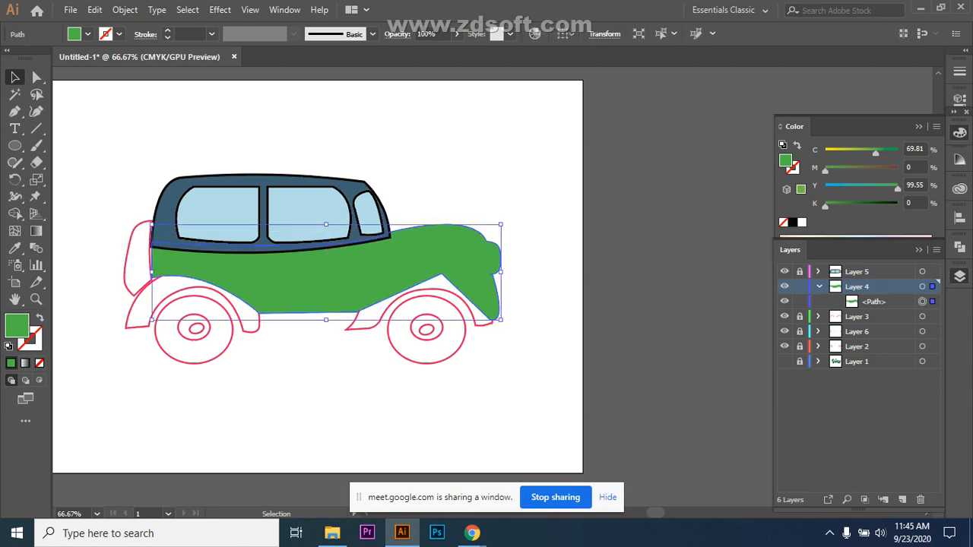
drag(500, 226, 494, 227)
key(ctrl+z)
key(ctrl+z)
key(ctrl+shift+a)
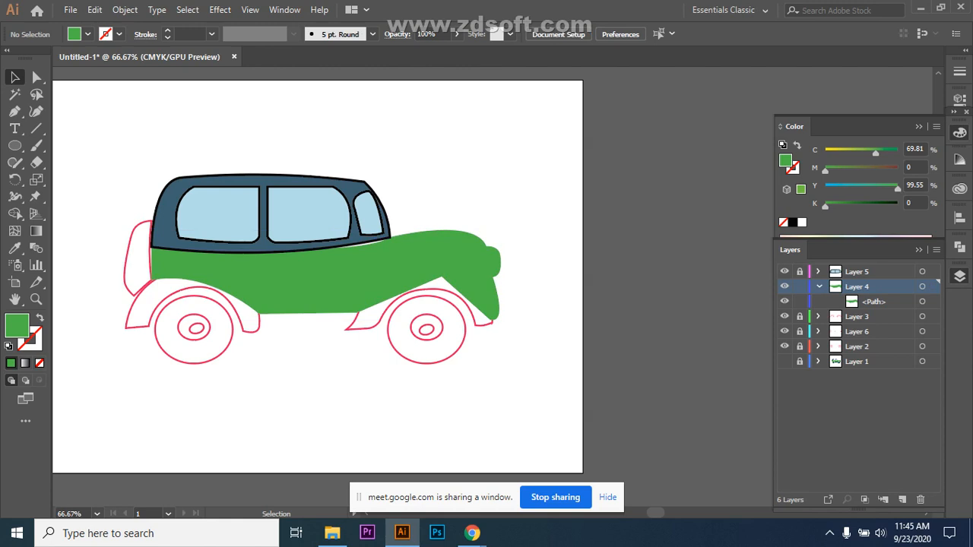
Step: Lock Layer 4, unlock Layer 3 and select the front fender outline, with the Layer 1 reference image visible
click(800, 287)
click(819, 287)
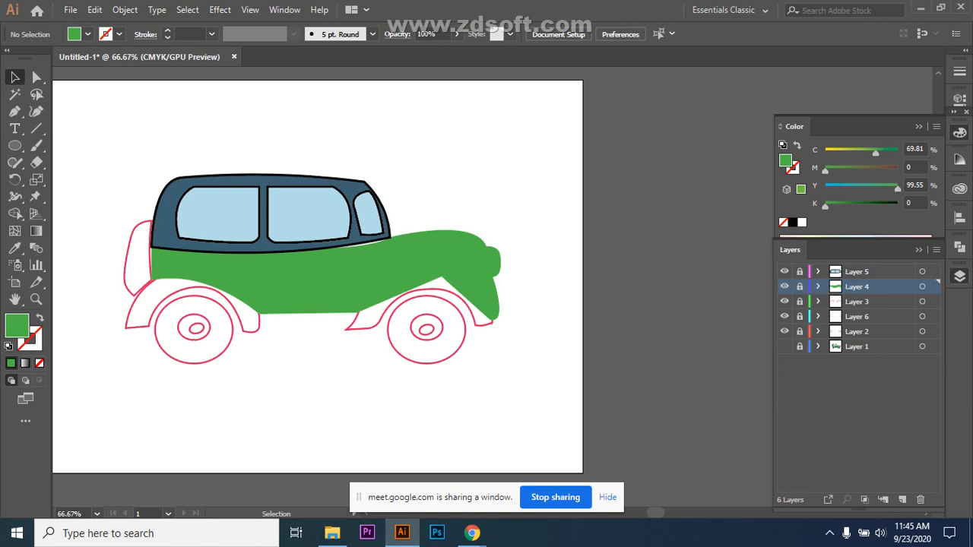
click(800, 302)
click(368, 329)
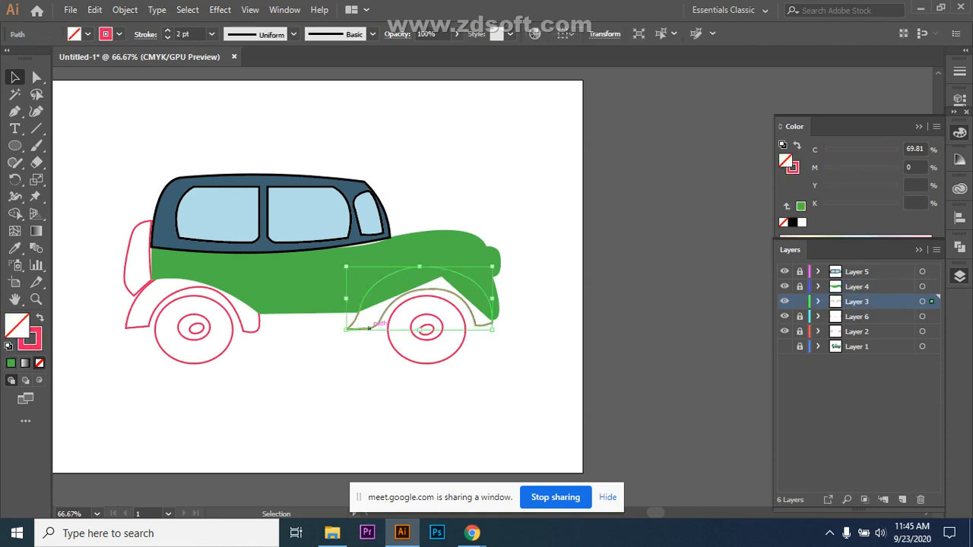
click(785, 346)
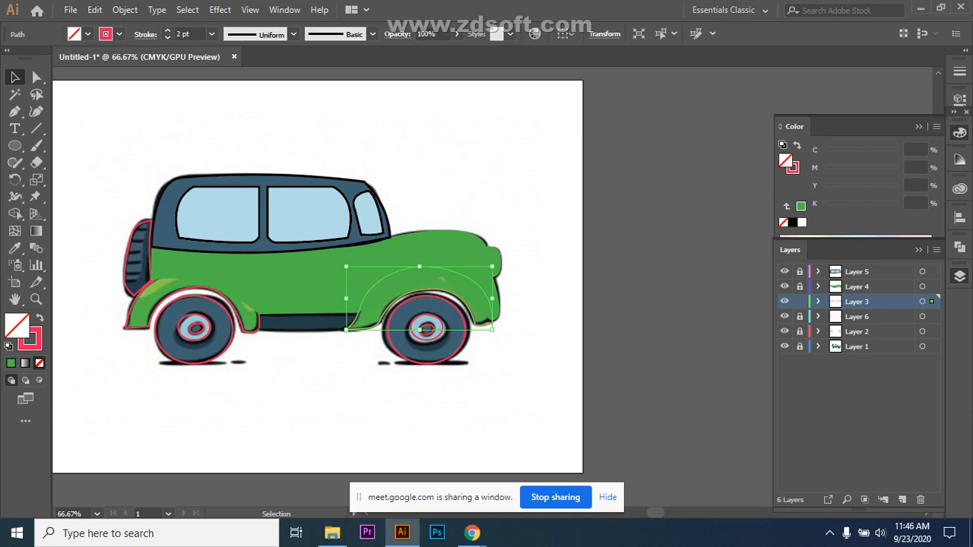
Step: Give the front fender outline a black stroke with a 4 pt weight
click(120, 34)
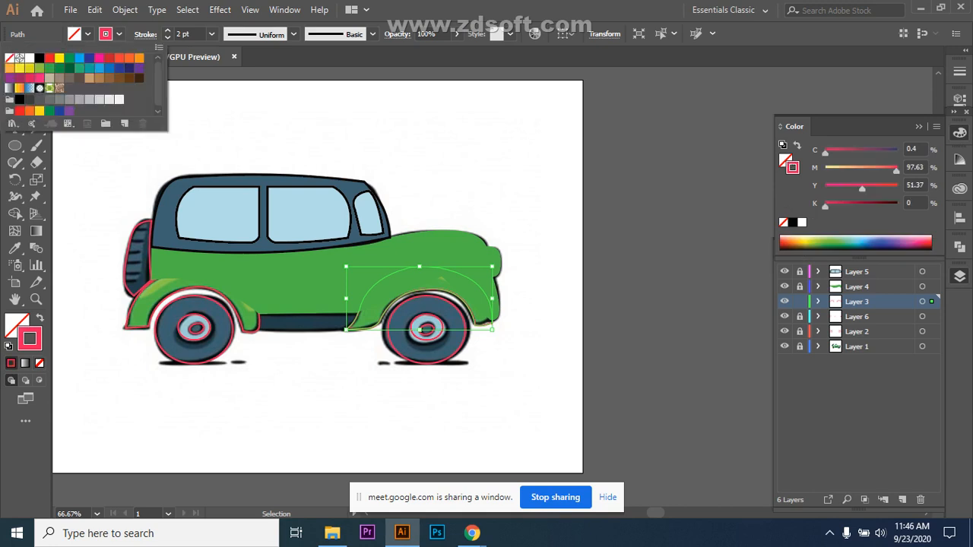
click(20, 99)
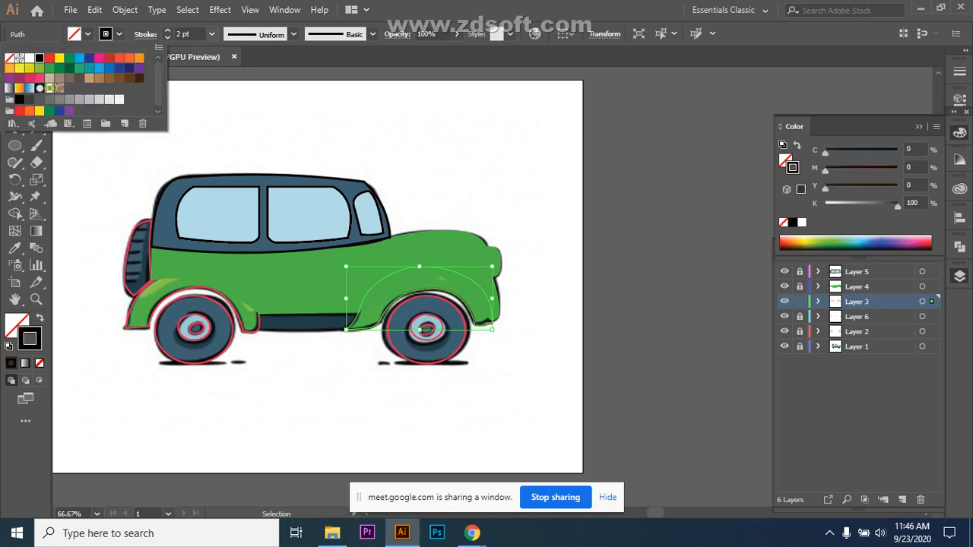
click(212, 33)
click(229, 143)
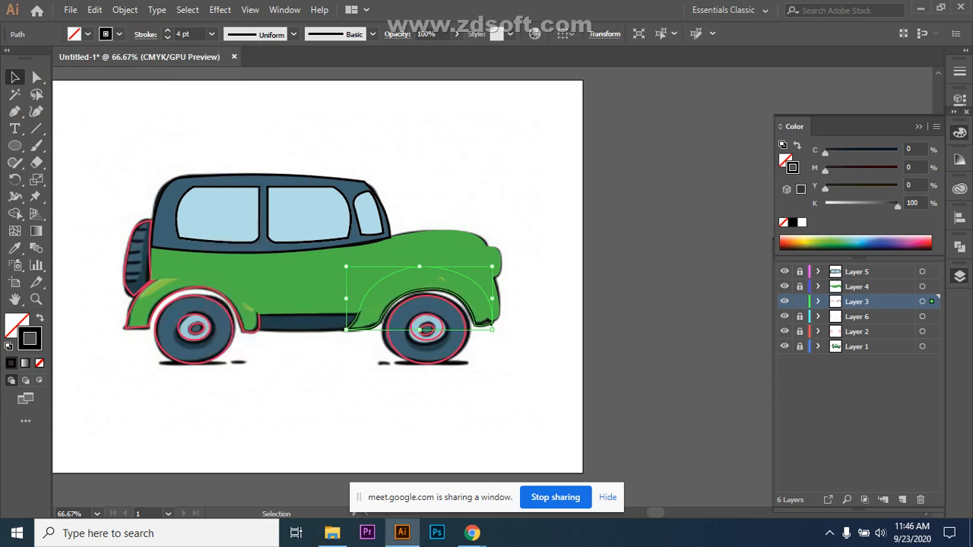
Step: Fill the front fender with a dark green of about C 81, M 42, Y 100, K 43
key(x)
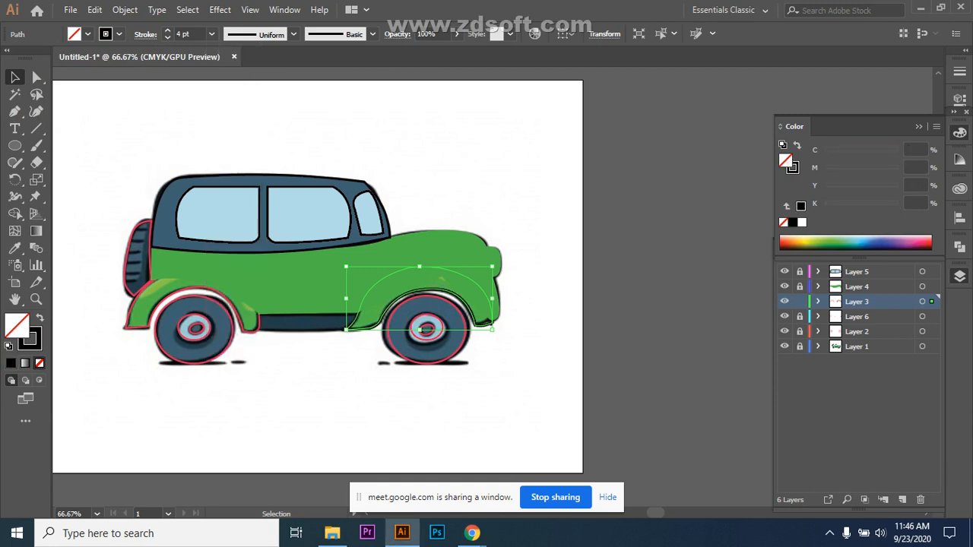
double_click(17, 326)
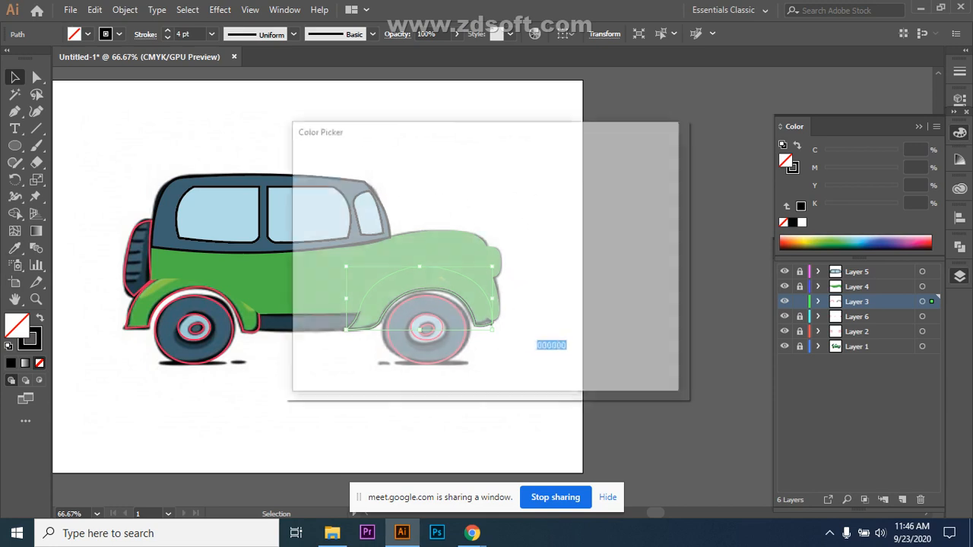
drag(503, 180, 503, 300)
click(446, 310)
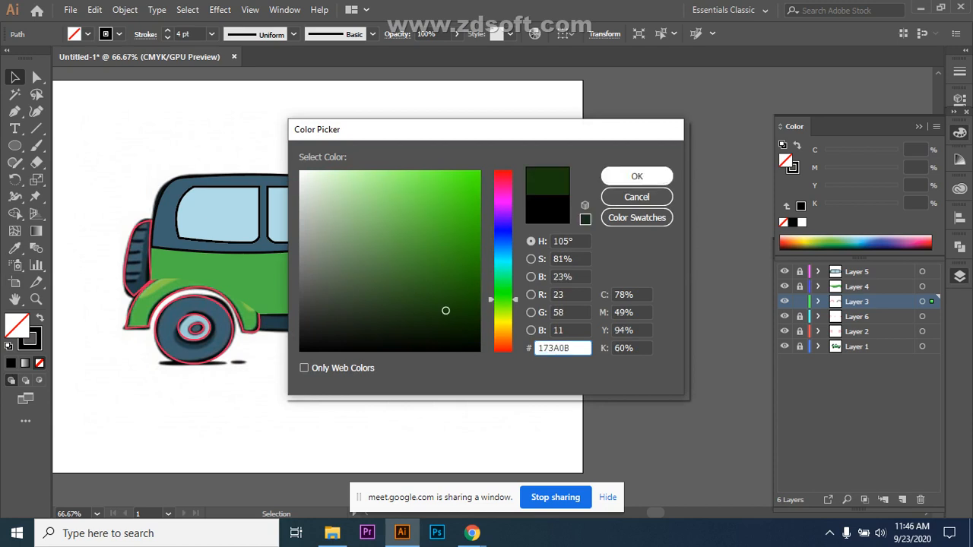
click(459, 294)
key(Return)
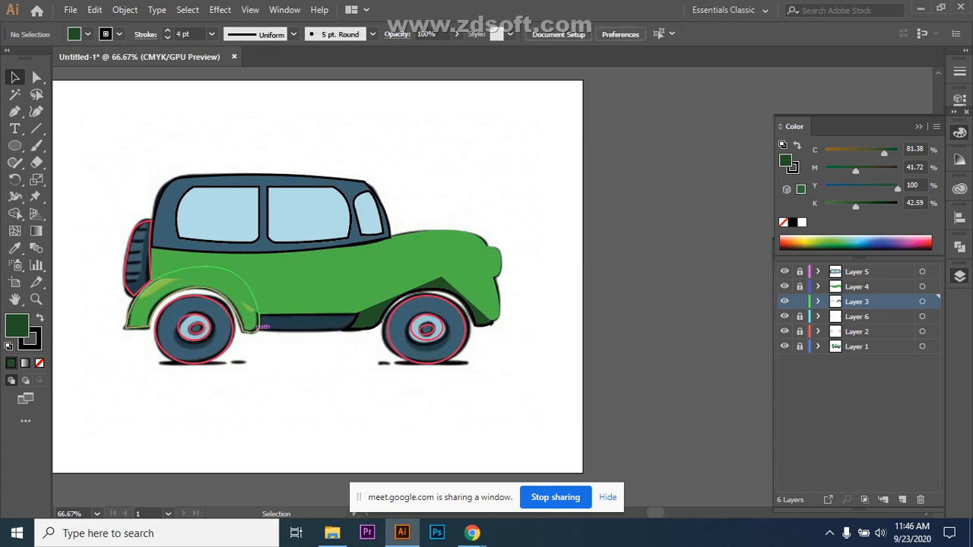
Step: Give the rear fender outline a black stroke with a 4 pt weight
click(228, 299)
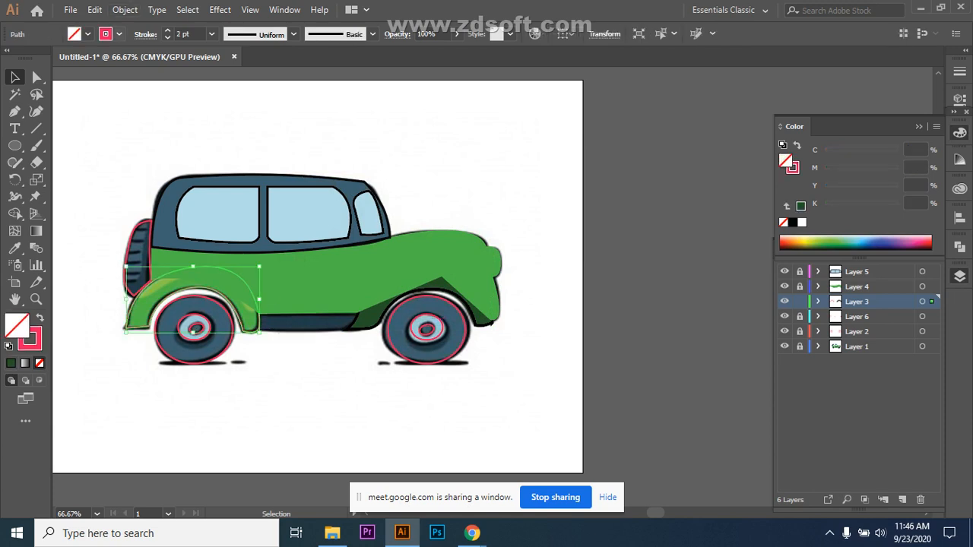
click(118, 33)
click(20, 100)
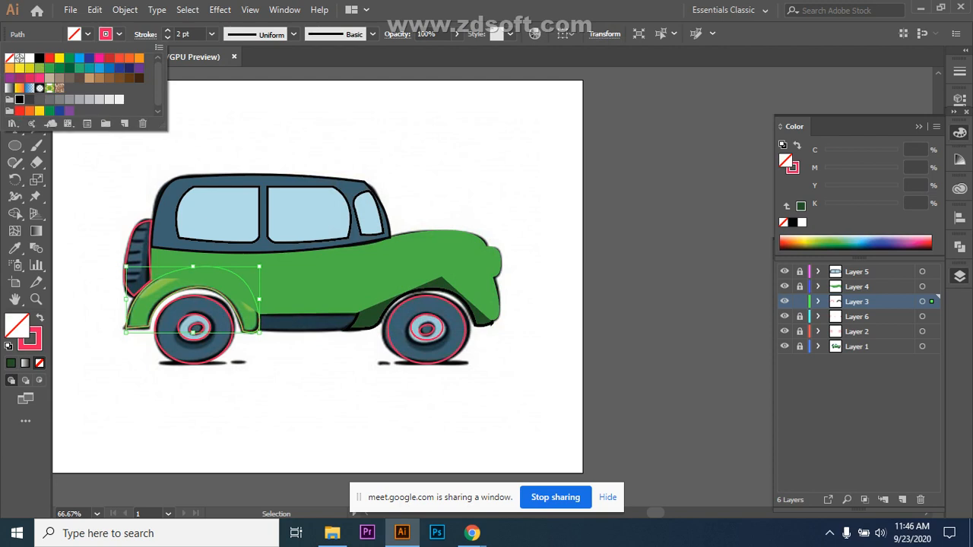
click(211, 35)
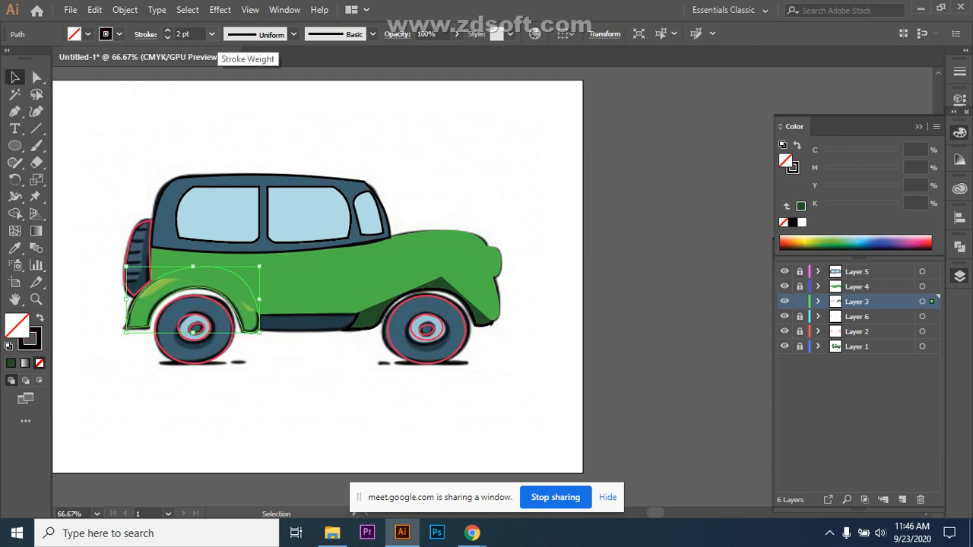
click(212, 34)
click(228, 127)
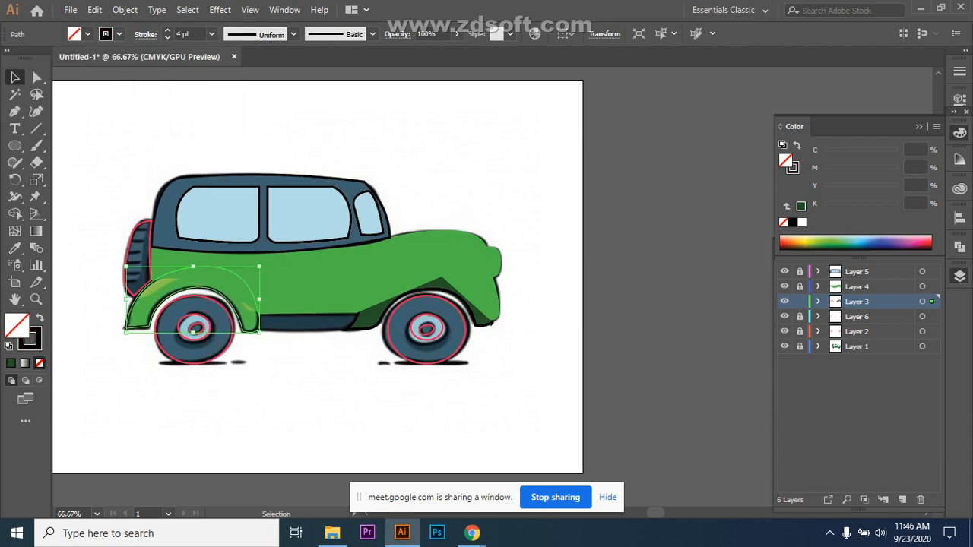
Step: Copy the front fender's dark green fill to the rear fender with the Eyedropper
click(13, 248)
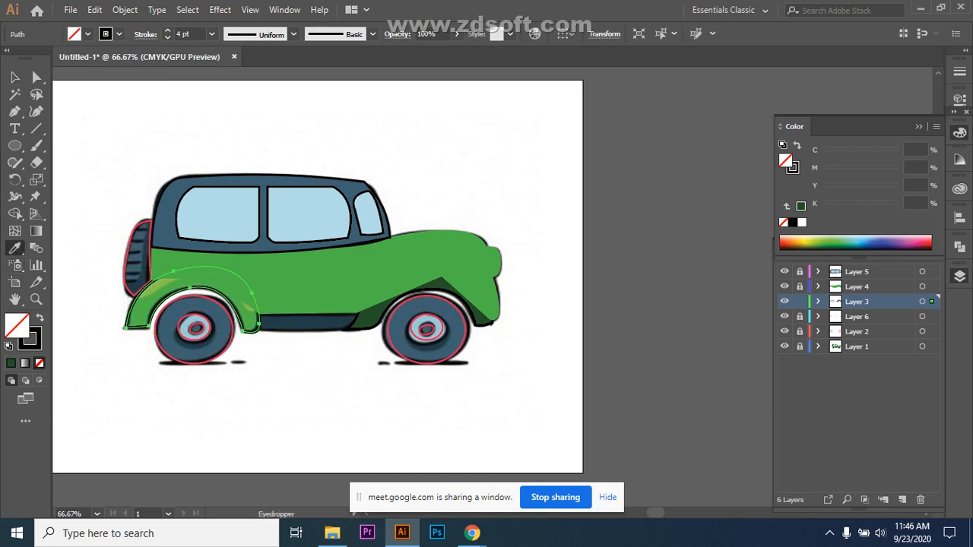
click(414, 296)
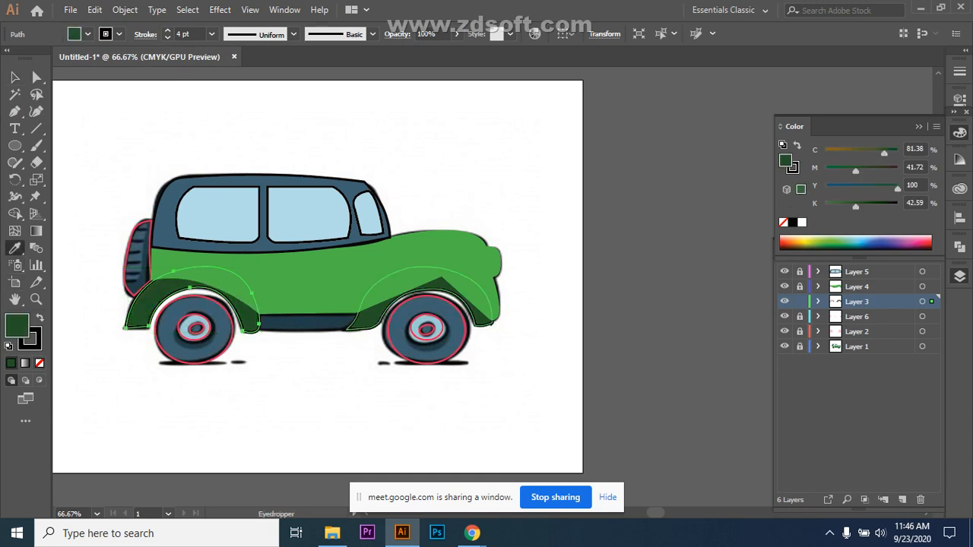
key(v)
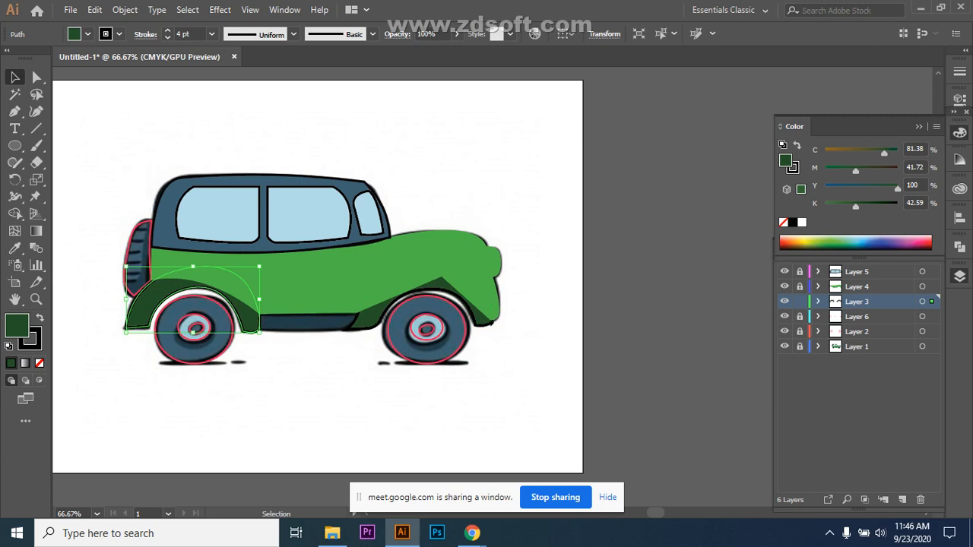
click(327, 410)
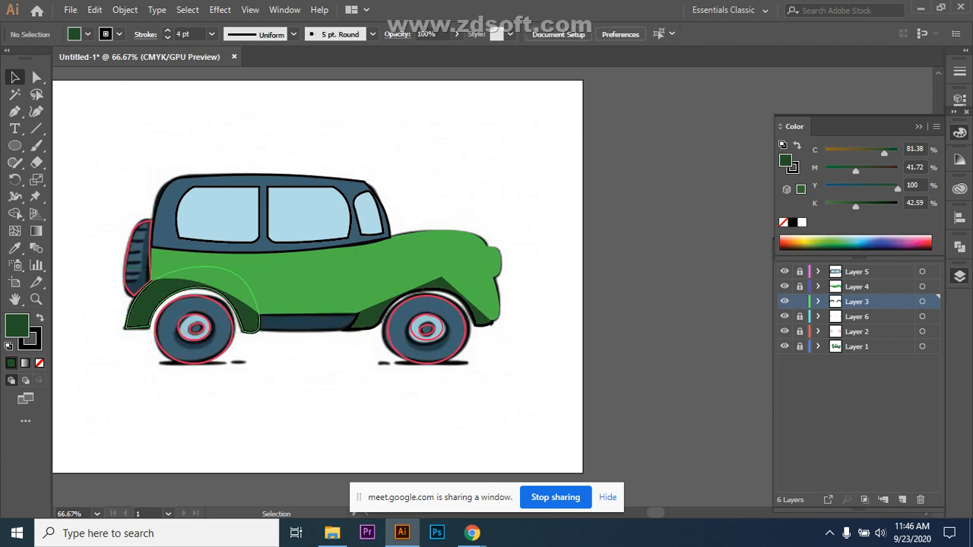
Step: Bring the dark green rear fender to the front of the stacking order within Layer 3
click(147, 298)
right_click(156, 301)
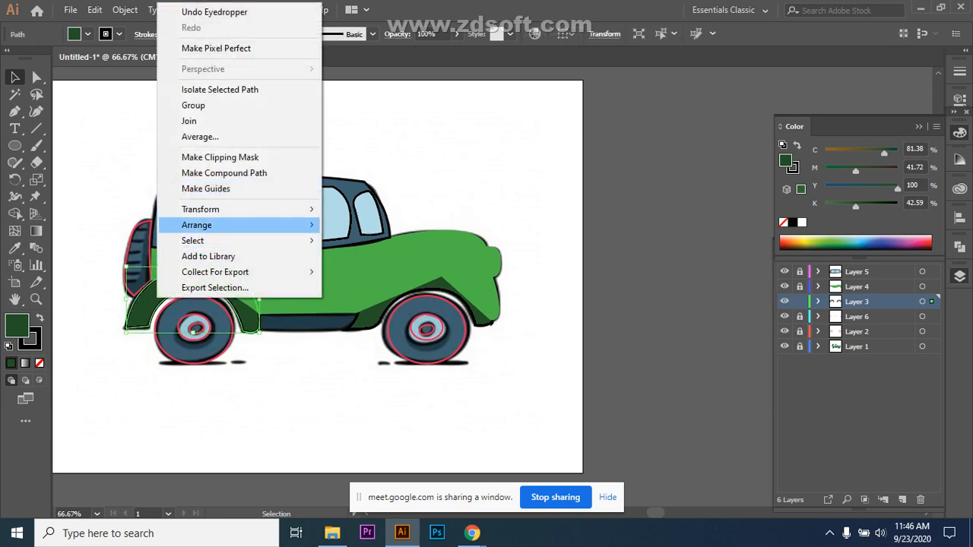
mouse_move(196, 225)
click(368, 225)
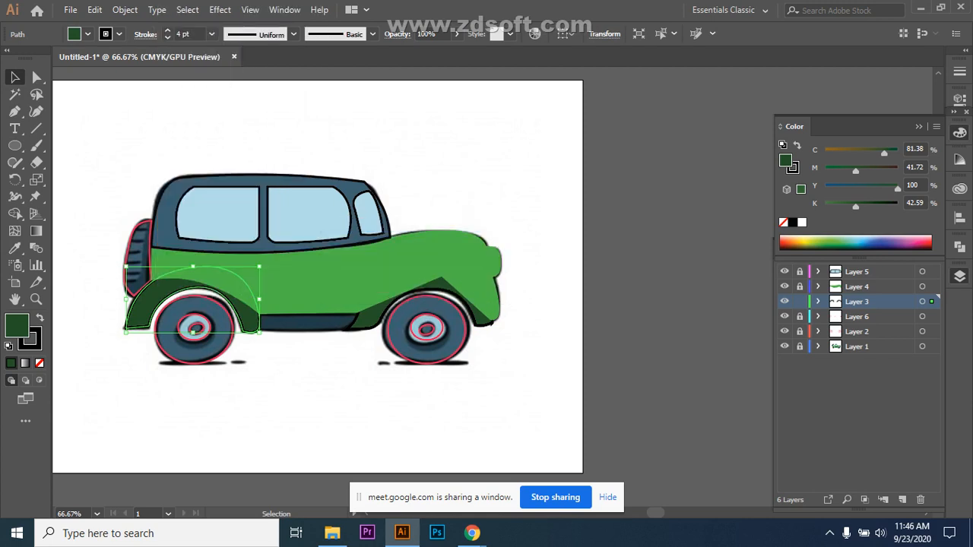
click(334, 407)
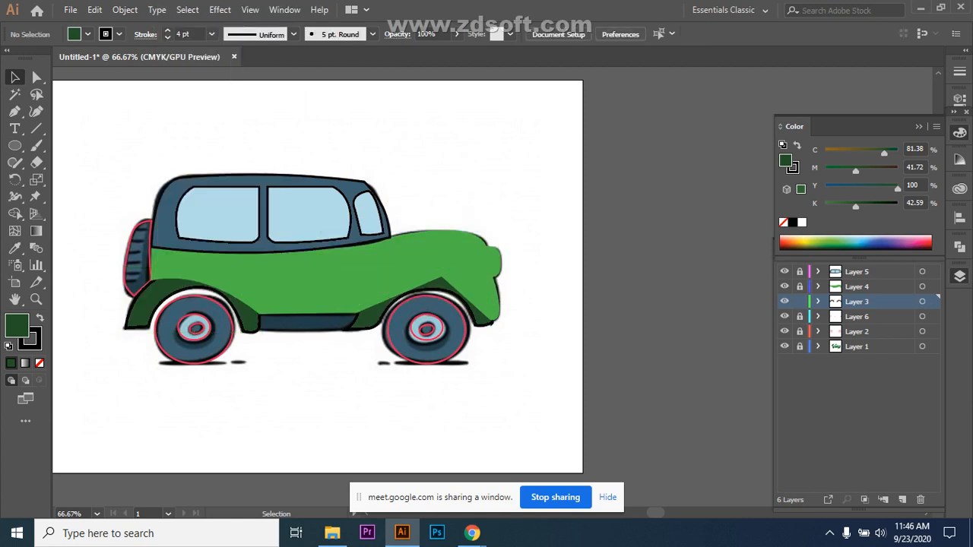
Step: Unlock Layer 4 and send the green lower body to the back of its stacking order
click(800, 287)
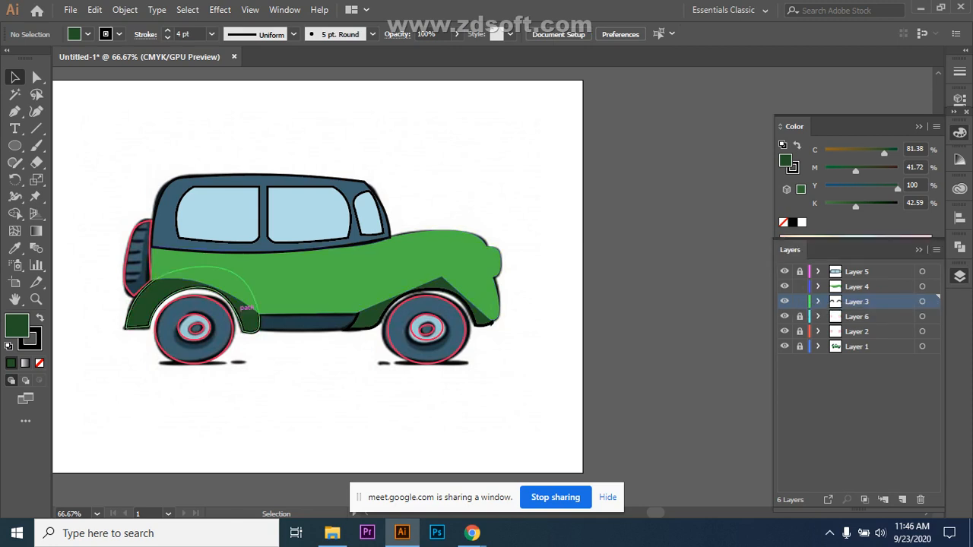
click(313, 228)
right_click(313, 228)
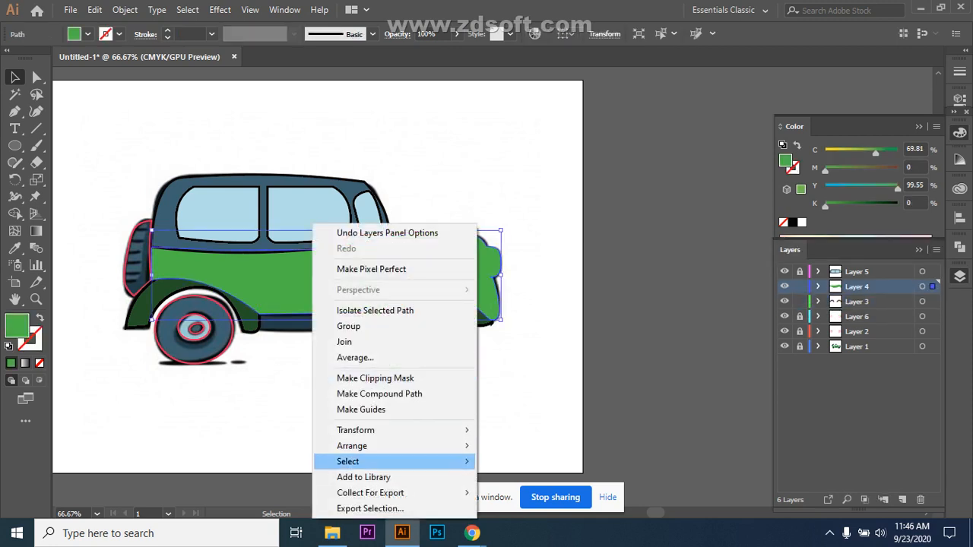
mouse_move(381, 445)
click(528, 491)
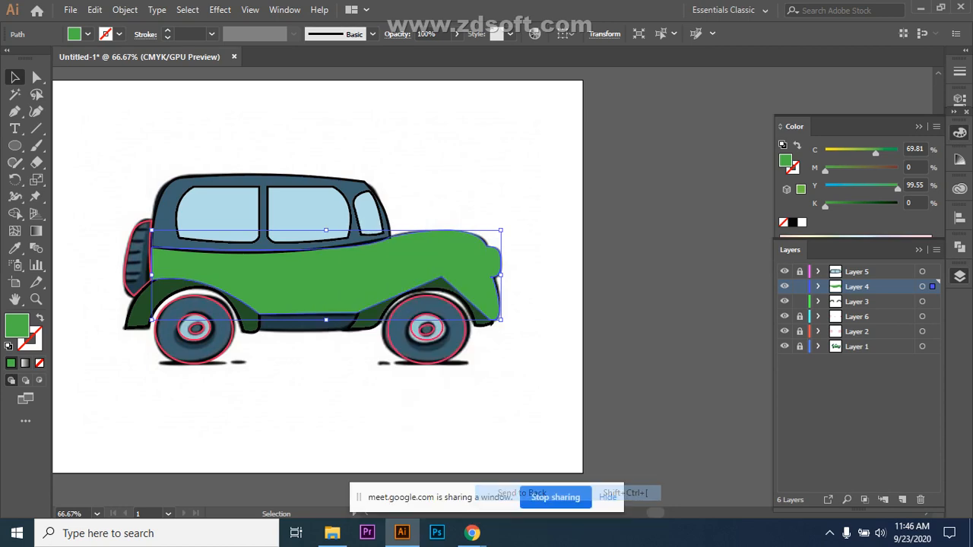
click(350, 418)
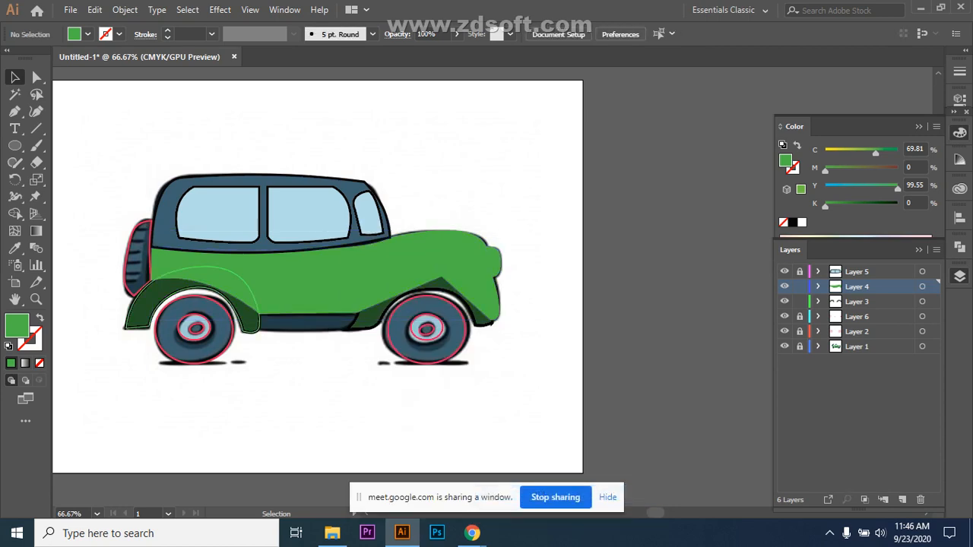
Step: Bring the rear fender to the front, and unlock and hide the reference image layer, Layer 1
right_click(152, 299)
mouse_move(228, 226)
click(365, 226)
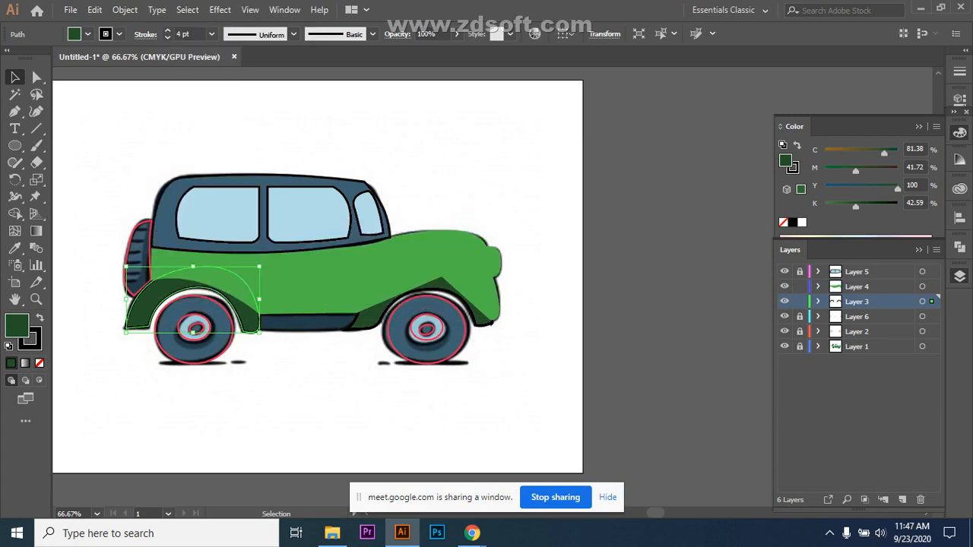
click(800, 347)
click(785, 347)
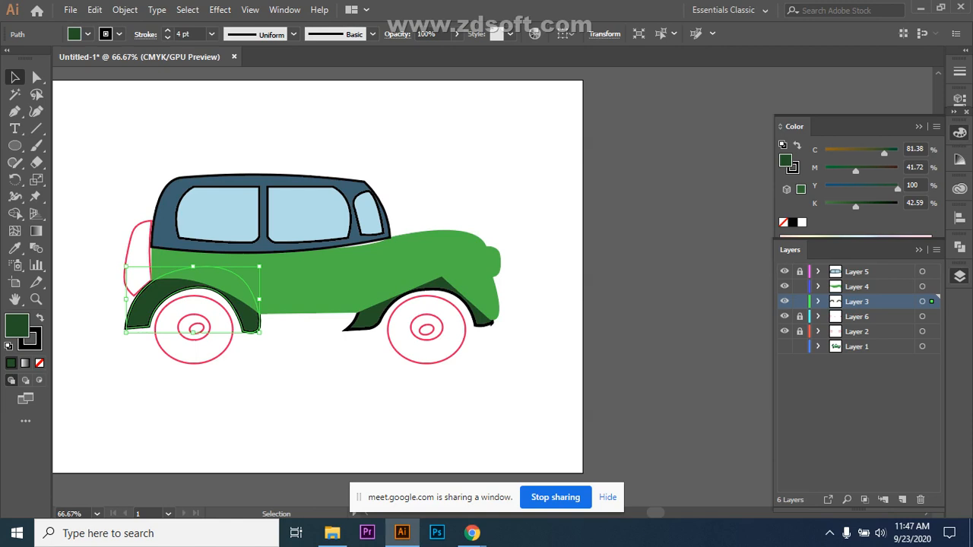
Step: Reapply Bring to Front to the dark green rear fender on Layer 3
key(ctrl+shift+a)
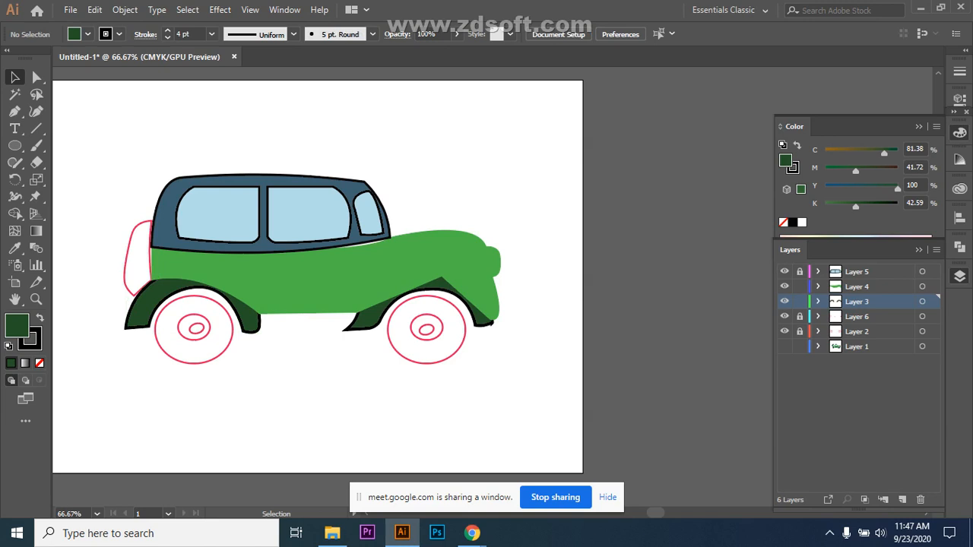
click(246, 319)
right_click(248, 320)
mouse_move(327, 245)
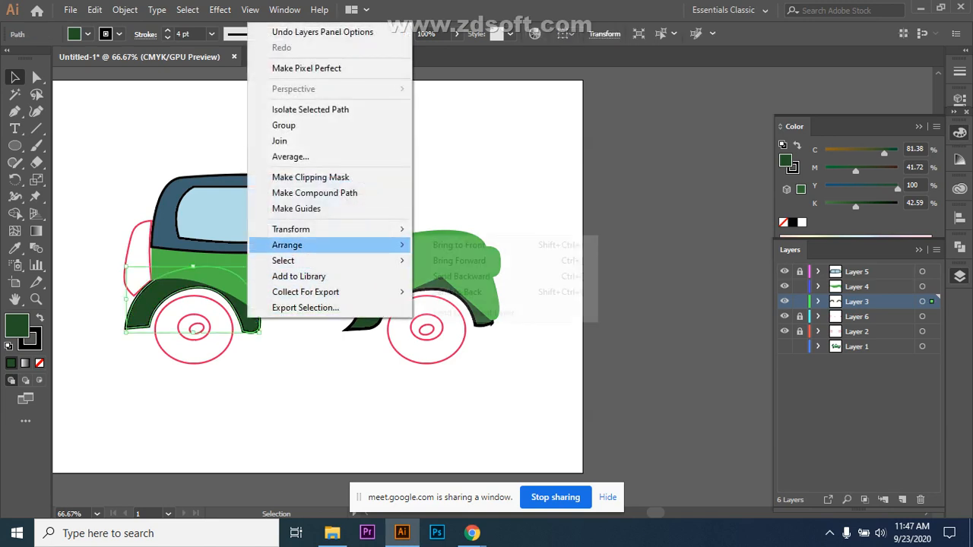
click(458, 244)
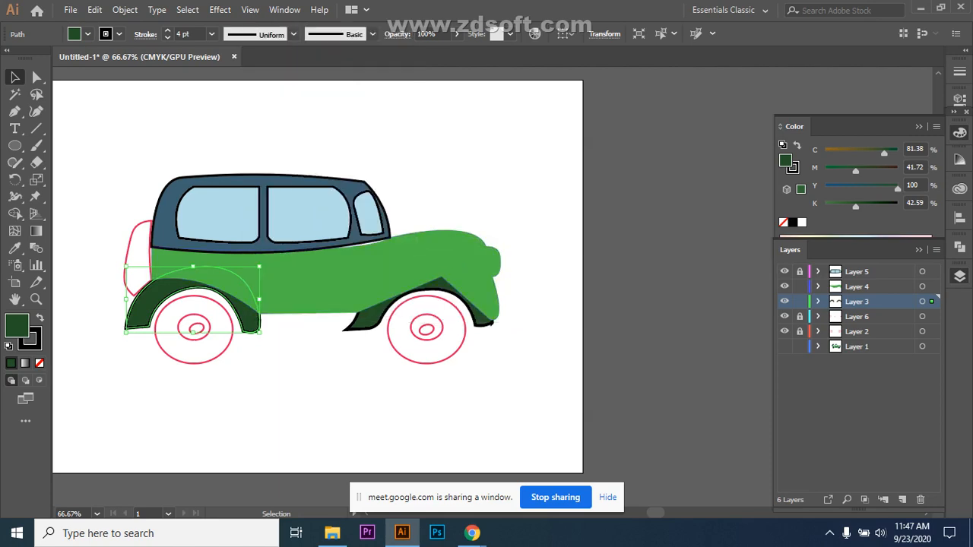
Step: Reapply Send to Back to the green lower body on Layer 4
click(334, 259)
right_click(324, 226)
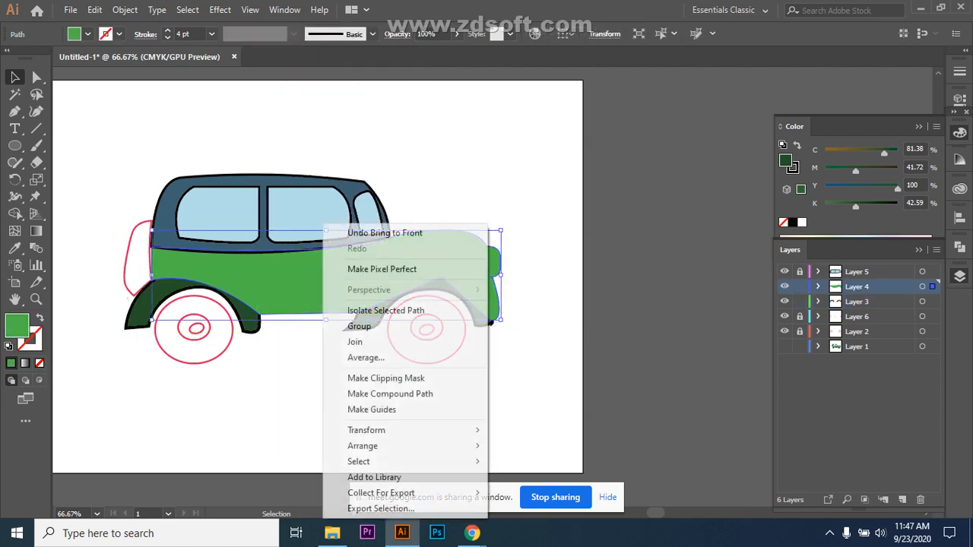
mouse_move(380, 445)
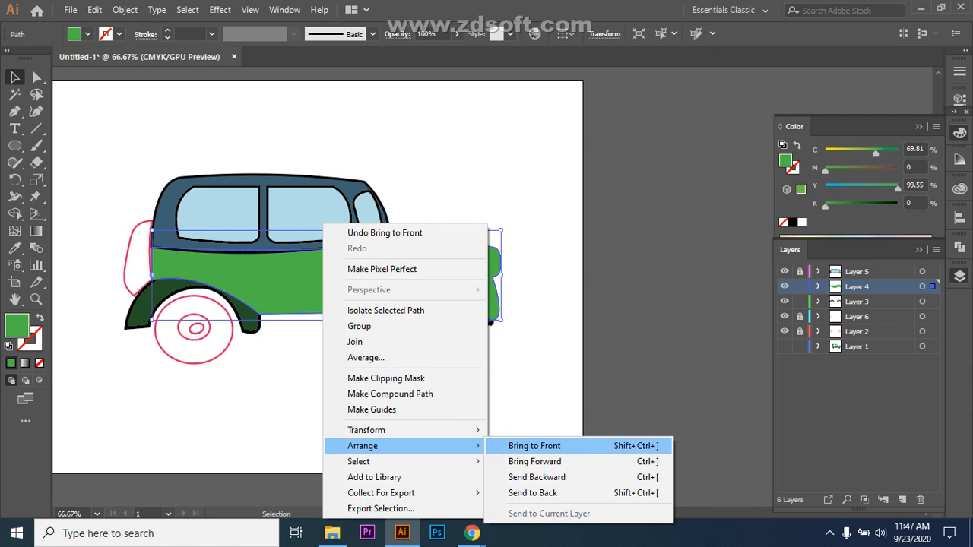
click(533, 492)
key(ctrl+shift+a)
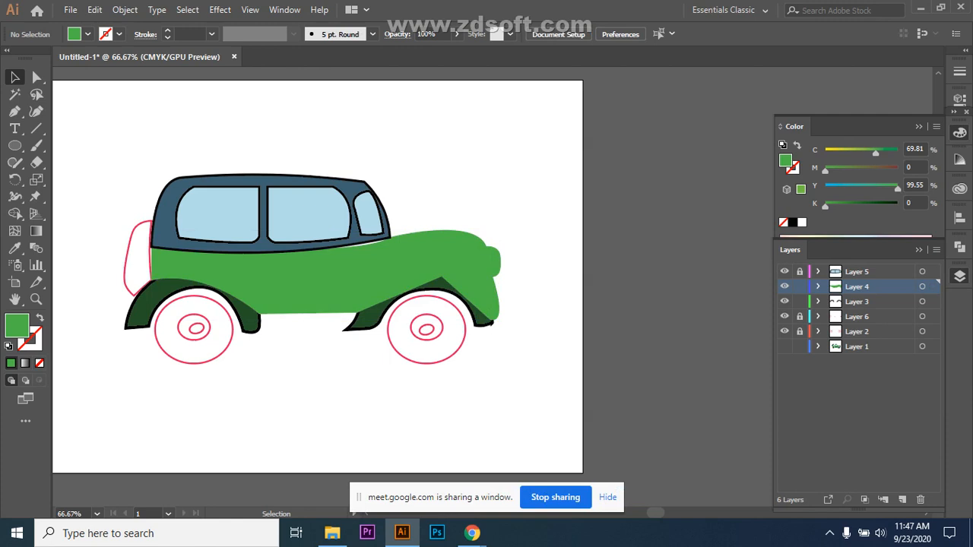
Step: Move Layer 3 with the dark green fenders above Layer 4 in the layer order
click(370, 315)
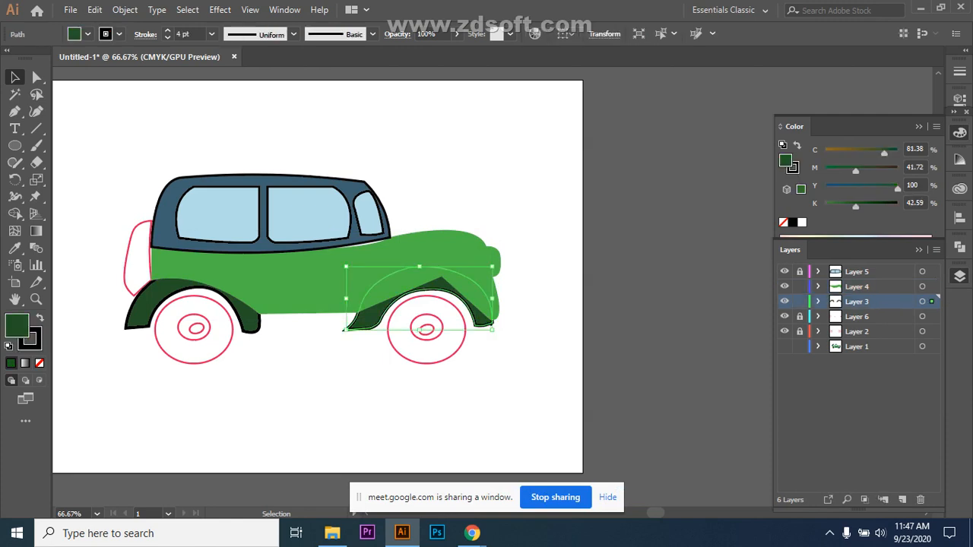
drag(858, 302, 858, 279)
click(638, 304)
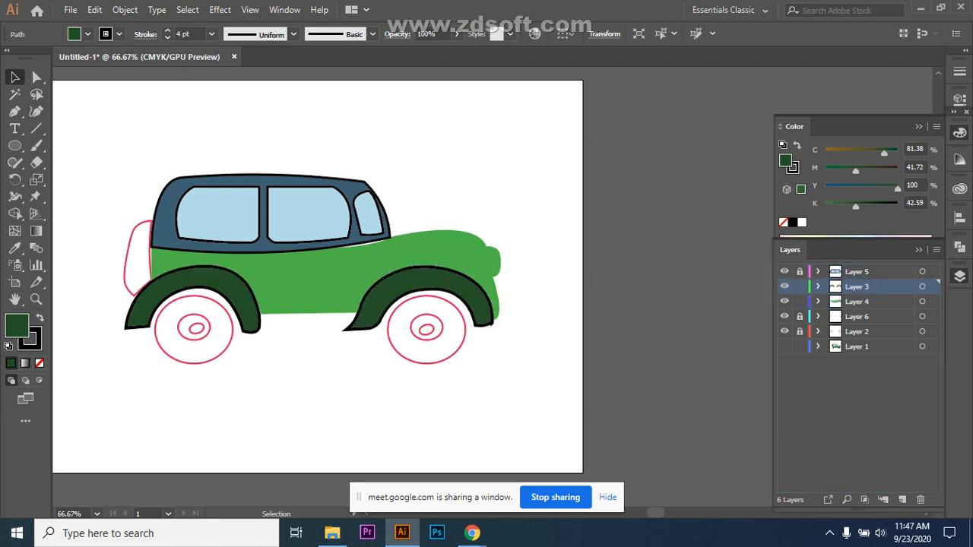
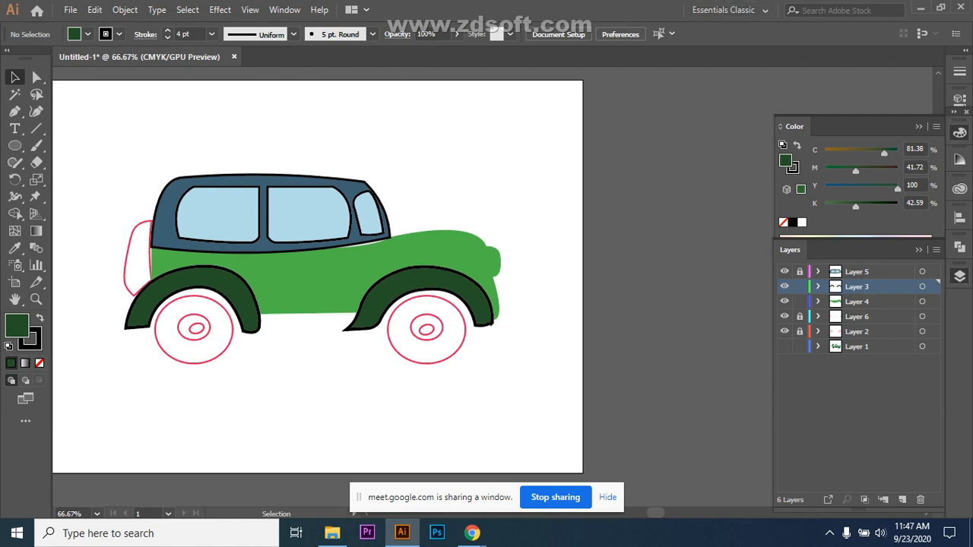
Step: Lock Layer 4 with the green body and Layer 3 with the fenders
click(327, 280)
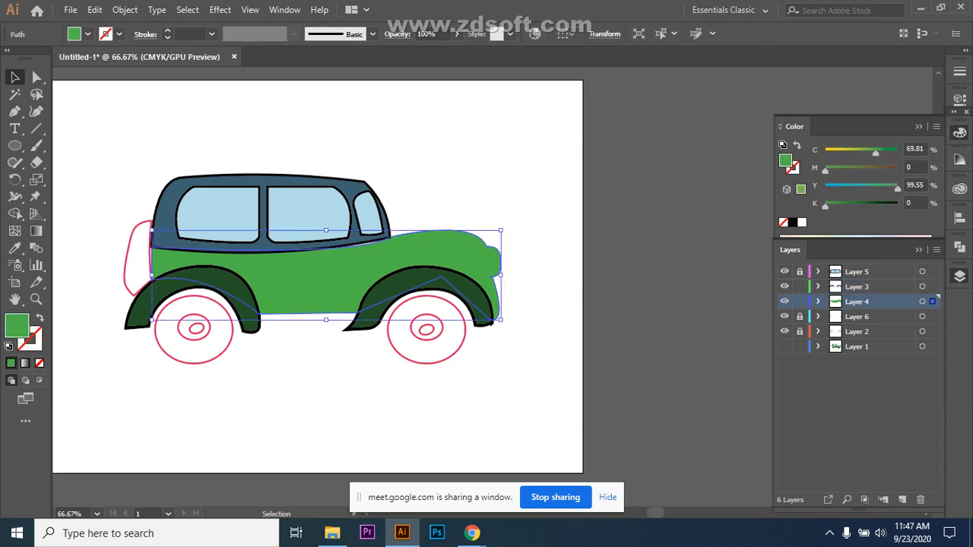
key(ctrl+shift+a)
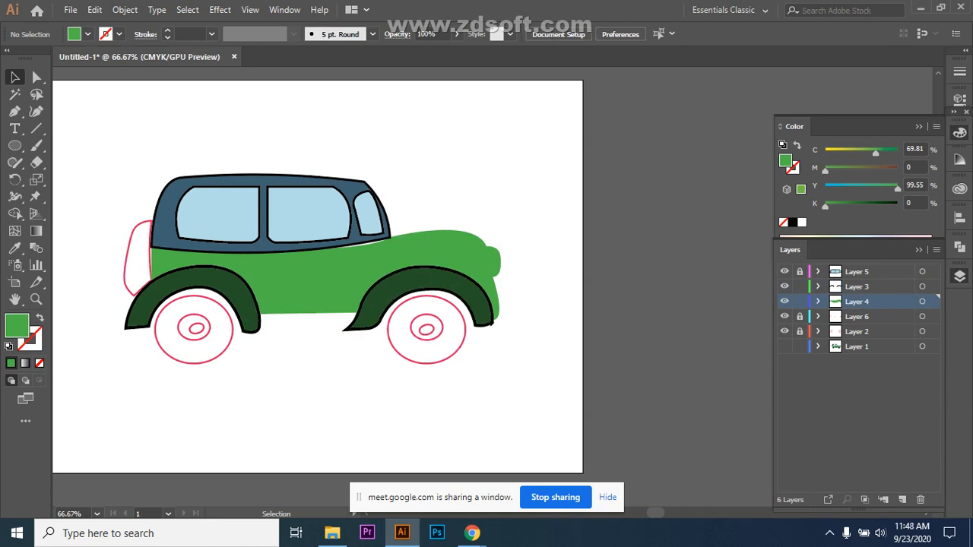
click(800, 301)
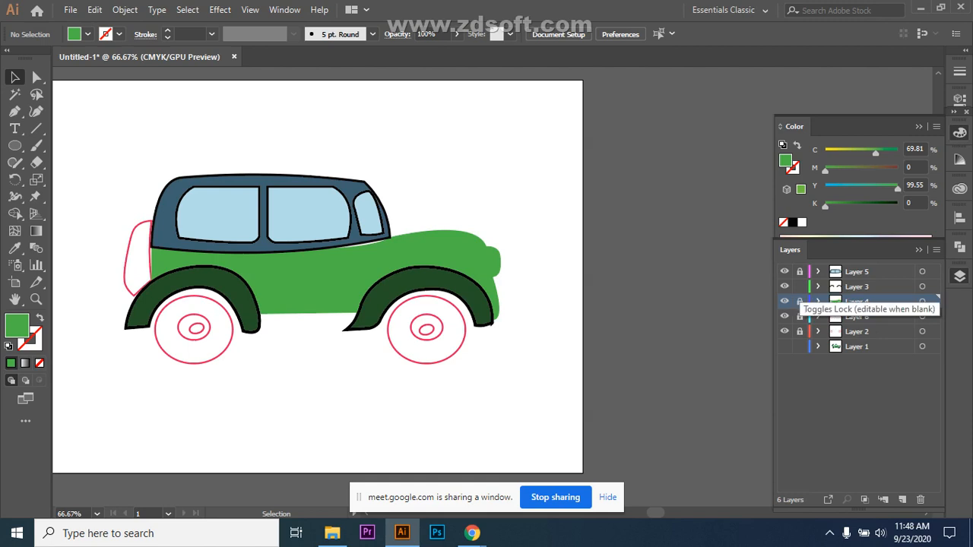
click(800, 287)
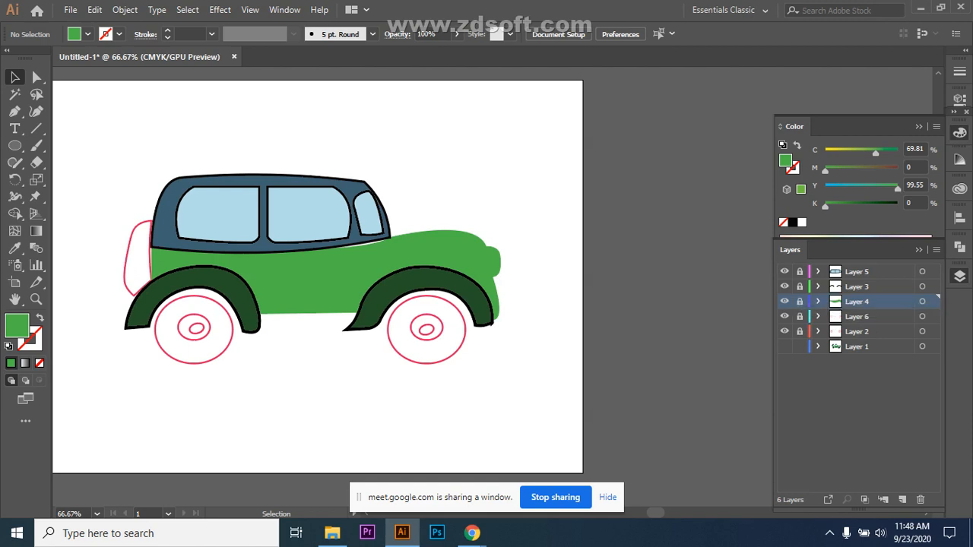
Step: Unlock Layer 6 and Layer 2 and check which paths and ellipses each one contains
click(874, 318)
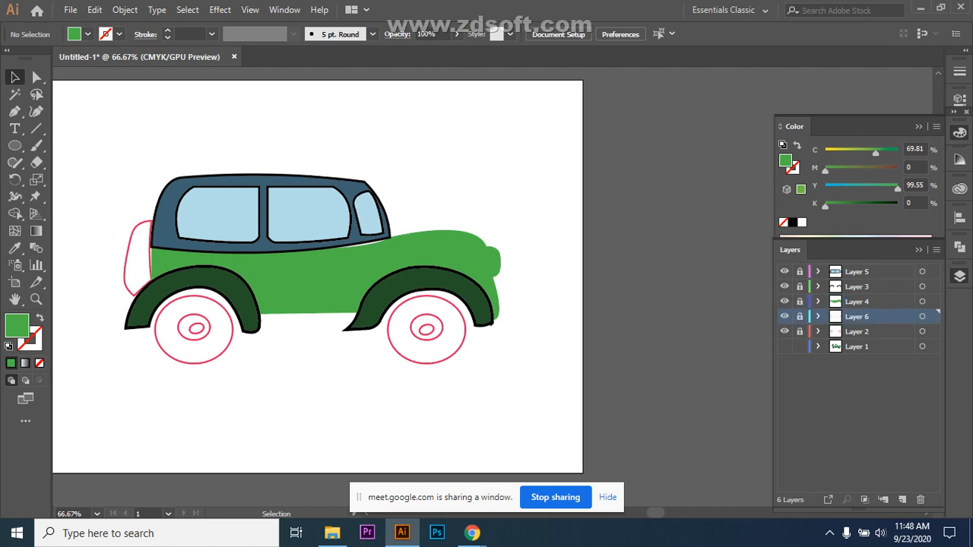
click(800, 316)
click(818, 316)
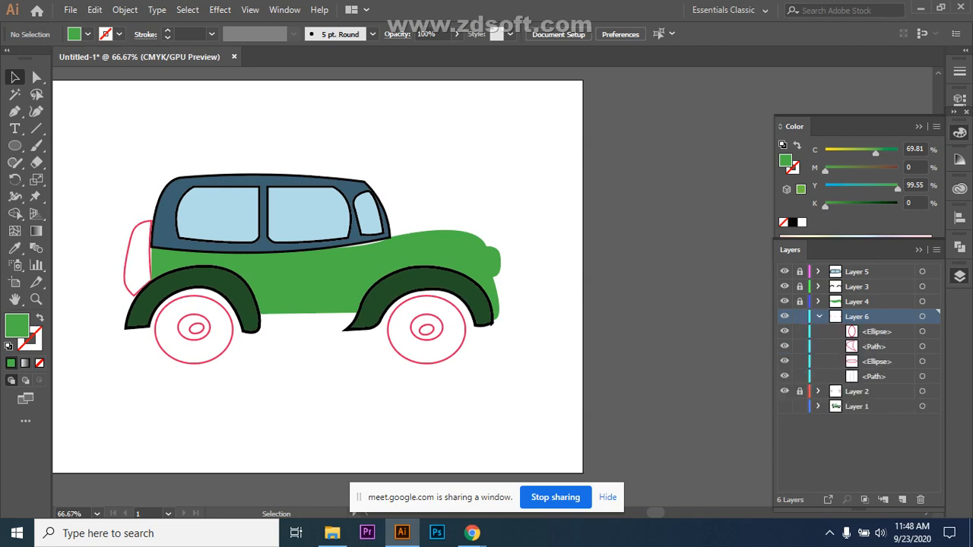
click(818, 316)
click(800, 332)
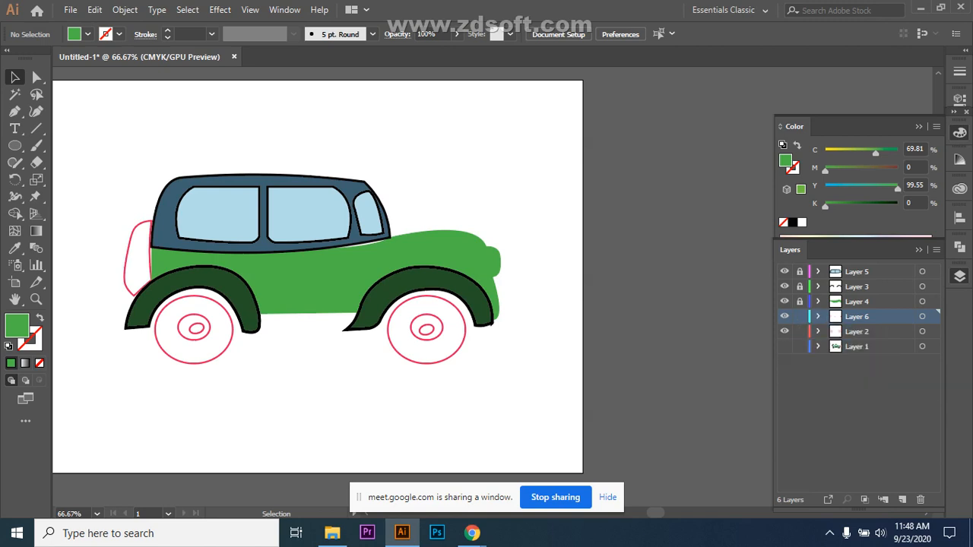
click(818, 332)
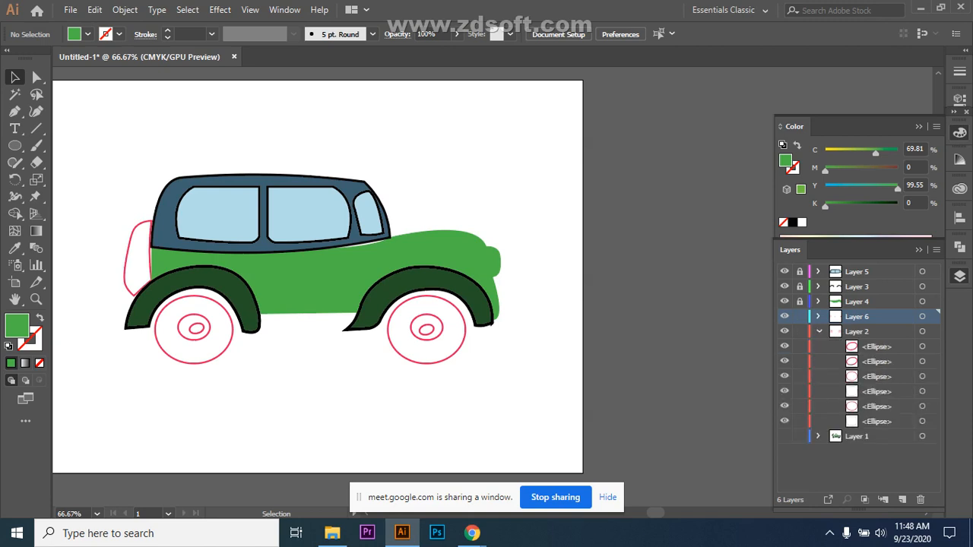
click(818, 332)
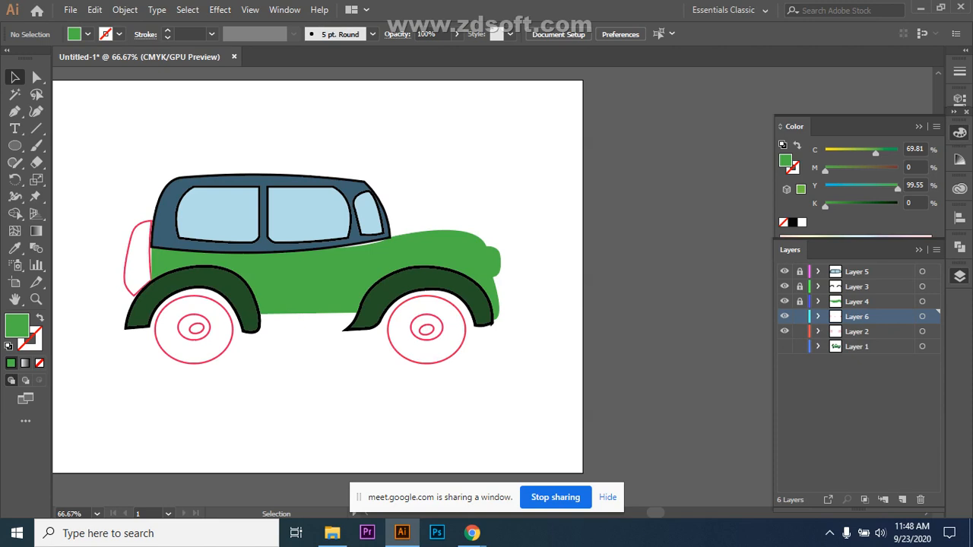
Step: Show the reference image on Layer 1 again and lock that layer
click(785, 346)
click(800, 346)
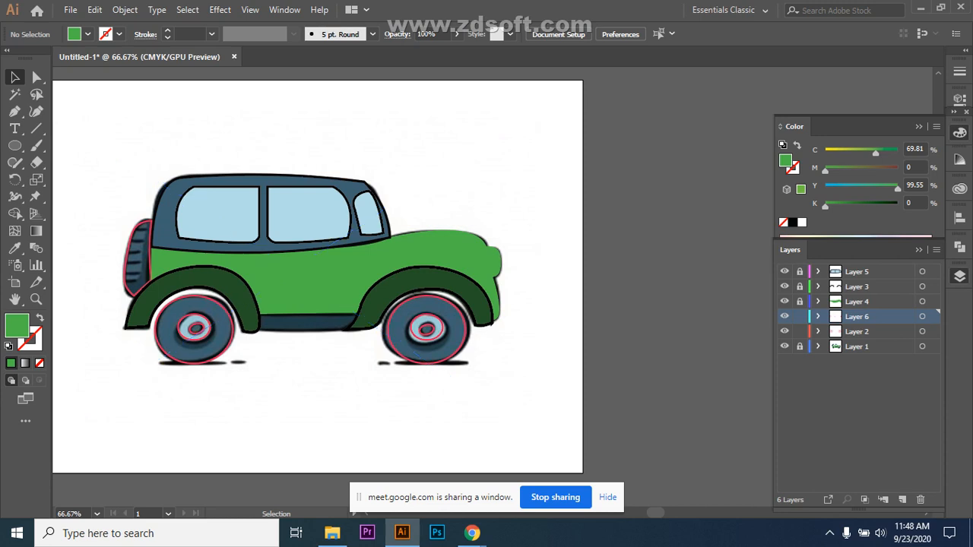
click(228, 346)
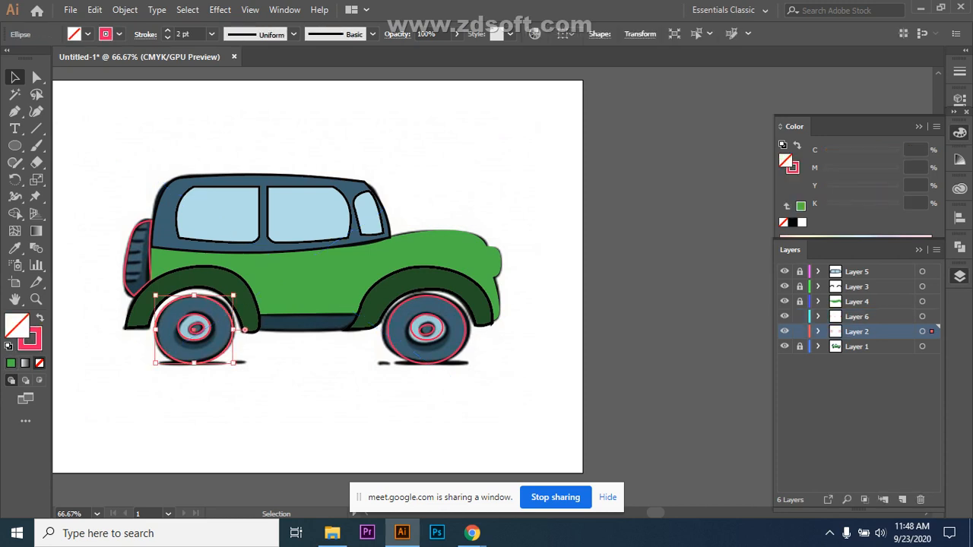
key(ctrl+shift+a)
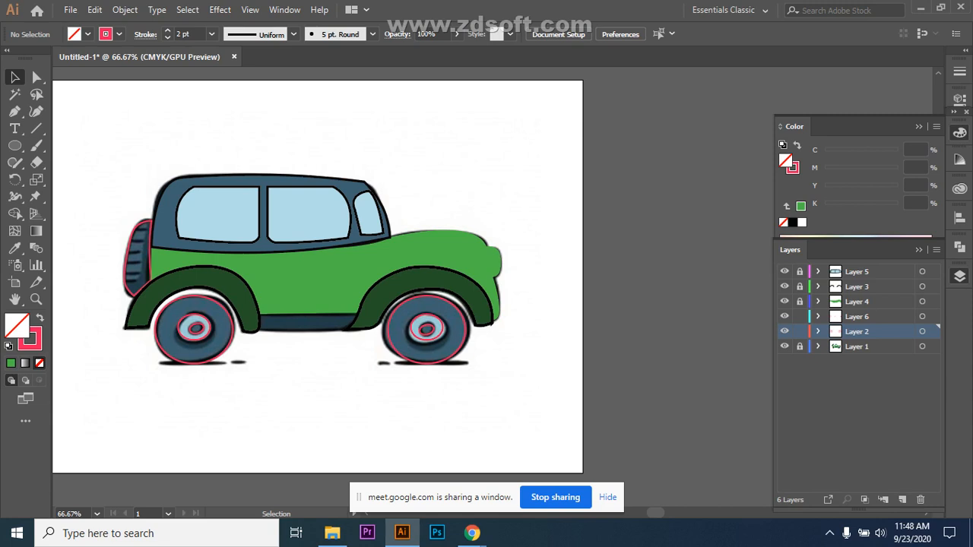
Step: Delete the three traced ellipses of the front wheel on Layer 2
drag(376, 339, 471, 365)
key(Delete)
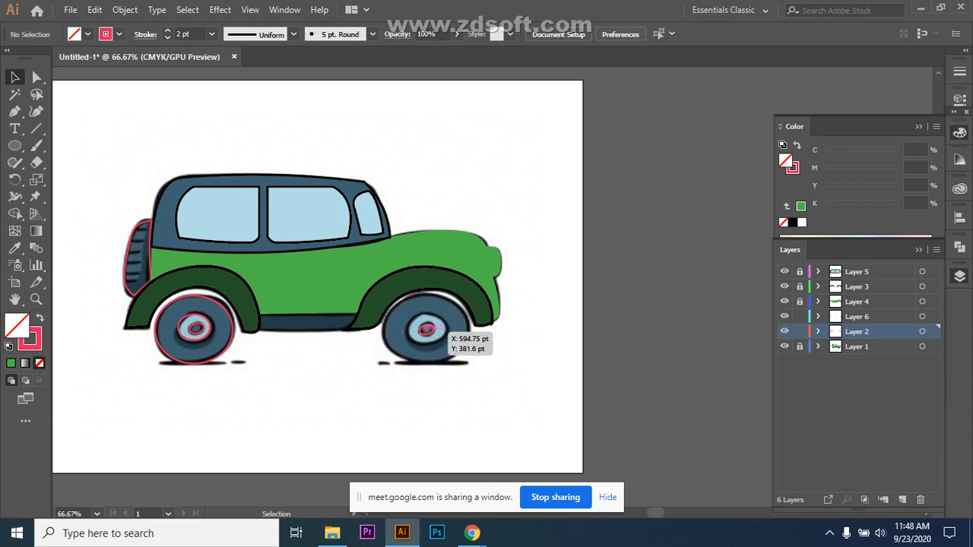
click(424, 328)
key(Delete)
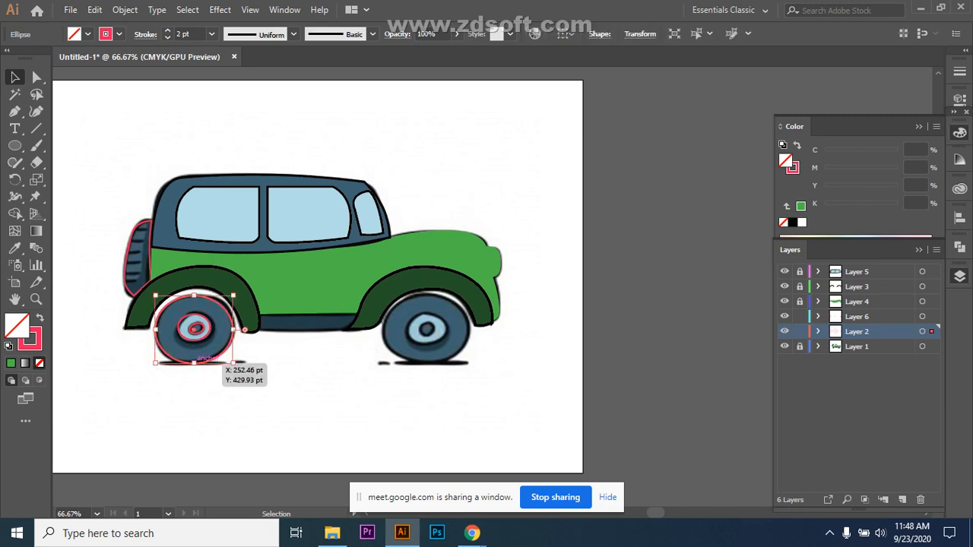
Step: Give the rear wheel's outer tyre ellipse a black stroke with a 4 pt weight
click(215, 356)
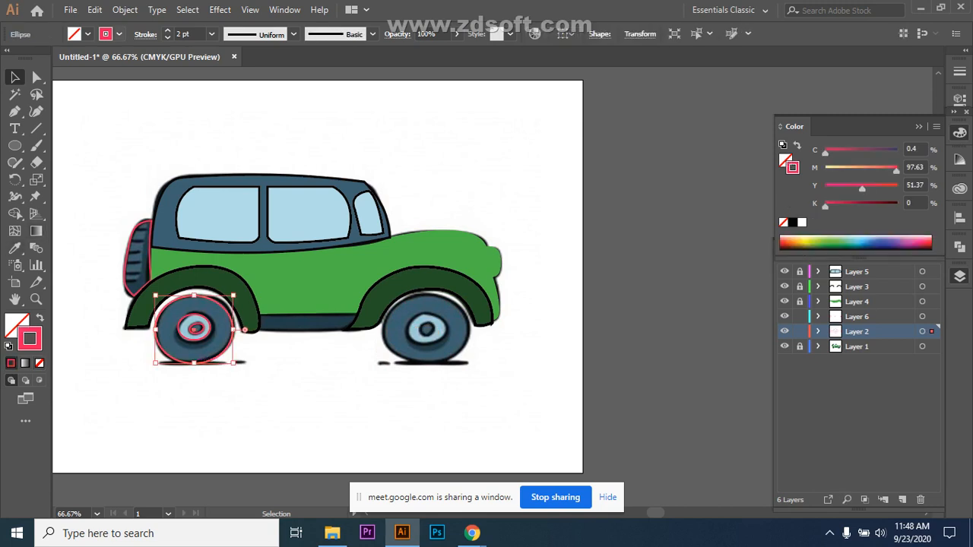
click(119, 34)
click(39, 58)
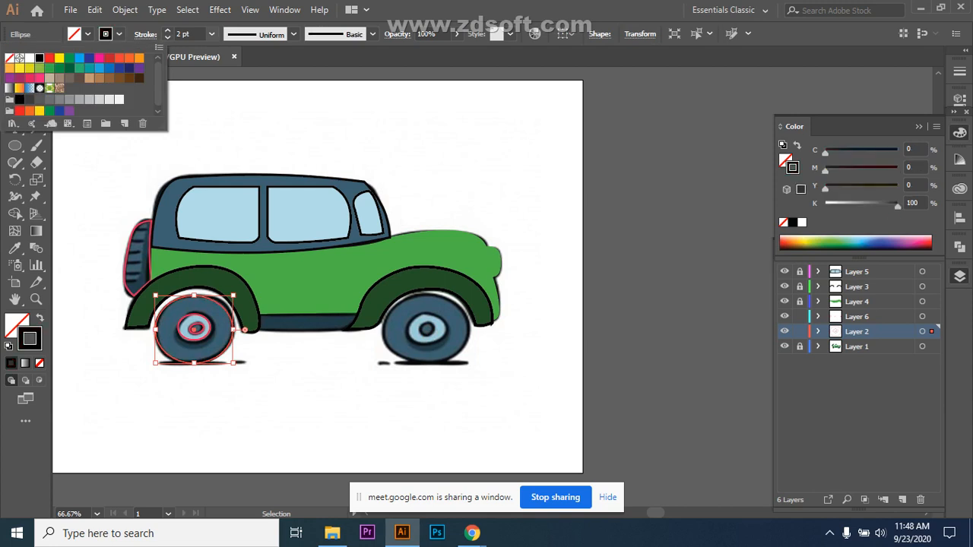
click(211, 34)
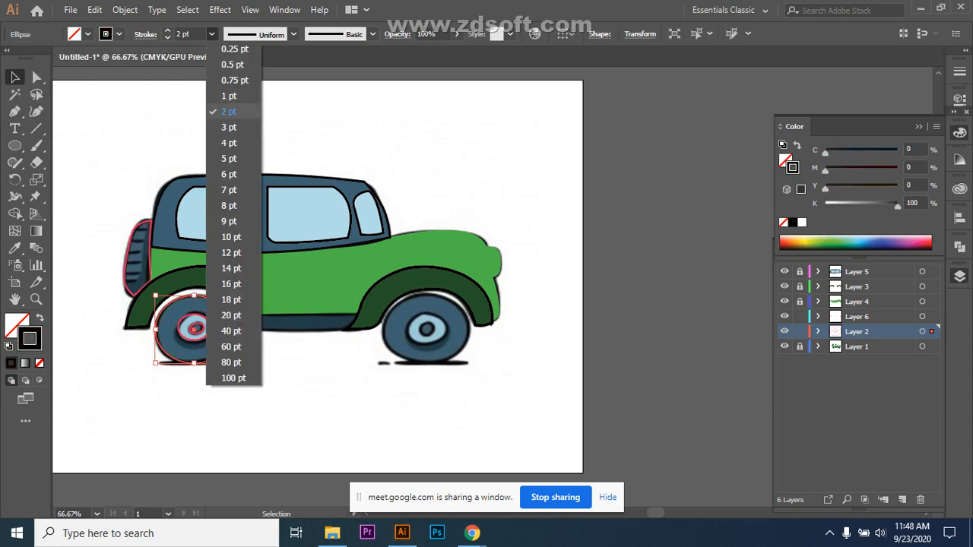
click(228, 143)
click(304, 403)
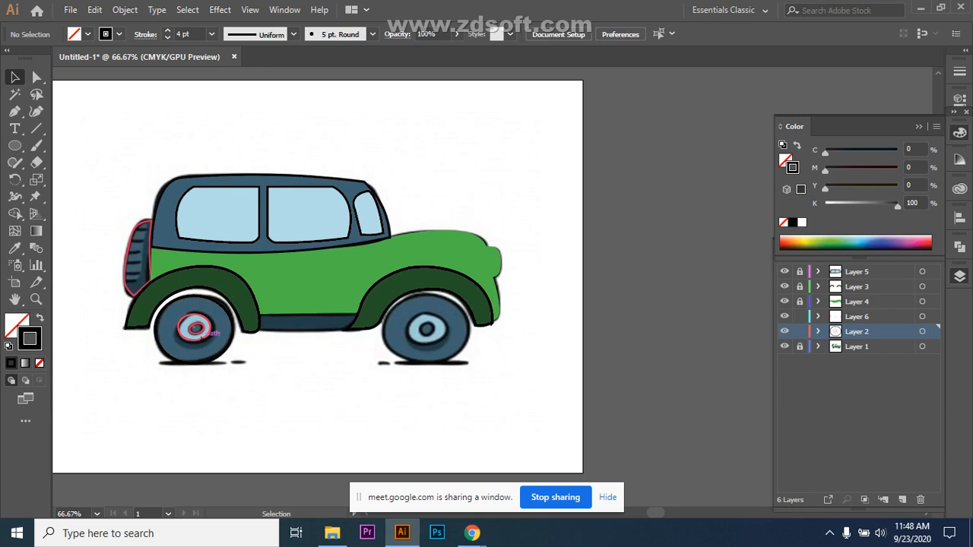
Step: Fill the rear wheel's innermost ellipse with the dark blue hub colour sampled from the reference image
click(197, 328)
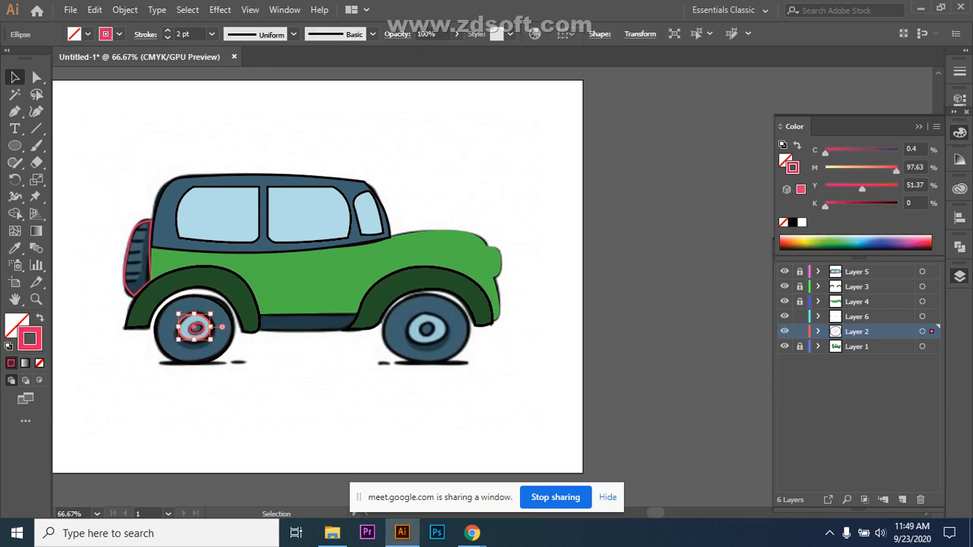
click(197, 333)
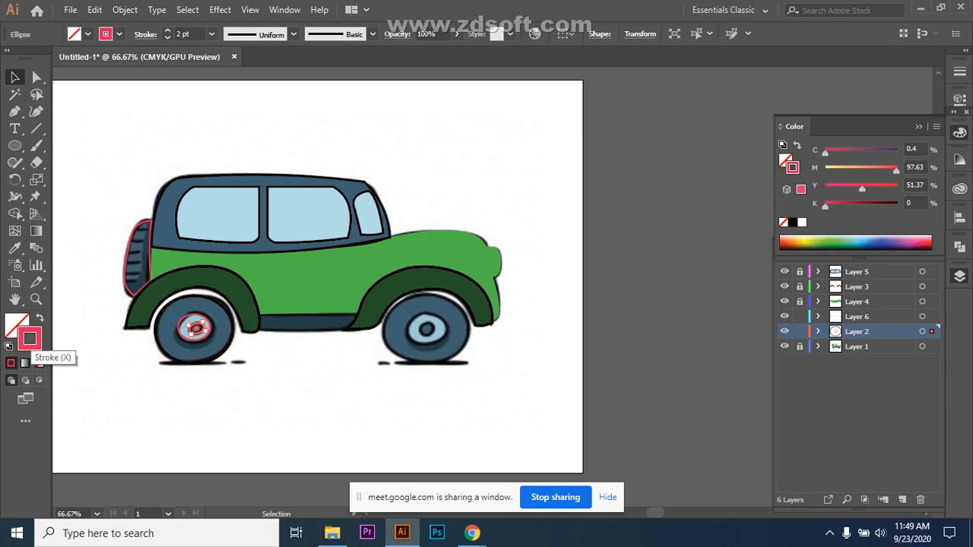
click(15, 326)
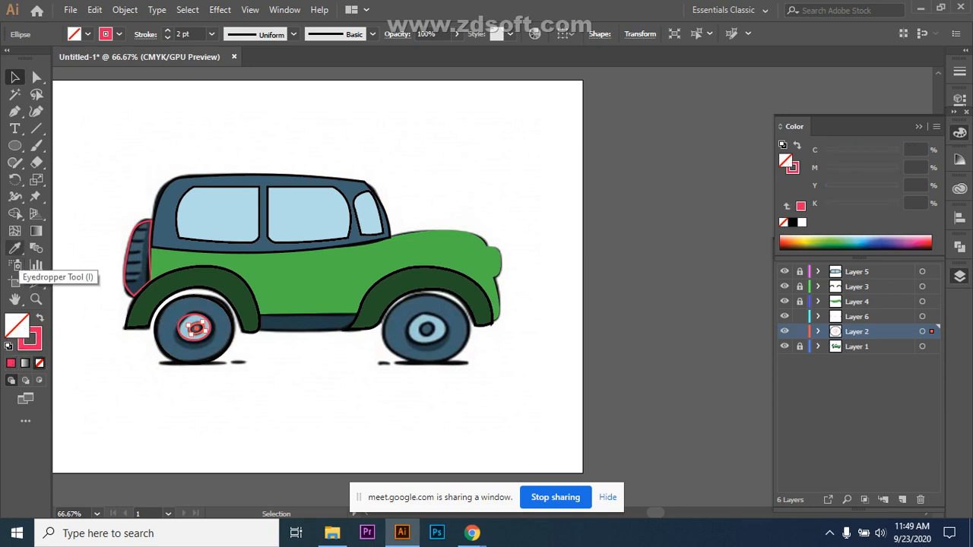
click(15, 248)
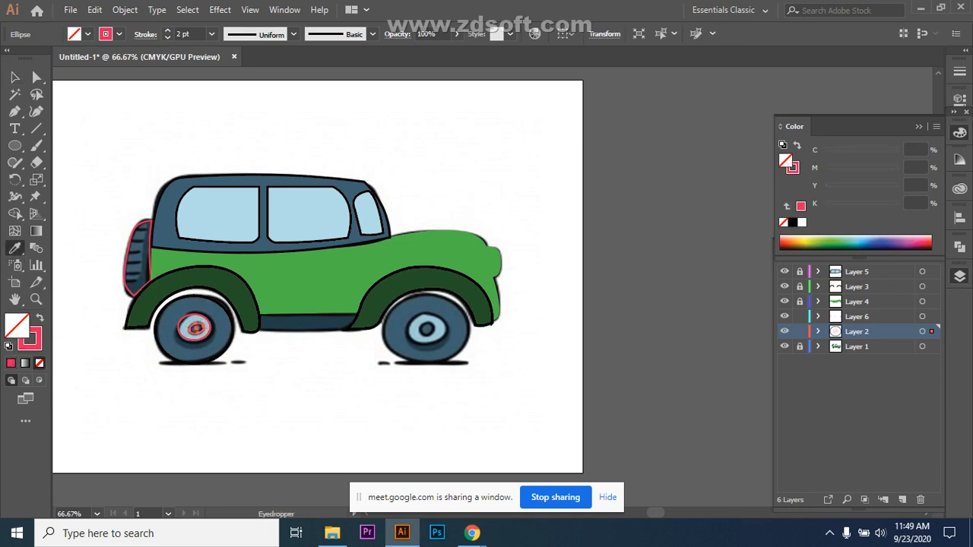
click(197, 329)
click(14, 77)
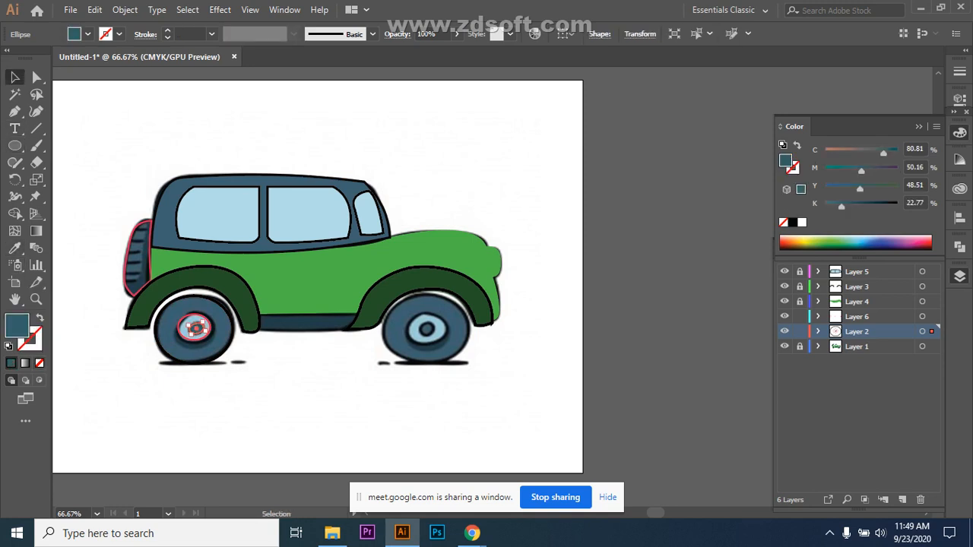
click(219, 325)
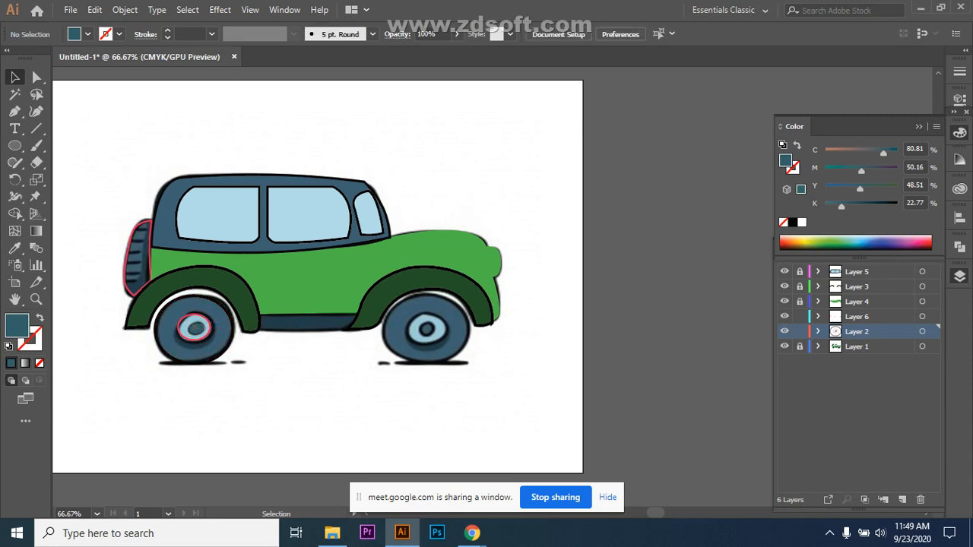
click(199, 329)
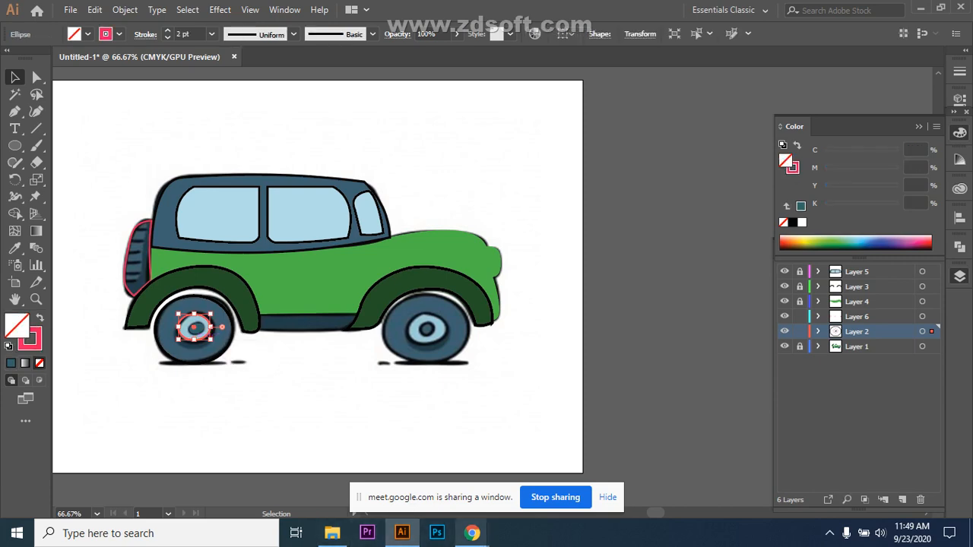
Step: Switch to the Google Meet call in Chrome and view the list of participants
mouse_move(472, 533)
click(392, 467)
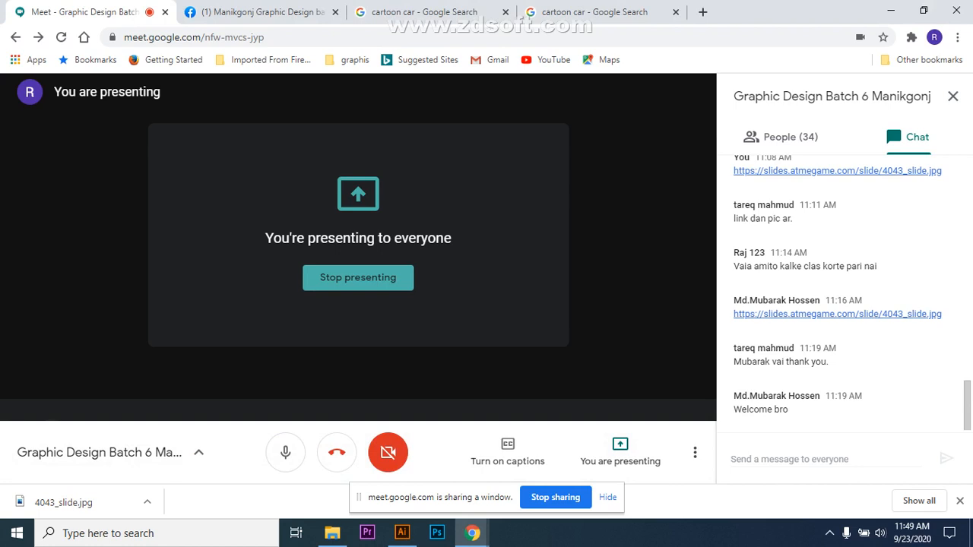
click(783, 137)
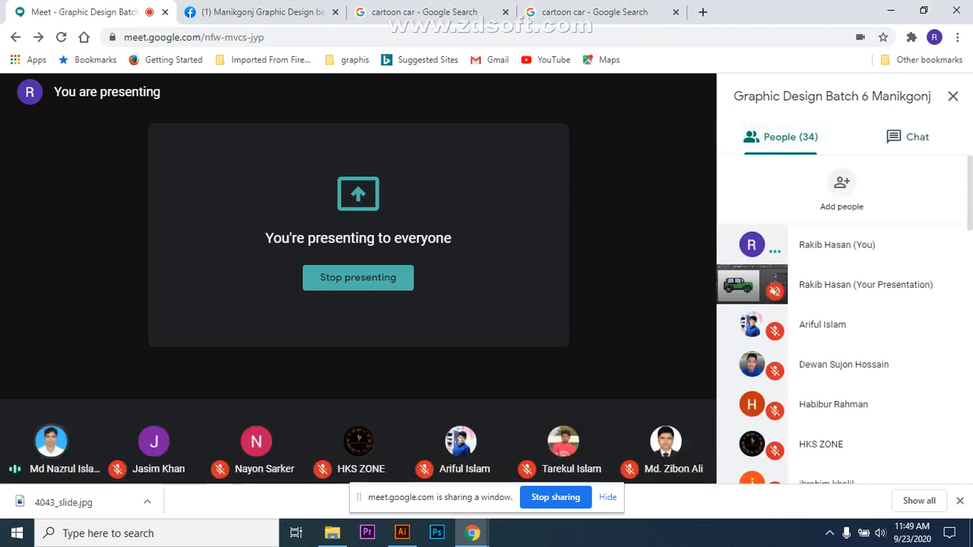
click(954, 96)
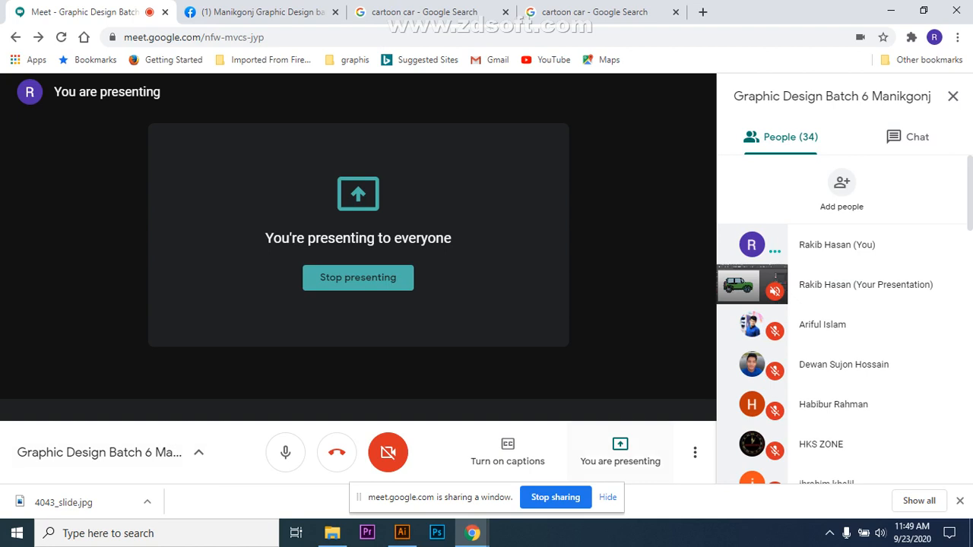
Step: Hide the screen-sharing notice and raise the maximum number of tiles in the meeting layout
click(607, 498)
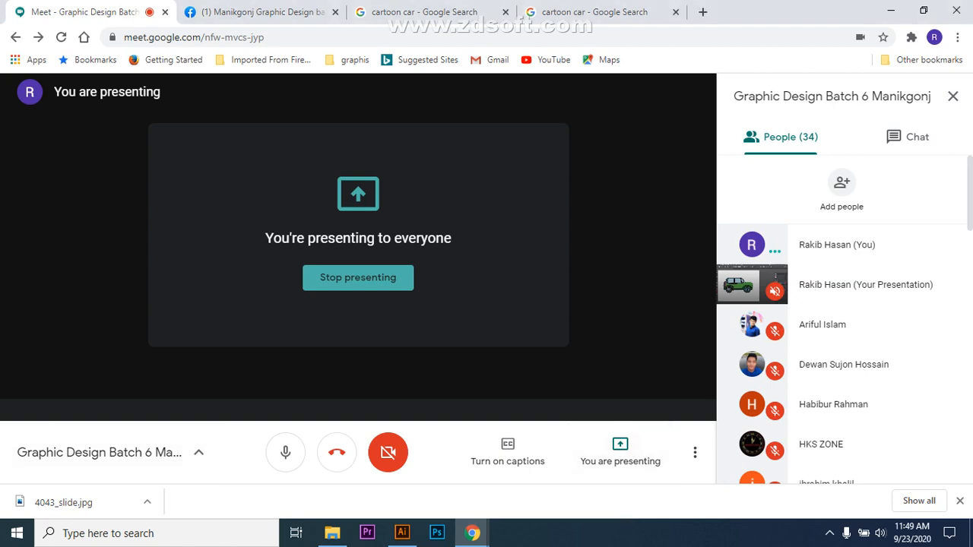
click(694, 452)
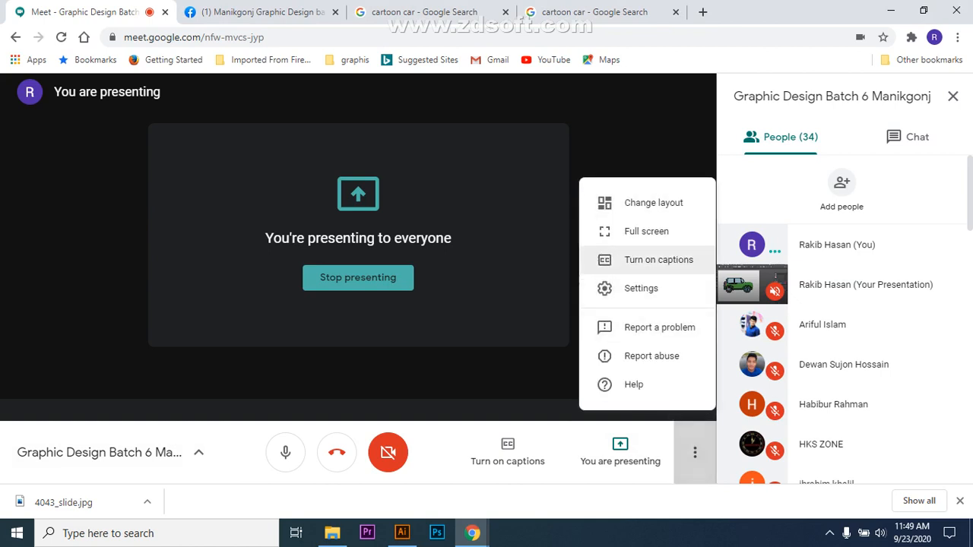
click(654, 202)
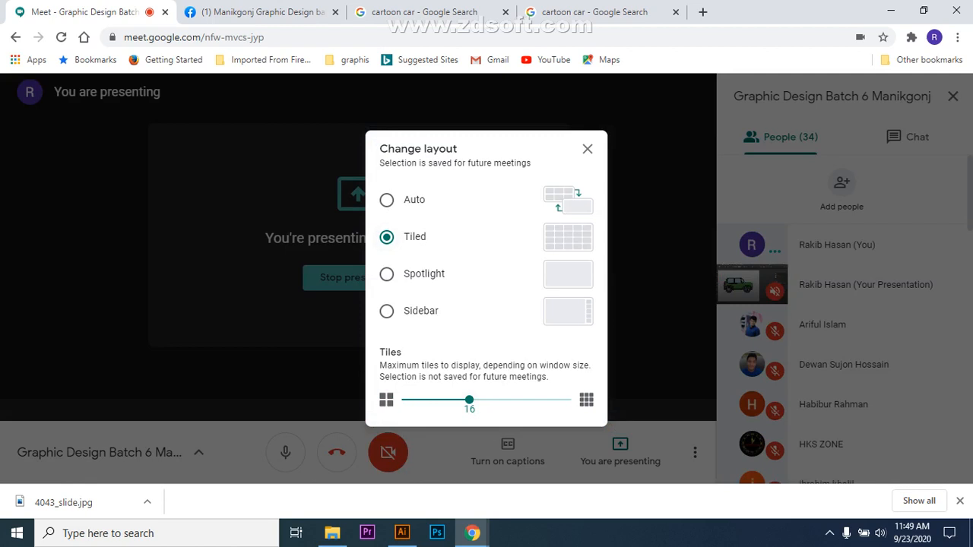
drag(470, 400, 504, 399)
key(Escape)
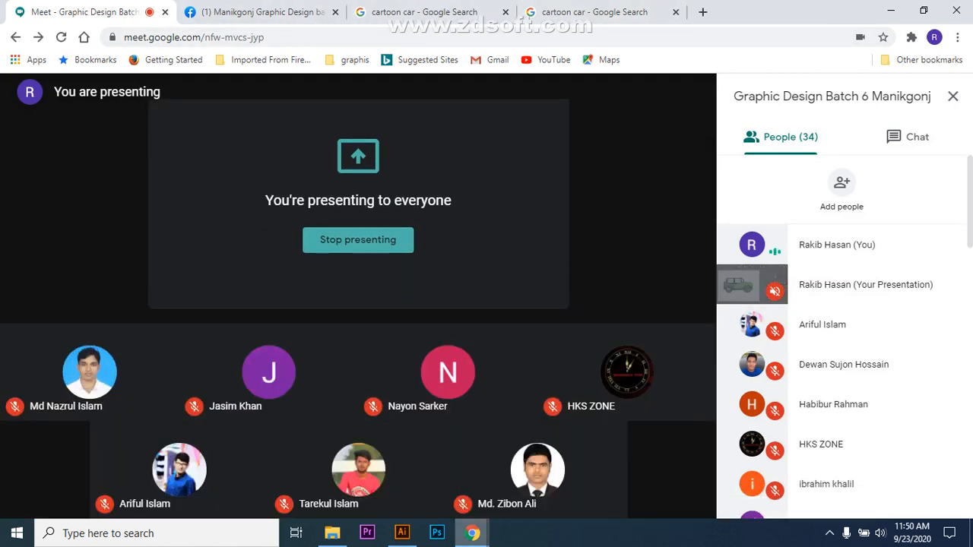
Step: Switch back to Illustrator and fill the rear wheel's middle ellipse with the light blue sampled from the reference hub
click(403, 533)
click(251, 415)
click(188, 335)
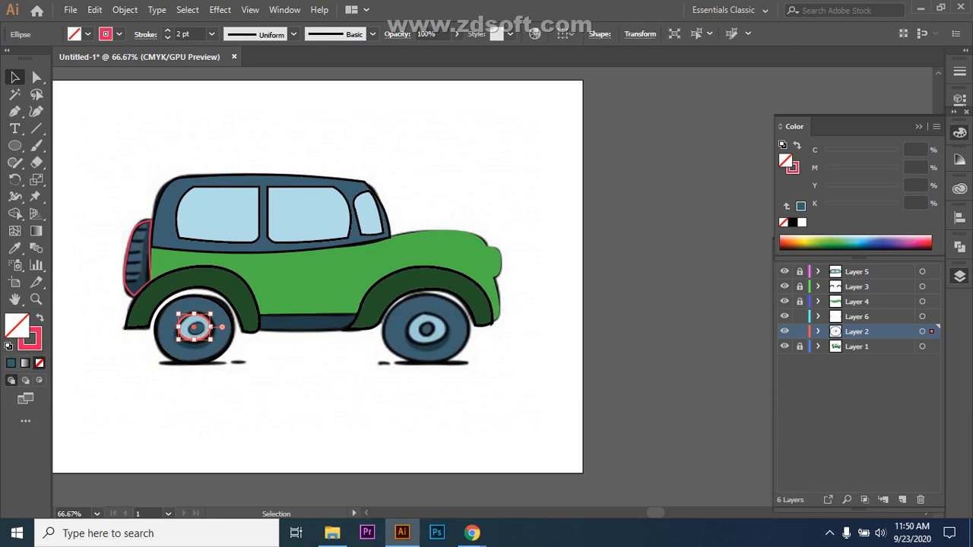
click(15, 248)
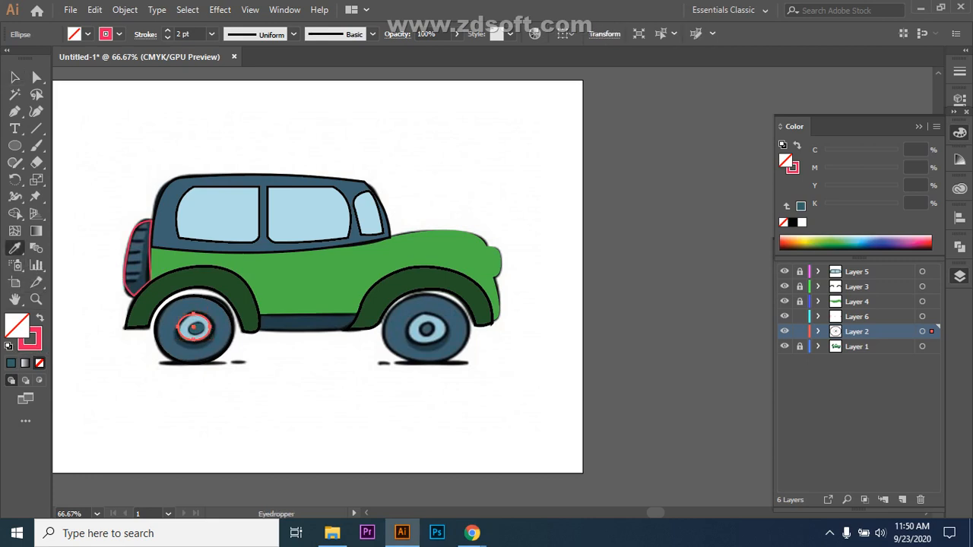
click(186, 328)
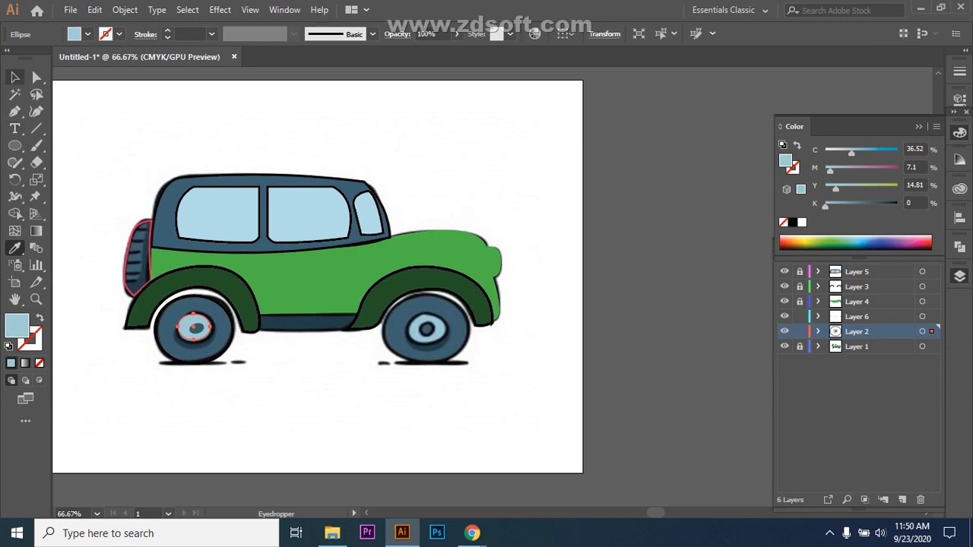
click(15, 77)
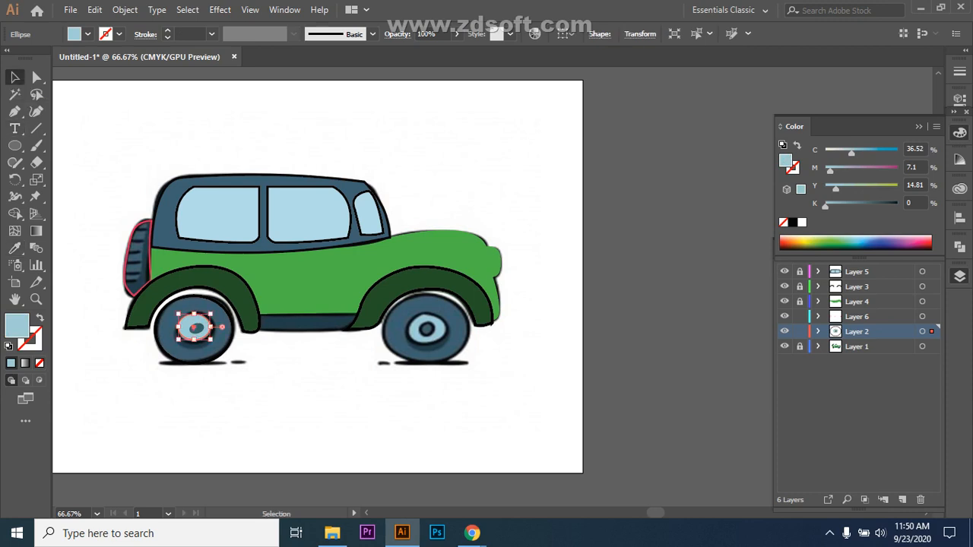
Step: Give the rear wheel's middle ellipse a black stroke with a 2 pt weight
click(120, 33)
click(38, 58)
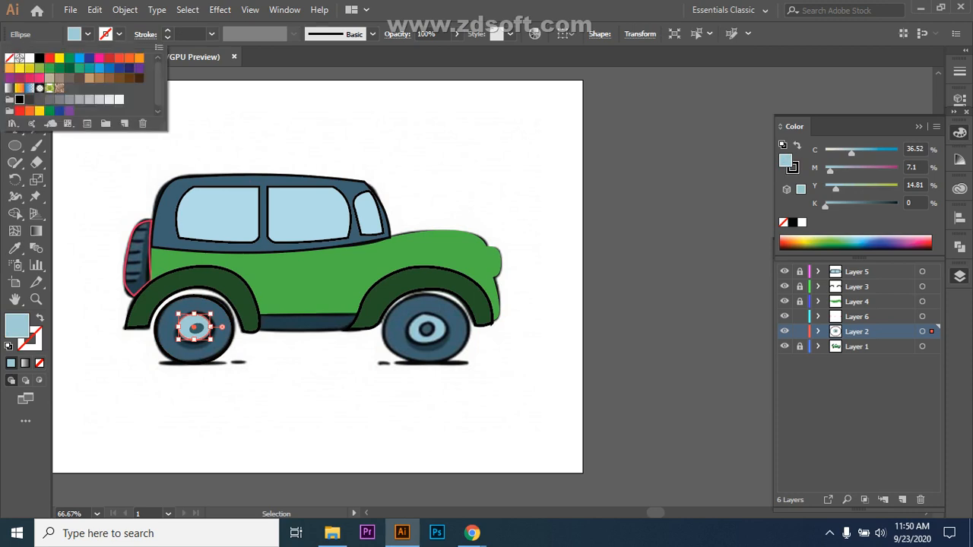
click(212, 34)
click(212, 34)
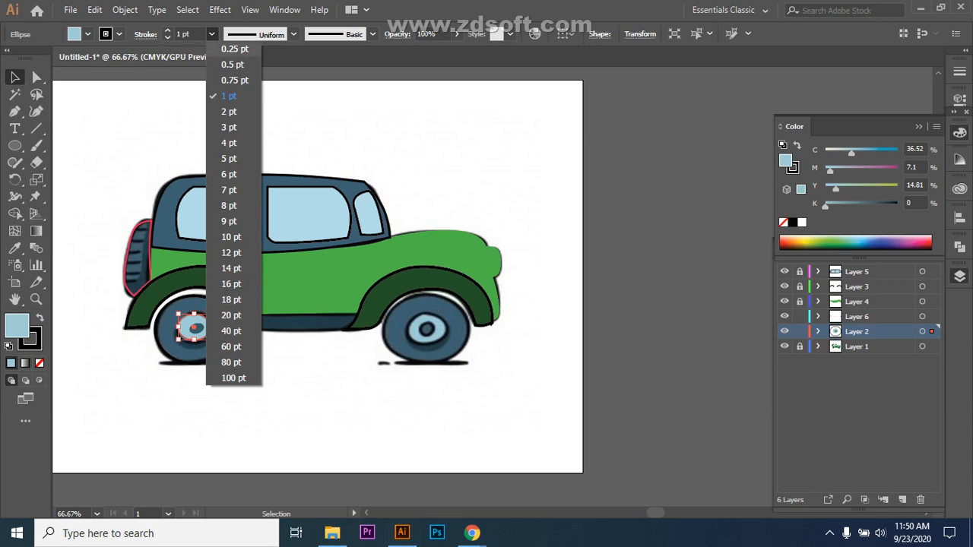
click(223, 108)
click(222, 105)
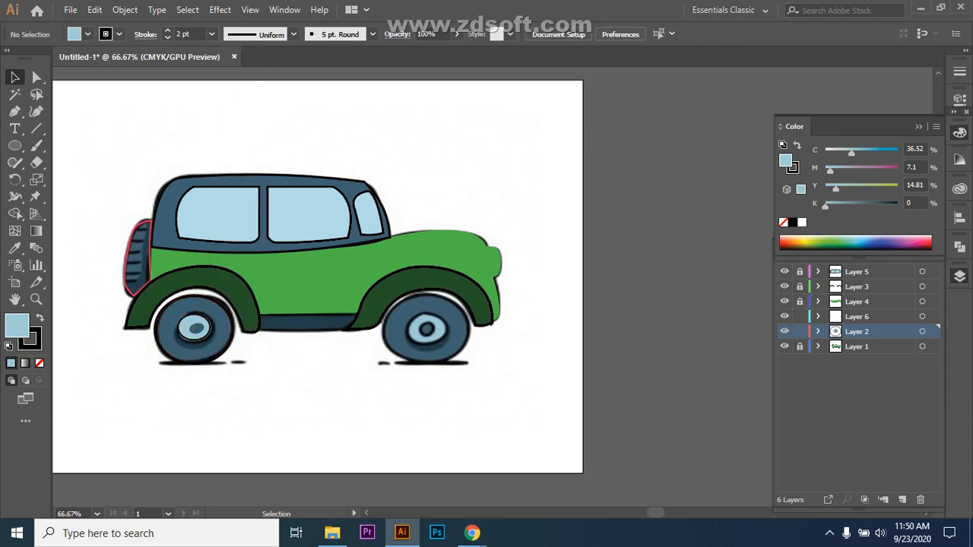
Step: Fill the rear wheel's outer tyre ellipse with the dark blue sampled from the reference tyre
click(216, 356)
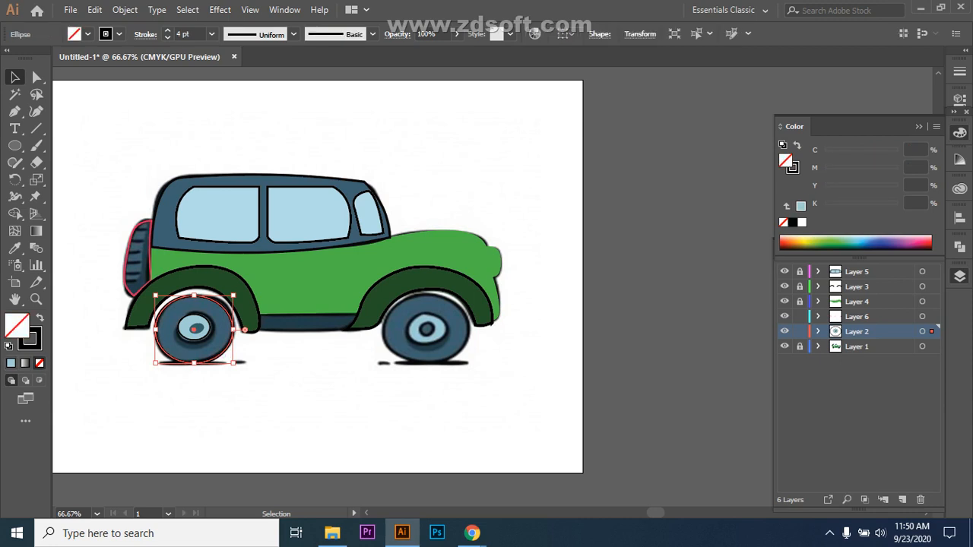
click(14, 248)
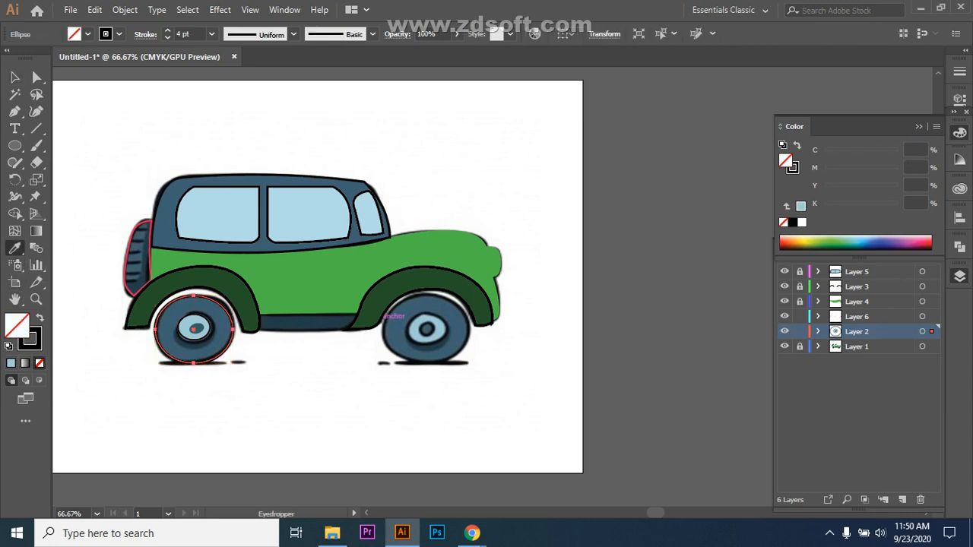
click(215, 338)
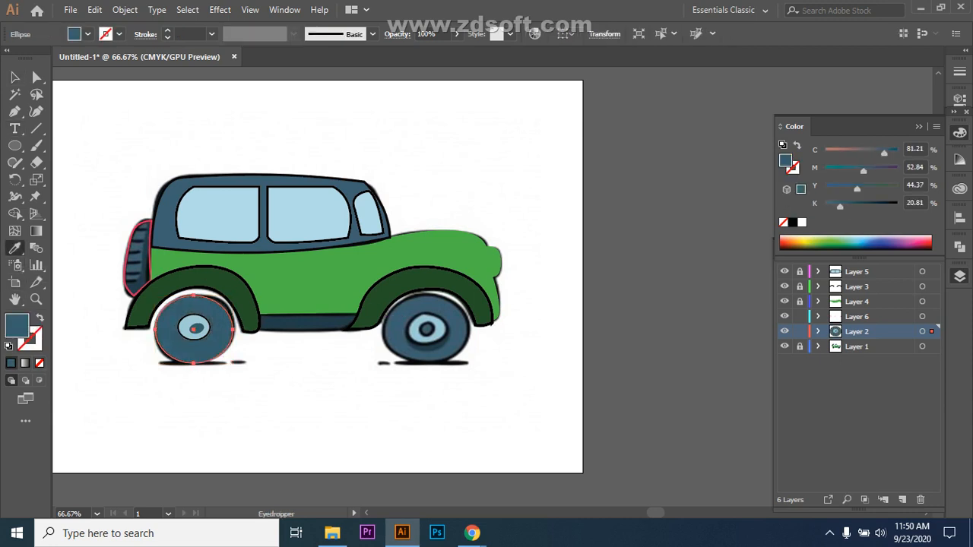
key(v)
key(ctrl+shift+a)
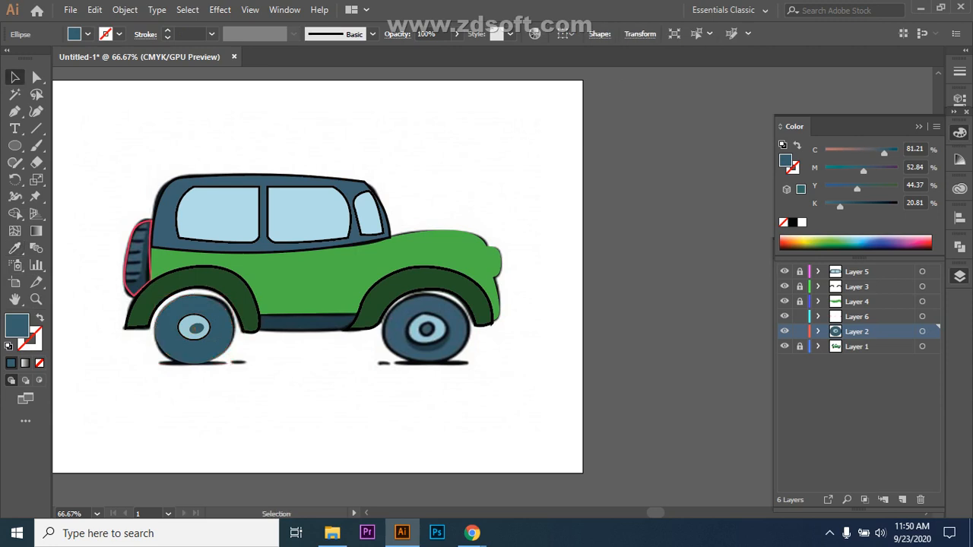
Step: Adjust the position of the innermost ellipse so it sits centred in the rear wheel's light blue hub
click(196, 329)
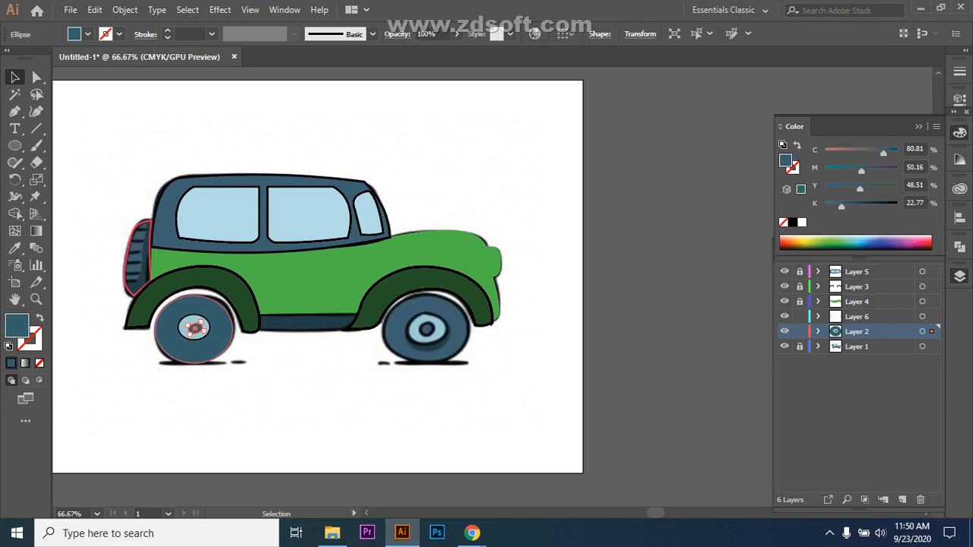
drag(203, 323, 206, 322)
click(248, 321)
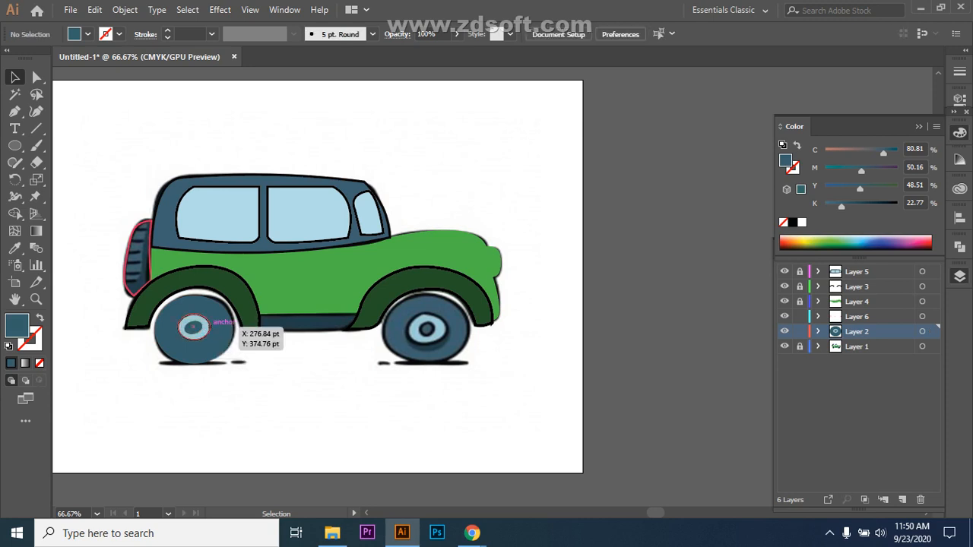
click(196, 328)
key(Right)
key(Right)
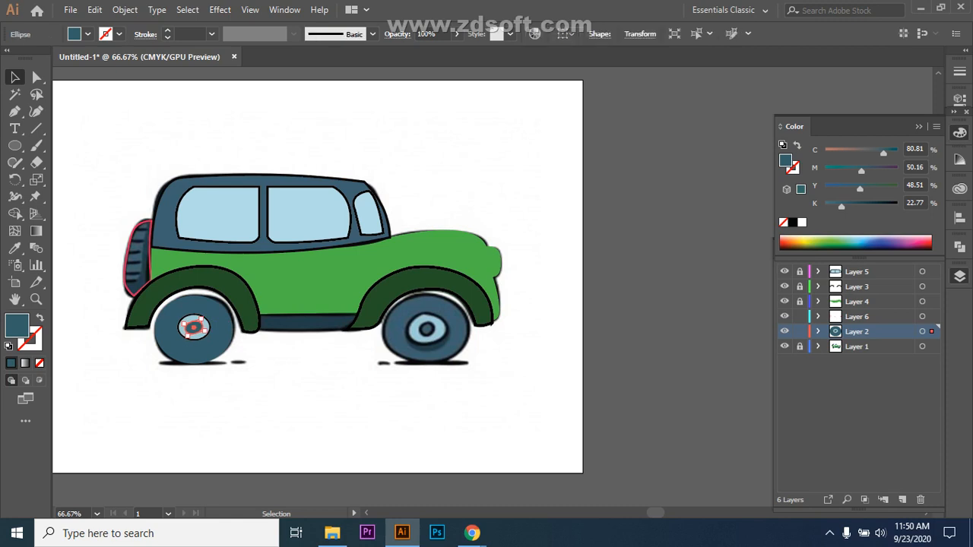
key(ctrl+shift+a)
Step: Give the rear wheel's innermost ellipse a black stroke with a 2 pt weight
click(195, 328)
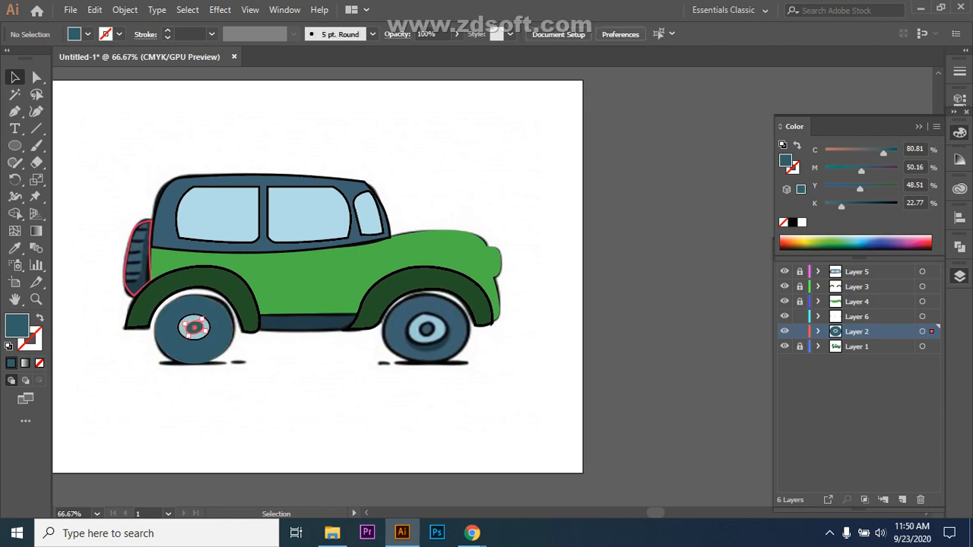
click(119, 34)
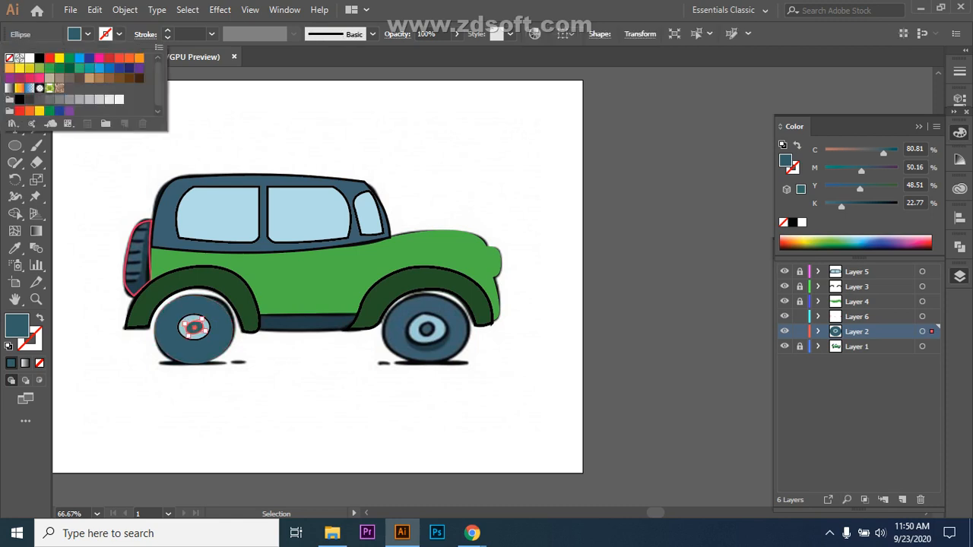
click(20, 99)
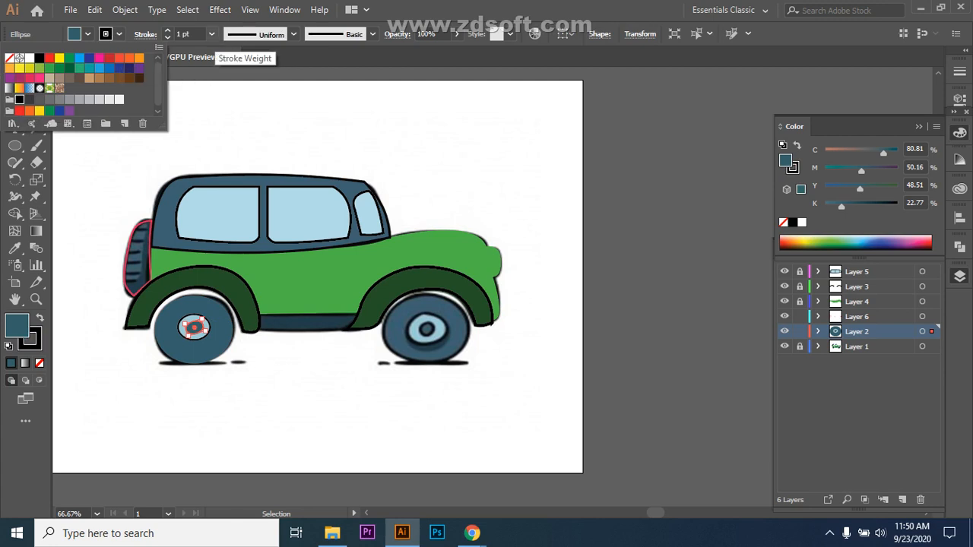
click(212, 34)
click(213, 34)
click(229, 111)
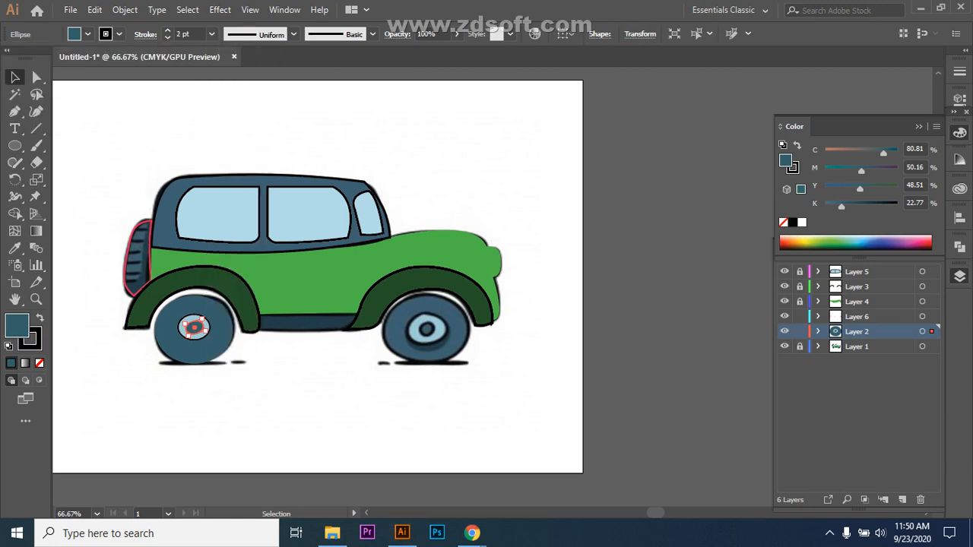
Step: Increase the stroke weight of the rear wheel's light blue middle ellipse to 3 pt
click(204, 328)
click(213, 34)
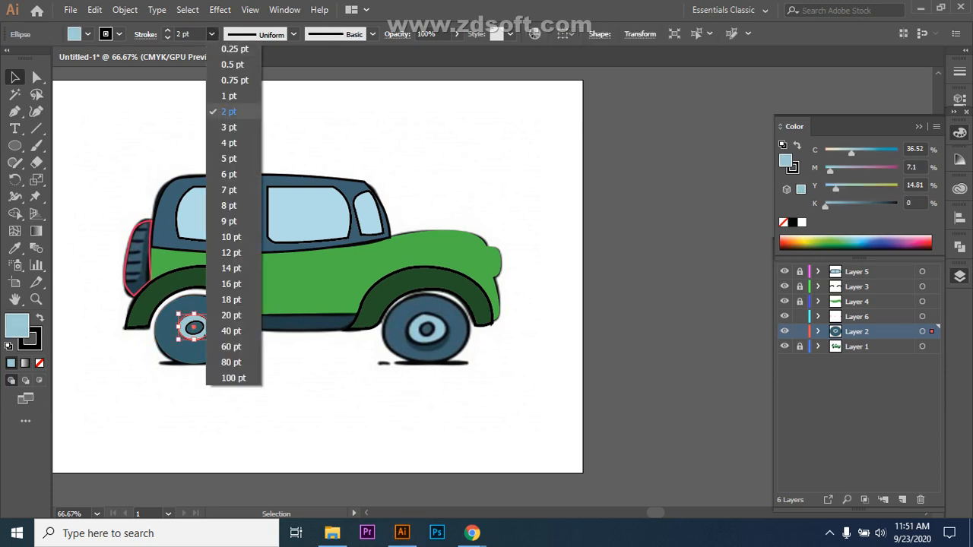
click(232, 126)
click(237, 130)
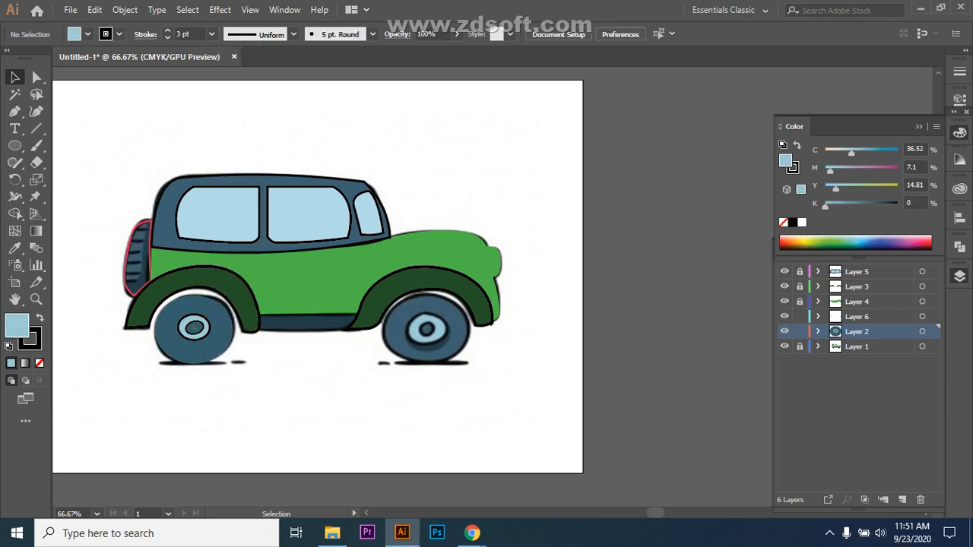
Step: Give the rear wheel's outer tyre ellipse a black stroke with a 4 pt weight
click(219, 335)
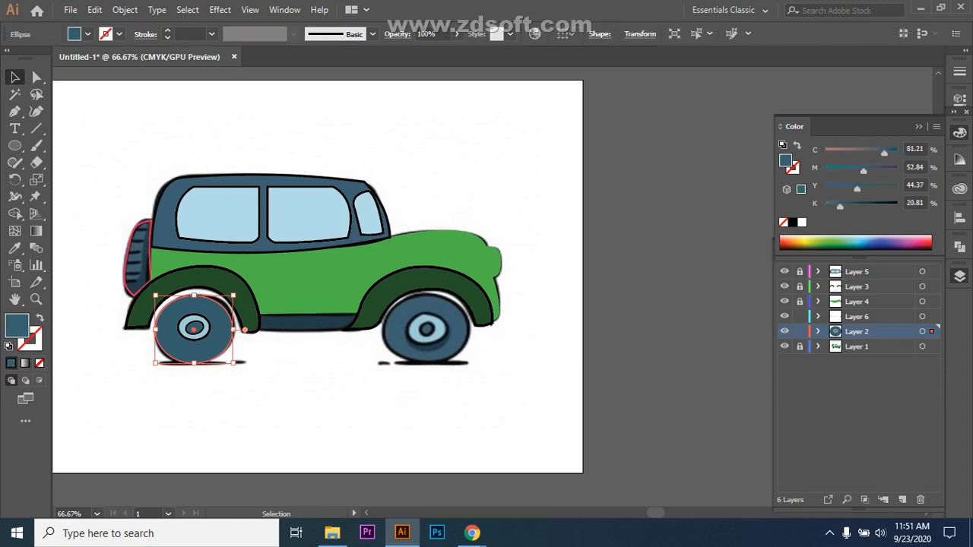
click(212, 34)
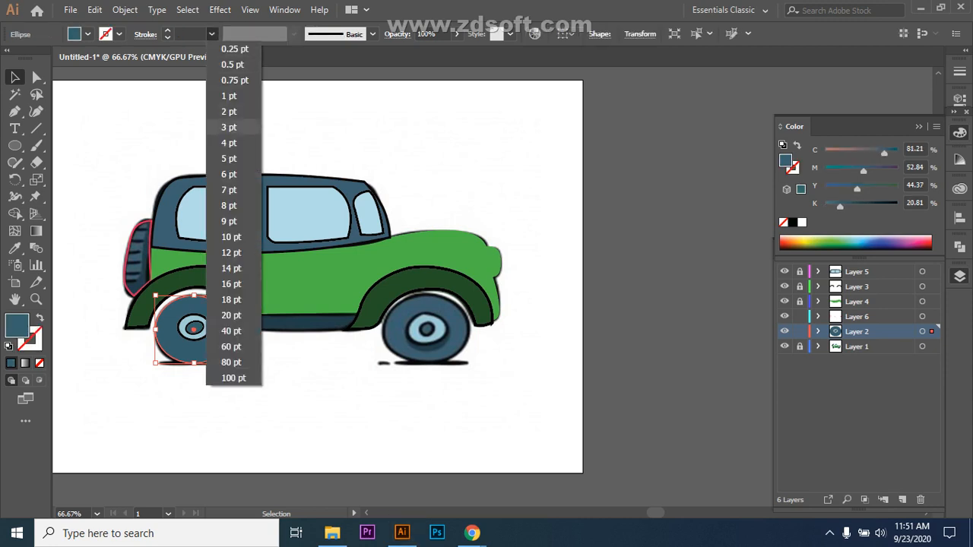
click(229, 143)
key(ctrl+shift+a)
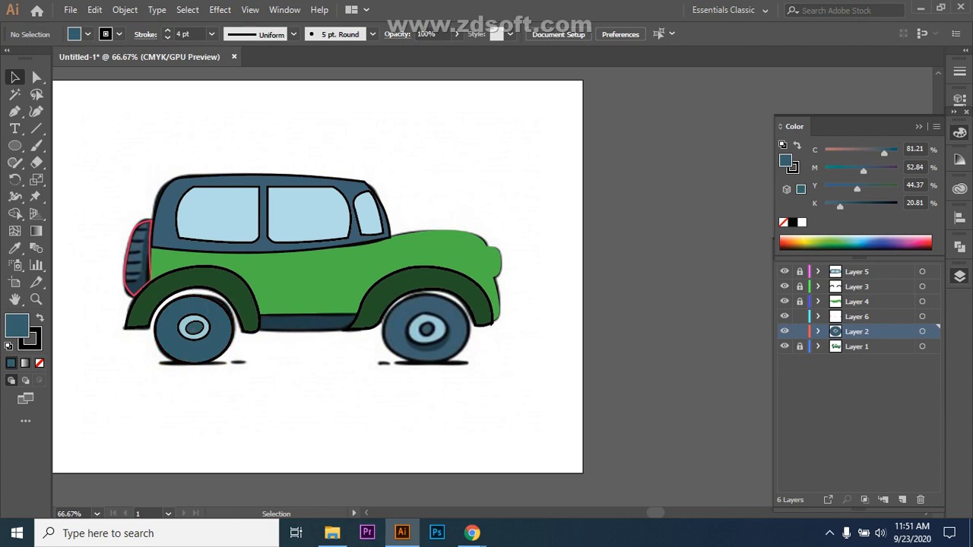
Step: Try to place an ungrouped copy of the rear wheel's ellipses over the front wheel
click(193, 363)
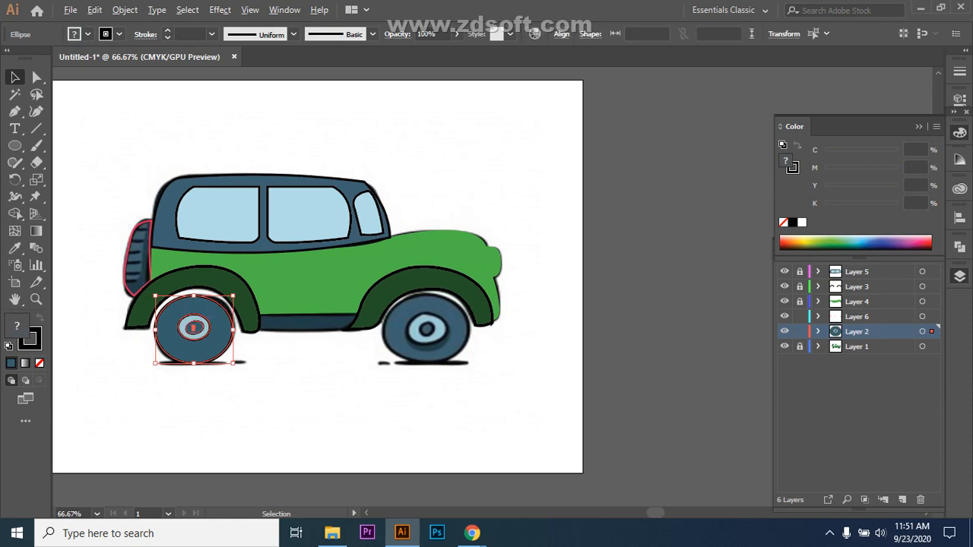
drag(233, 330, 428, 328)
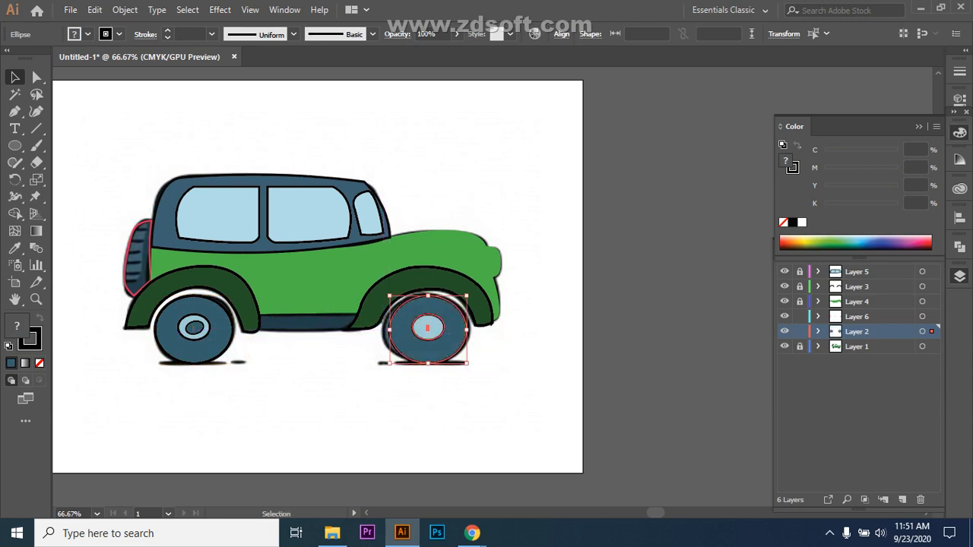
key(ctrl+shift+a)
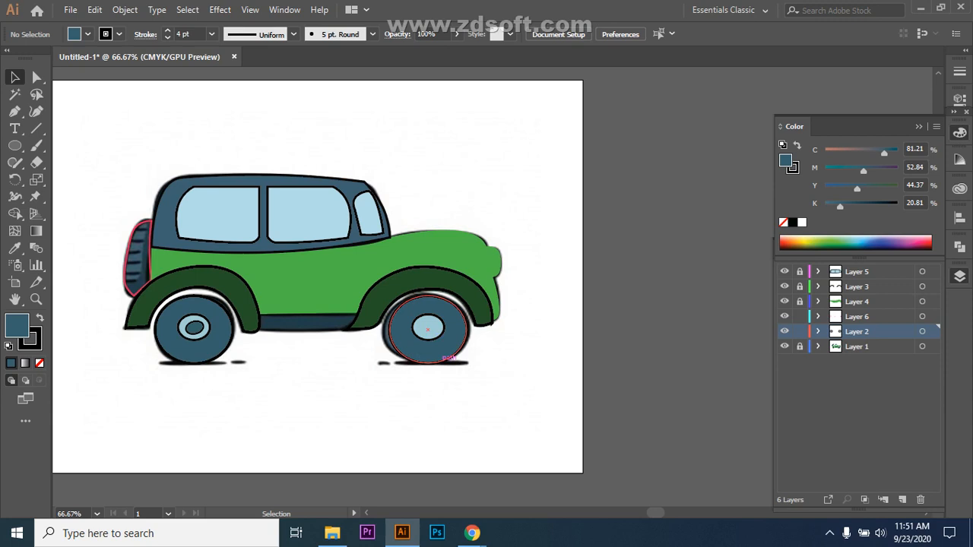
click(427, 327)
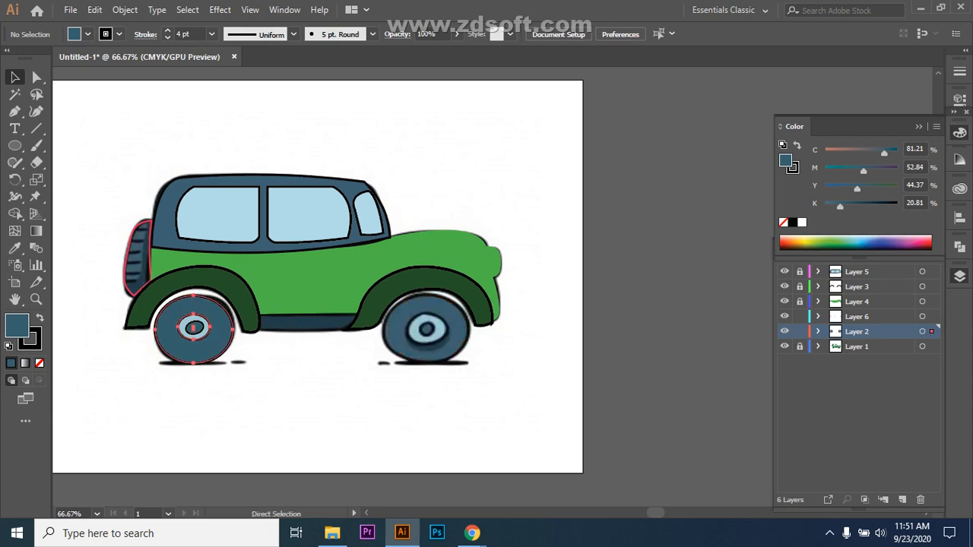
Step: Group all the ellipses that make up the rear wheel
drag(143, 361, 214, 337)
drag(156, 343, 230, 335)
right_click(203, 326)
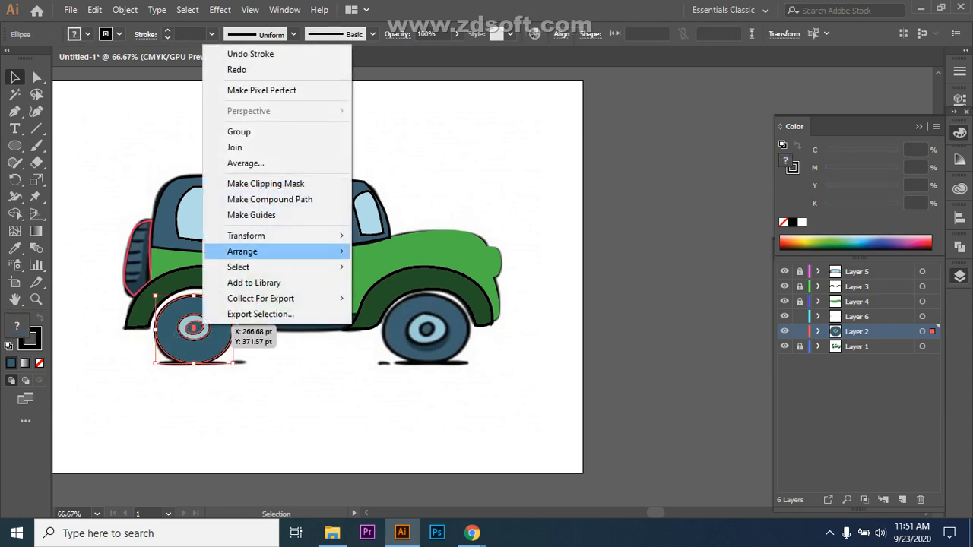
click(239, 131)
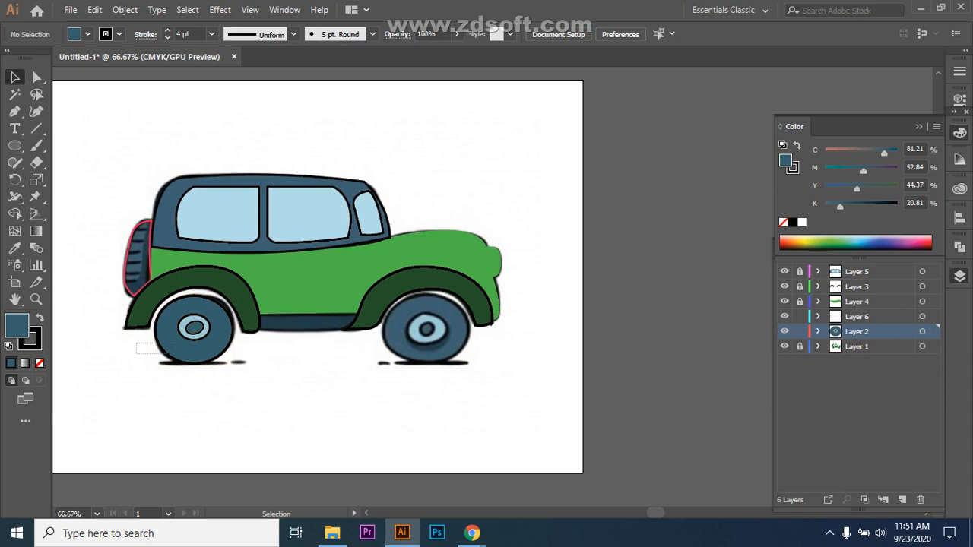
Step: Duplicate the grouped rear wheel and position the copy over the reference front wheel
click(175, 342)
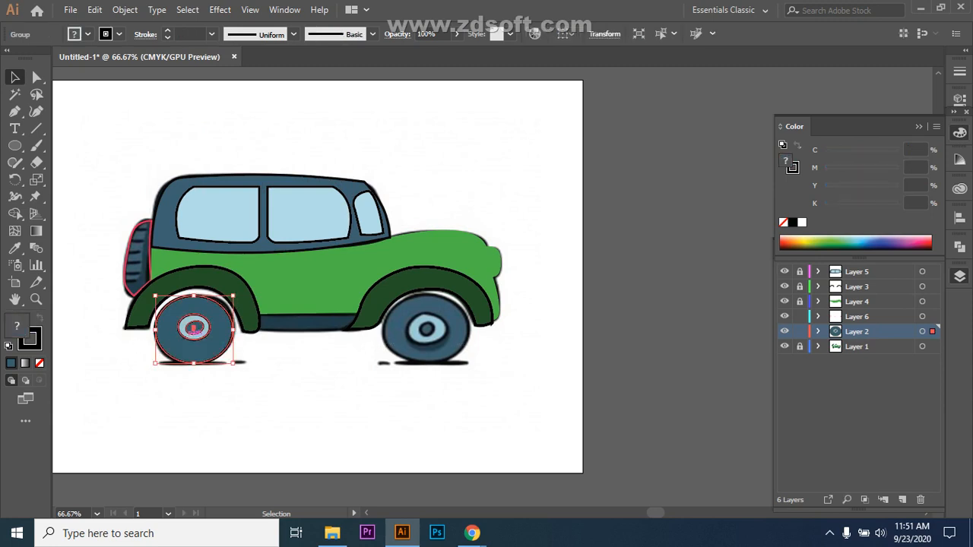
drag(228, 328, 258, 331)
drag(417, 337, 431, 328)
click(486, 399)
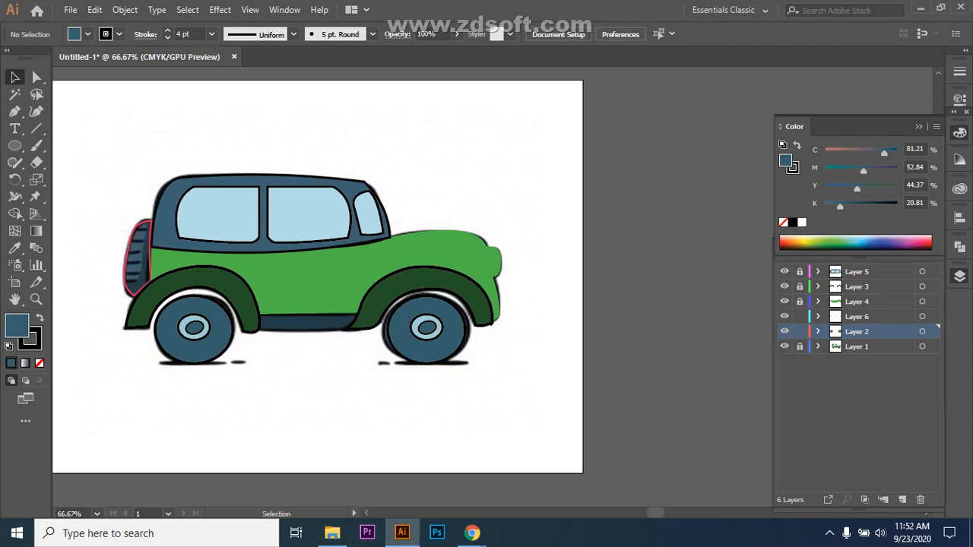
Step: Unlock Layer 4, move it beneath Layer 6 in the layer order, and lock it again
click(800, 302)
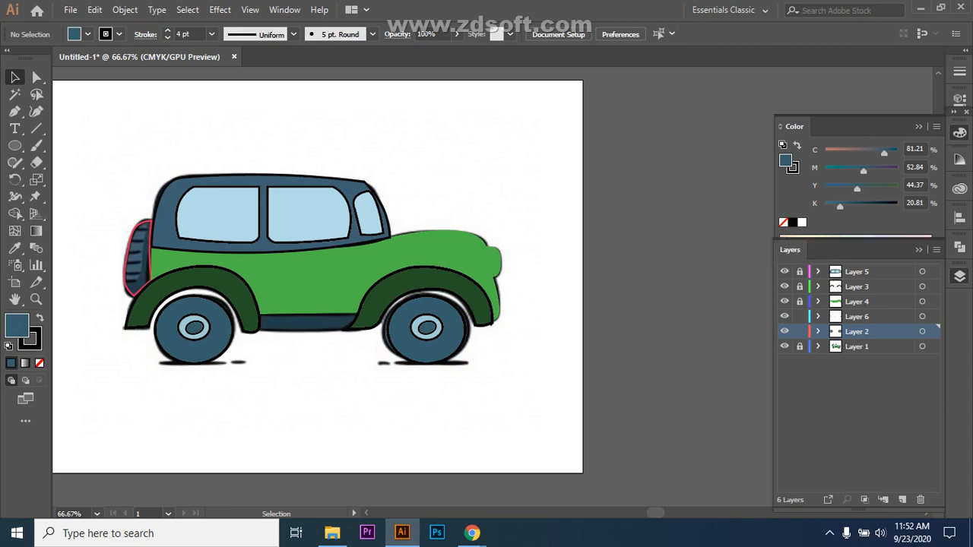
drag(857, 302, 858, 324)
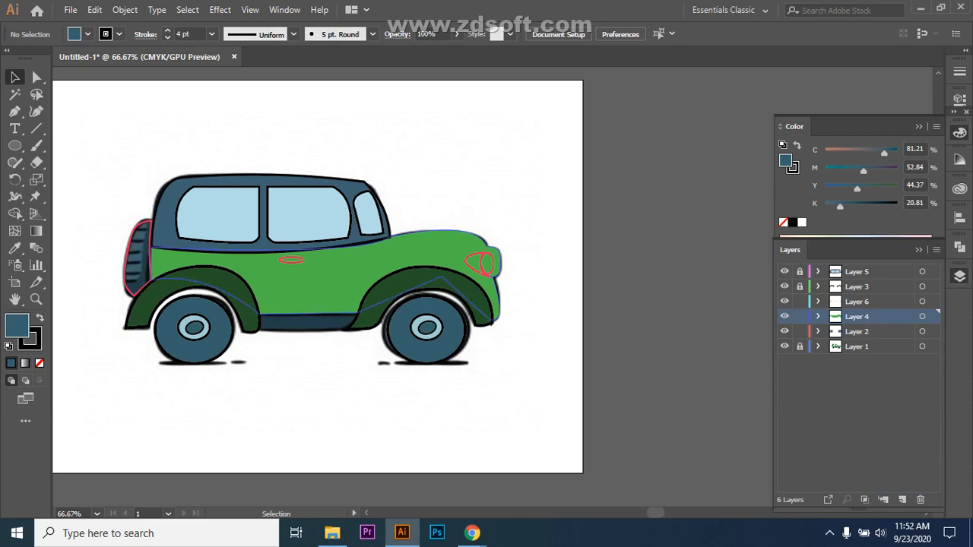
click(800, 317)
Step: Lock Layer 2, which holds the wheels, and inspect the objects inside Layer 6
click(461, 339)
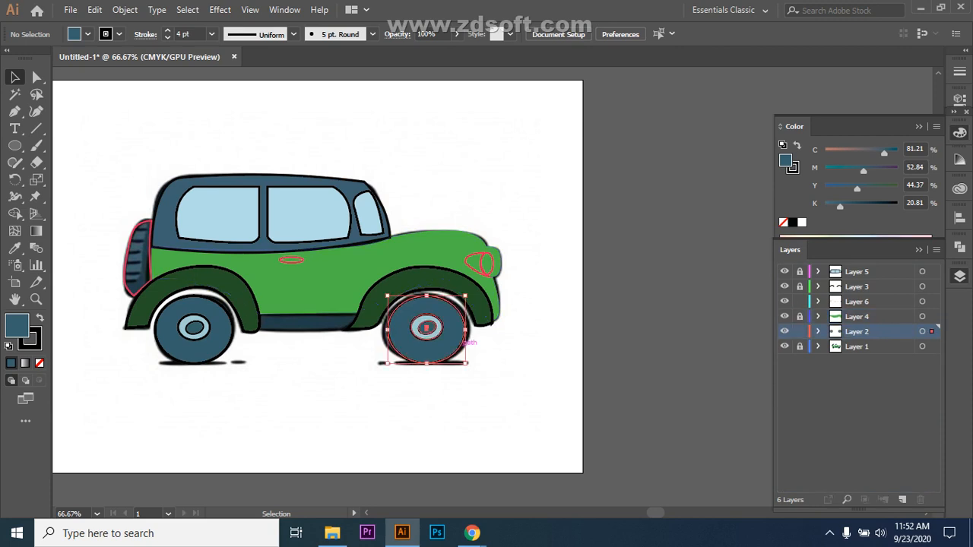
click(227, 340)
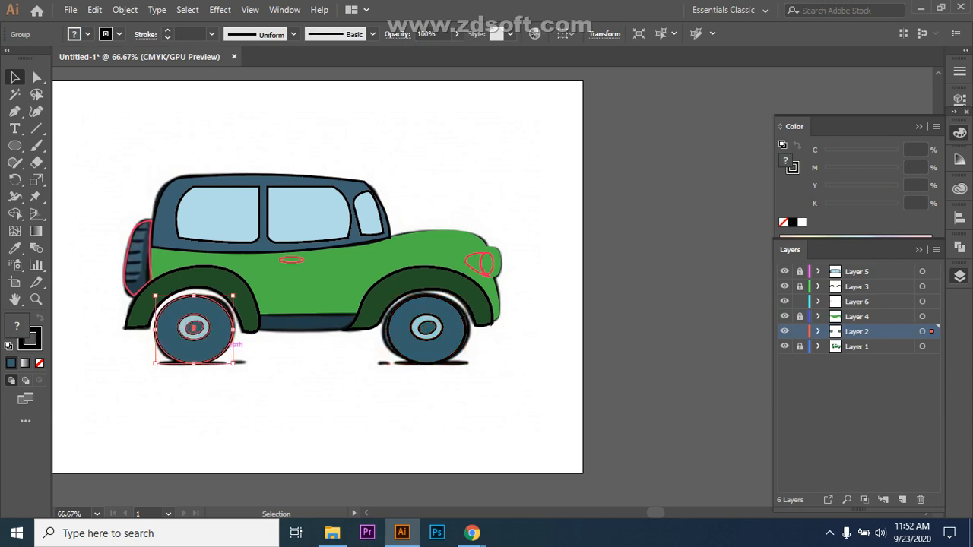
click(800, 332)
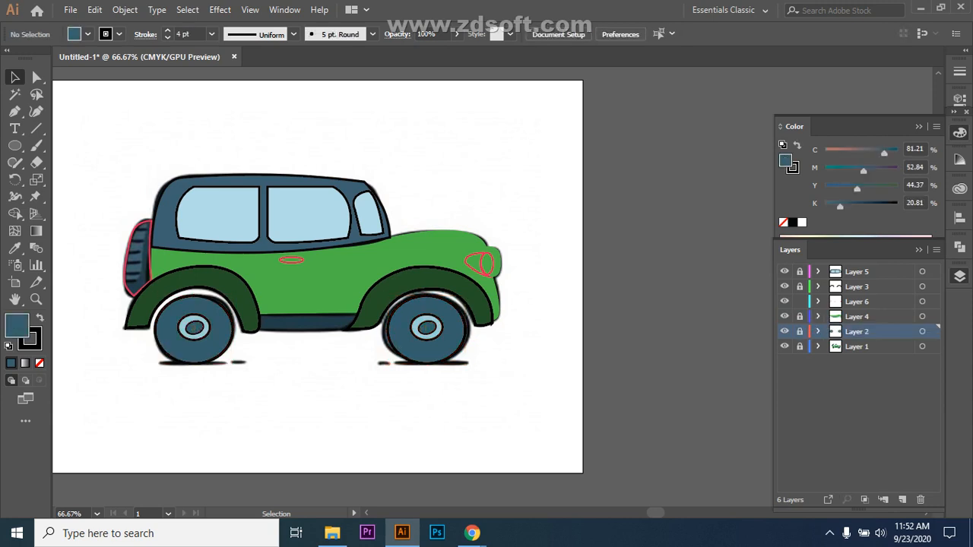
click(818, 301)
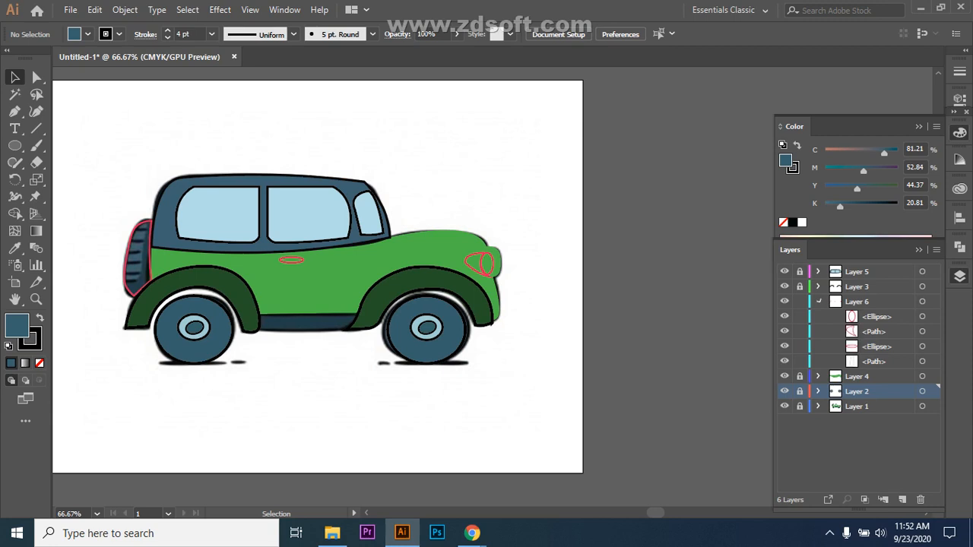
click(818, 302)
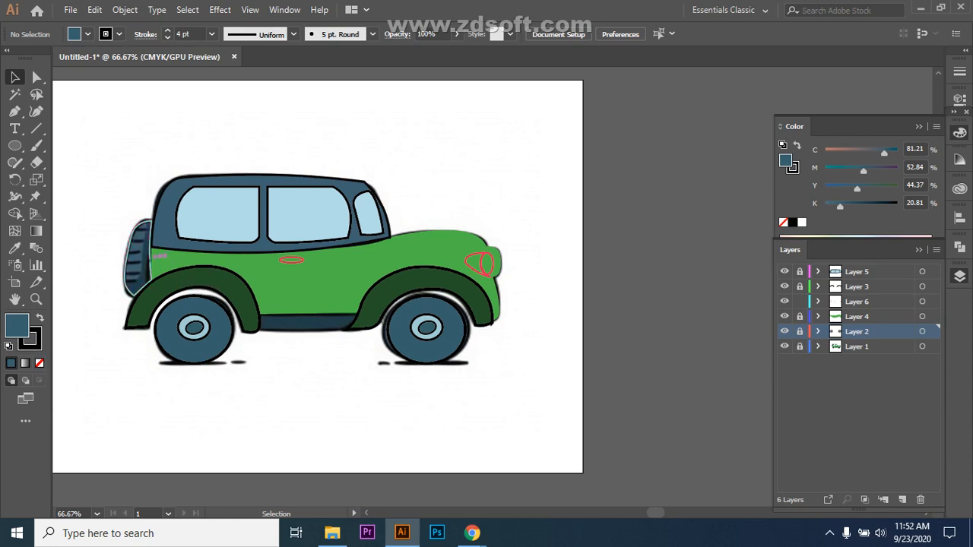
Step: Change the spare tyre outline at the car's rear to a black stroke with a 4 pt weight
click(150, 262)
click(103, 266)
click(150, 262)
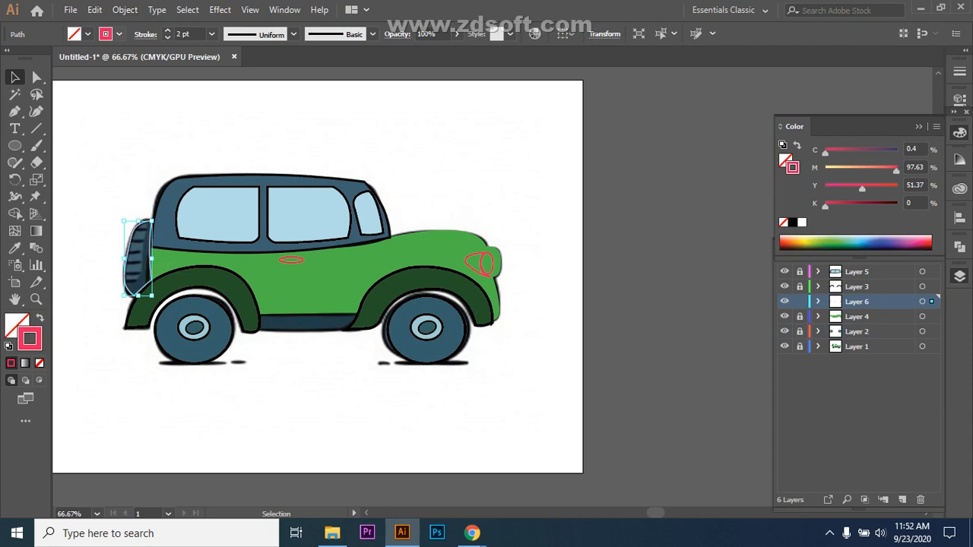
click(119, 34)
click(39, 57)
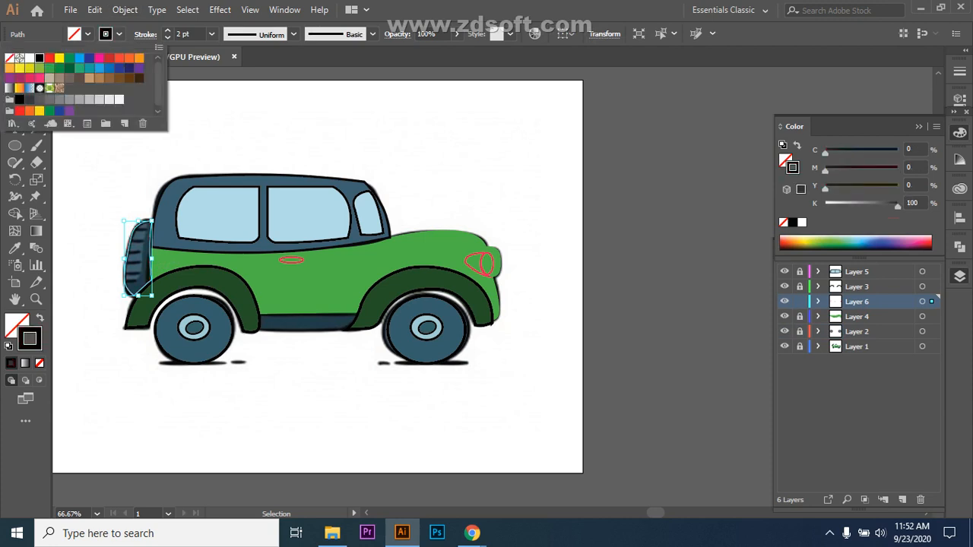
click(212, 34)
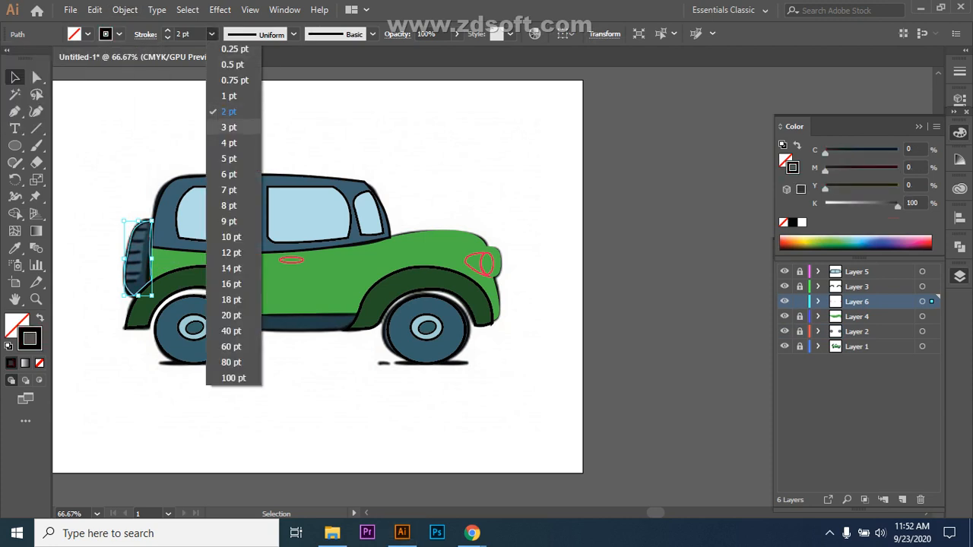
click(229, 143)
click(229, 143)
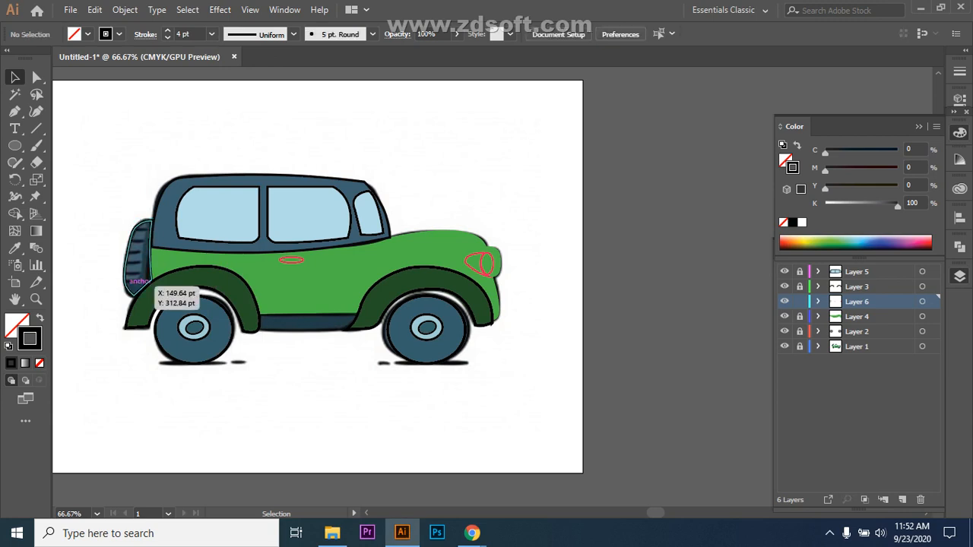
Step: Apply the dark blue fill and black outline sampled from the car's upper body to the spare tyre
click(138, 275)
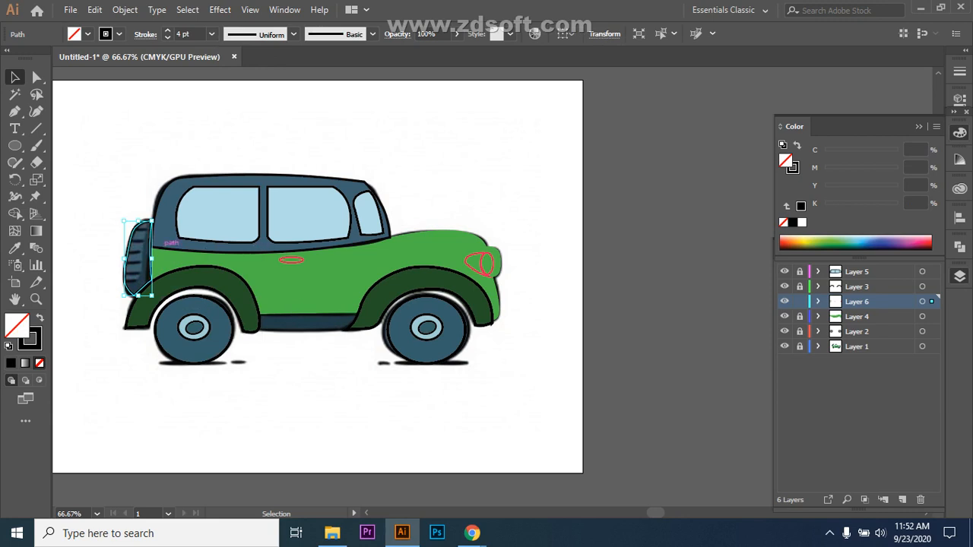
key(i)
click(15, 249)
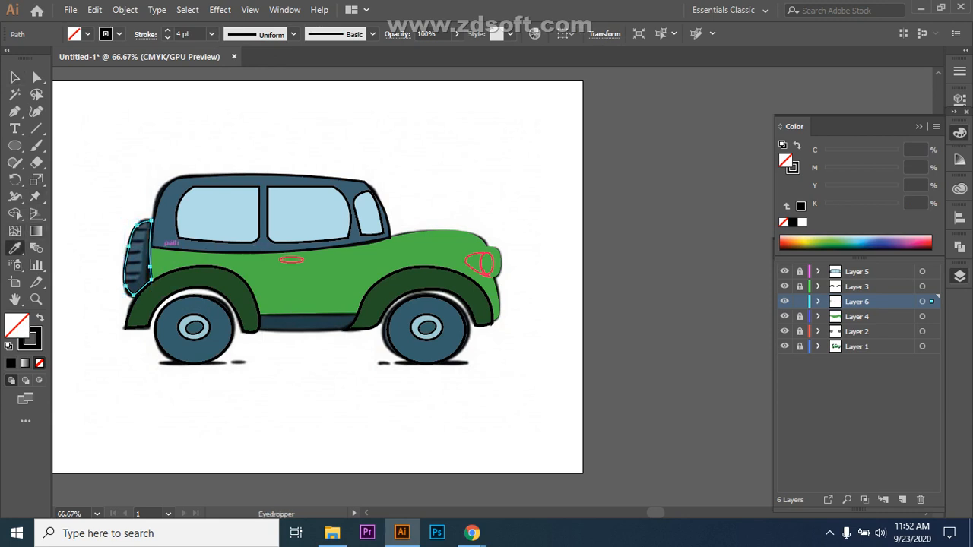
click(206, 246)
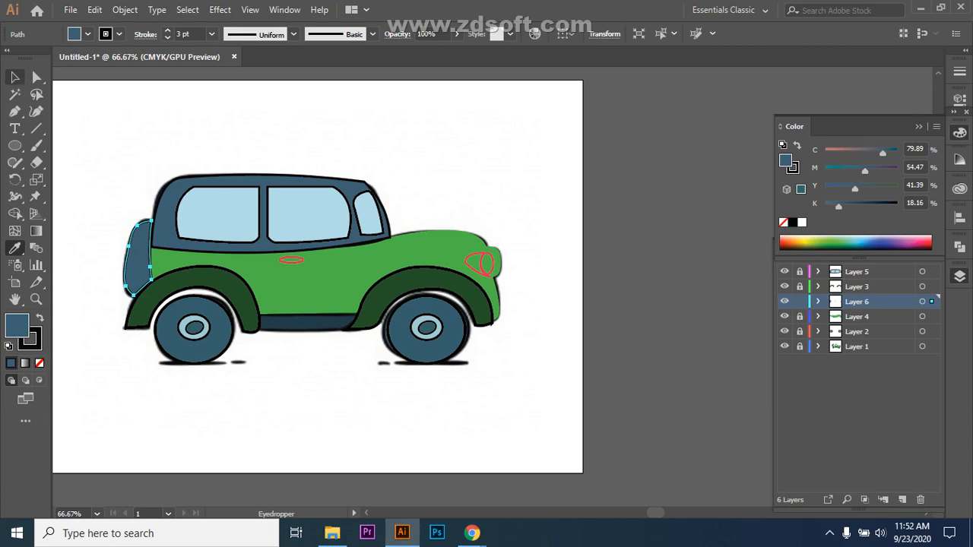
click(14, 77)
click(91, 164)
Step: Paint a short black test stroke above the car's rear with the Paintbrush tool
click(37, 145)
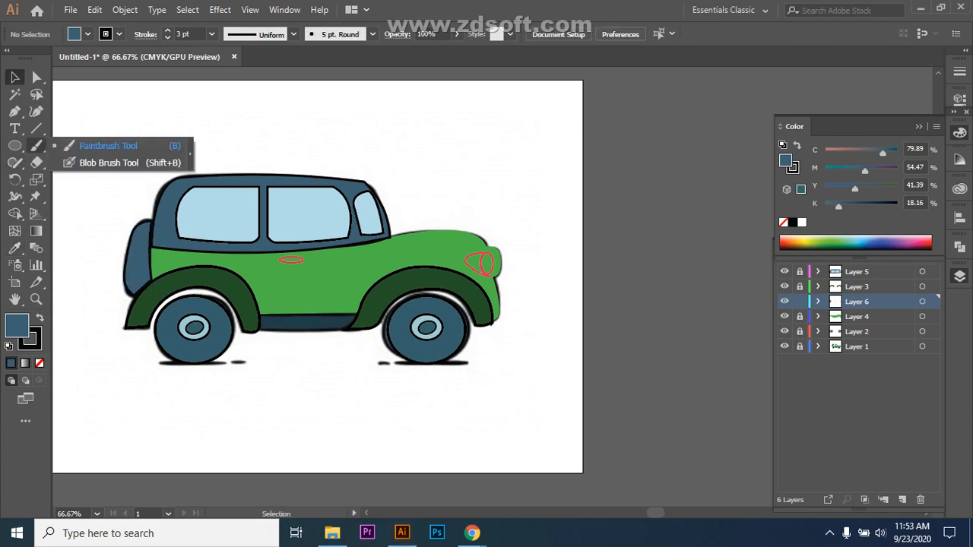
click(93, 146)
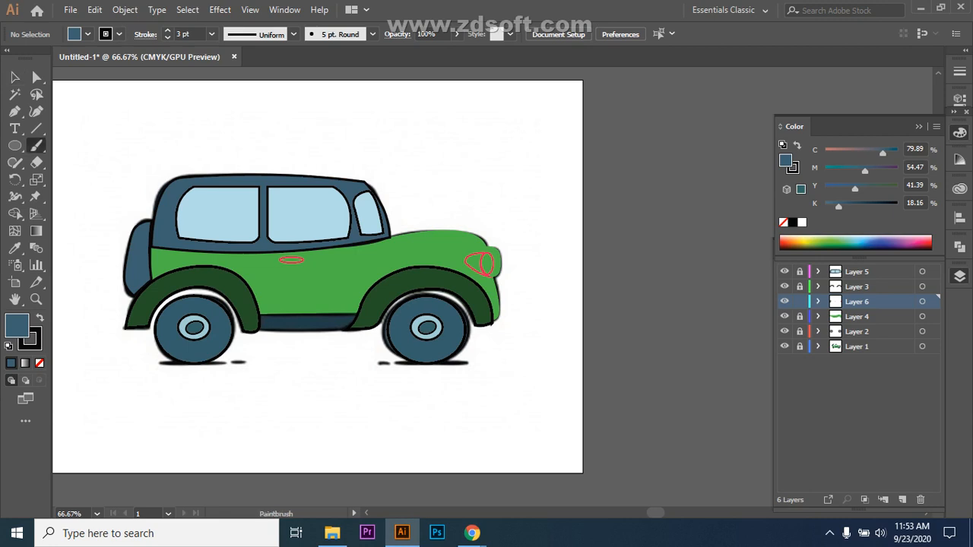
drag(100, 162, 142, 150)
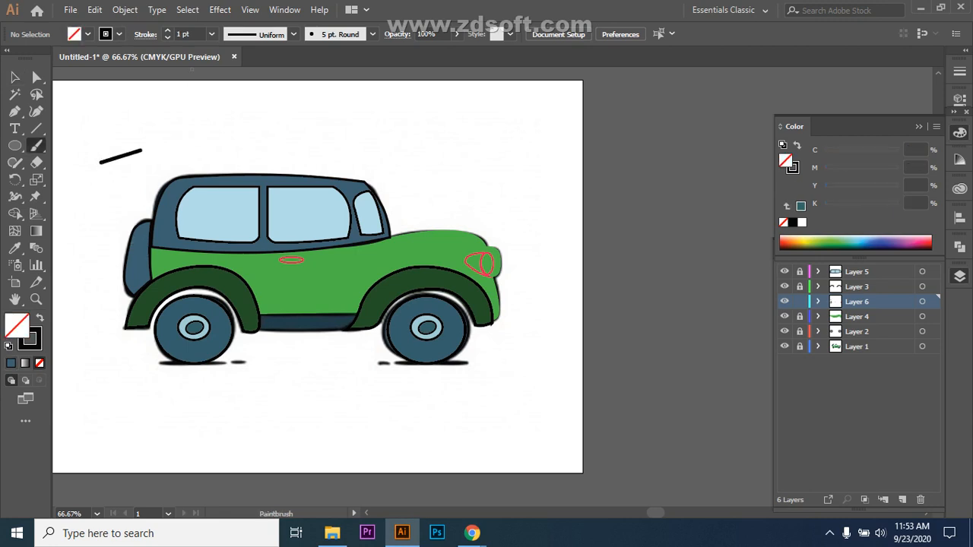
Step: Paint short curved black tread lines across the spare tyre using the 5 pt. Round brush and Uniform width profile
click(372, 34)
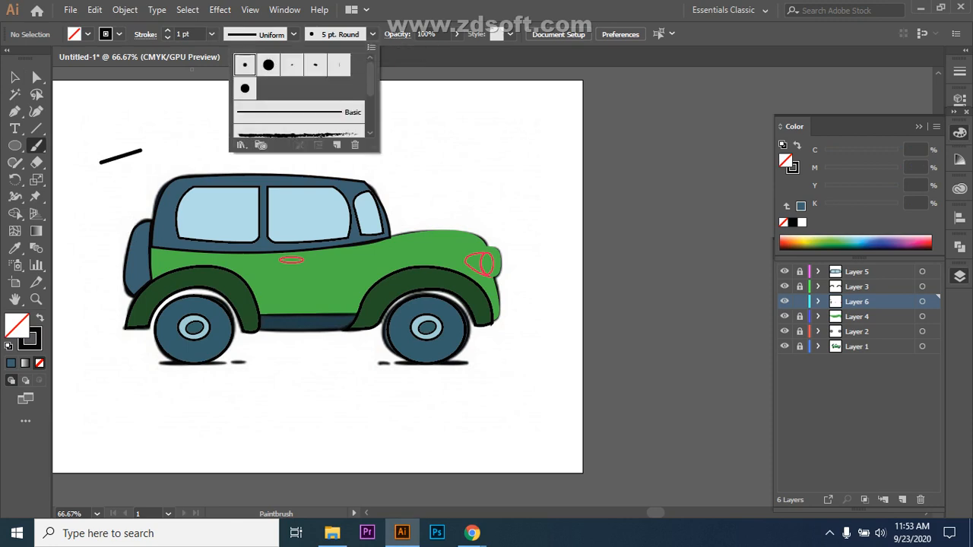
scroll(299, 95, down, 5)
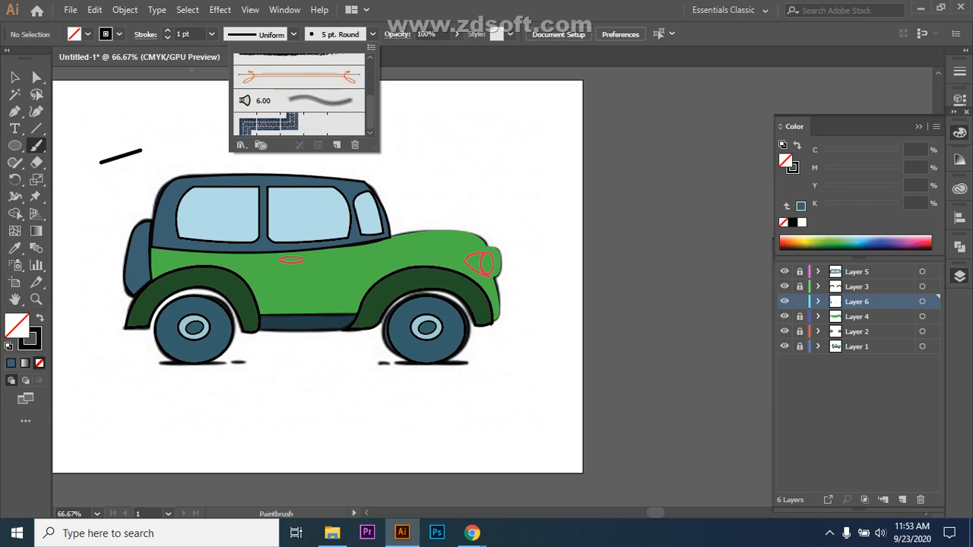
scroll(299, 95, up, 5)
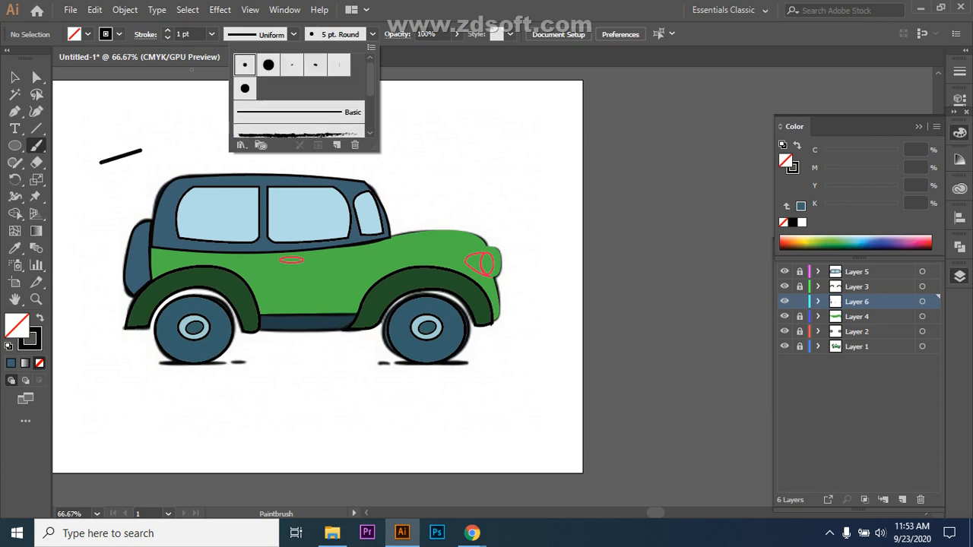
click(293, 34)
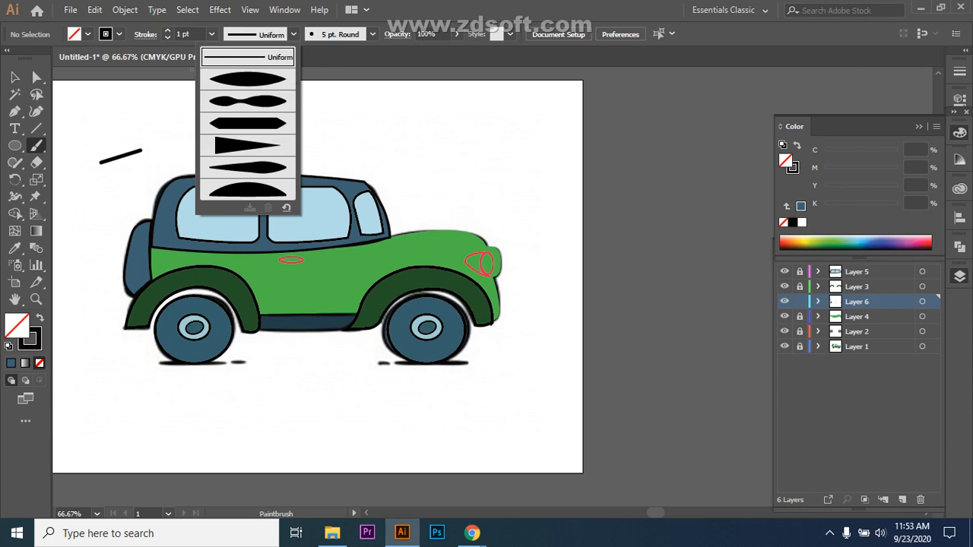
click(248, 57)
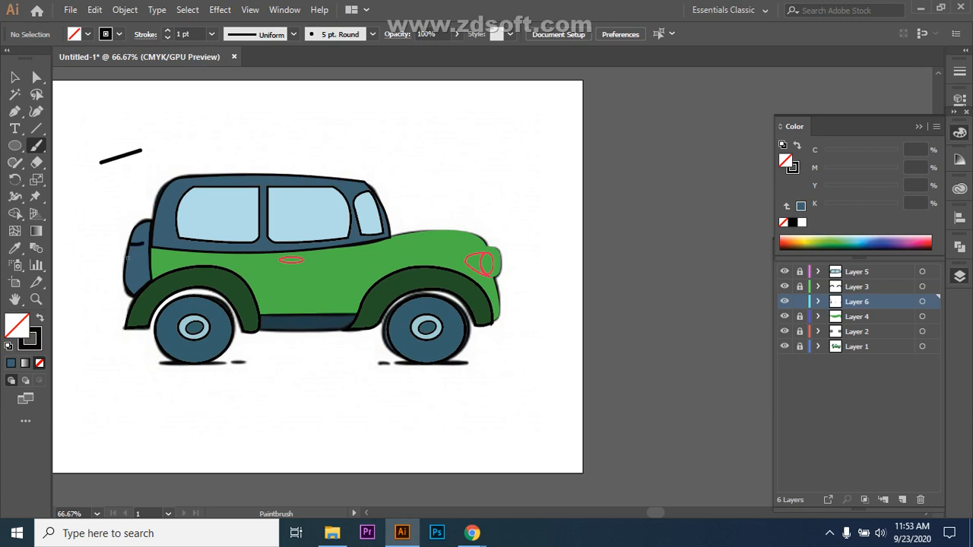
mouse_move(124, 272)
mouse_down()
mouse_move(138, 248)
mouse_move(141, 283)
mouse_up()
mouse_move(127, 250)
mouse_down()
mouse_move(144, 256)
mouse_move(140, 266)
mouse_up()
key(ctrl+z)
Step: Delete the black test stroke above the car's rear
key(v)
drag(92, 88, 184, 155)
key(Return)
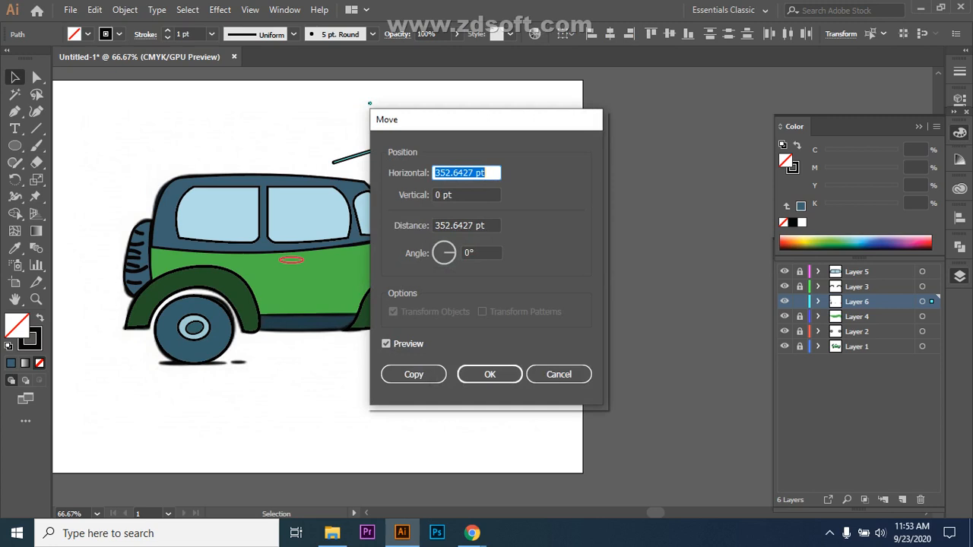
key(Escape)
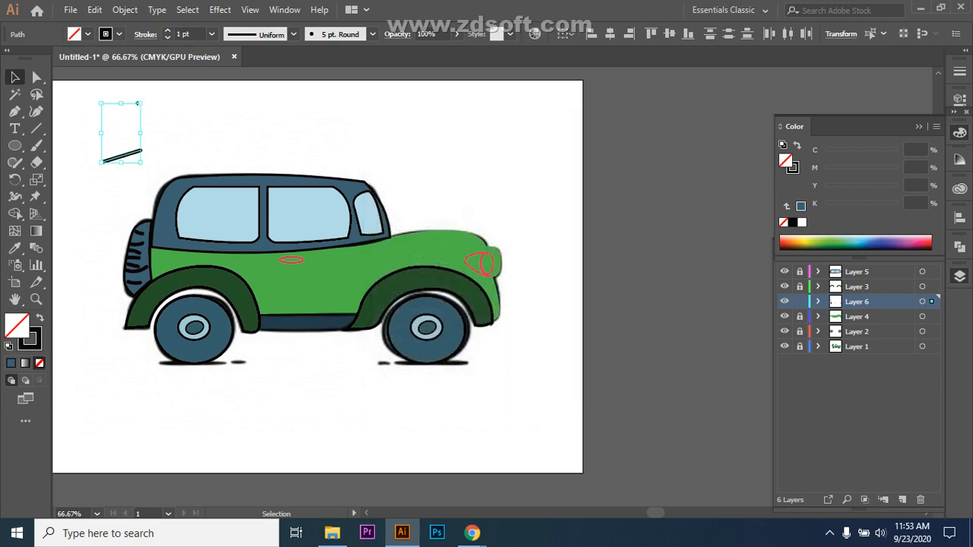
key(Delete)
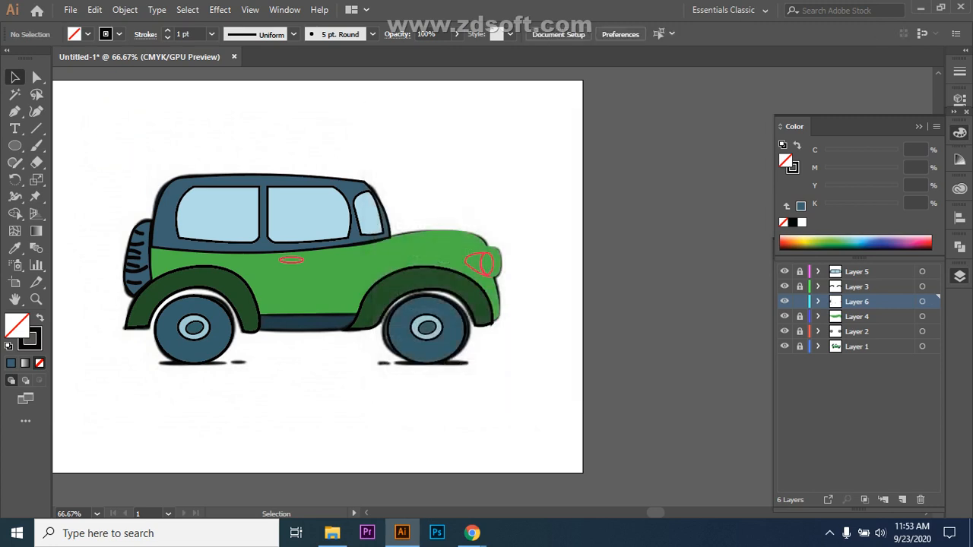
Step: Hide Layer 4 and Layer 2 so the reference image shows beneath the door handle and headlight outlines
click(292, 262)
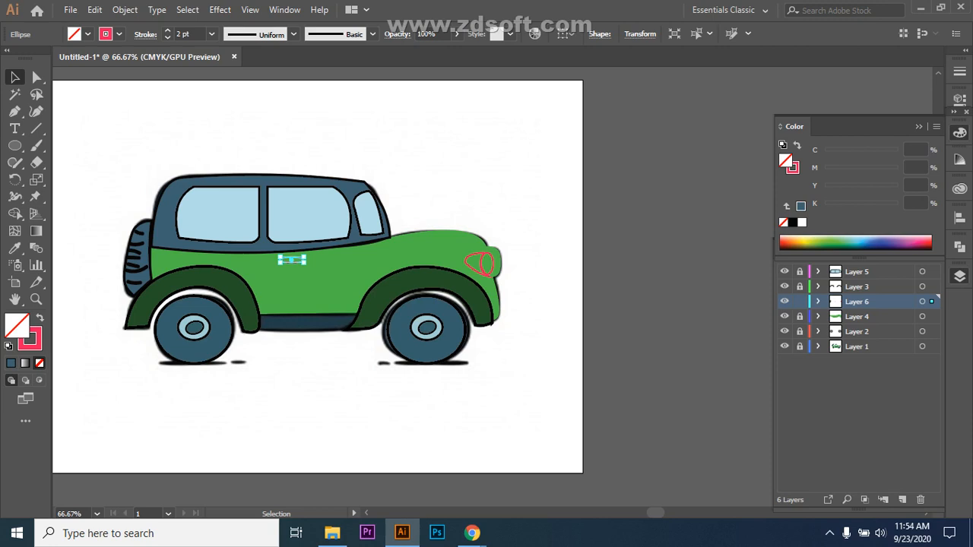
click(857, 347)
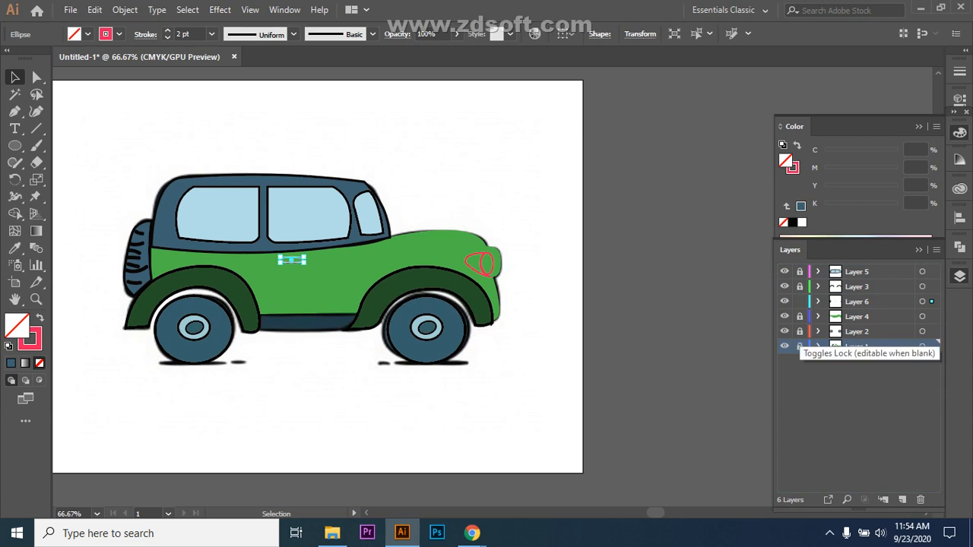
click(784, 317)
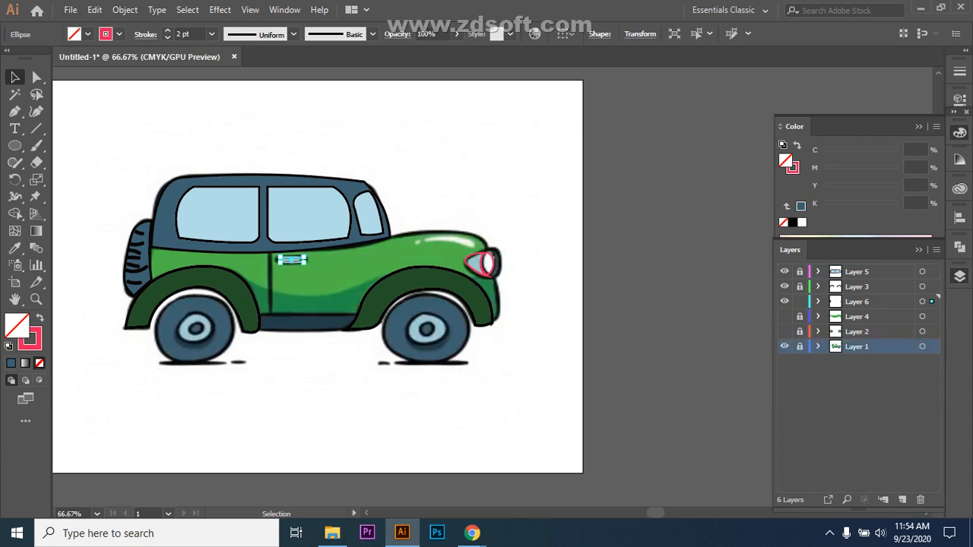
Step: Give the door handle ellipse a black outline with a 4 pt weight
key(ctrl+shift+a)
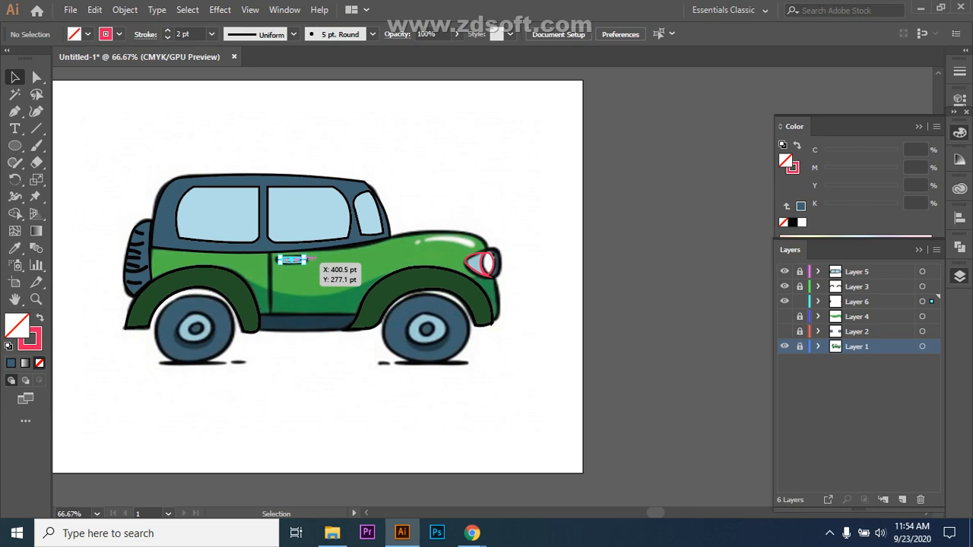
click(291, 260)
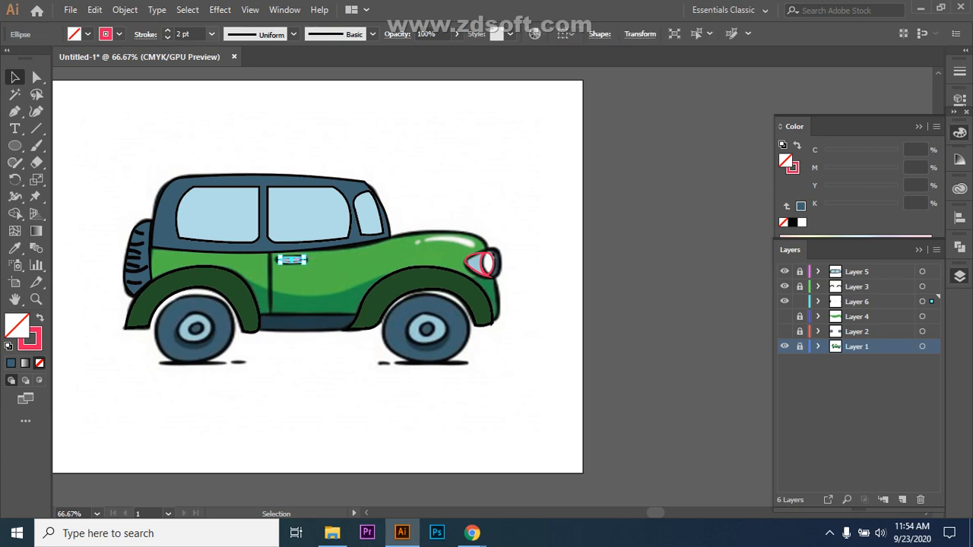
click(211, 34)
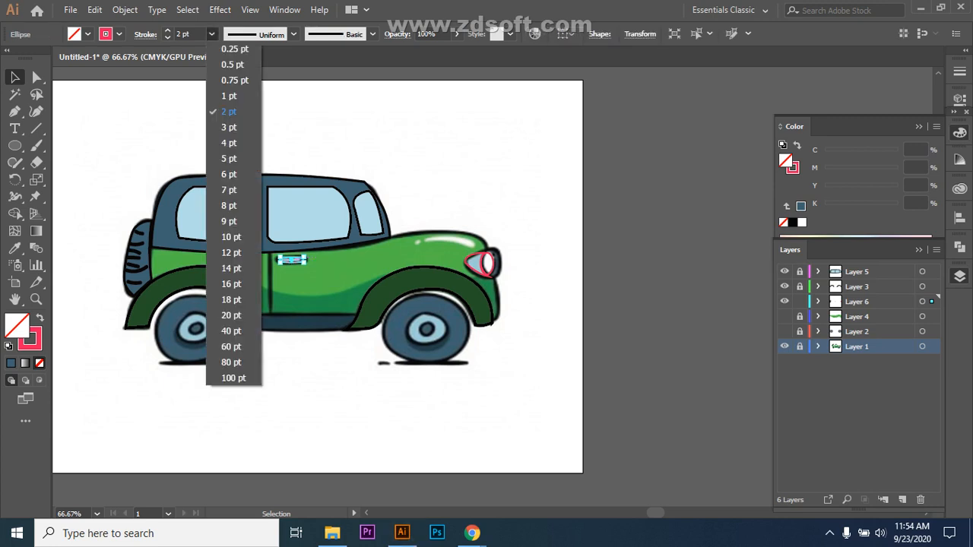
click(232, 126)
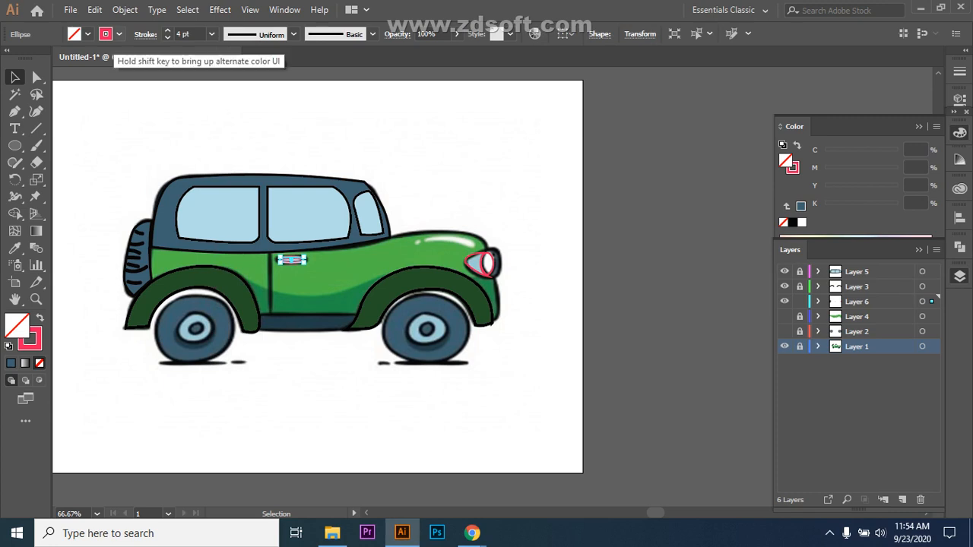
click(118, 33)
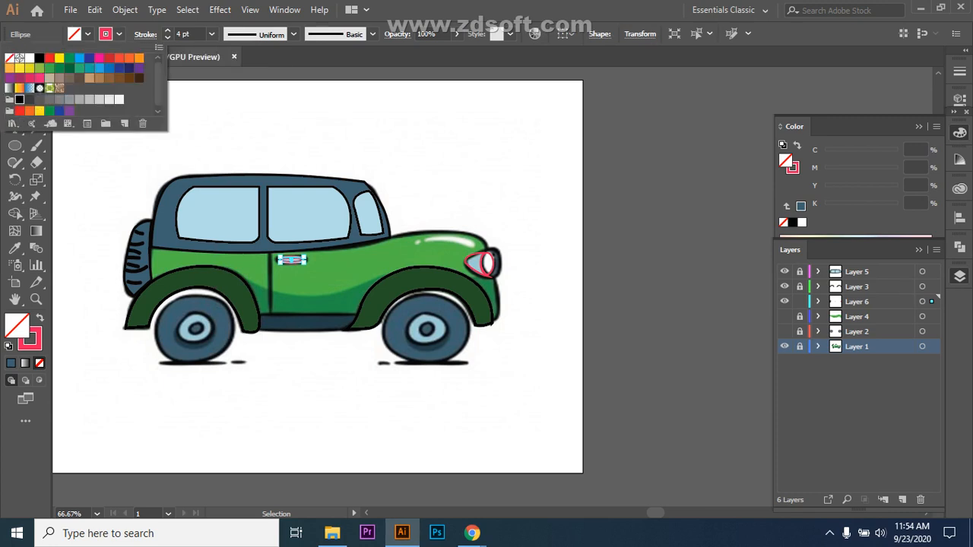
click(20, 99)
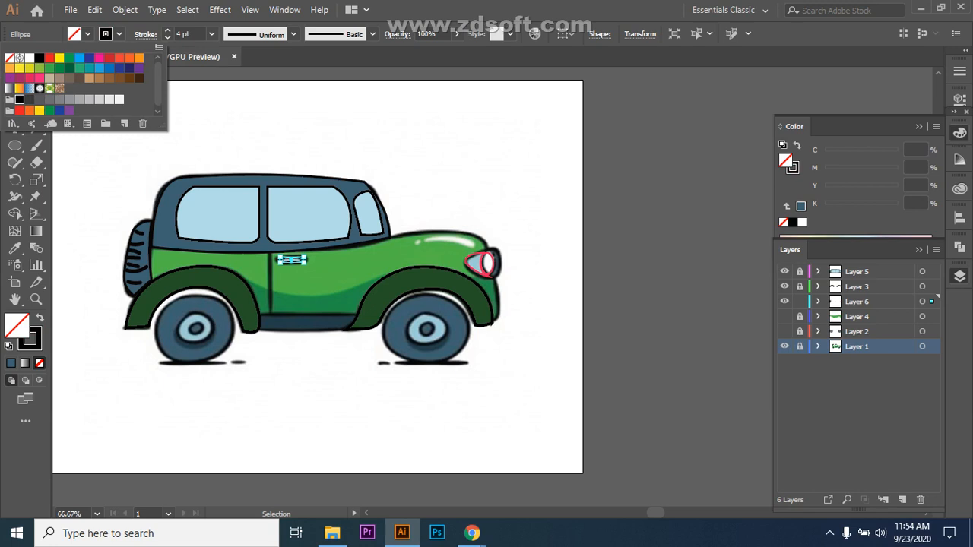
Step: Apply the light blue fill and 3 pt black outline sampled from the car's rear window to the door handle
click(14, 247)
click(228, 216)
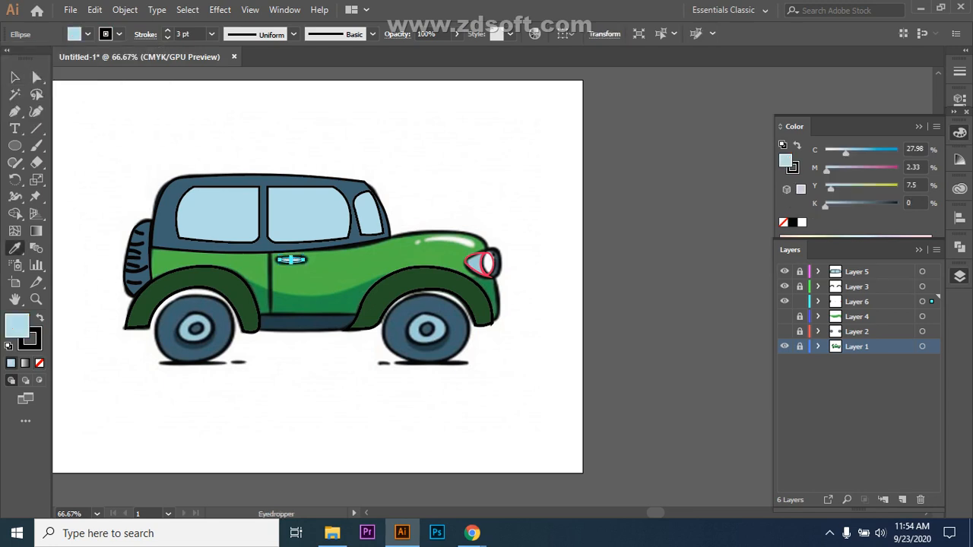
click(15, 77)
click(190, 133)
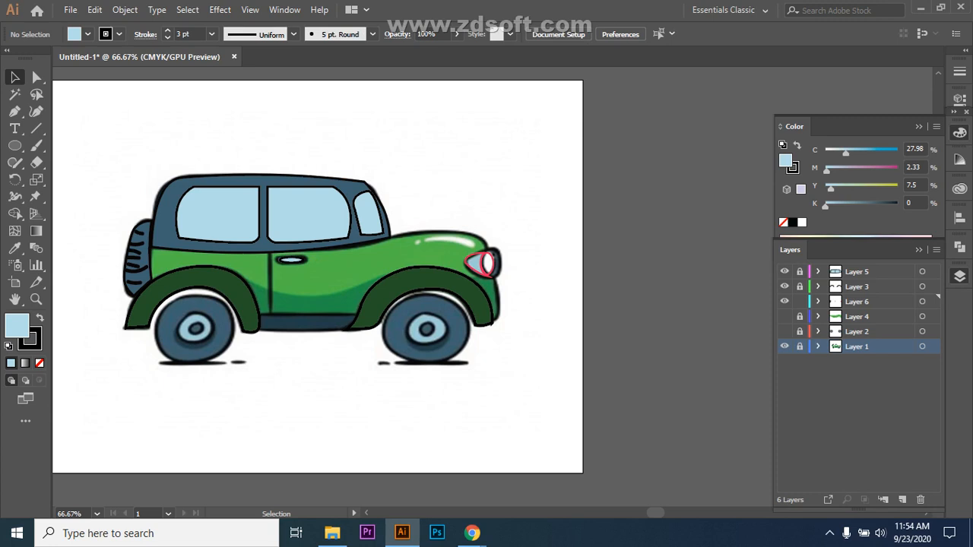
click(371, 33)
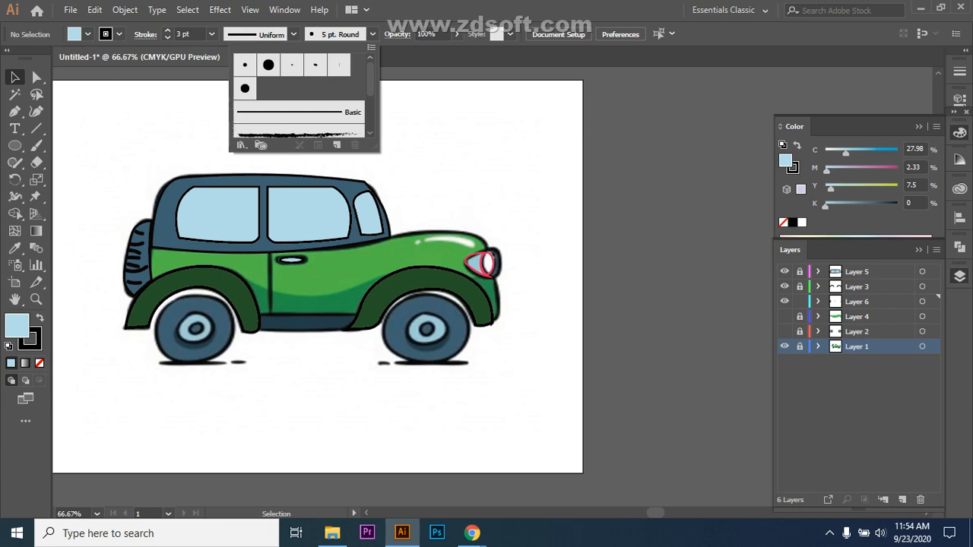
key(Escape)
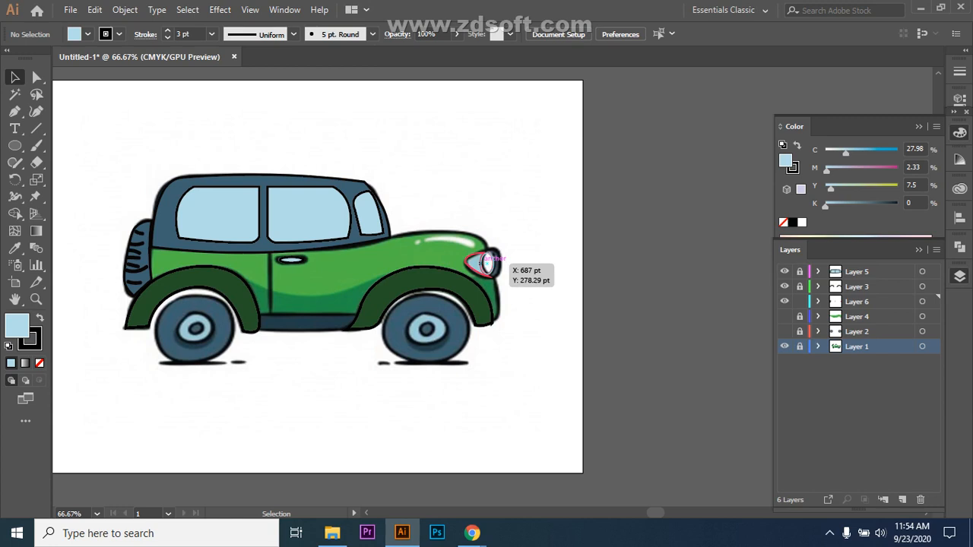
Step: Fill the headlight's front ellipse with the white sampled from the reference image, leaving it without an outline
click(487, 263)
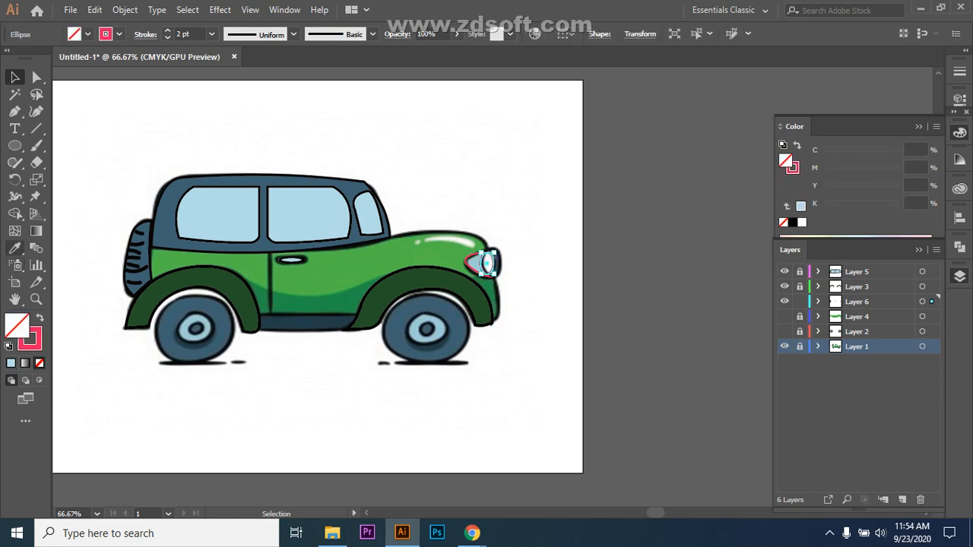
key(i)
click(487, 263)
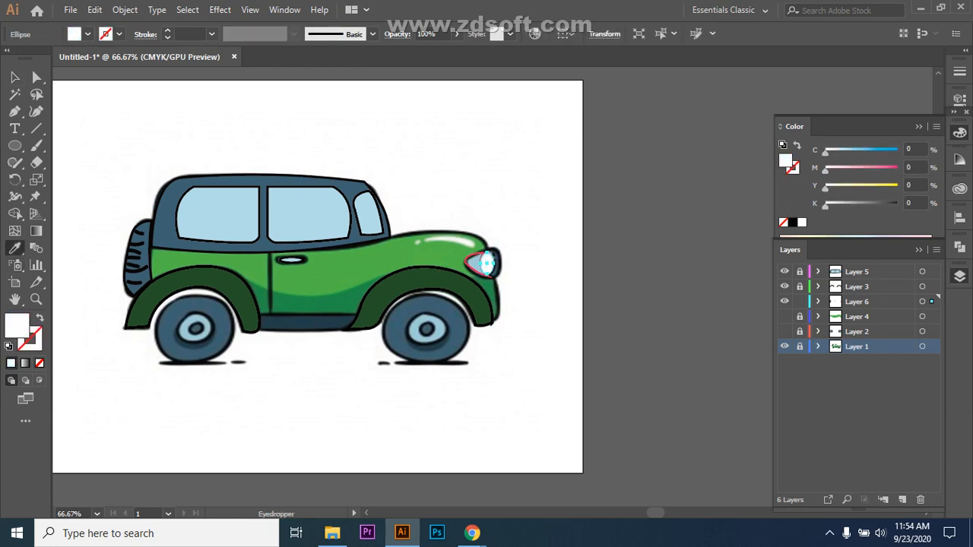
key(v)
key(ctrl+shift+a)
Step: Give the headlight's pointed housing the windows' light blue fill and a 3 pt black outline, and show Layer 4 again
click(472, 267)
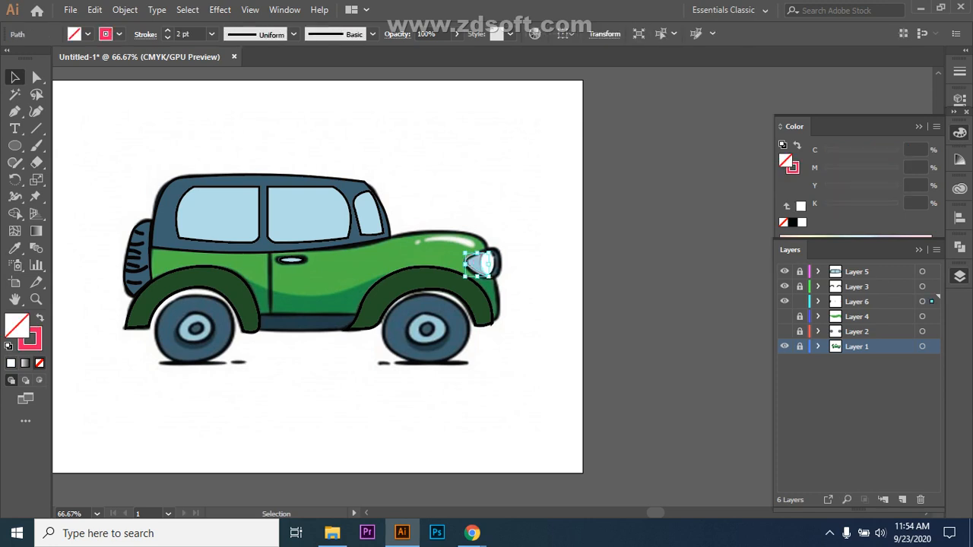
click(31, 340)
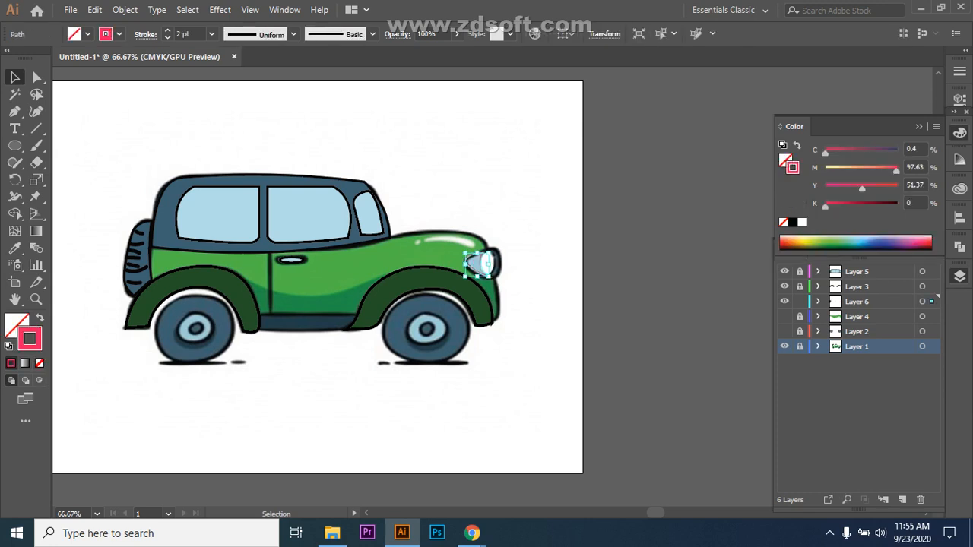
click(119, 33)
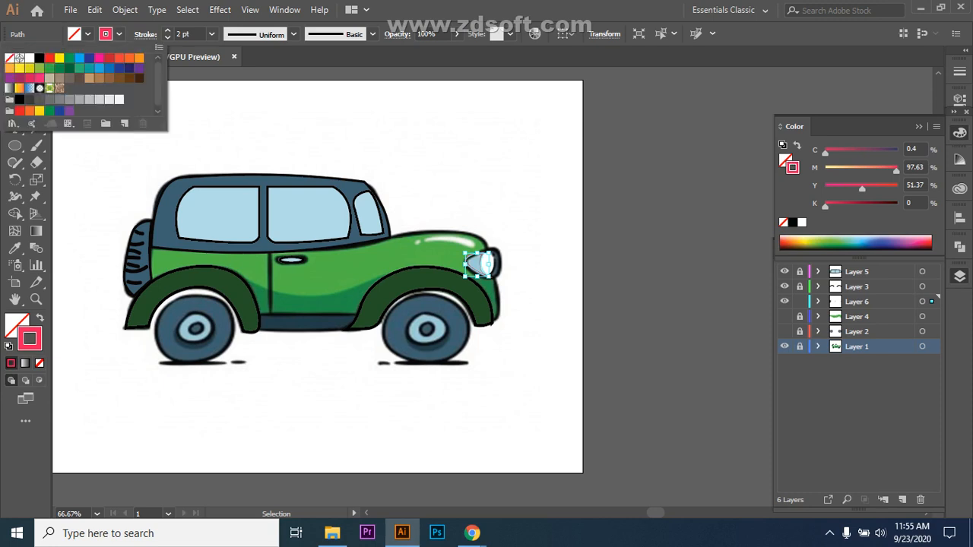
click(39, 58)
click(212, 34)
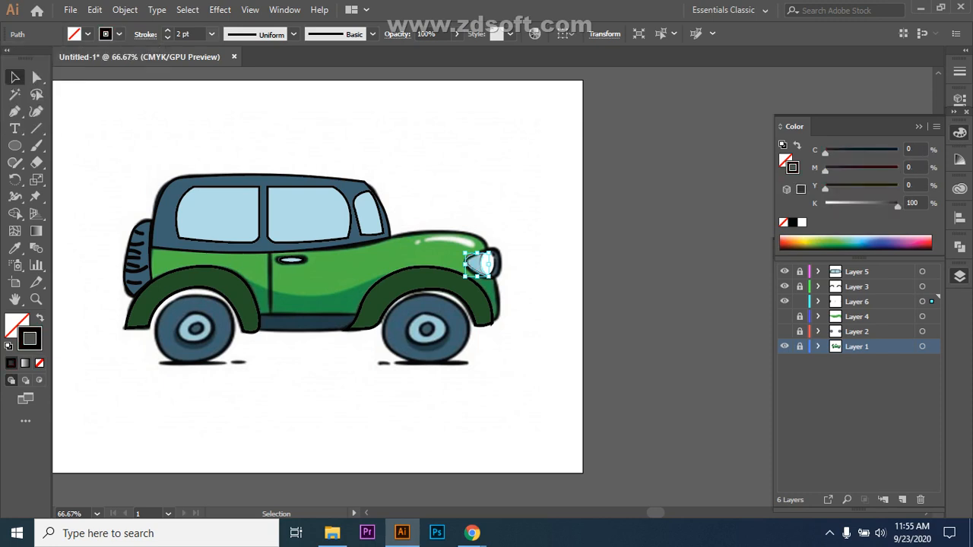
click(212, 33)
click(229, 143)
click(16, 324)
click(14, 248)
key(v)
key(ctrl+shift+a)
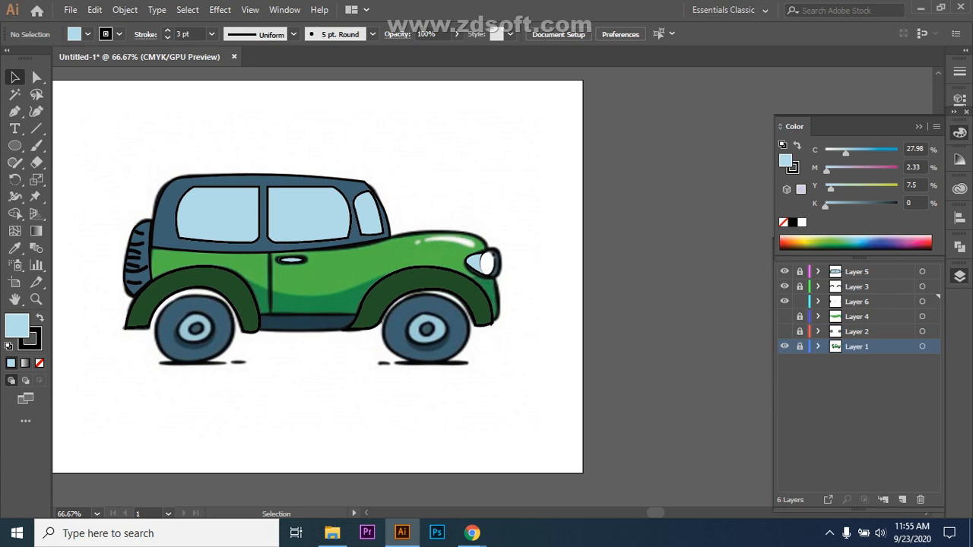
click(785, 316)
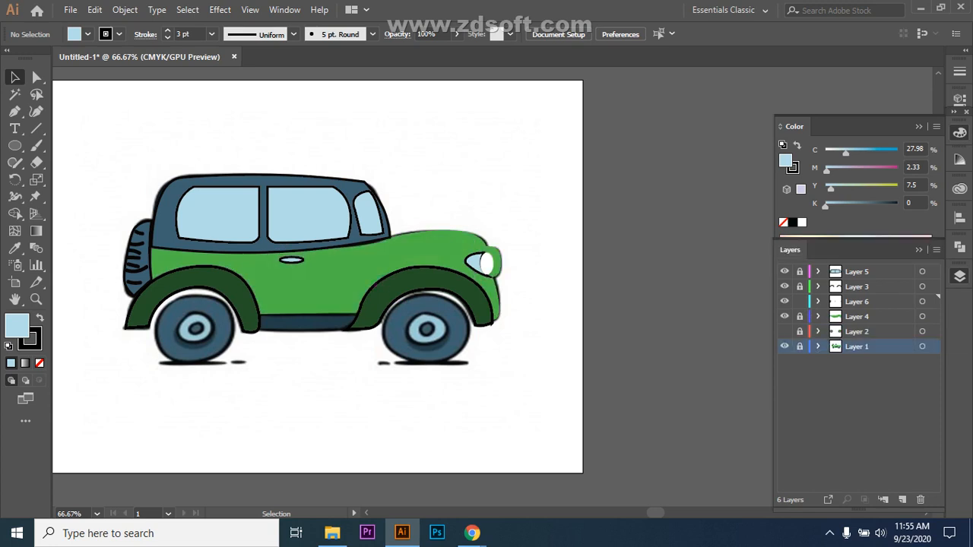
Step: Try painting a vertical black door line beside the handle with the Paintbrush tool
click(35, 129)
click(36, 145)
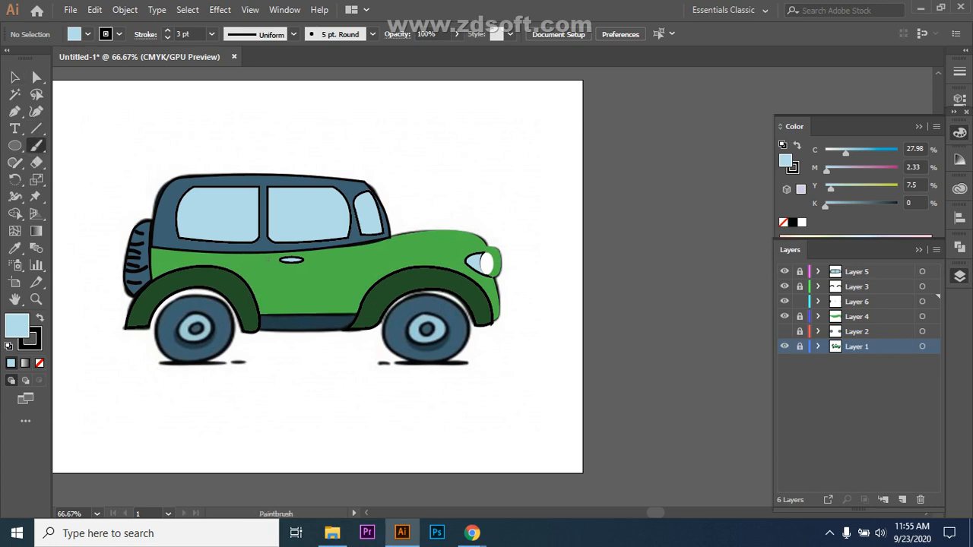
drag(266, 251, 266, 312)
key(ctrl+z)
drag(267, 253, 268, 308)
click(14, 77)
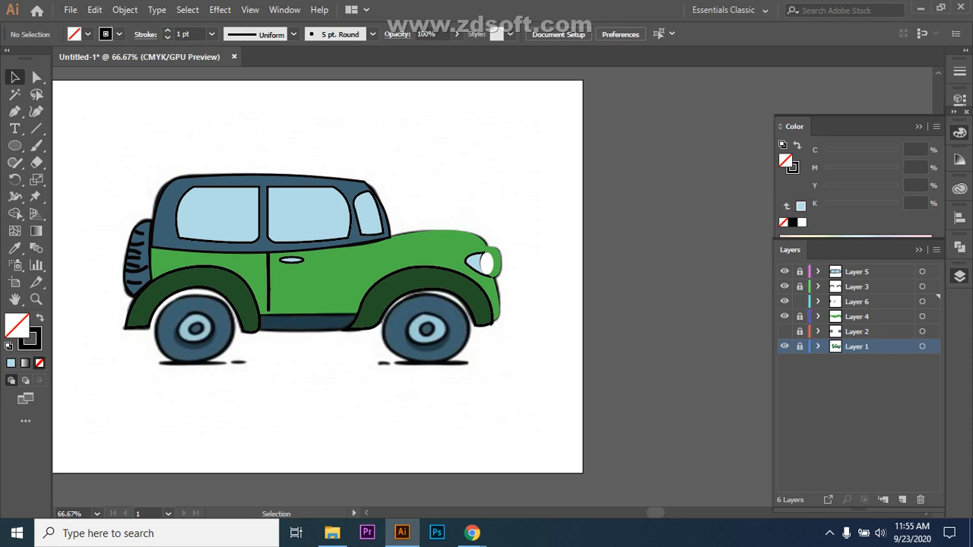
key(ctrl+z)
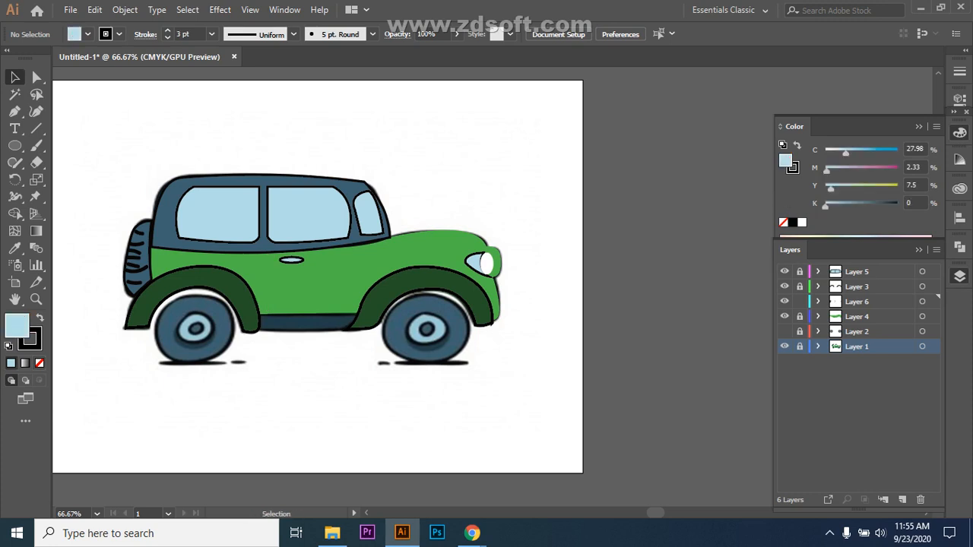
Step: Try straight Paintbrush test strokes diagonally across the car and above its hood, undoing each one
click(35, 146)
drag(191, 124, 395, 328)
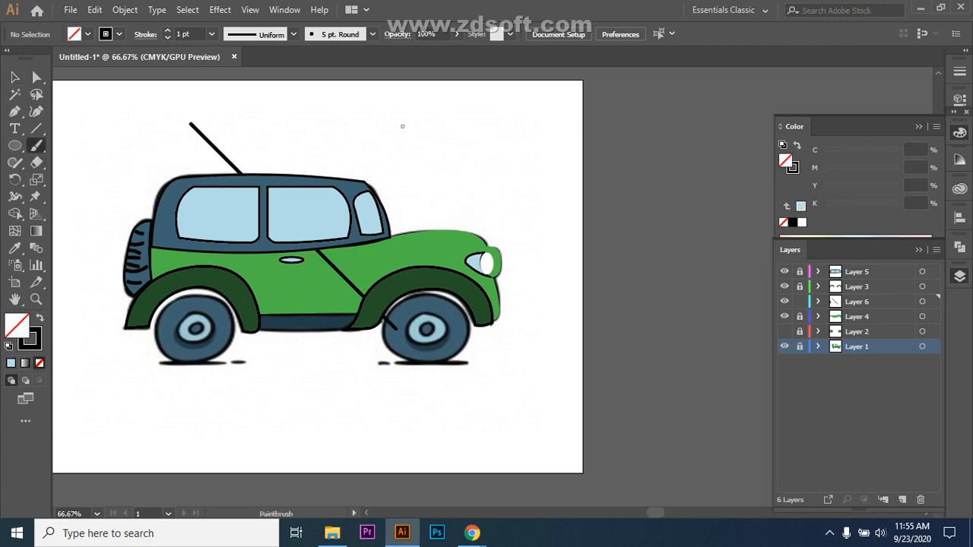
key(ctrl+z)
drag(402, 126, 501, 126)
key(ctrl+z)
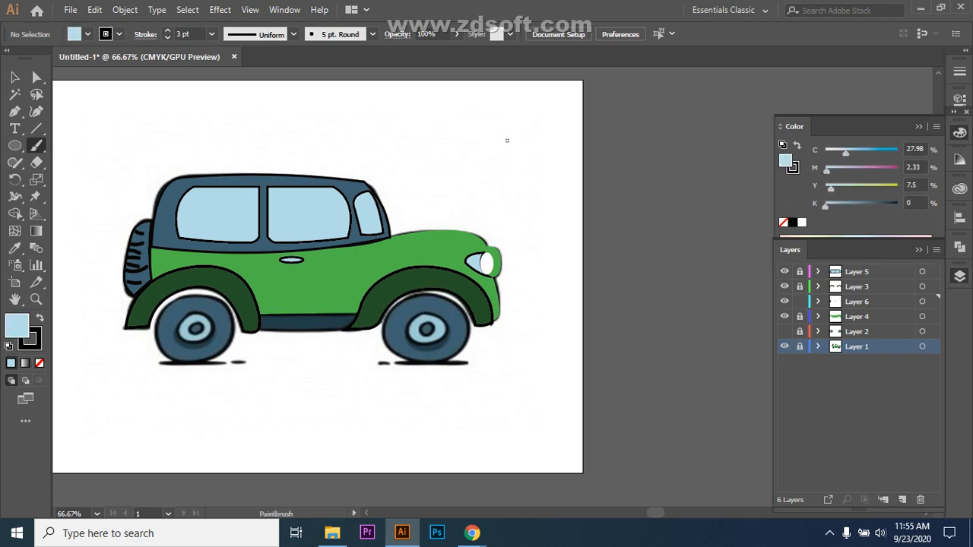
drag(496, 116, 496, 211)
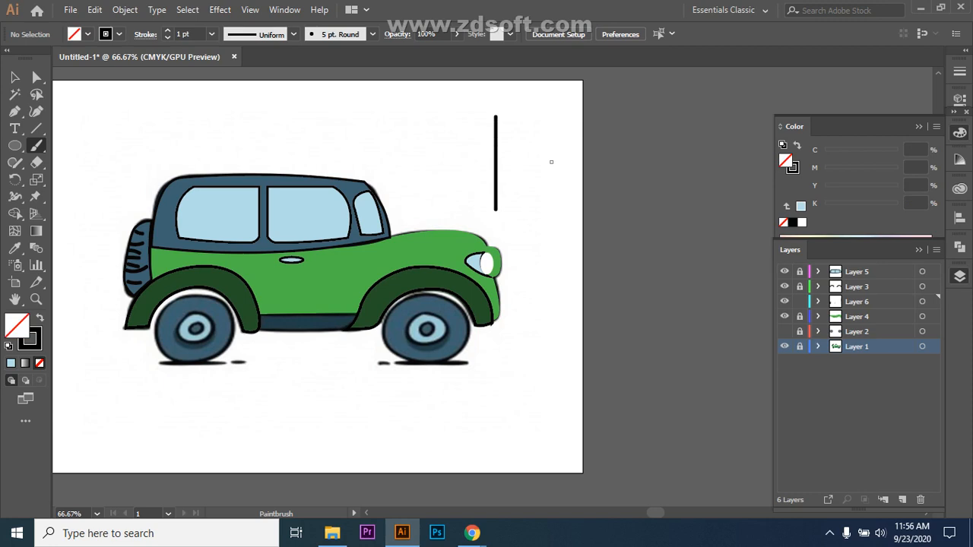
key(ctrl+z)
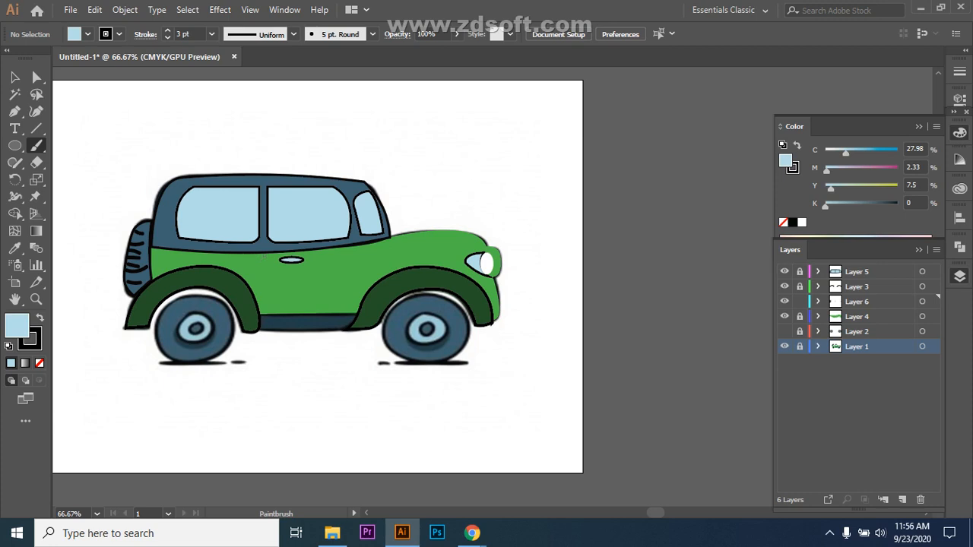
Step: Paint a straight vertical black door line from below the window divider to the sill, and set the opacity to 61%
drag(264, 259, 264, 314)
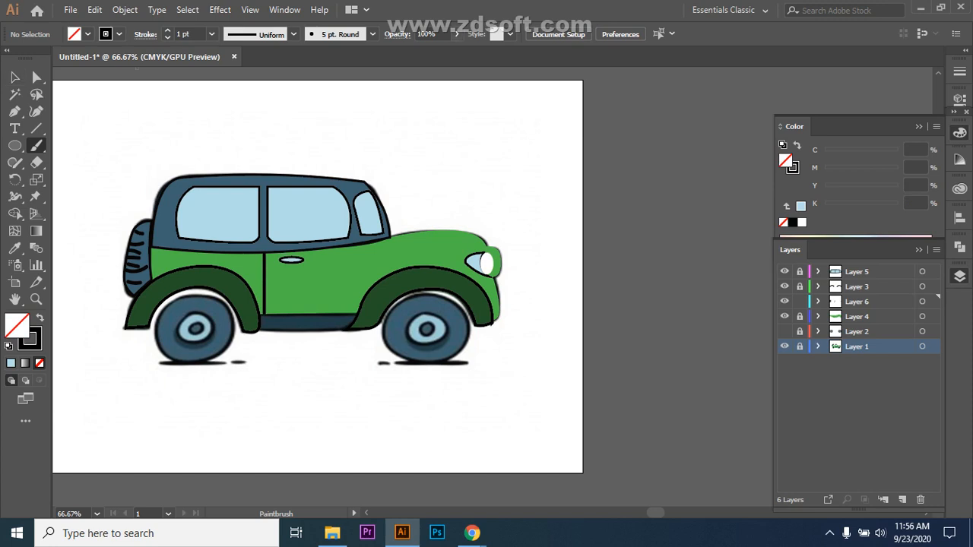
click(457, 34)
drag(454, 51, 434, 51)
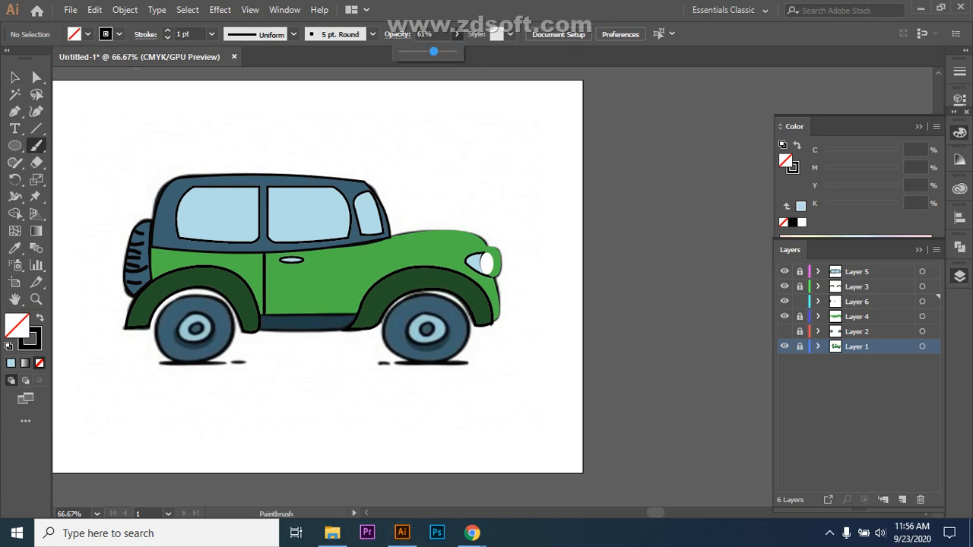
Step: Try the vertical door line at 50% opacity
key(v)
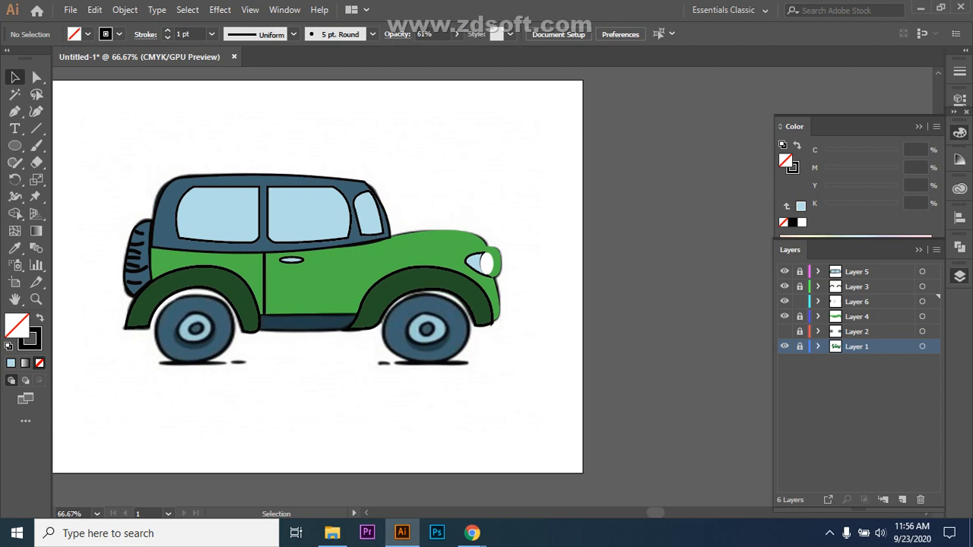
click(265, 266)
double_click(441, 34)
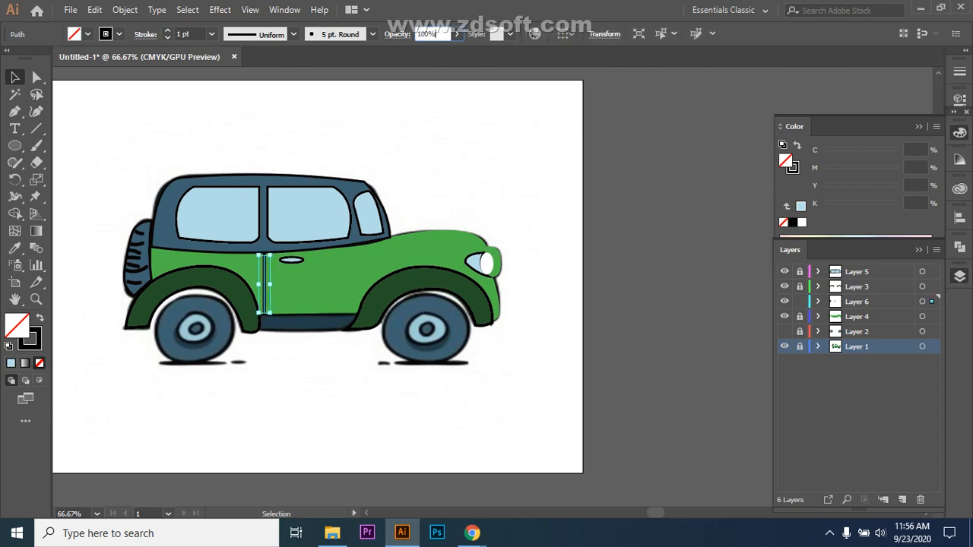
text(50)
key(Return)
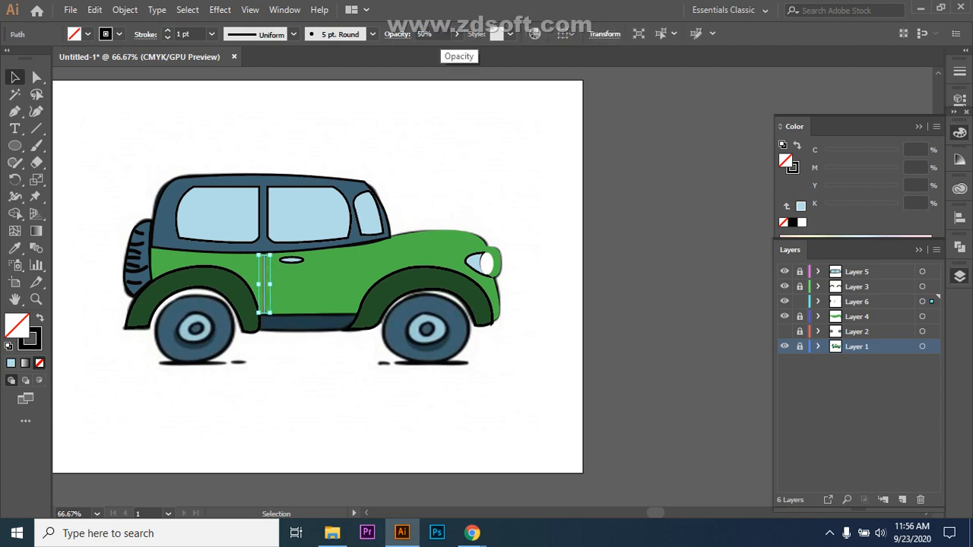
click(540, 141)
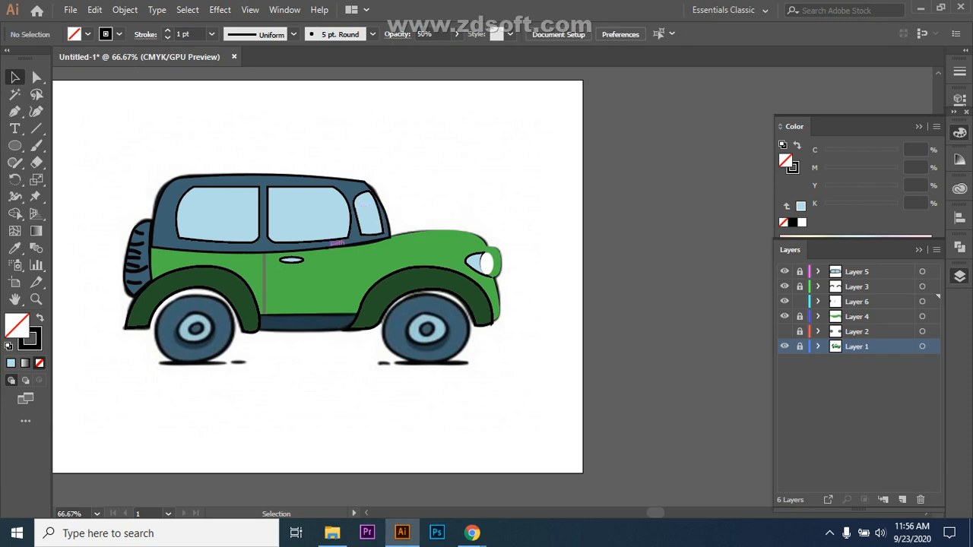
Step: Set the opacity of the vertical door line to 80%
click(265, 289)
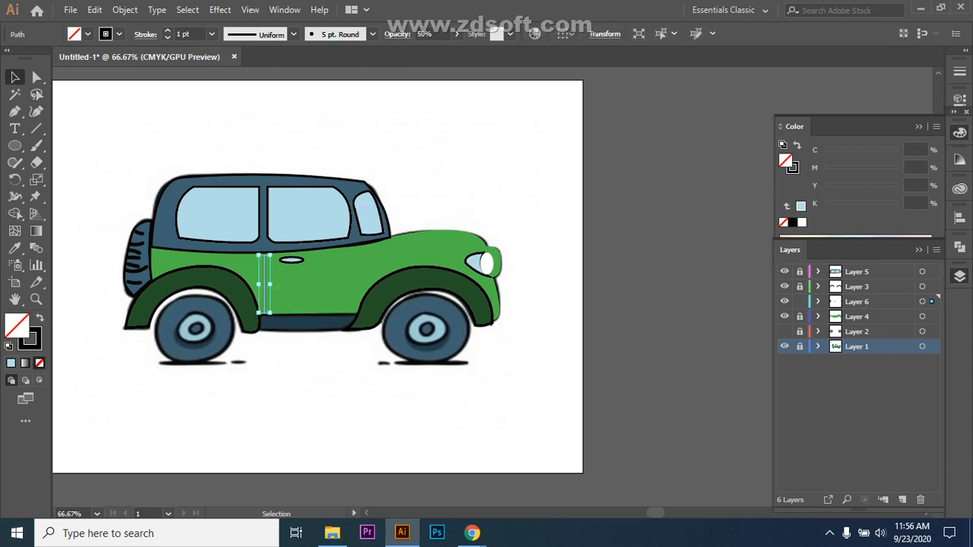
click(429, 34)
text(80)
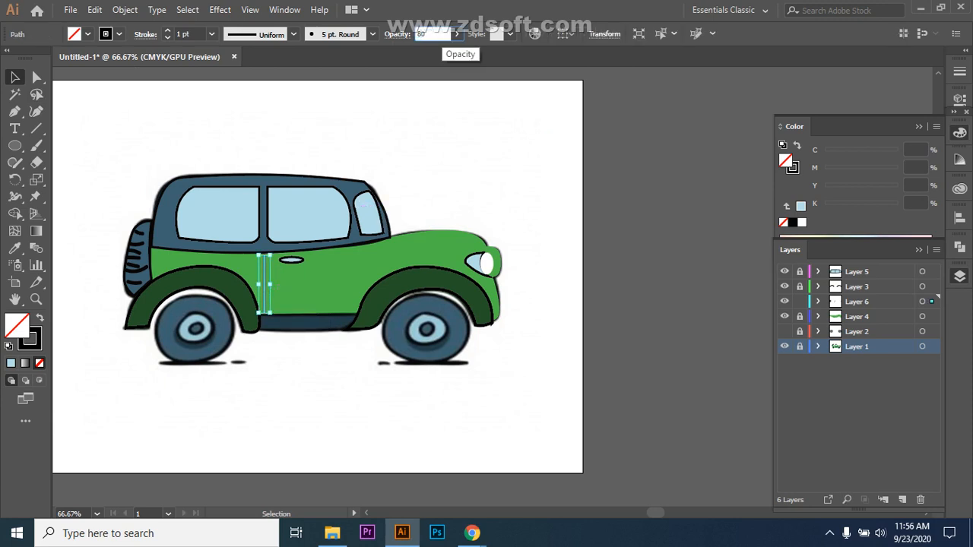
key(Return)
click(492, 105)
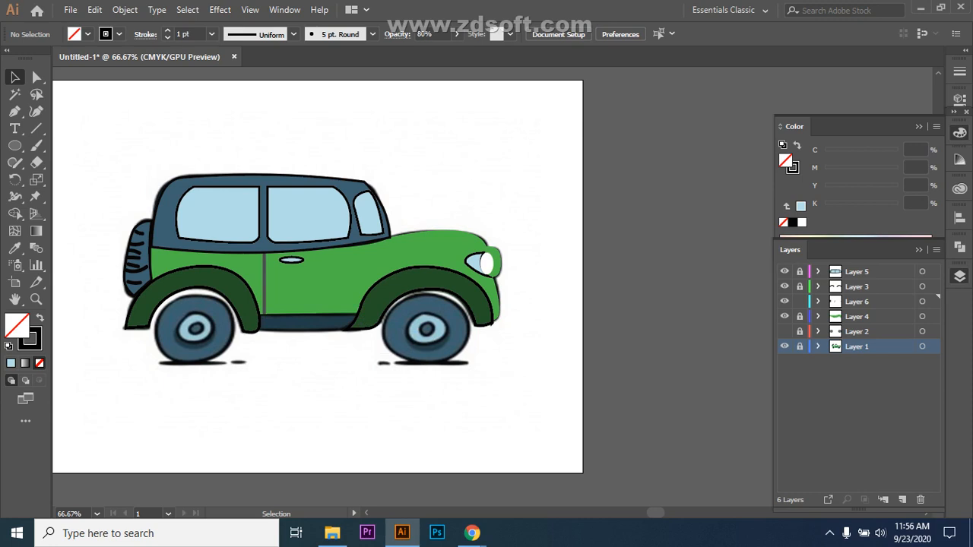
Step: Trace the sill between the two fenders on Layer 6 as a closed Pen path with a slightly curved front end
click(857, 302)
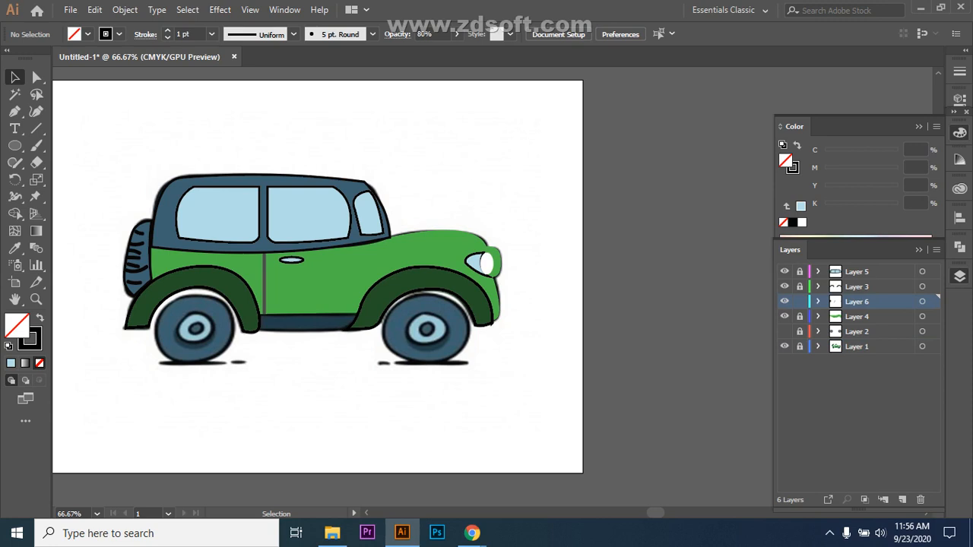
click(14, 111)
click(259, 333)
click(259, 314)
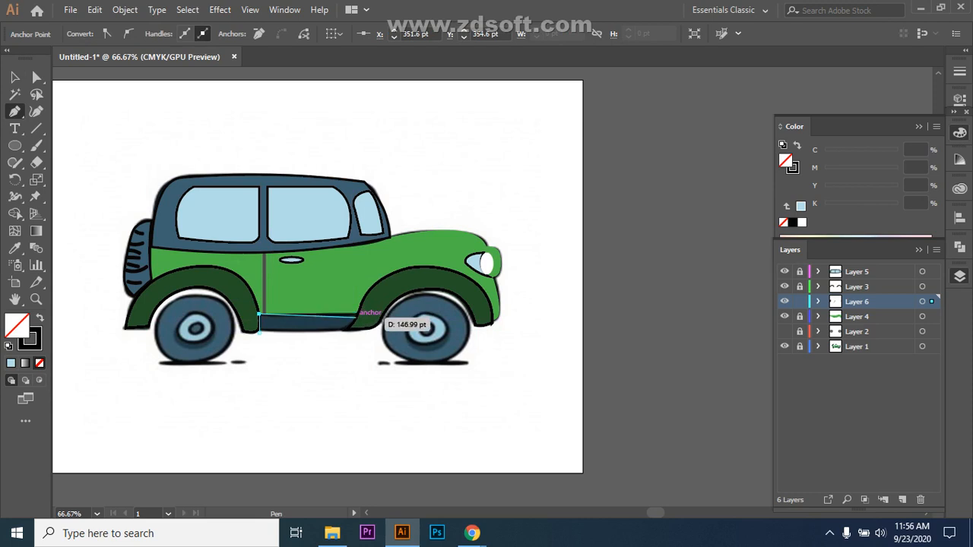
click(358, 313)
drag(347, 330, 341, 331)
click(346, 330)
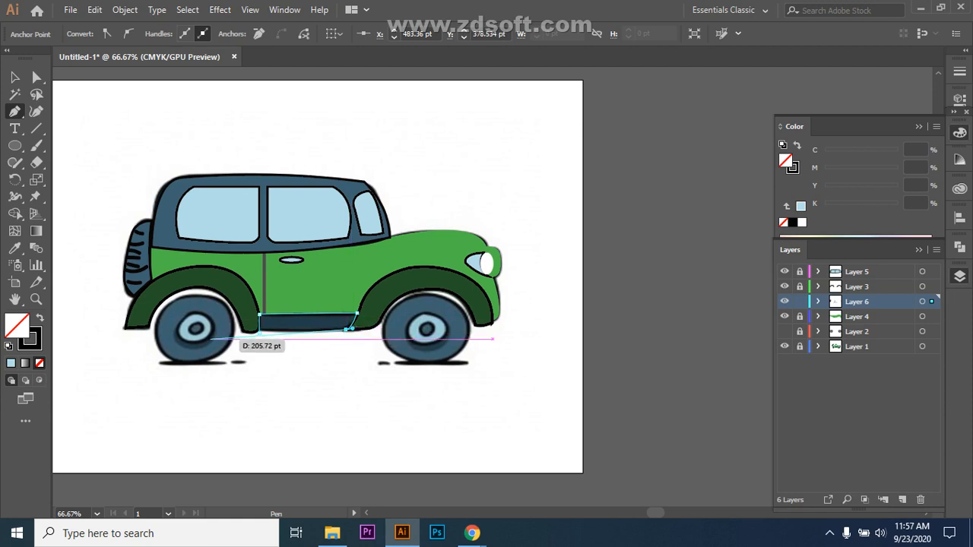
click(260, 332)
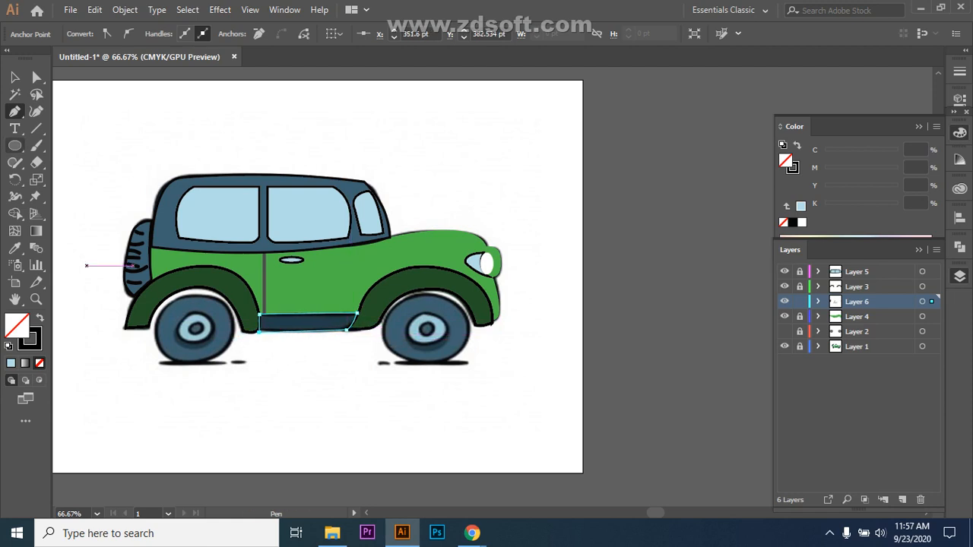
key(v)
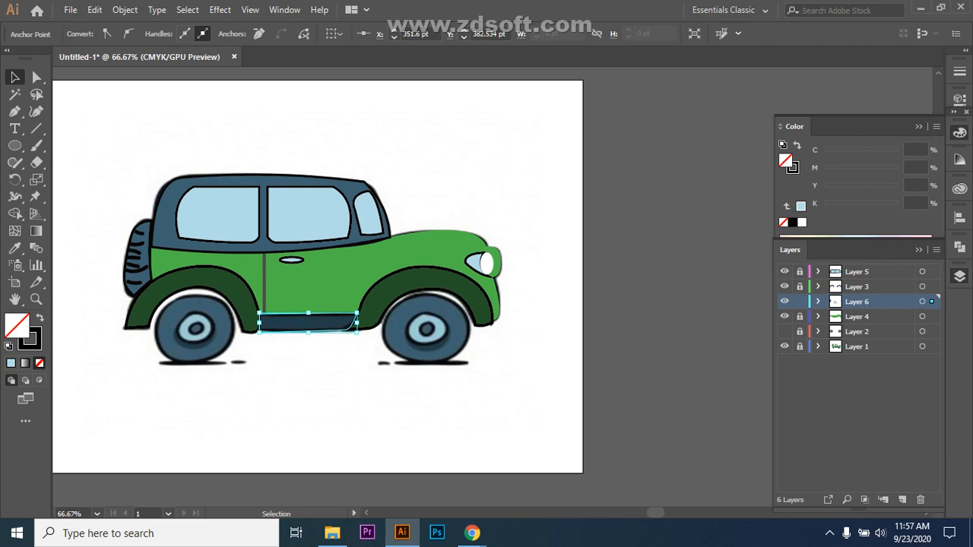
click(304, 376)
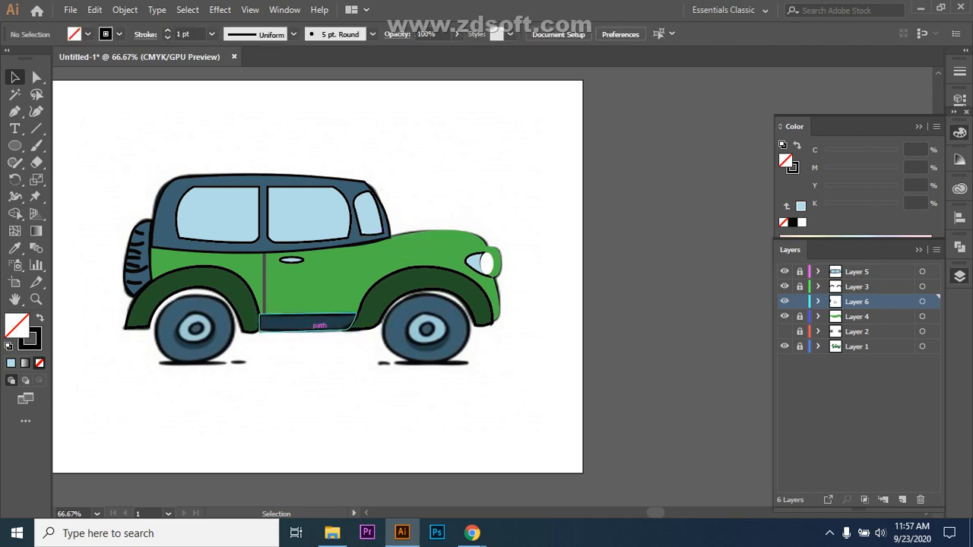
Step: Set the sill shape's outline to 4 pt and apply the dark blue fill sampled from the reference image's sill
click(311, 332)
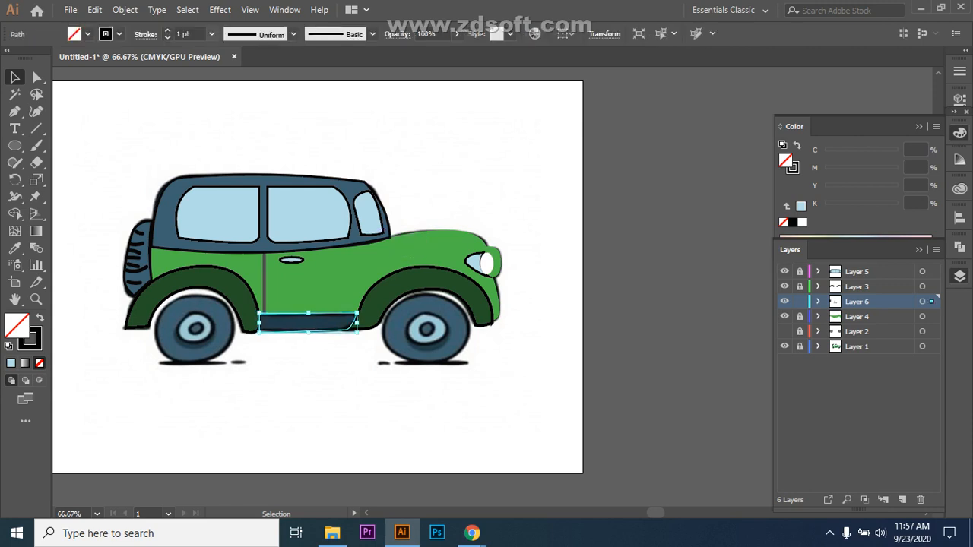
click(211, 34)
click(229, 143)
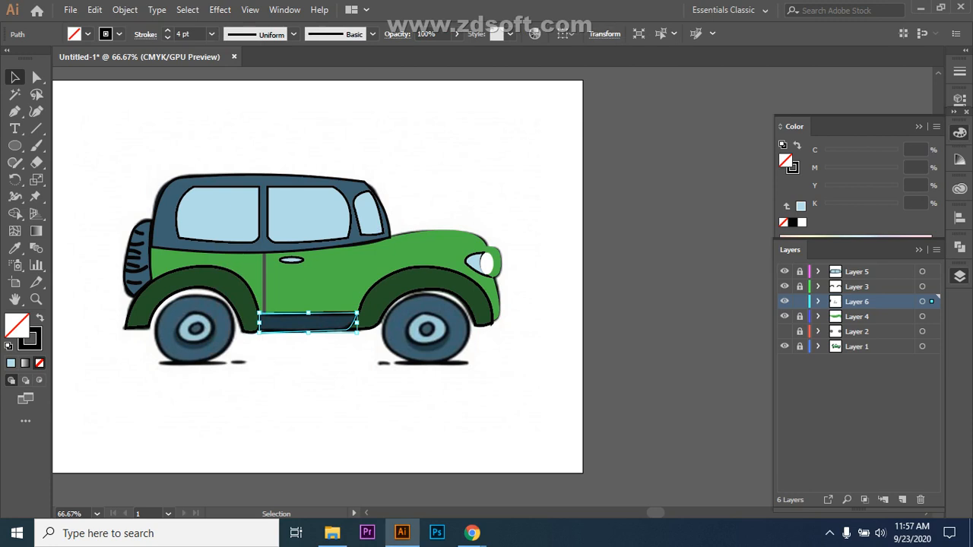
click(14, 248)
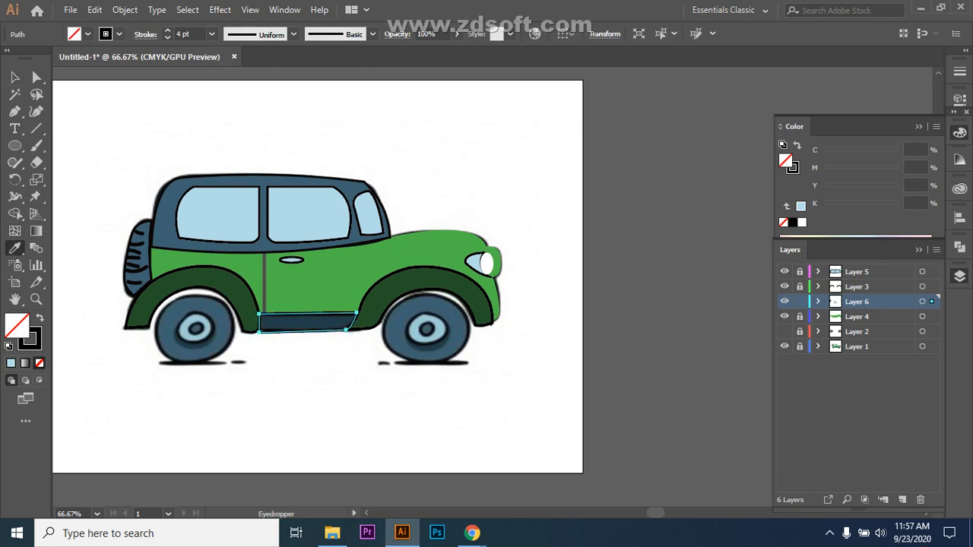
click(311, 323)
click(15, 78)
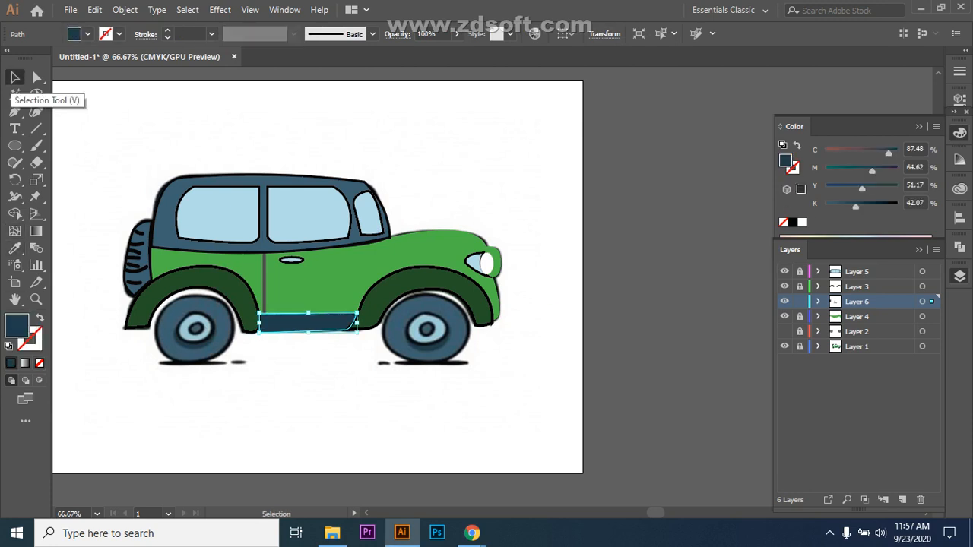
key(ctrl+shift+a)
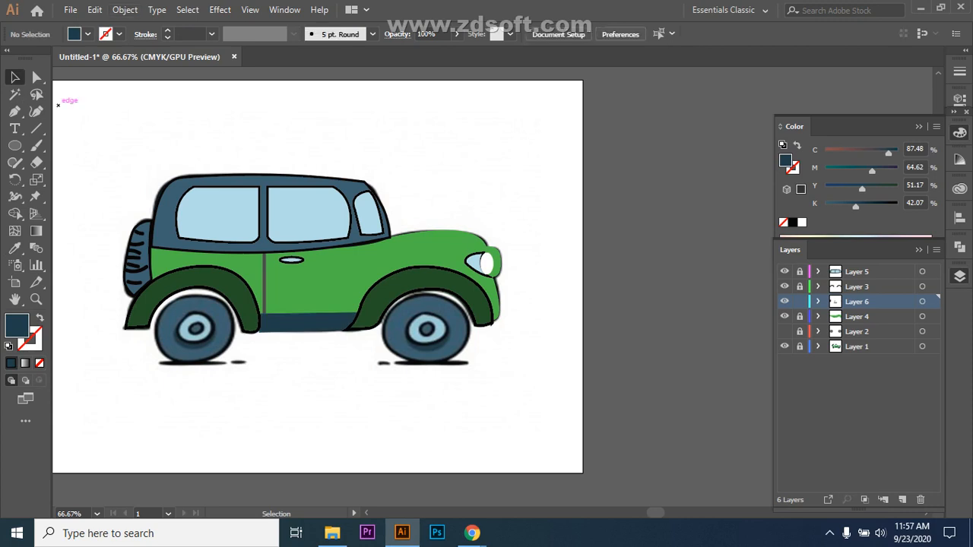
Step: Hide the reference image on Layer 1 and show the wheels on Layer 2
click(784, 346)
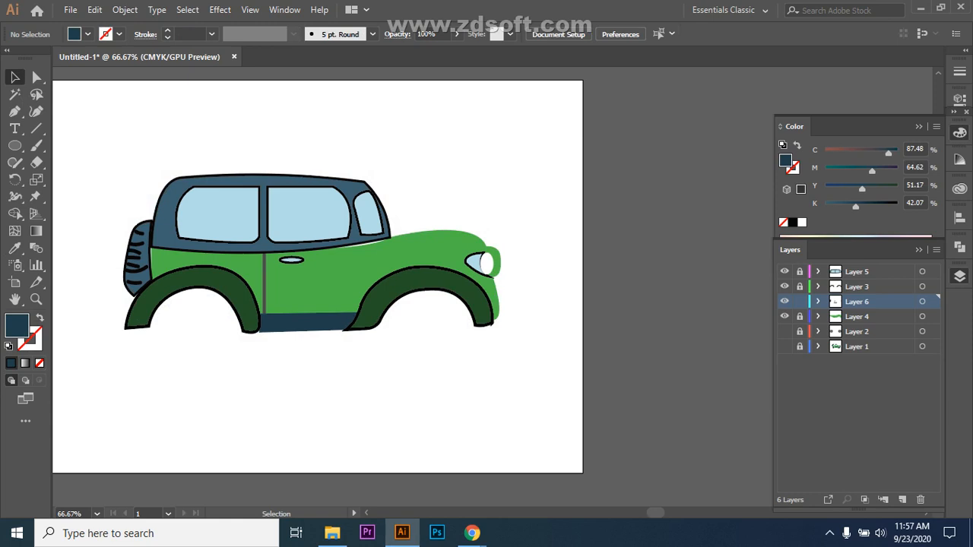
click(874, 272)
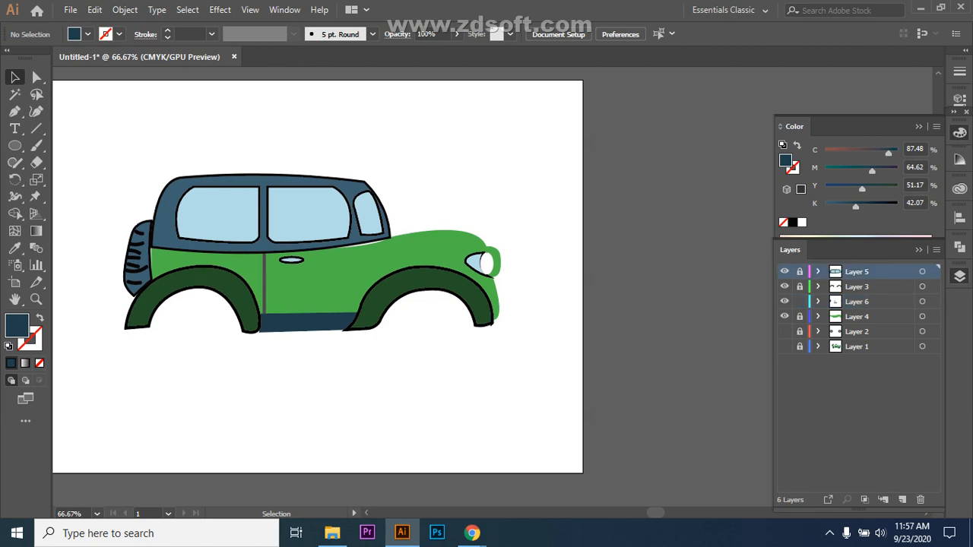
click(785, 331)
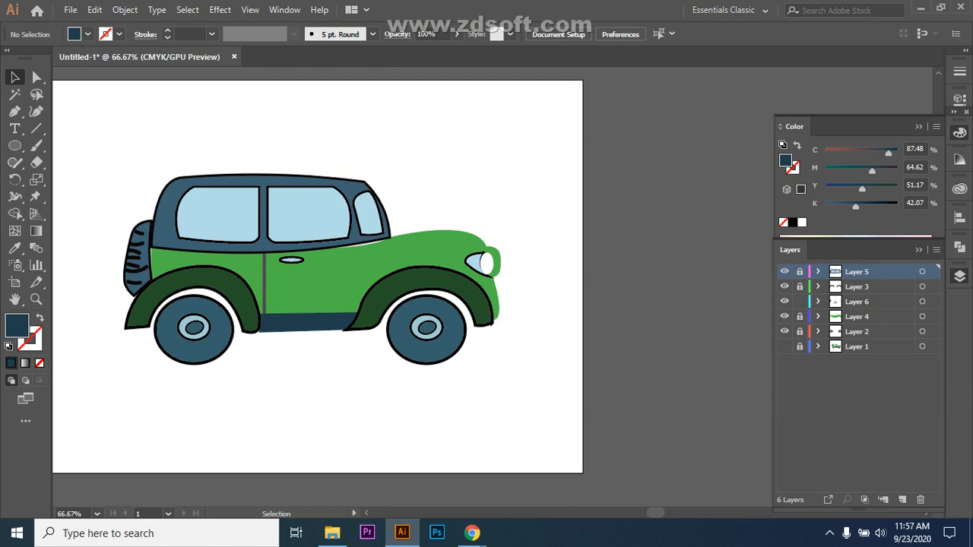
Step: Unlock Layer 4 and give the green car body a 6 pt black outline
click(858, 317)
click(800, 317)
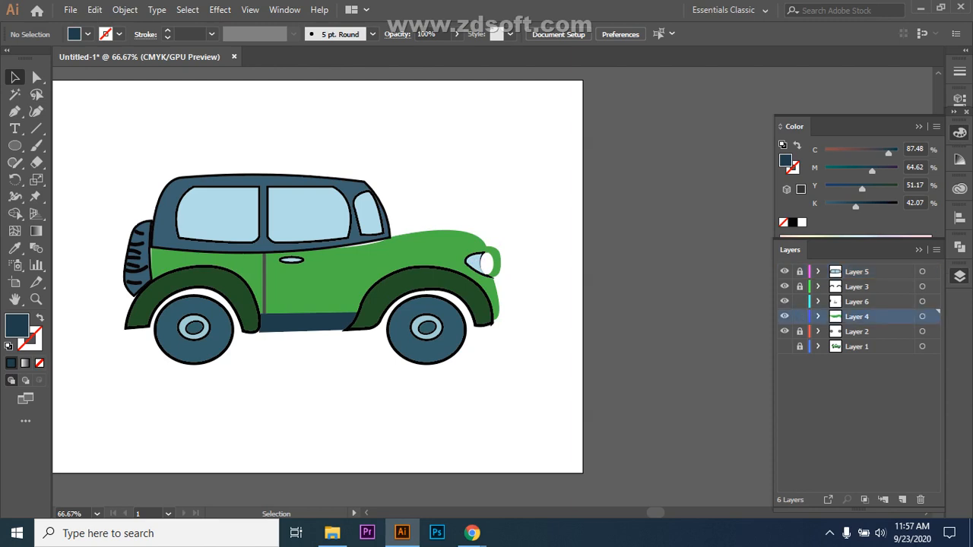
click(403, 257)
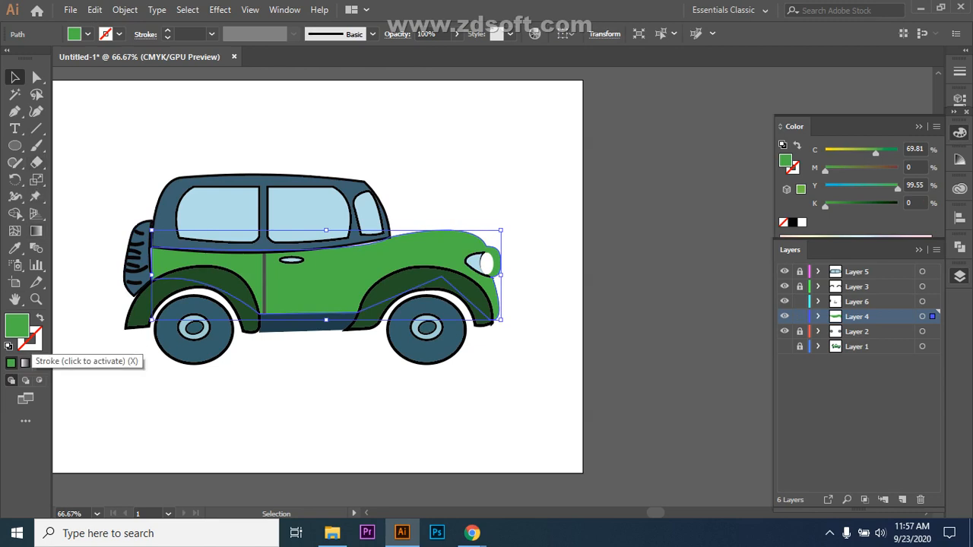
click(32, 338)
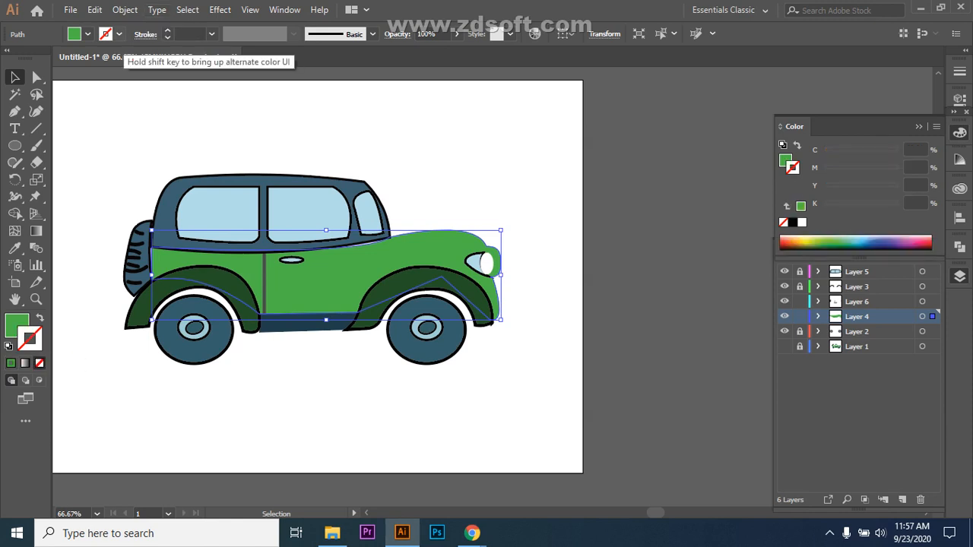
click(118, 34)
click(20, 98)
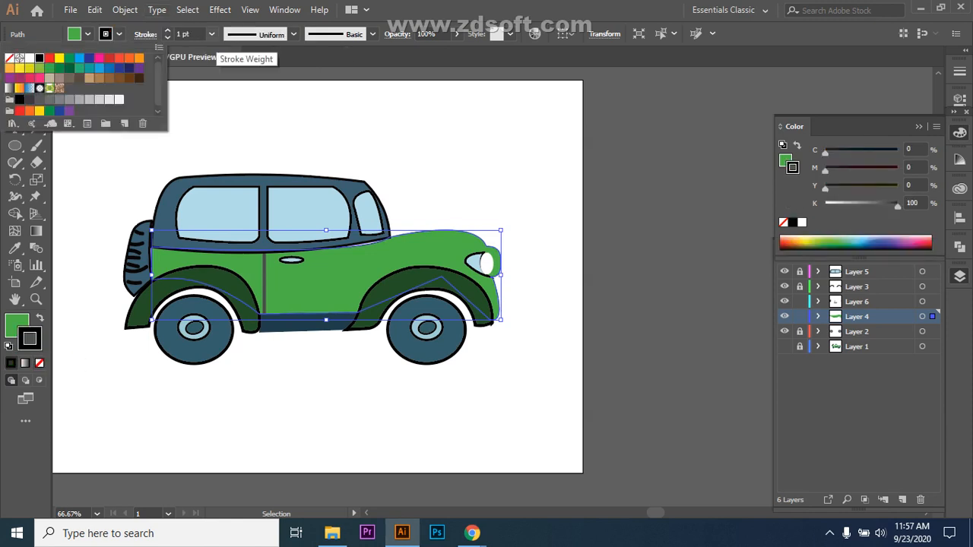
click(211, 34)
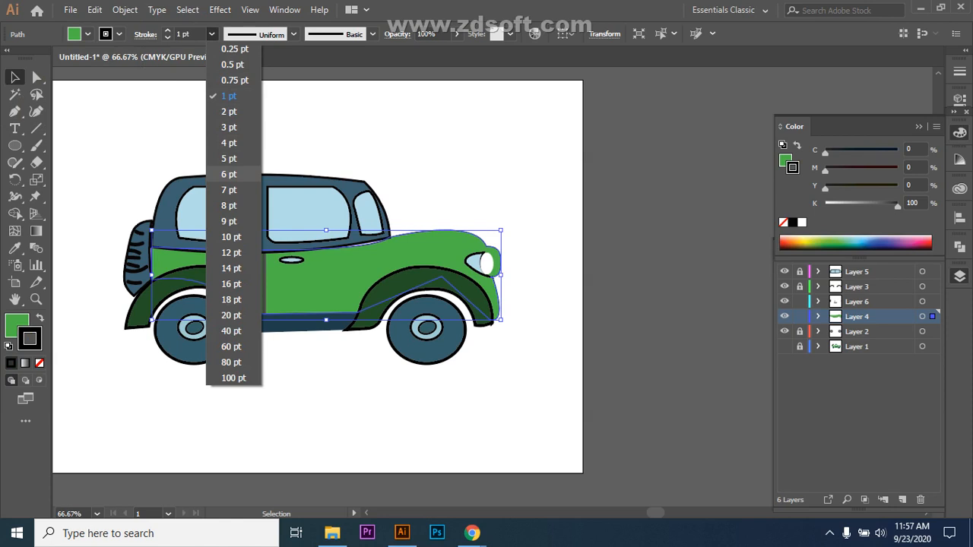
click(229, 172)
key(ctrl+shift+a)
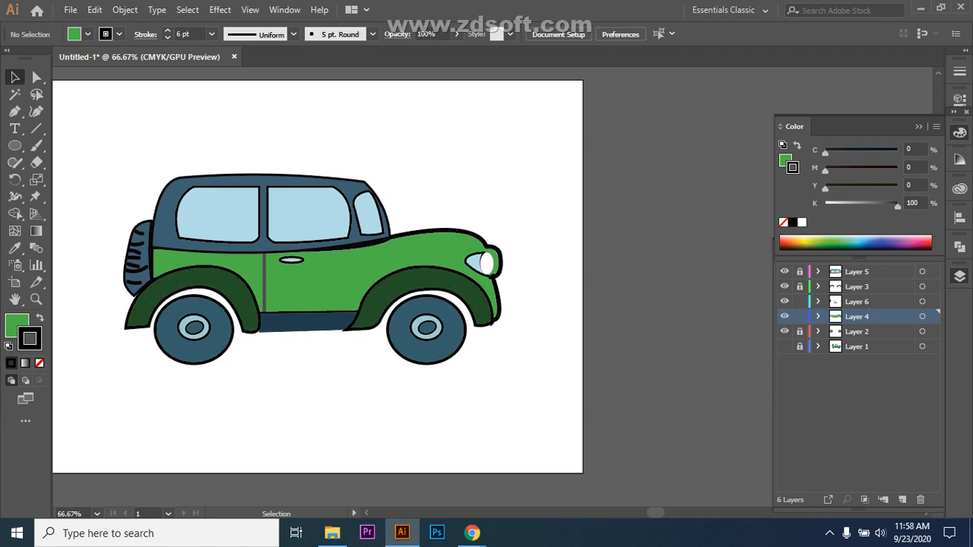
Step: Unlock Layer 3, Layer 5 and Layer 2 for editing
click(866, 302)
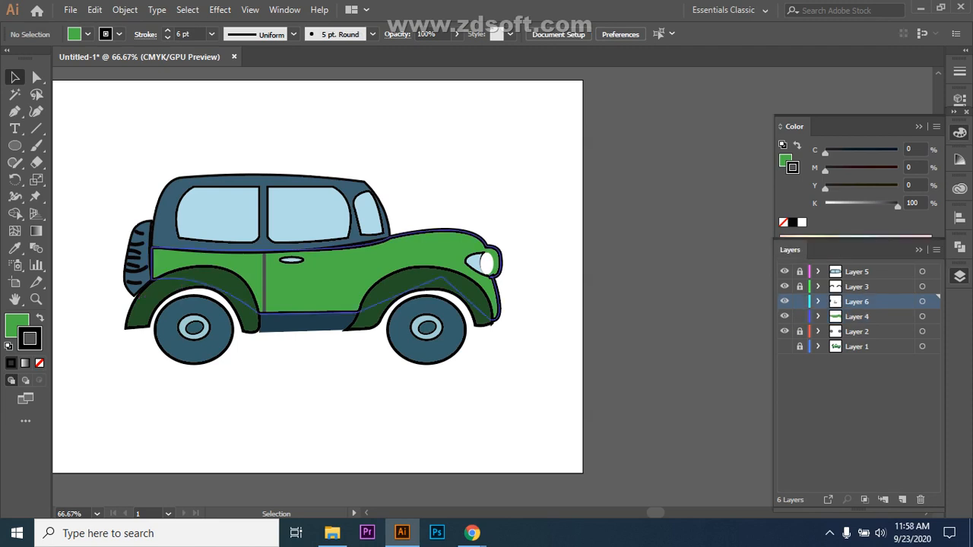
click(800, 287)
click(800, 272)
click(800, 331)
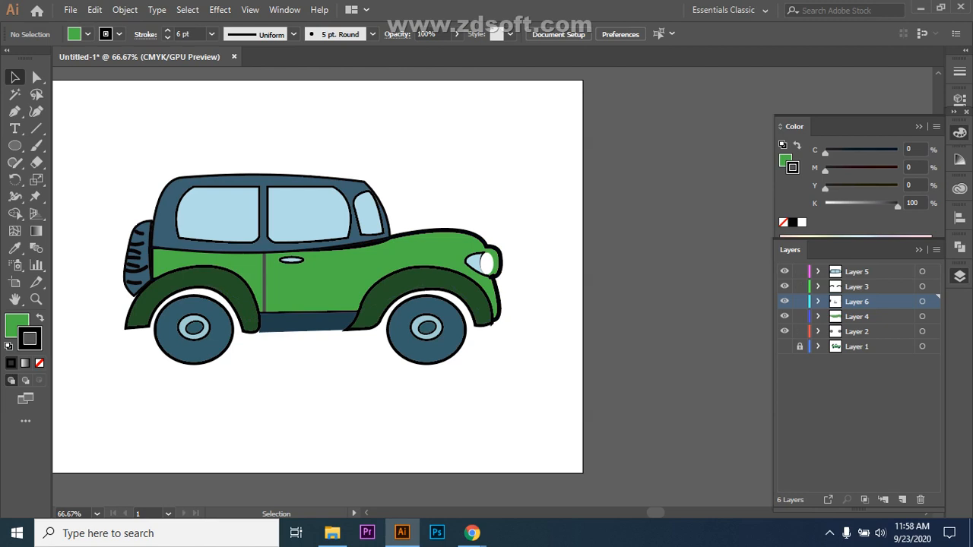
Step: Stretch the rear fender slightly wider towards the back of the car
click(193, 327)
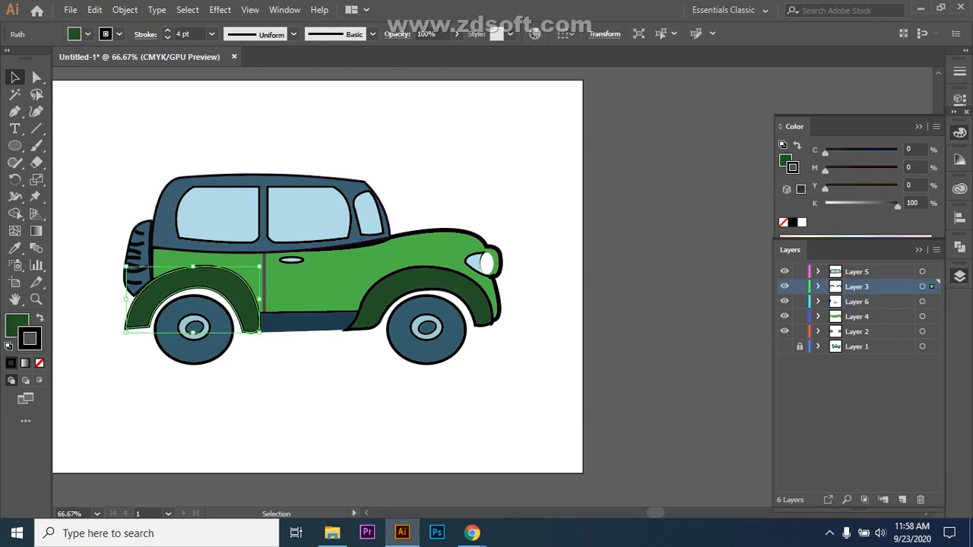
drag(125, 266, 124, 264)
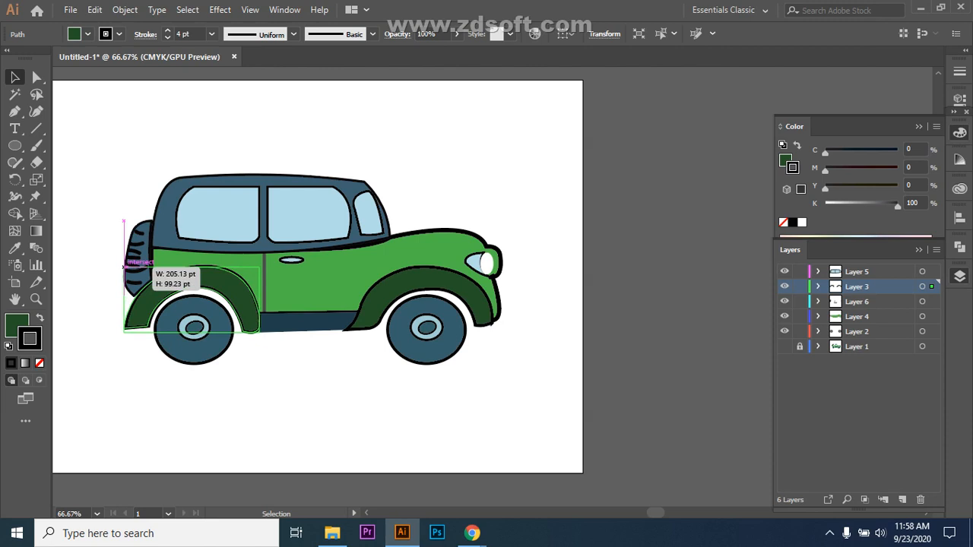
drag(124, 265, 120, 268)
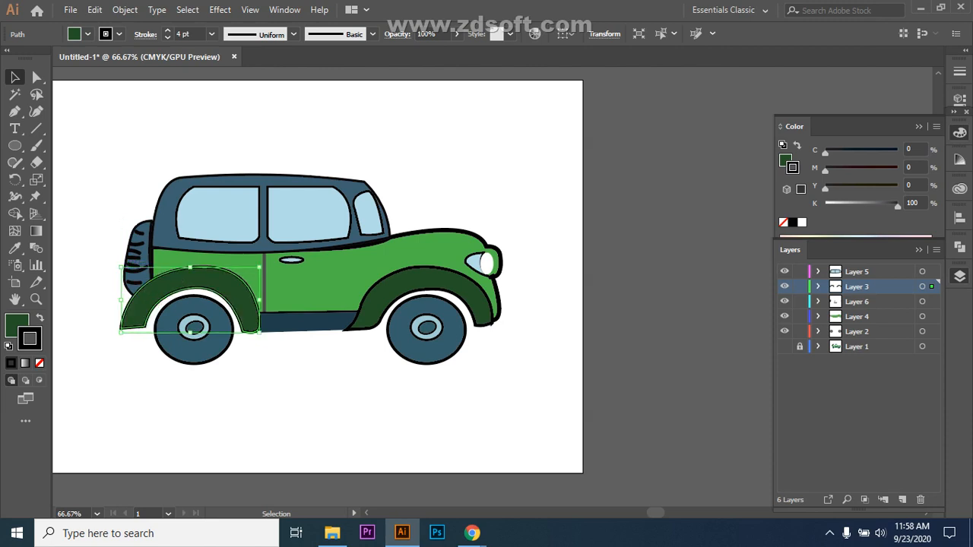
key(ctrl+shift+a)
Step: Nudge the rear fender one increment to the right and two increments down
click(190, 280)
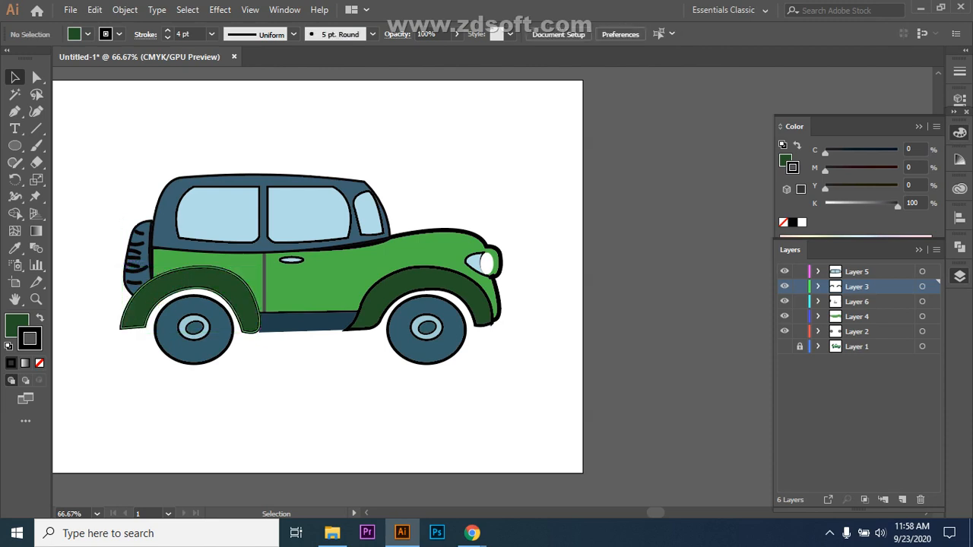
key(Right)
key(Down)
key(Down)
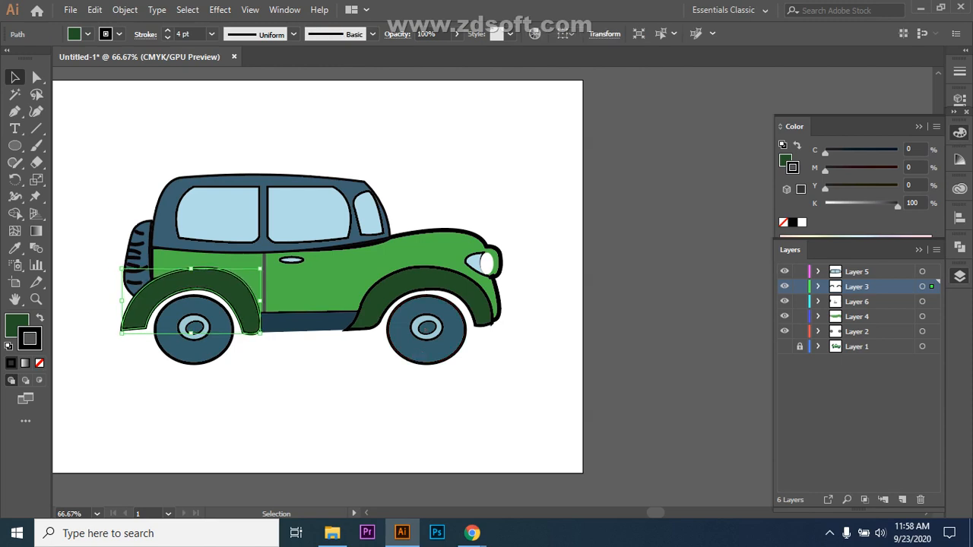
key(ctrl+shift+a)
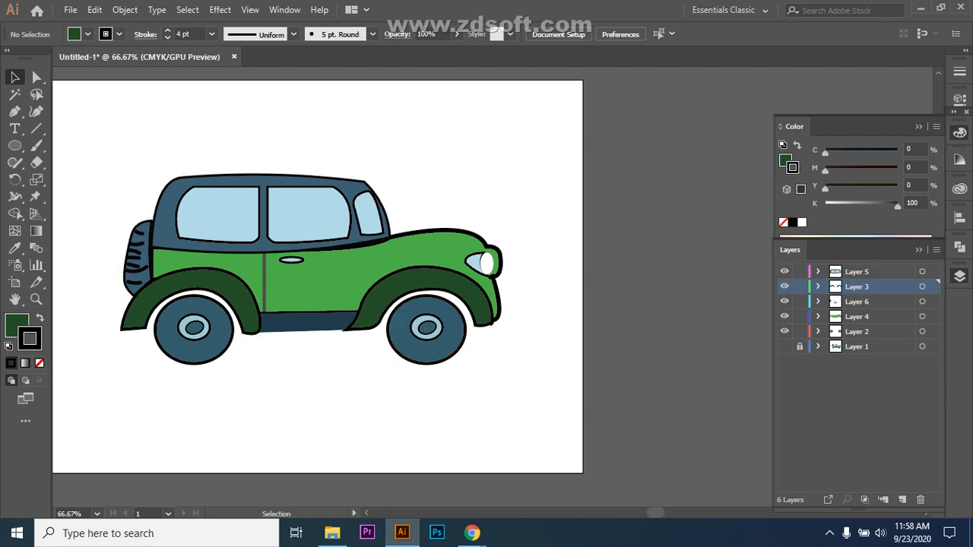
Step: Nudge the front wheel group one increment to the right
click(491, 310)
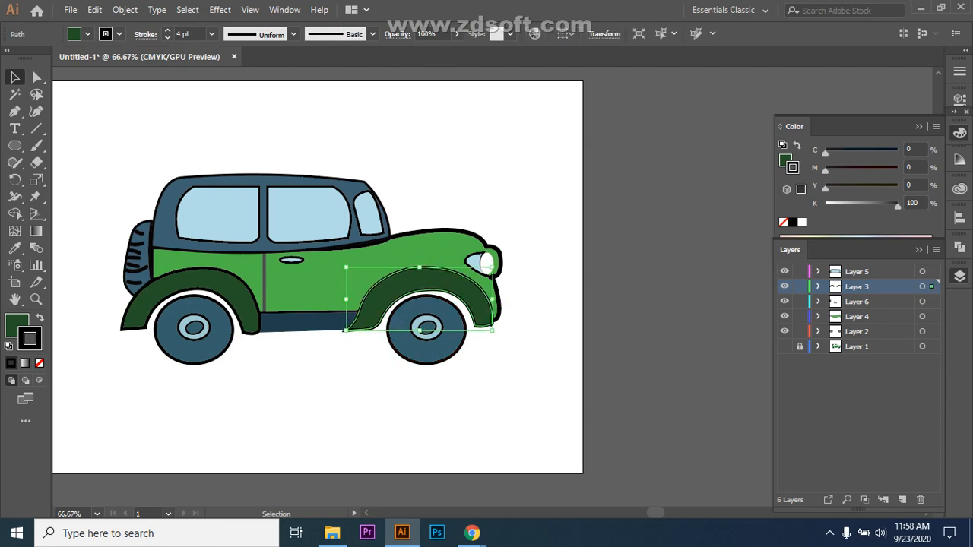
key(ctrl+shift+a)
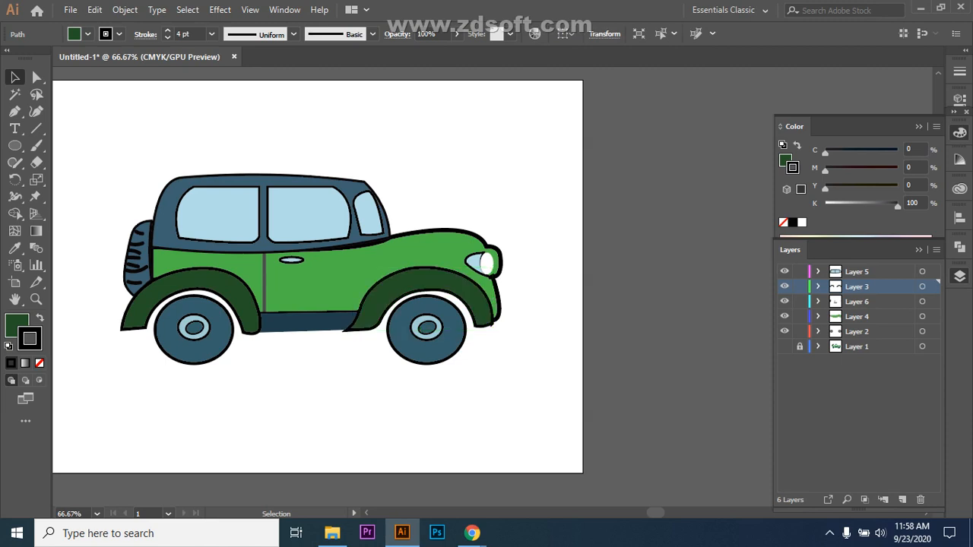
click(439, 353)
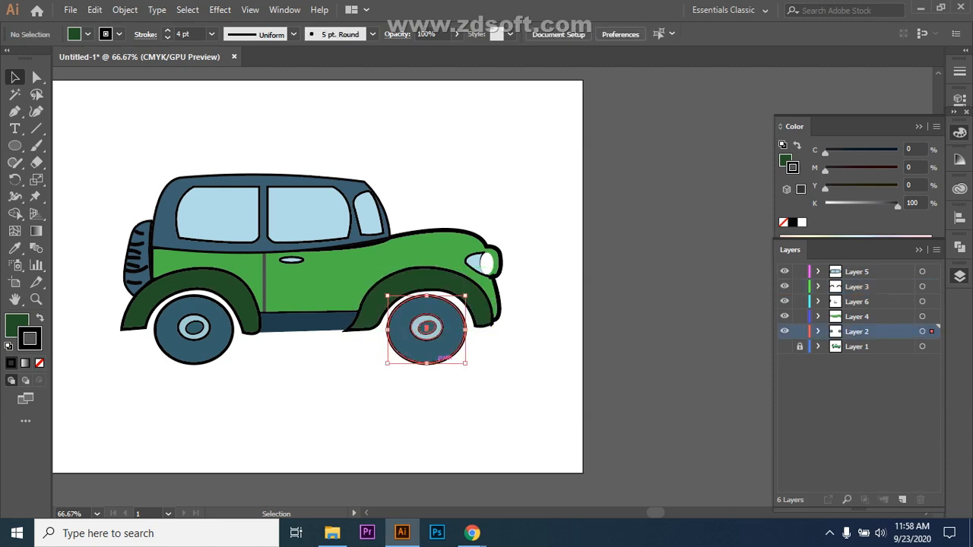
key(Right)
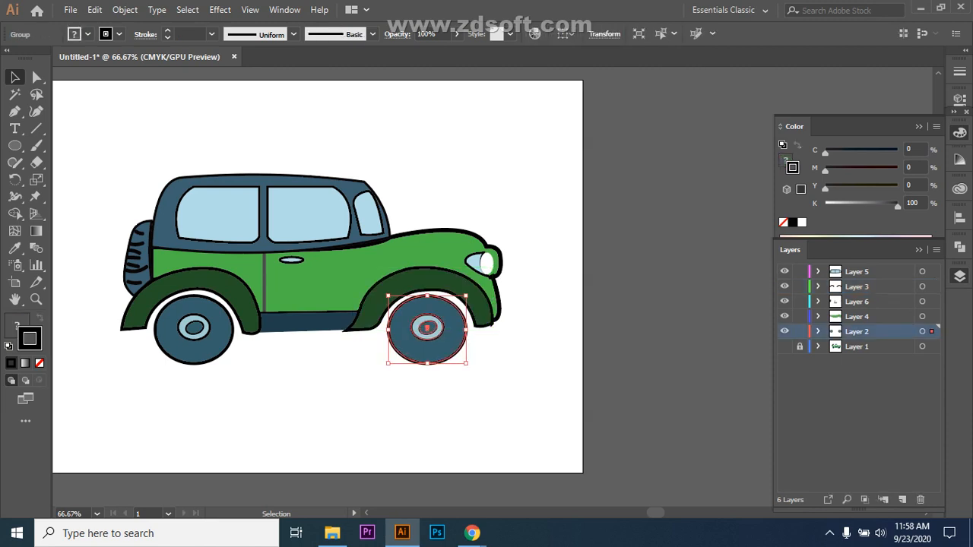
click(216, 356)
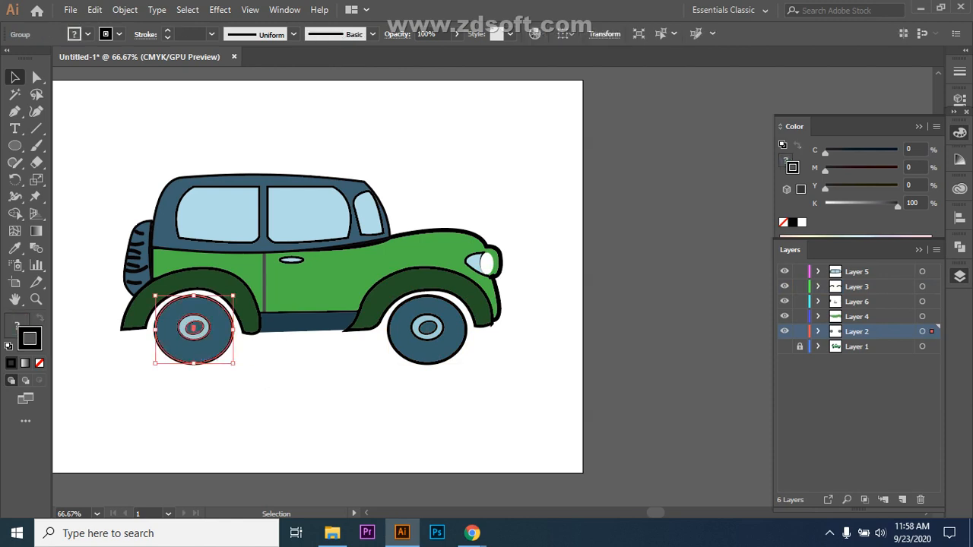
key(ctrl+shift+a)
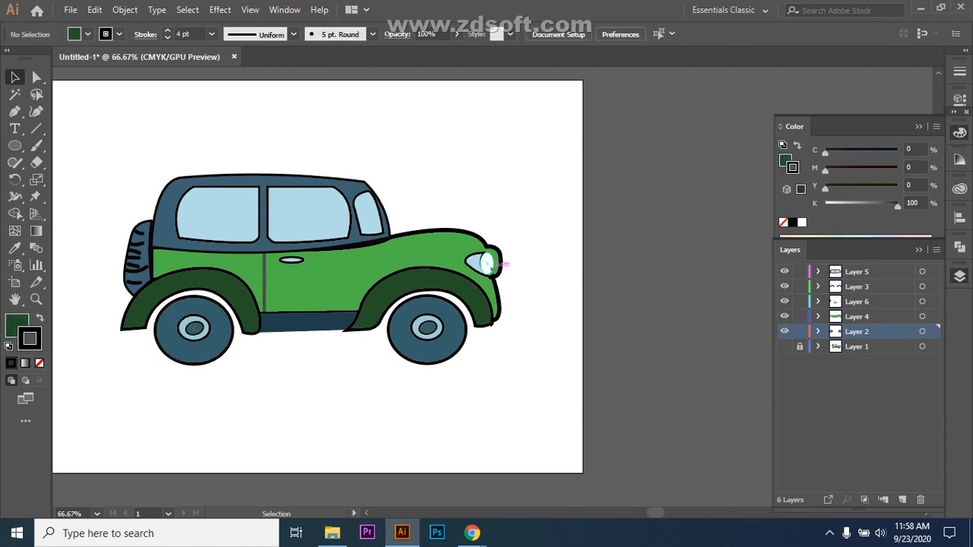
Step: Give the white headlight ellipse a 2 pt black outline
click(487, 264)
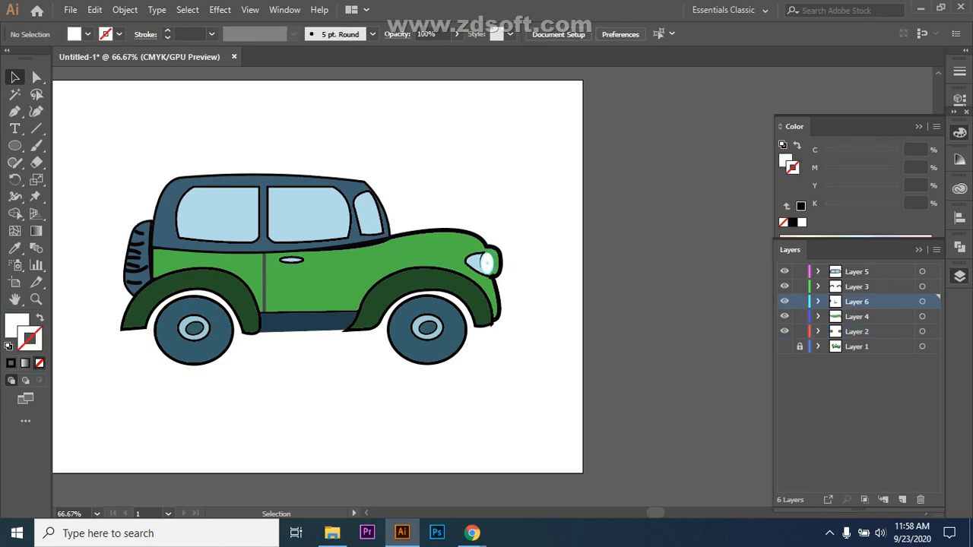
click(486, 264)
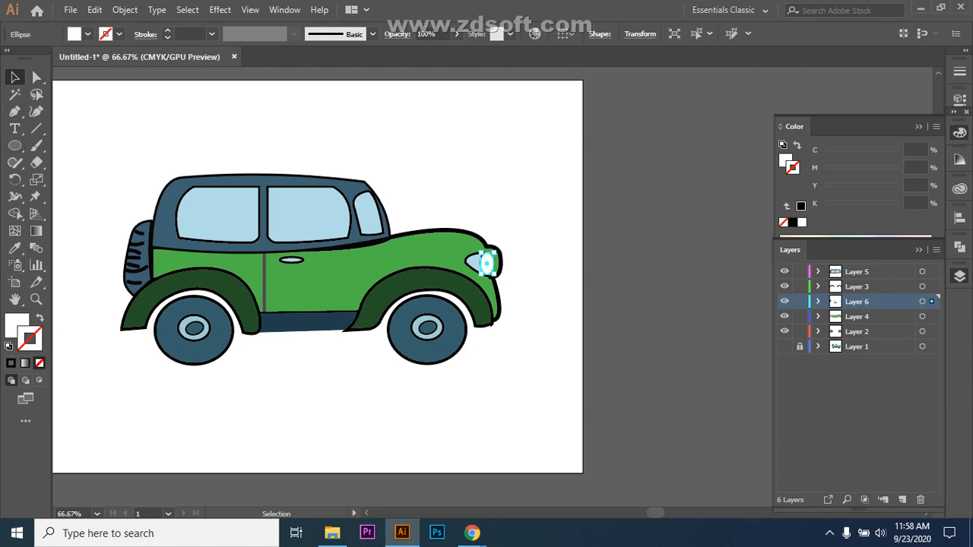
click(119, 34)
click(19, 99)
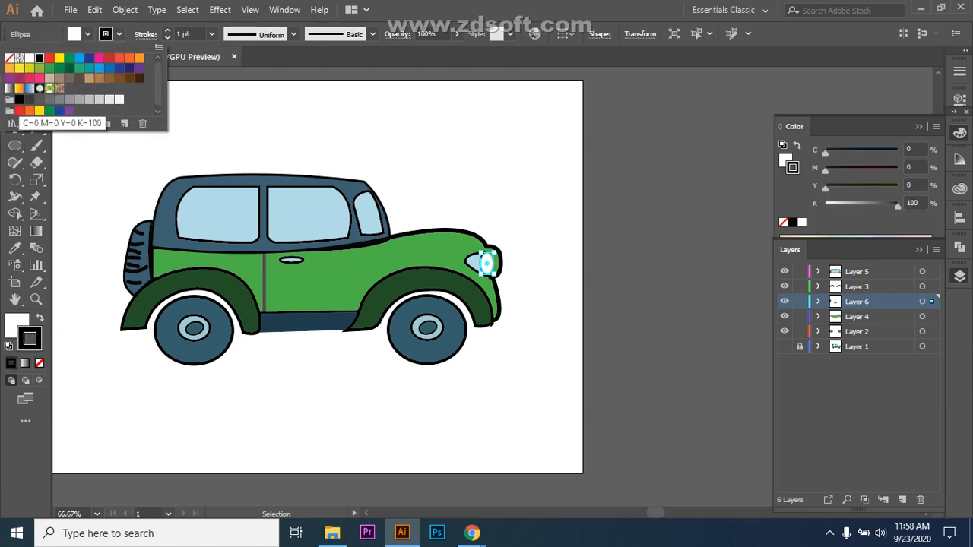
click(212, 33)
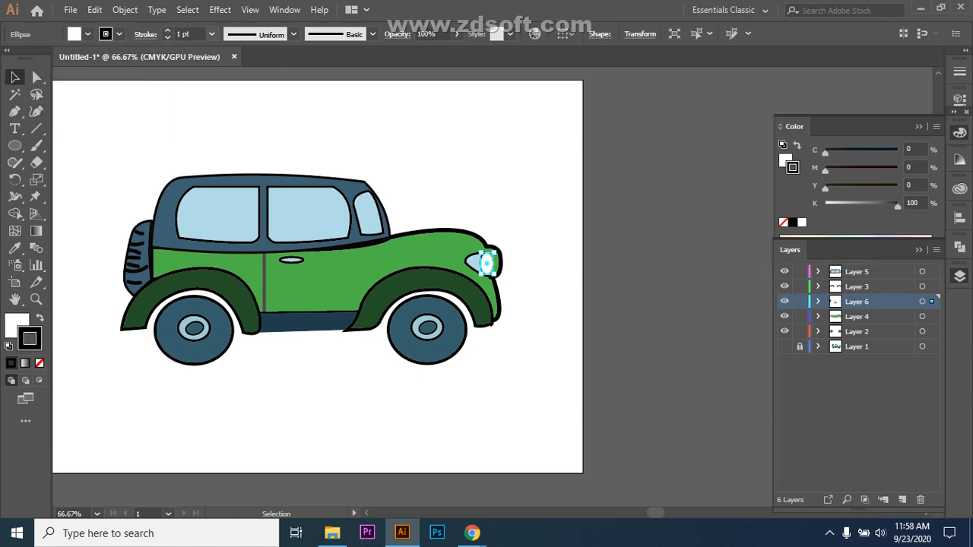
click(212, 34)
click(229, 111)
key(ctrl+shift+a)
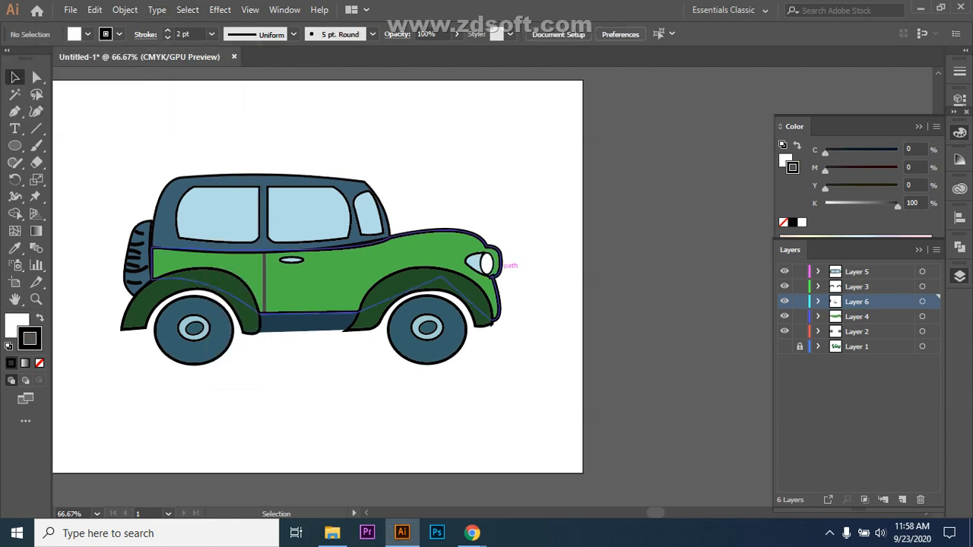
Step: Stretch the green car body slightly wider towards the front of the car
click(502, 266)
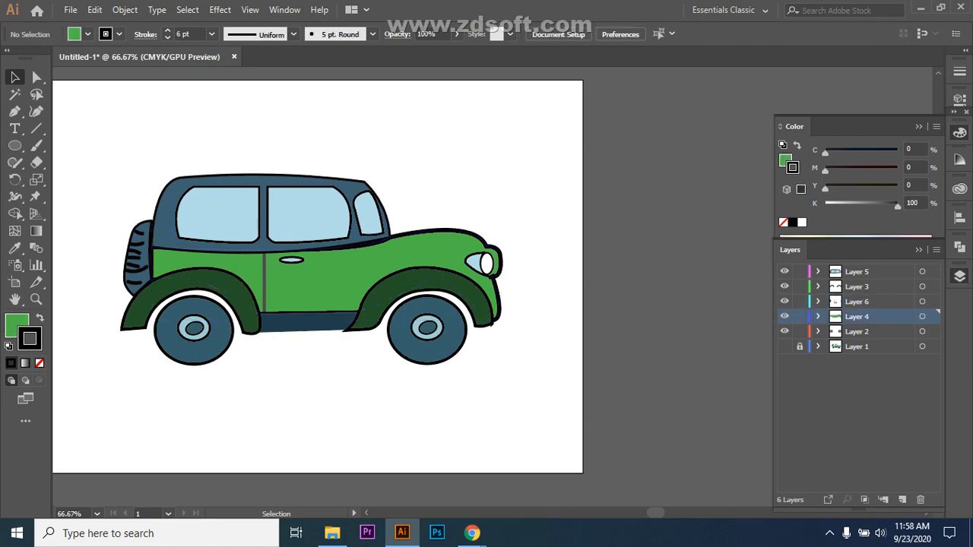
click(500, 264)
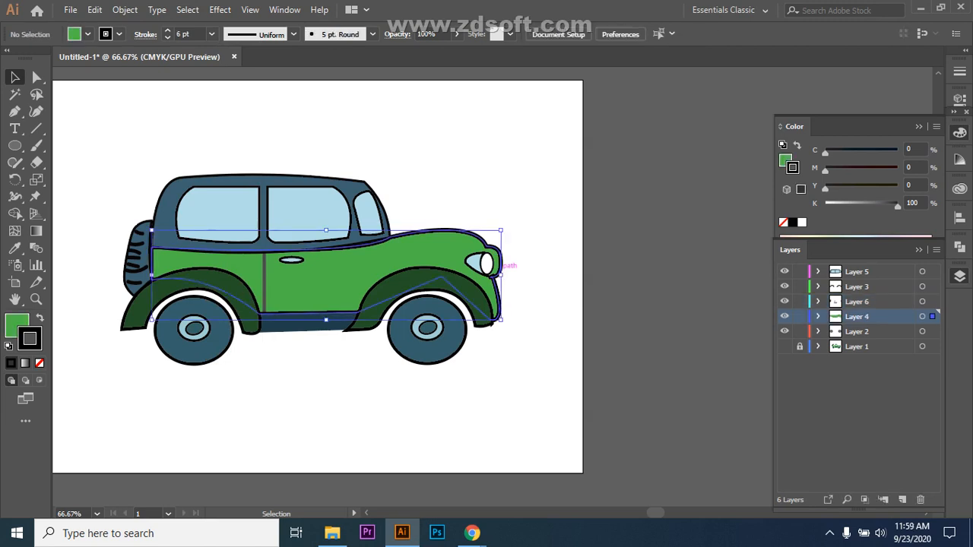
drag(501, 267, 504, 274)
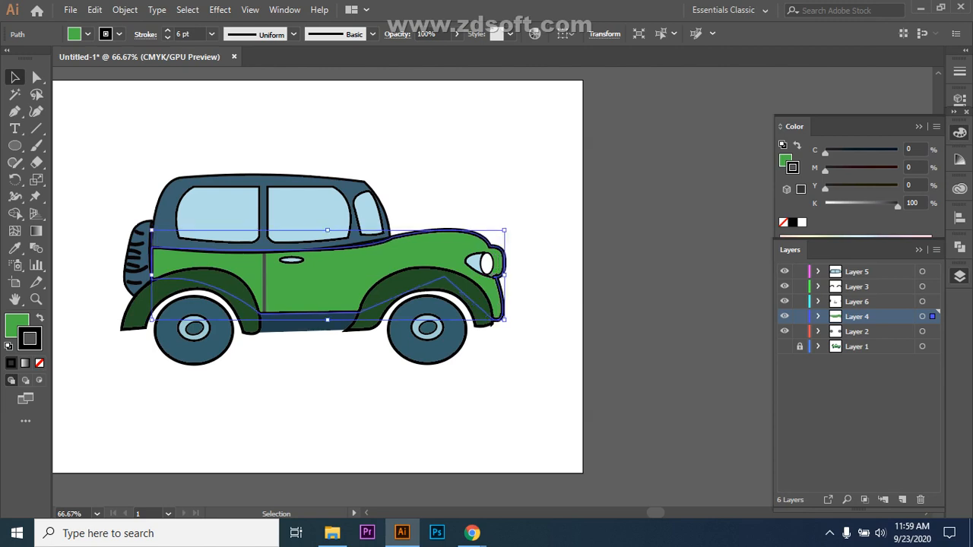
click(532, 320)
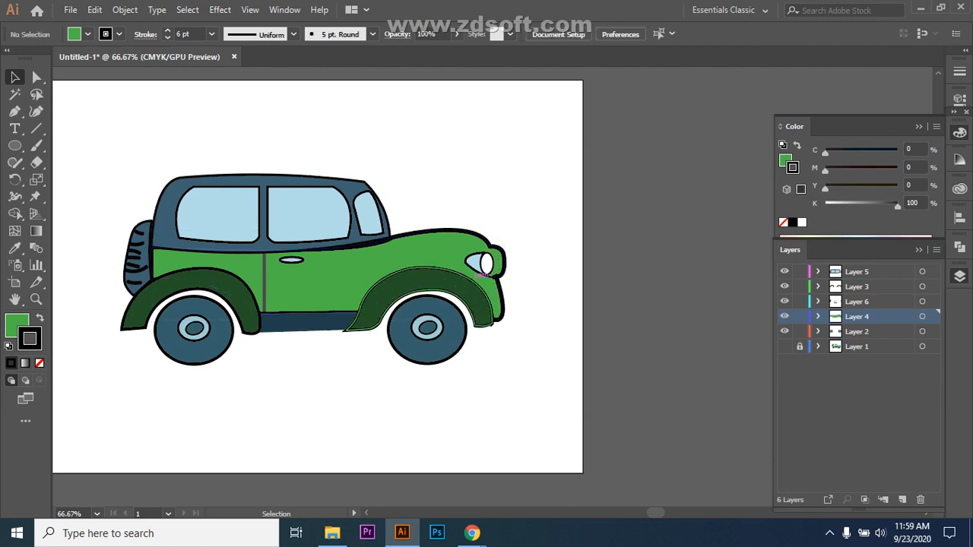
Step: Adjust the white headlight ellipse slightly and refit the light blue headlight shape behind it
click(487, 264)
drag(493, 275, 492, 274)
click(533, 306)
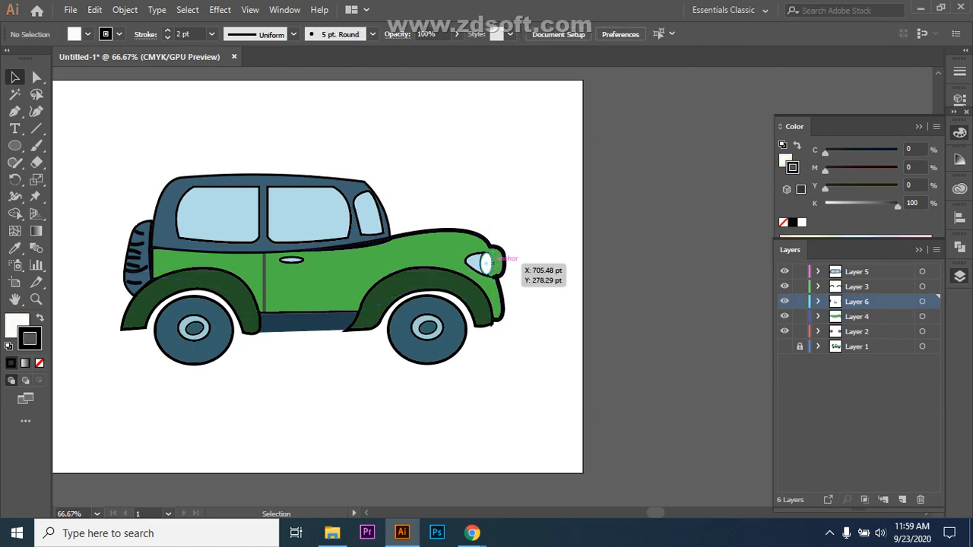
click(487, 264)
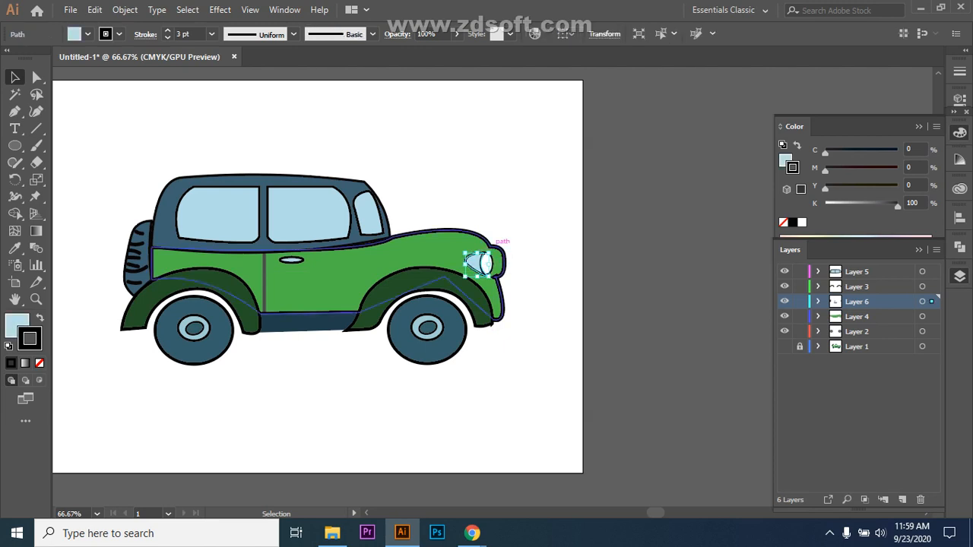
mouse_move(489, 254)
mouse_down()
mouse_move(497, 245)
mouse_move(494, 253)
mouse_up()
click(543, 266)
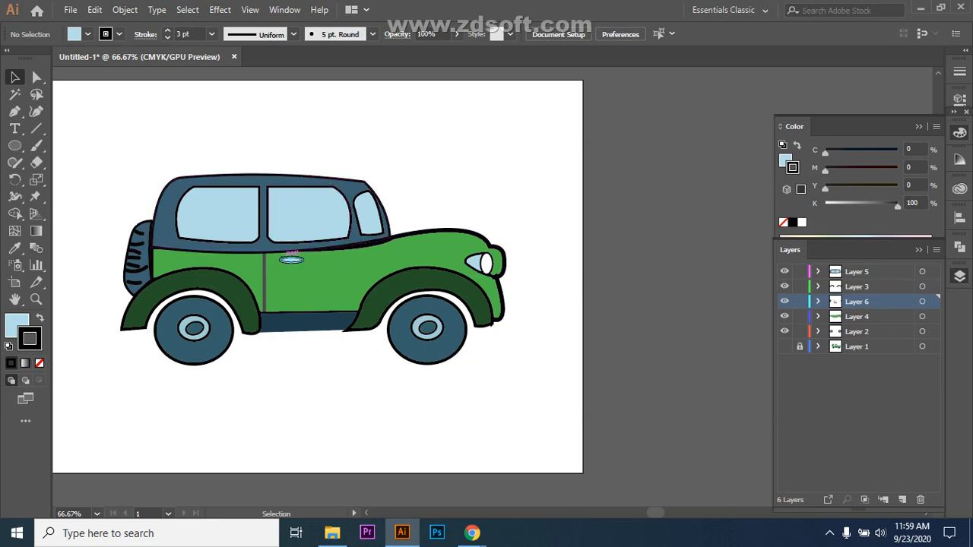
Step: Set the door handle ellipse's outline weight to 6 pt
click(292, 260)
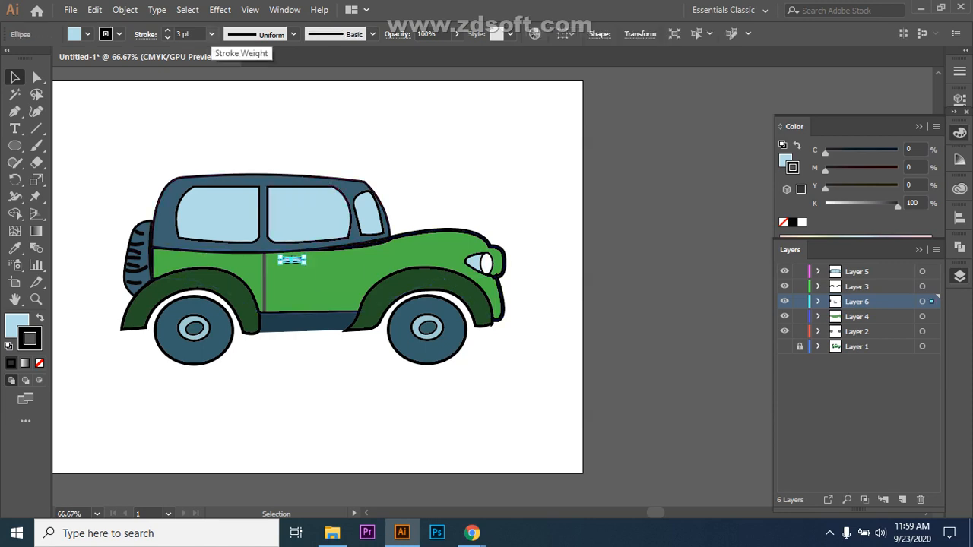
click(211, 33)
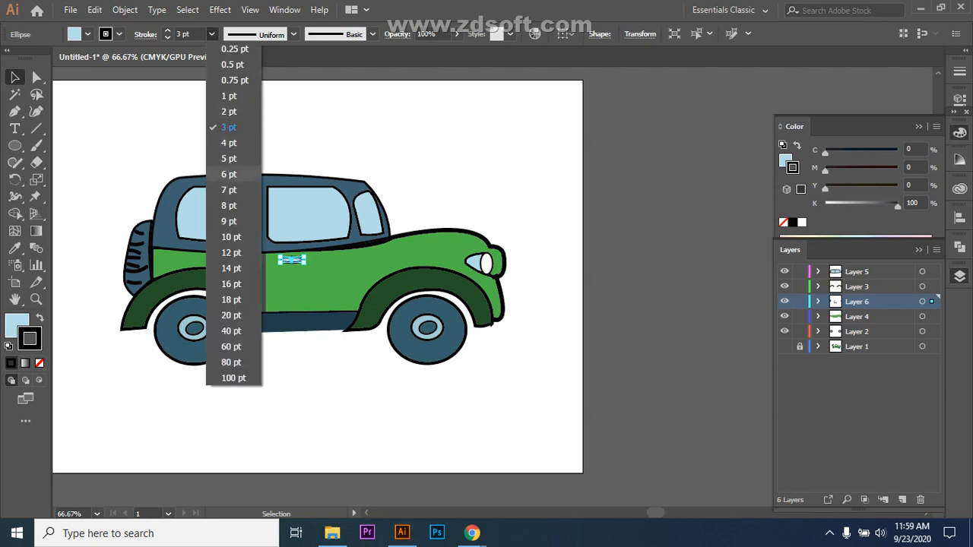
click(229, 175)
key(ctrl+shift+a)
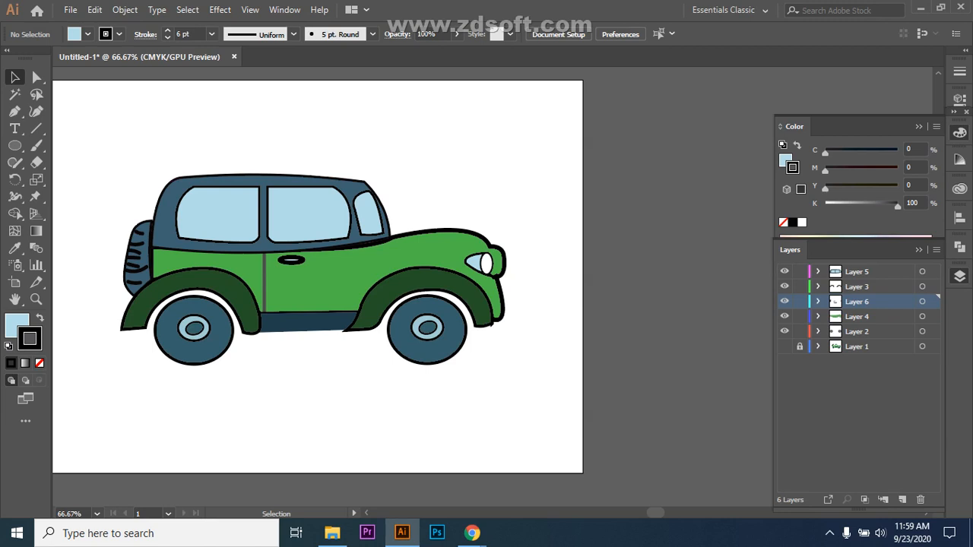
Step: Reduce the door handle ellipse's outline weight to 5 pt
click(211, 33)
click(232, 158)
click(302, 259)
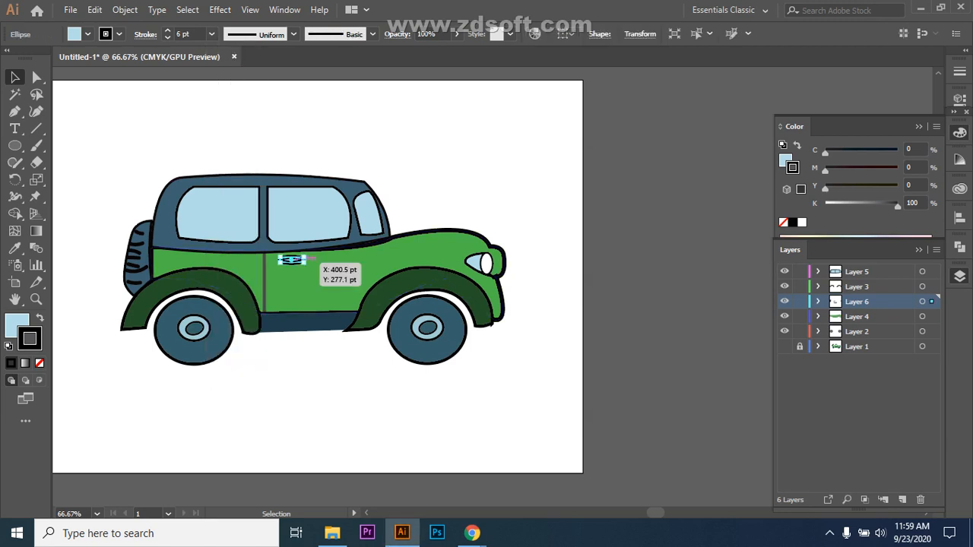
click(212, 34)
click(232, 160)
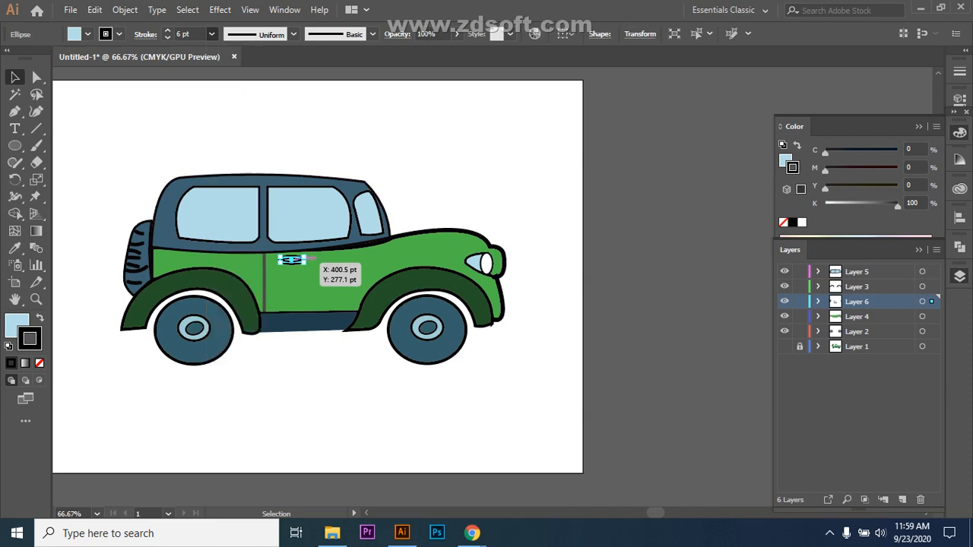
click(273, 137)
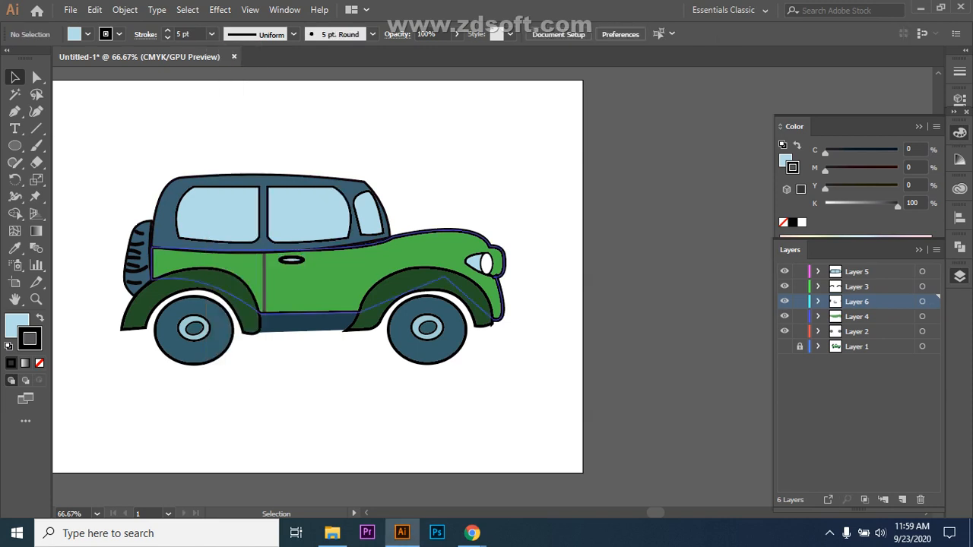
Step: Stretch the door handle ellipse slightly taller so more of its light blue fill shows
click(296, 260)
drag(302, 260, 304, 268)
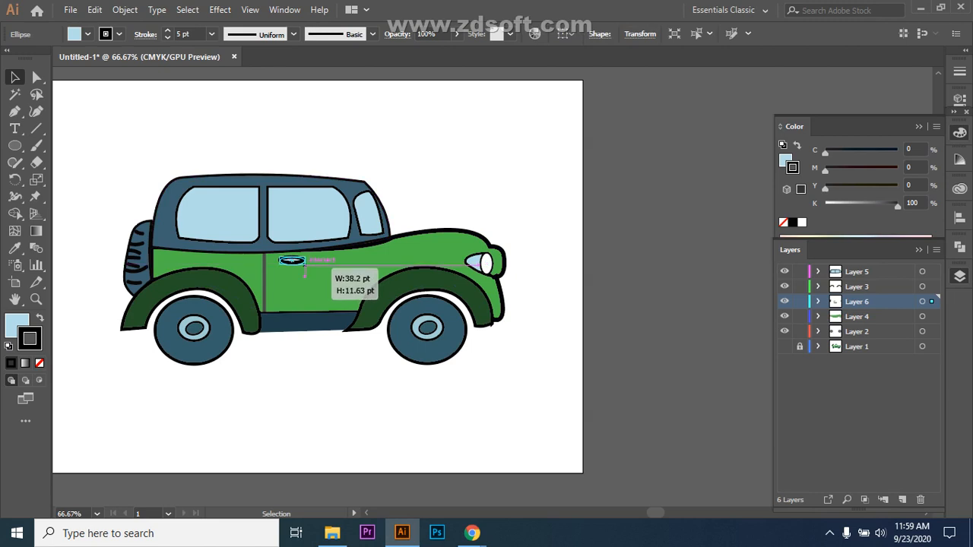
drag(304, 268, 305, 266)
click(327, 411)
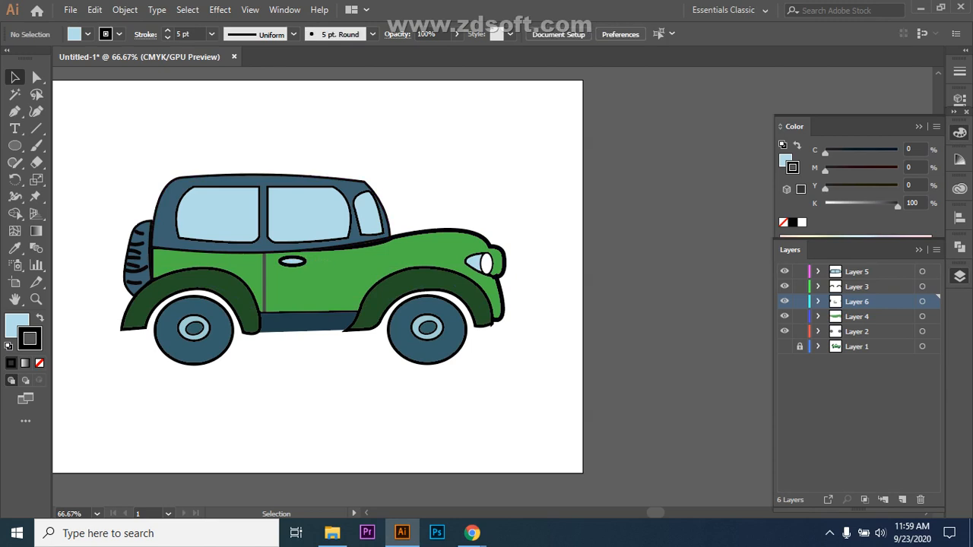
Step: Thin the door handle ellipse's outline to 4 pt
click(293, 262)
click(211, 34)
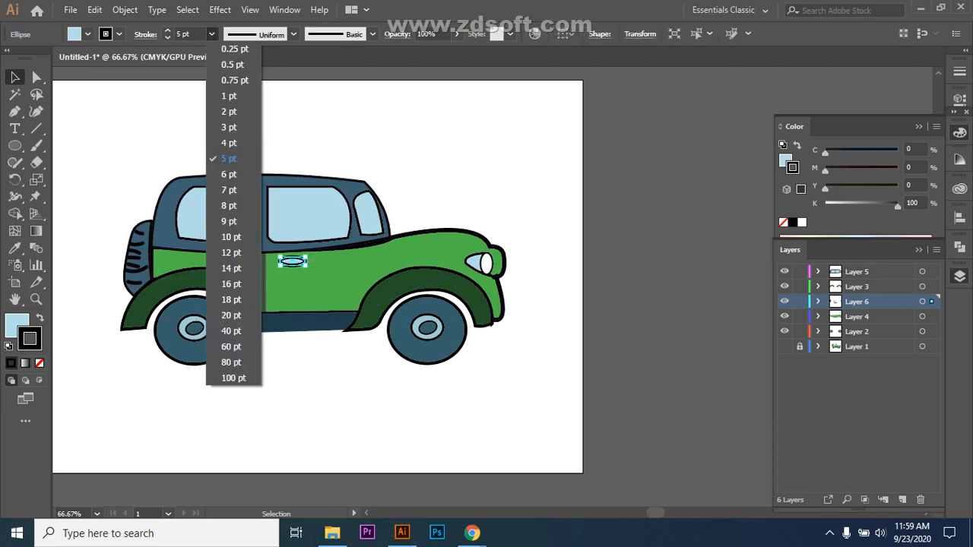
click(228, 143)
click(327, 411)
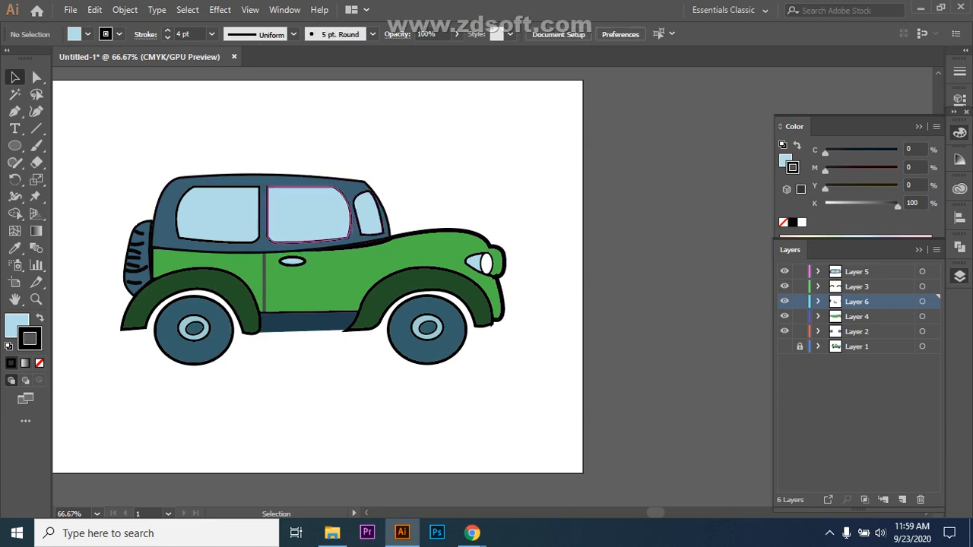
Step: Select the front door window and switch to the Paintbrush tool
click(308, 216)
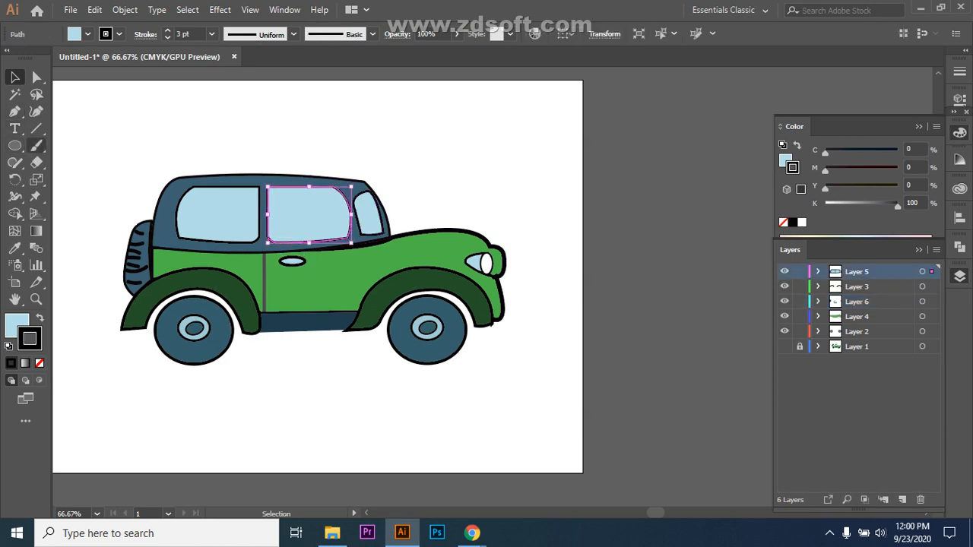
key(t)
key(backslash)
click(35, 111)
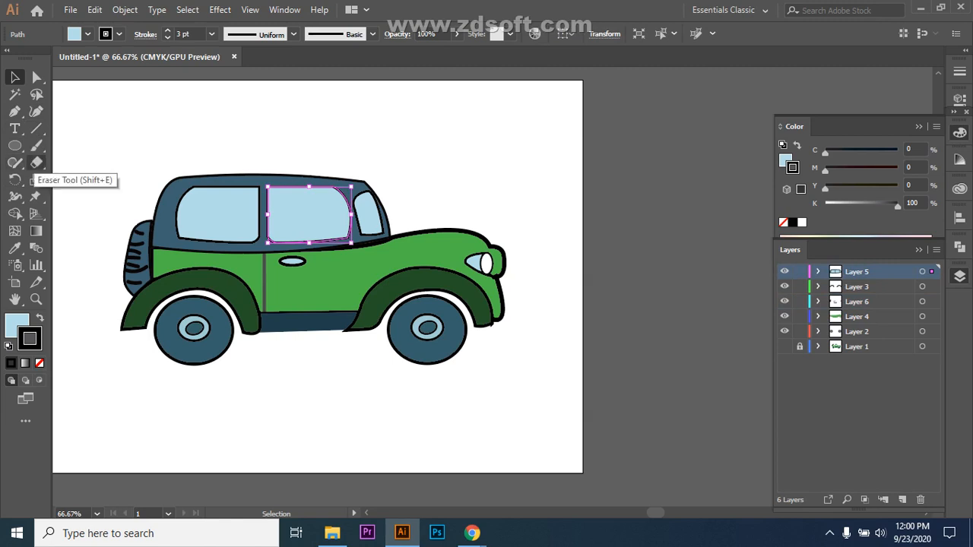
click(36, 145)
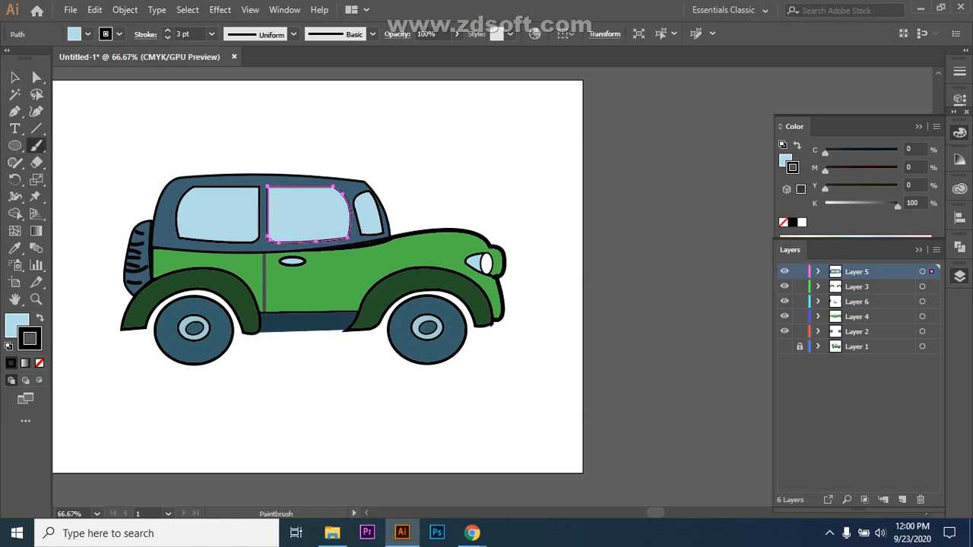
Step: Show the reference image on Layer 1 and hide Layers 2, 3, 4, 5 and 6
click(785, 346)
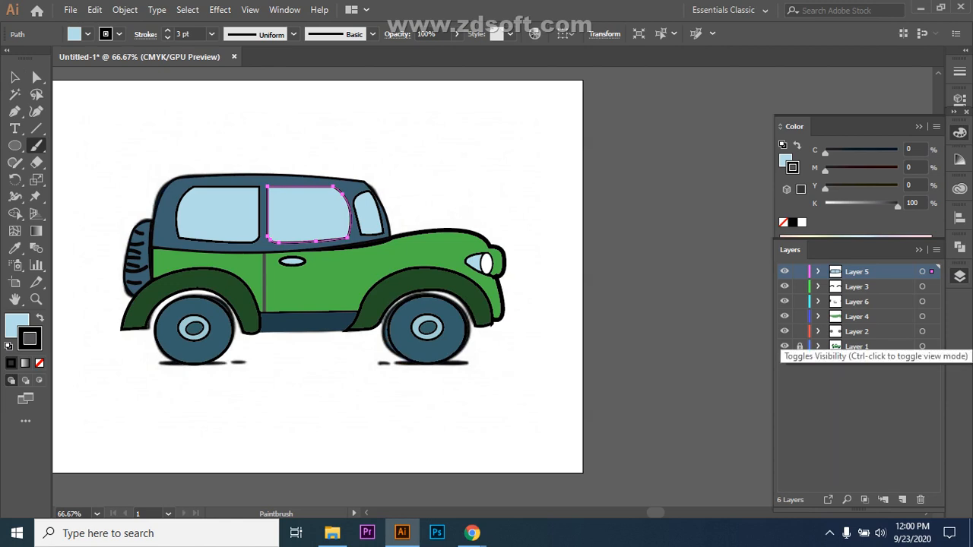
click(785, 331)
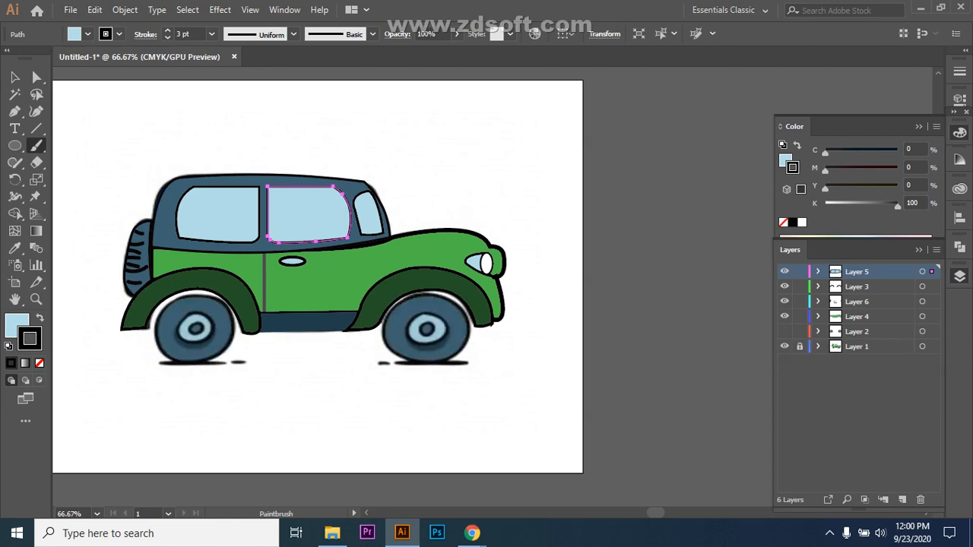
click(785, 316)
click(785, 301)
click(785, 272)
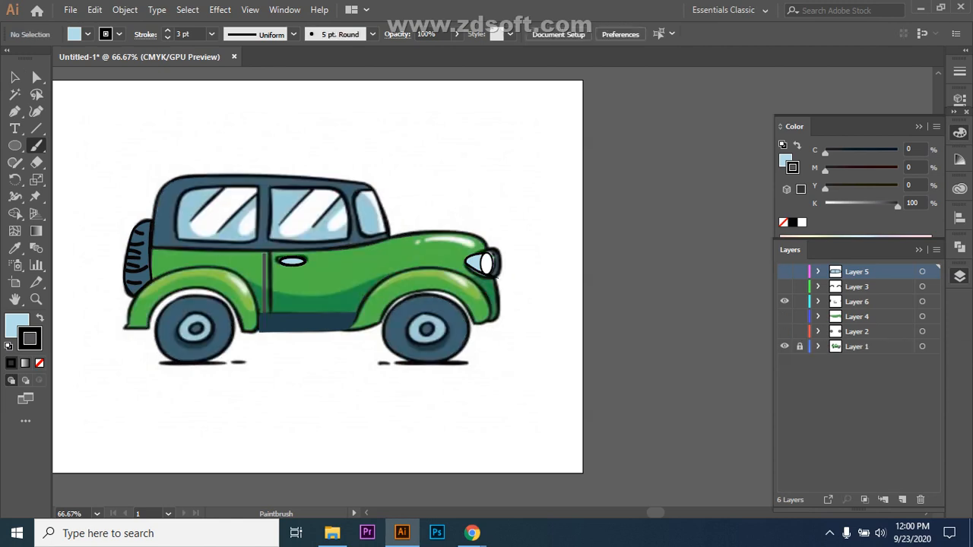
click(784, 286)
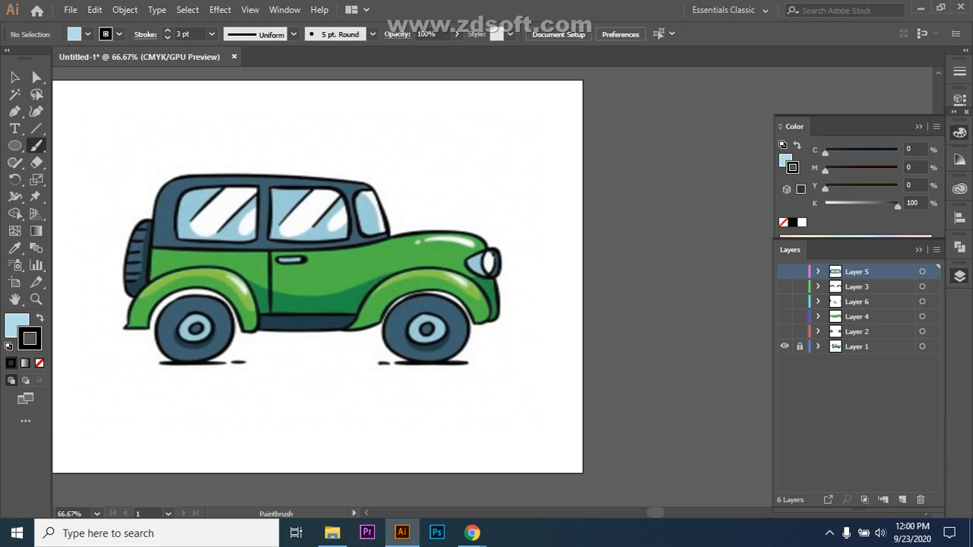
Step: Show Layers 2, 3, 4, 5 and 6 again and hide the reference image on Layer 1
click(784, 316)
click(785, 286)
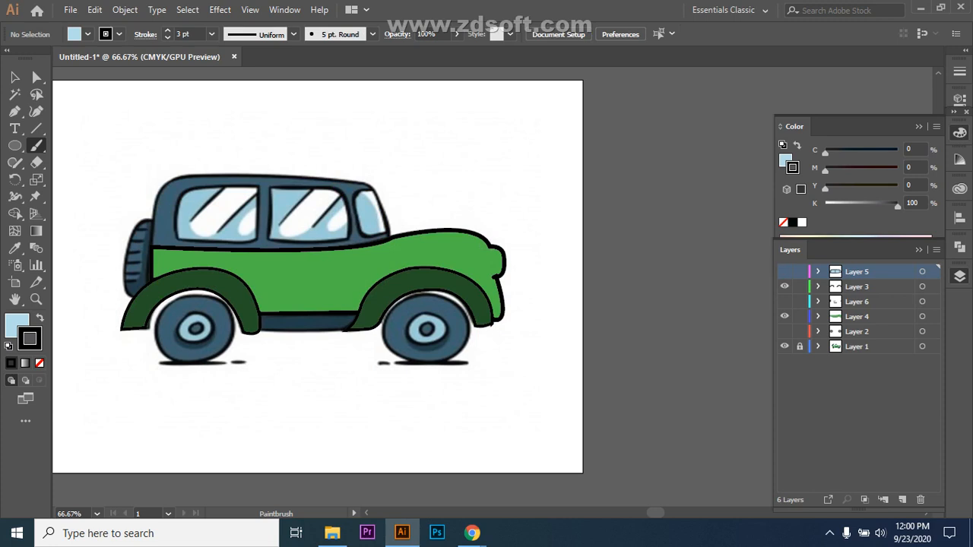
click(785, 301)
click(785, 271)
click(785, 331)
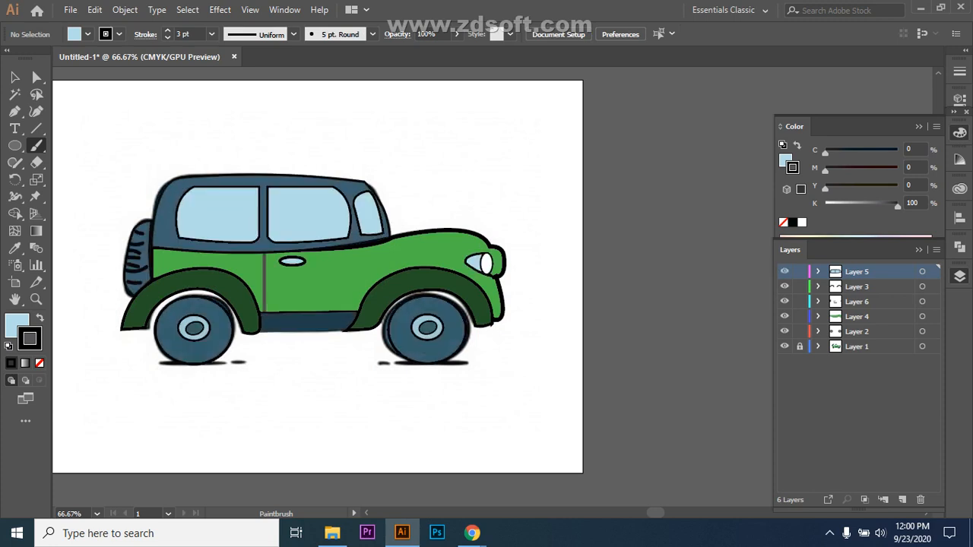
click(784, 347)
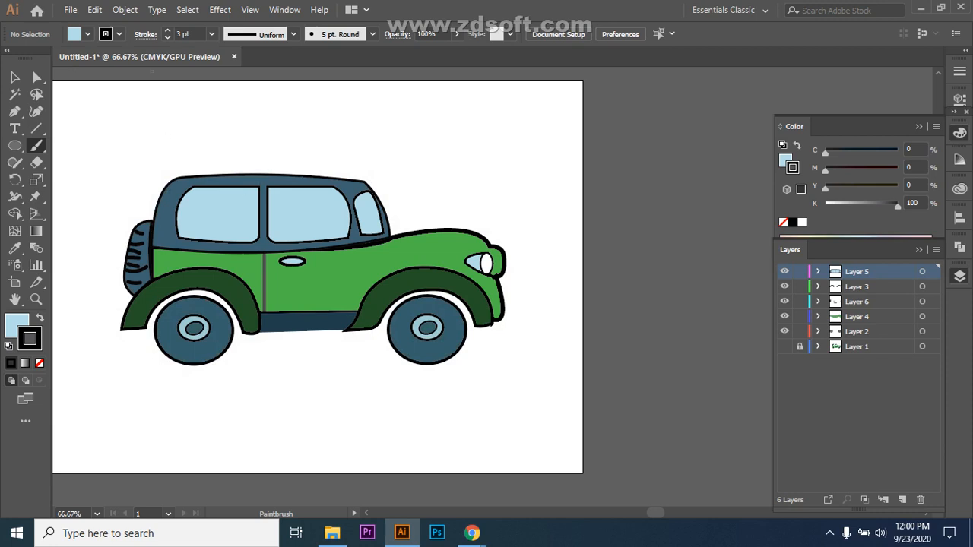
drag(206, 189, 187, 226)
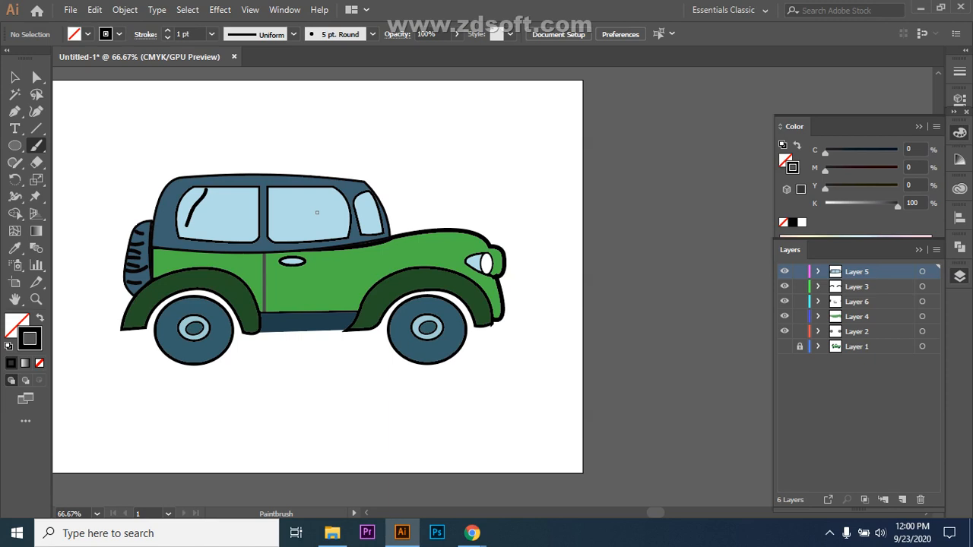
key(v)
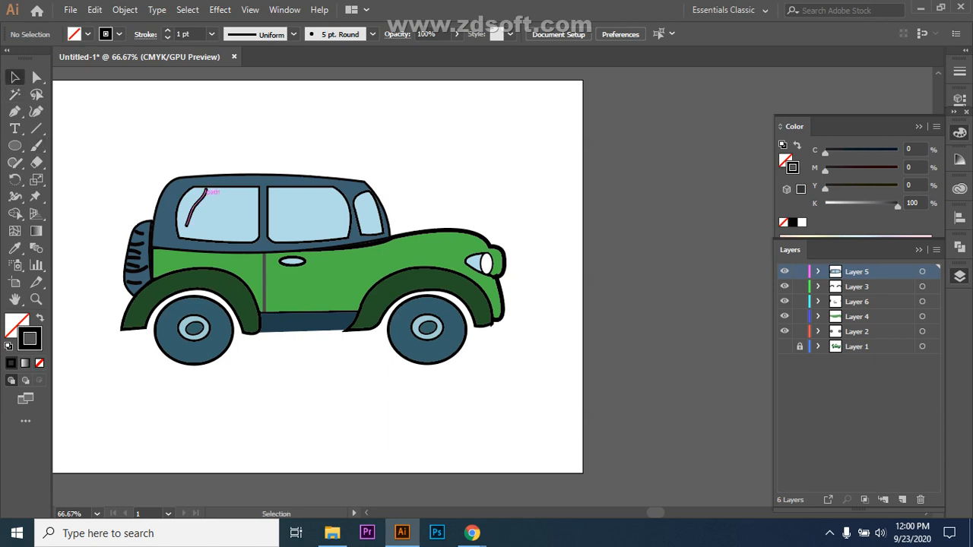
click(203, 196)
key(Delete)
Step: Paint two black diagonal reflection lines on each of the two large side windows with the Paintbrush tool
click(37, 145)
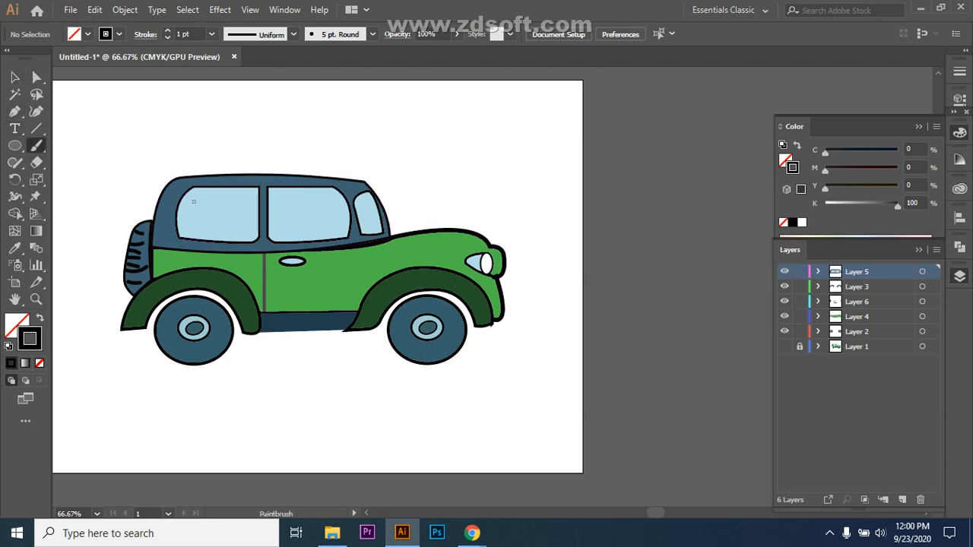
drag(206, 192, 184, 226)
drag(245, 194, 219, 238)
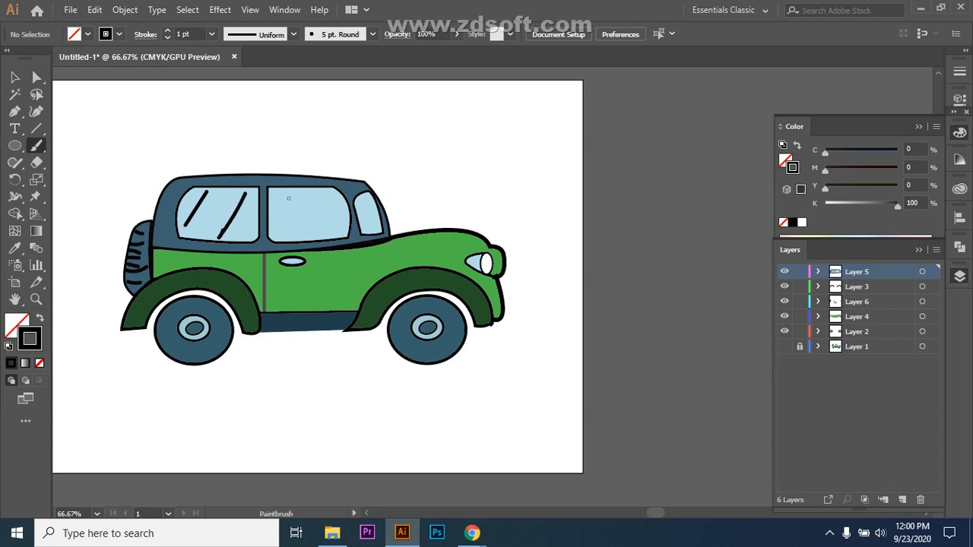
drag(296, 187, 278, 218)
drag(337, 194, 313, 231)
Step: Set the paintbrush stroke colour to white and choose the 15 pt. Round brush
click(119, 33)
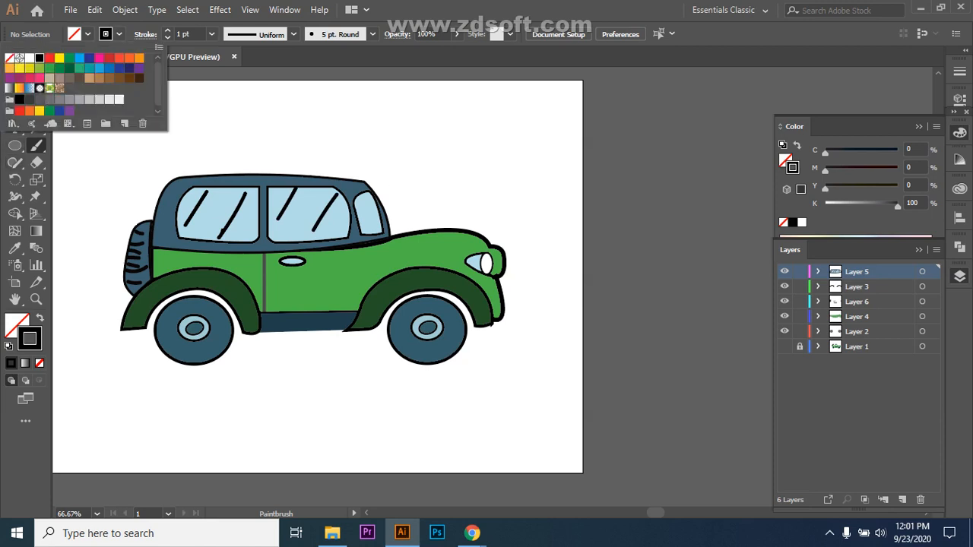
click(29, 58)
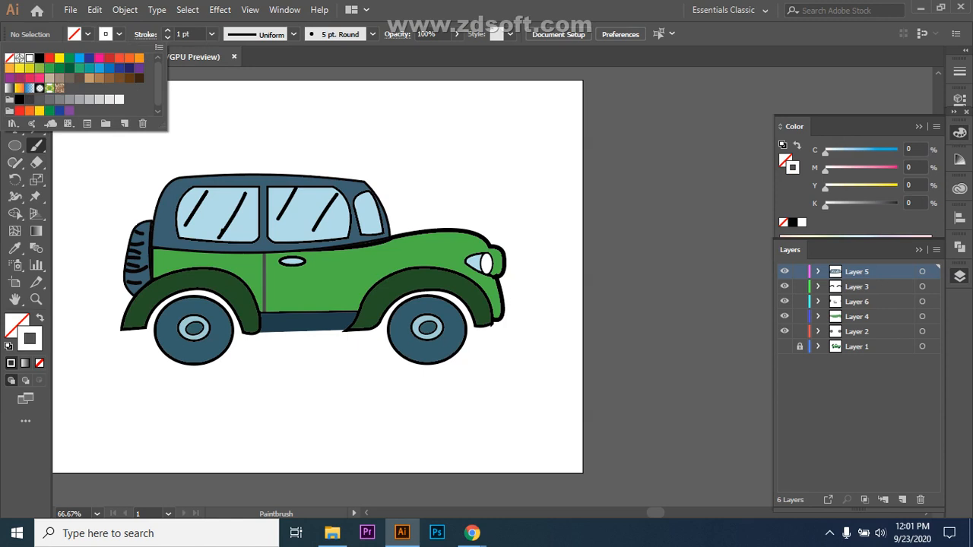
click(372, 34)
click(373, 33)
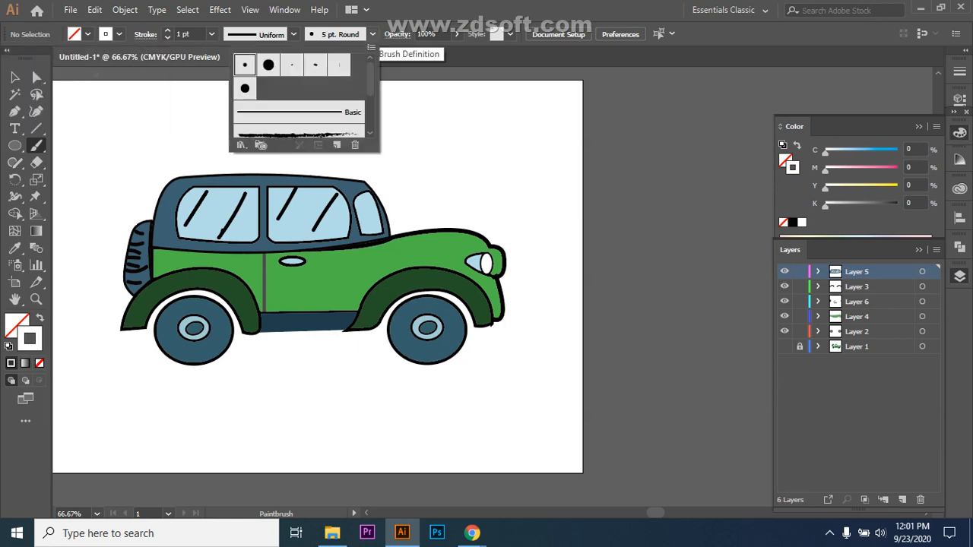
click(268, 66)
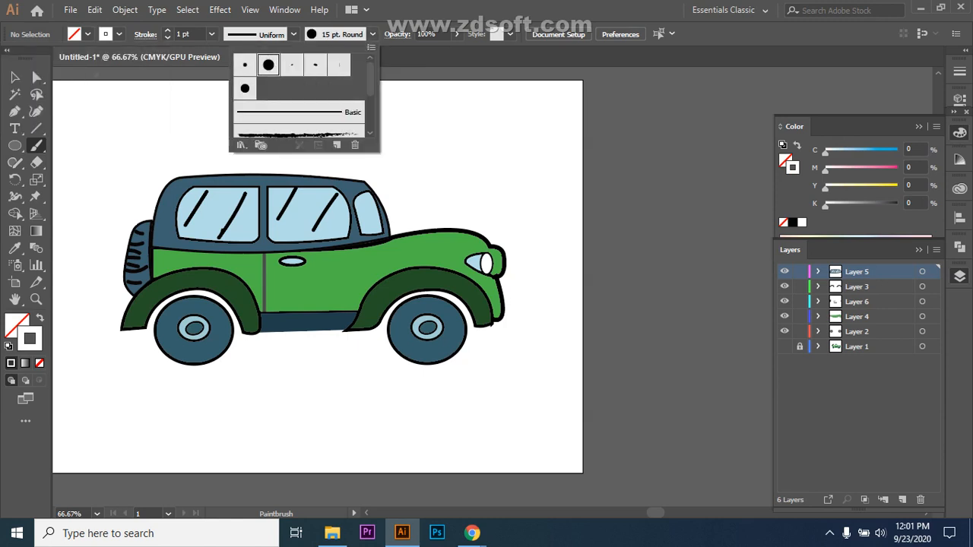
click(96, 74)
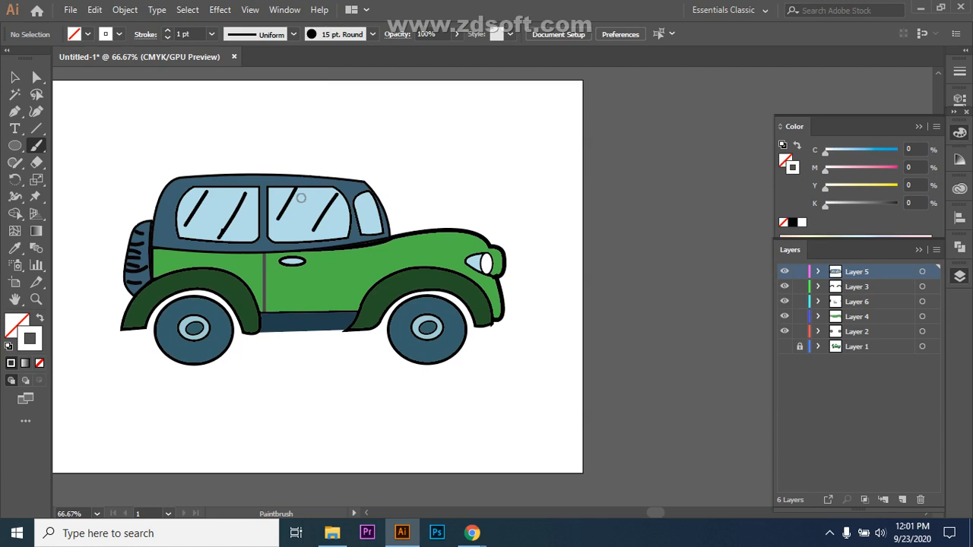
key(bracketright)
key(bracketright)
key(bracketright)
key(bracketright)
key(bracketright)
key(bracketright)
mouse_move(298, 206)
mouse_down()
mouse_move(311, 190)
mouse_move(294, 222)
mouse_move(334, 192)
mouse_move(298, 195)
mouse_move(284, 235)
mouse_up()
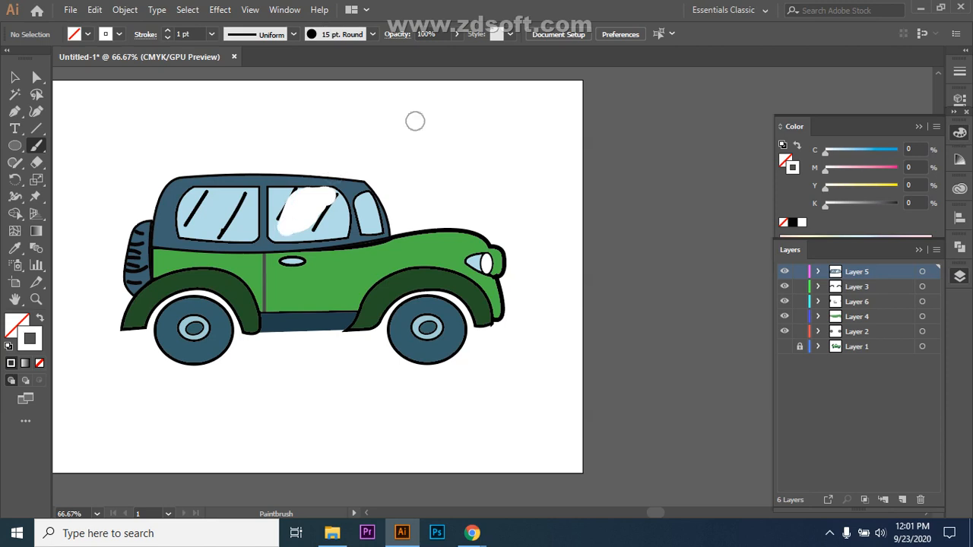
key(ctrl+z)
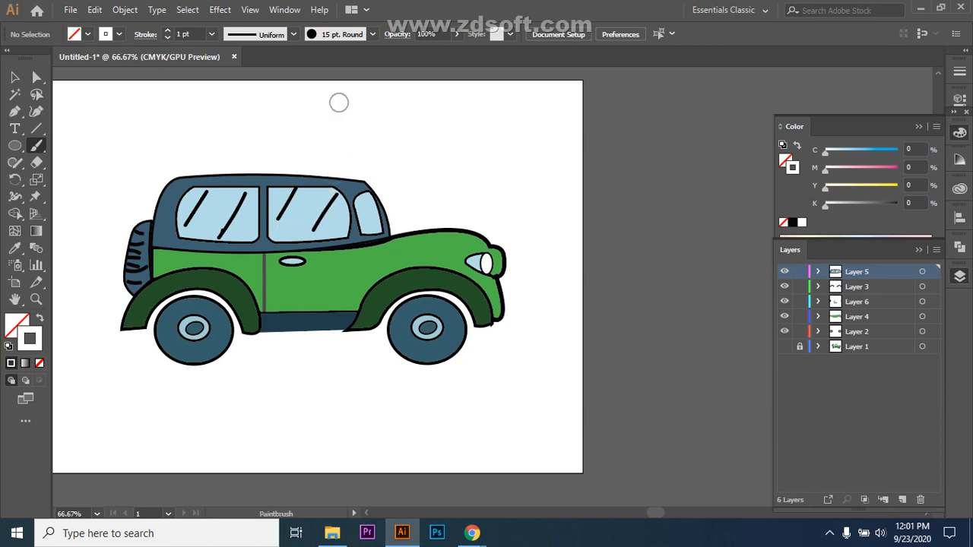
Step: Paint a white highlight between the two black reflection lines on the front door window with a smaller brush
click(372, 34)
click(372, 34)
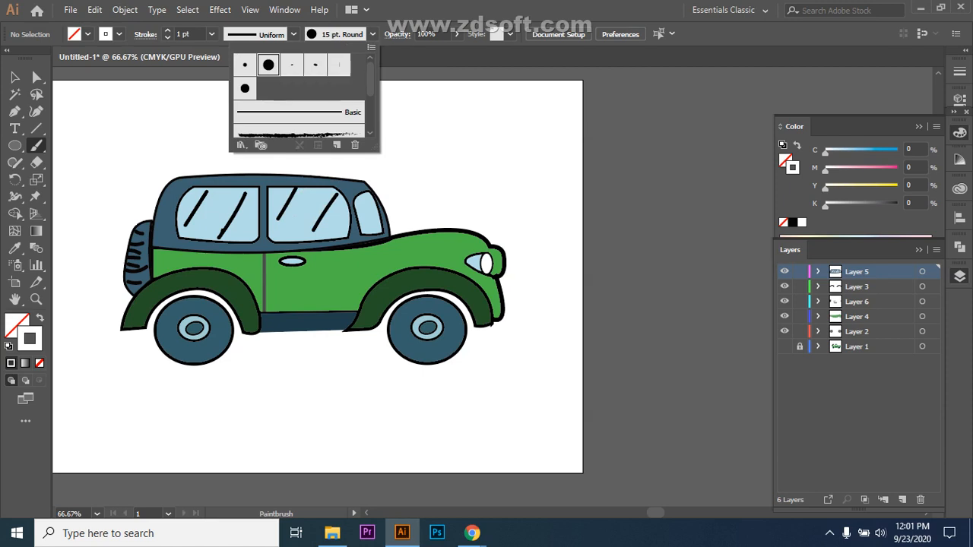
click(373, 34)
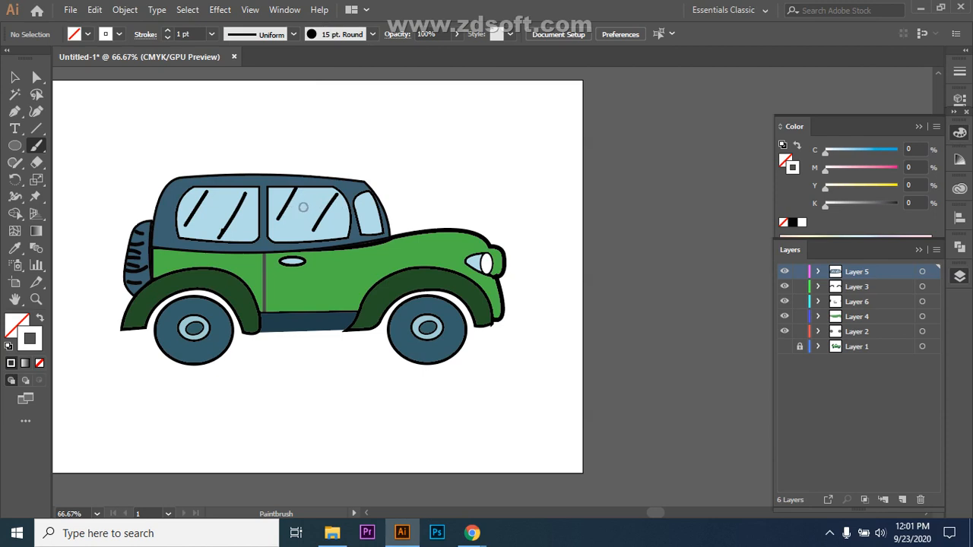
mouse_move(305, 194)
mouse_down()
mouse_move(297, 215)
mouse_move(317, 192)
mouse_up()
mouse_move(318, 191)
mouse_down()
mouse_move(311, 216)
mouse_move(282, 229)
mouse_move(291, 221)
mouse_up()
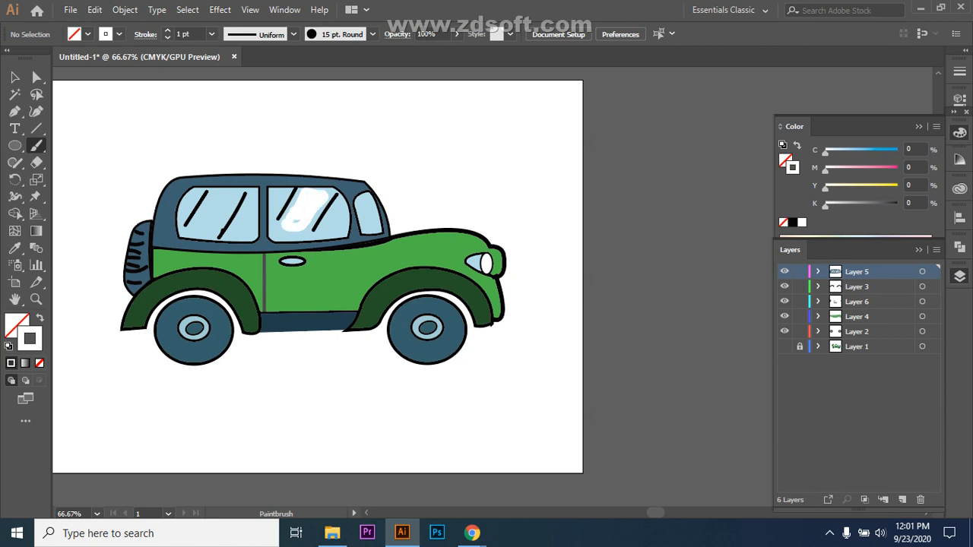
drag(293, 221, 300, 220)
key(ctrl+equal)
key(ctrl+equal)
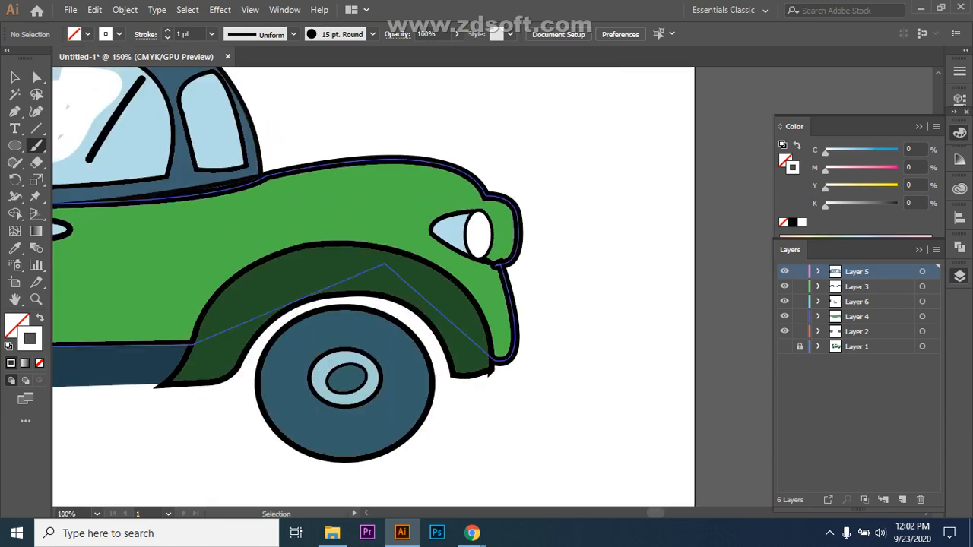
Step: Extend the white glare on the front door window with Paintbrush strokes so it fills the area between the two black diagonal lines
drag(656, 513, 649, 513)
scroll(324, 206, left, 2)
scroll(324, 206, up, 2)
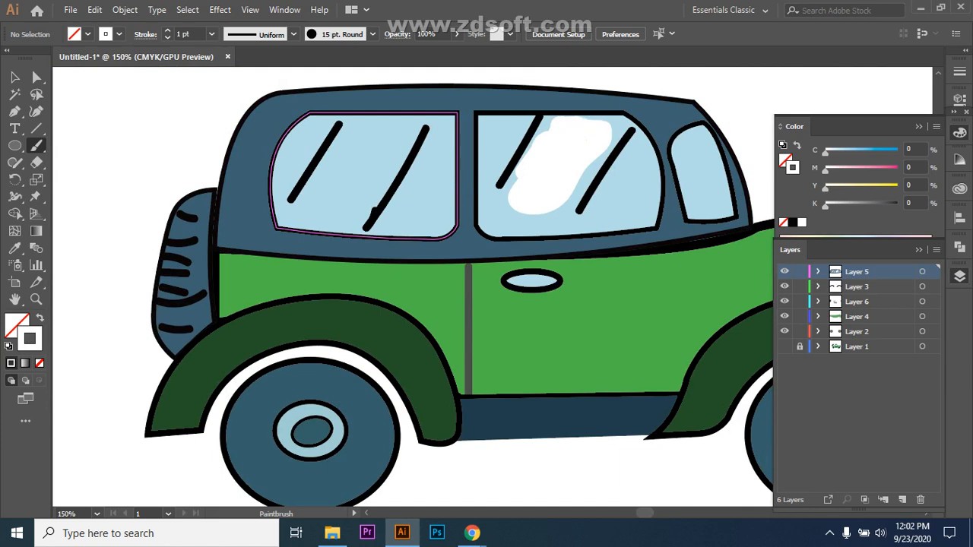
mouse_move(607, 127)
mouse_down()
mouse_move(578, 196)
mouse_move(548, 216)
mouse_up()
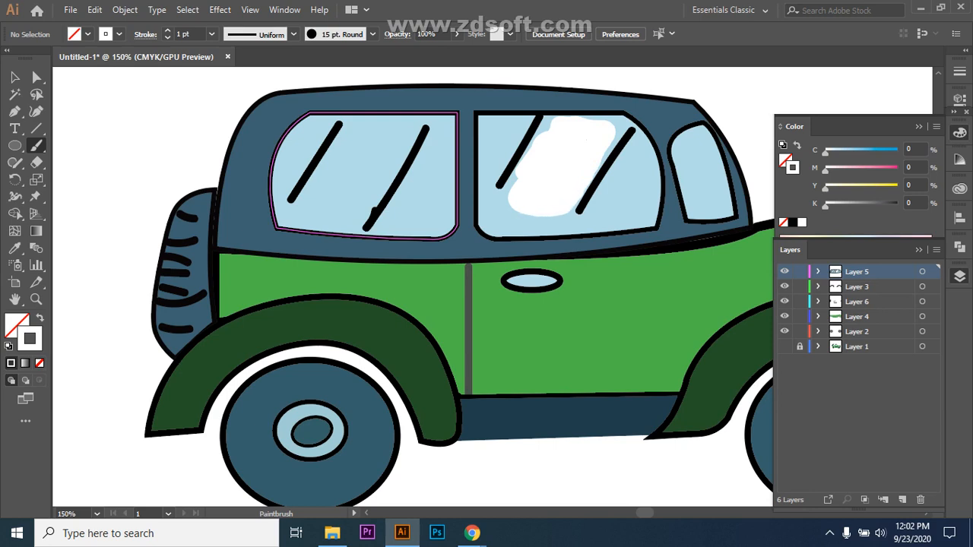
drag(514, 211, 509, 187)
drag(542, 134, 550, 120)
drag(520, 157, 499, 211)
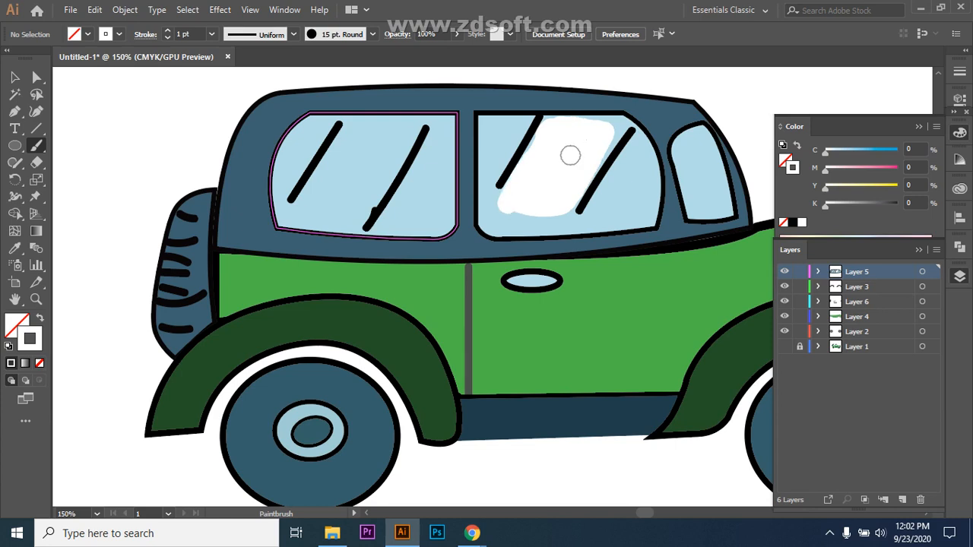
key(v)
key(v)
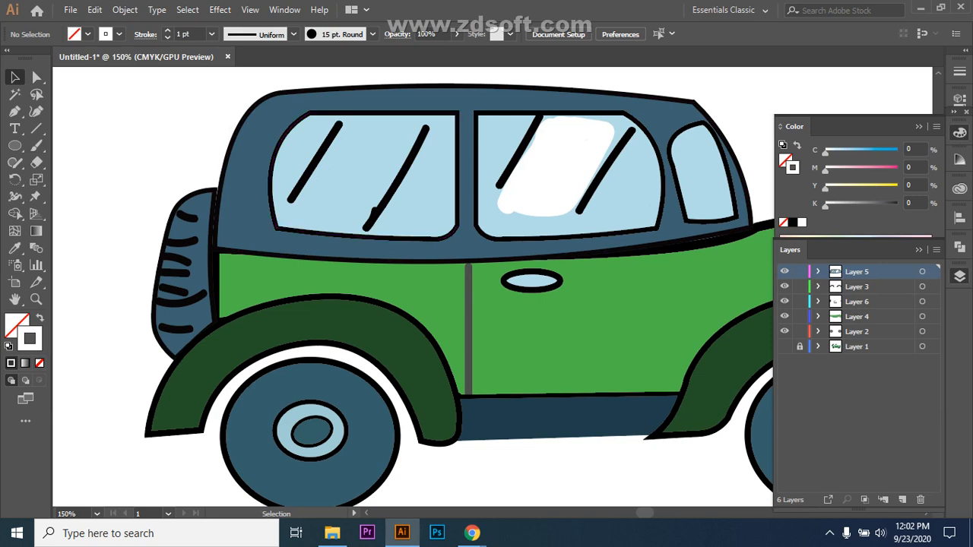
Step: Paint a white glare patch between the two black diagonal lines on the rear side window with the Paintbrush
click(36, 146)
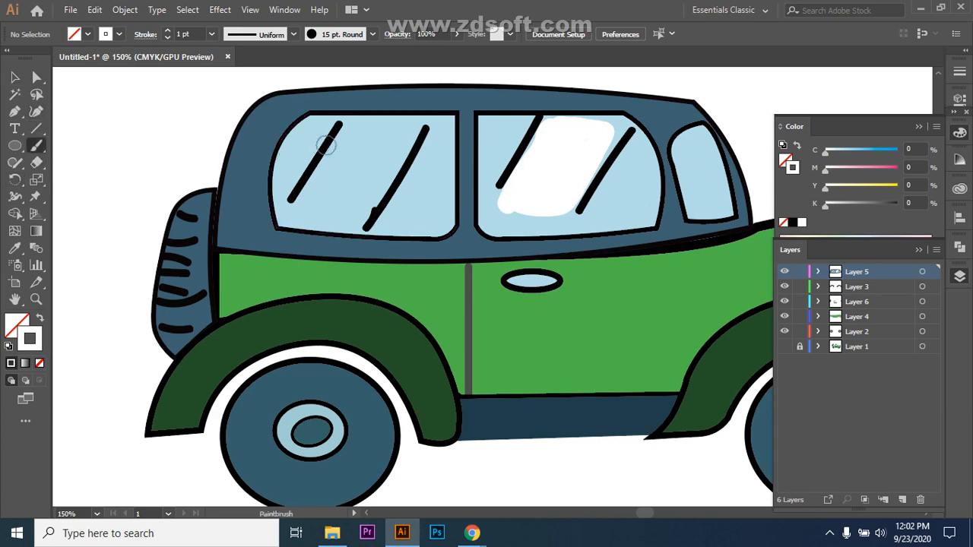
mouse_move(358, 129)
mouse_down()
mouse_move(330, 187)
mouse_move(333, 203)
mouse_move(350, 200)
mouse_move(374, 131)
mouse_move(394, 126)
mouse_move(351, 214)
mouse_move(371, 158)
mouse_up()
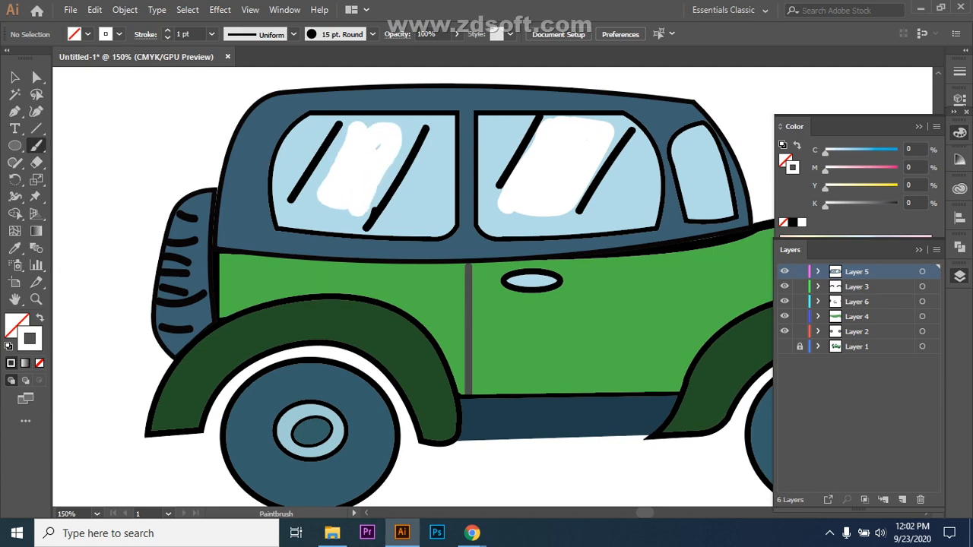
drag(366, 138, 369, 130)
drag(365, 130, 373, 129)
mouse_move(356, 213)
mouse_down()
mouse_move(333, 216)
mouse_move(317, 202)
mouse_move(341, 139)
mouse_up()
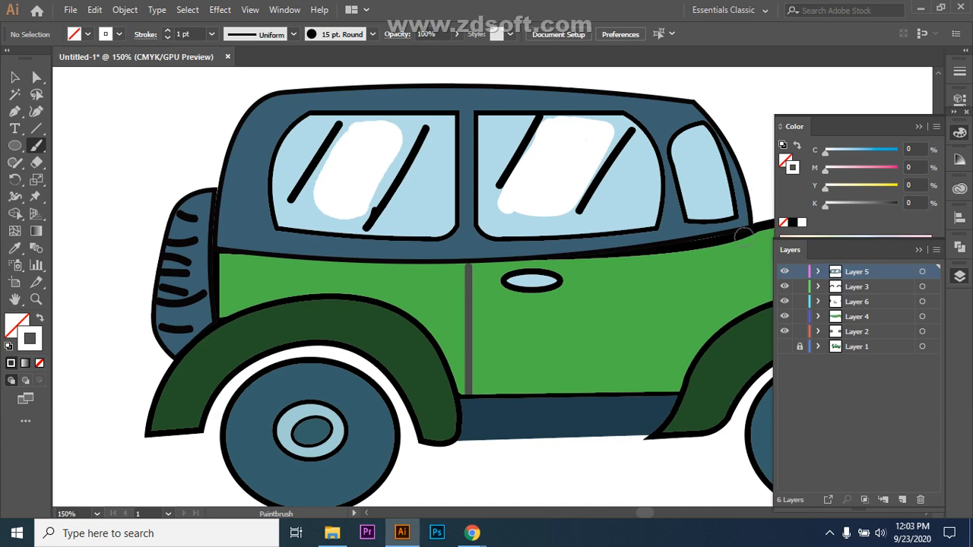
click(15, 78)
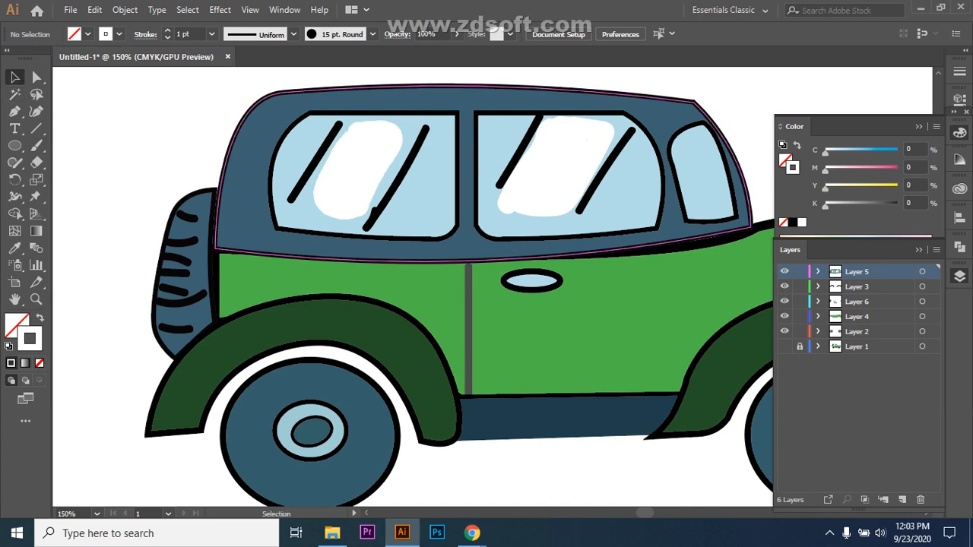
Step: Apply a Drop Shadow to the rear wheel group with Multiply mode, 75% opacity, 7 pt X and Y offsets, 5 pt blur and black colour
key(ctrl+minus)
key(ctrl+minus)
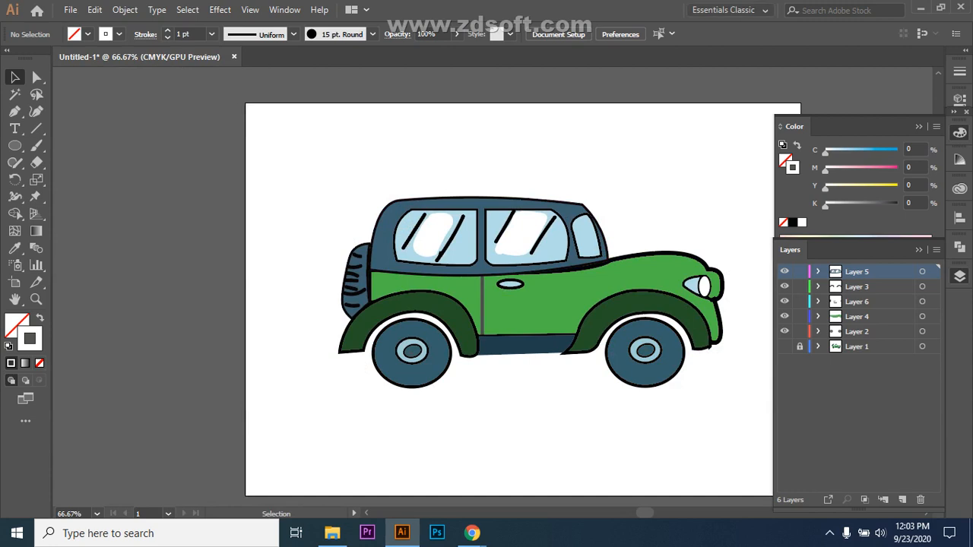
key(b)
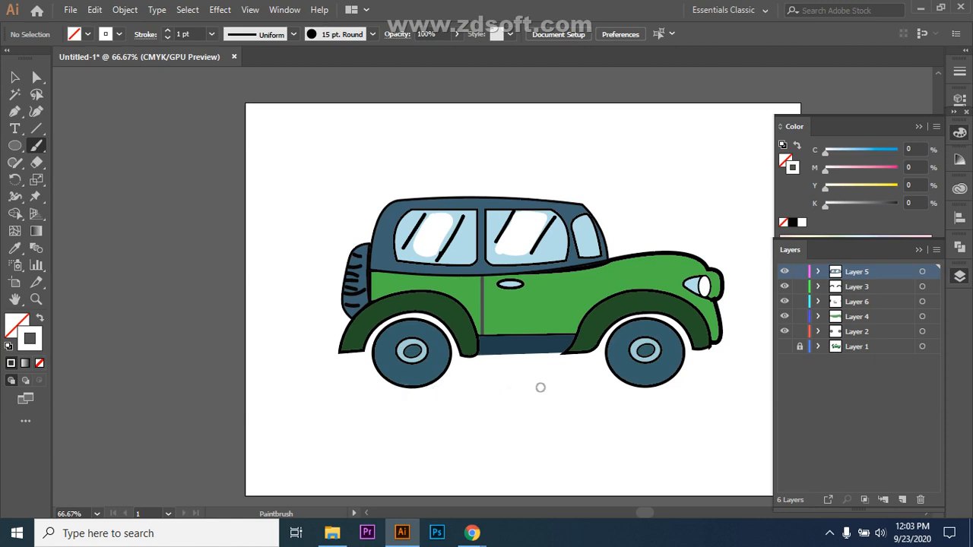
key(v)
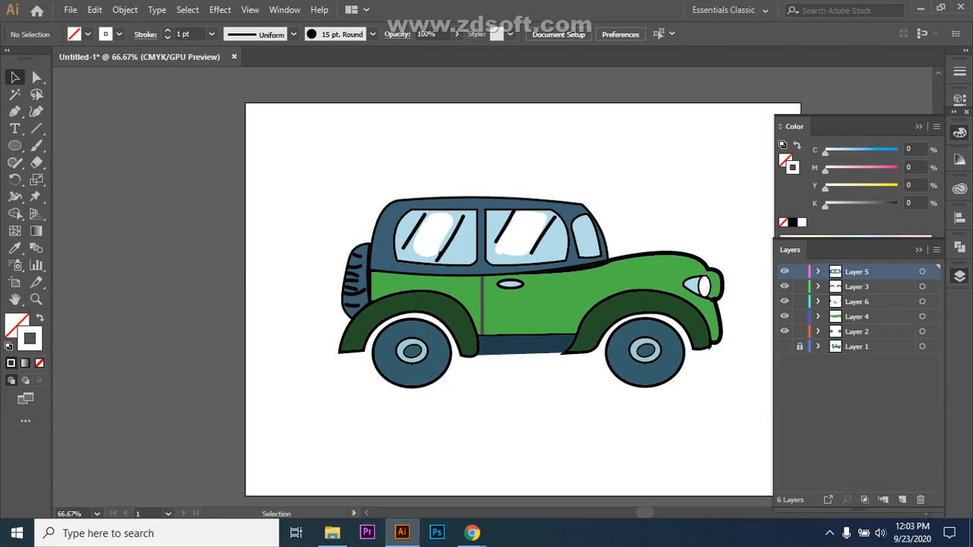
click(418, 369)
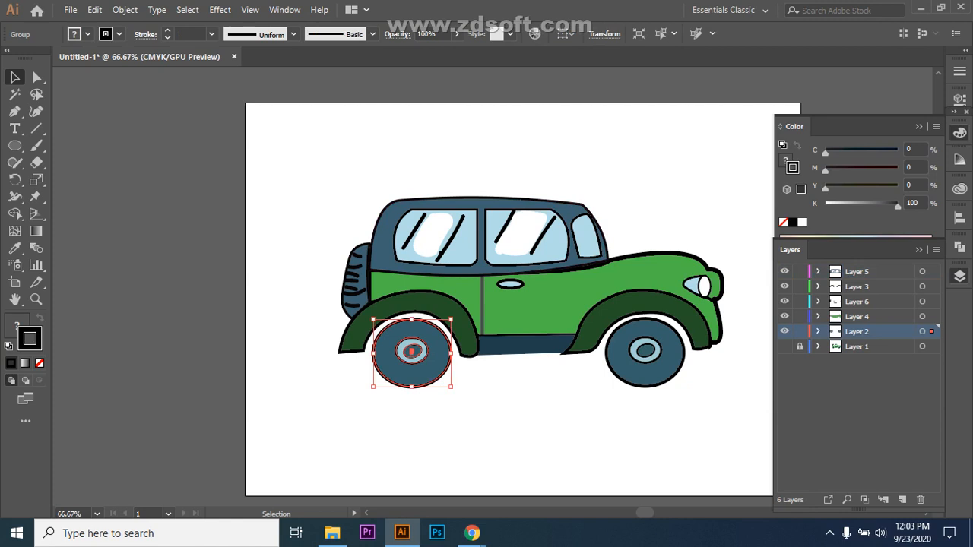
click(220, 9)
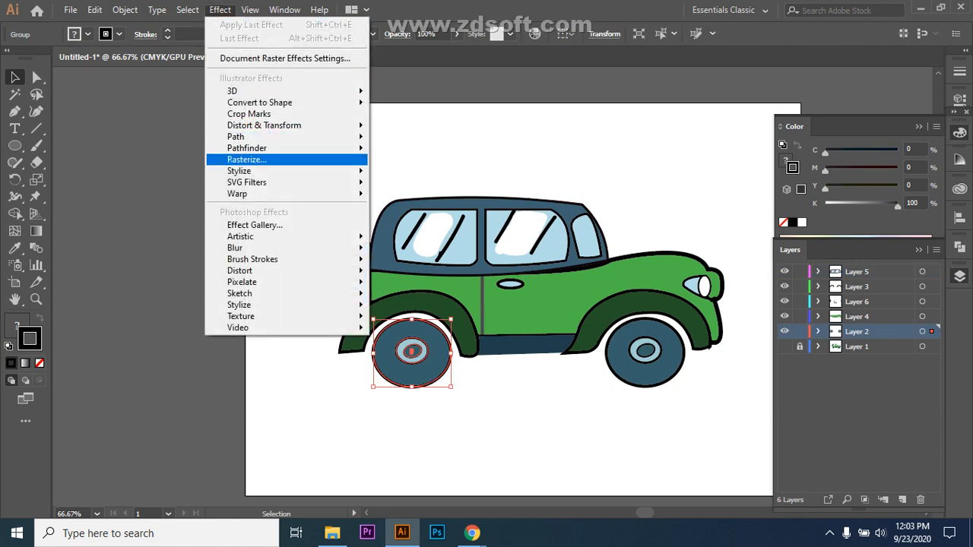
mouse_move(289, 170)
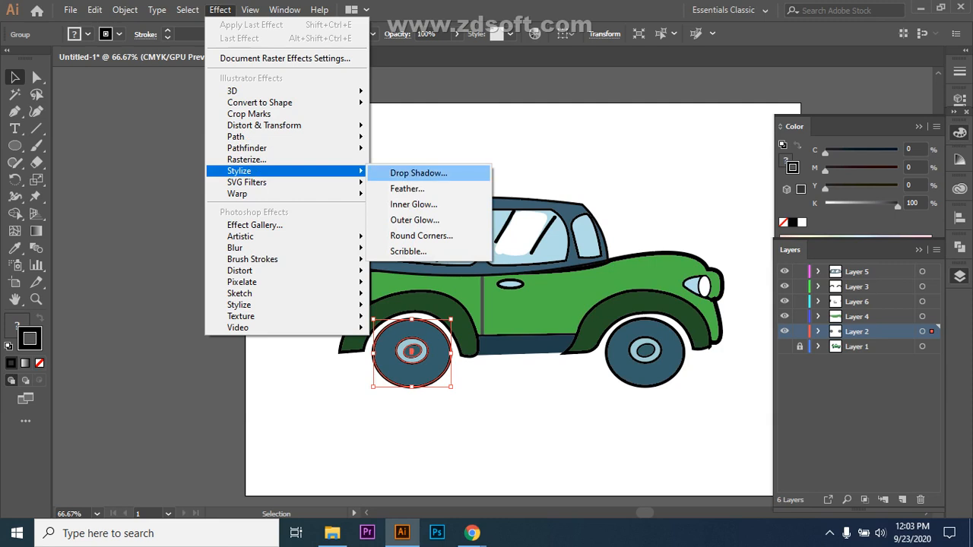
click(418, 172)
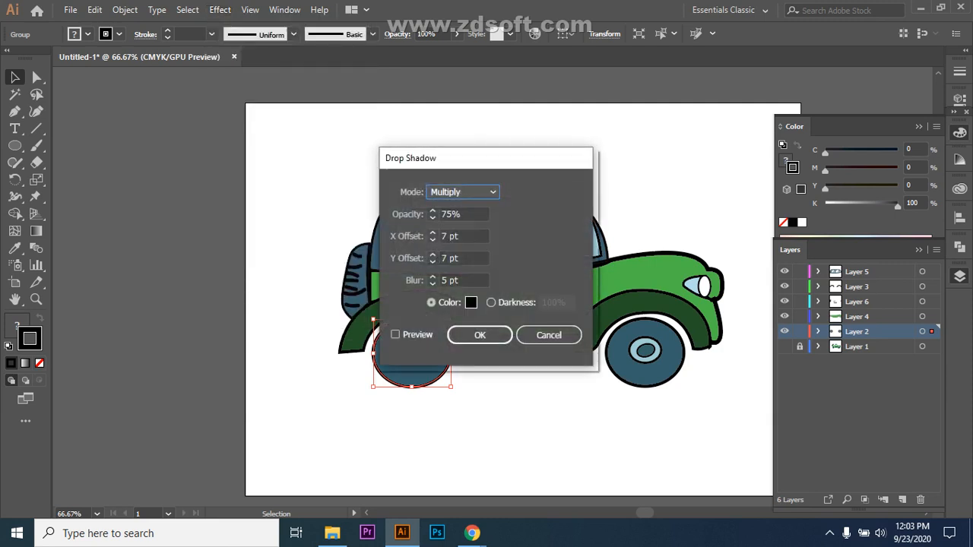
drag(515, 156, 229, 149)
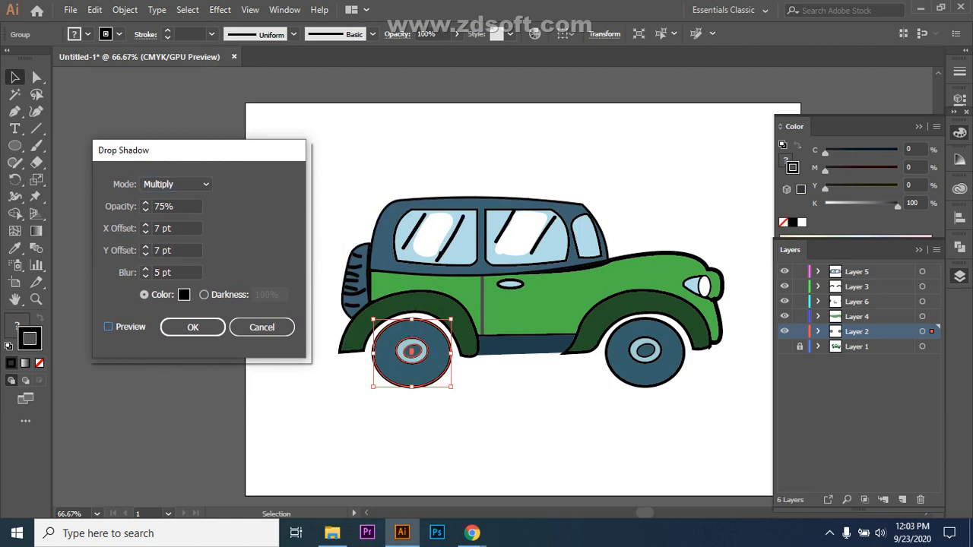
click(108, 327)
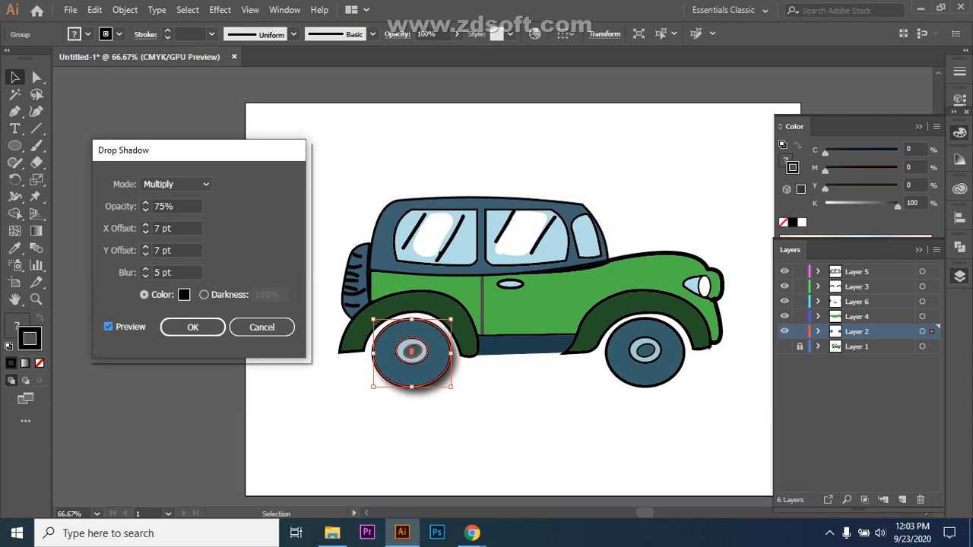
click(176, 184)
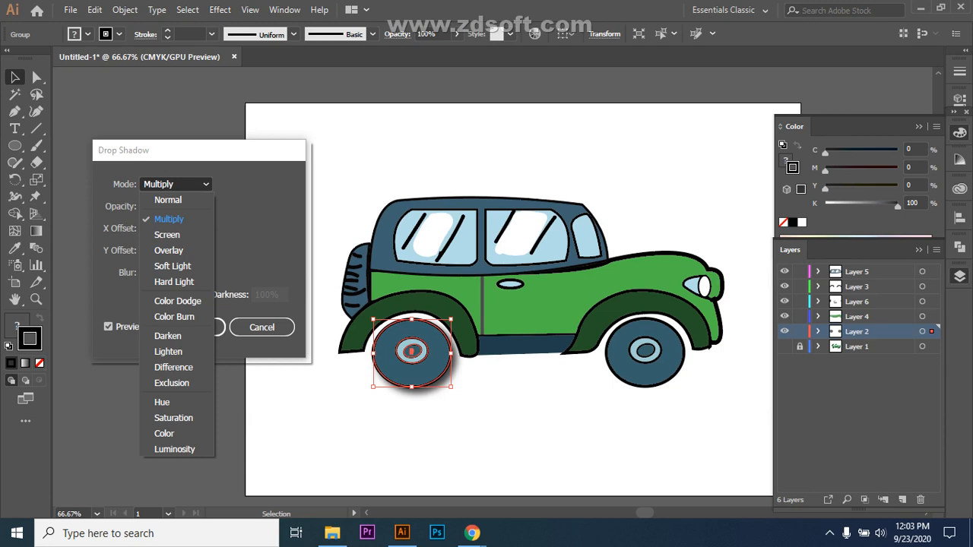
click(168, 219)
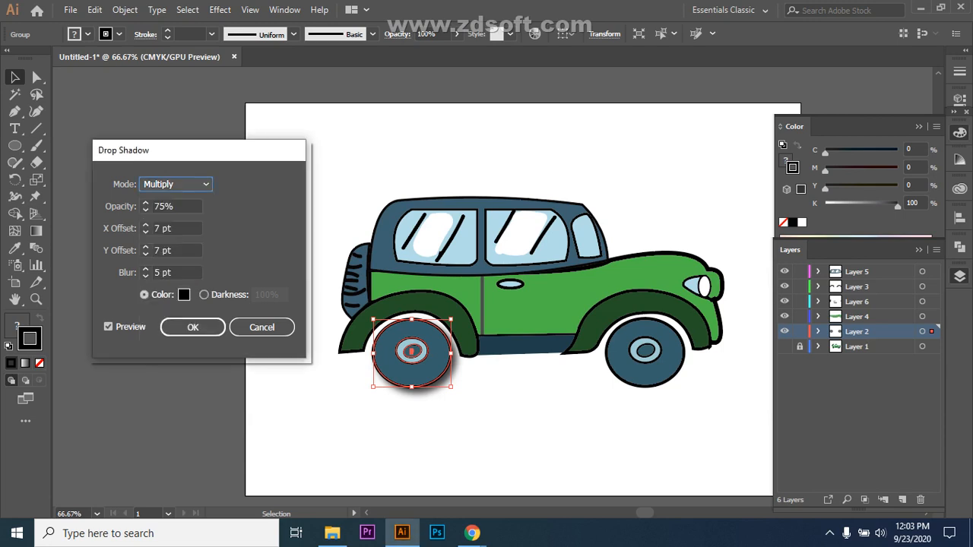
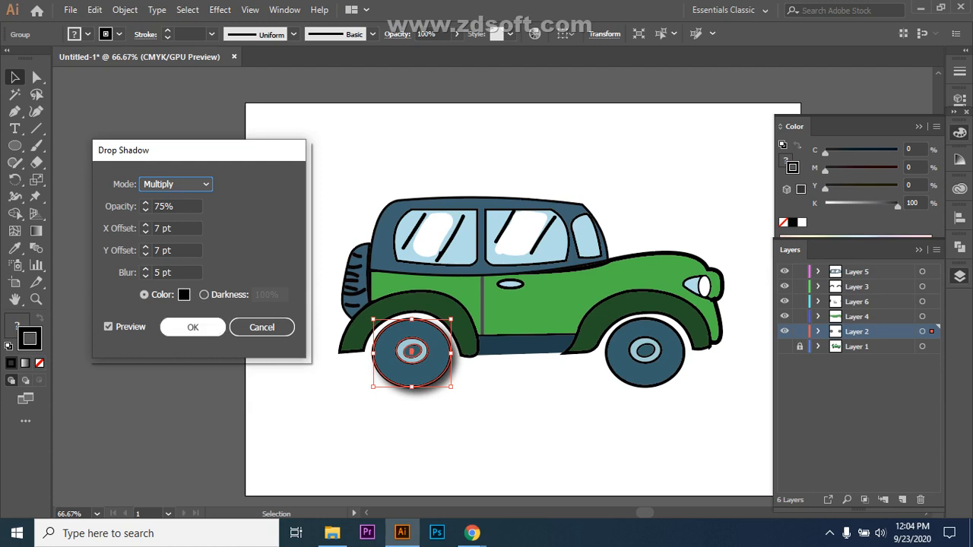
click(194, 327)
click(194, 328)
Step: Apply a Drop Shadow to the front wheel group with Multiply mode, 75% opacity, 7 pt offsets and 5 pt blur
click(647, 372)
click(219, 9)
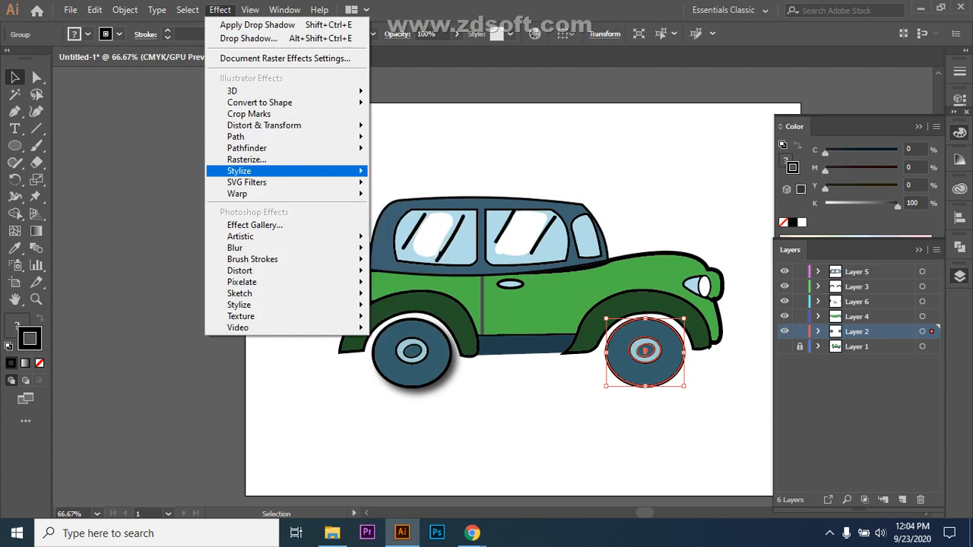
mouse_move(273, 170)
click(418, 173)
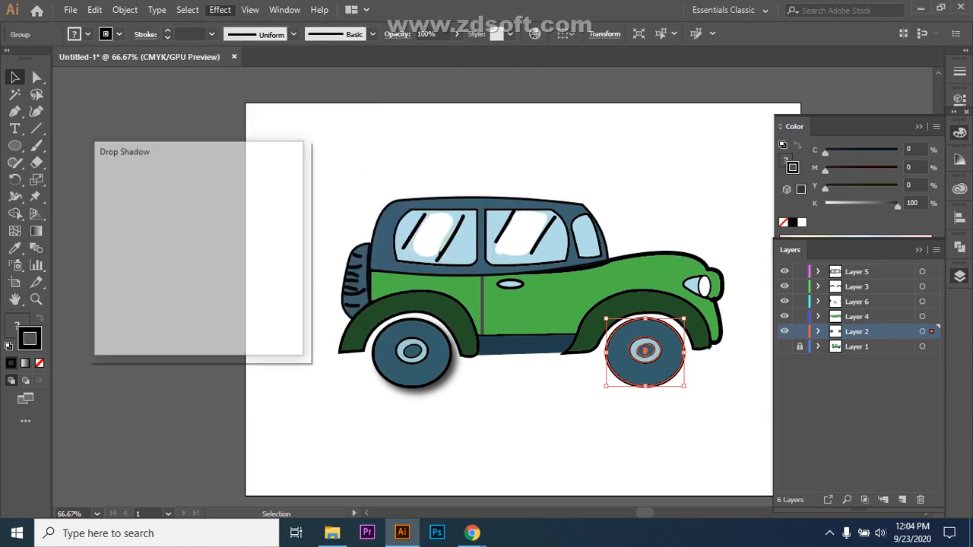
click(109, 327)
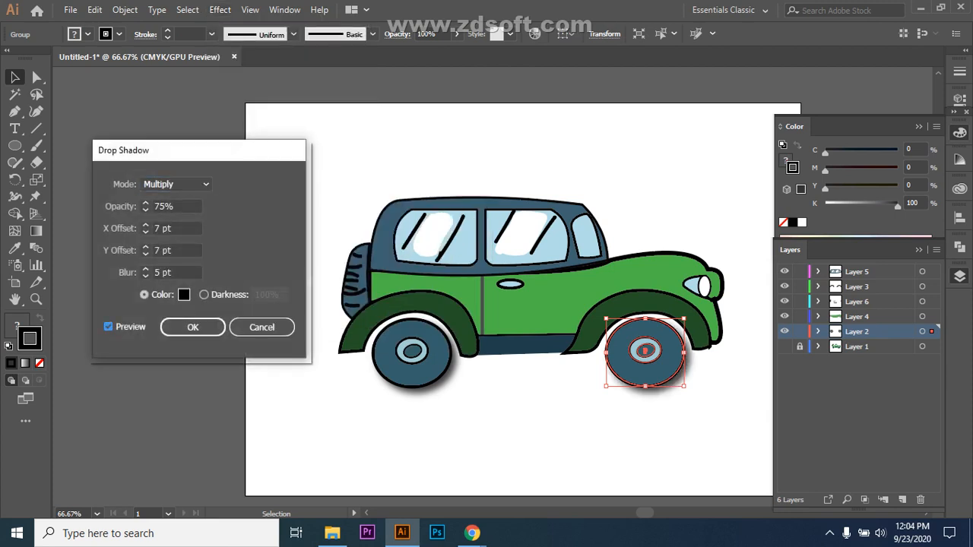
click(193, 327)
click(713, 409)
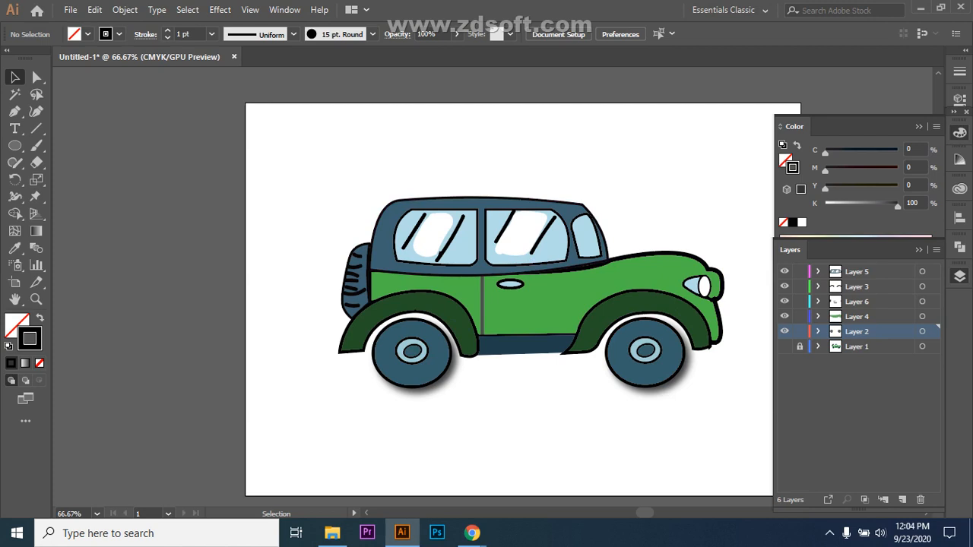
Step: Draw a thin flat ellipse just beneath the rear wheel and give it a black fill with no stroke
drag(15, 145, 68, 178)
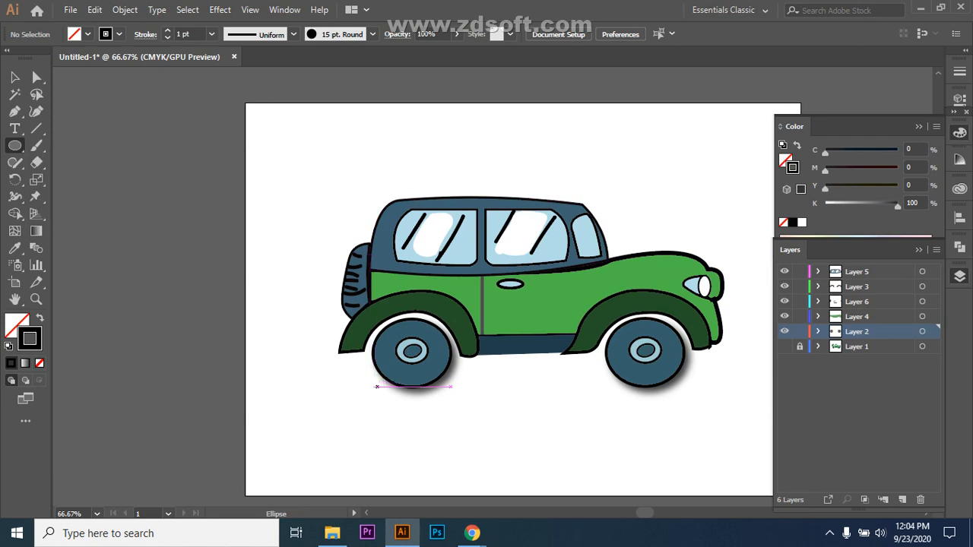
mouse_move(369, 387)
mouse_down()
mouse_move(486, 392)
mouse_move(465, 395)
mouse_up()
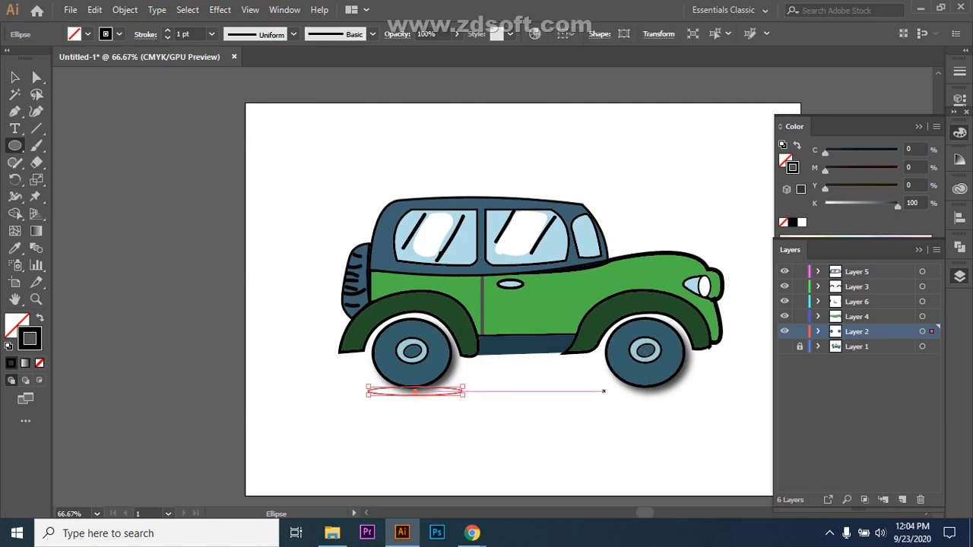
key(v)
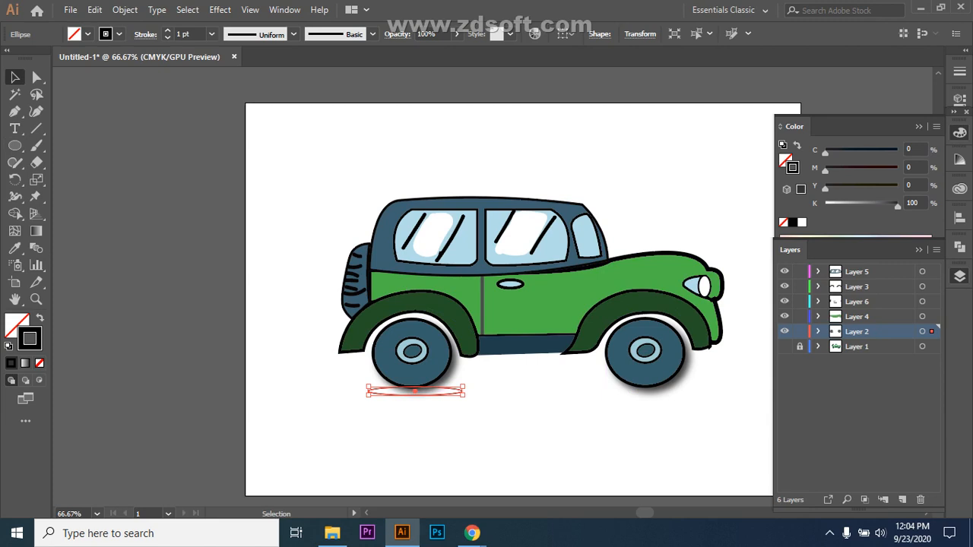
click(40, 317)
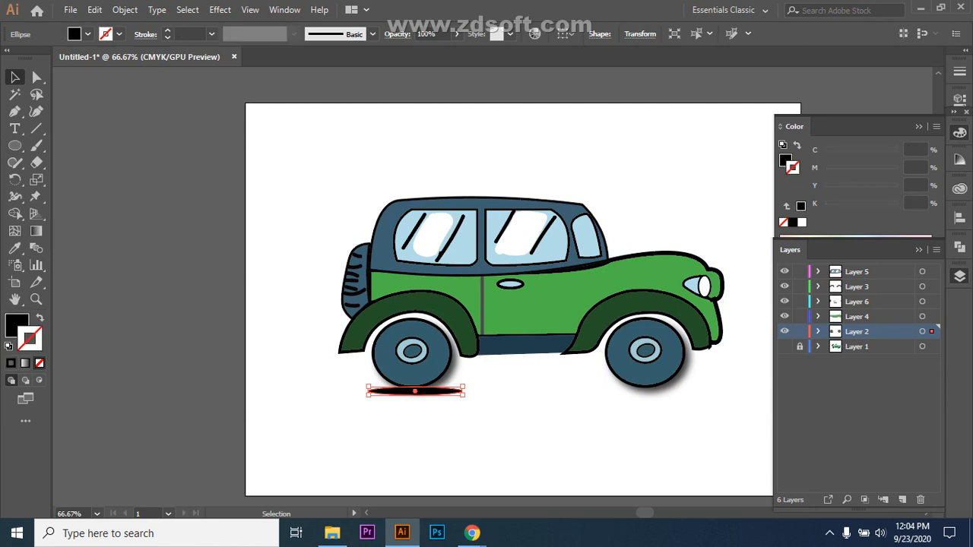
Step: Lower the opacity of the black ellipse under the rear wheel to 24%
click(456, 34)
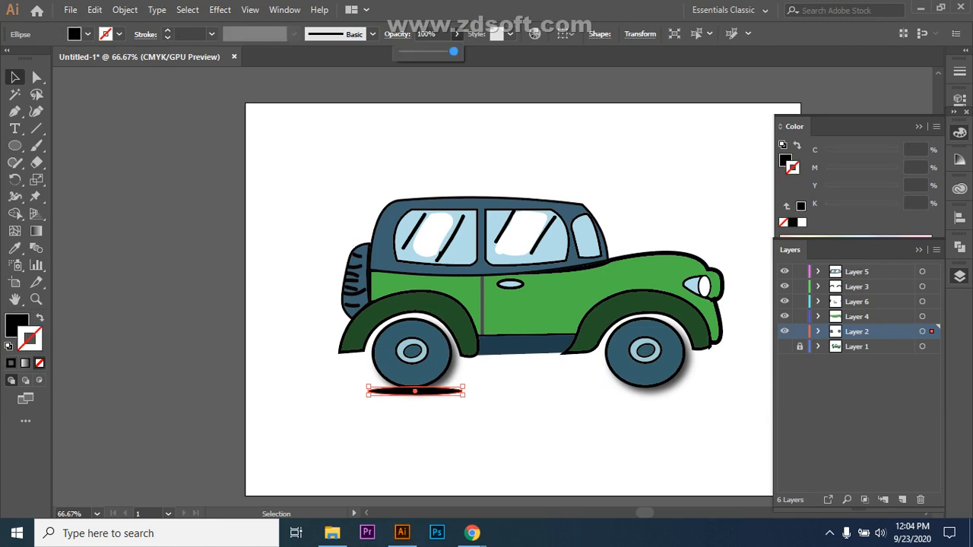
drag(454, 51, 414, 50)
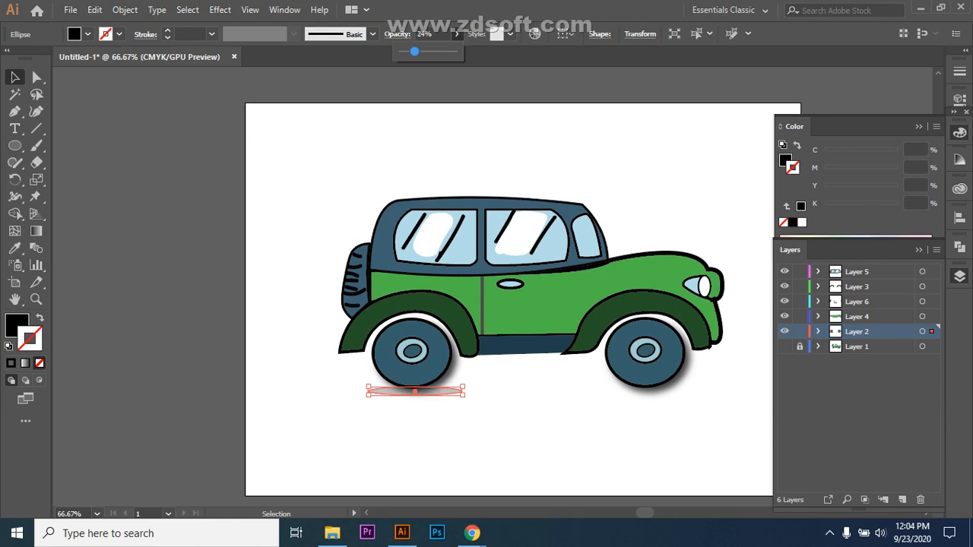
click(476, 432)
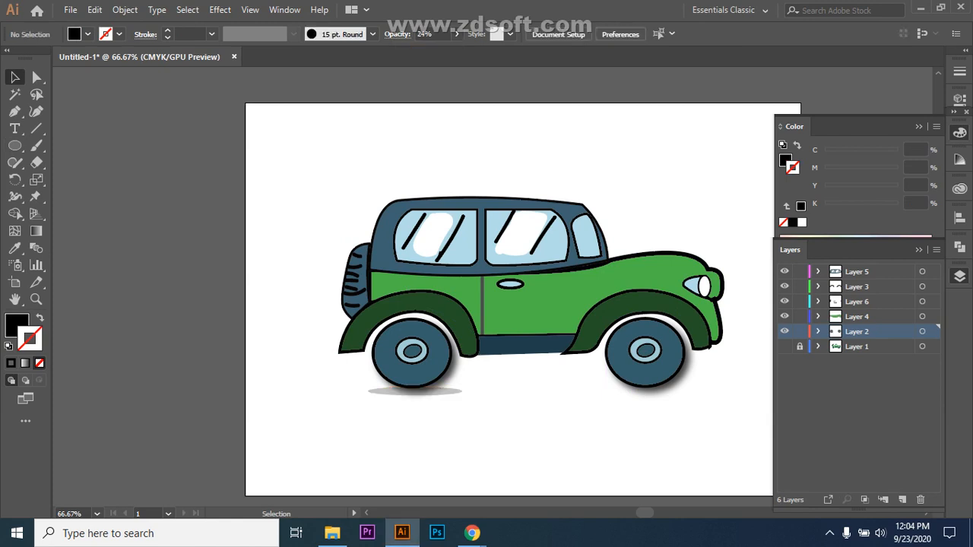
Step: Apply a Feather effect with a 5 pt radius to the ellipse beneath the rear wheel
click(445, 388)
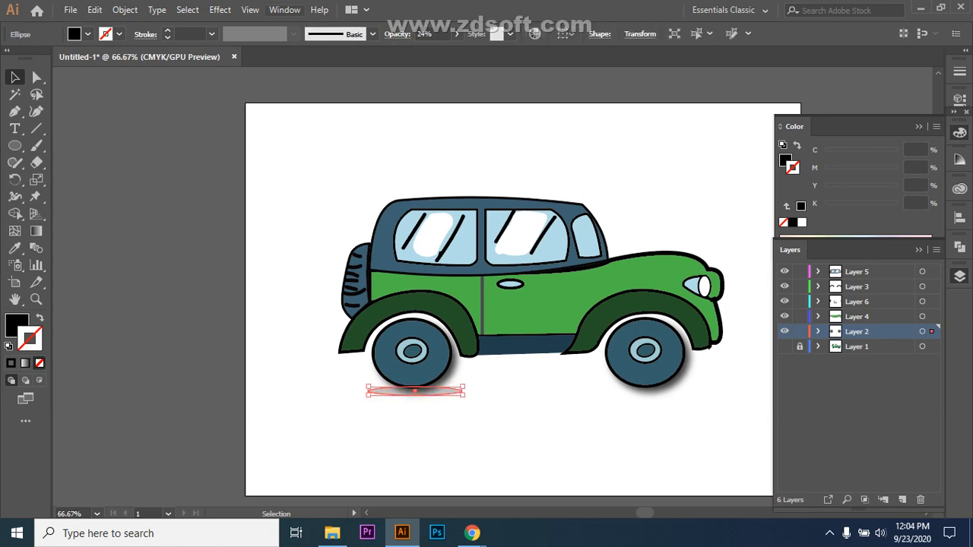
click(220, 10)
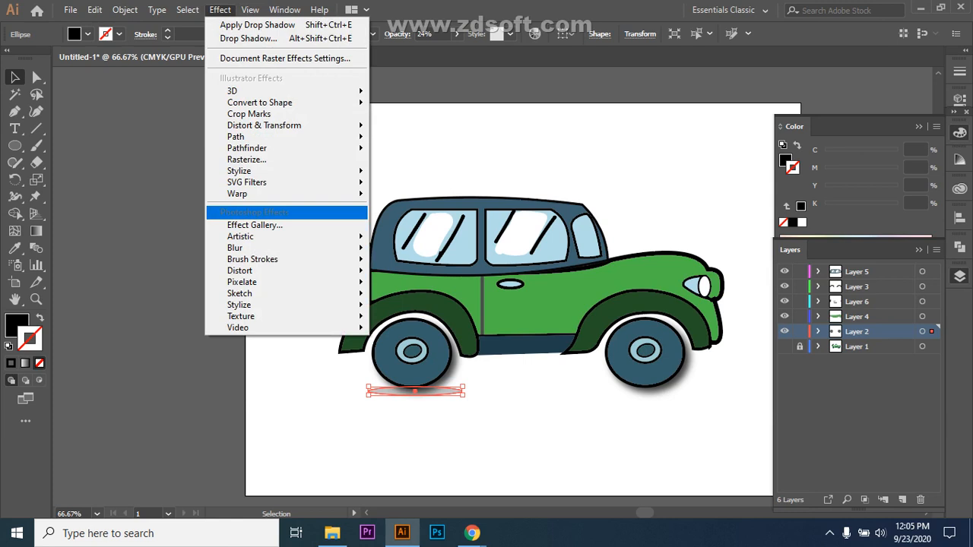
mouse_move(304, 170)
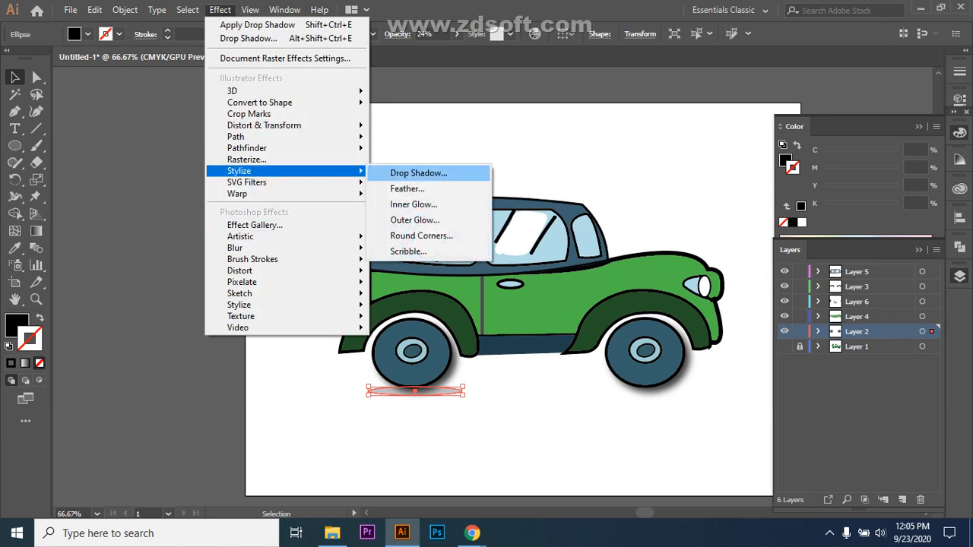
click(406, 188)
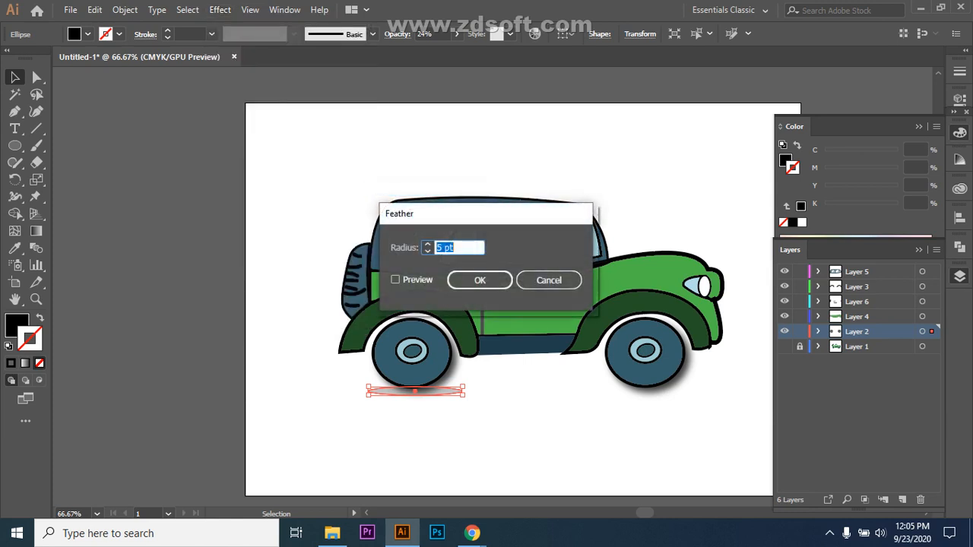
click(395, 280)
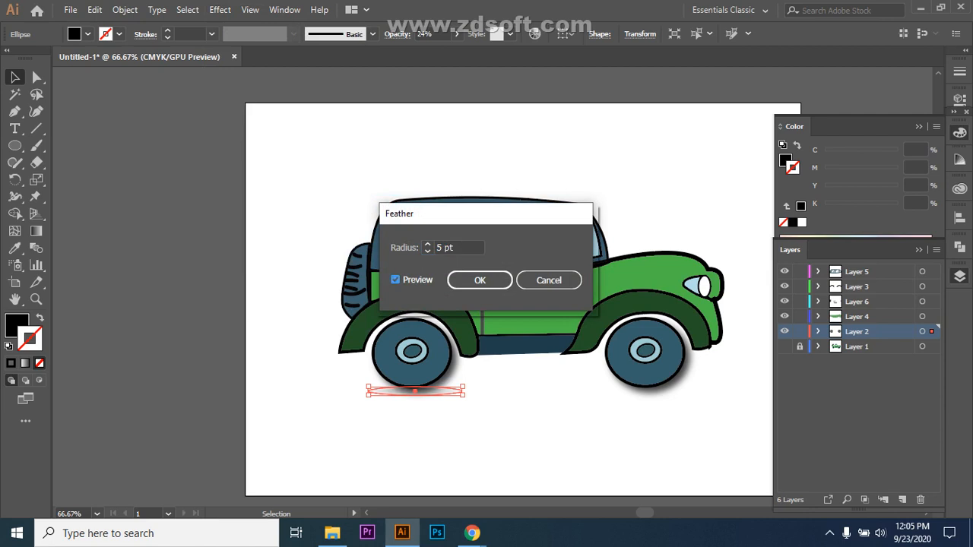
drag(480, 216, 560, 159)
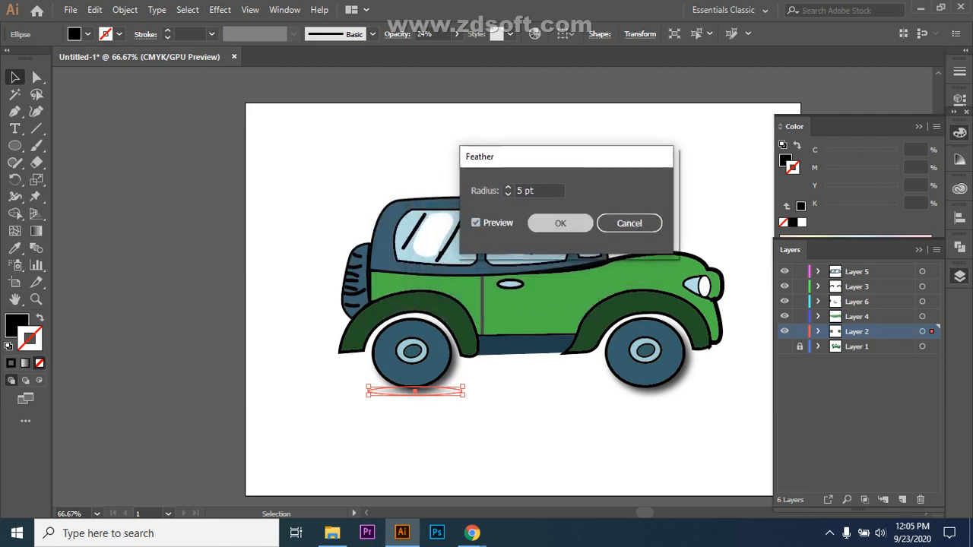
click(561, 223)
click(502, 437)
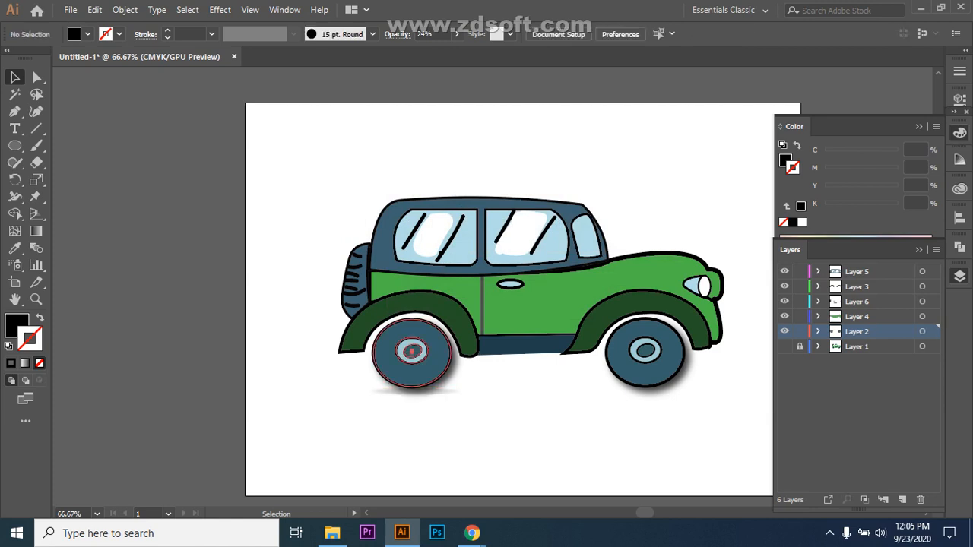
Step: Place a copy of the feathered ground-shadow ellipse directly beneath the front wheel, level with the original
click(416, 390)
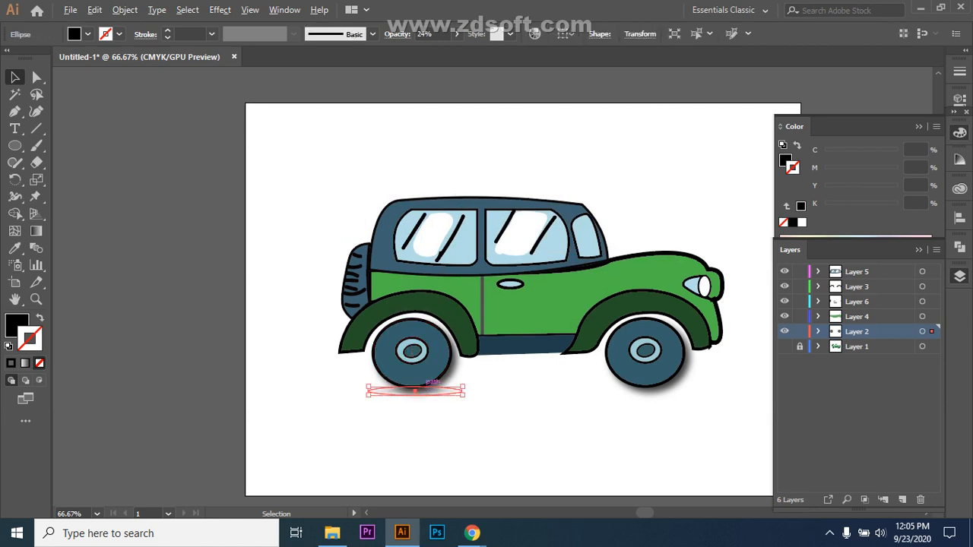
drag(415, 390, 653, 390)
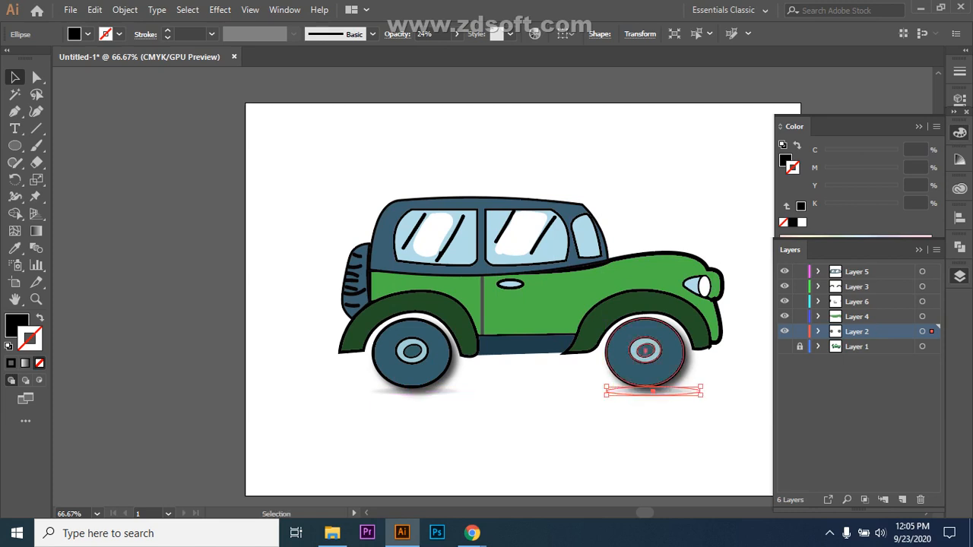
click(669, 190)
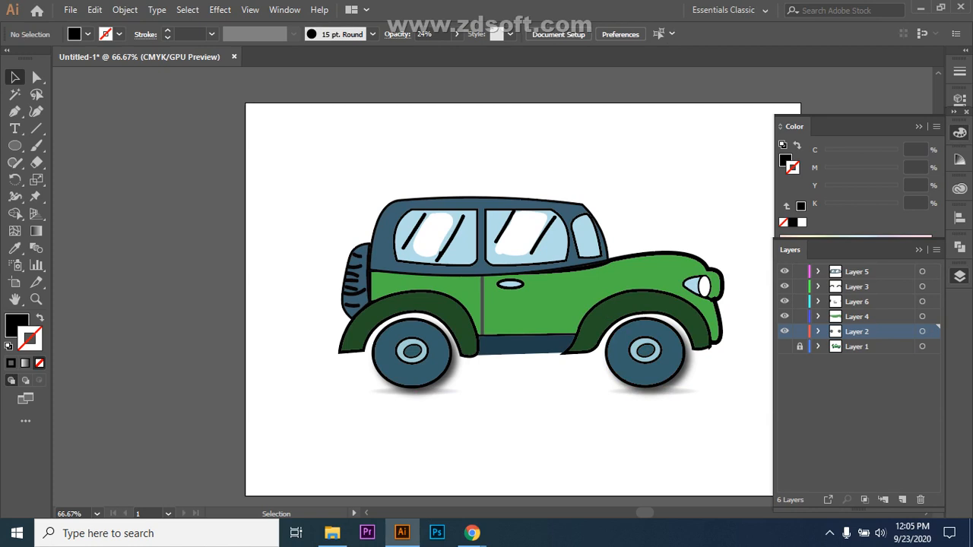
Step: Give the light-blue door handle a Multiply Drop Shadow, setting its blur to 2 pt and opacity to 50%
click(524, 284)
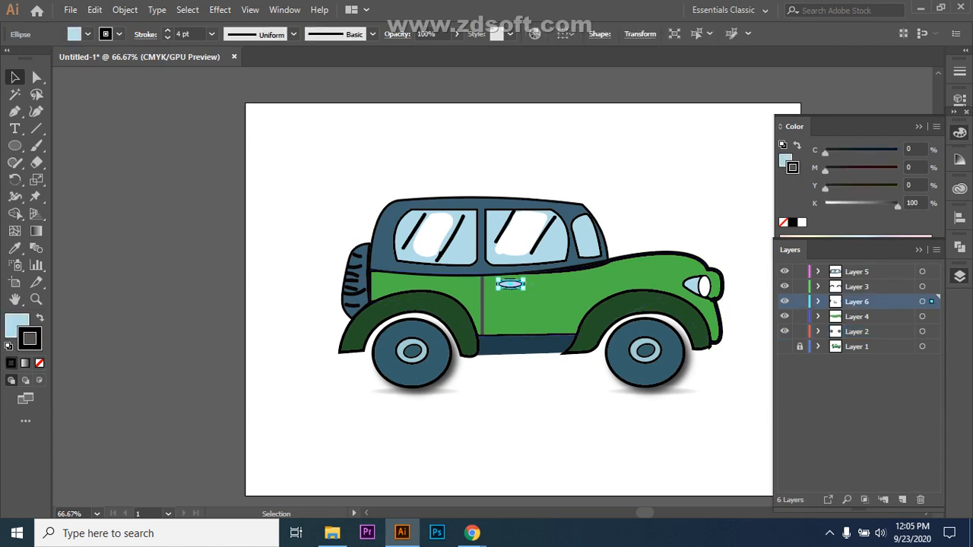
click(220, 10)
mouse_move(289, 170)
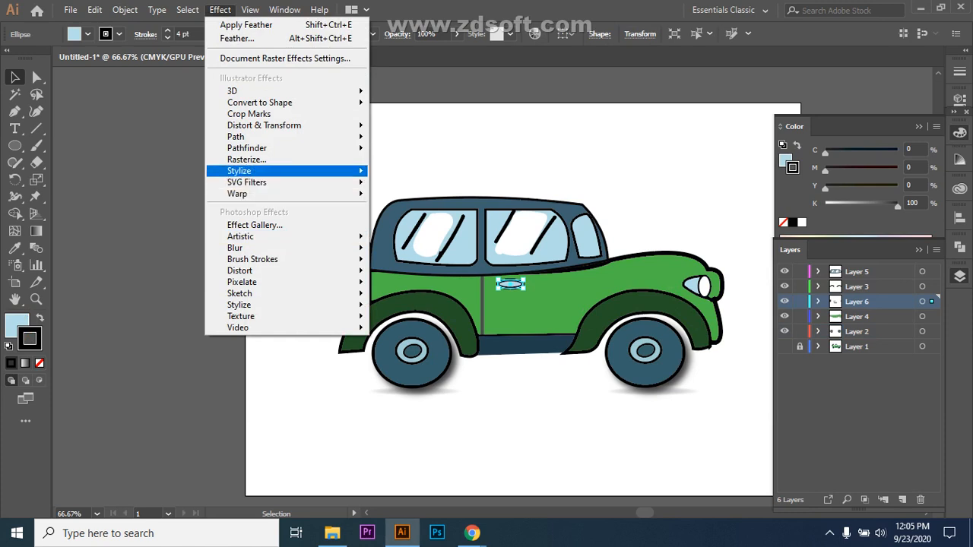
click(413, 170)
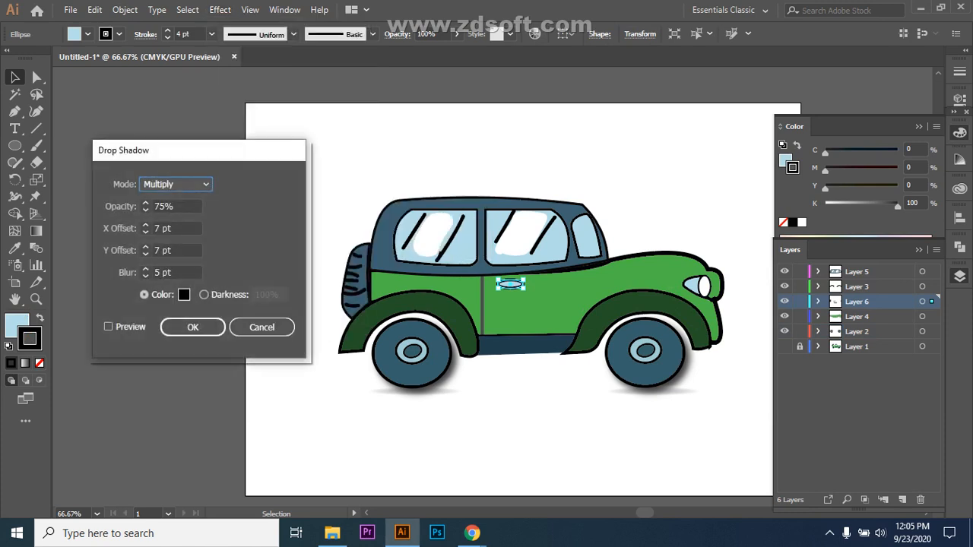
click(109, 327)
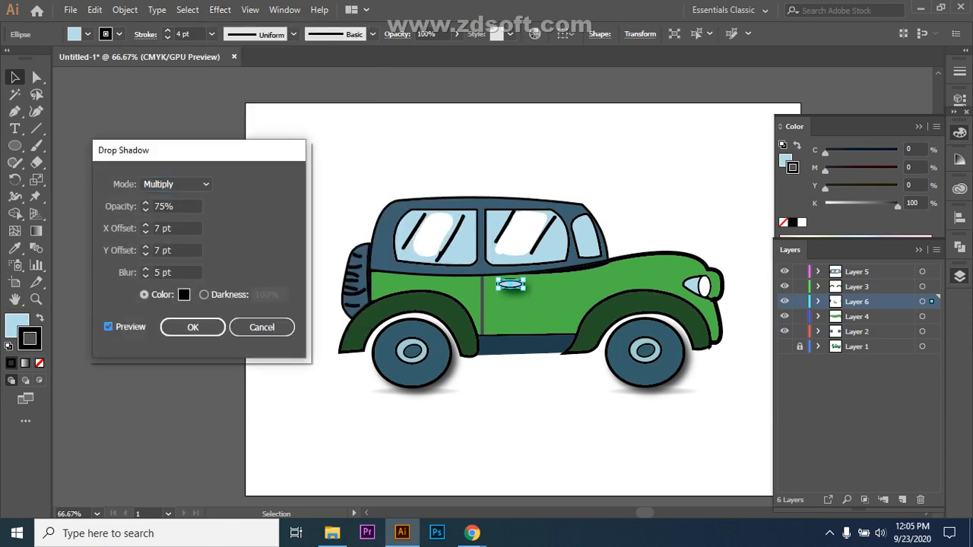
double_click(158, 272)
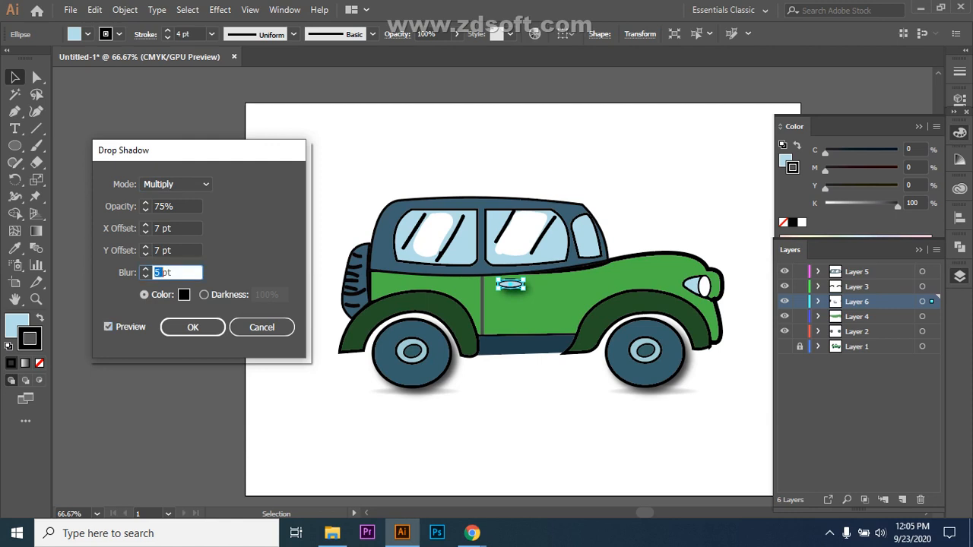
text(2)
click(109, 327)
click(108, 327)
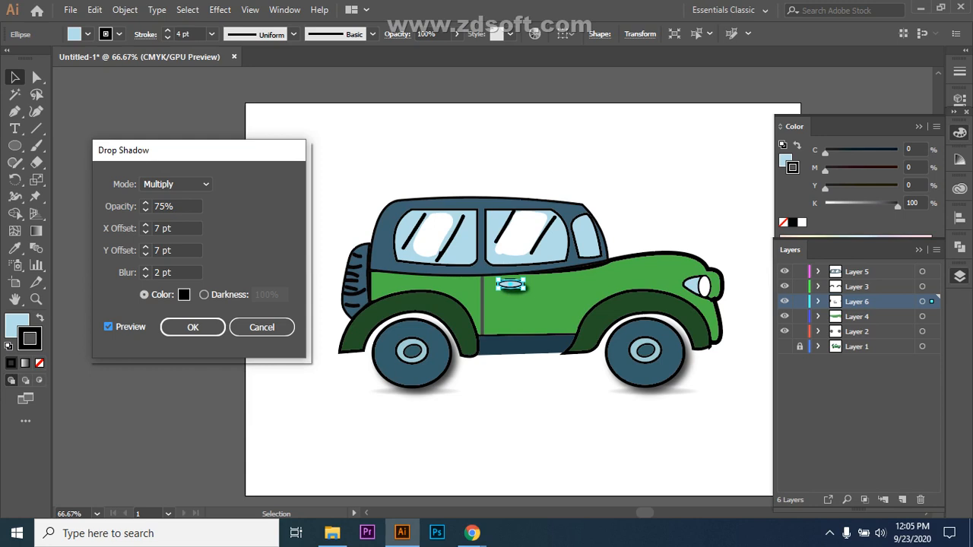
double_click(172, 207)
text(50)
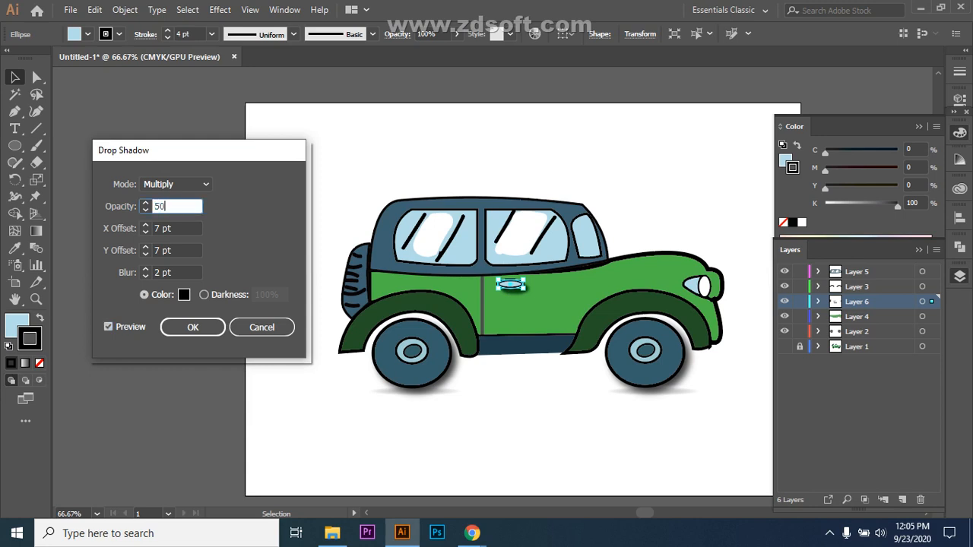
click(109, 327)
click(108, 327)
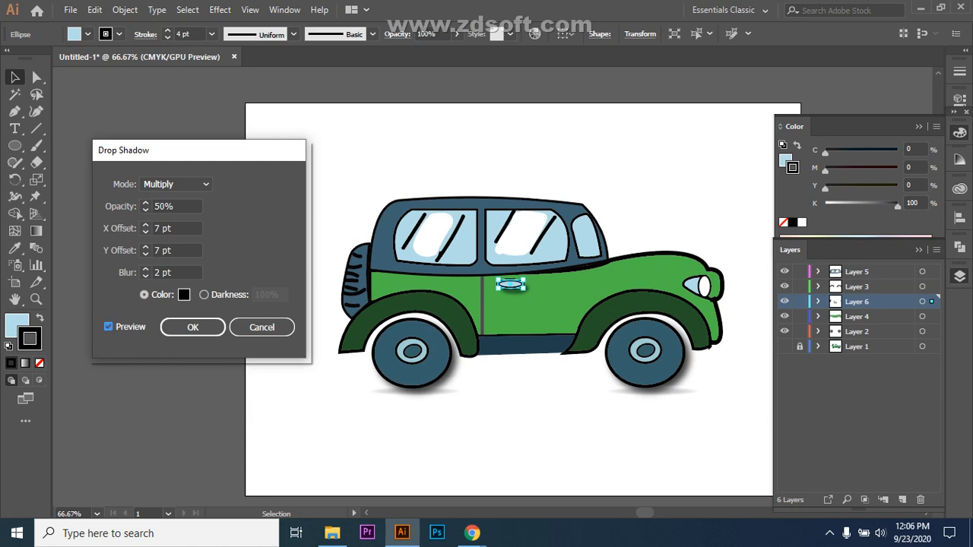
Step: Try different X offsets for the door handle's shadow and settle on 5 pt
click(160, 229)
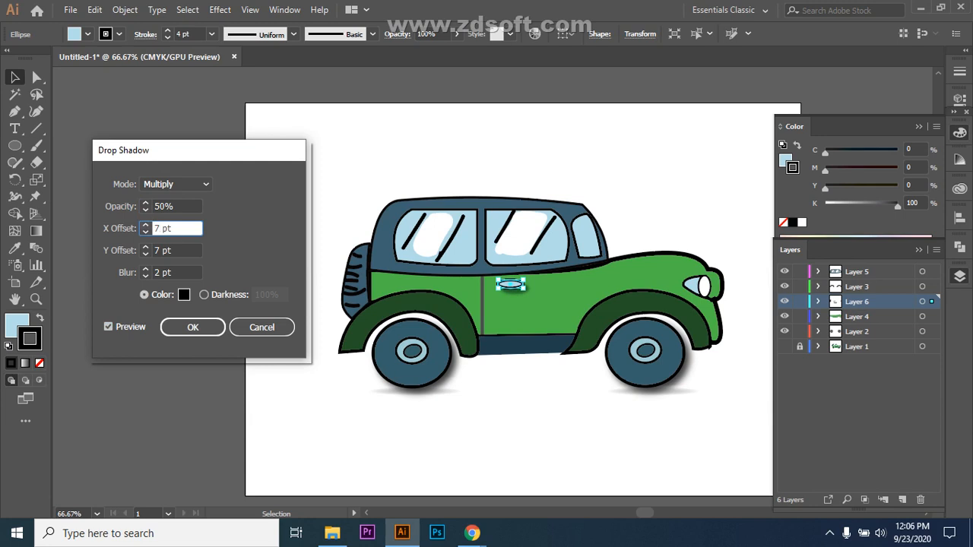
key(BackSpace)
text(10)
click(146, 225)
click(145, 225)
click(145, 225)
click(145, 225)
click(145, 225)
click(145, 225)
click(145, 225)
click(145, 225)
key(Down)
key(Down)
key(Down)
key(Down)
key(Down)
key(Down)
key(Down)
click(145, 232)
click(146, 232)
click(145, 232)
click(145, 232)
click(146, 232)
click(145, 232)
click(145, 232)
click(145, 232)
click(145, 225)
click(145, 225)
Step: Set the door handle shadow's Y offset to 4 pt and apply the Drop Shadow
click(145, 247)
click(145, 247)
click(145, 254)
click(145, 254)
click(145, 253)
click(145, 254)
click(146, 254)
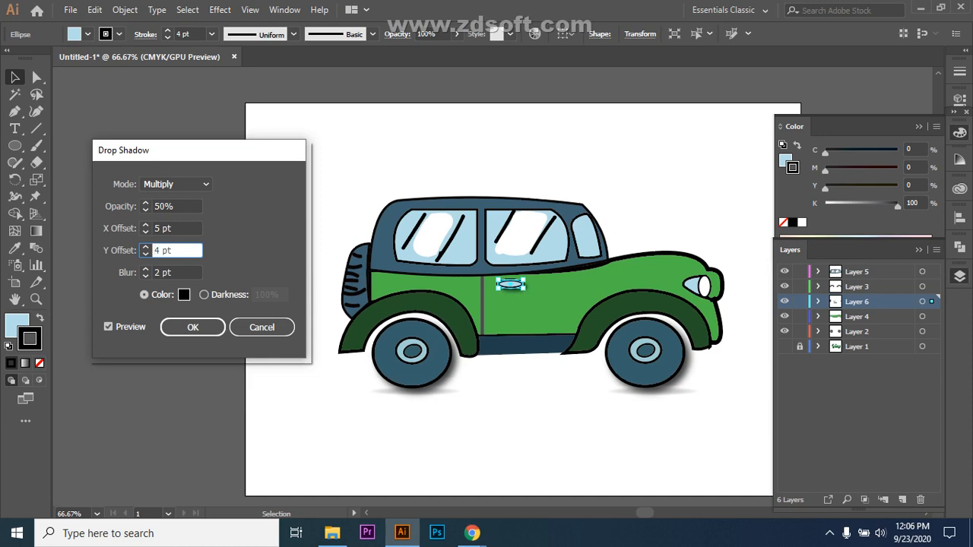
click(193, 327)
key(ctrl+shift+a)
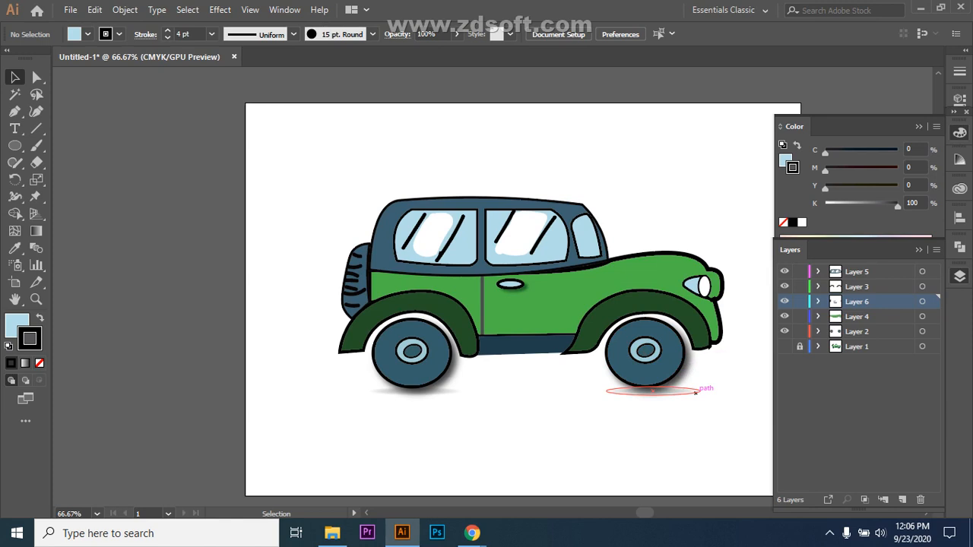
click(584, 237)
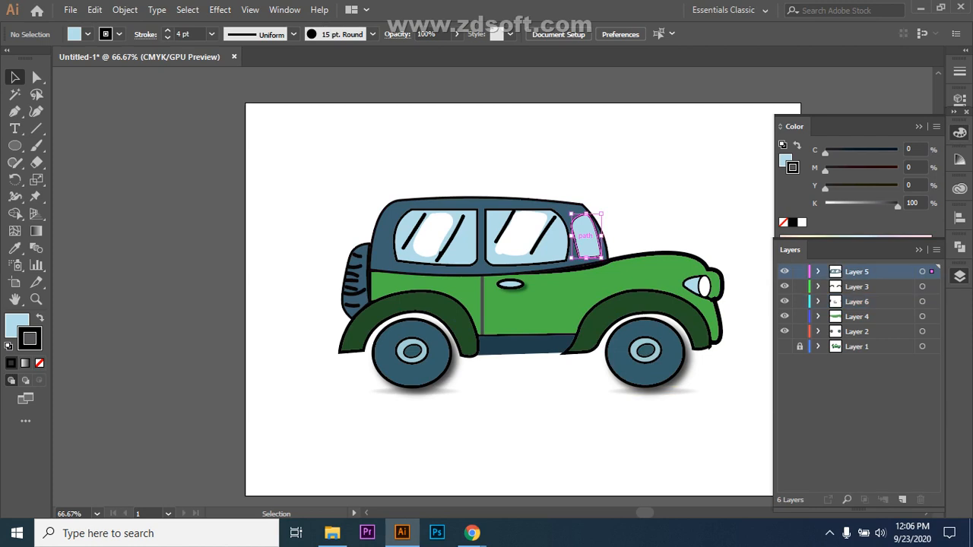
key(ctrl+shift+a)
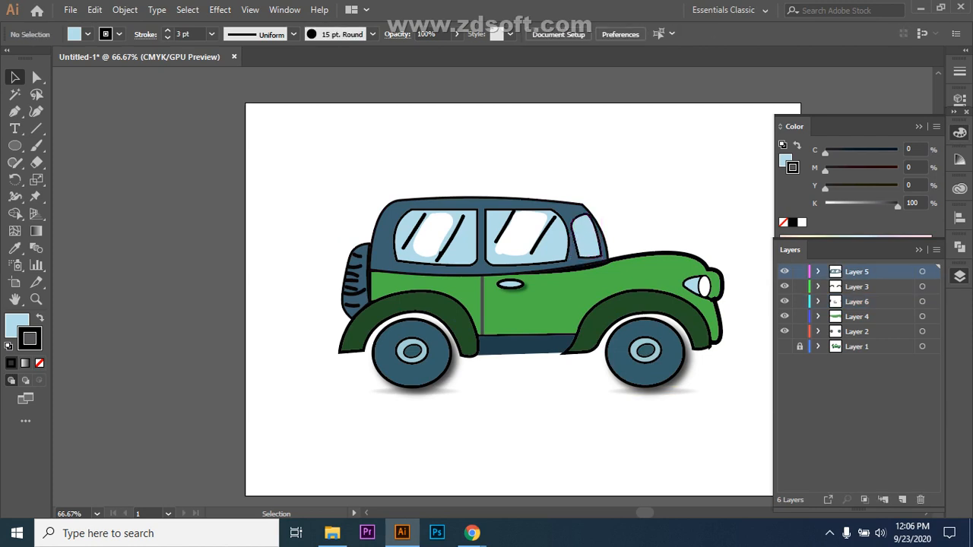
click(528, 347)
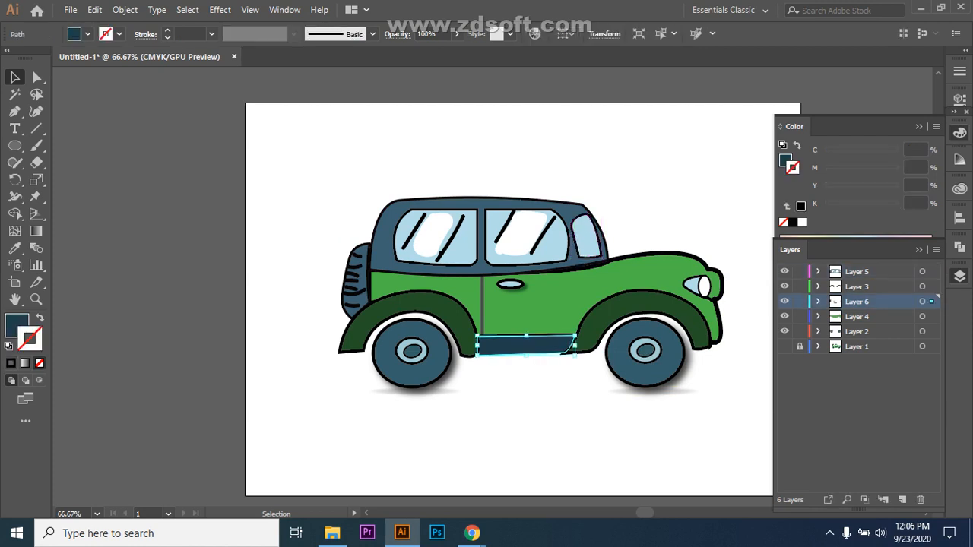
key(ctrl+shift+a)
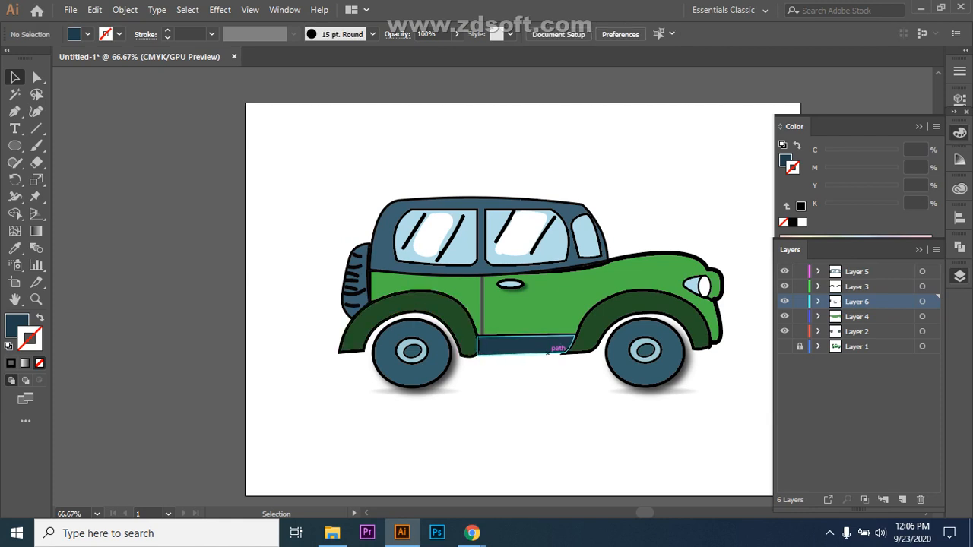
Step: Draw a horizontal line across the dark blue sill between the wheels and give it a black stroke
click(36, 128)
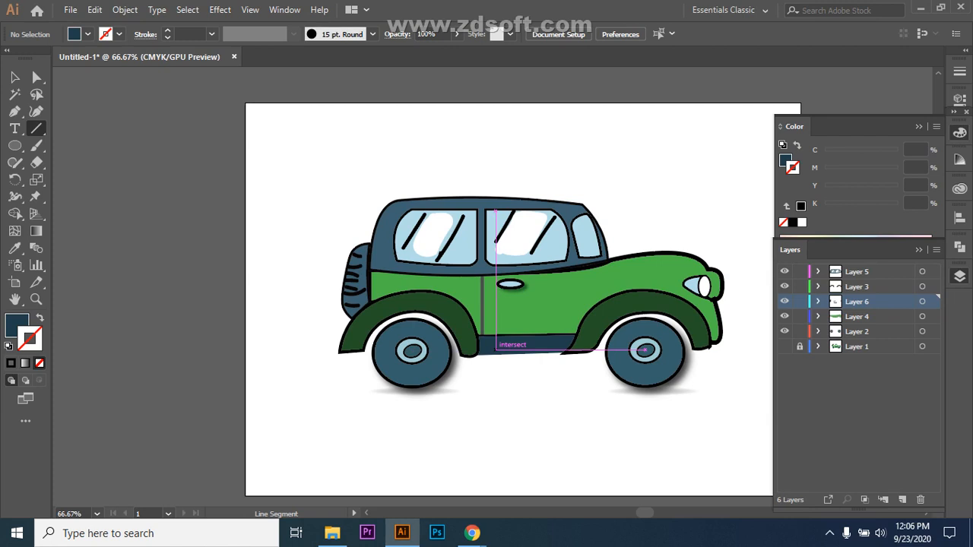
drag(496, 349, 552, 350)
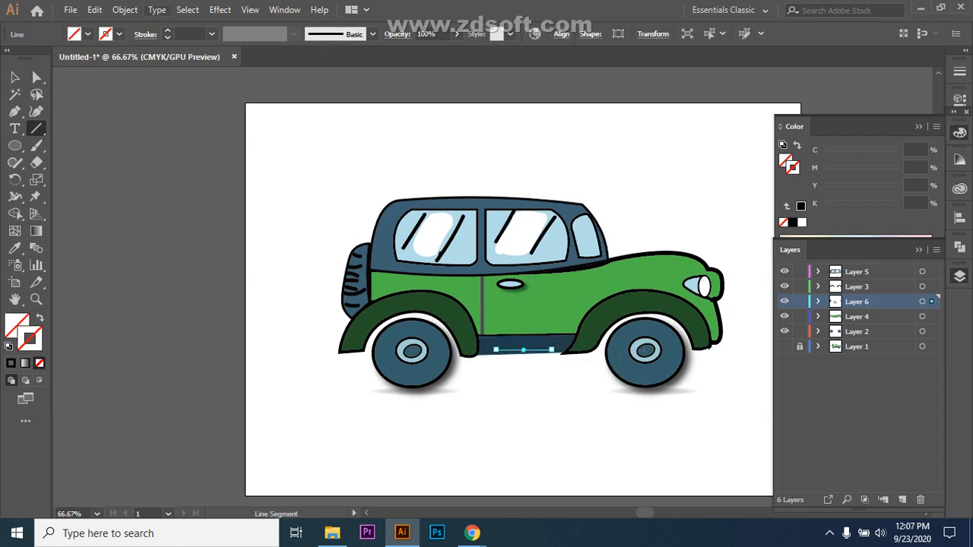
click(119, 34)
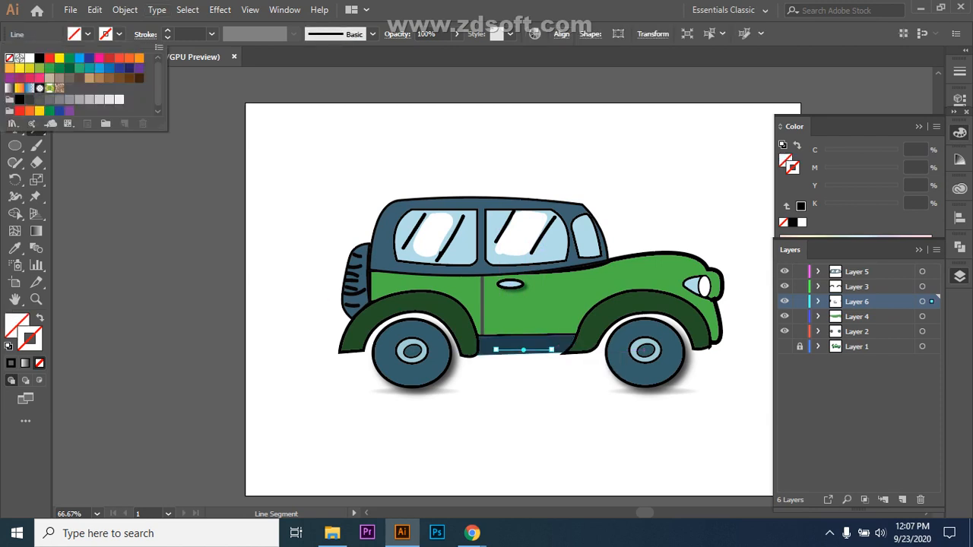
click(20, 100)
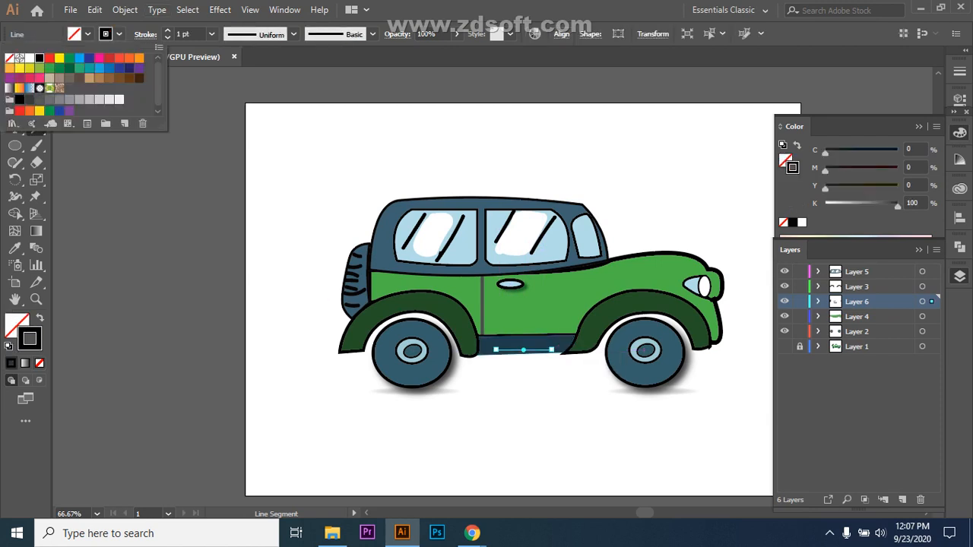
click(14, 76)
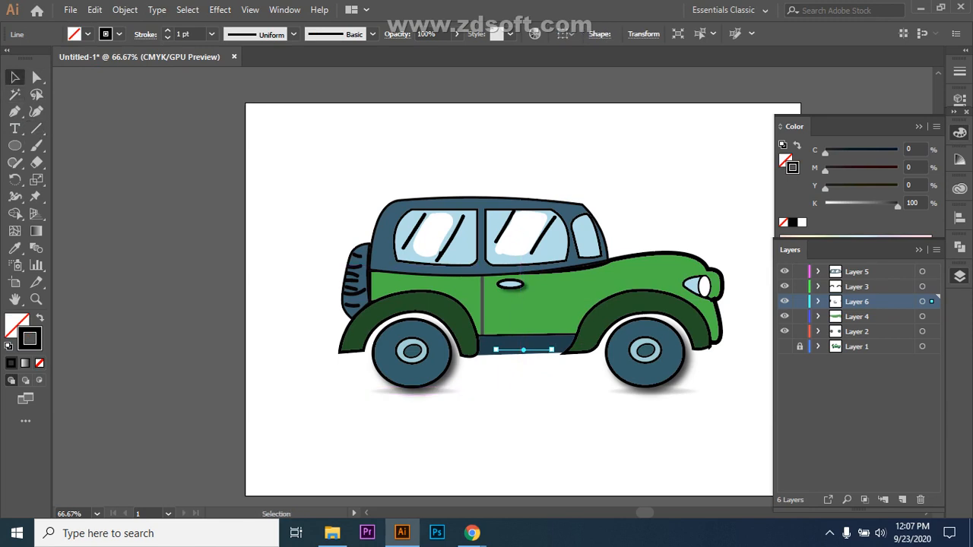
Step: Try a 3 pt stroke weight on the horizontal sill line
click(528, 426)
click(529, 351)
click(213, 34)
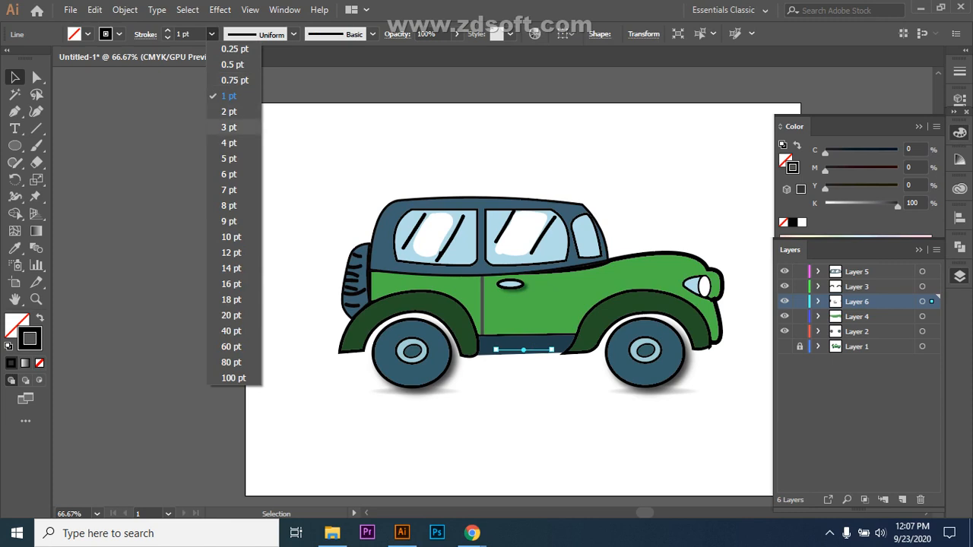
click(232, 127)
click(528, 425)
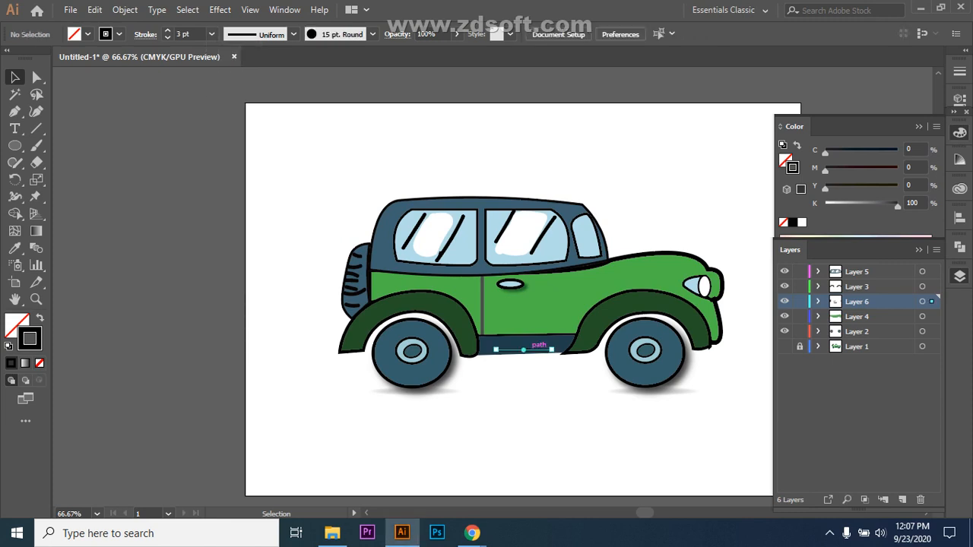
Step: Duplicate the sill line twice, each copy slightly above the previous, to make three parallel 1 pt black lines
click(533, 350)
drag(532, 350, 531, 351)
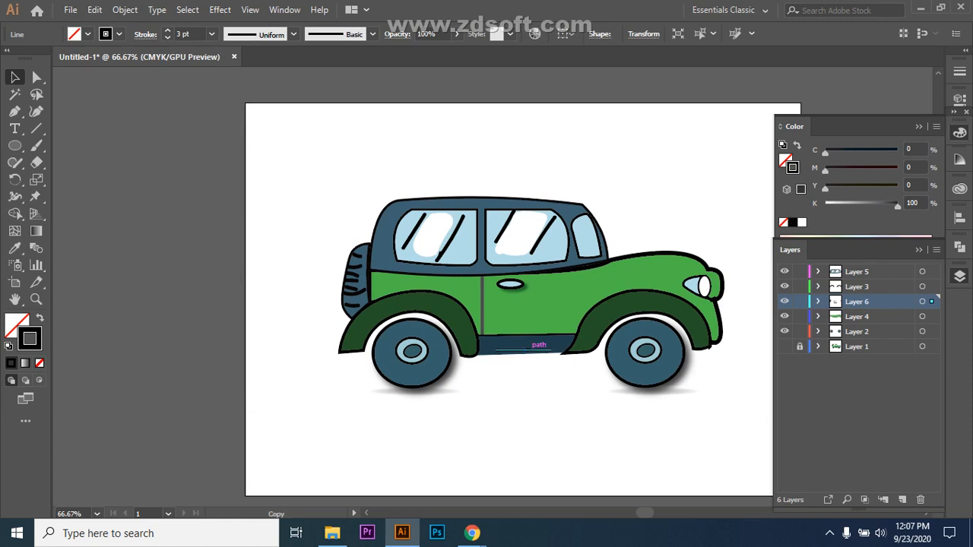
click(530, 422)
click(532, 350)
click(530, 395)
click(530, 350)
drag(519, 350, 519, 346)
click(530, 395)
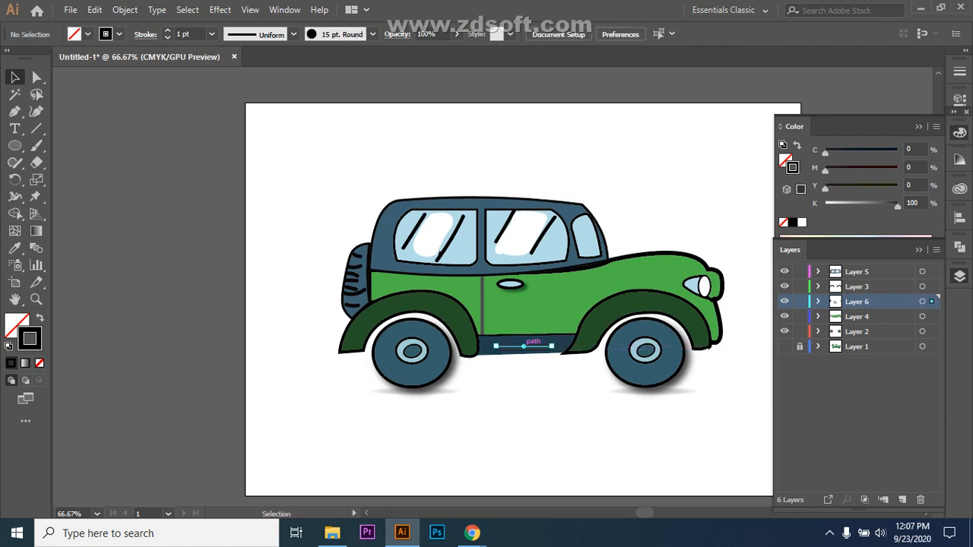
click(524, 347)
mouse_move(525, 347)
mouse_down()
mouse_move(727, 346)
mouse_move(523, 345)
mouse_up()
key(ctrl+shift+a)
drag(325, 212, 516, 361)
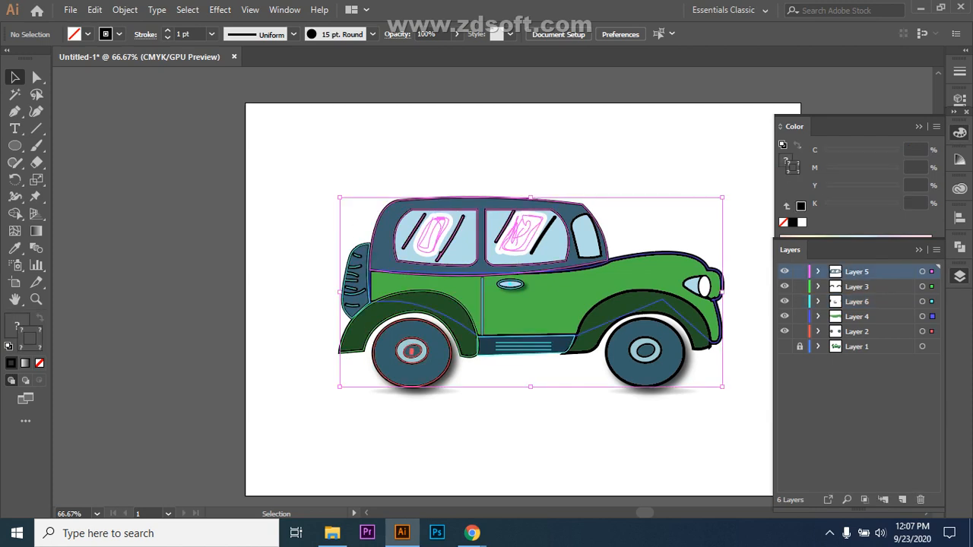
key(ctrl+shift+a)
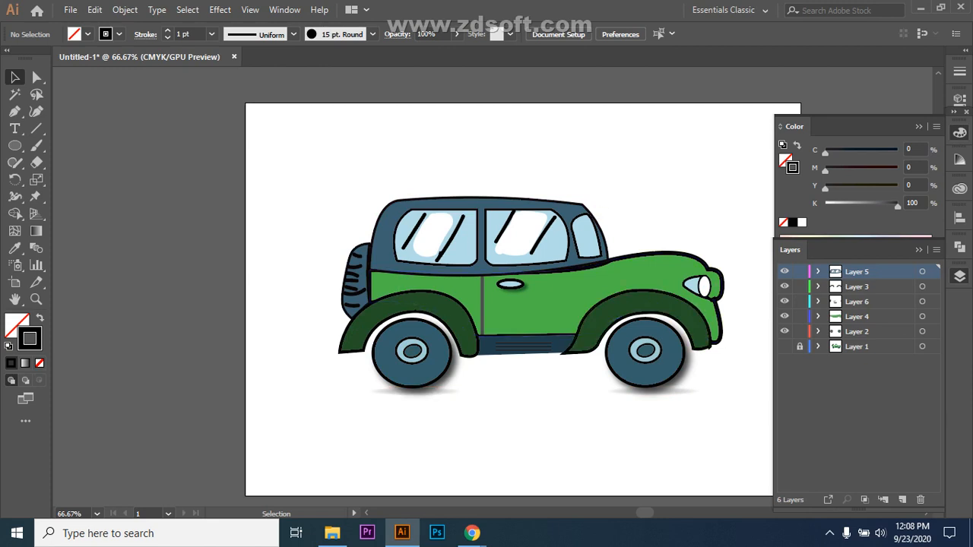
Step: Hide the five artwork layers and show only the original reference car on Layer 1
drag(785, 331, 784, 271)
key(ctrl+y)
key(ctrl+y)
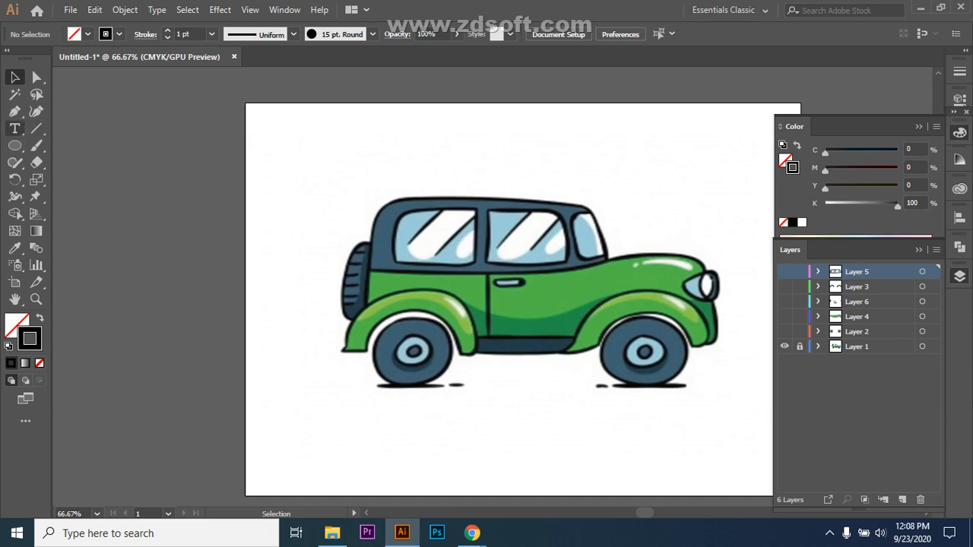
click(14, 128)
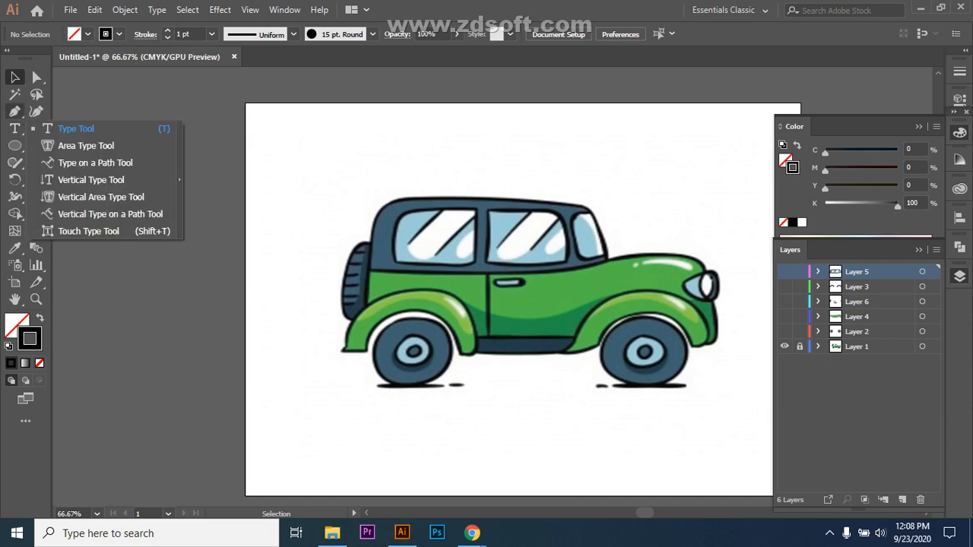
right_click(15, 111)
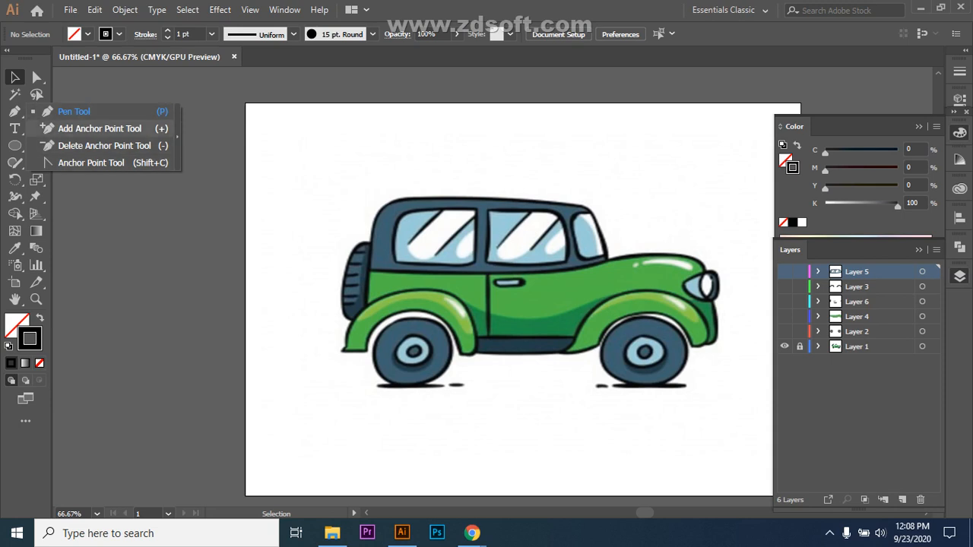
key(a)
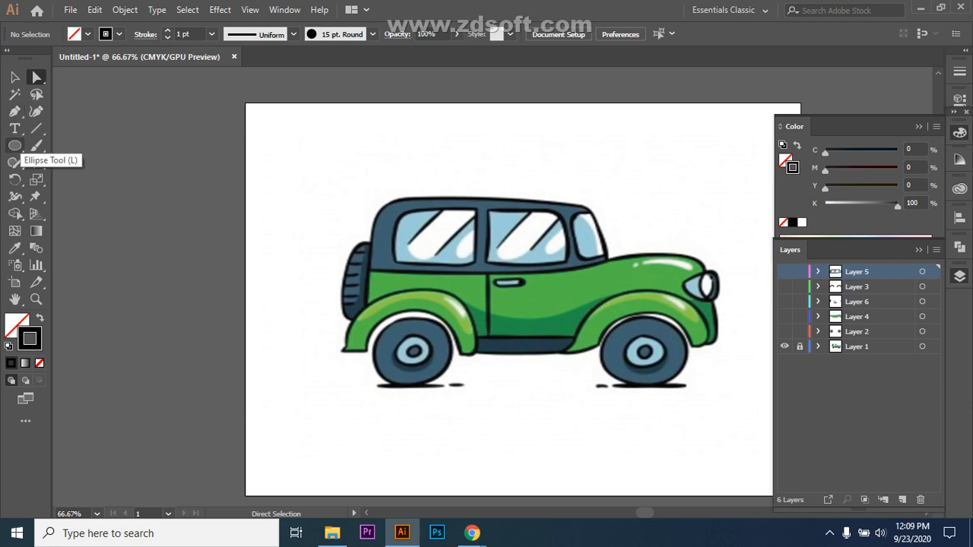
click(36, 145)
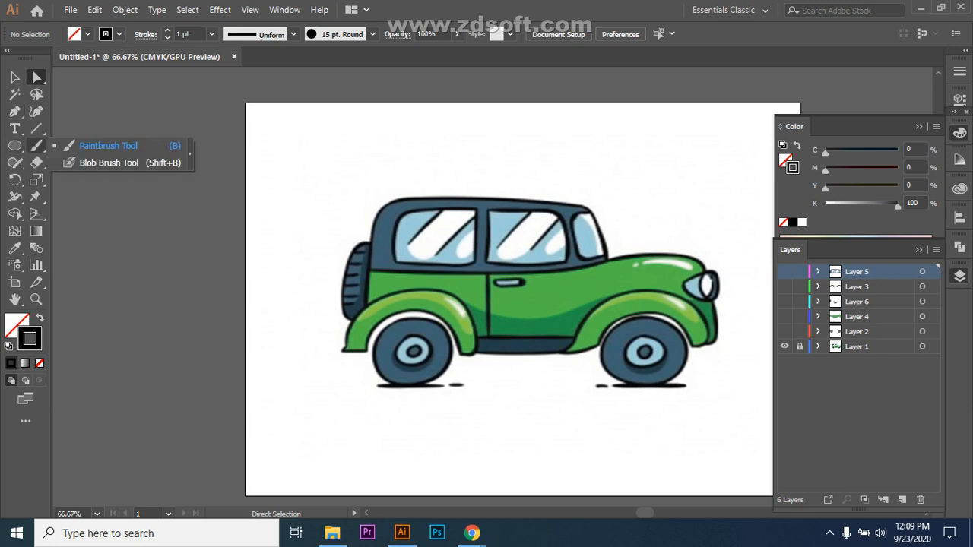
click(36, 128)
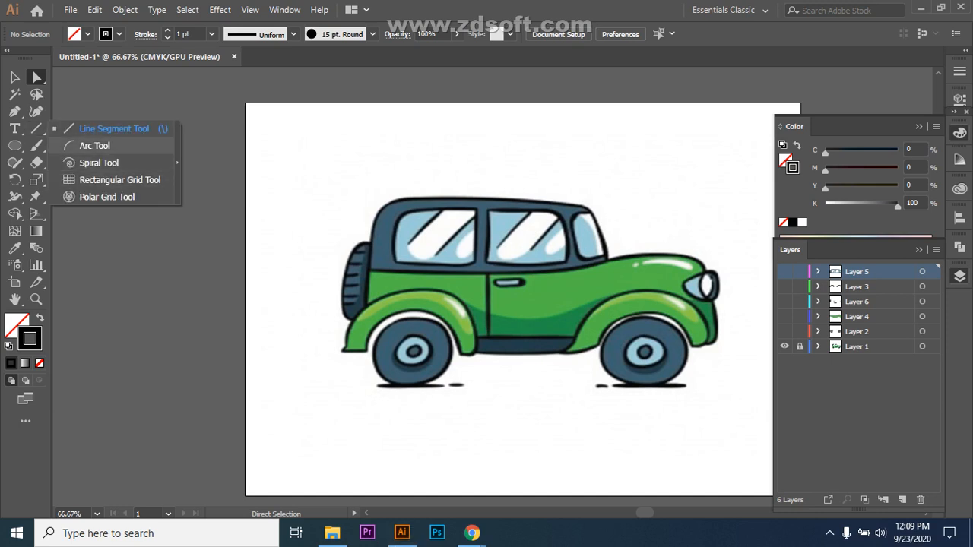
click(95, 146)
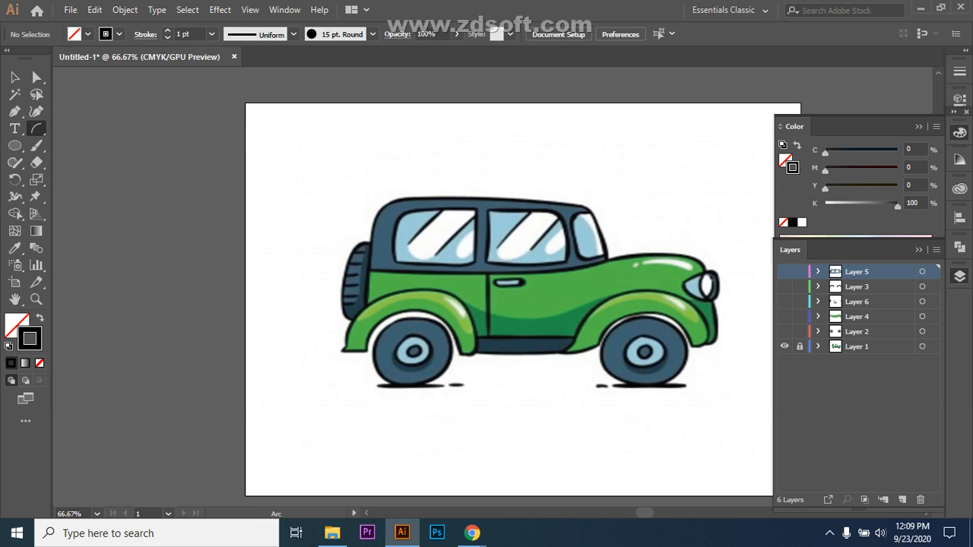
Step: Show Layers 5, 3, 6, 4 and 2 again and hide the reference car on Layer 1
click(785, 272)
click(785, 287)
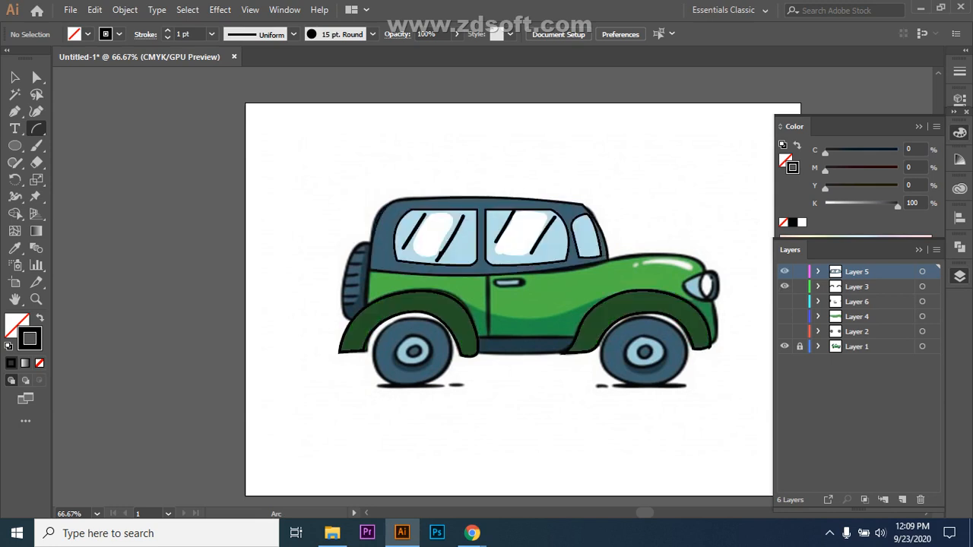
click(785, 302)
click(784, 316)
click(784, 332)
click(785, 347)
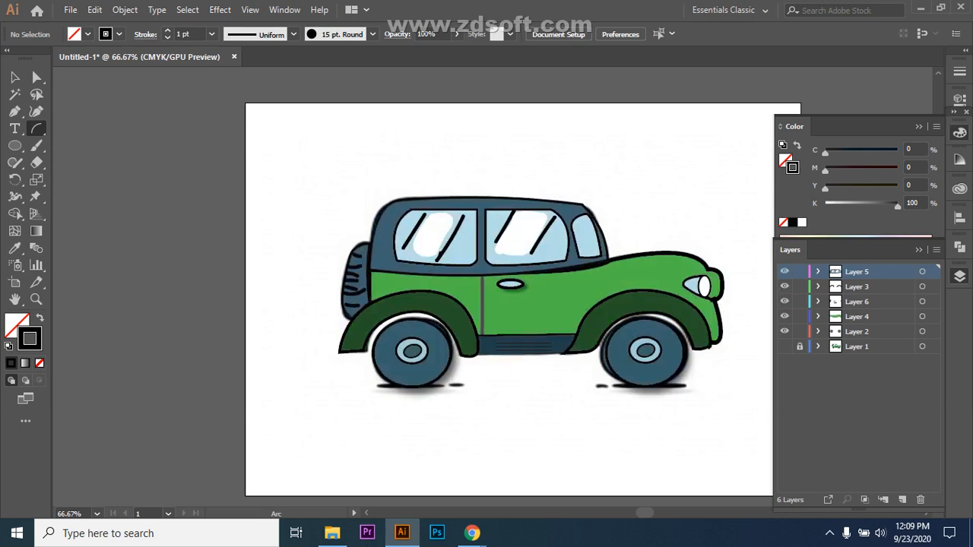
click(850, 407)
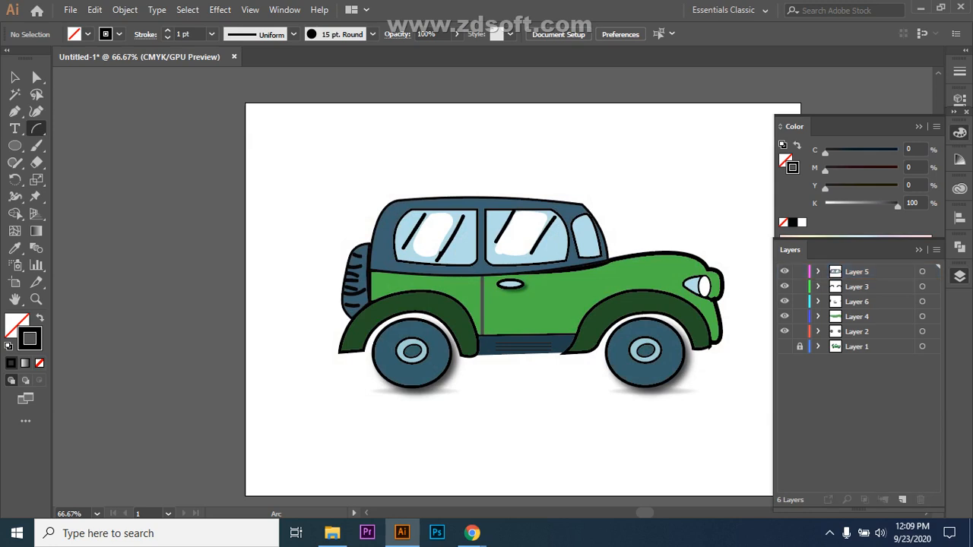
Step: Unlock Layer 1 with the reference car and delete it
click(800, 346)
drag(874, 347, 921, 500)
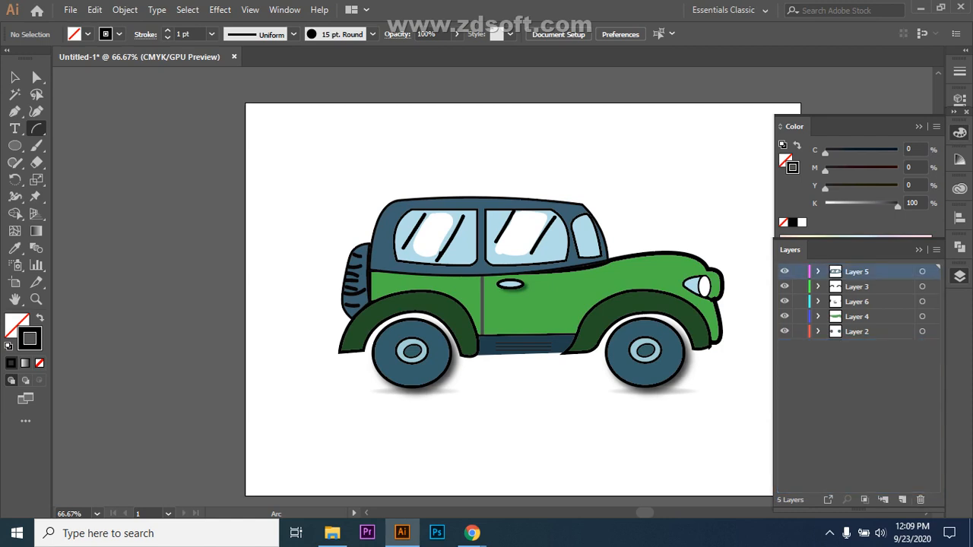
Step: Nest Layer 5 inside Layer 3, and nest Layers 4 and 2 inside Layer 6
drag(874, 273, 874, 288)
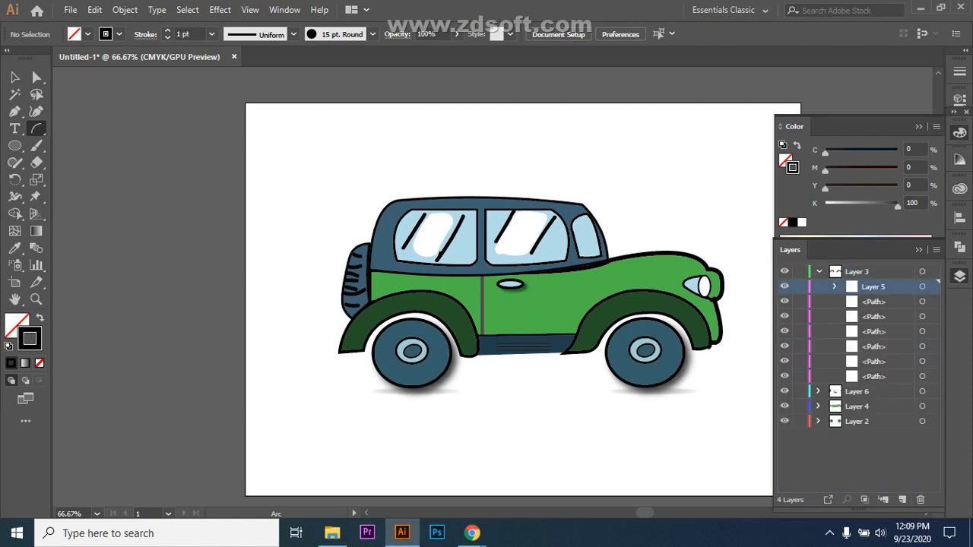
click(819, 272)
drag(875, 317, 874, 287)
click(819, 302)
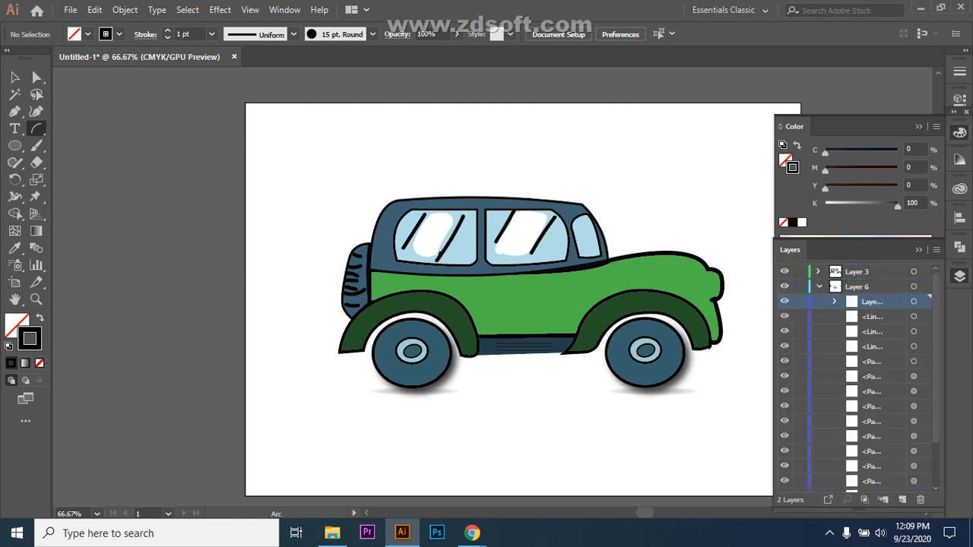
click(818, 286)
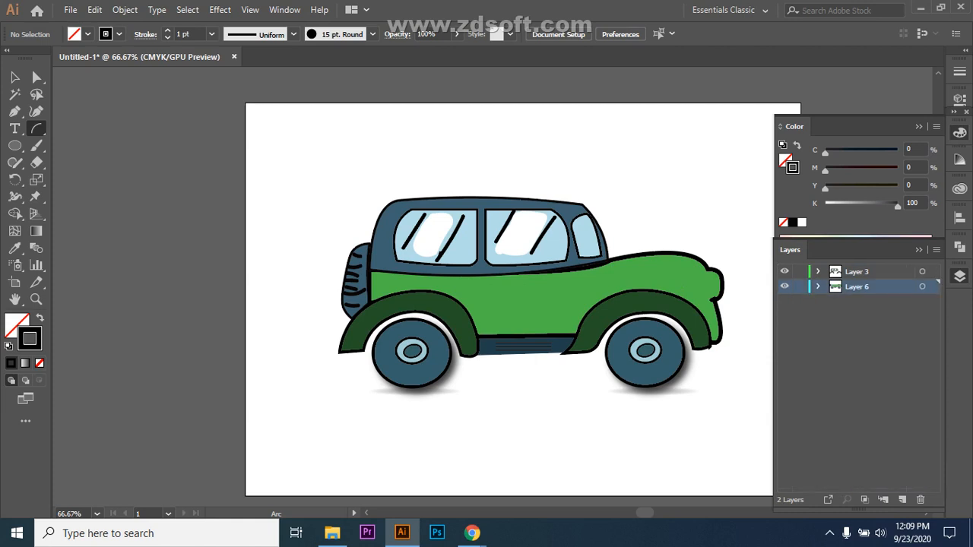
Step: Nest Layer 3 inside Layer 6 to gather all the artwork under one layer
click(819, 272)
click(819, 271)
drag(875, 271, 874, 287)
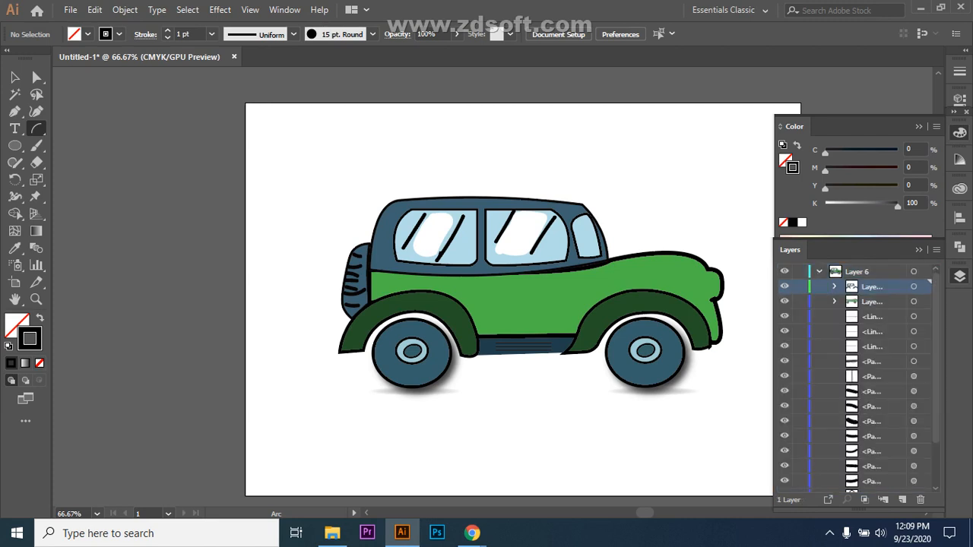
click(819, 271)
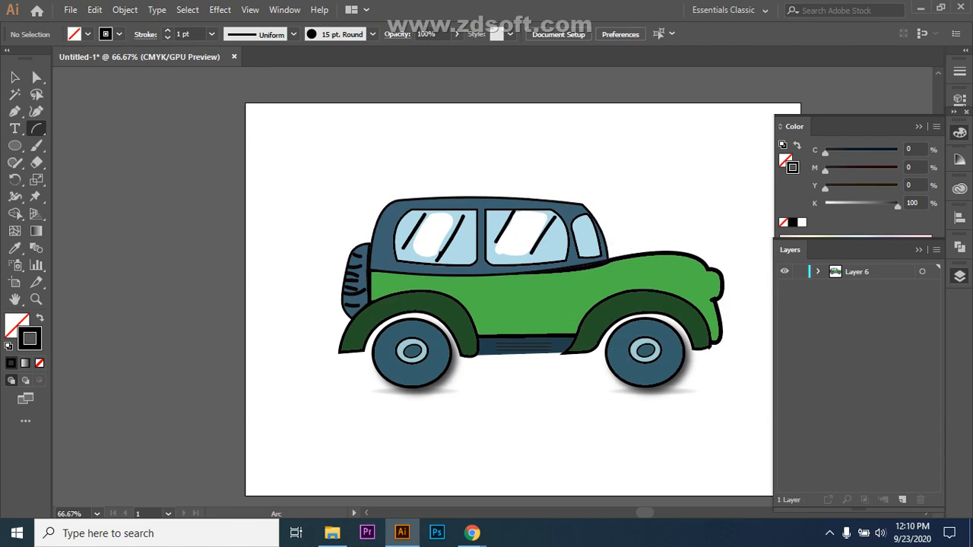
Step: Undo the last layer move, nest Layer 3 inside Layer 6 again, and collapse Layer 6
key(ctrl+z)
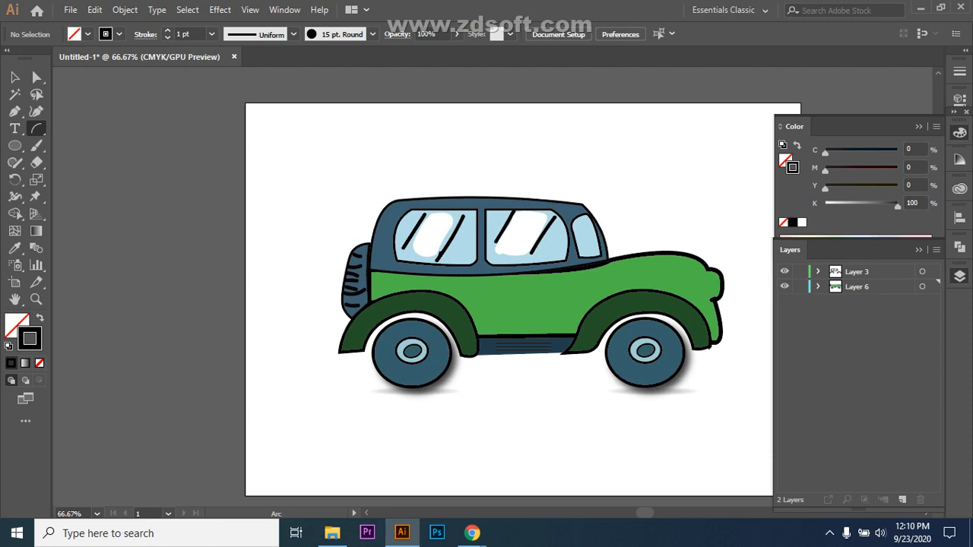
click(858, 272)
drag(857, 271, 857, 287)
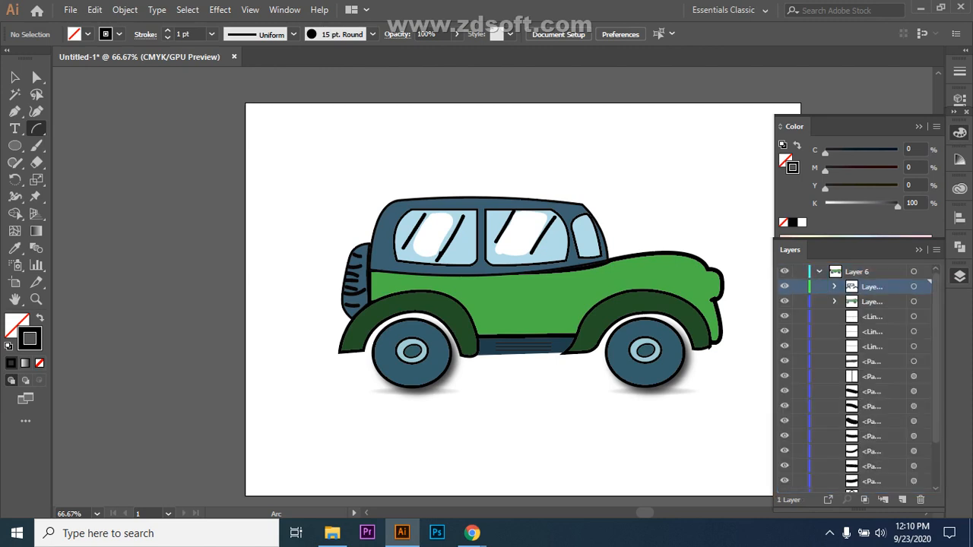
click(819, 272)
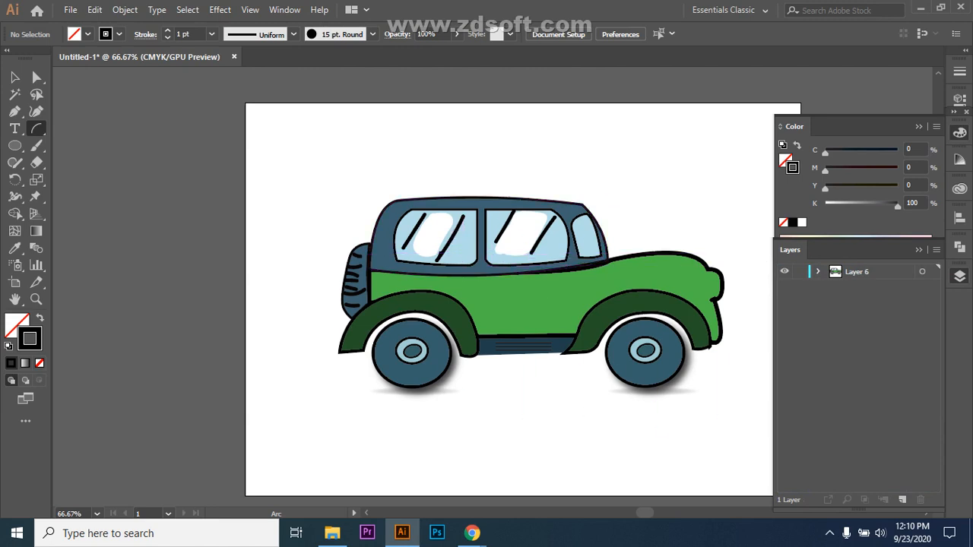
Step: Select the window glare and the green car body in turn to check how the nested artwork is organised, and clear the selection
key(v)
click(435, 236)
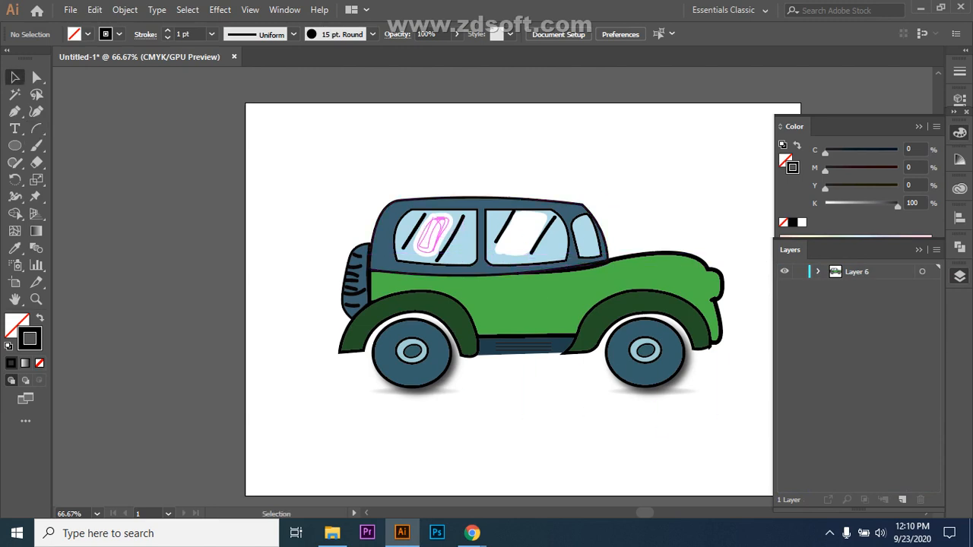
key(ctrl+shift+a)
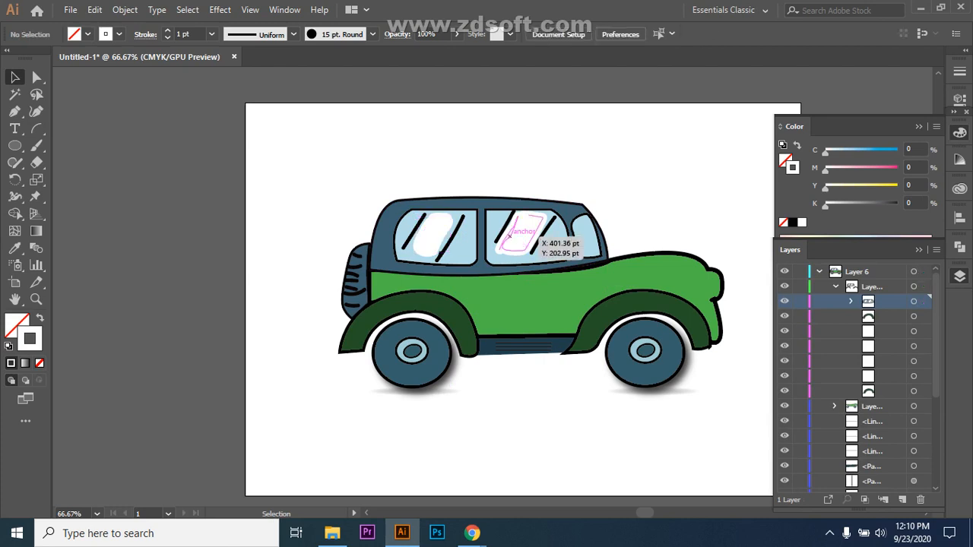
click(608, 295)
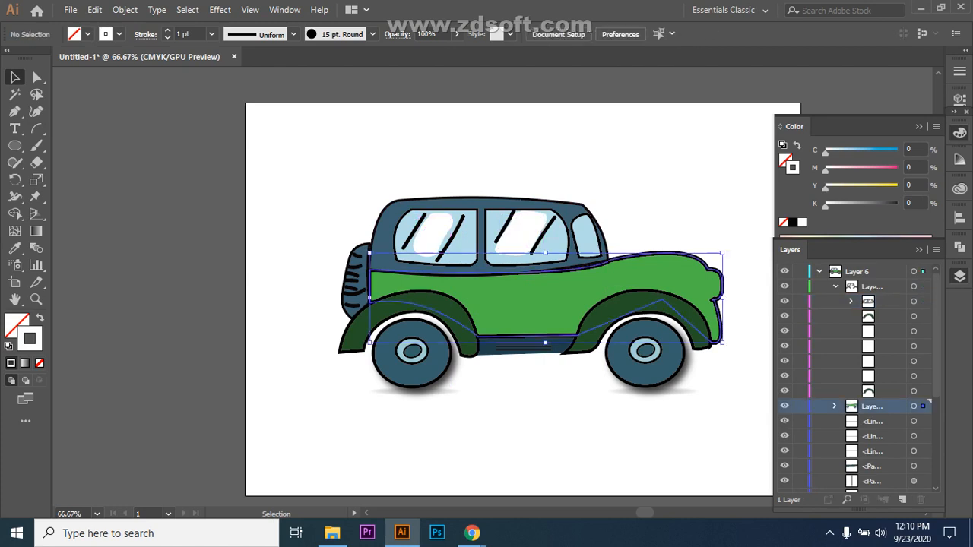
click(602, 300)
click(559, 271)
key(ctrl+shift+a)
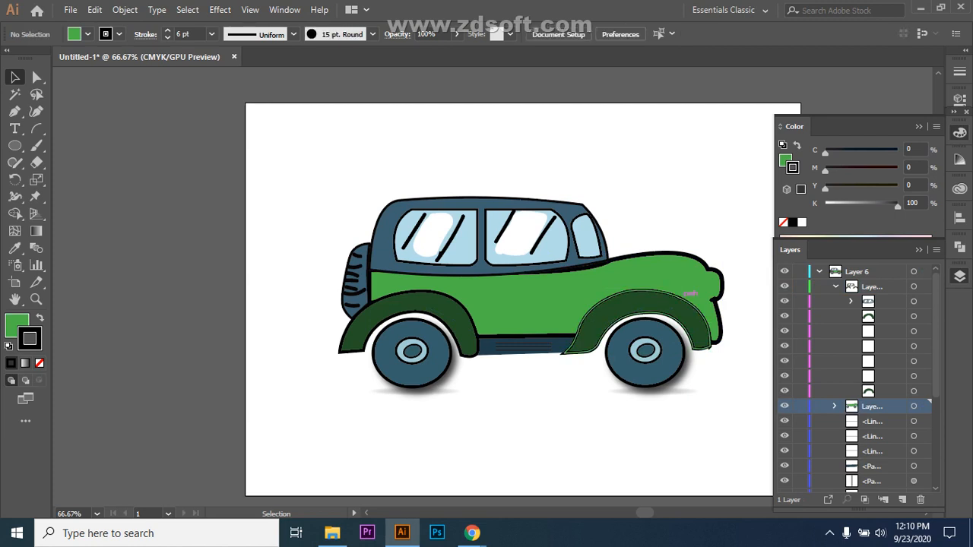
click(600, 288)
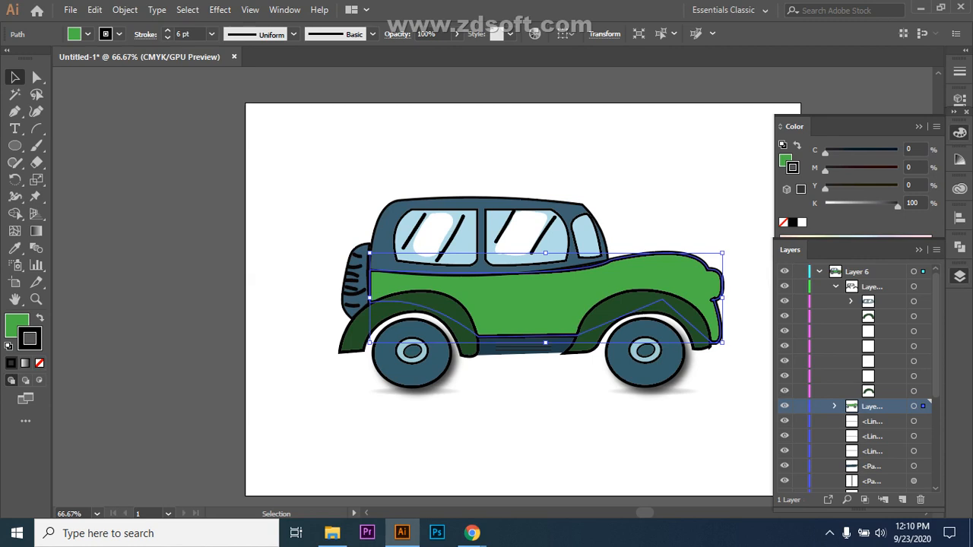
click(707, 175)
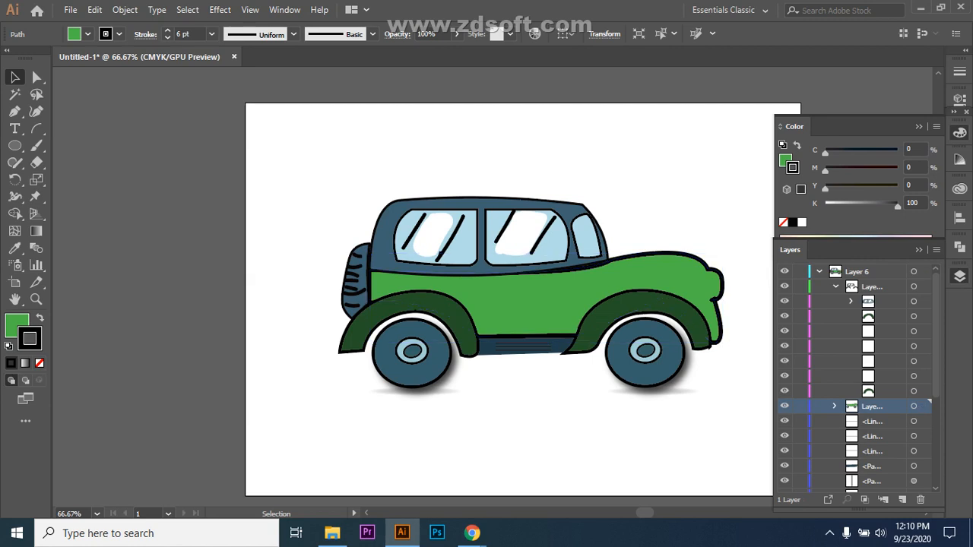
Step: Collapse the Color and Layers panels to view the whole car on the artboard, with nothing selected
click(919, 127)
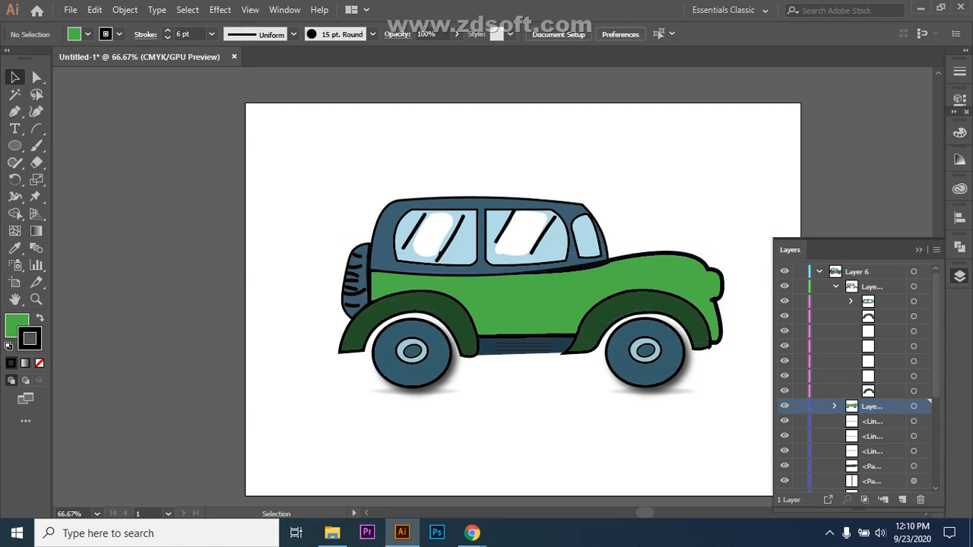
click(919, 250)
click(536, 305)
click(730, 190)
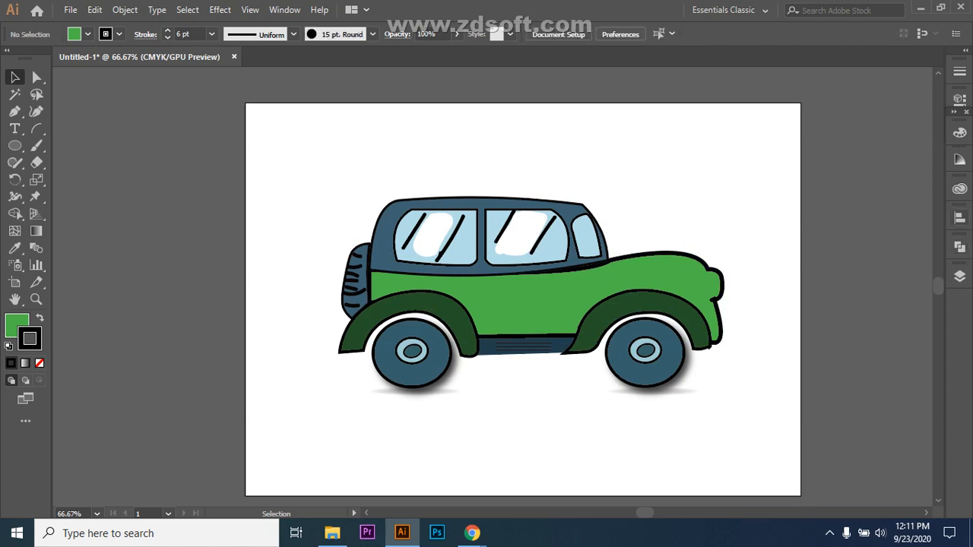
Step: Undo the layer nesting and the Layer 1 deletion, and collapse the contents of Layers 3 and 6 in the layer list
click(960, 276)
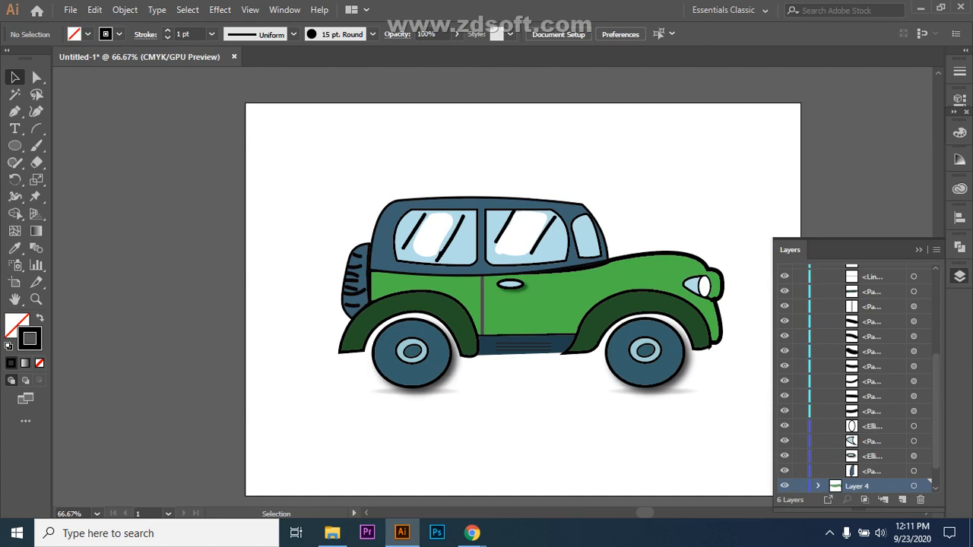
scroll(851, 377, up, 5)
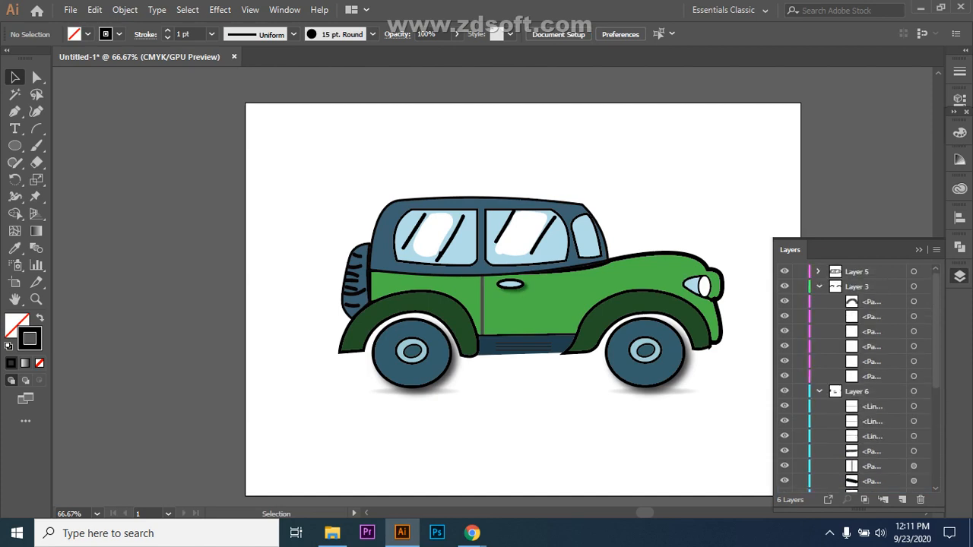
click(819, 287)
click(819, 286)
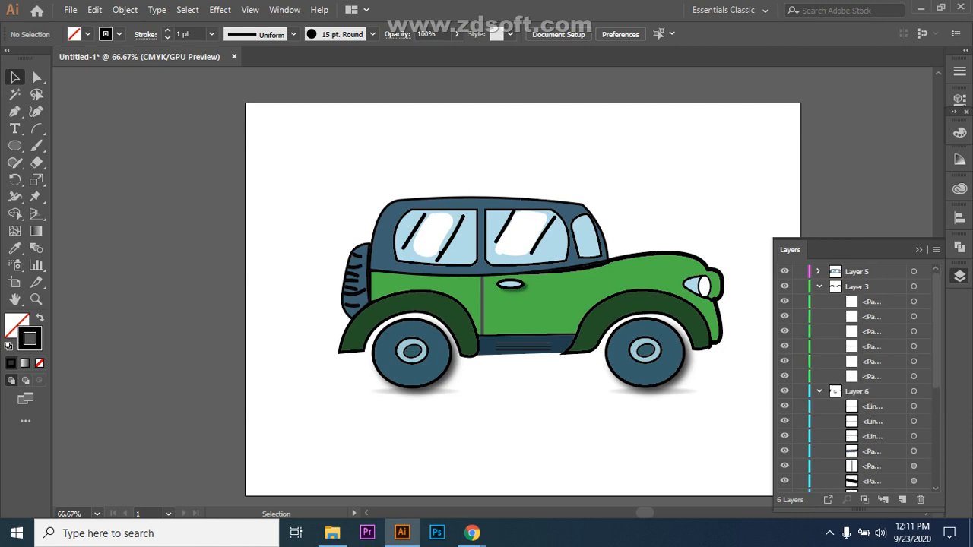
click(819, 287)
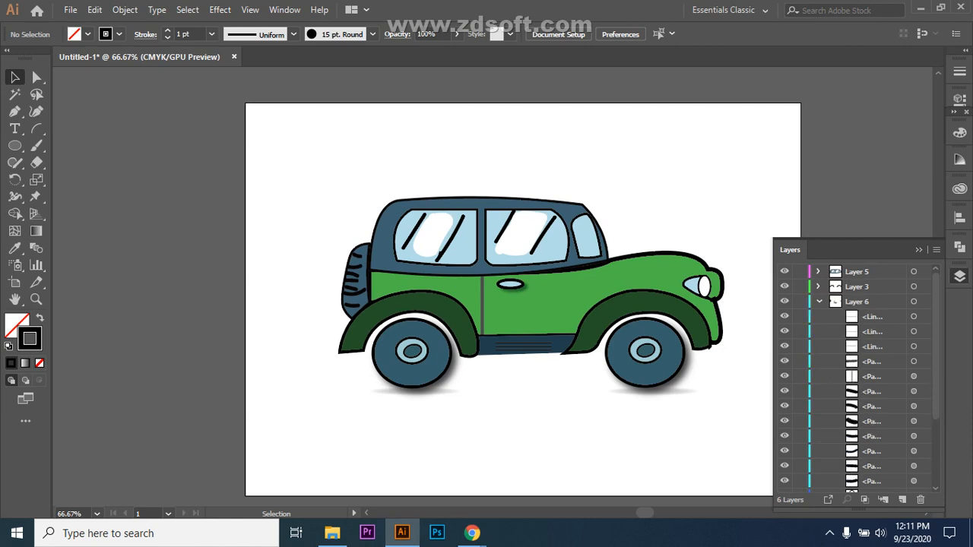
click(819, 301)
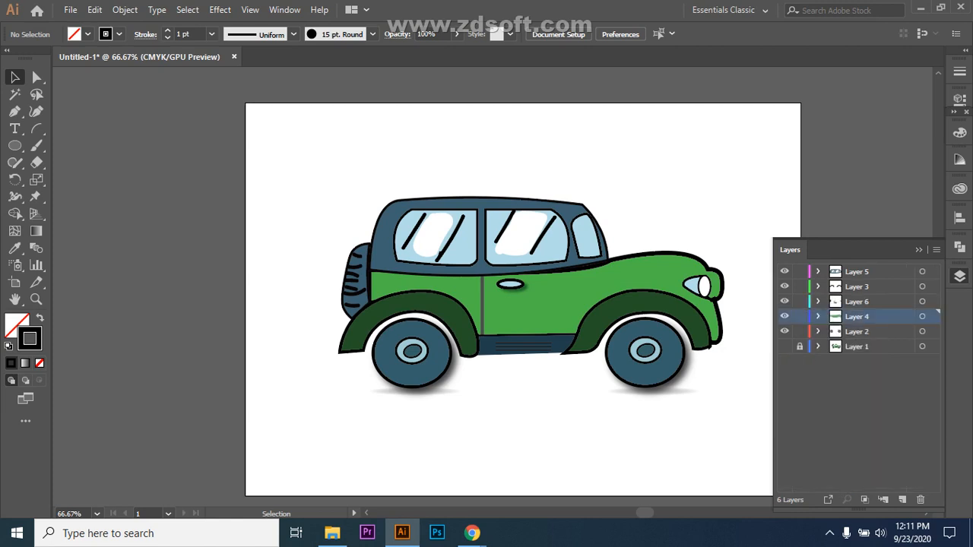
Step: Delete Layer 1, which holds the reference car, keeping the five artwork layers separate
click(857, 407)
drag(867, 347, 921, 500)
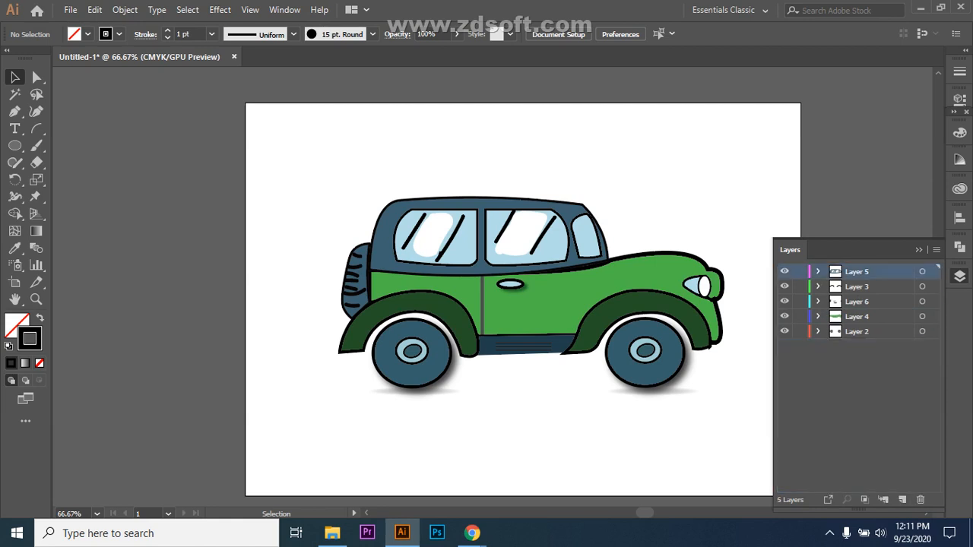
Step: Lock the five artwork layers, Layers 5, 3, 6, 4 and 2, and collapse the Layers panel
click(800, 271)
click(800, 287)
click(799, 302)
click(800, 316)
click(800, 332)
click(919, 250)
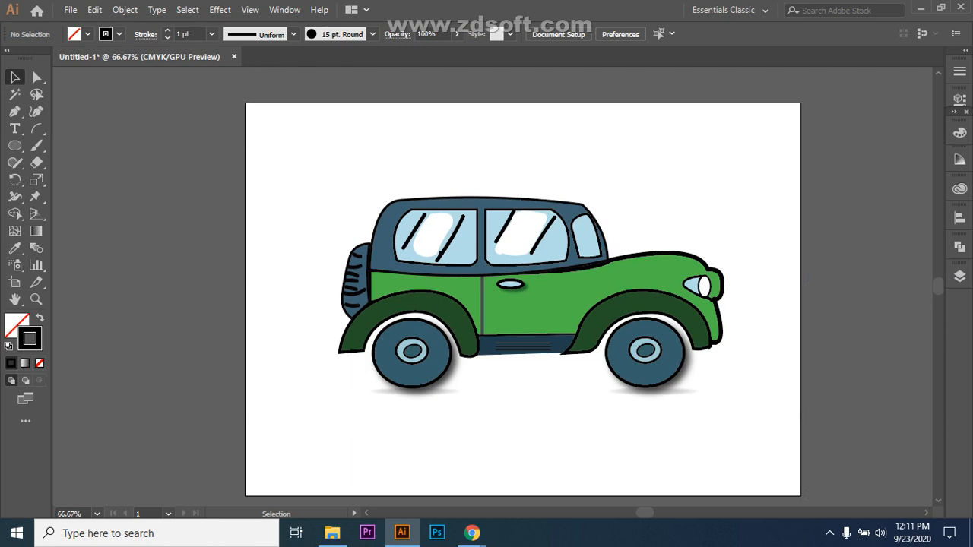
Step: Create a new layer for the background and move it below Layer 2 in the layer order
click(959, 276)
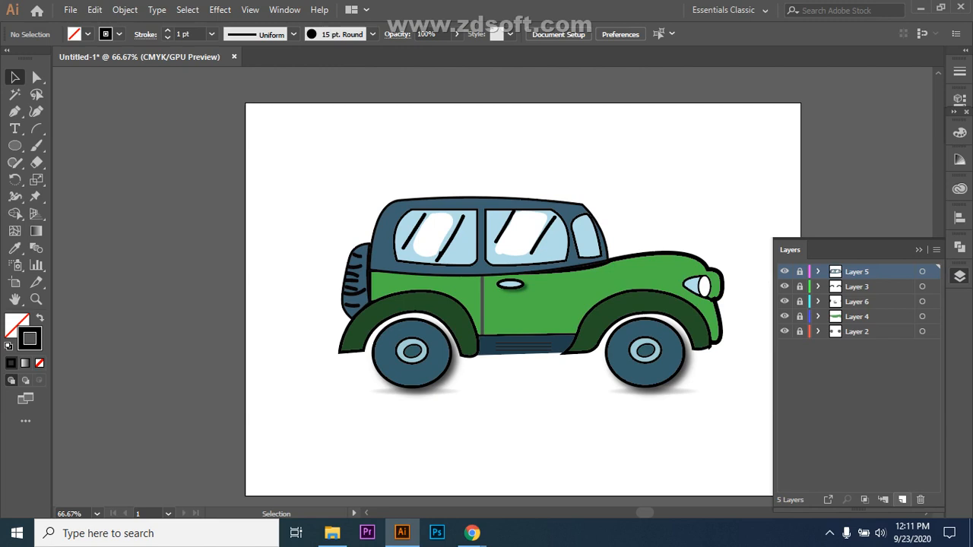
click(903, 500)
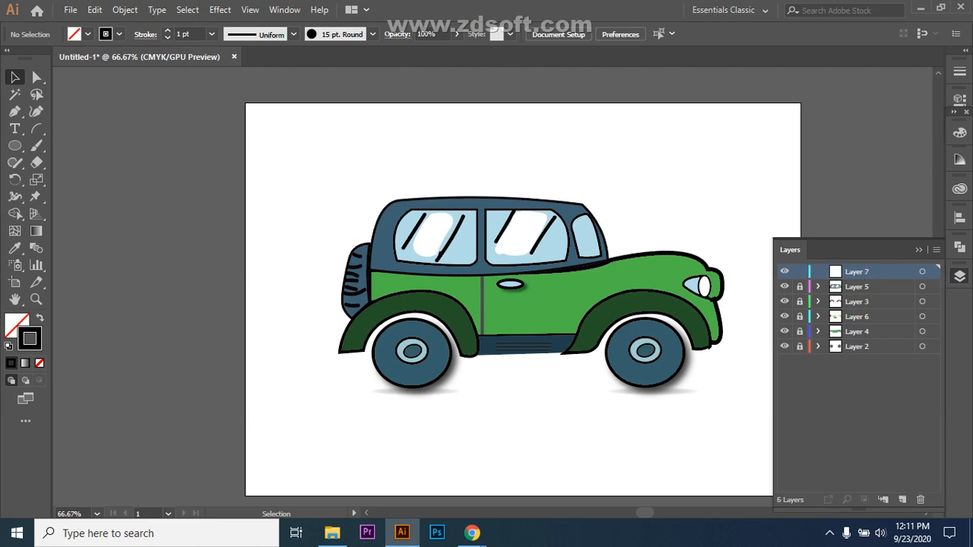
drag(858, 271, 857, 355)
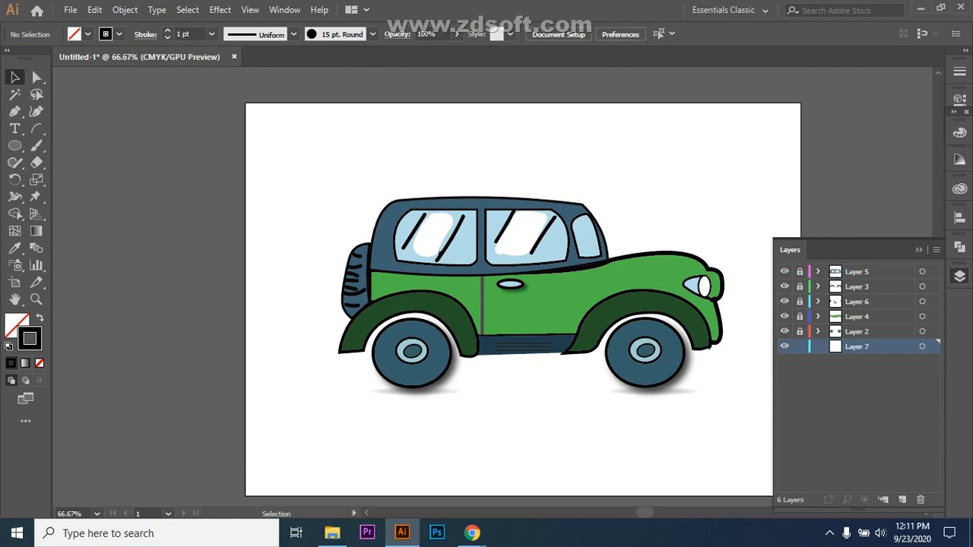
Step: Hide Layers 2, 4, 6 and 3 in turn to check what each holds, and show them all again
click(784, 331)
click(785, 317)
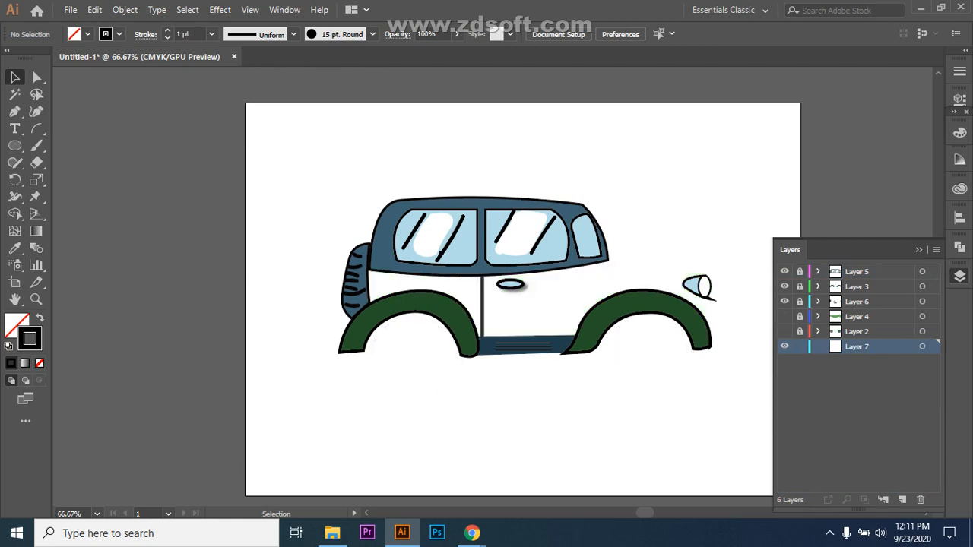
click(785, 301)
click(784, 287)
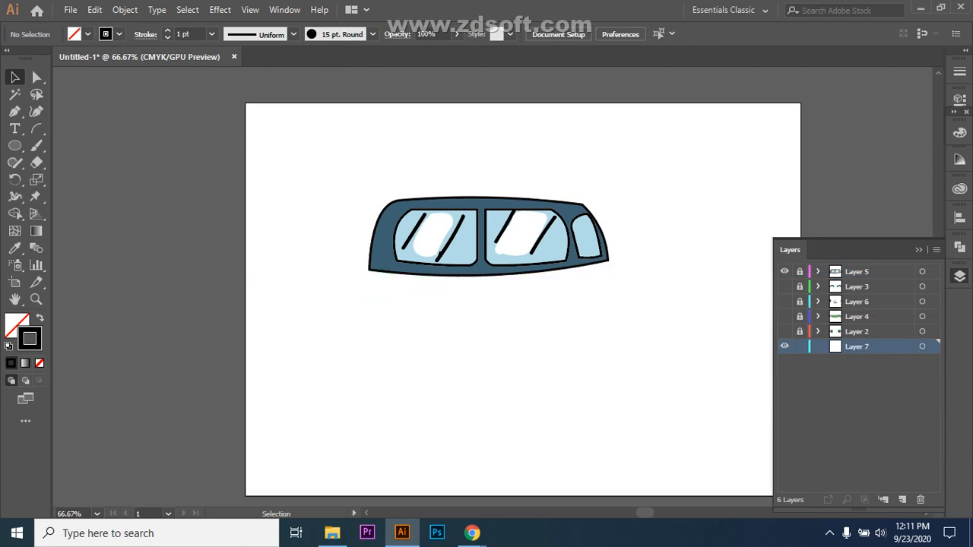
click(785, 287)
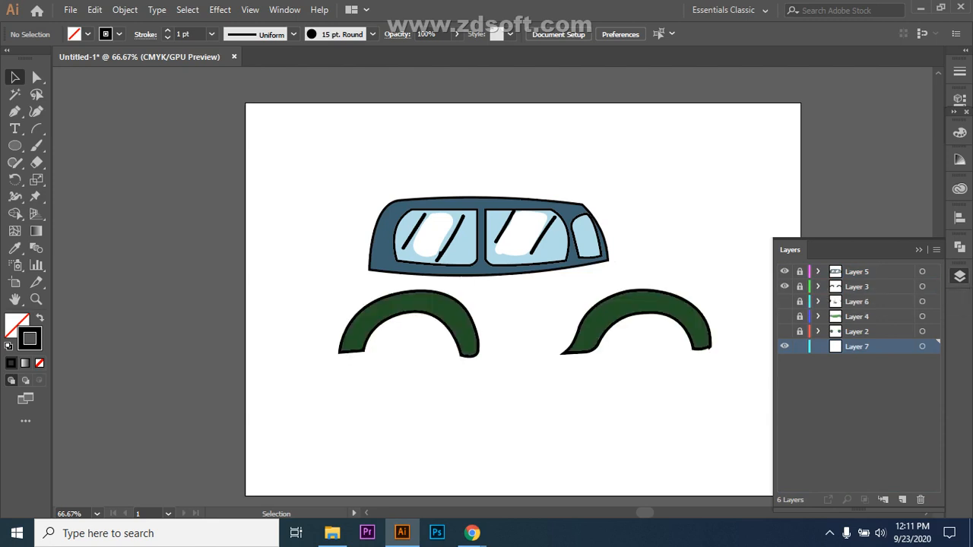
click(785, 301)
click(785, 331)
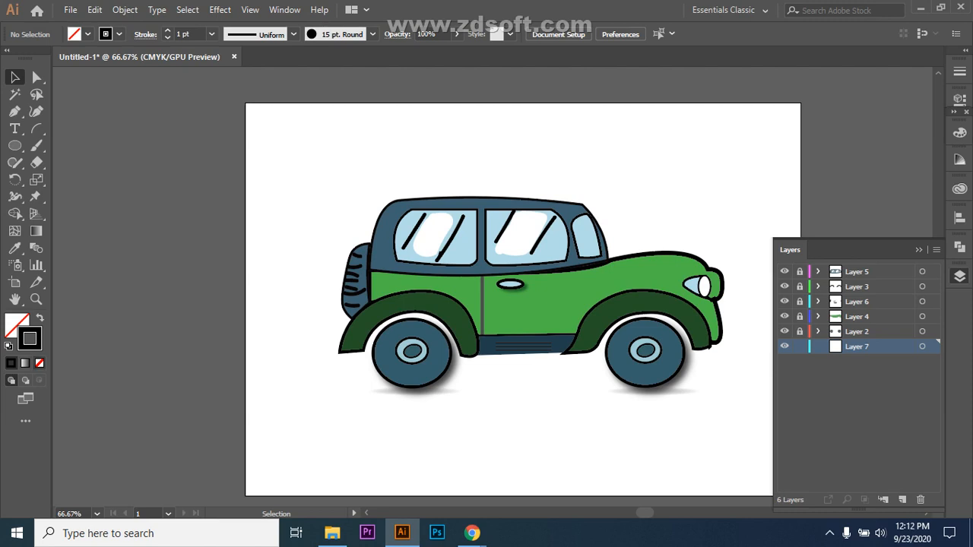
Step: Draw a rectangle with no stroke on Layer 7, covering the whole artboard
key(slash)
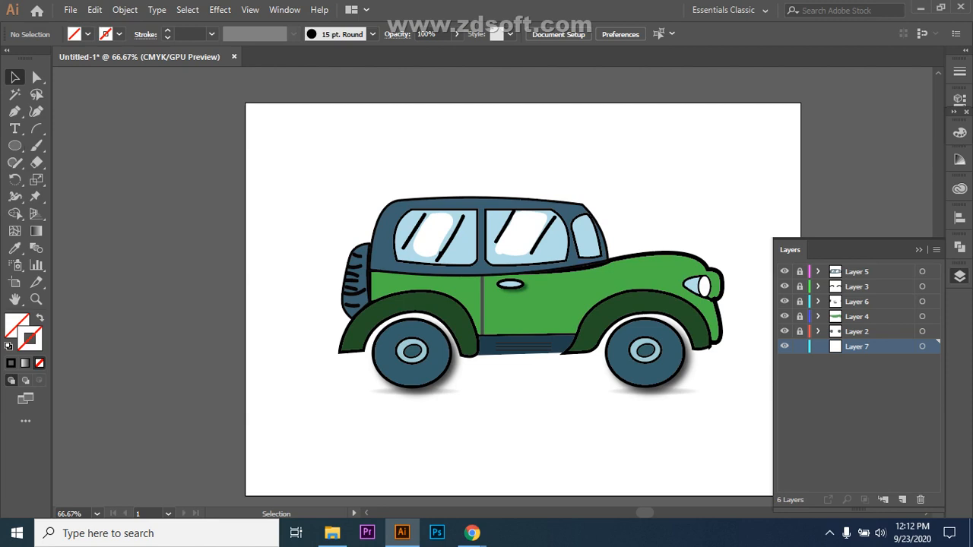
click(14, 145)
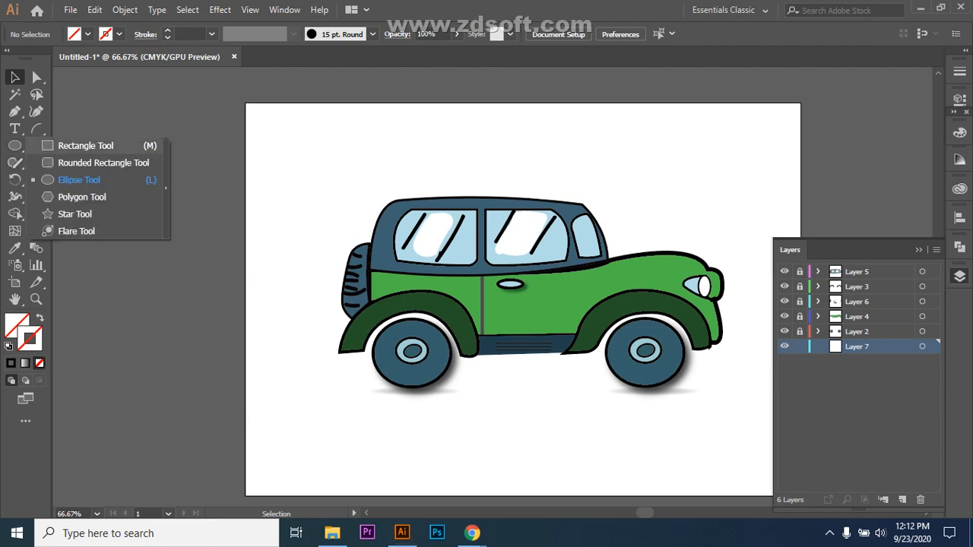
click(85, 146)
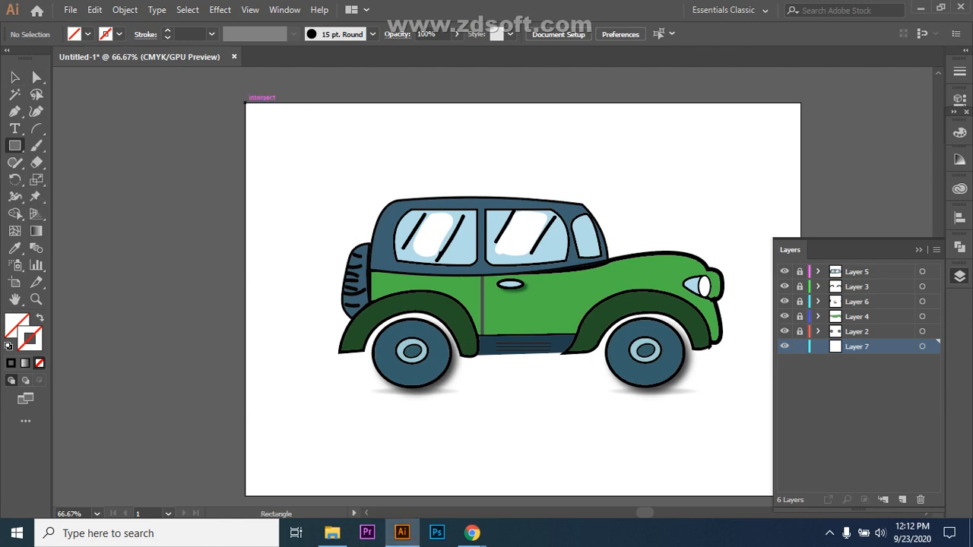
drag(246, 103, 800, 496)
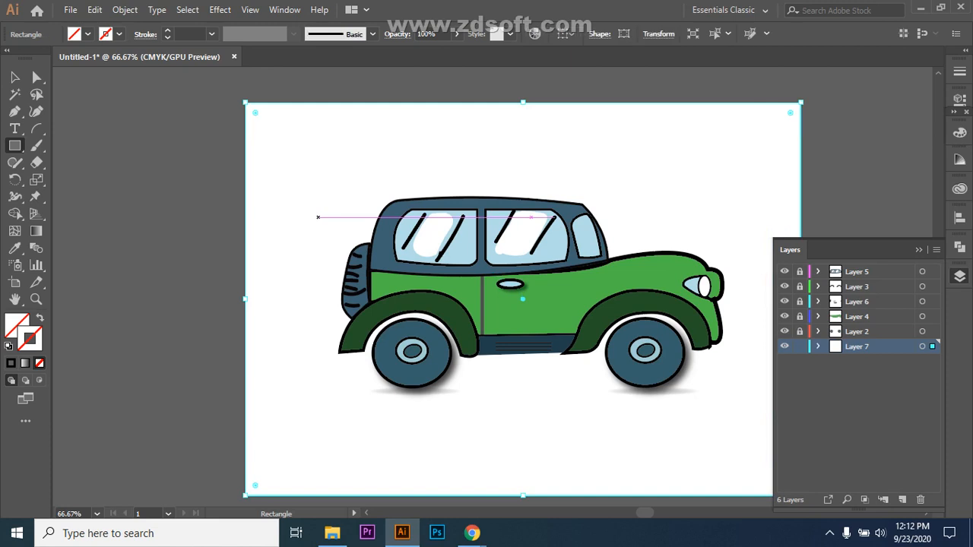
Step: Fill the background rectangle with the dark maroon colour 300613 and clear the selection
double_click(16, 326)
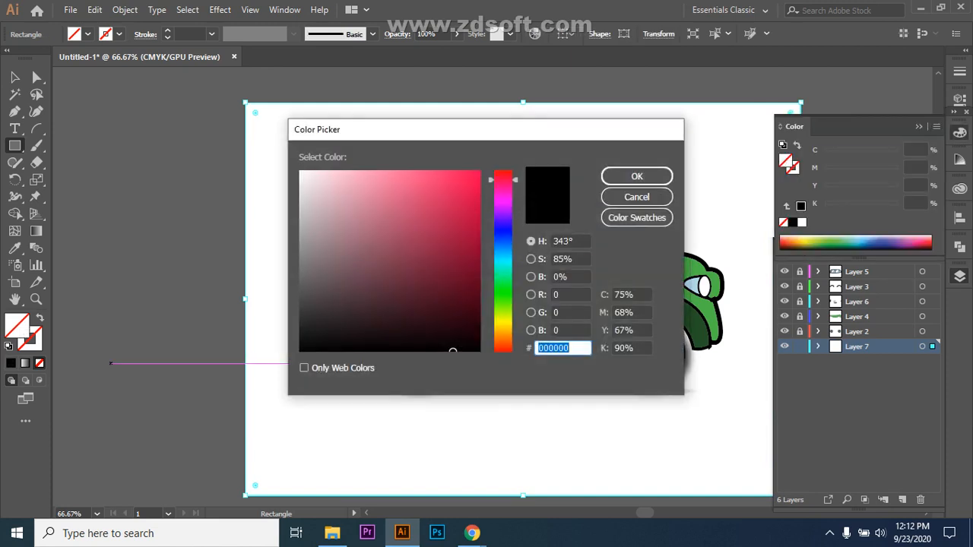
text(190209)
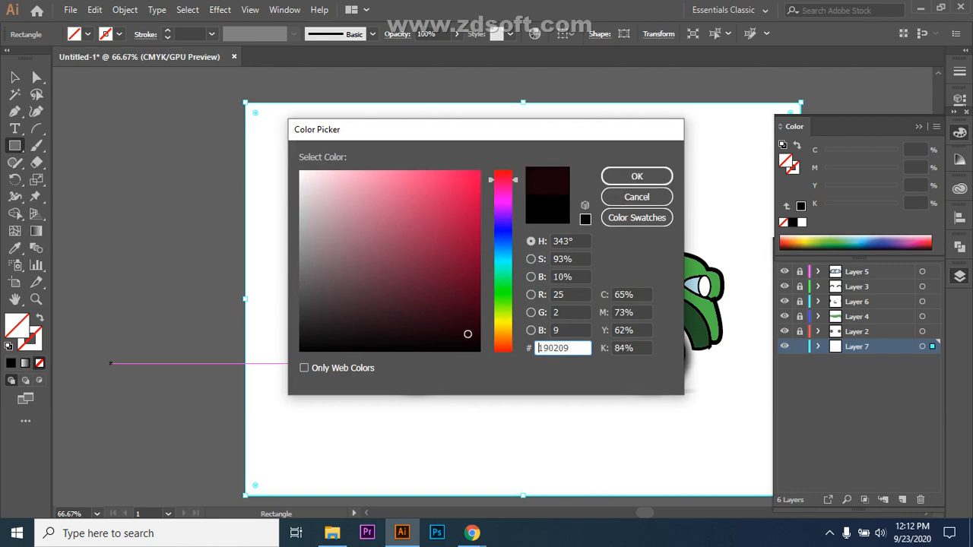
text(300613)
click(637, 177)
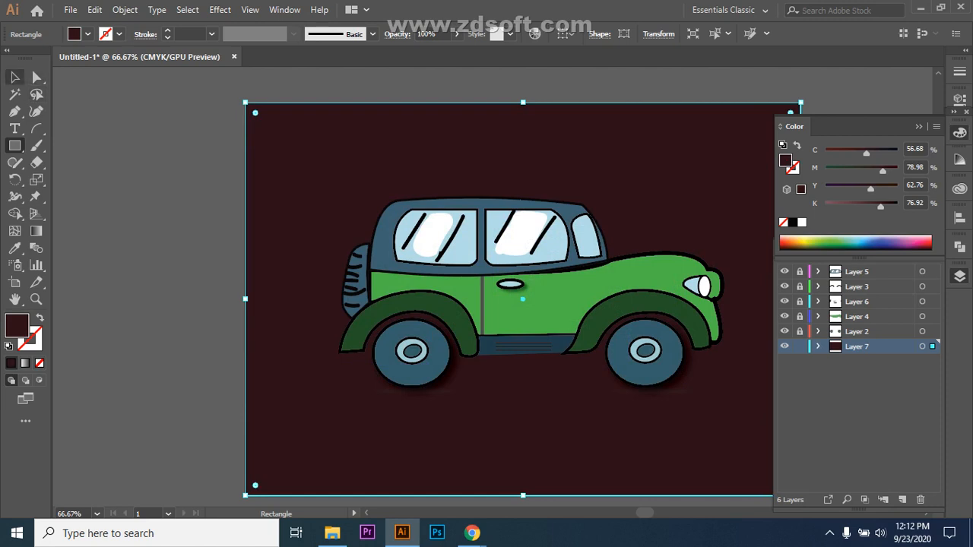
click(14, 77)
click(155, 145)
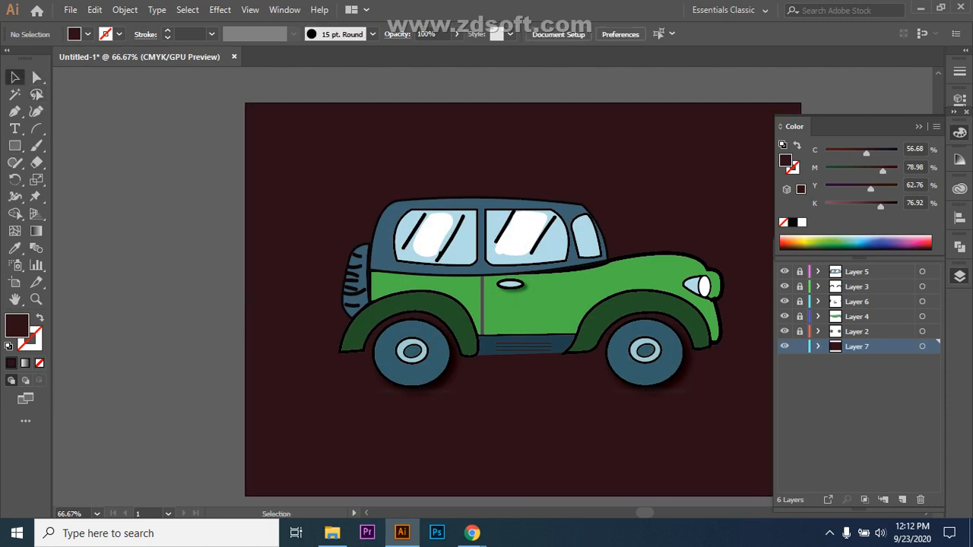
Step: Collapse the Color and Layers panels and open the Gradient panel
click(919, 127)
click(918, 250)
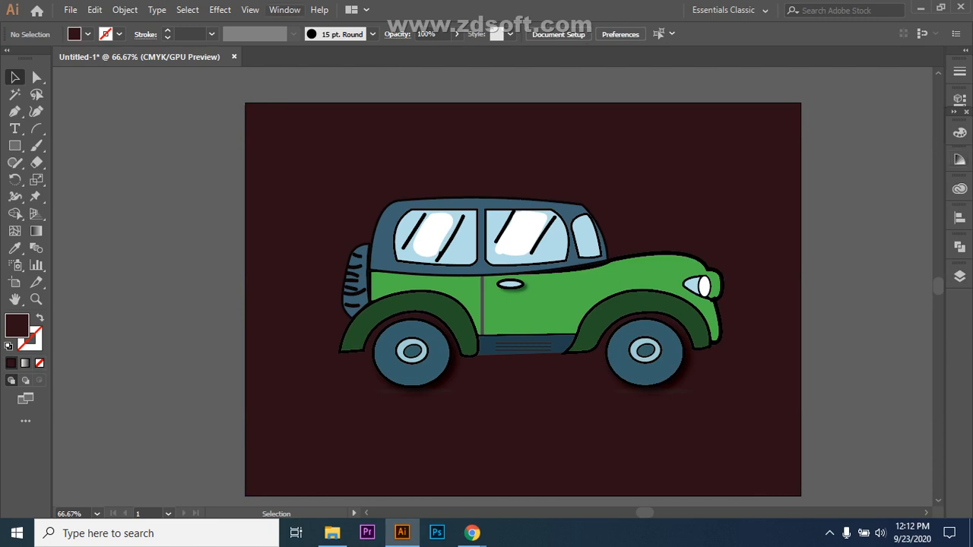
click(285, 9)
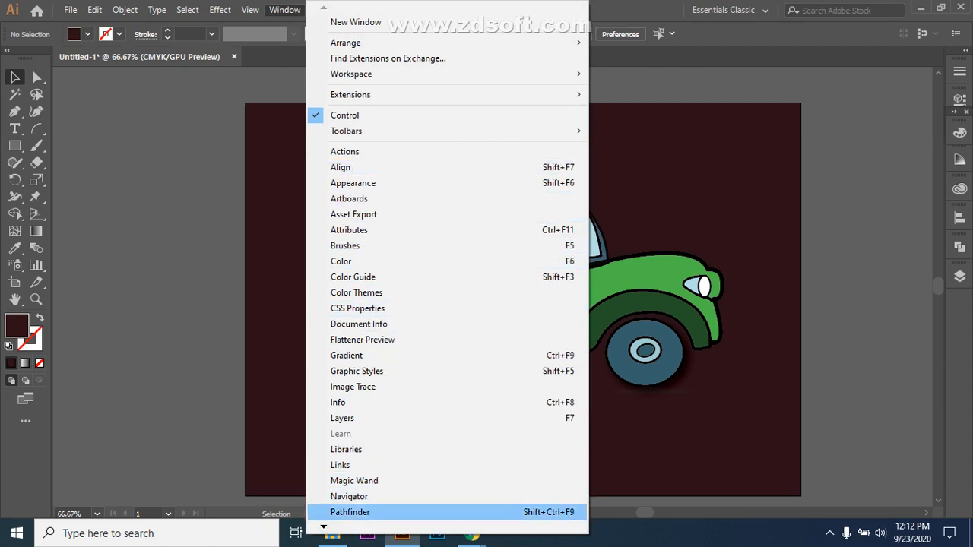
click(346, 355)
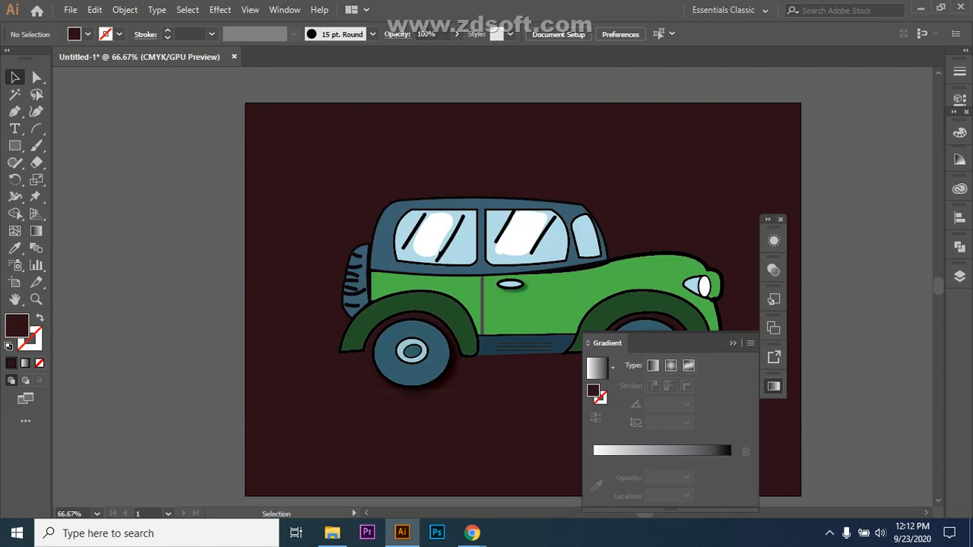
Step: Dock the Gradient panel and the floating panel icons grouped with it, except Transparency, beneath the Layers panel icon
drag(774, 241, 959, 313)
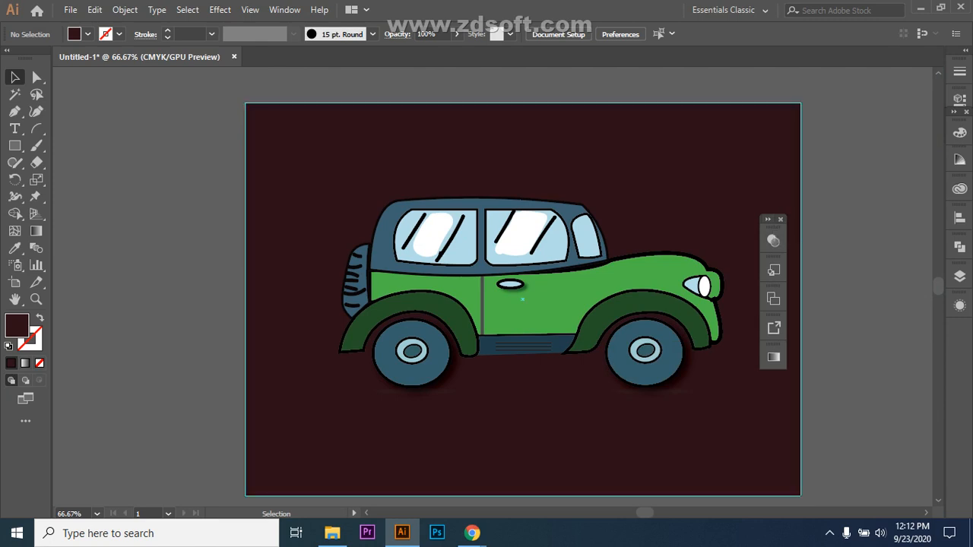
drag(774, 357, 960, 335)
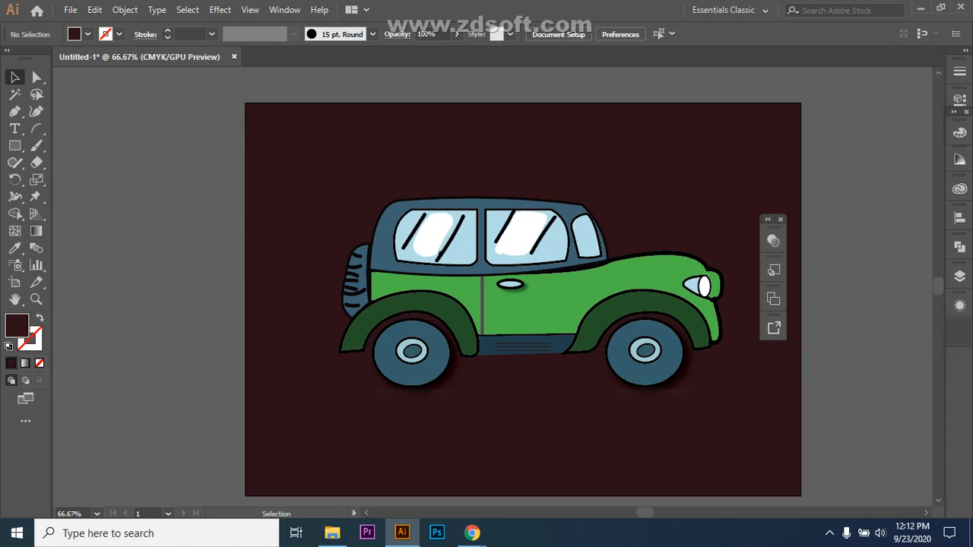
drag(774, 299, 960, 364)
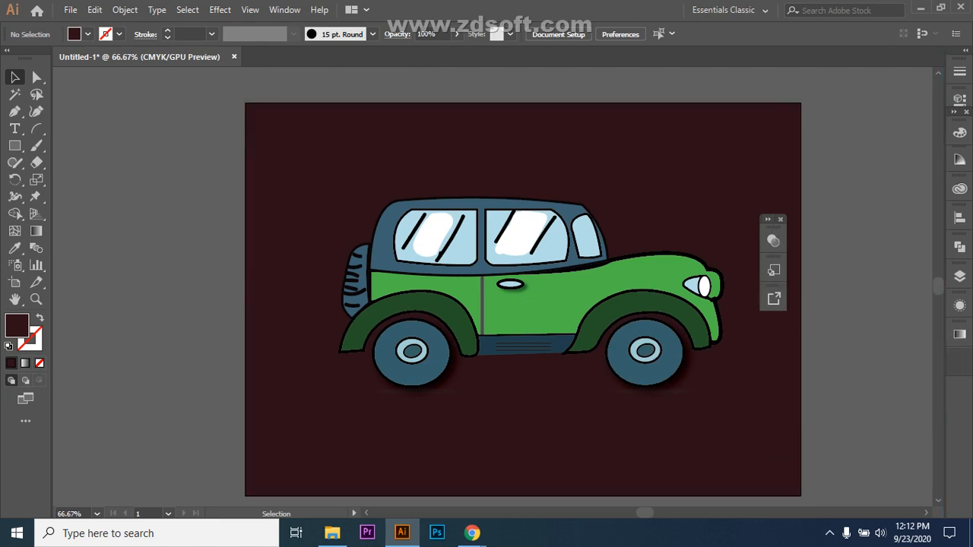
drag(775, 299, 960, 392)
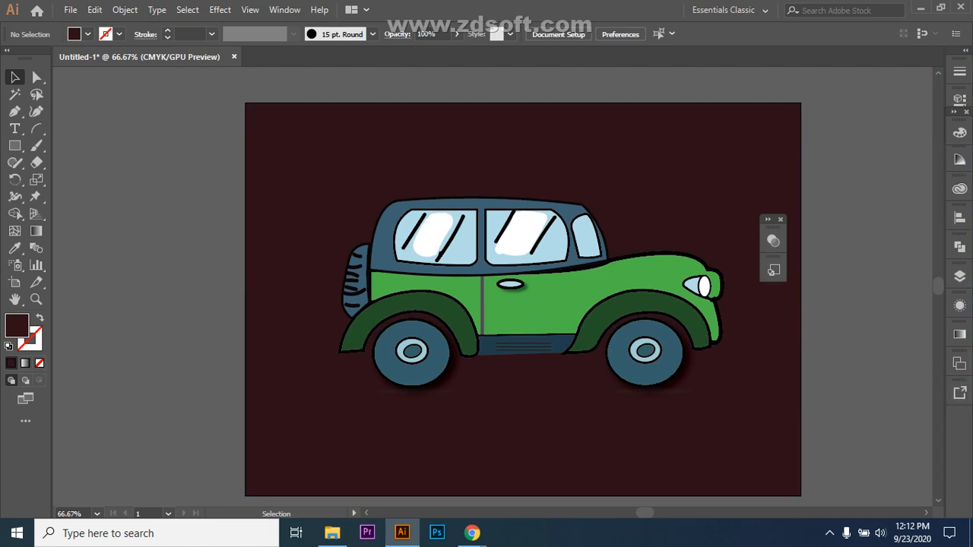
drag(774, 270, 960, 423)
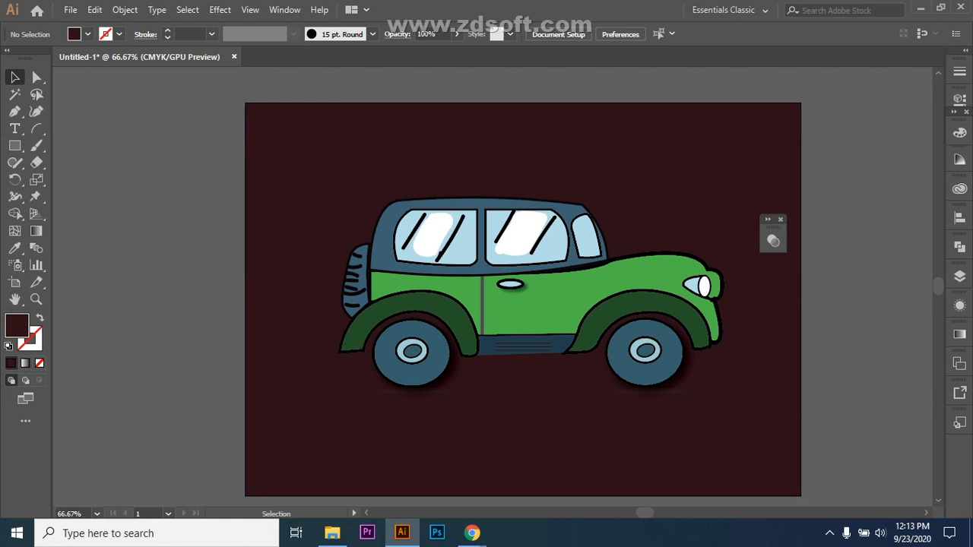
Step: Dock the remaining Transparency panel at the end of the same column of panel icons
click(773, 241)
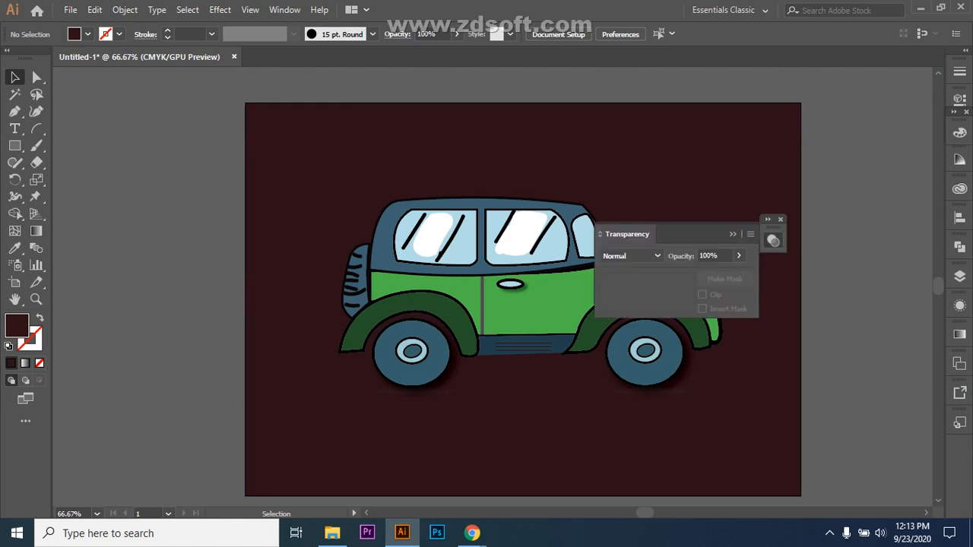
drag(774, 226, 960, 449)
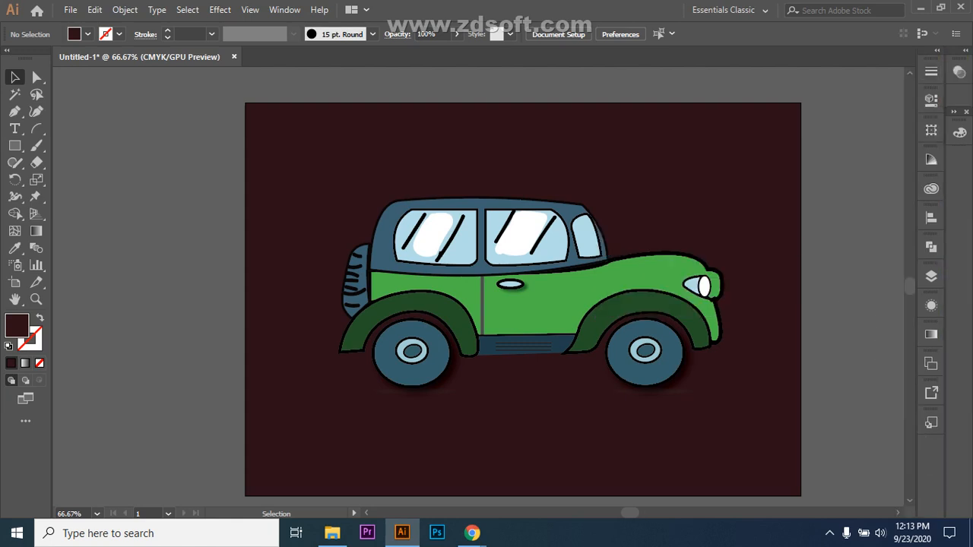
click(937, 50)
click(937, 50)
drag(959, 72, 959, 446)
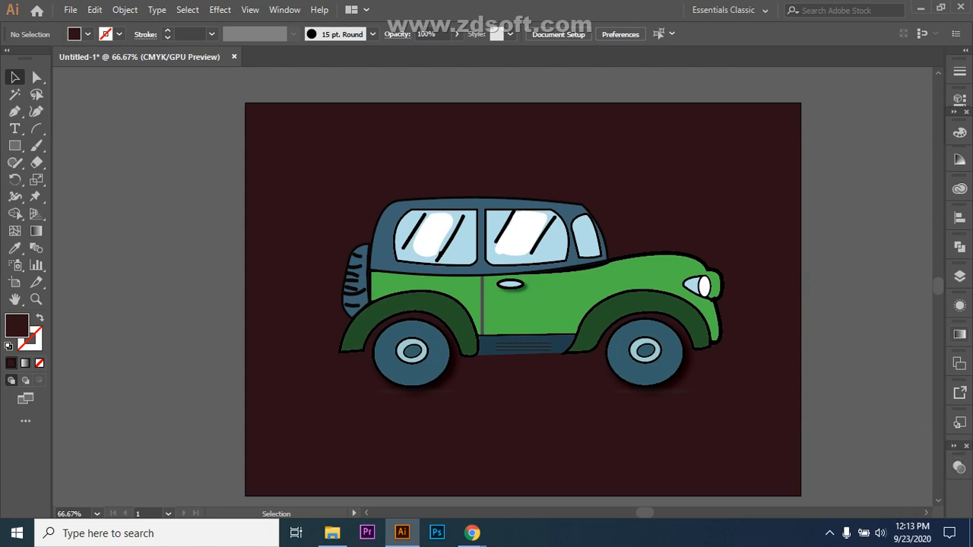
Step: Choose the Orange, Yellow gradient preset as the fill with nothing selected, dismissing the Freeform Gradient tour
click(959, 335)
click(783, 354)
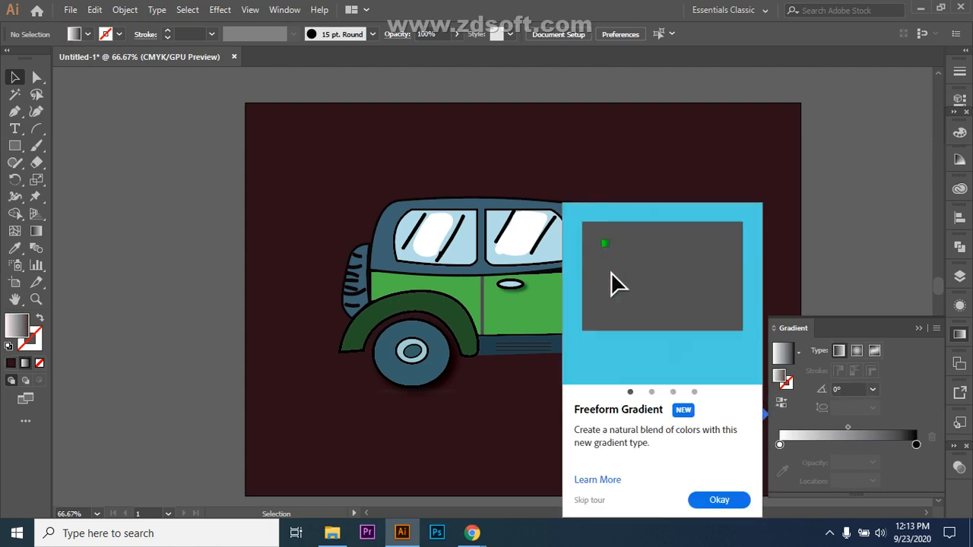
click(720, 500)
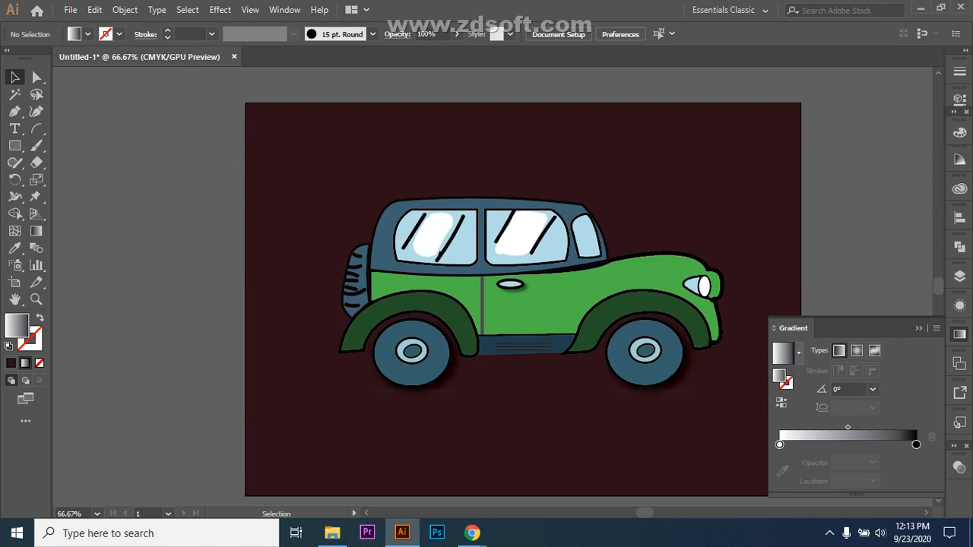
click(799, 352)
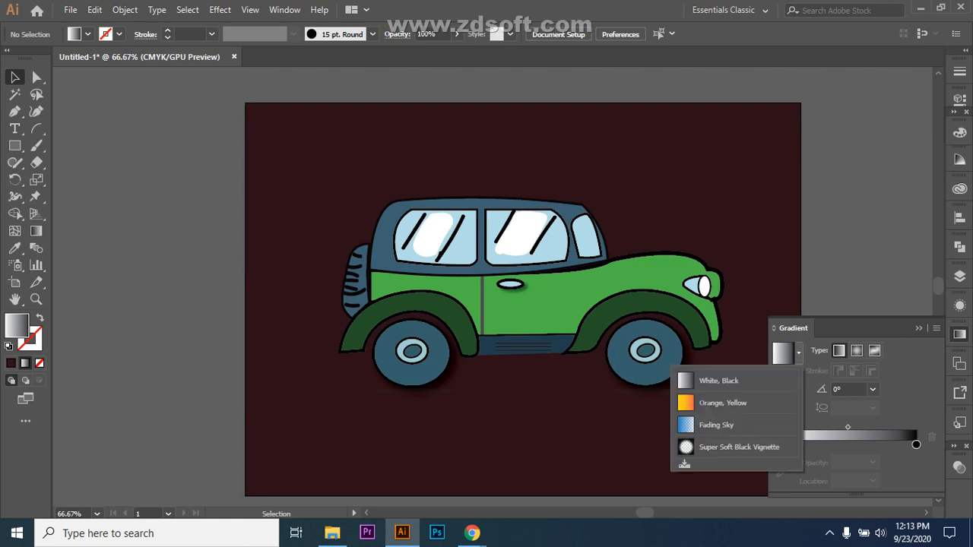
click(722, 403)
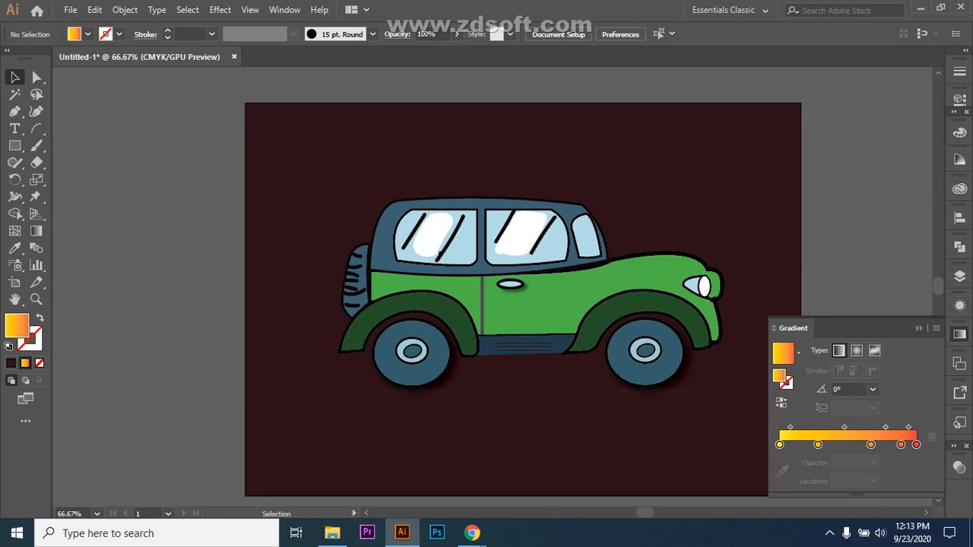
Step: Select the background rectangle on Layer 7 and apply the Orange, Yellow linear gradient to it
click(960, 276)
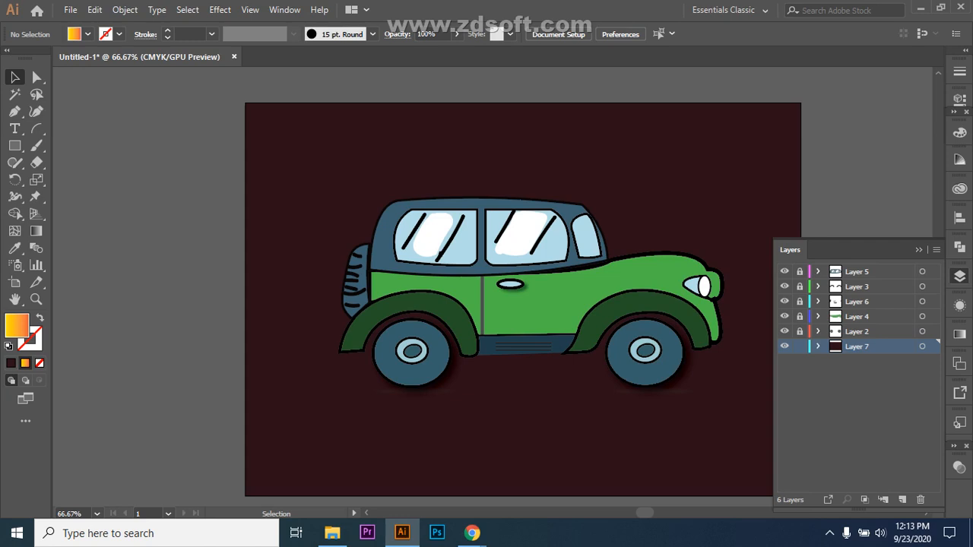
click(440, 251)
click(960, 334)
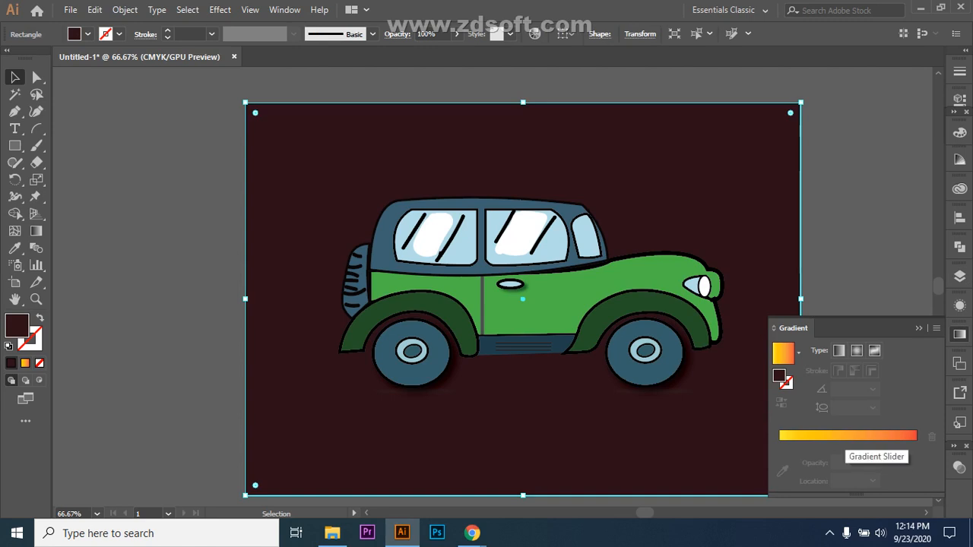
click(844, 435)
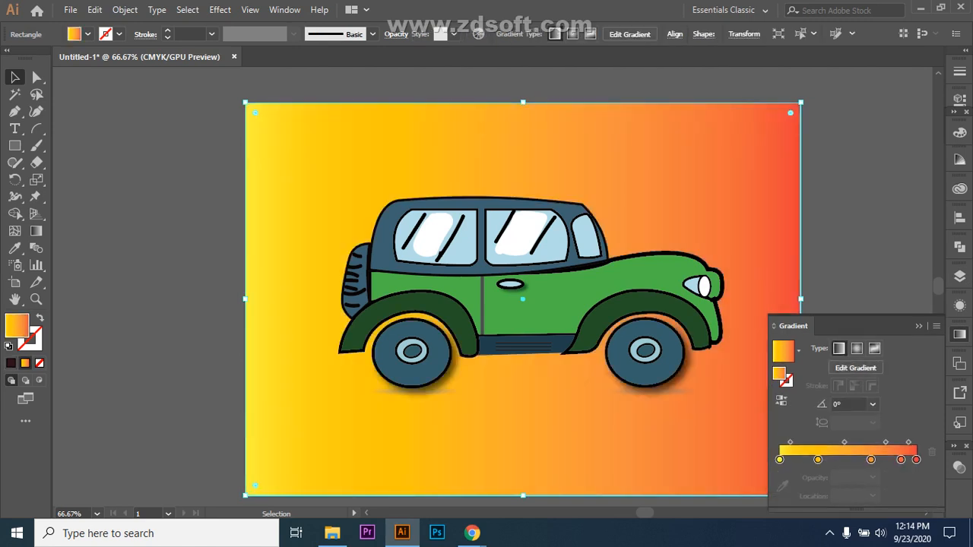
Step: Apply the Fading Sky gradient preset to the background rectangle and recolour its starting stop dark reddish brown from the CMYK spectrum
click(798, 351)
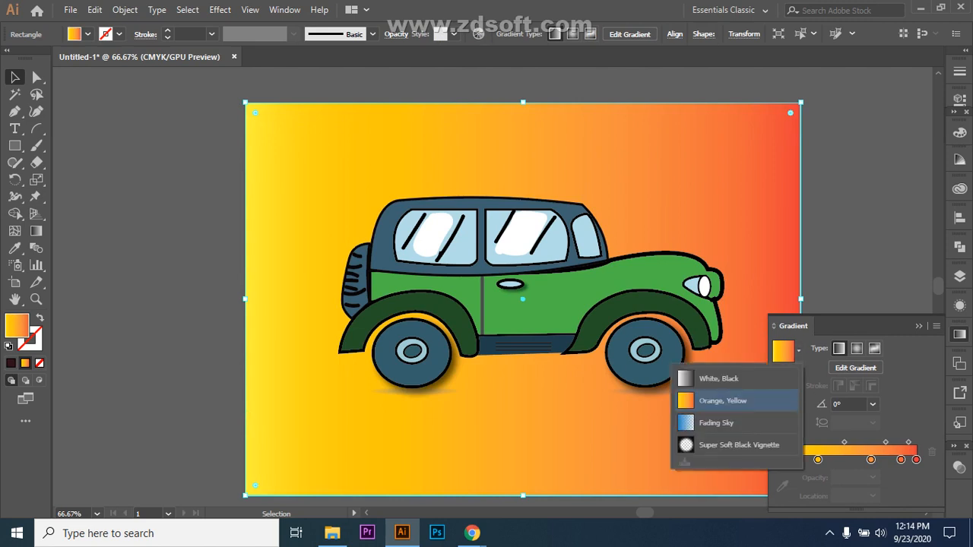
click(716, 422)
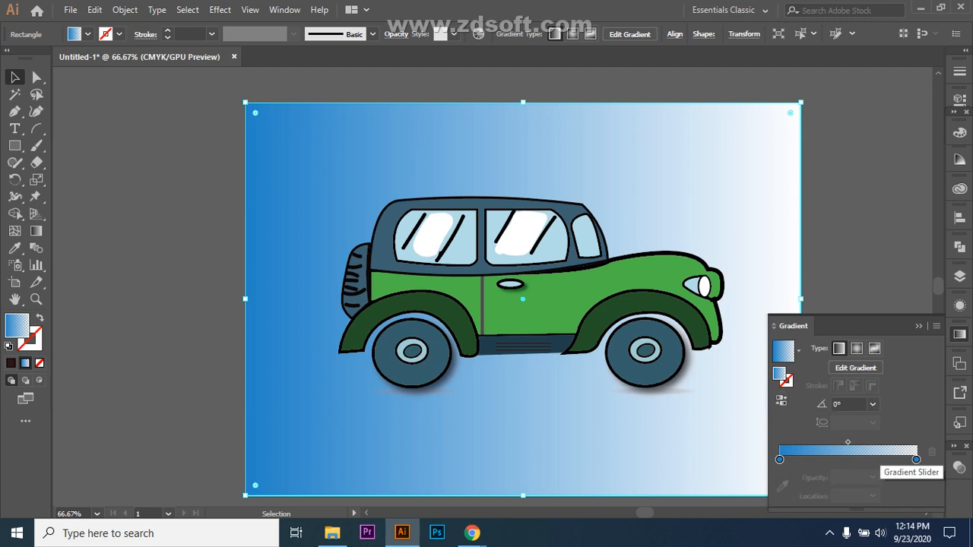
click(779, 459)
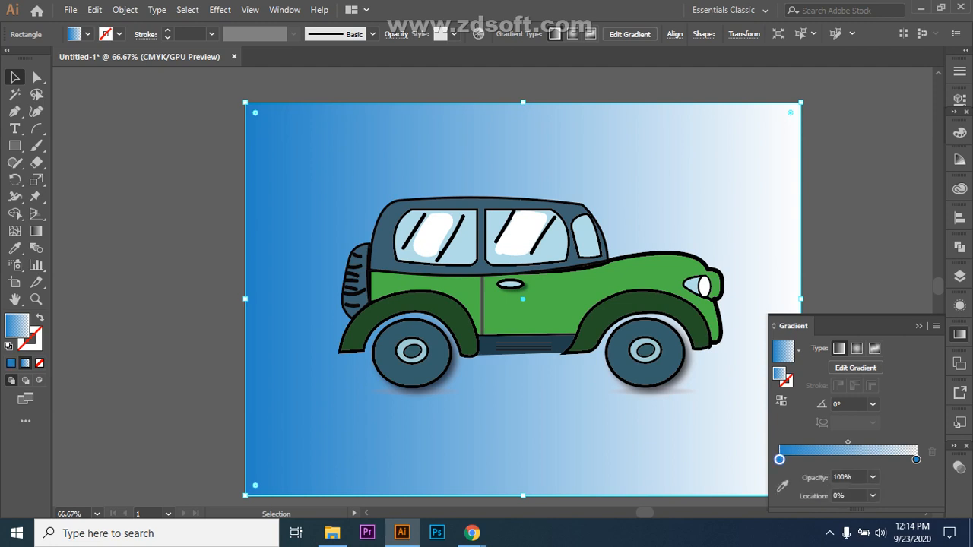
double_click(780, 460)
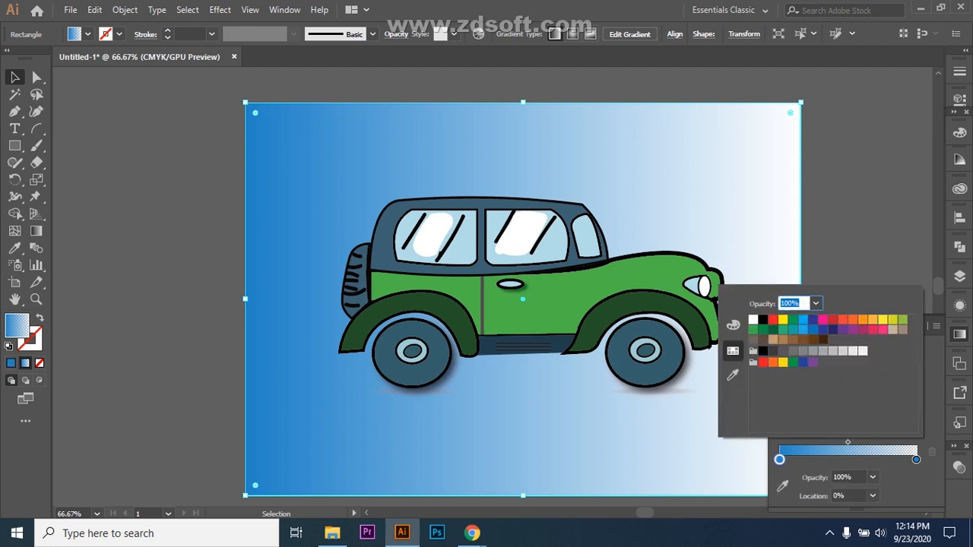
click(733, 375)
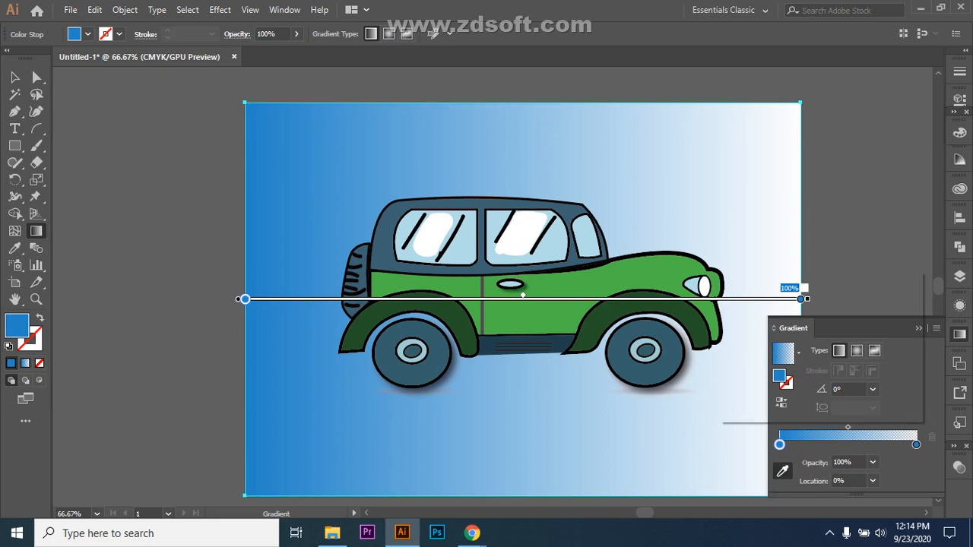
double_click(779, 445)
click(733, 310)
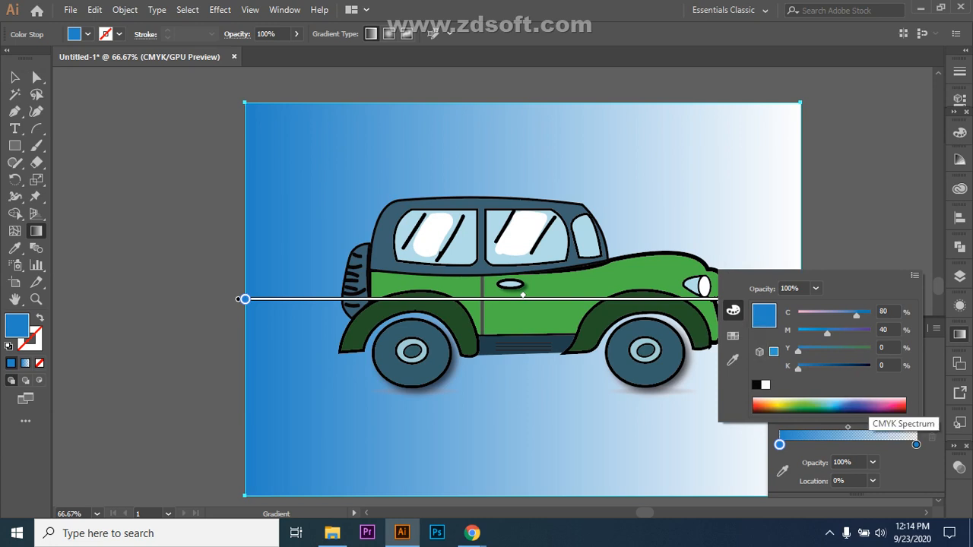
click(766, 409)
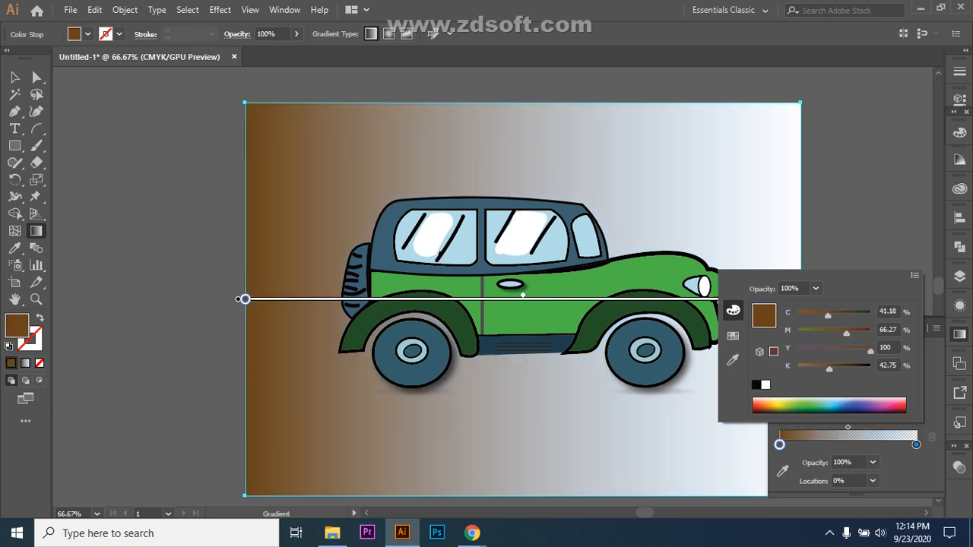
click(762, 409)
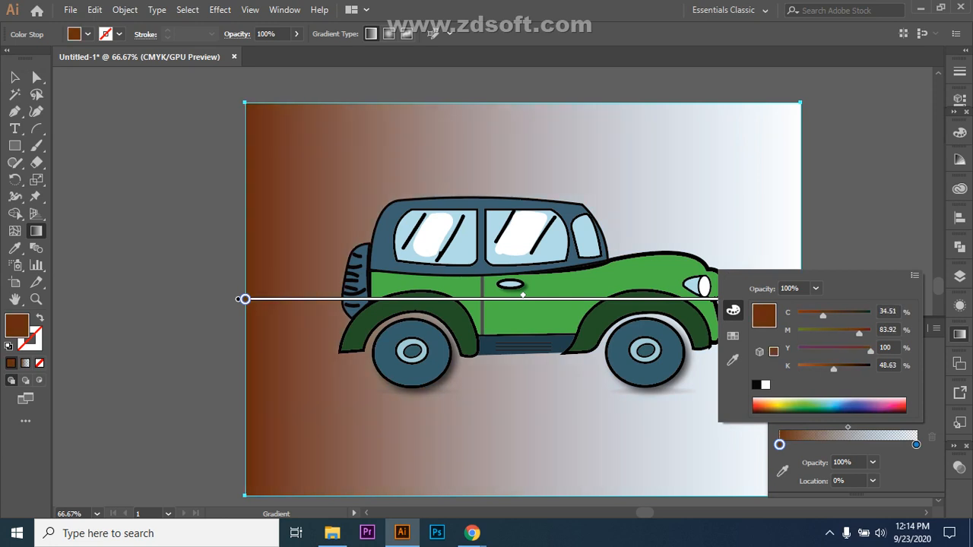
Step: Recolour the gradient's end stop dark maroon, trying purple and black first
click(916, 444)
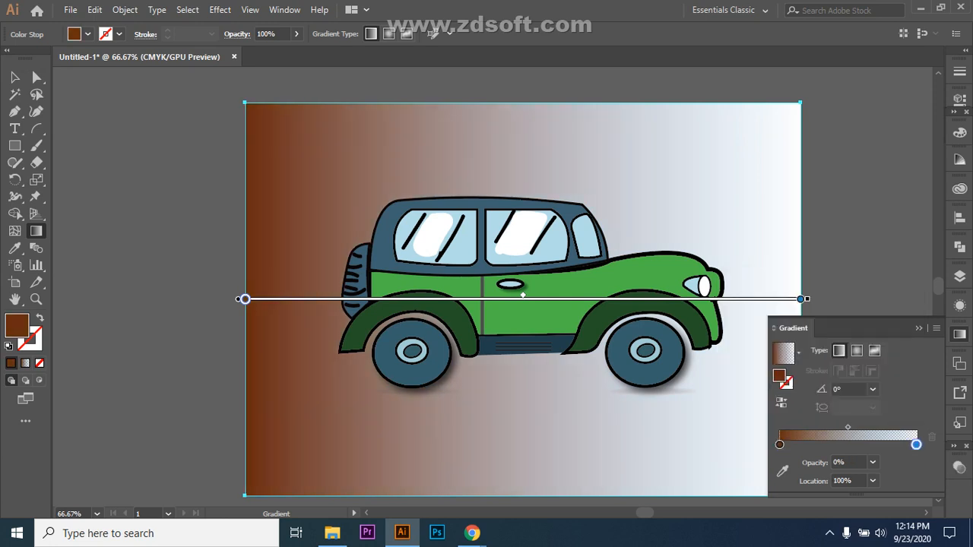
double_click(916, 445)
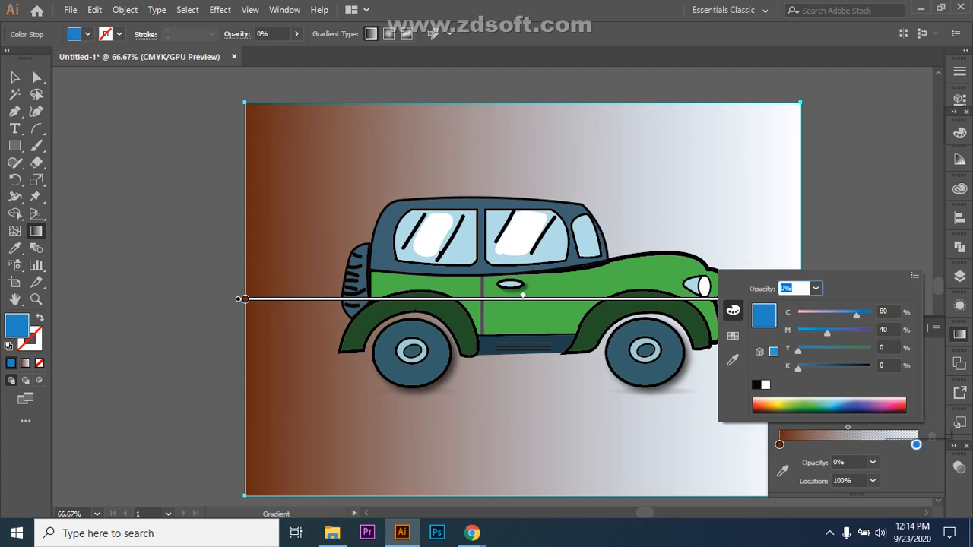
click(876, 409)
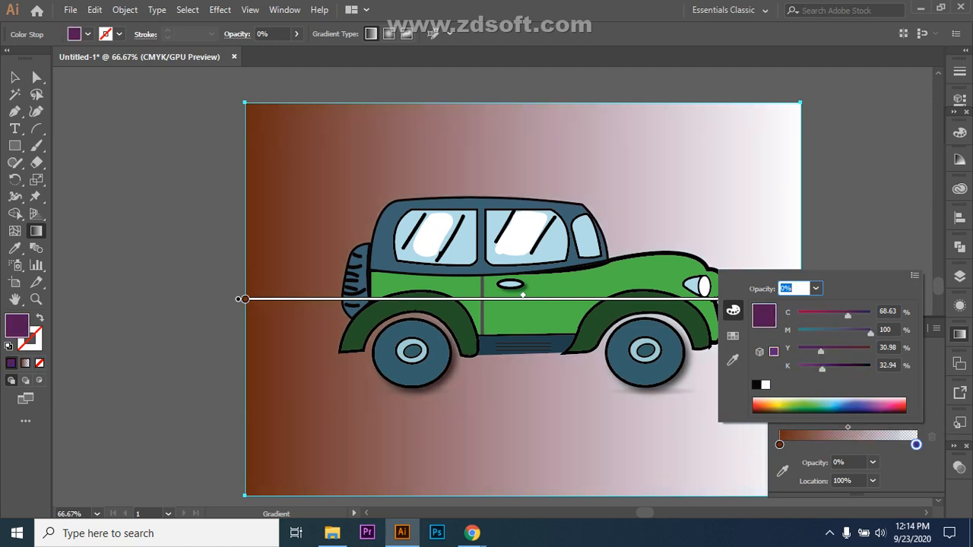
click(757, 385)
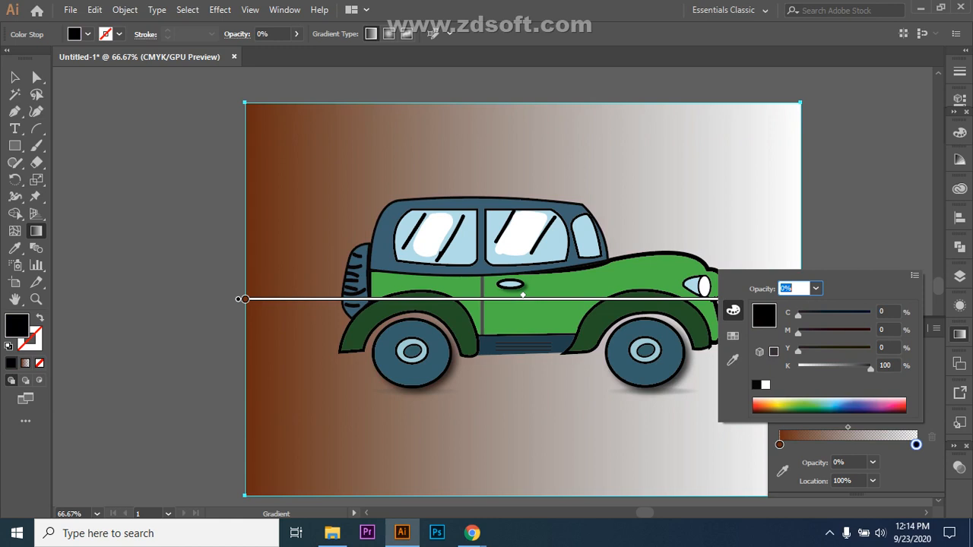
click(903, 412)
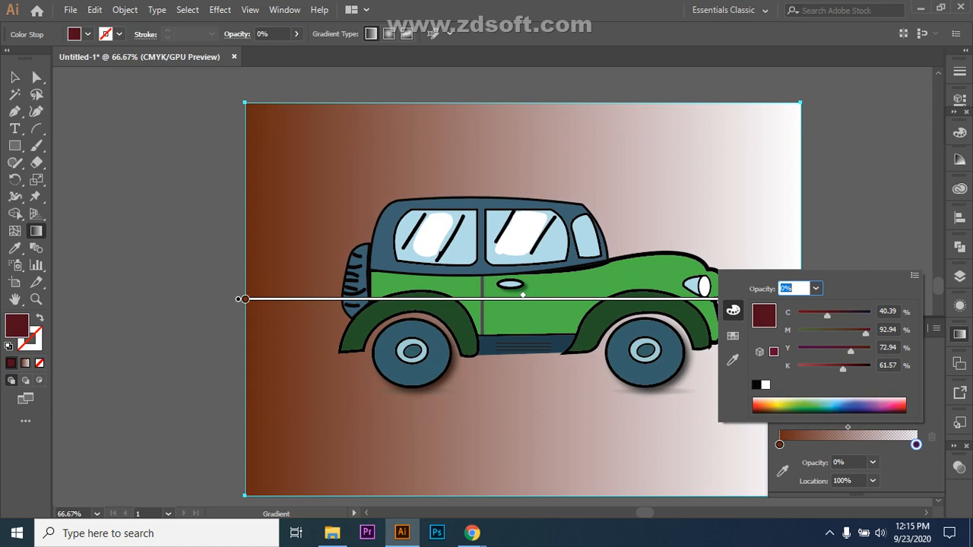
key(Return)
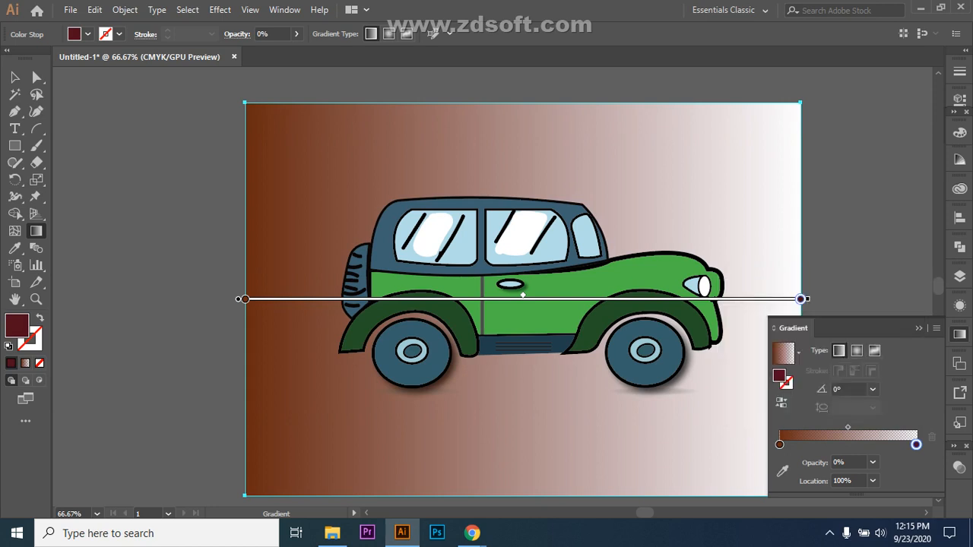
Step: Add extra brown and maroon colour stops along the gradient and place the last stop at 72.96%
mouse_move(916, 445)
mouse_down()
mouse_move(849, 444)
mouse_move(916, 445)
mouse_move(897, 444)
mouse_up()
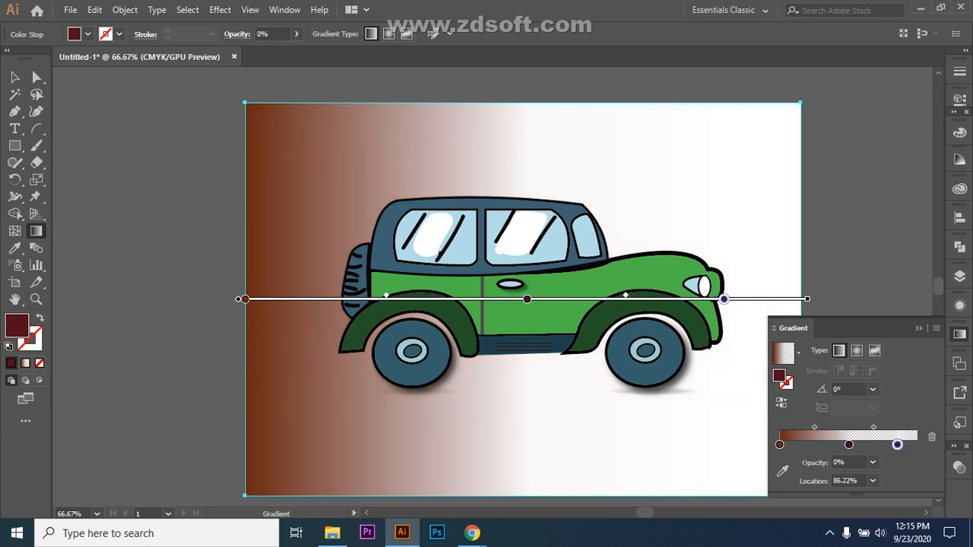
drag(787, 445, 806, 445)
mouse_move(871, 445)
mouse_down()
mouse_move(826, 445)
mouse_move(897, 445)
mouse_move(879, 445)
mouse_up()
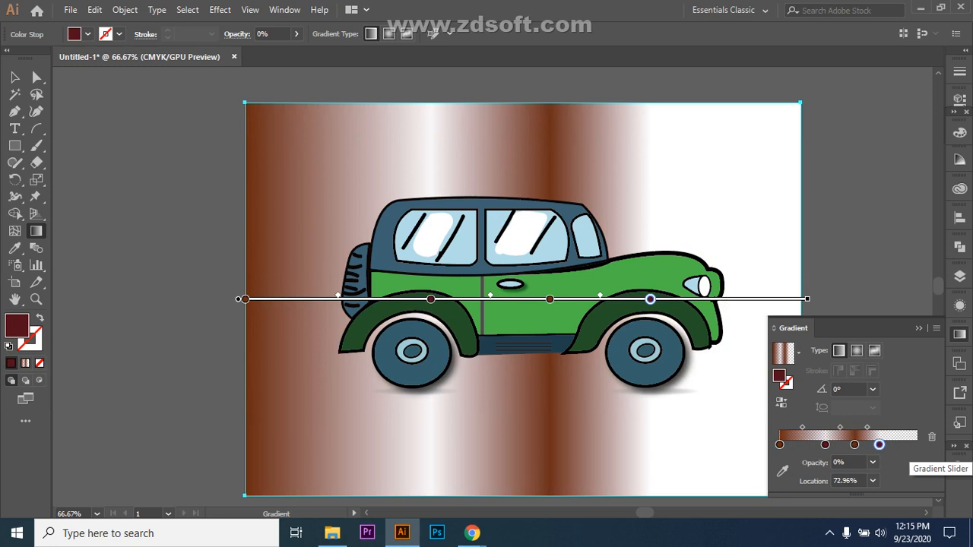
Step: Remove the two rightmost colour stops from the gradient and move the remaining maroon stop to 90.56%
drag(879, 444, 880, 486)
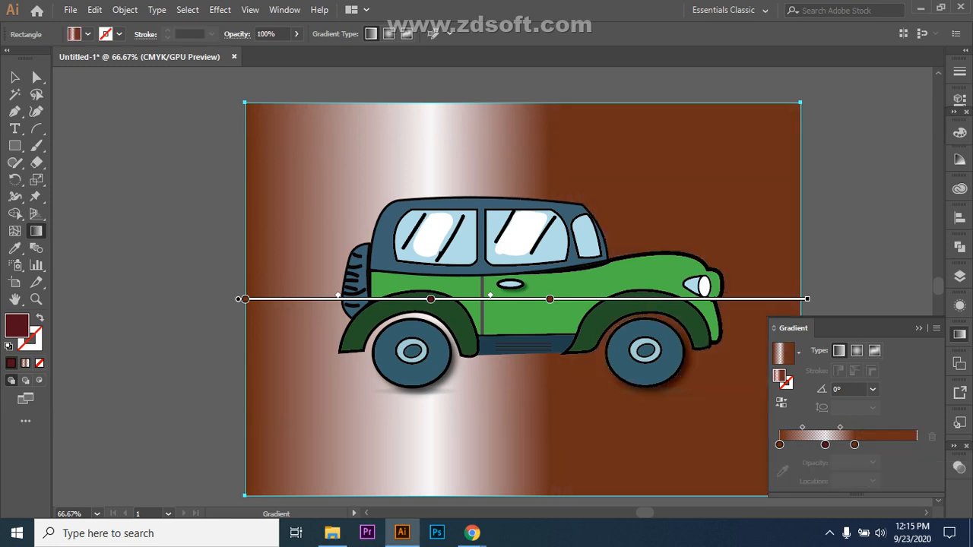
drag(855, 446, 856, 487)
drag(826, 446, 901, 445)
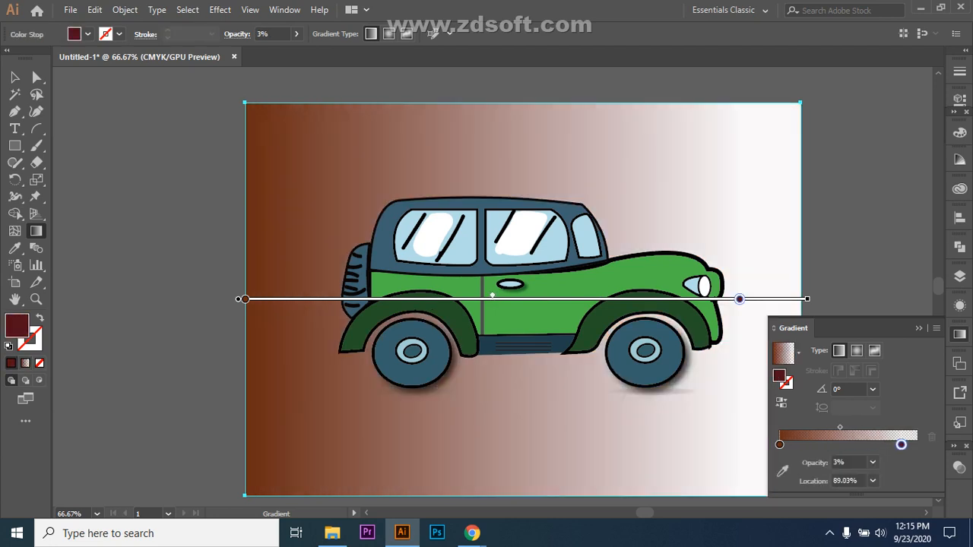
drag(901, 445, 904, 444)
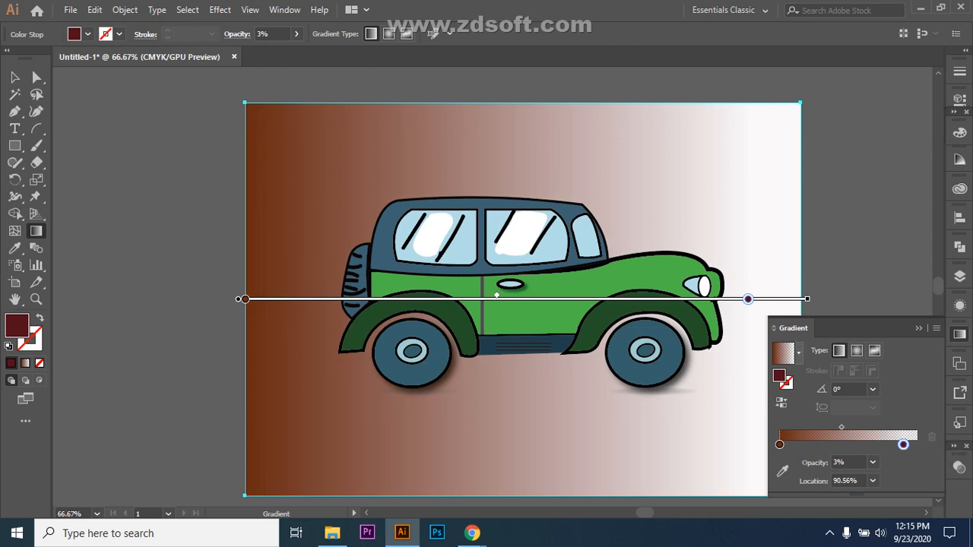
Step: Apply the White, Black gradient preset to the background rectangle and recolour its white stop orange-red from the CMYK spectrum
click(799, 354)
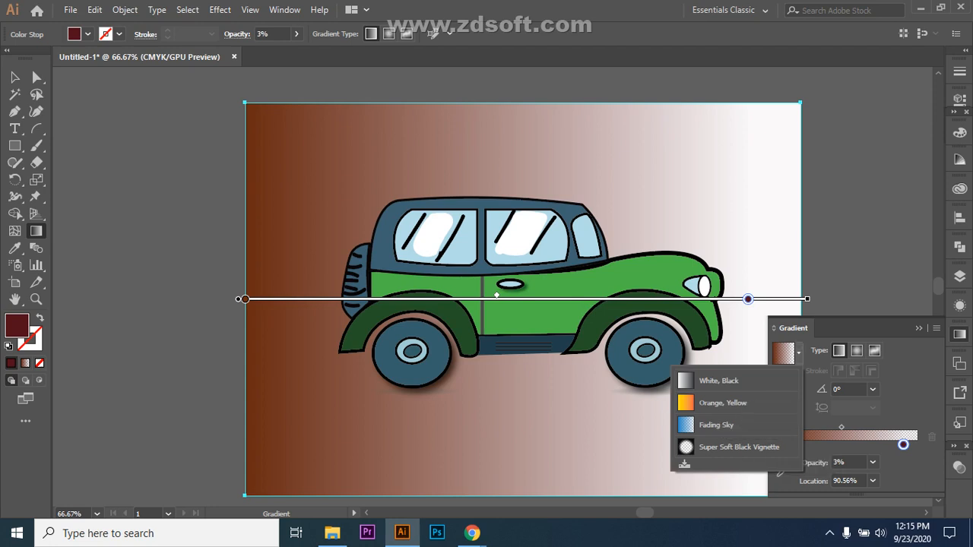
click(719, 380)
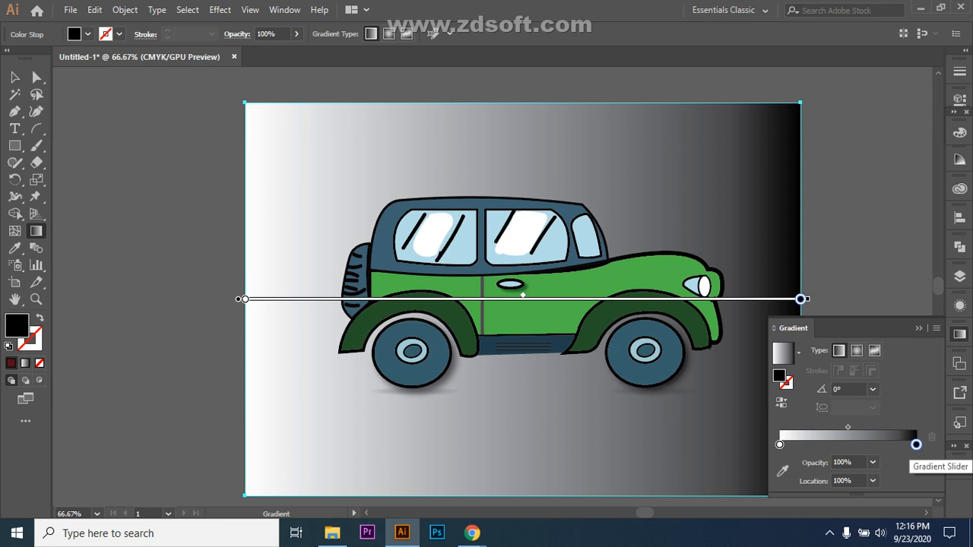
double_click(780, 445)
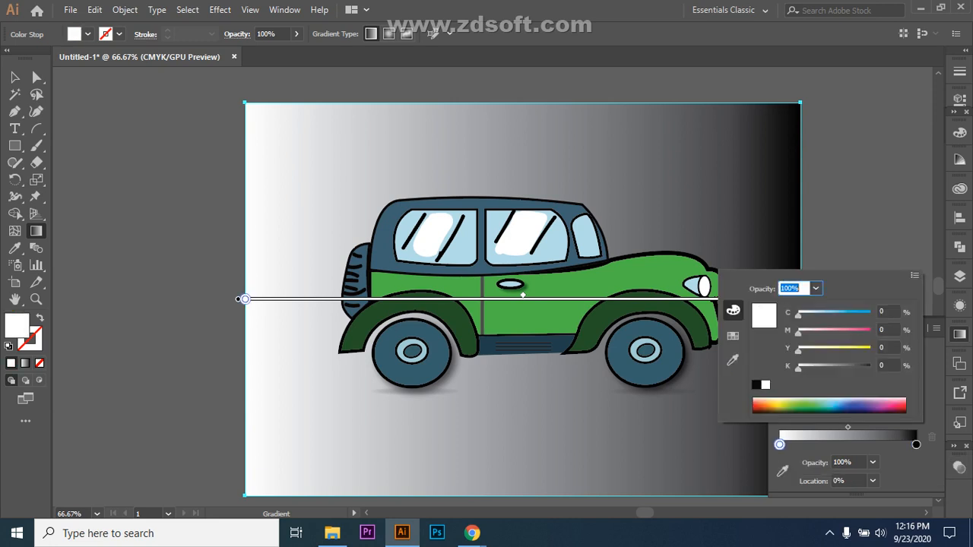
click(763, 408)
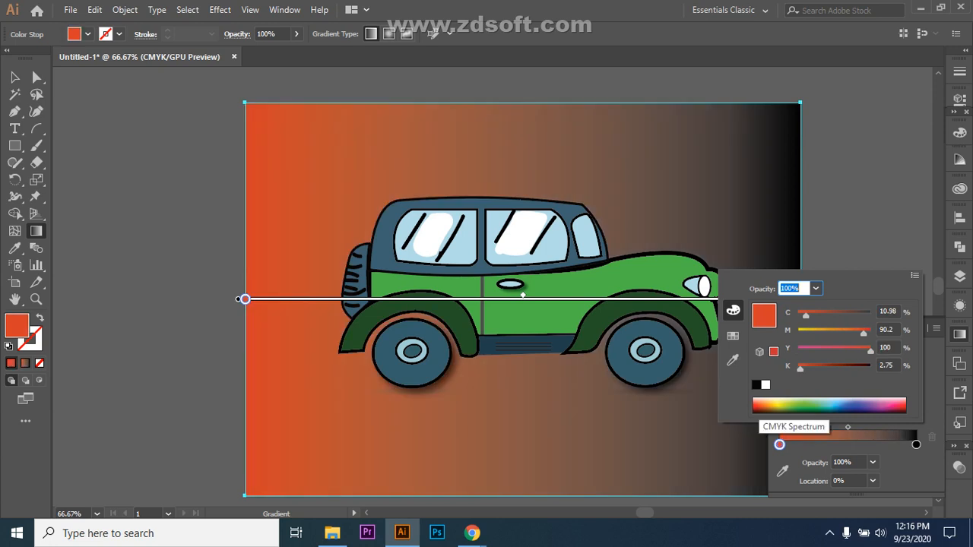
Step: Recolour the gradient's black end stop with the purple swatch
click(916, 445)
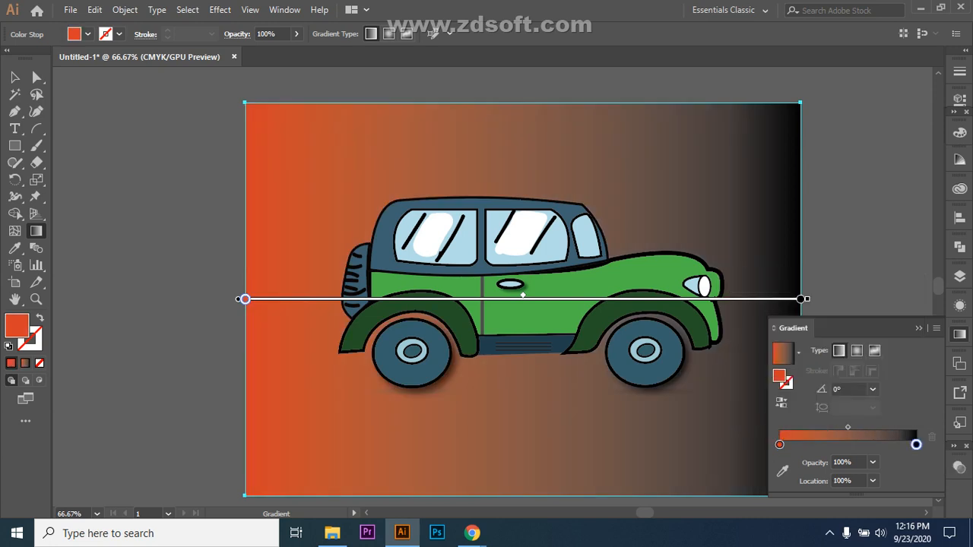
double_click(917, 444)
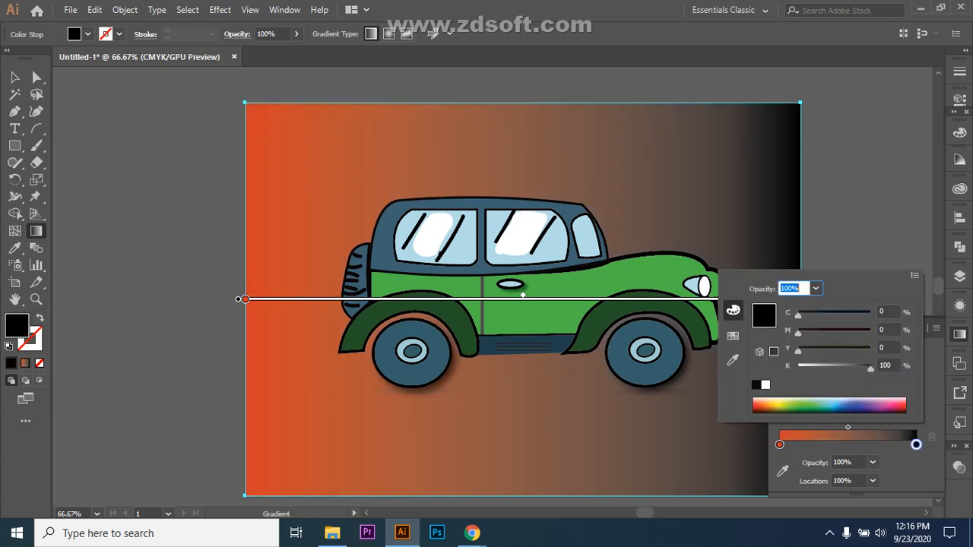
click(733, 335)
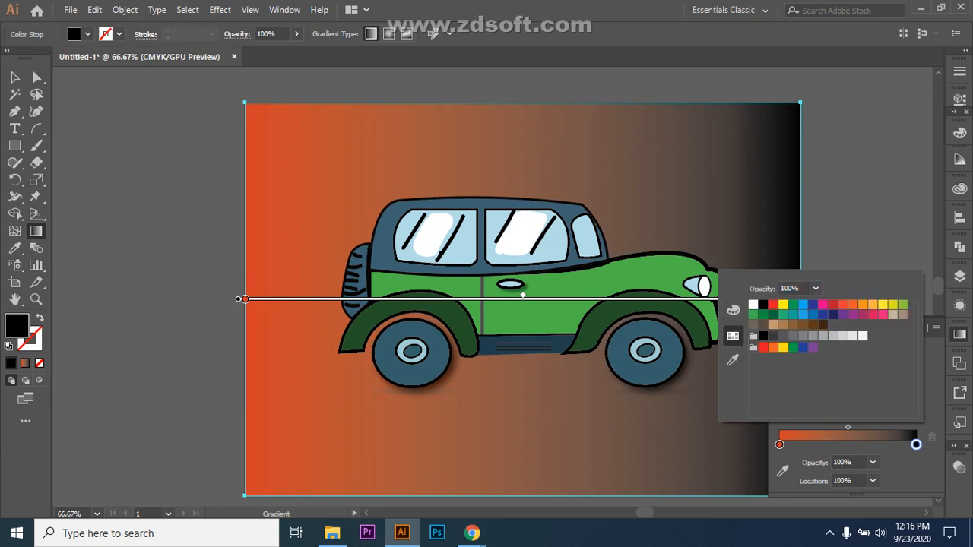
click(843, 314)
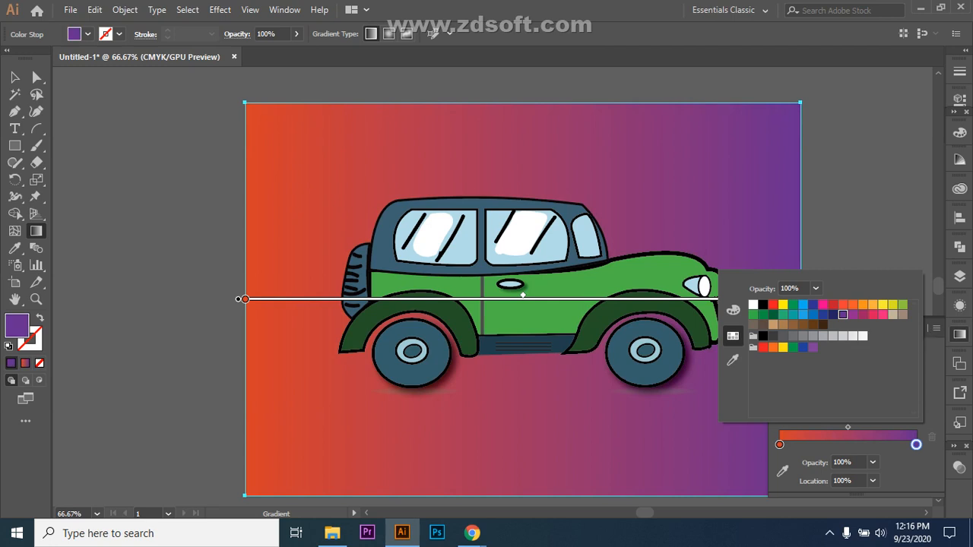
click(916, 445)
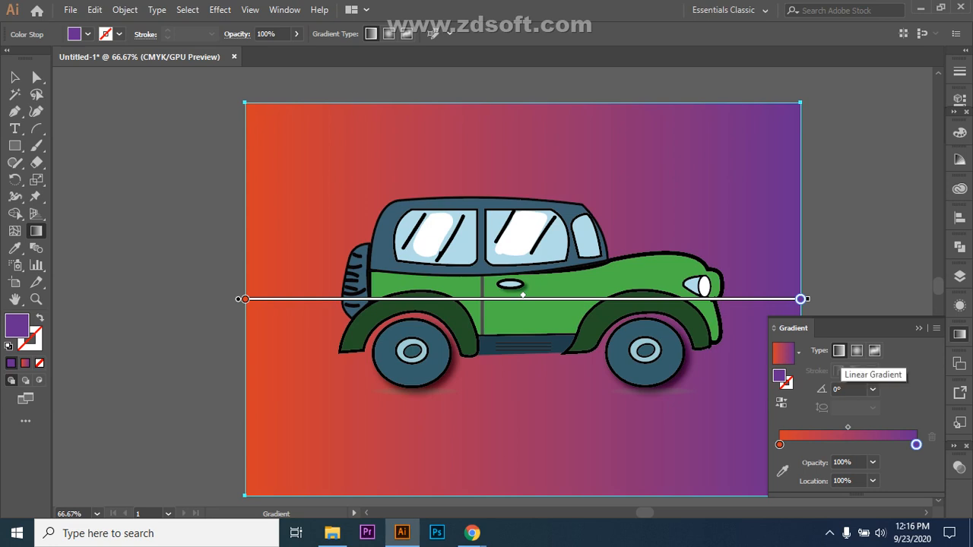
Step: Narrow the colour transition by moving the orange-red stop to 46.94% and the purple stop to 56.12%
drag(780, 444, 798, 445)
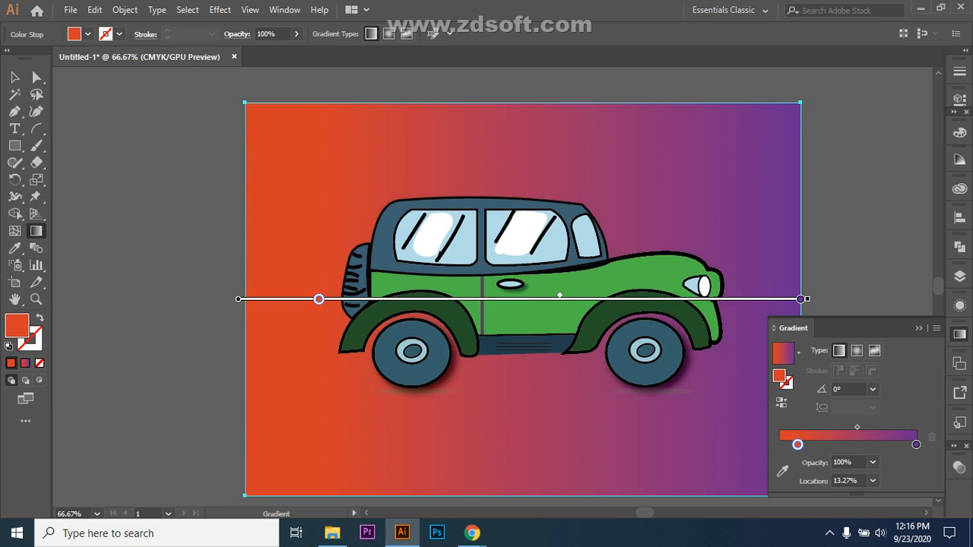
drag(798, 445, 844, 445)
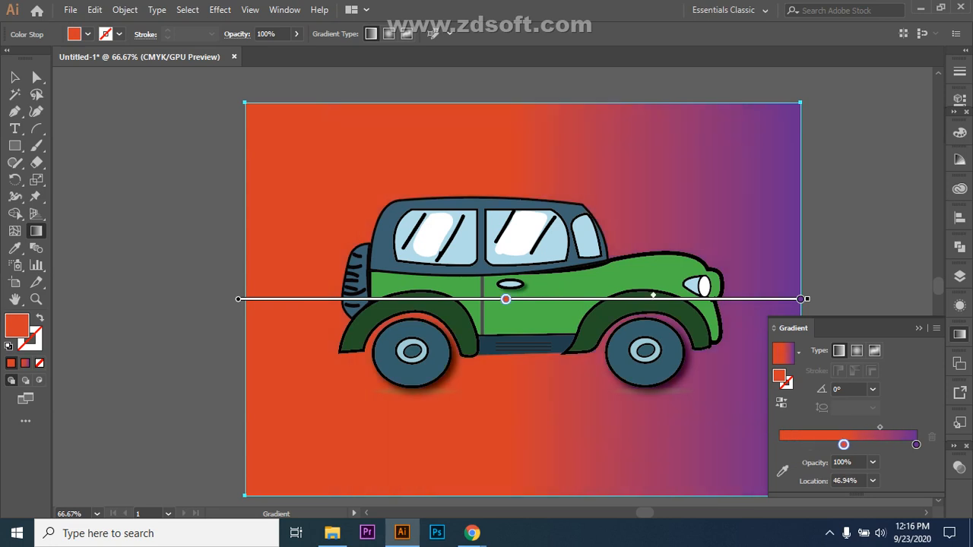
drag(916, 445, 890, 445)
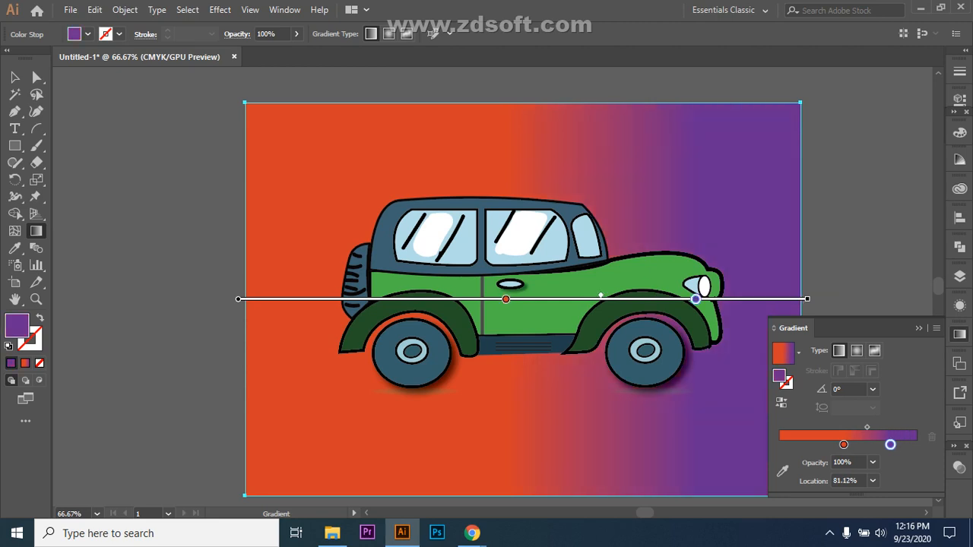
drag(891, 445, 856, 444)
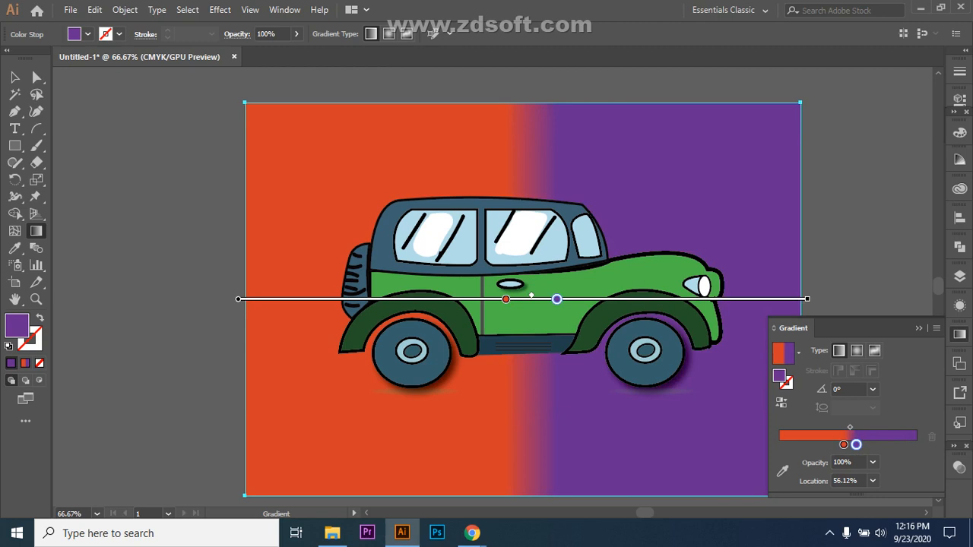
Step: Spread the gradient stops apart, placing the orange-red stop at 23.98% and the purple stop at 78.57%
drag(844, 445, 810, 445)
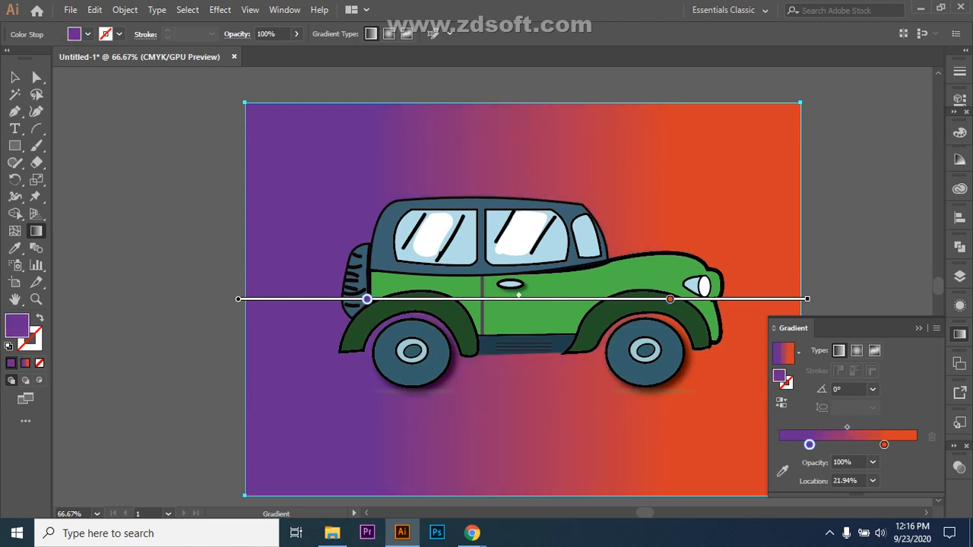
mouse_move(884, 445)
mouse_down()
mouse_move(797, 445)
mouse_move(887, 445)
mouse_up()
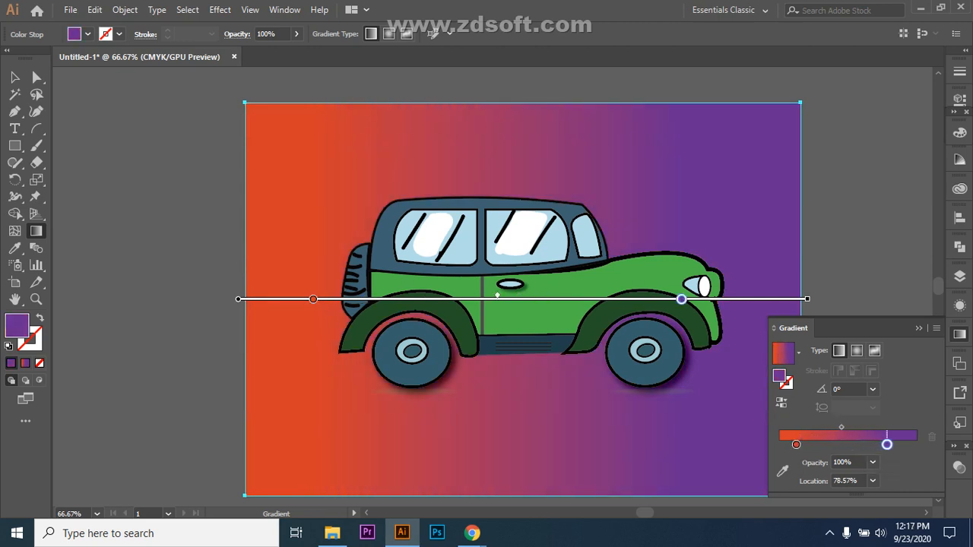
drag(797, 445, 812, 445)
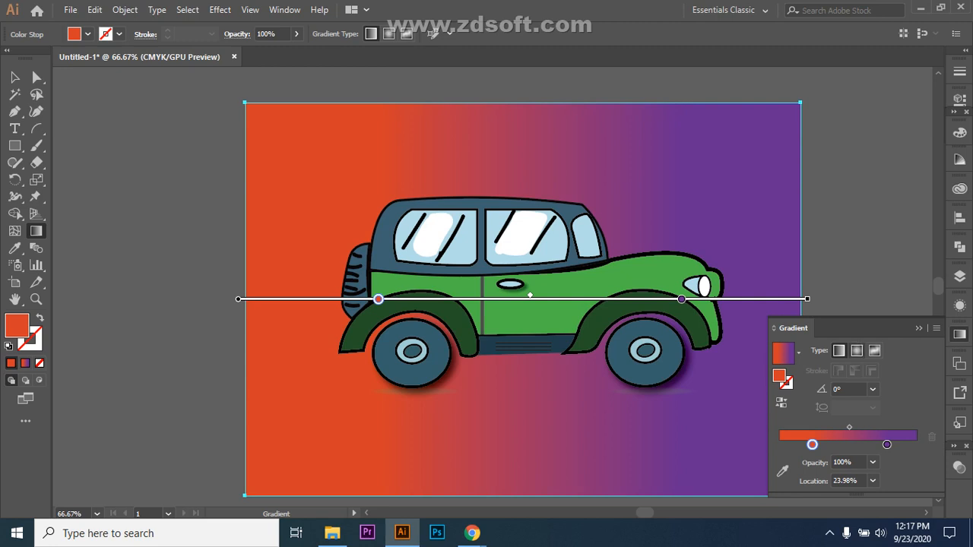
Step: Switch the background gradient to radial and spread its stops towards the ends, placing the purple stop at 93.37%
click(857, 351)
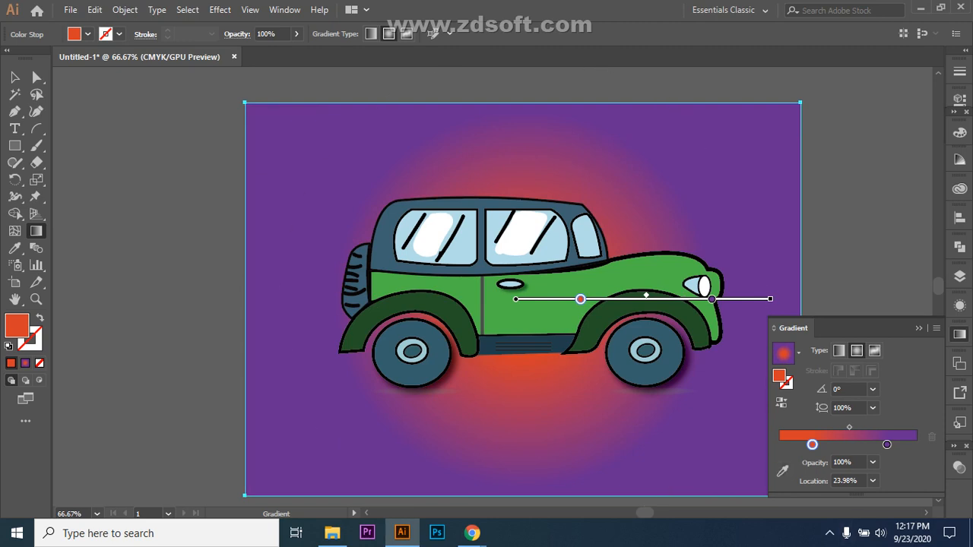
drag(812, 444, 803, 444)
drag(886, 445, 907, 444)
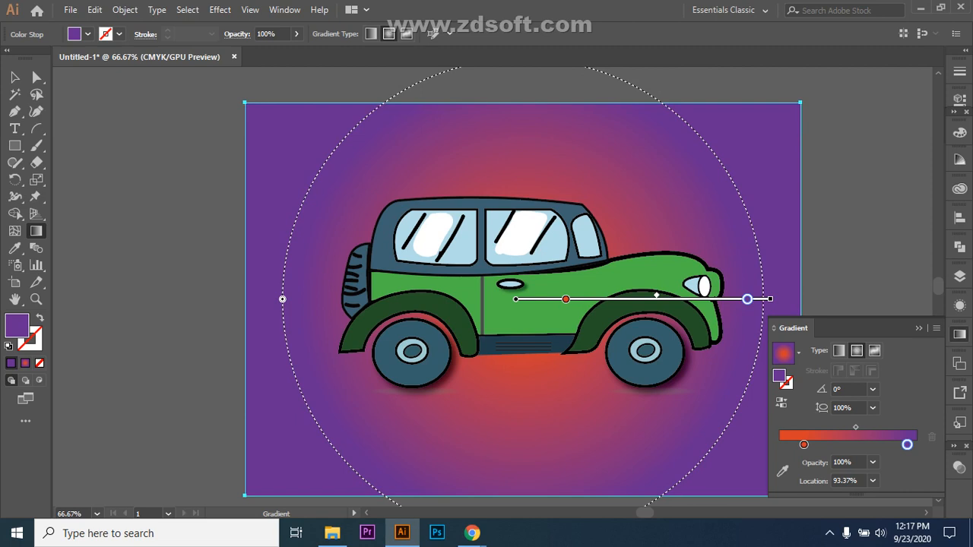
Step: Try several directions, lengths and centres for the radial gradient by redrawing it across the background rectangle
mouse_move(290, 116)
mouse_down()
mouse_move(304, 116)
mouse_move(756, 504)
mouse_move(611, 417)
mouse_up()
scroll(611, 416, up, 2)
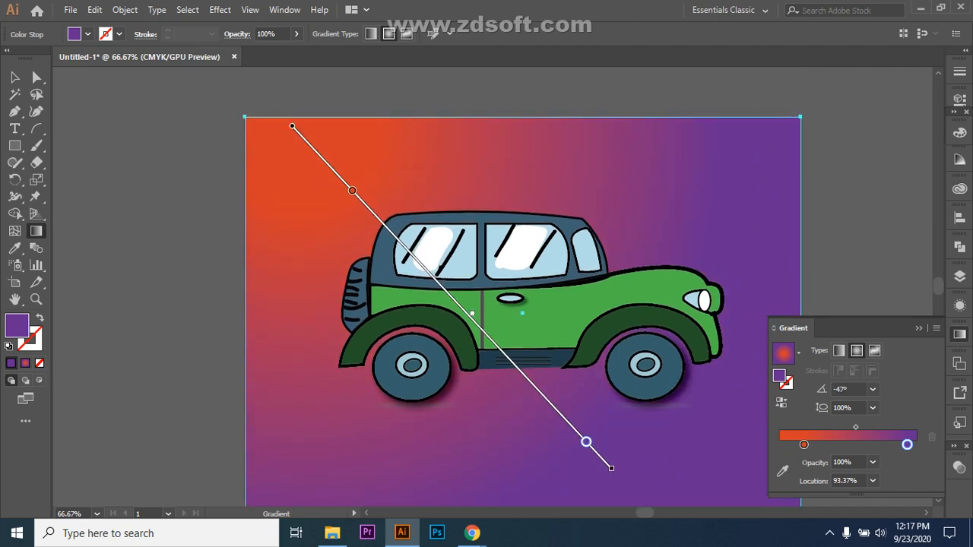
click(919, 328)
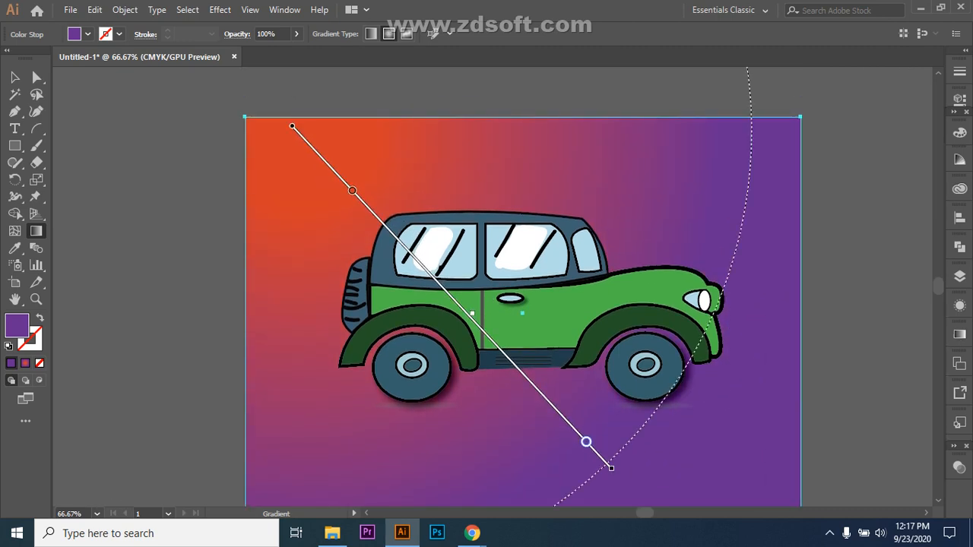
drag(833, 137, 369, 460)
scroll(523, 287, down, 2)
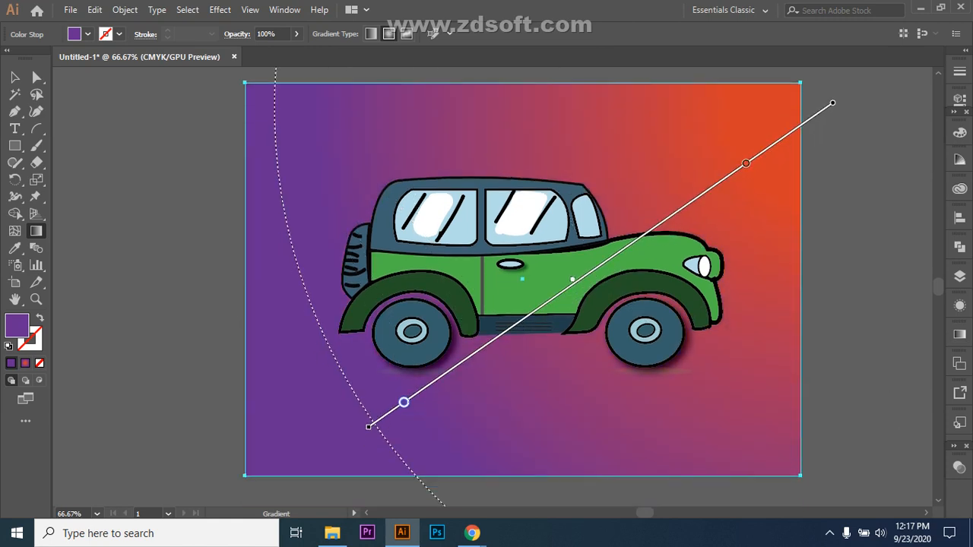
drag(181, 265, 509, 446)
drag(834, 457, 695, 431)
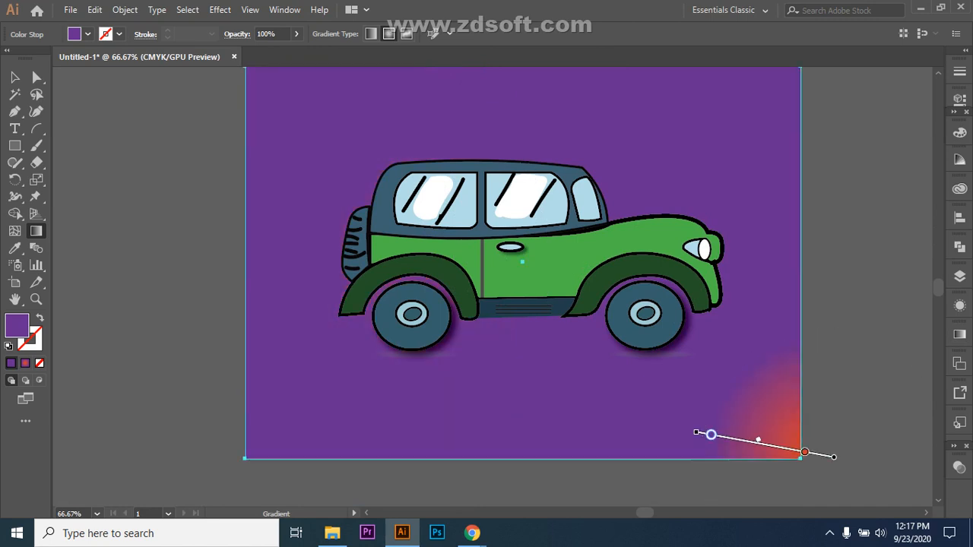
drag(636, 70, 517, 293)
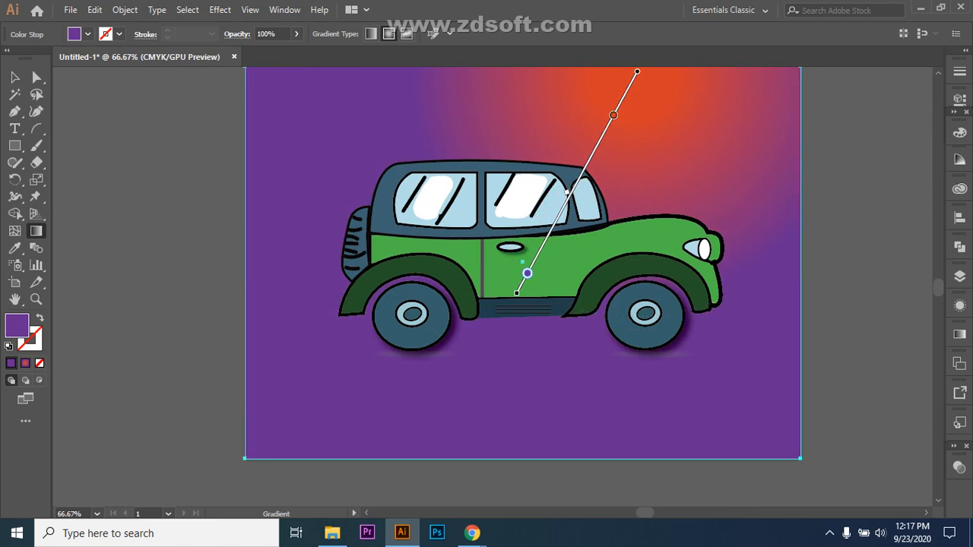
scroll(521, 319, up, 3)
Step: Switch the background gradient to linear and try several diagonal directions, ending at an angle of -37.8° from upper left to lower right
click(960, 335)
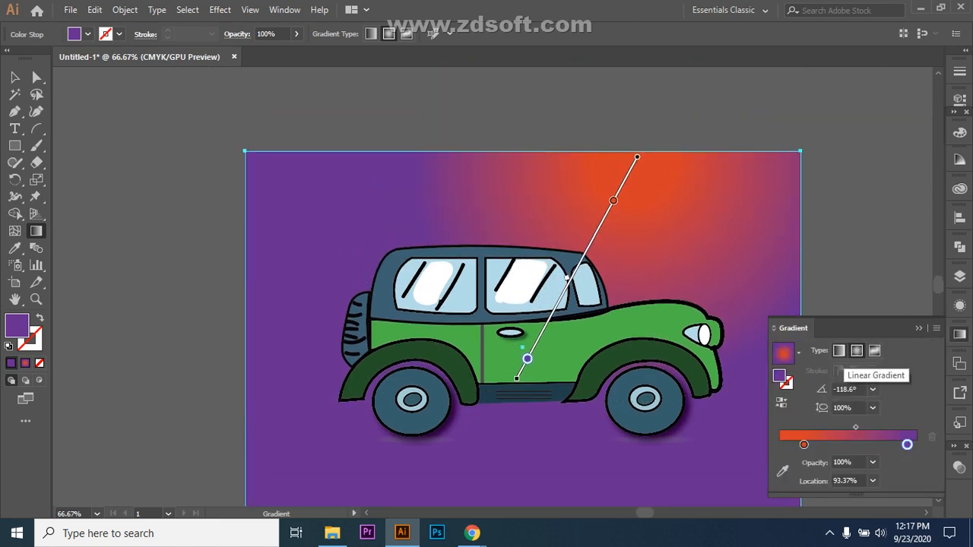
click(839, 351)
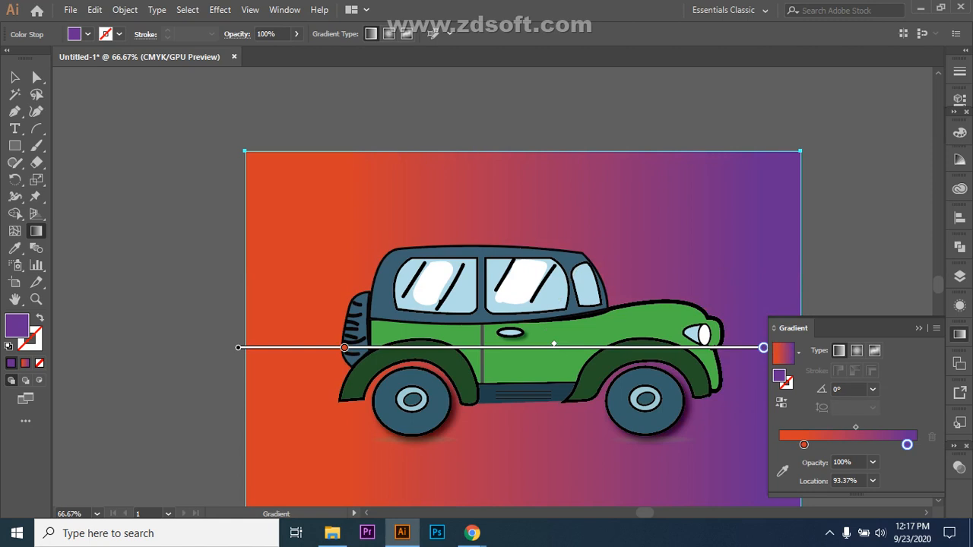
drag(344, 110, 584, 478)
scroll(584, 444, down, 1)
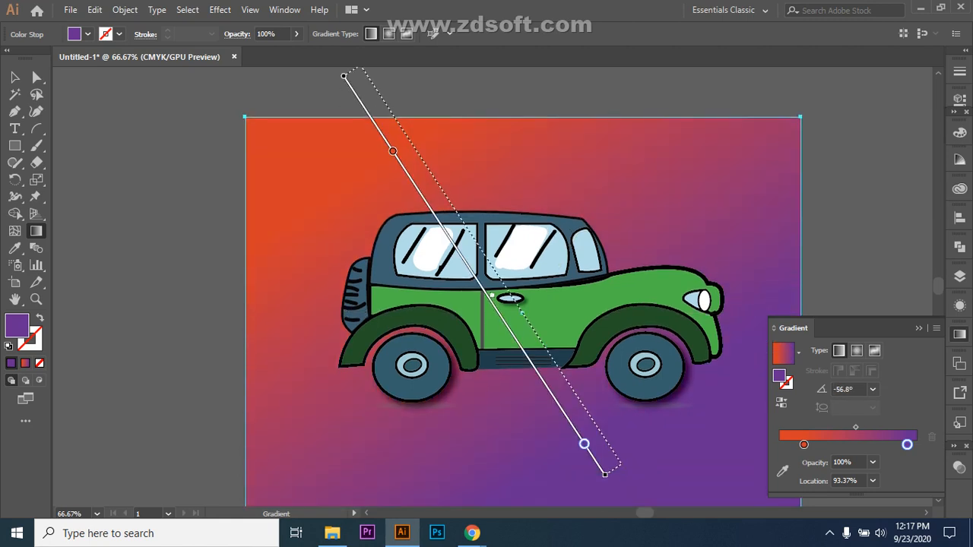
drag(674, 87, 369, 493)
scroll(370, 492, down, 1)
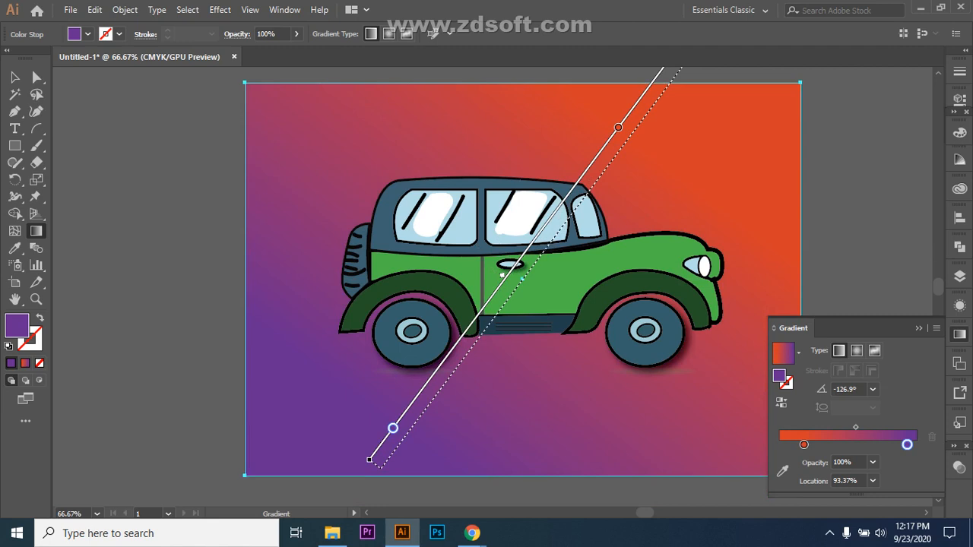
drag(184, 153, 668, 449)
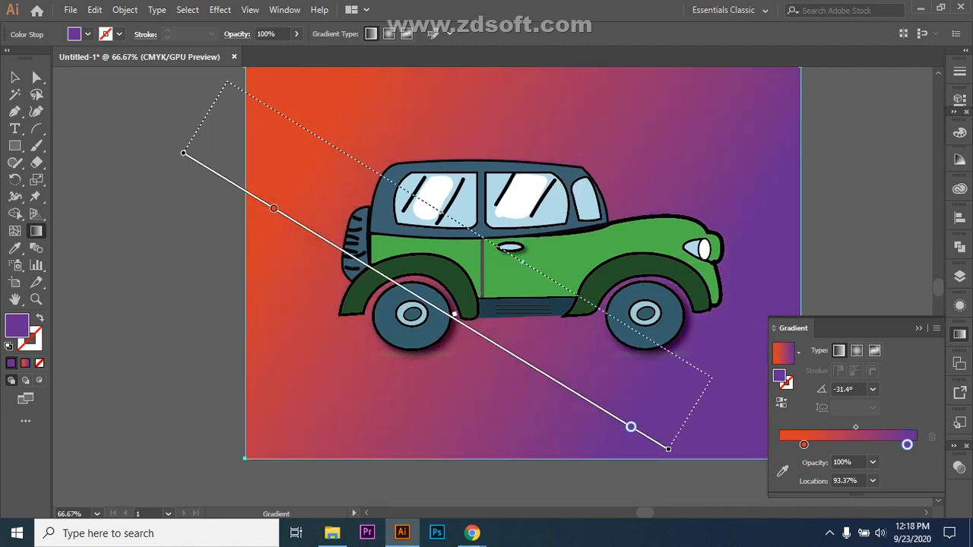
drag(633, 78, 527, 356)
scroll(522, 272, up, 1)
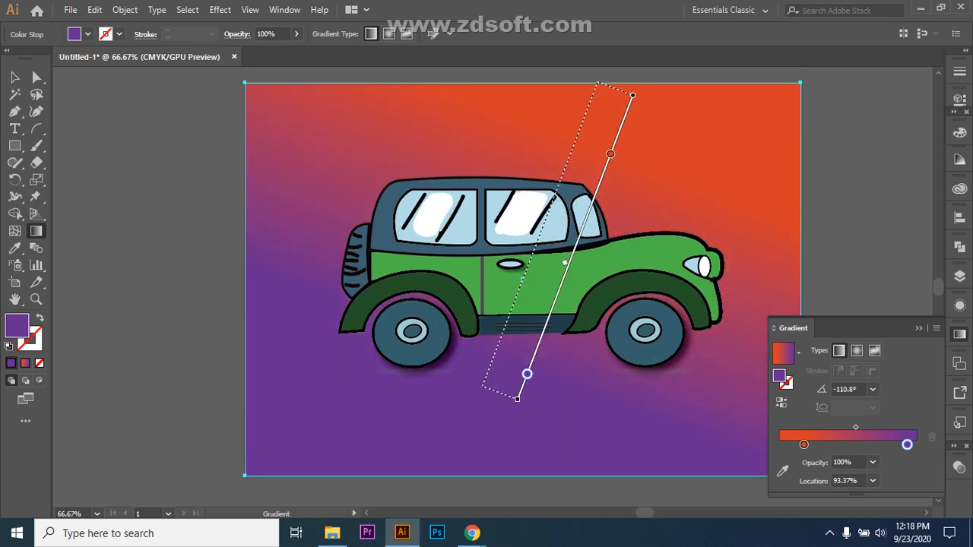
drag(225, 114, 646, 440)
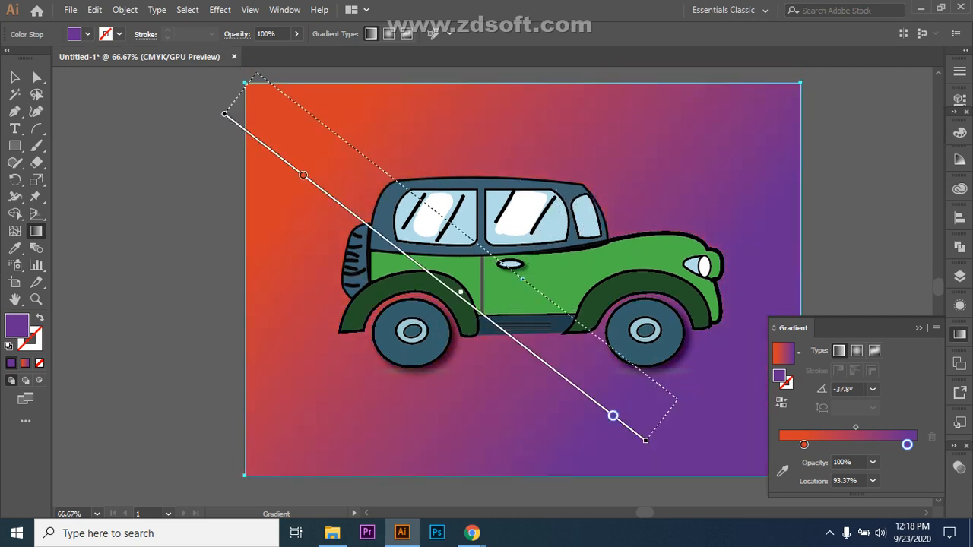
Step: Set the gradient angle to -120° and redraw the gradient from the rectangle's upper right to its lower left at about -152.8°
click(873, 389)
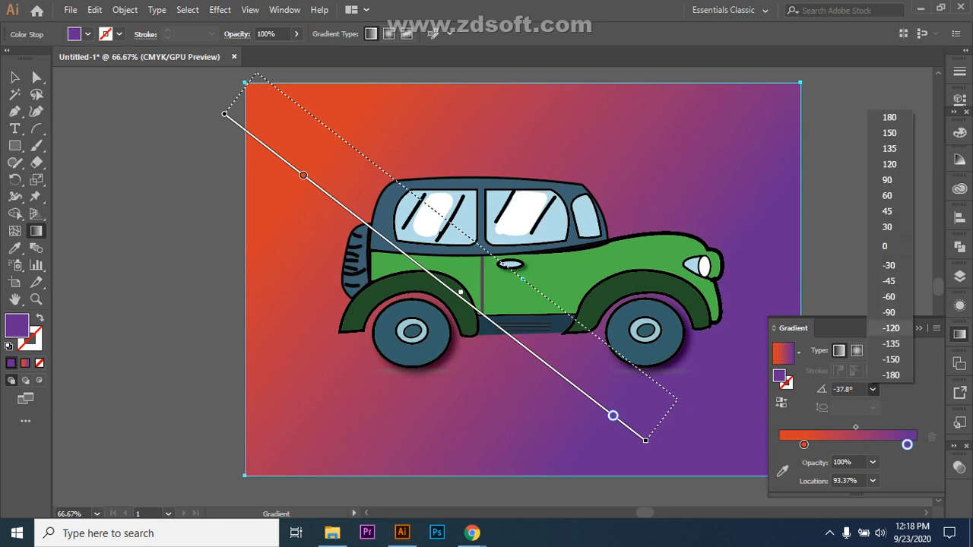
click(891, 328)
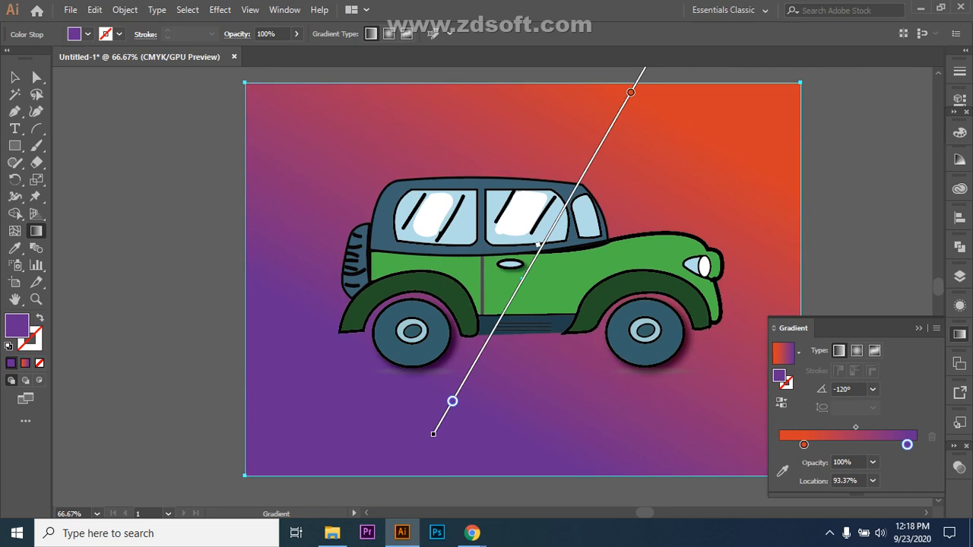
drag(204, 148, 599, 428)
drag(840, 145, 278, 435)
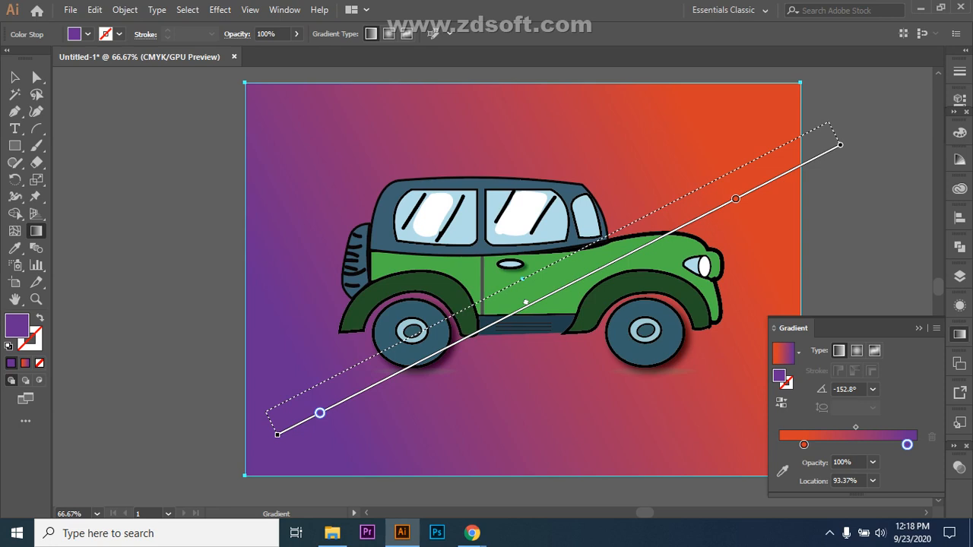
drag(830, 123, 829, 122)
Step: Add a gradient stop at 49.74% between orange-red and purple and colour it with the magenta swatch
click(549, 266)
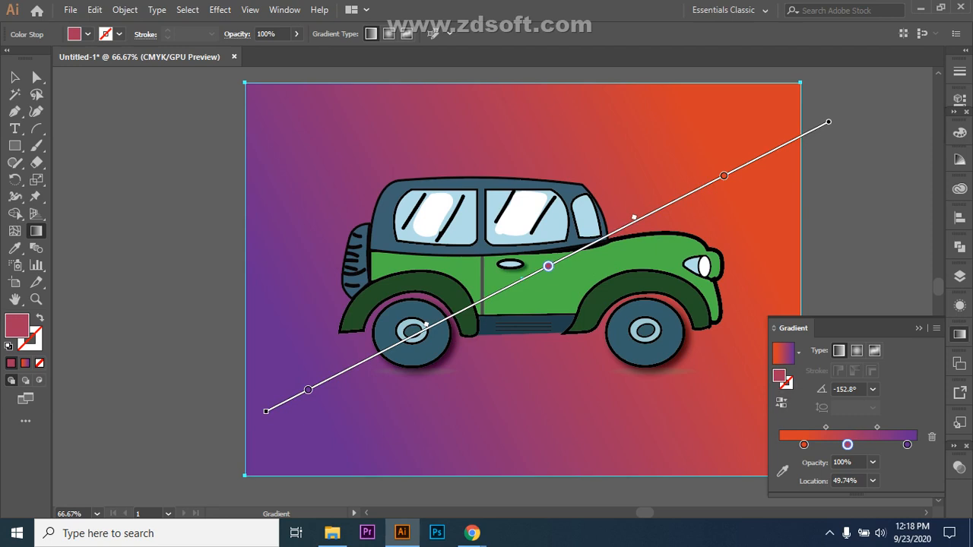
double_click(848, 445)
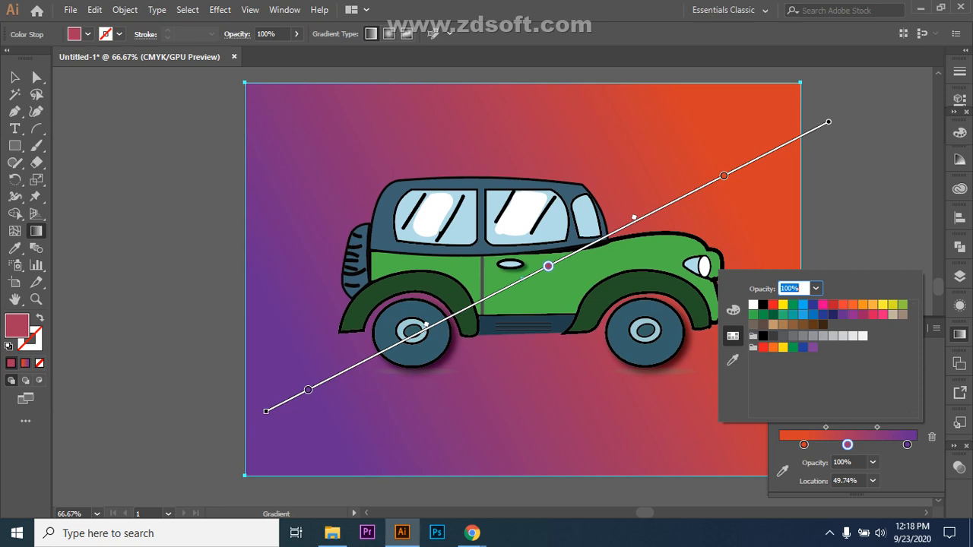
click(863, 314)
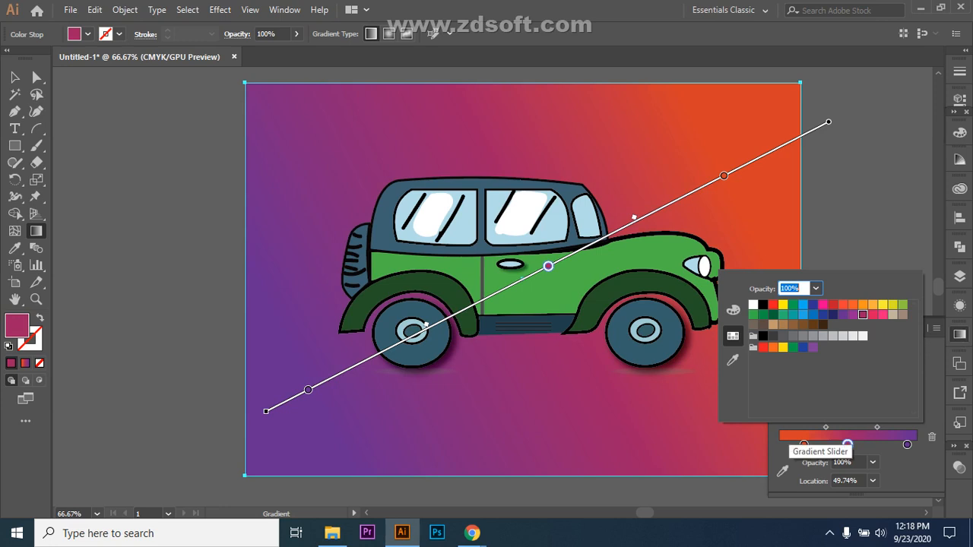
Step: Add a gradient stop at 68.11% between the magenta and purple stops and colour it with the teal-green swatch
click(873, 446)
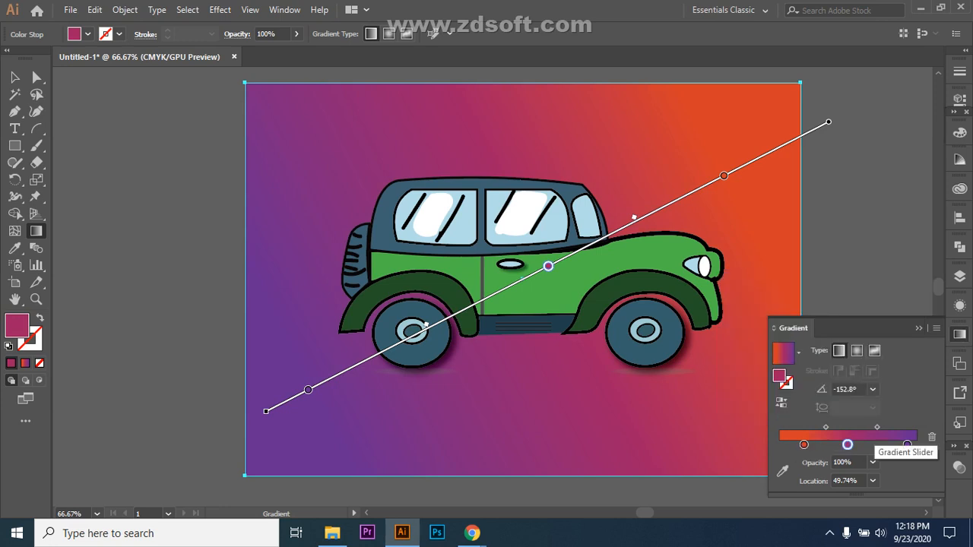
click(872, 446)
double_click(873, 445)
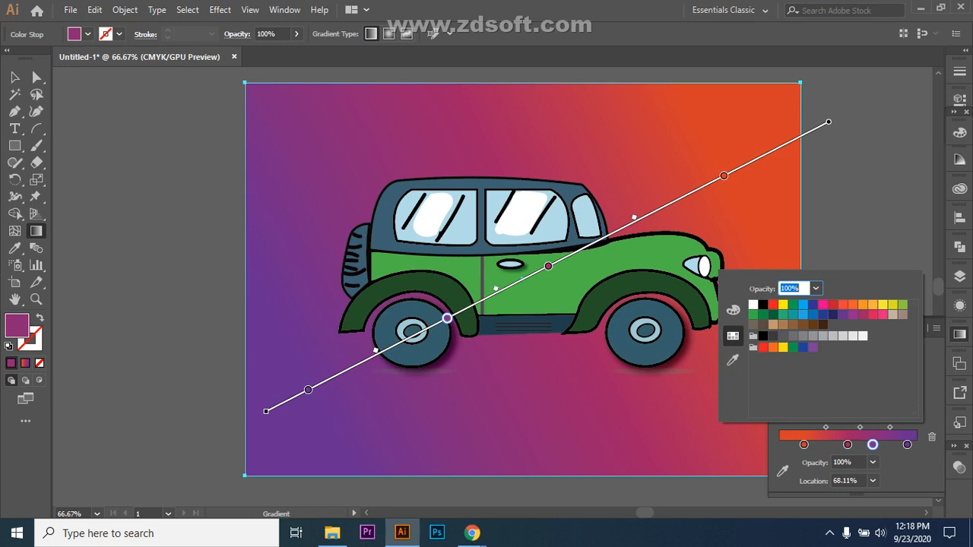
click(823, 314)
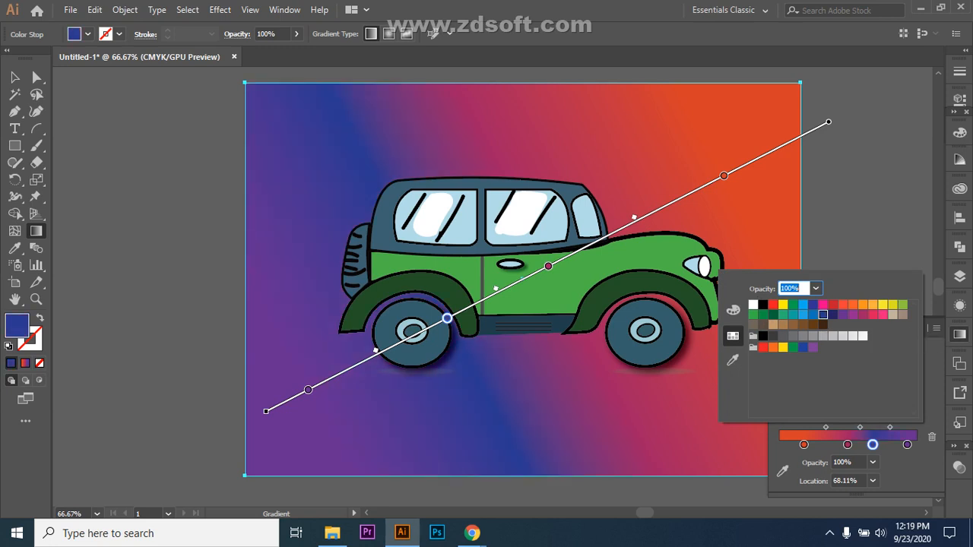
click(803, 314)
click(783, 315)
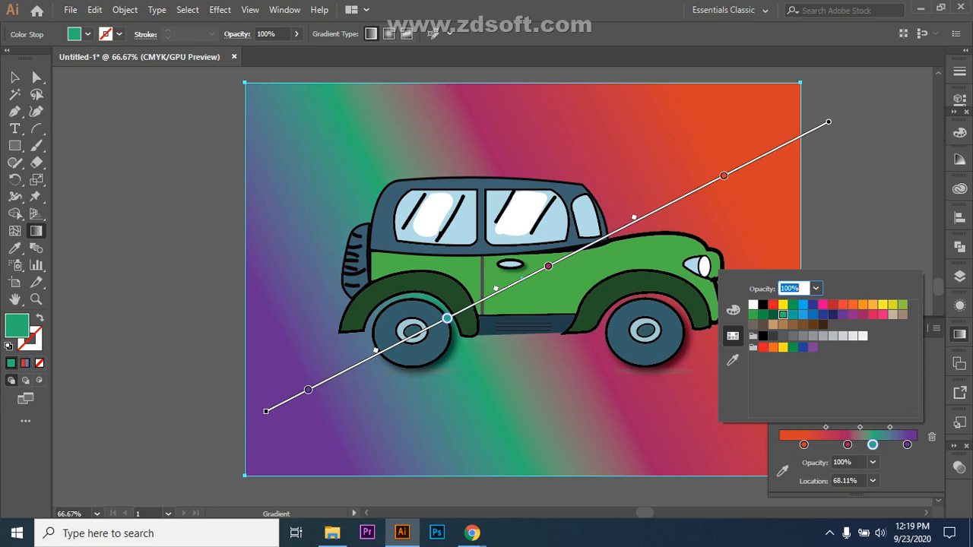
key(Escape)
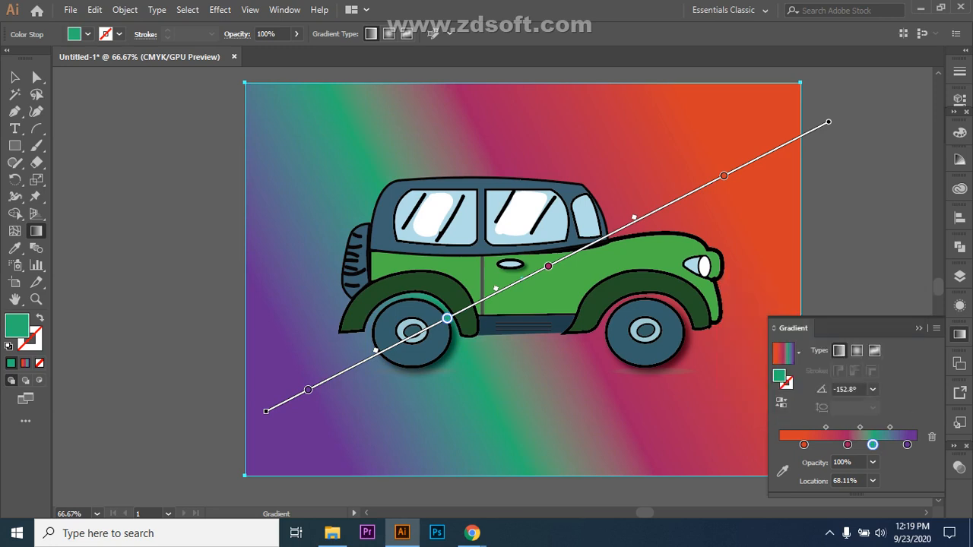
mouse_move(448, 317)
mouse_down()
mouse_move(380, 352)
mouse_move(371, 368)
mouse_up()
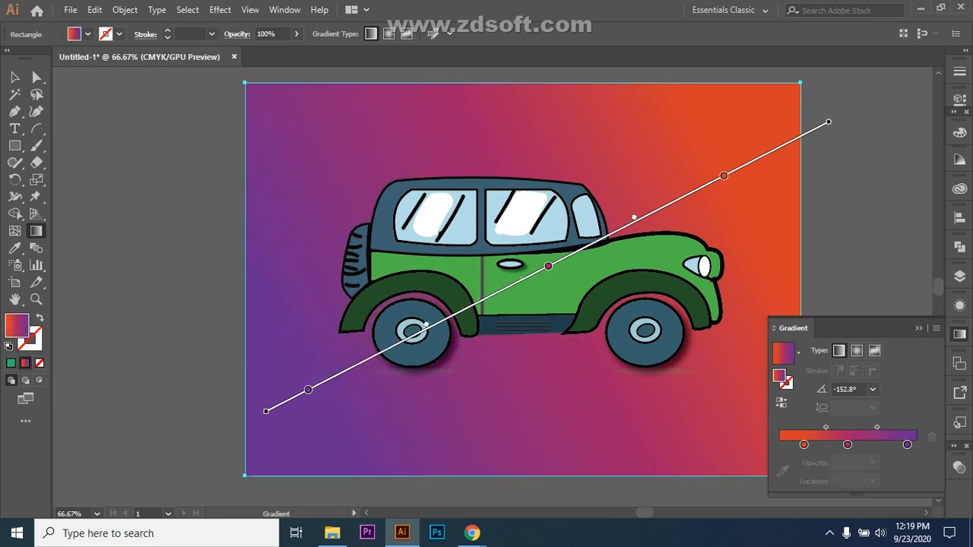
key(ctrl+z)
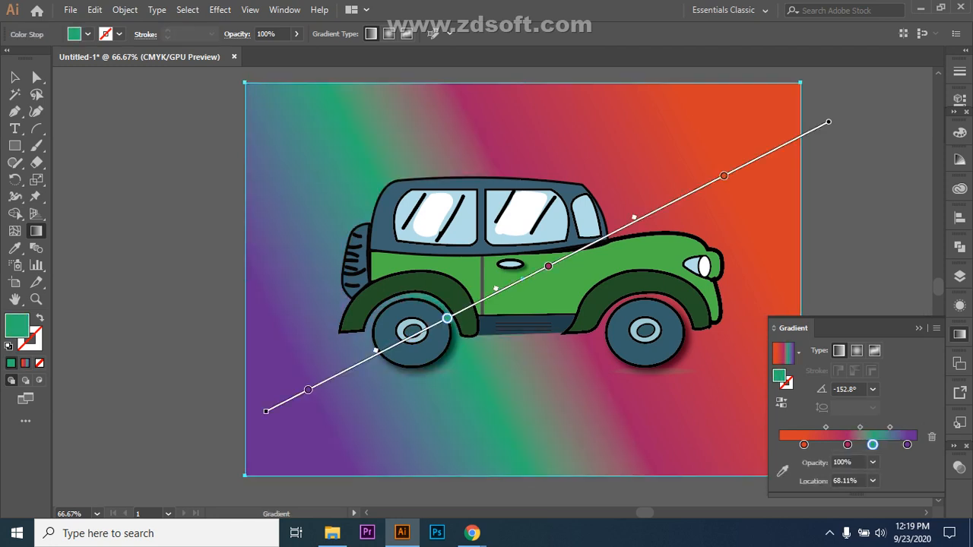
Step: Space out the gradient colours by moving the orange-red stop closer to the start, the magenta stop to 36.99% and the green stop to 65.05%
drag(848, 444, 795, 444)
drag(873, 445, 820, 444)
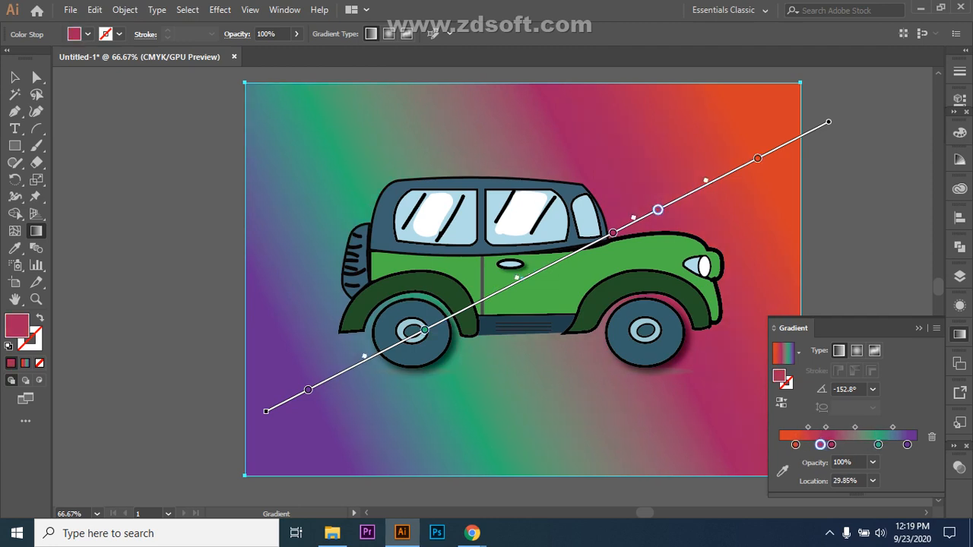
key(ctrl+z)
drag(831, 445, 822, 445)
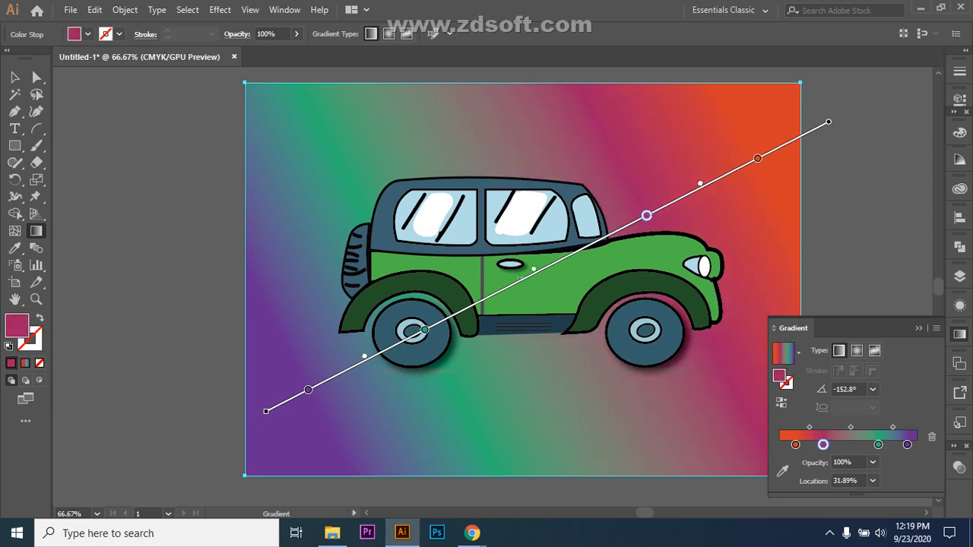
drag(878, 444, 869, 445)
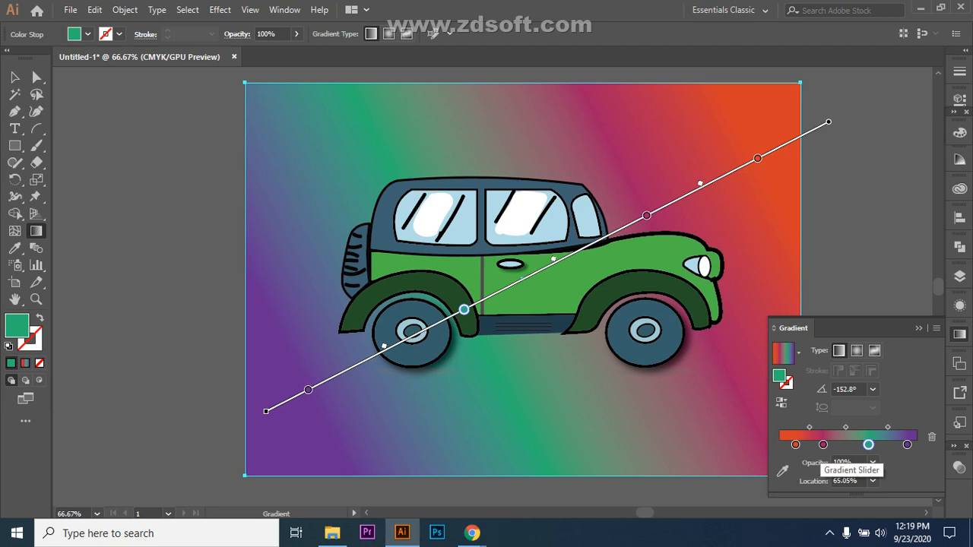
drag(823, 444, 830, 445)
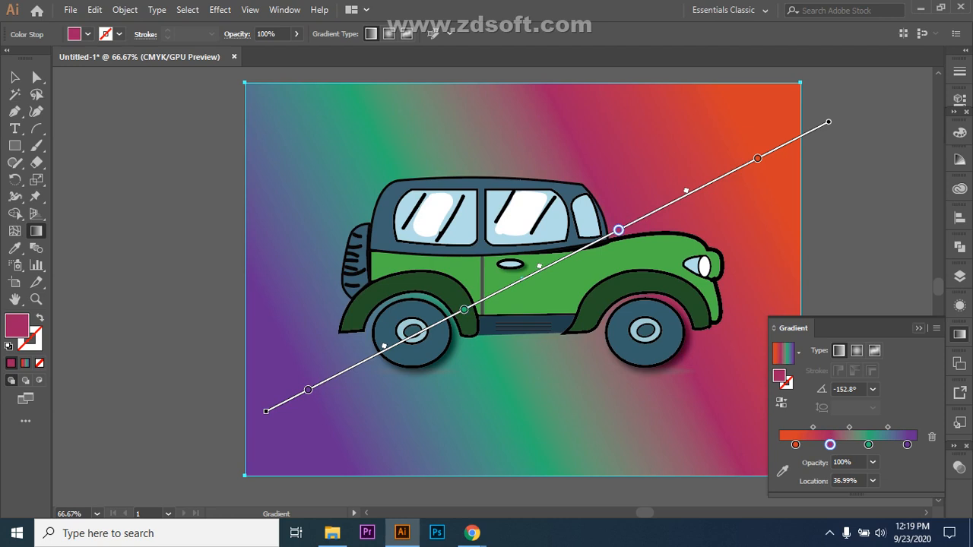
Step: Redraw the linear gradient diagonally from beyond the rectangle's upper-left corner to beyond its lower-right corner, and deselect the rectangle
click(919, 327)
drag(142, 161, 866, 320)
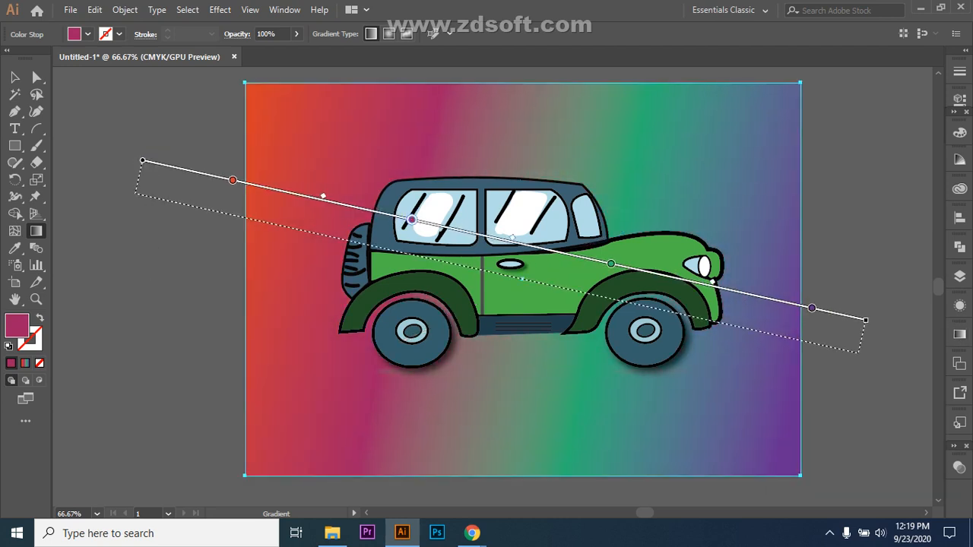
mouse_move(71, 90)
mouse_down()
mouse_move(238, 196)
mouse_move(933, 487)
mouse_move(844, 473)
mouse_up()
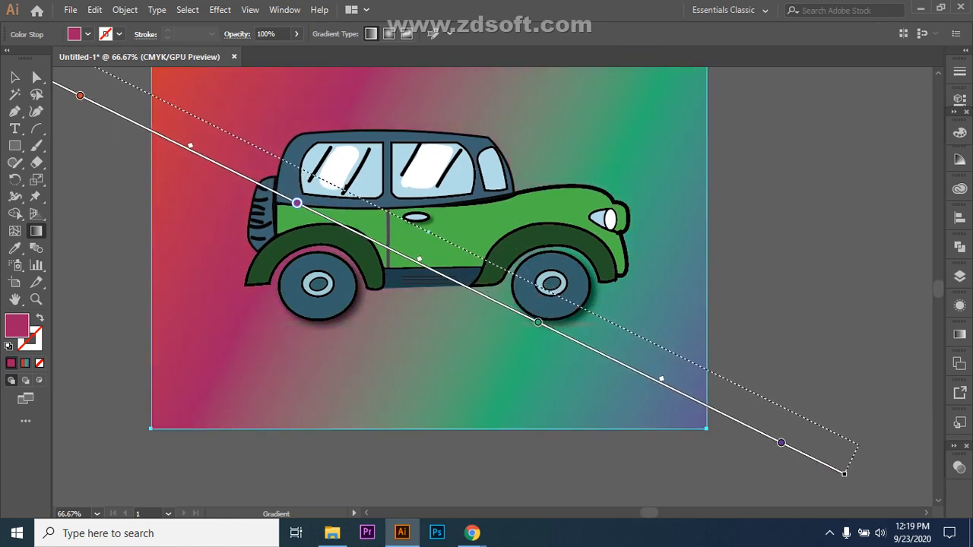
click(15, 76)
click(103, 182)
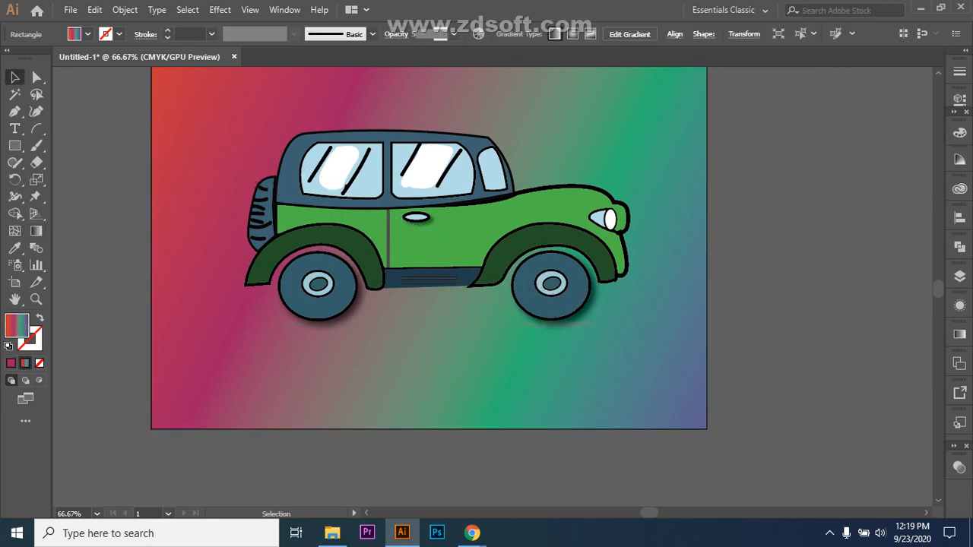
scroll(104, 182, up, 1)
scroll(429, 284, up, 4)
scroll(429, 284, down, 3)
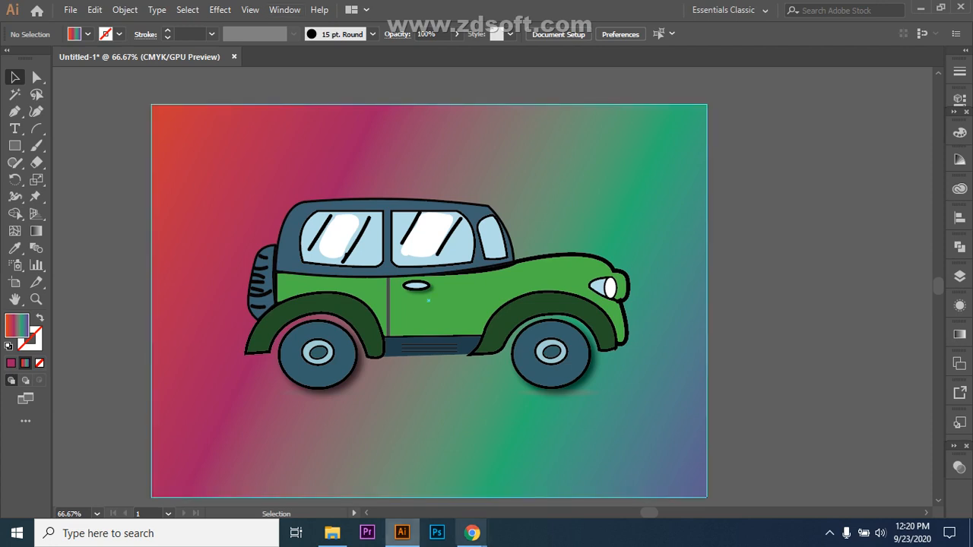
mouse_move(472, 533)
click(380, 475)
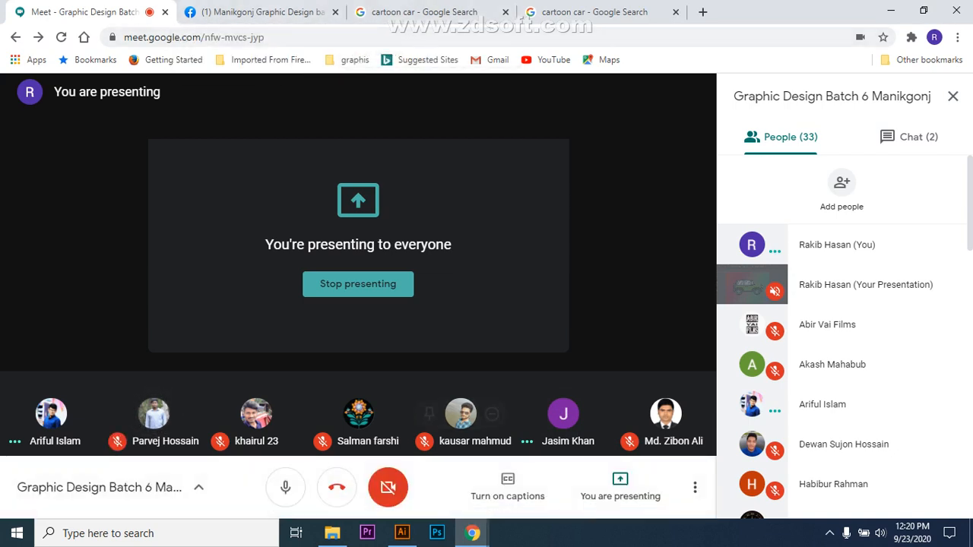
click(402, 533)
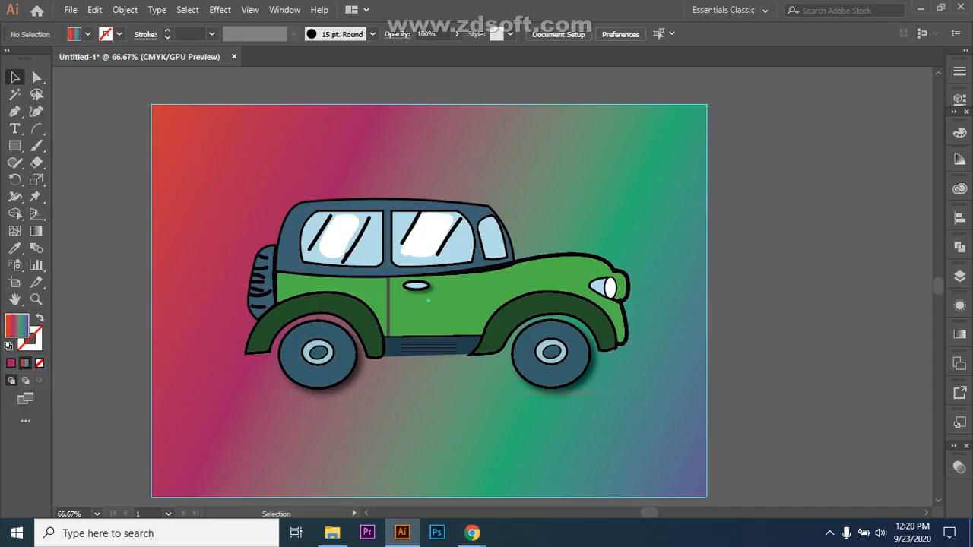
Step: Delete the gradient-filled background rectangle and set the fill colour to none
click(430, 440)
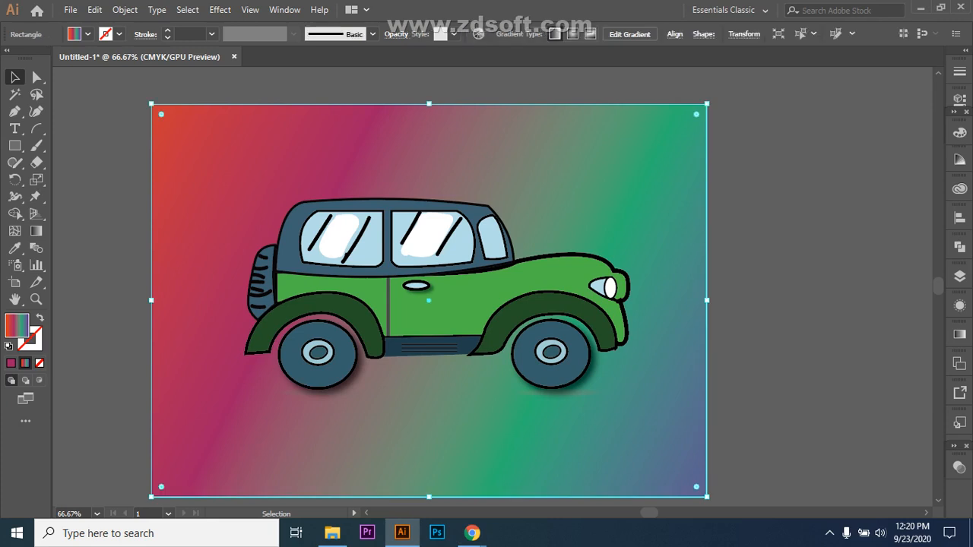
key(Delete)
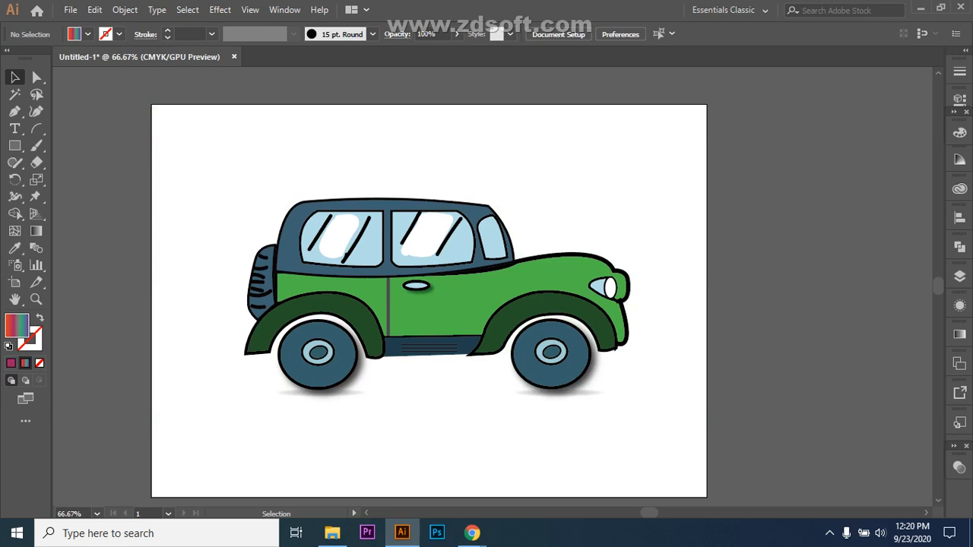
click(39, 363)
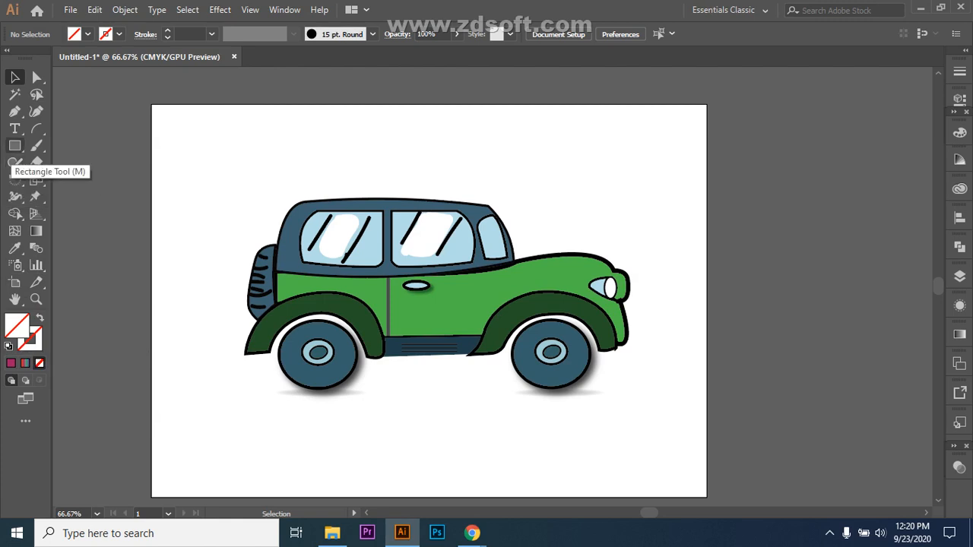
Step: Draw a new rectangle covering the whole artboard behind the car on Layer 7
click(14, 145)
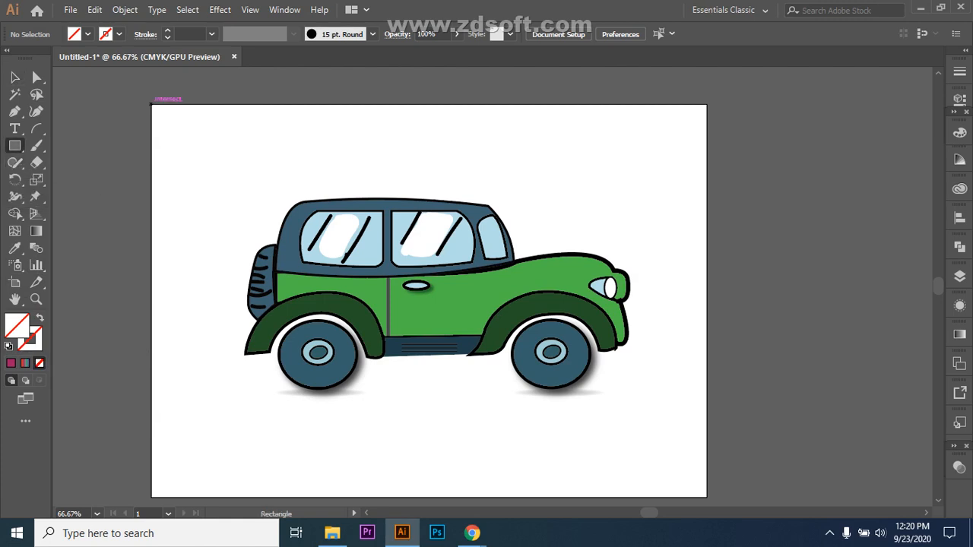
click(959, 276)
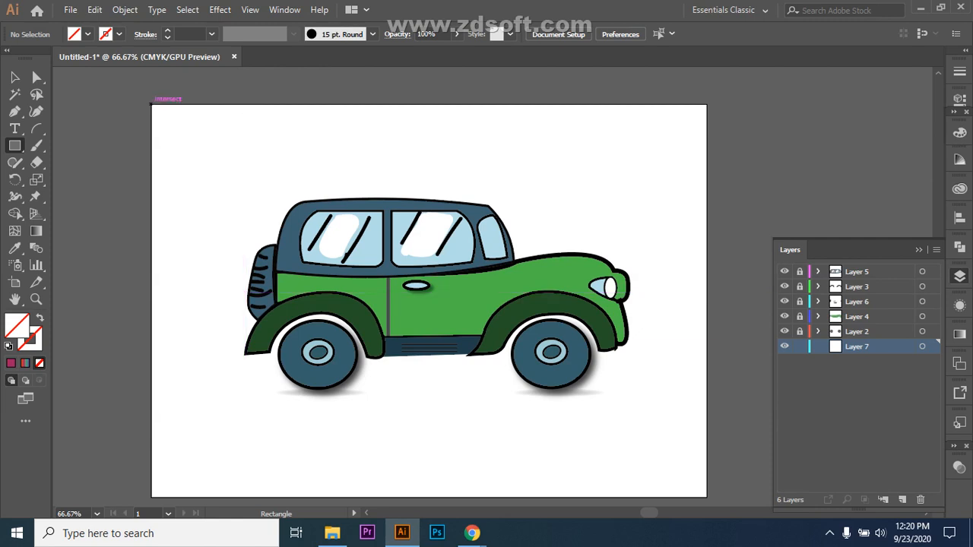
drag(152, 105, 707, 498)
key(v)
key(v)
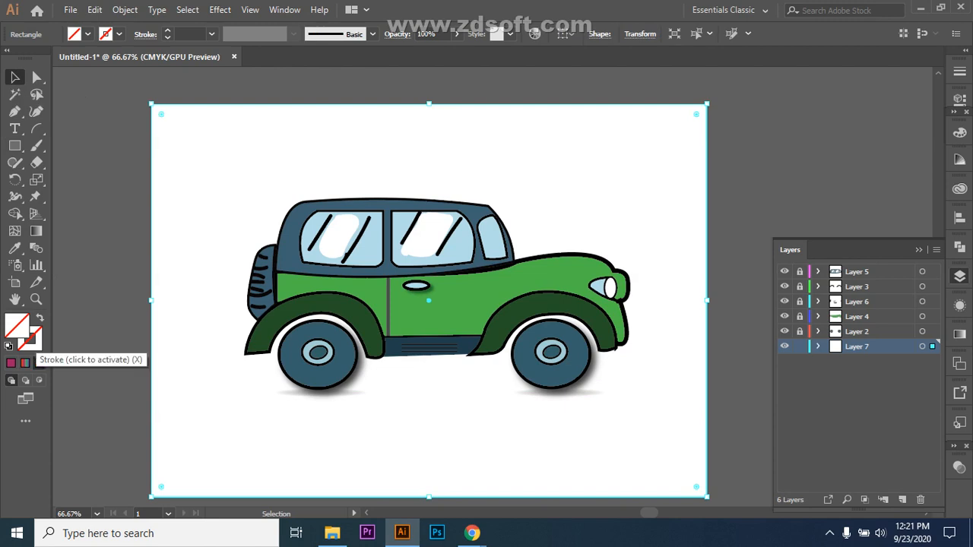
double_click(30, 340)
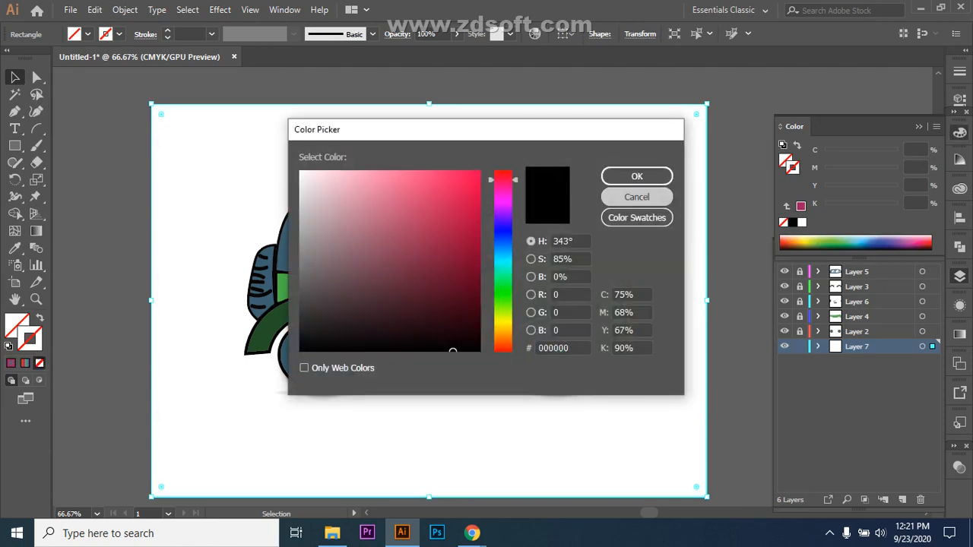
key(Escape)
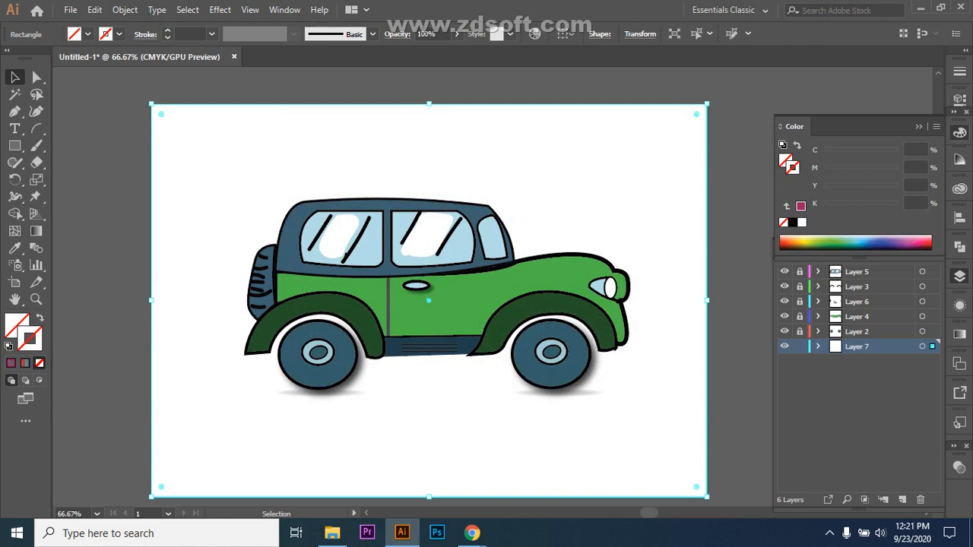
click(960, 305)
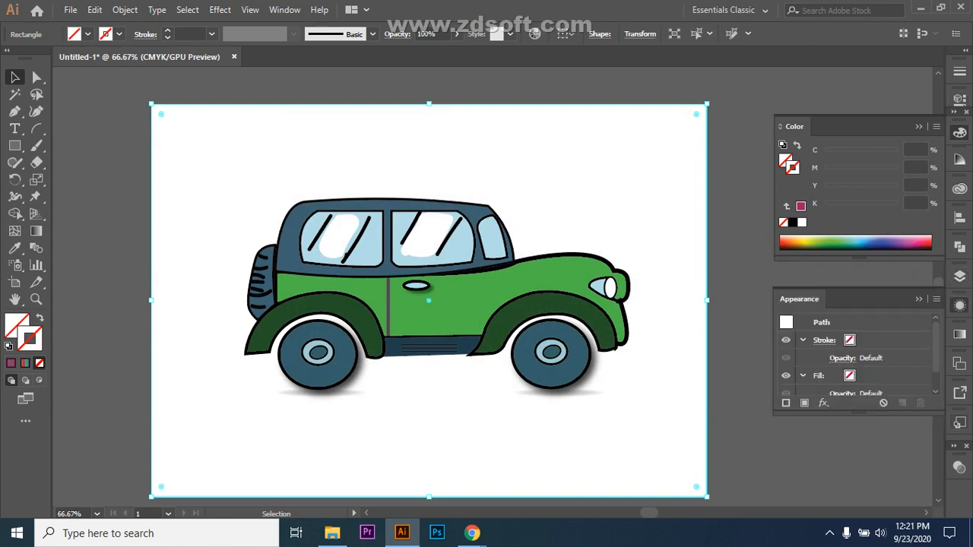
click(960, 467)
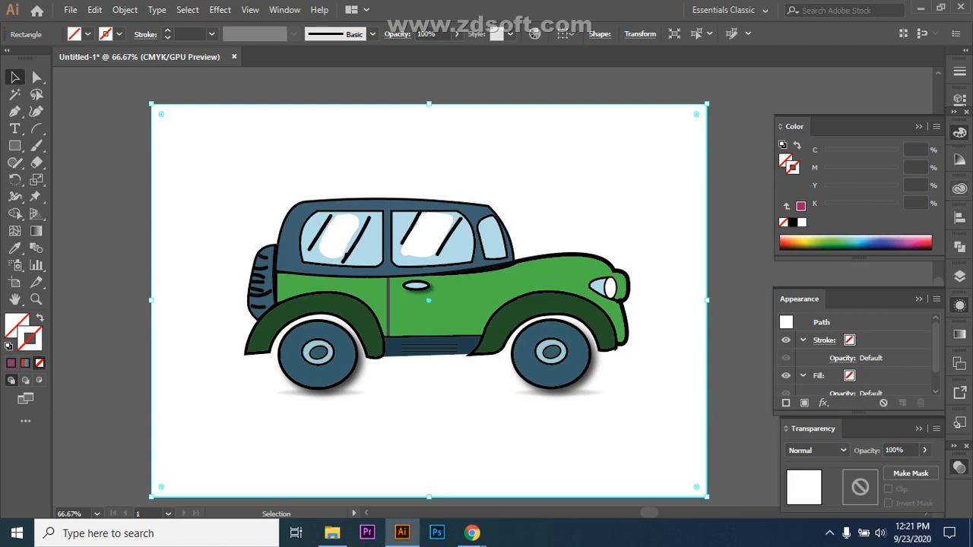
click(960, 159)
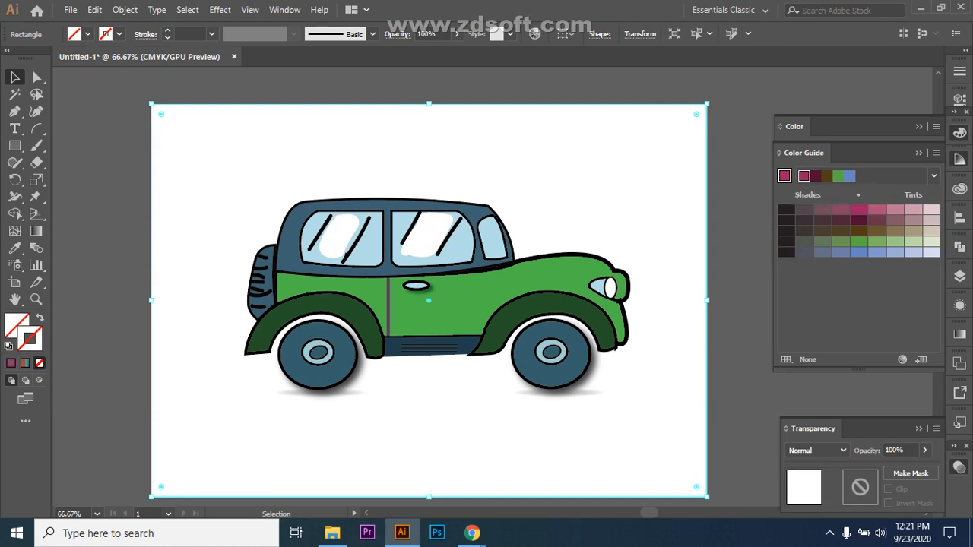
click(959, 133)
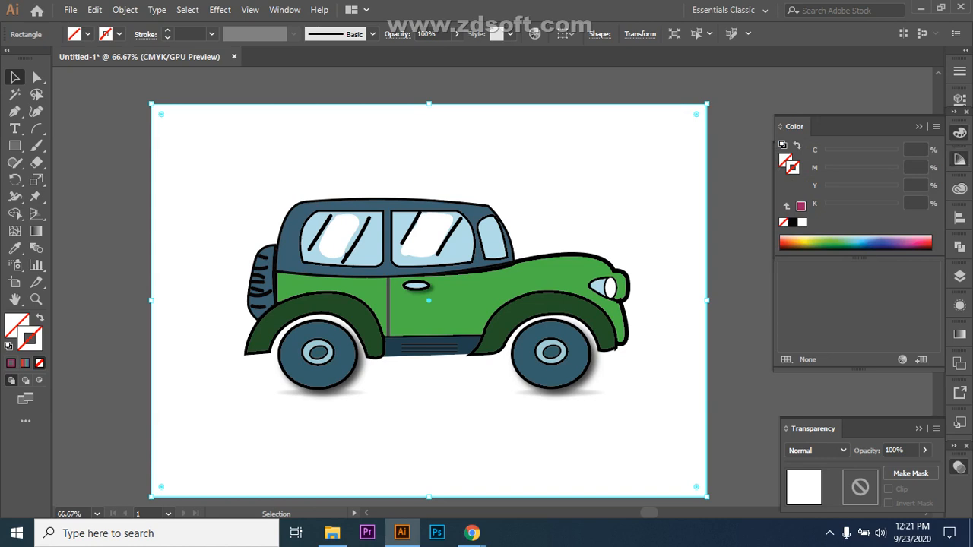
click(781, 127)
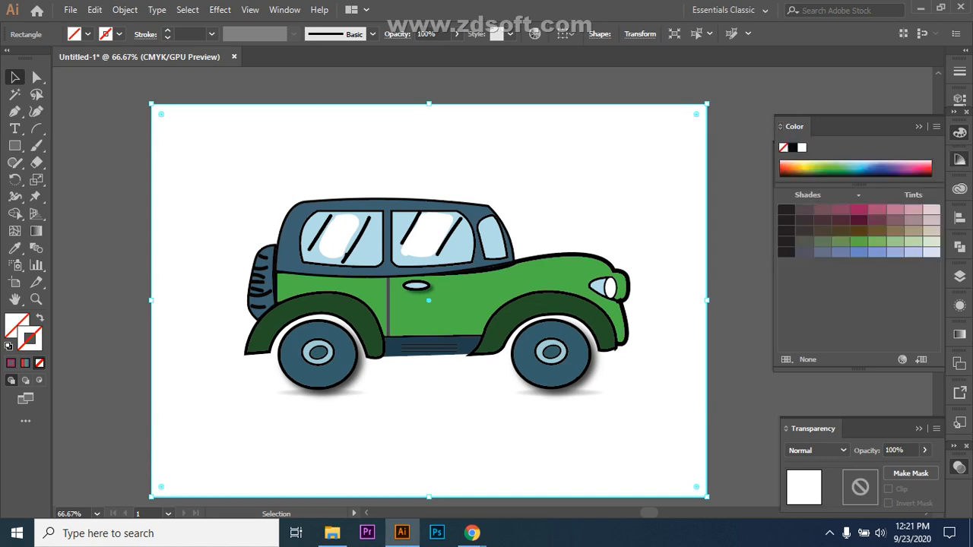
click(781, 127)
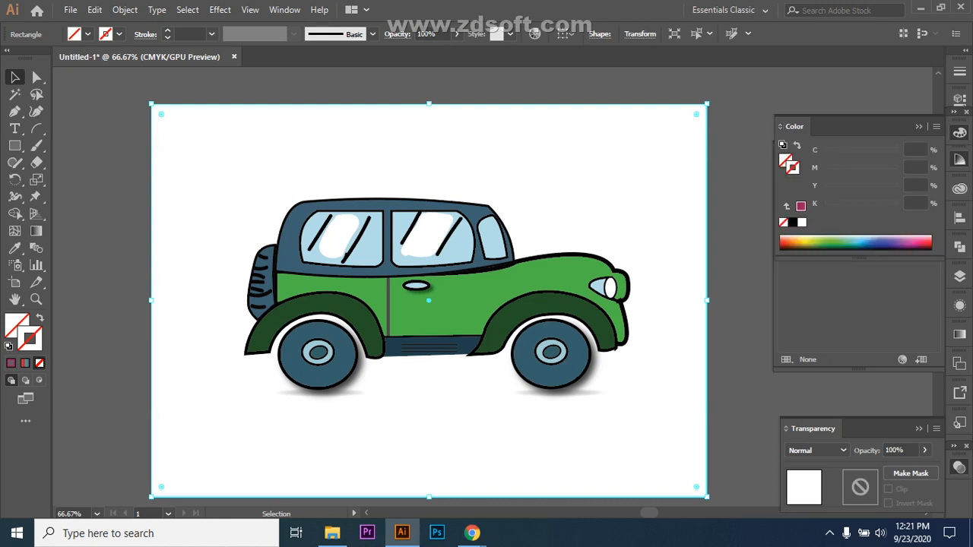
click(960, 72)
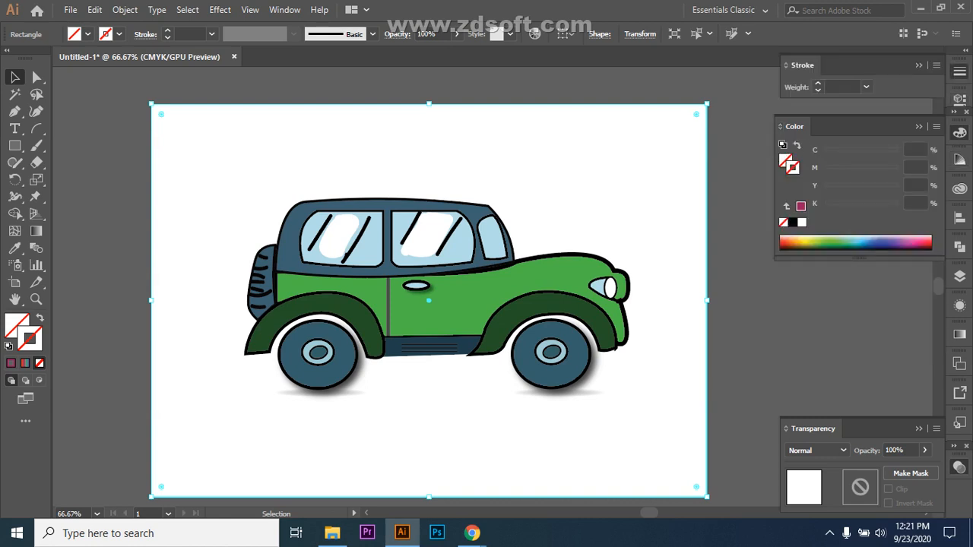
click(960, 71)
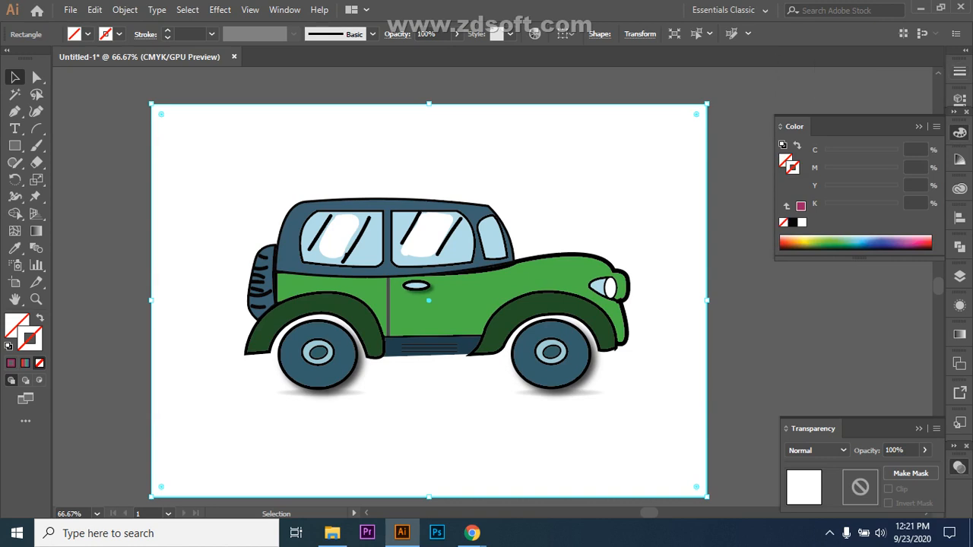
Step: Fill the background rectangle with orange-red (C 12.55, M 92.16, Y 100, K 3.53) by swapping sampled stroke colours into the fill, and remove its stroke
click(788, 248)
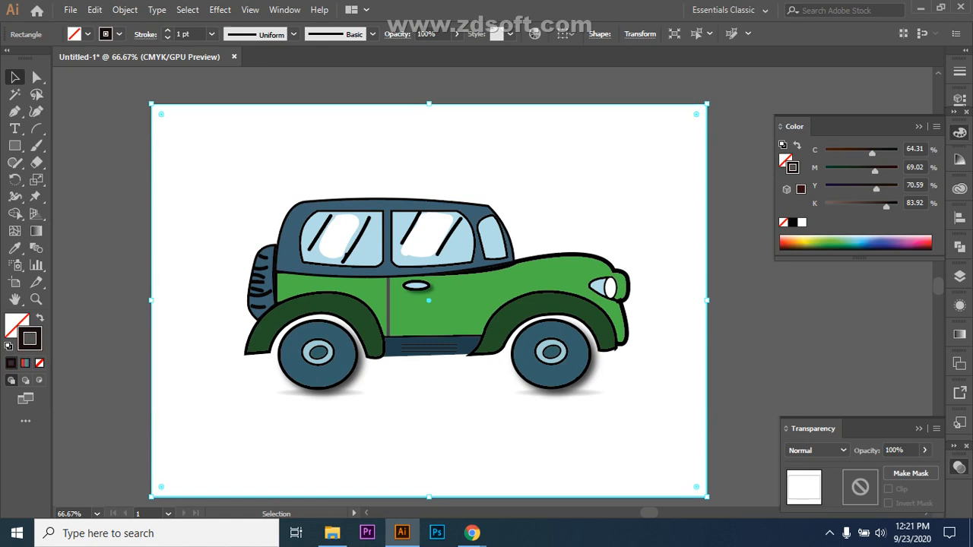
key(shift+x)
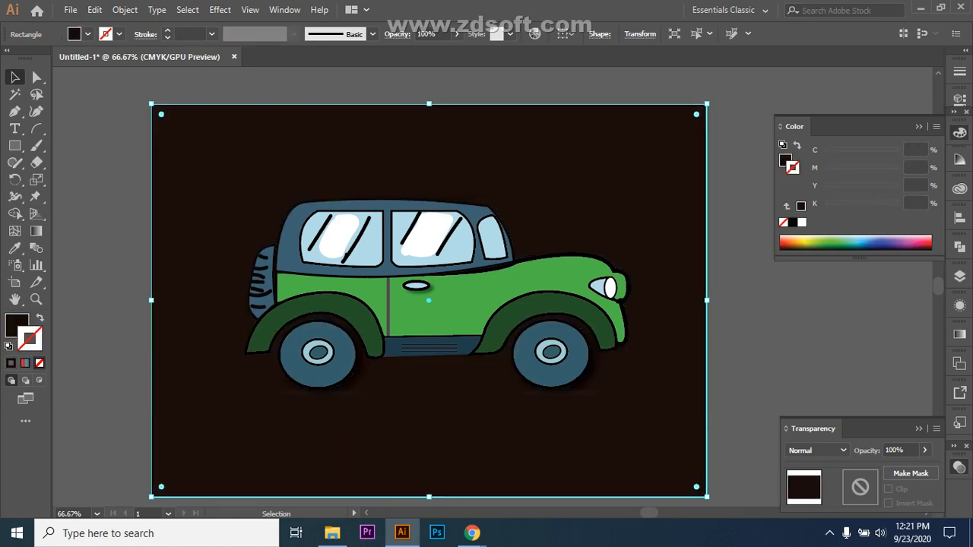
click(787, 245)
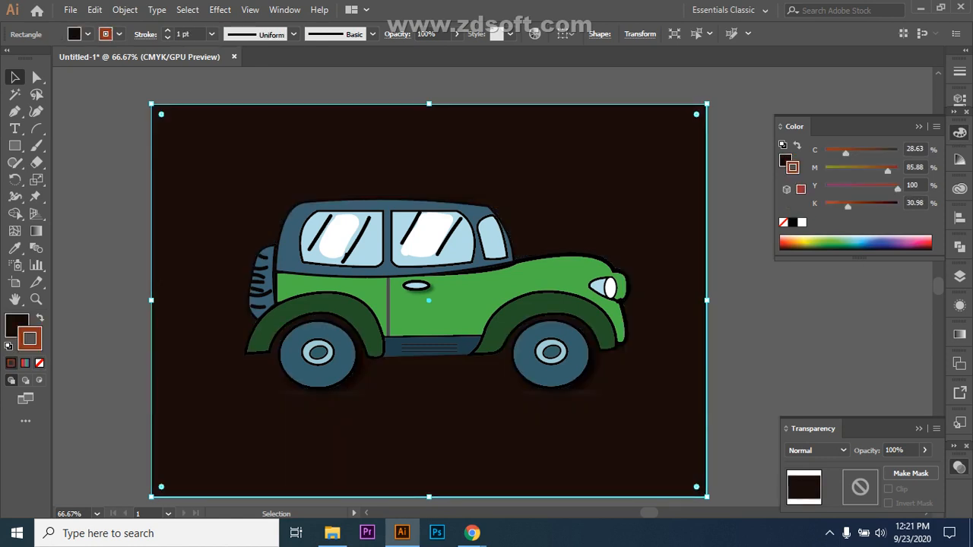
click(783, 242)
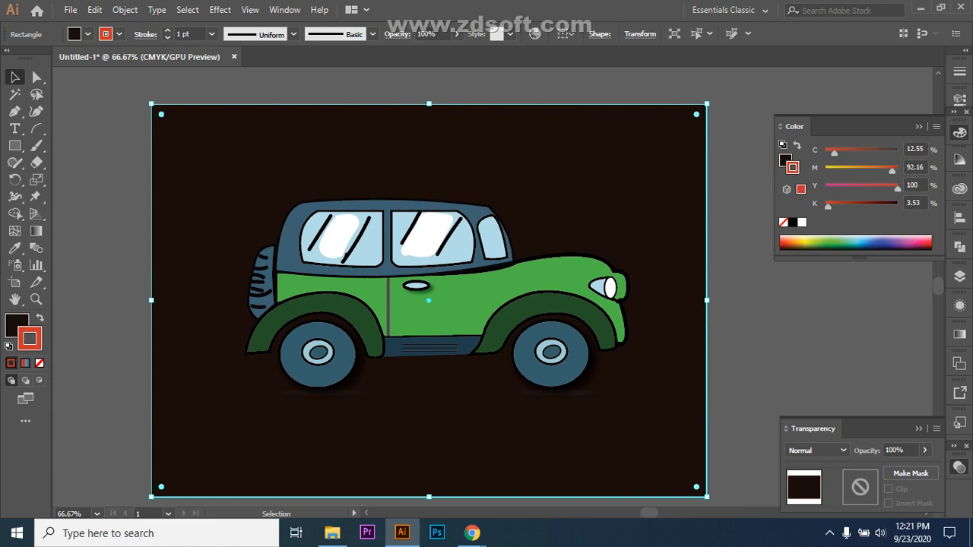
click(39, 318)
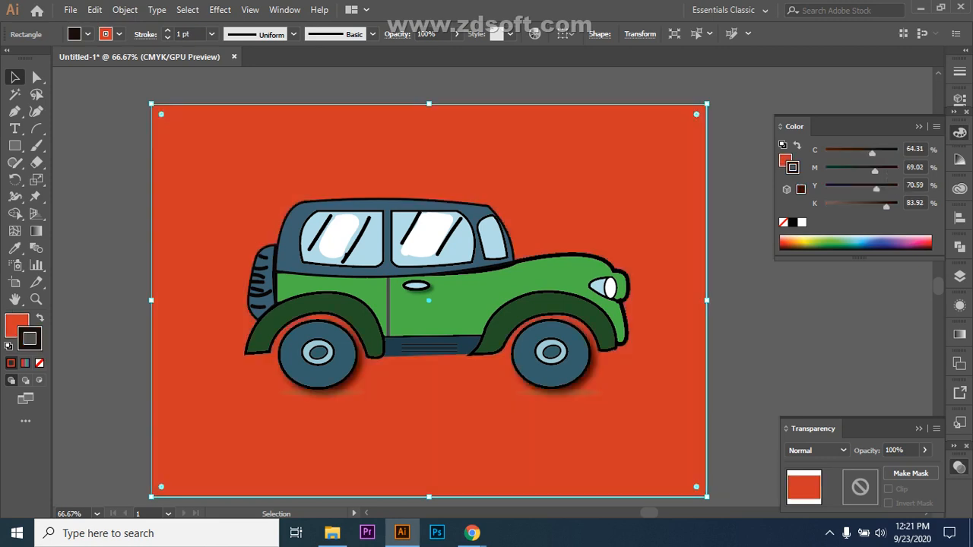
click(40, 362)
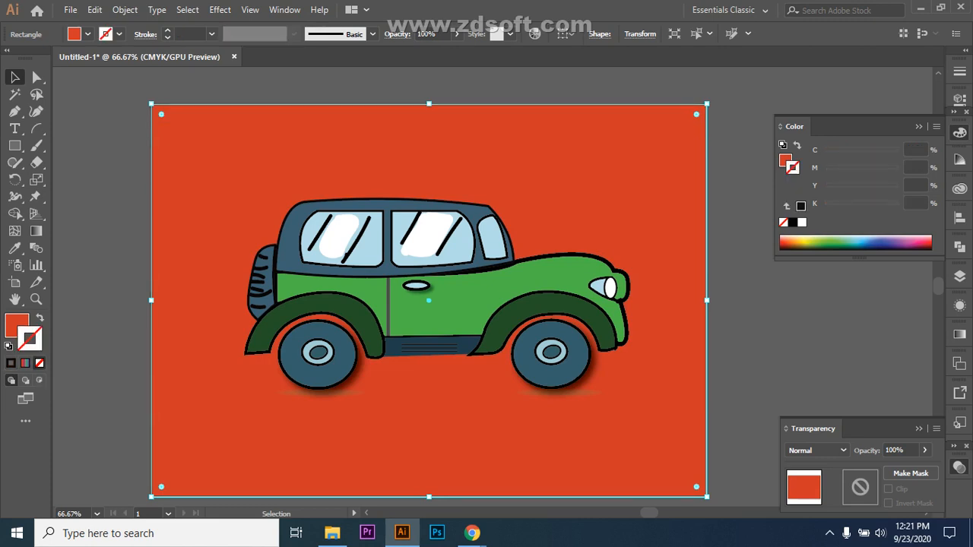
Step: Try a dark brown and a light orange stroke on the background rectangle, setting the stroke back to none after each
click(790, 247)
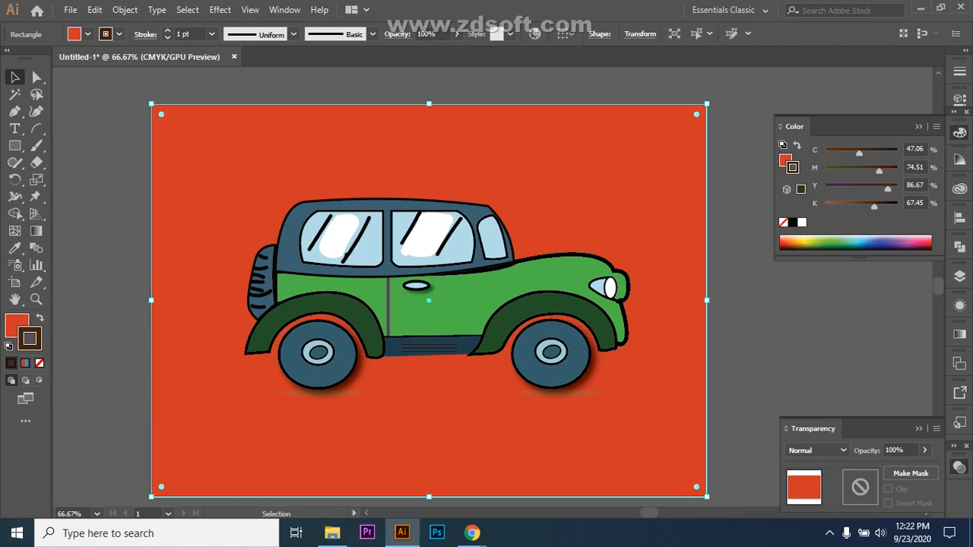
click(39, 363)
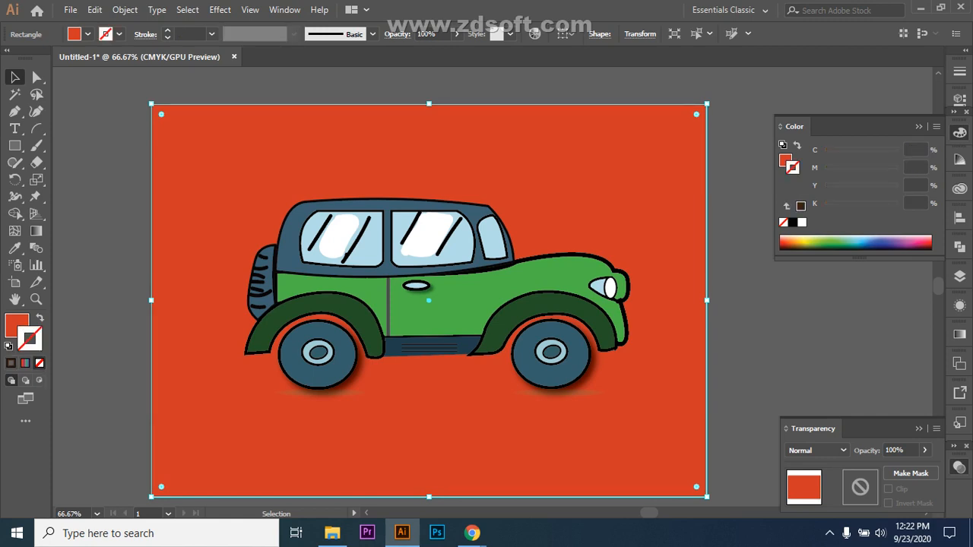
click(793, 240)
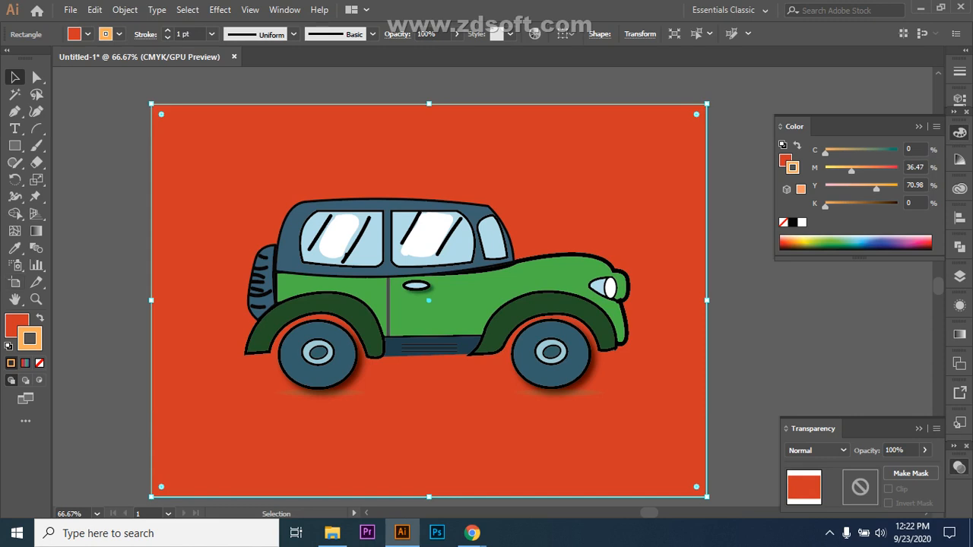
click(40, 363)
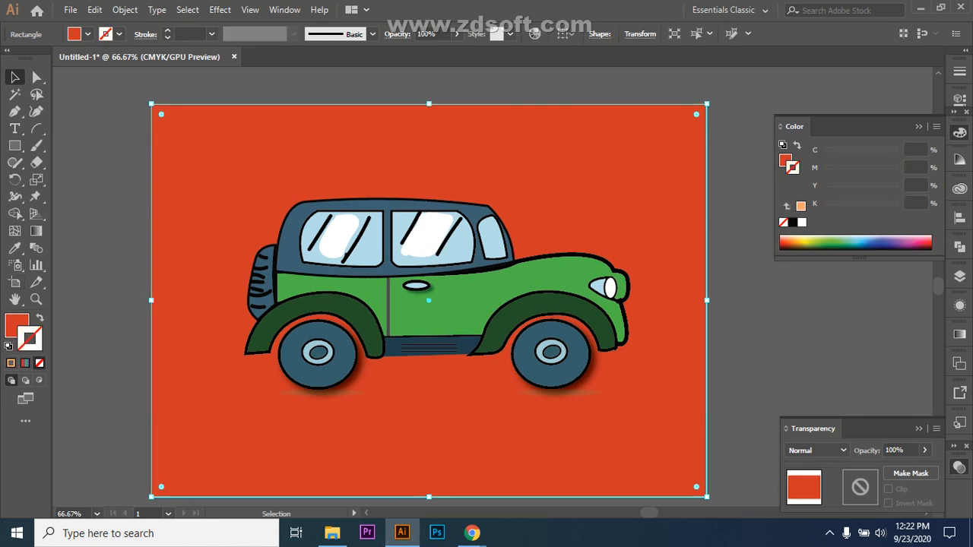
Step: Try yellow, maroon and red fills on the background rectangle, settle on dark red-brown (C 31.76, M 91.76, Y 100, K 43.92), and deselect it
key(x)
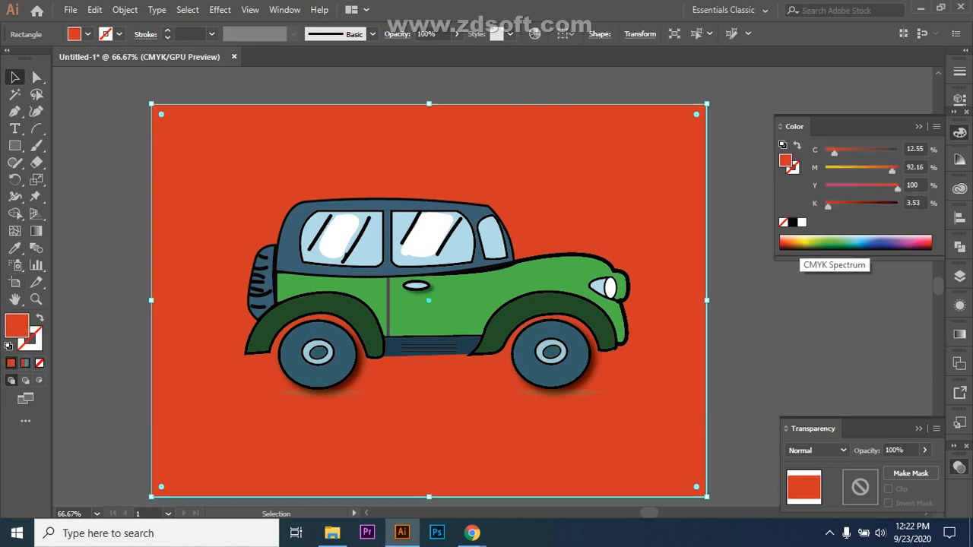
click(820, 244)
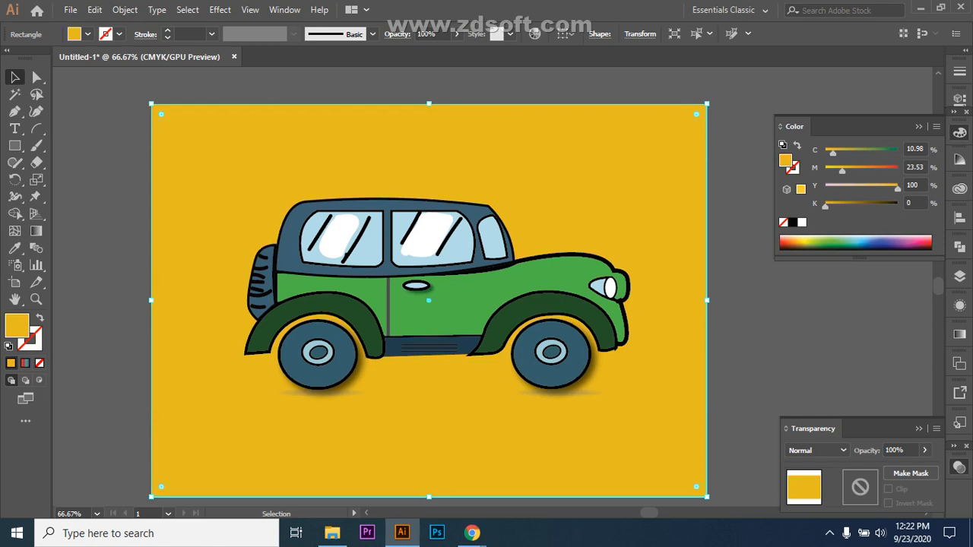
click(921, 245)
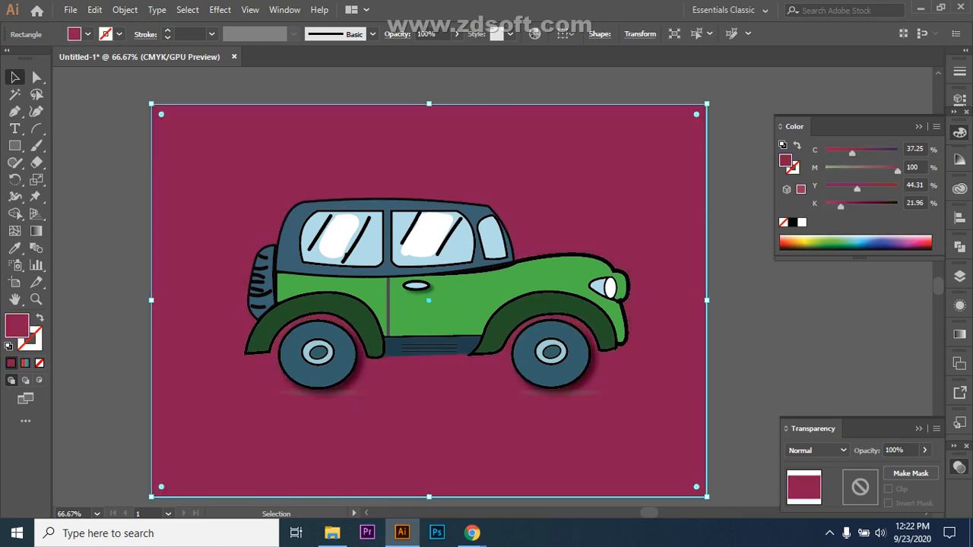
click(929, 245)
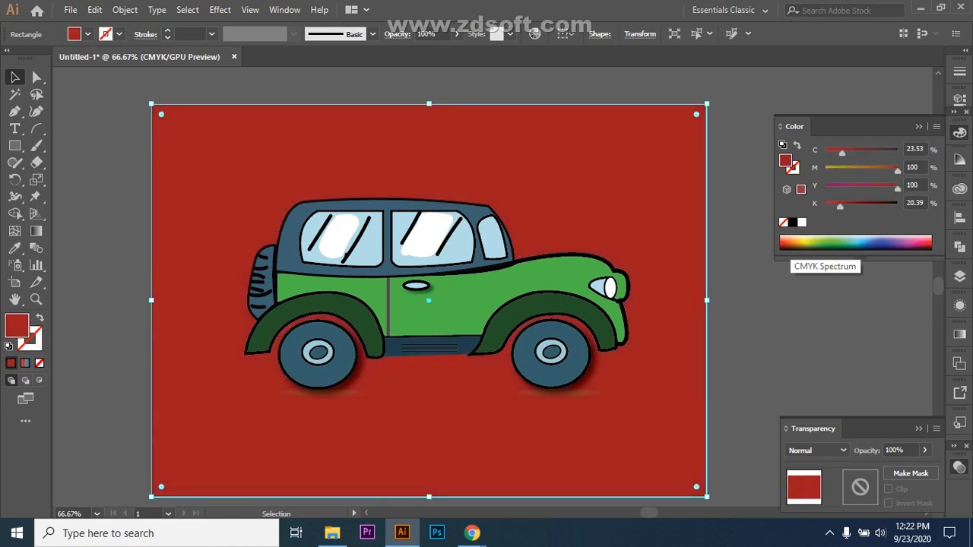
click(785, 247)
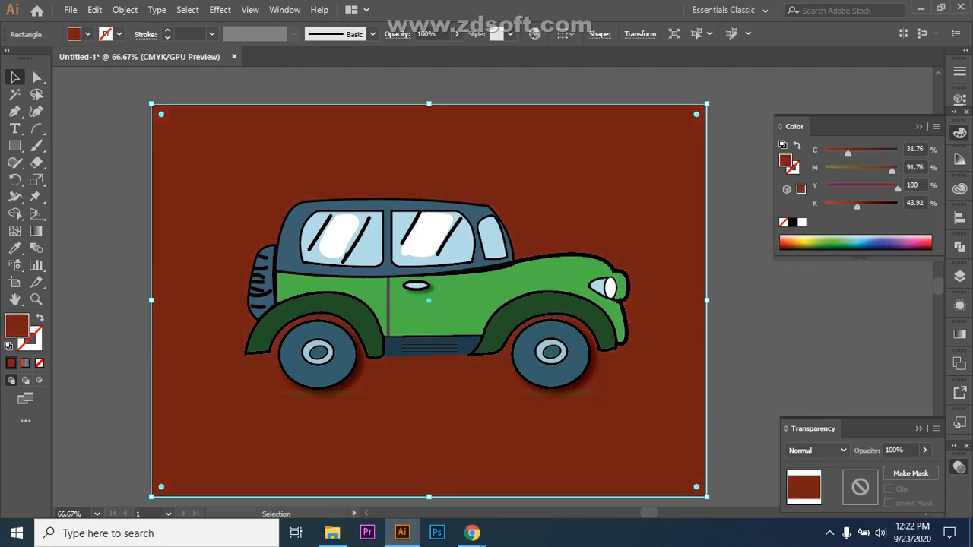
click(768, 319)
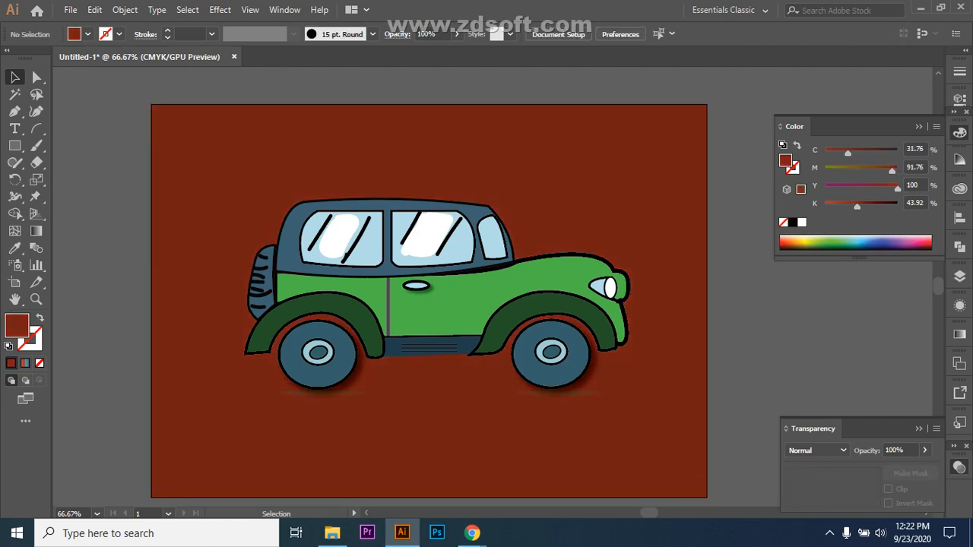
click(918, 126)
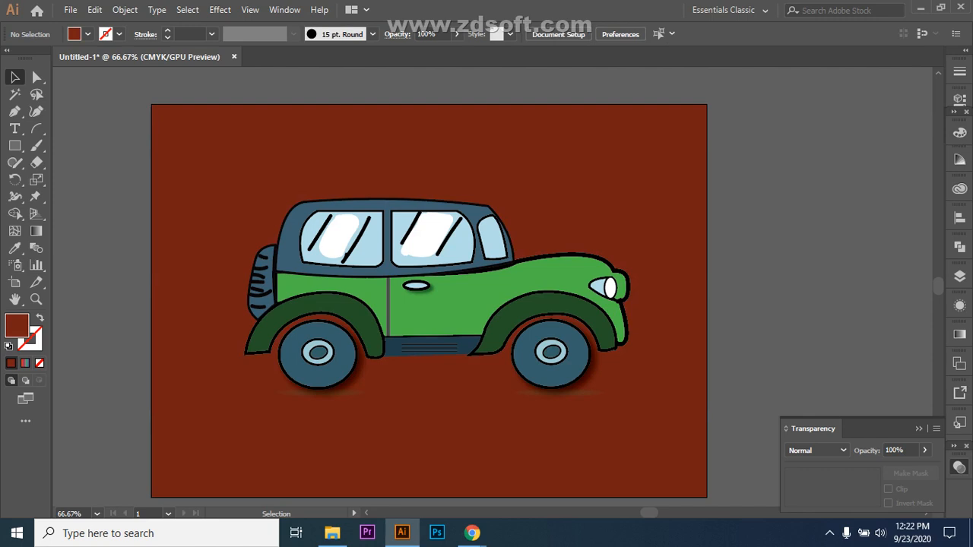
Step: Apply the existing four-colour linear gradient (orange, magenta, green, purple) as the background rectangle's fill
click(960, 335)
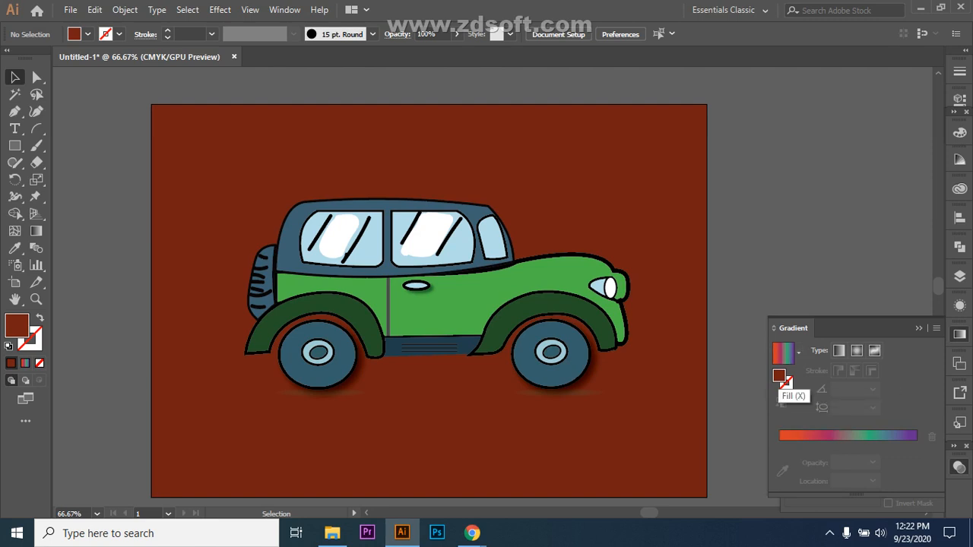
double_click(780, 376)
click(637, 175)
click(863, 437)
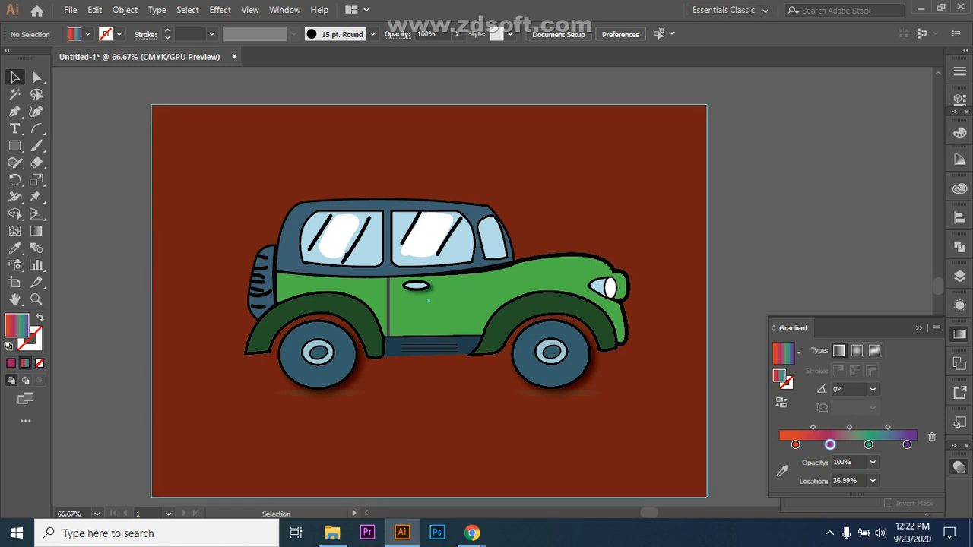
click(656, 411)
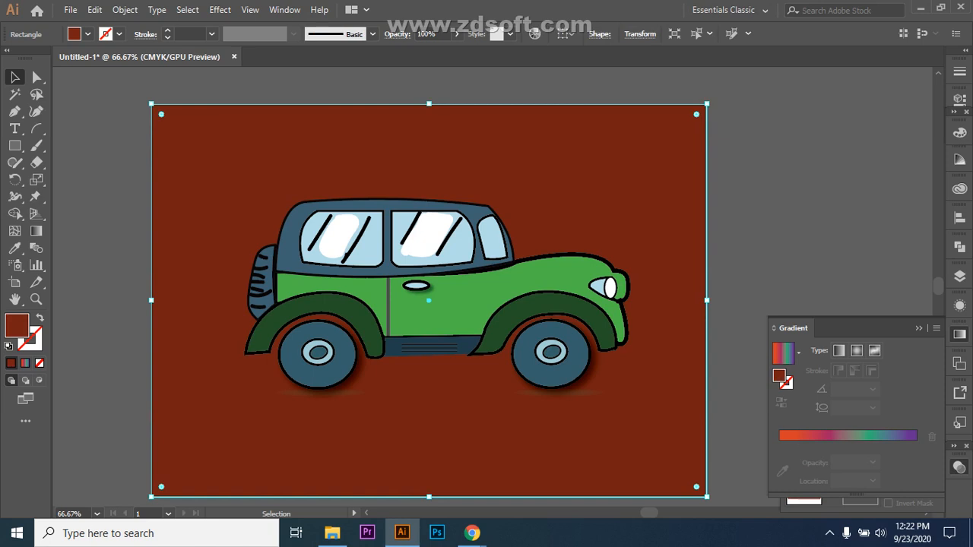
click(783, 353)
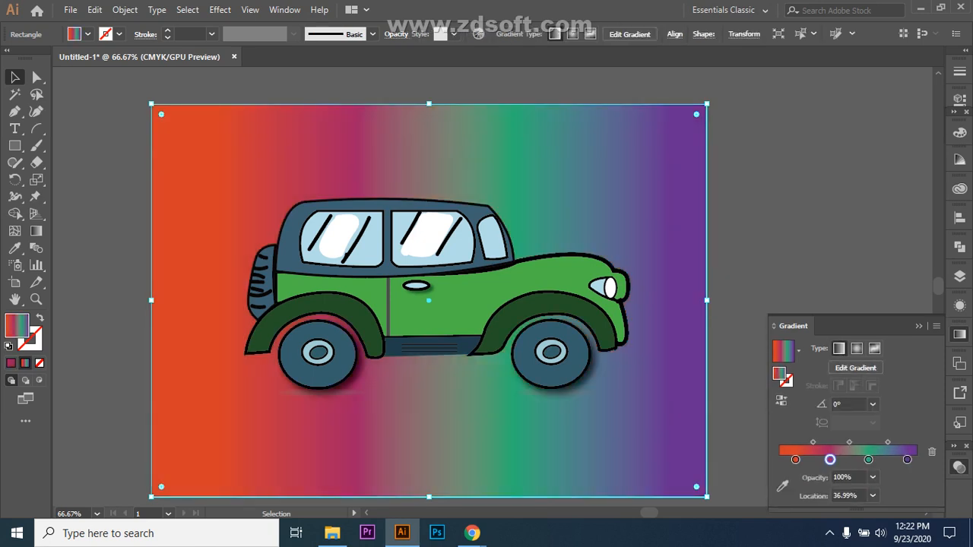
Step: Remove the green and purple stops from the background gradient, and move the magenta stop to 92.6% and the orange stop to 11.22%
drag(868, 460, 870, 490)
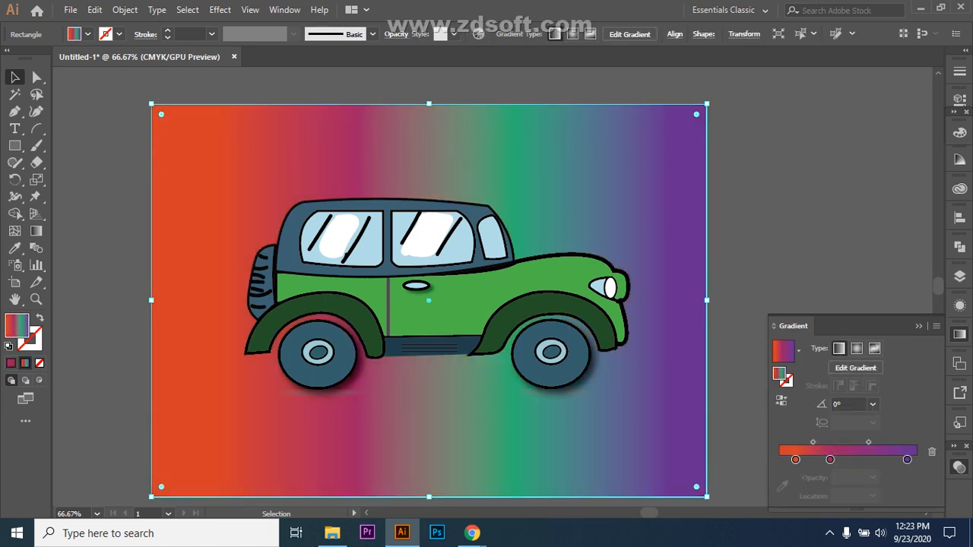
drag(907, 460, 908, 490)
click(830, 460)
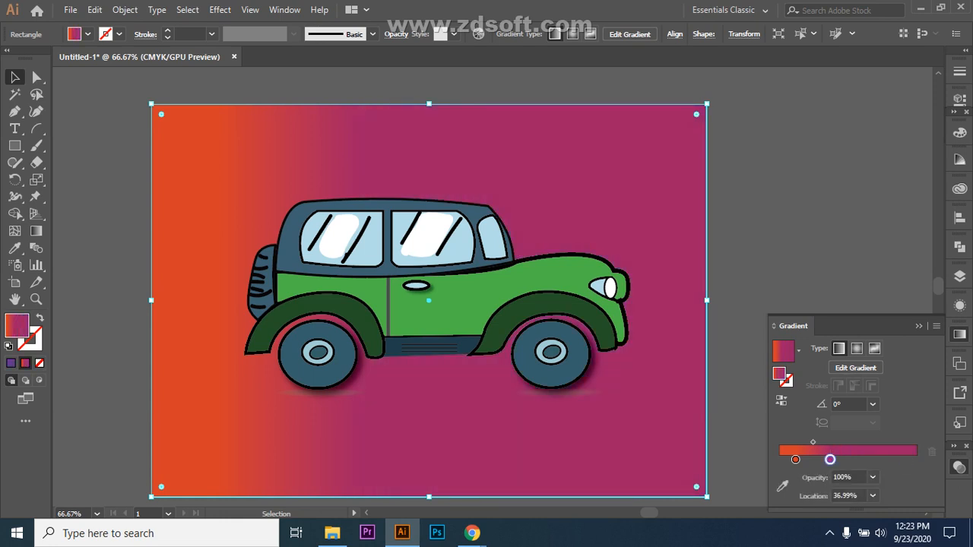
drag(830, 460, 907, 459)
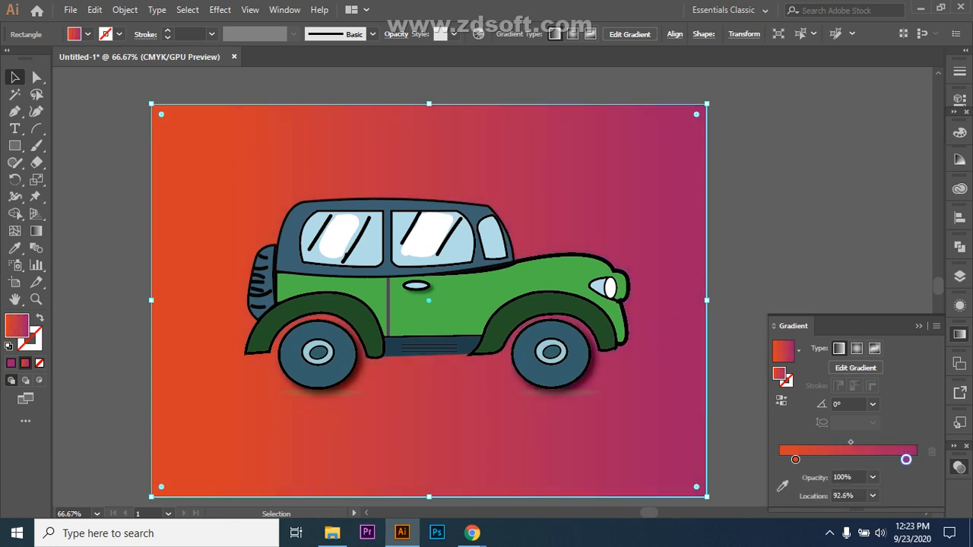
drag(796, 460, 794, 460)
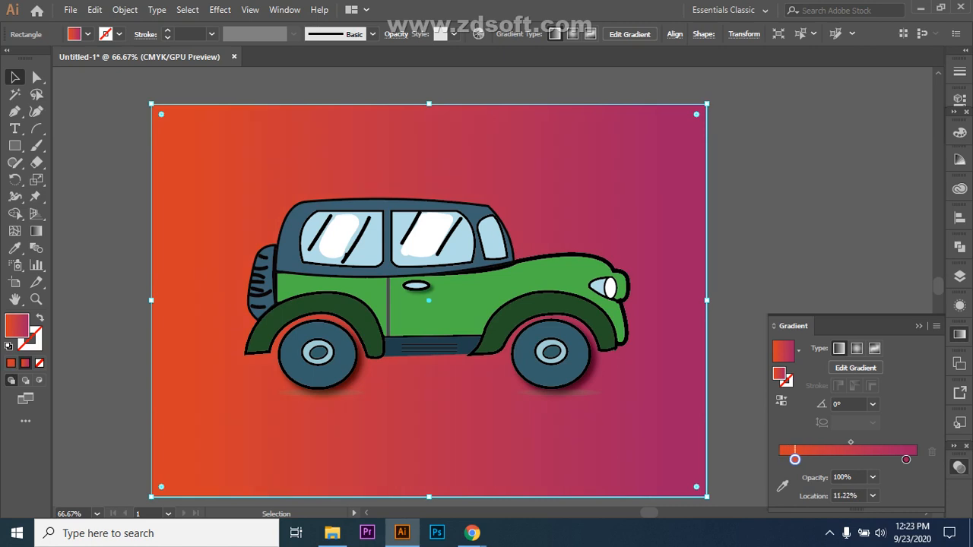
Step: Recolour the background gradient's first stop yellow and its last stop green using the swatches
double_click(794, 460)
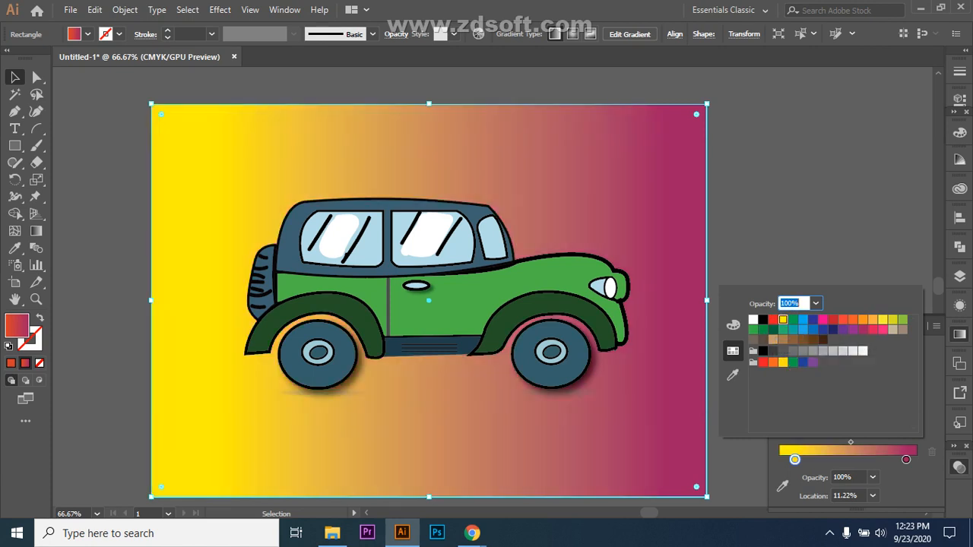
click(783, 319)
click(906, 459)
double_click(907, 459)
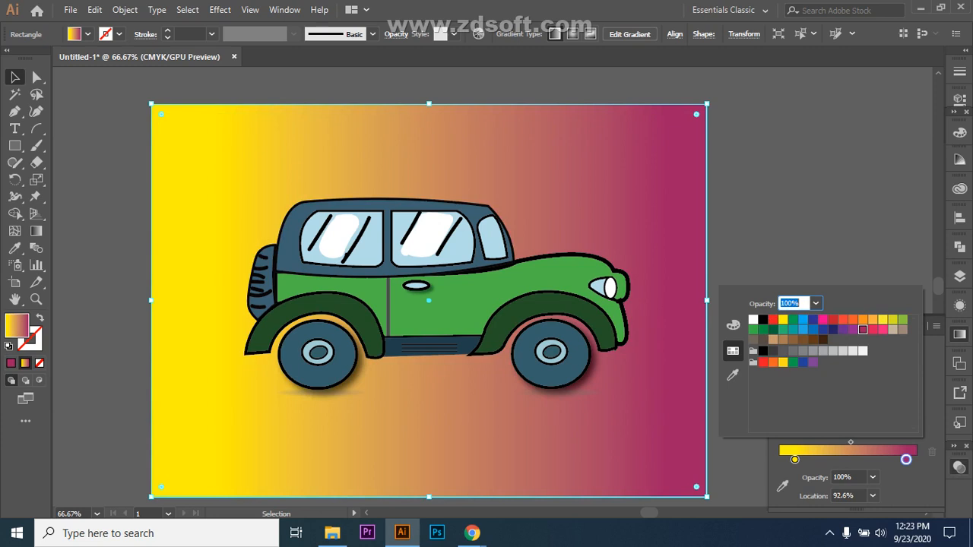
click(793, 362)
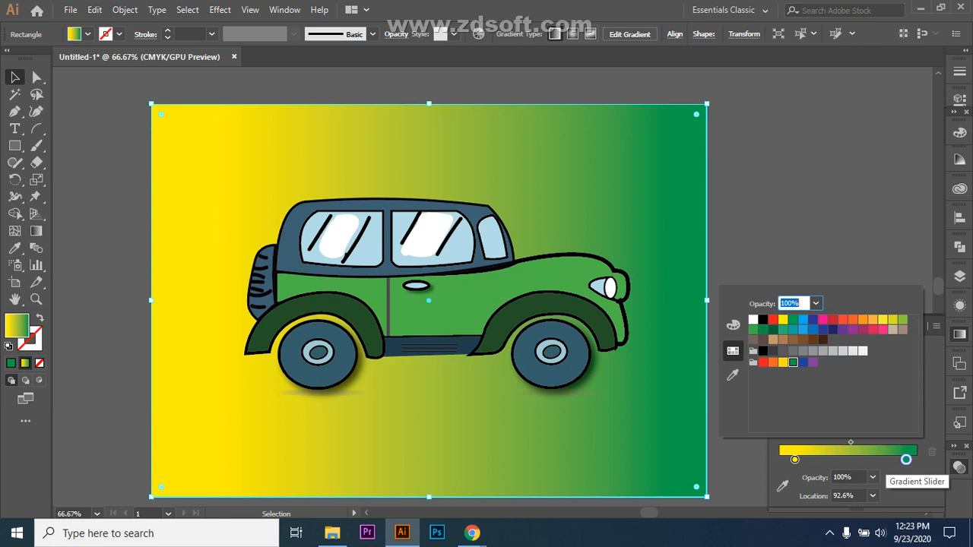
key(Escape)
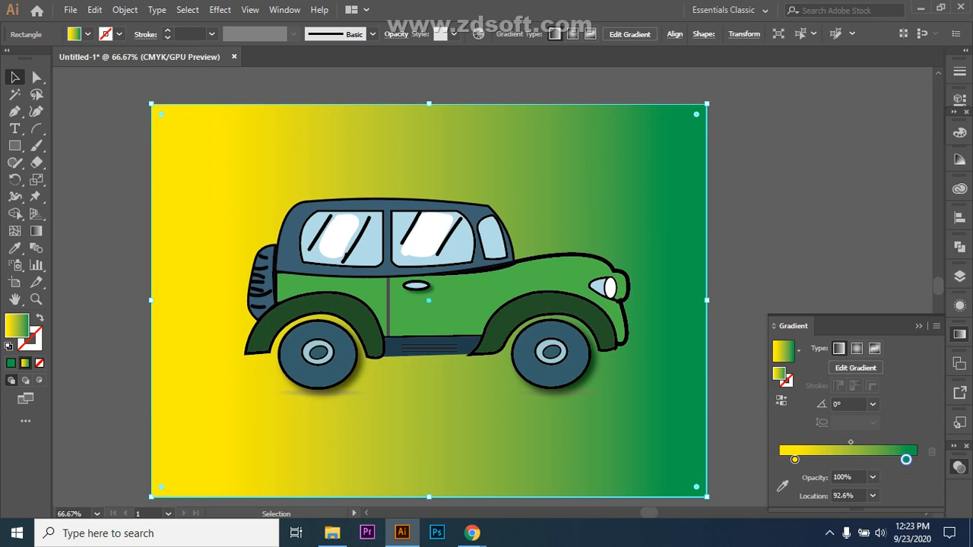
Step: Add a red stop at 38.01% and a purple stop at 65.56% to the background gradient
click(831, 459)
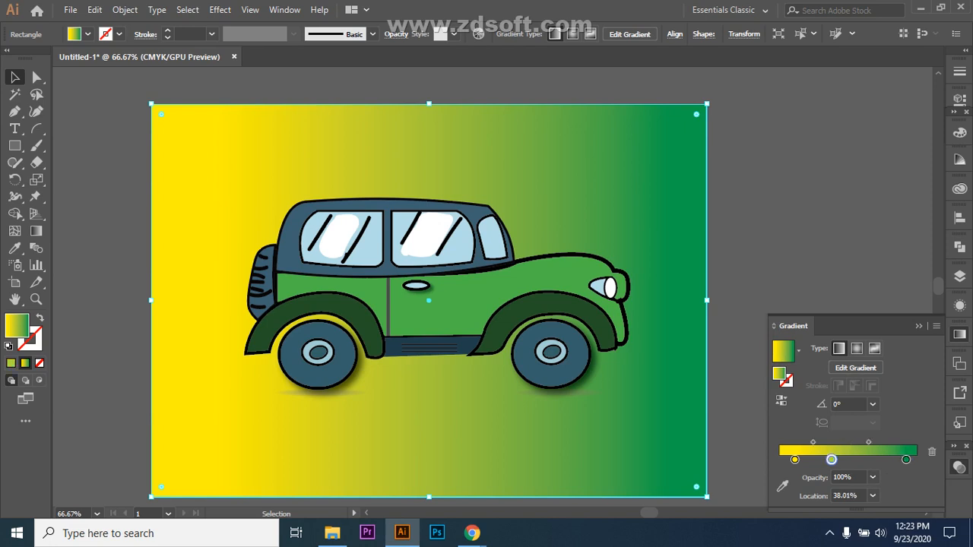
double_click(832, 459)
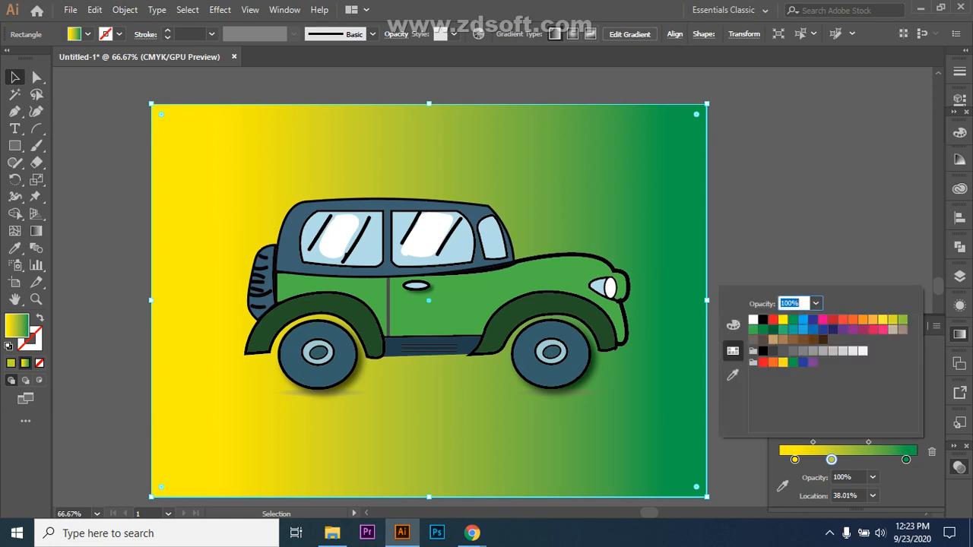
click(833, 320)
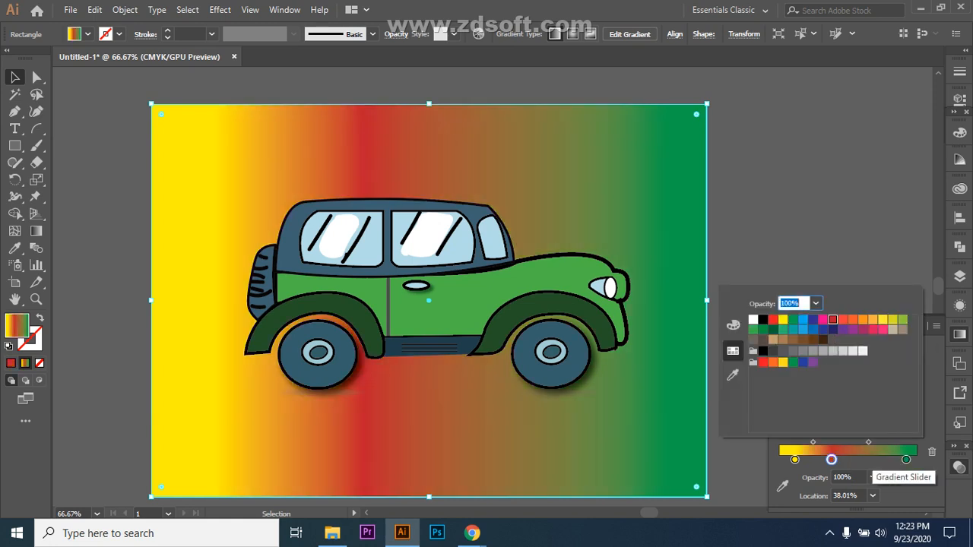
click(869, 459)
double_click(869, 459)
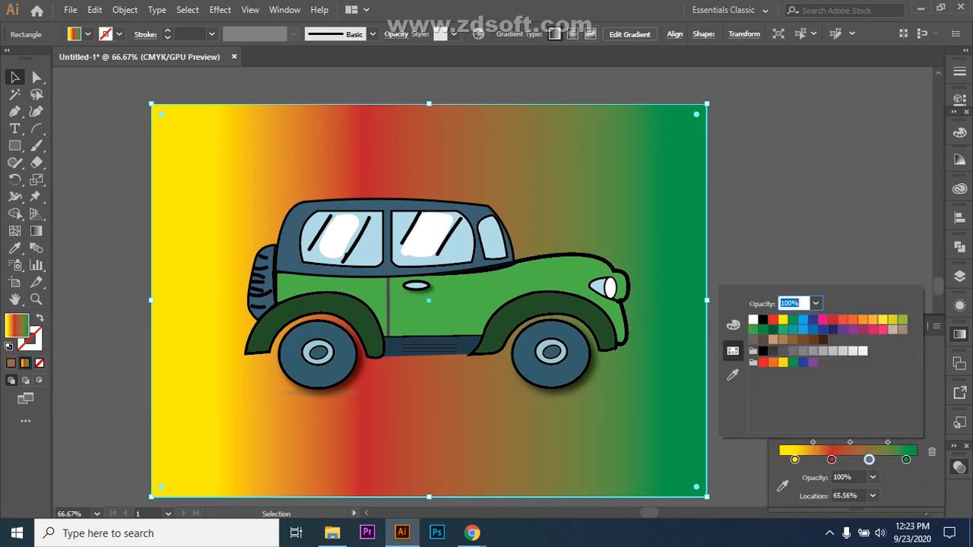
click(852, 329)
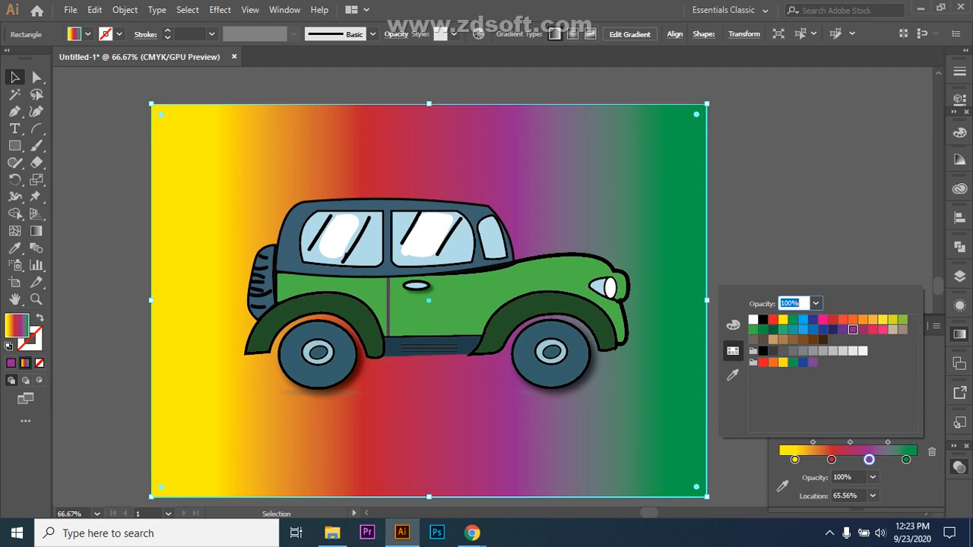
click(870, 462)
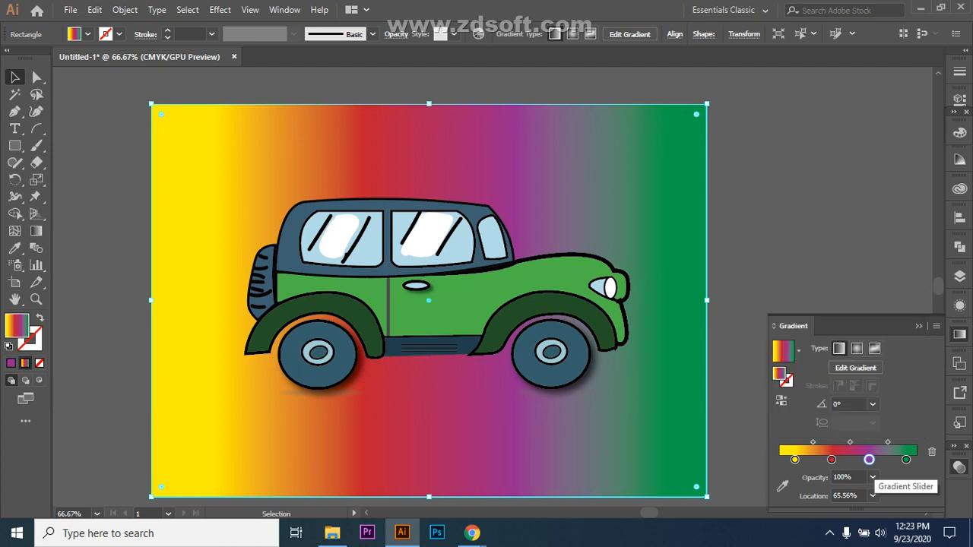
Step: Add a blue stop at the middle of the background gradient and spread the stops out, with the yellow one at 8.67%
click(849, 460)
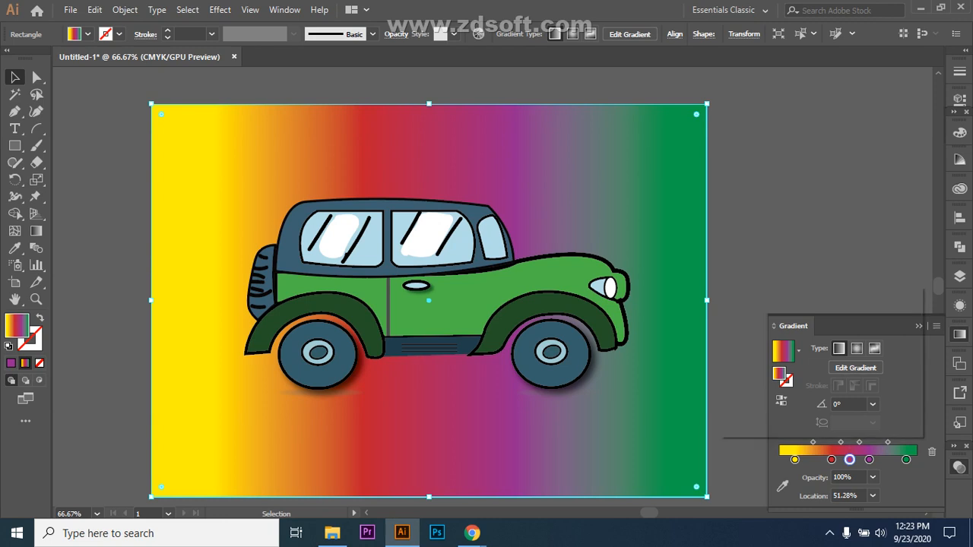
double_click(849, 460)
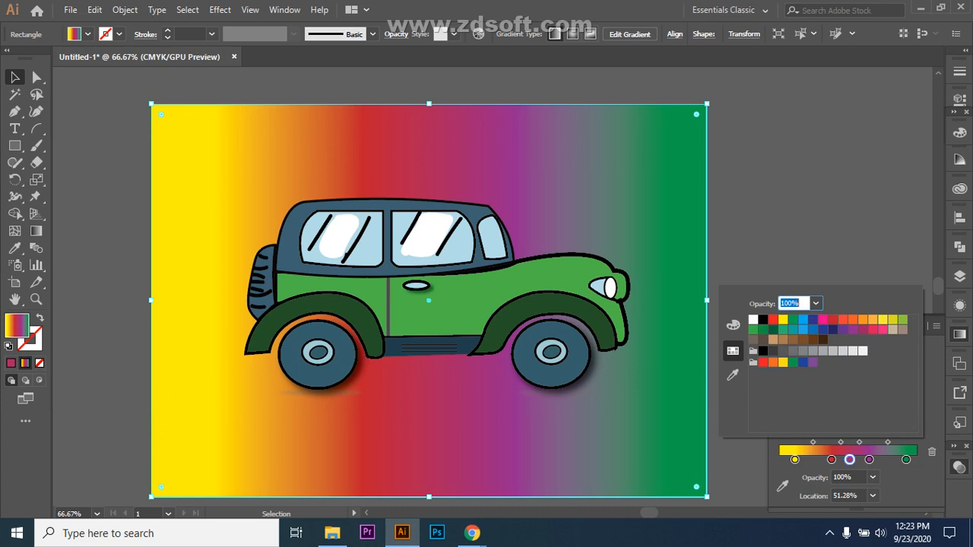
click(822, 329)
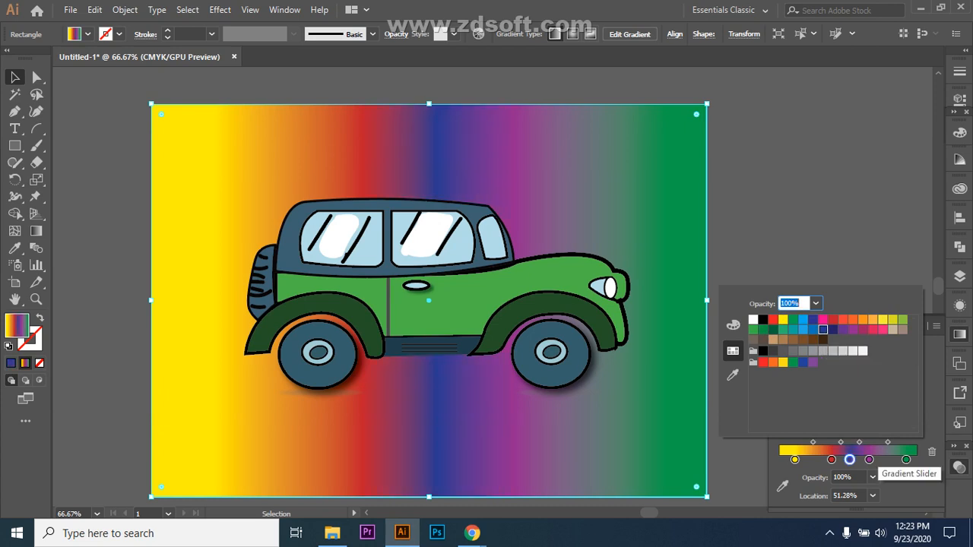
key(Escape)
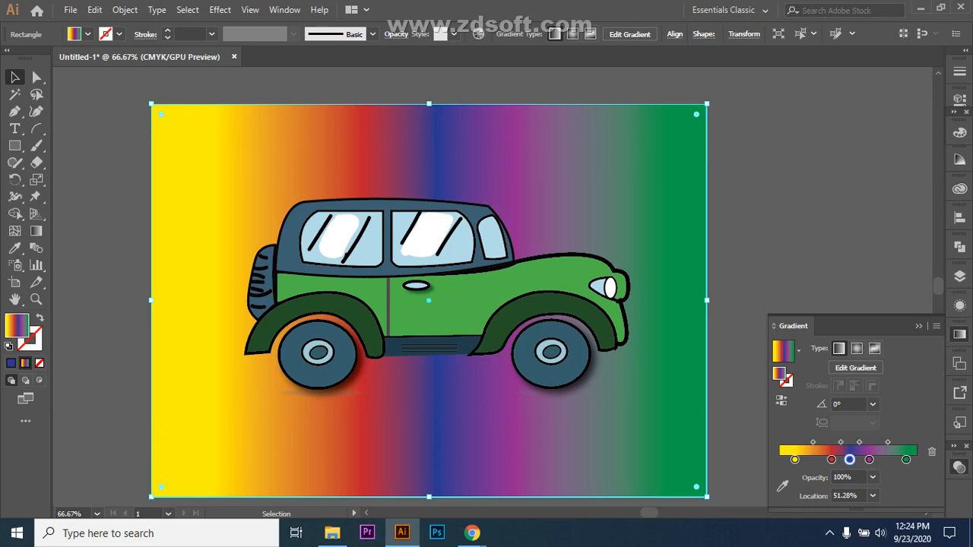
drag(831, 460, 790, 459)
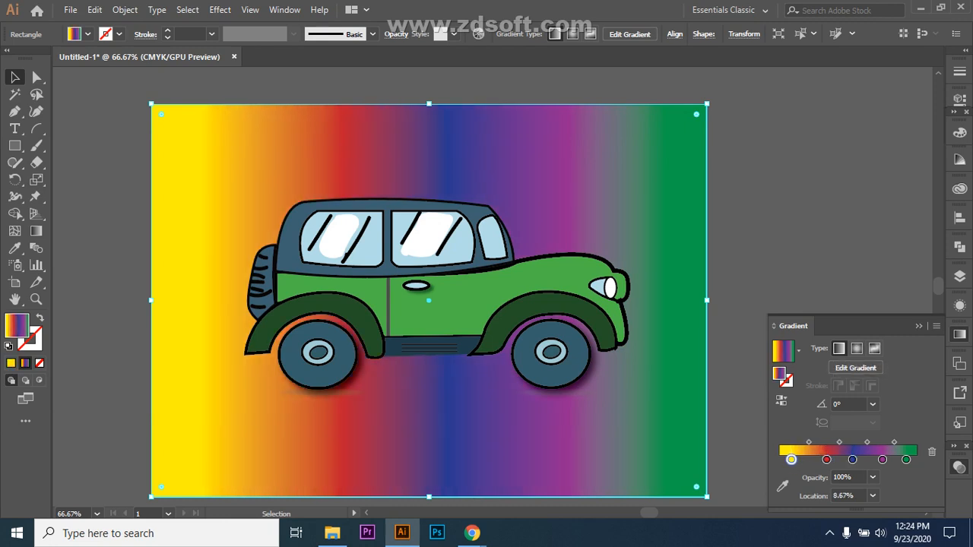
Step: Edit the gradient on the artboard, redrawing its direction diagonally at -31.1° and again from upper right to lower left at -153.4°
click(855, 368)
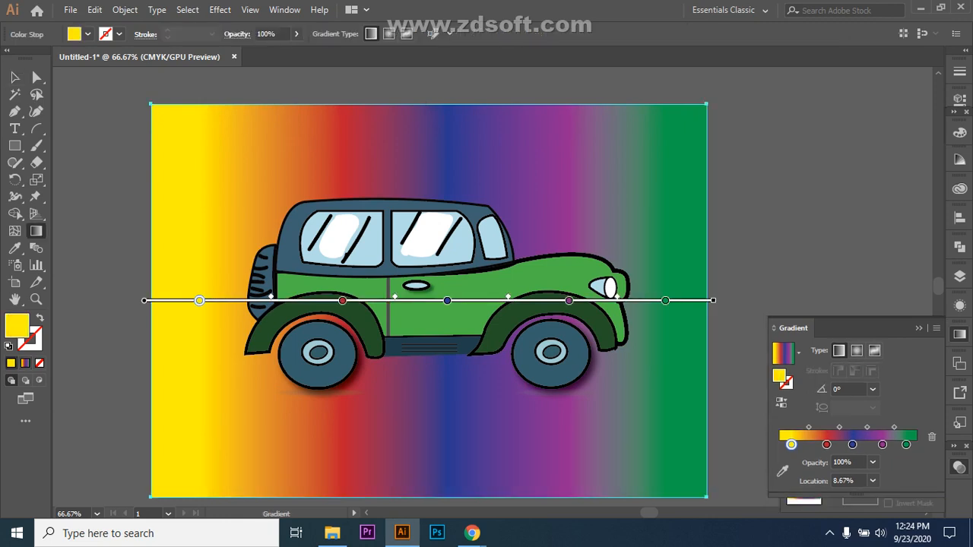
drag(111, 117, 731, 493)
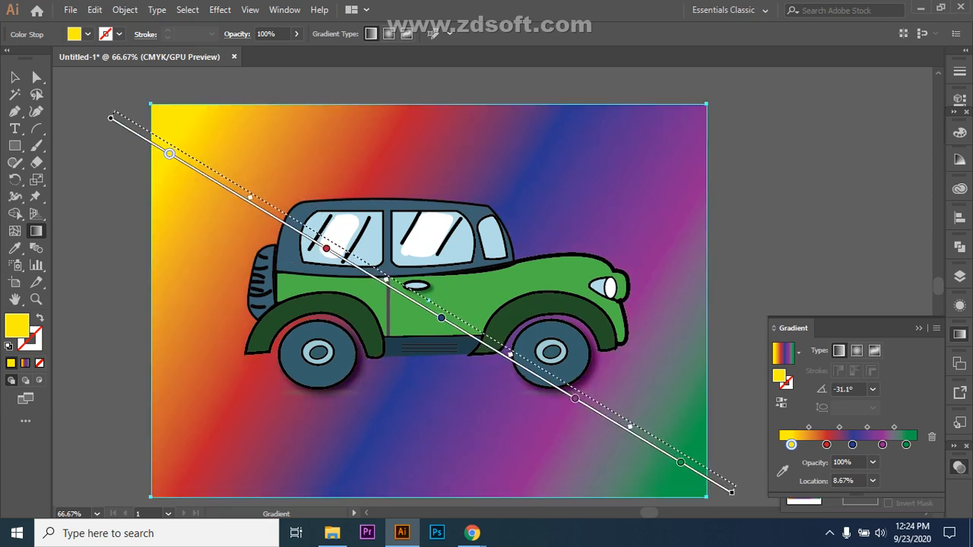
mouse_move(757, 119)
mouse_down()
mouse_move(272, 402)
mouse_move(132, 431)
mouse_up()
Step: Try shifting the diagonal gradient's stops, with green at 94.42% and red at 24.37%
drag(423, 284, 593, 200)
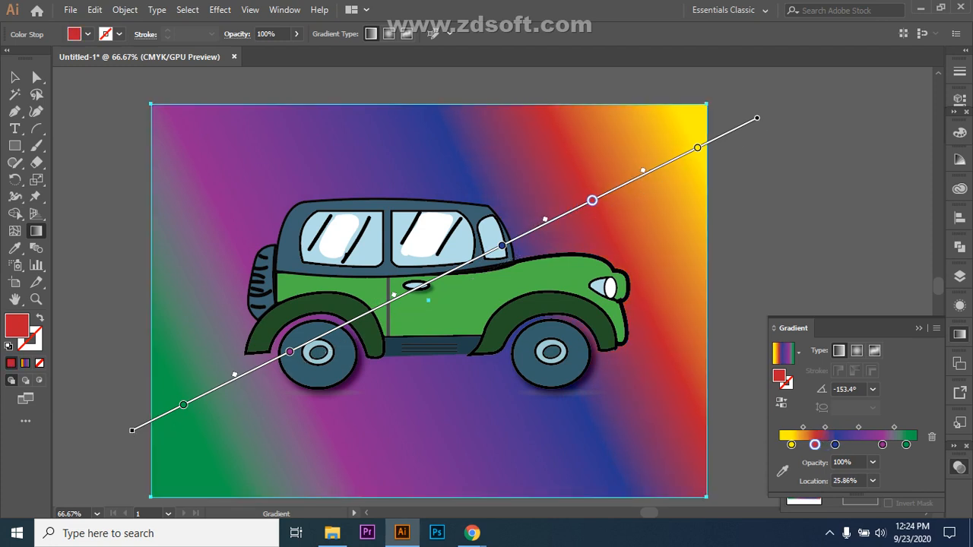
mouse_move(234, 375)
mouse_down()
mouse_move(274, 355)
mouse_move(230, 376)
mouse_up()
drag(184, 405, 172, 410)
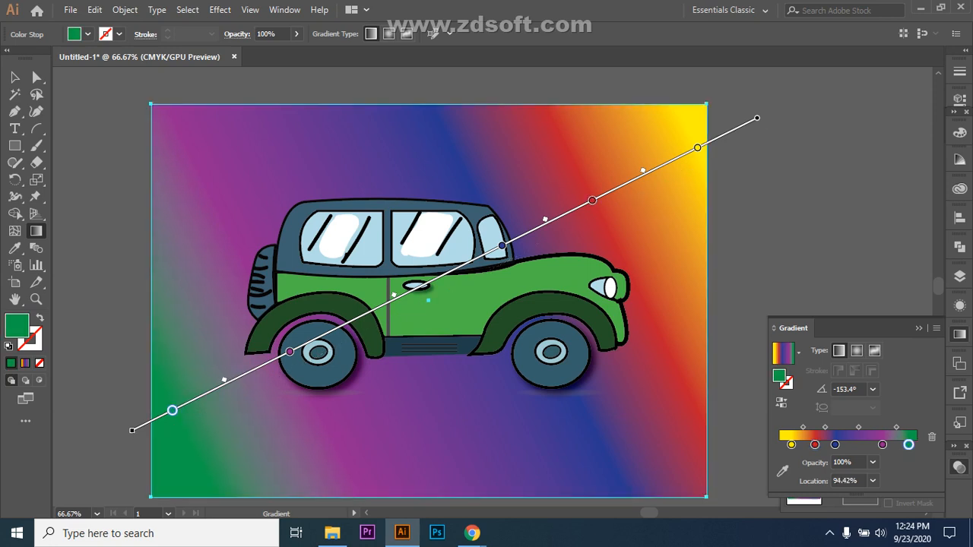
drag(592, 200, 601, 197)
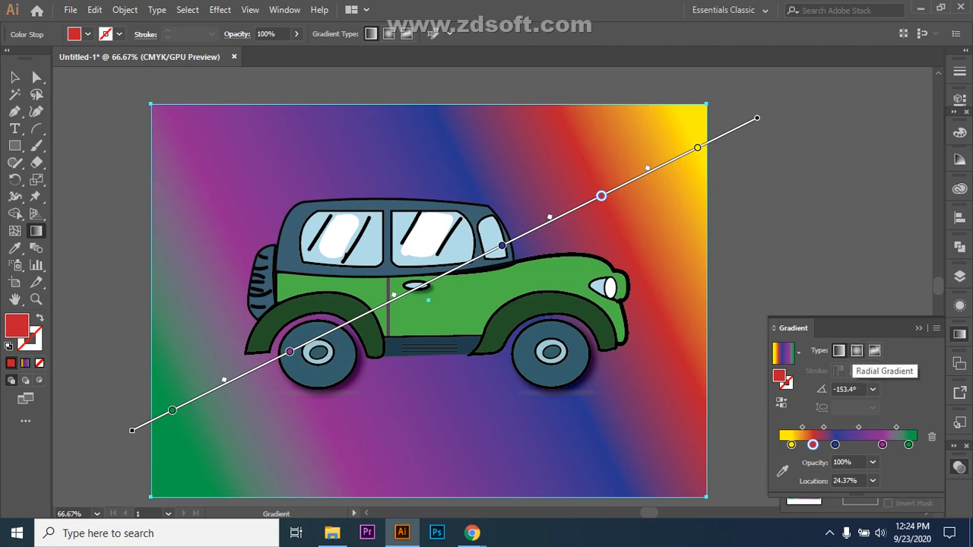
Step: Switch the background gradient to radial and redraw it from beyond the rectangle's left edge to past its right edge at 4.7°
click(857, 350)
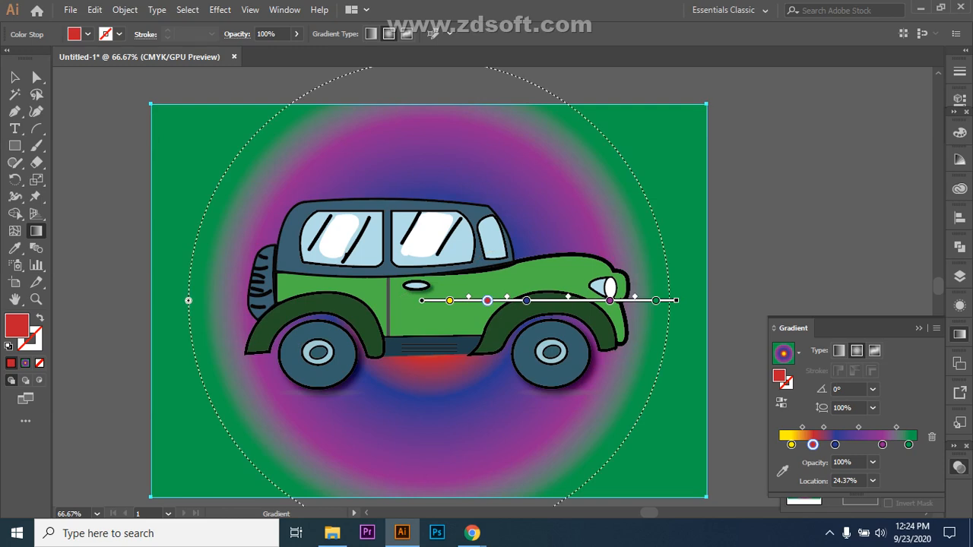
drag(81, 134, 752, 435)
drag(76, 317, 841, 250)
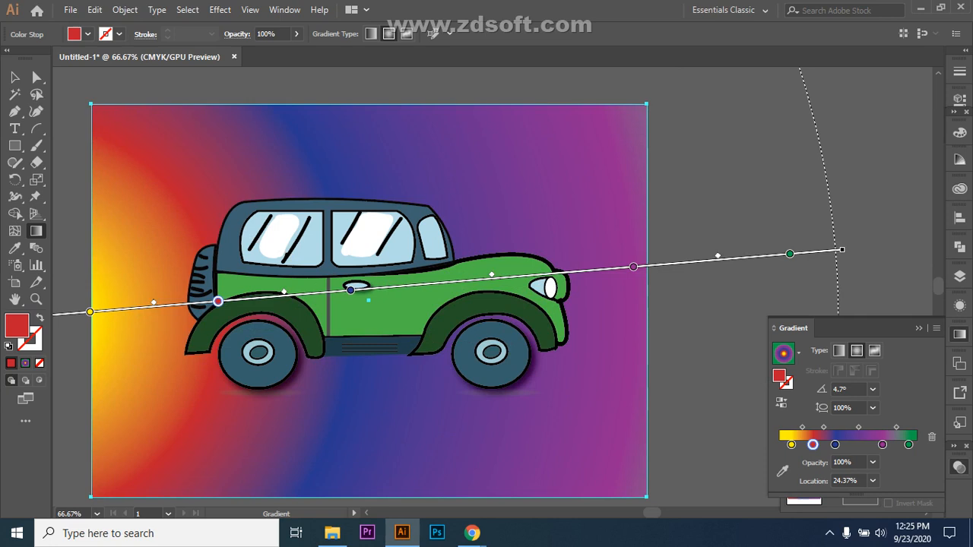
Step: Reposition the radial gradient's stops, setting yellow at 3.02% and blue at 50.87% and shifting red closer to yellow
drag(218, 302, 212, 302)
drag(90, 312, 71, 313)
drag(57, 315, 53, 316)
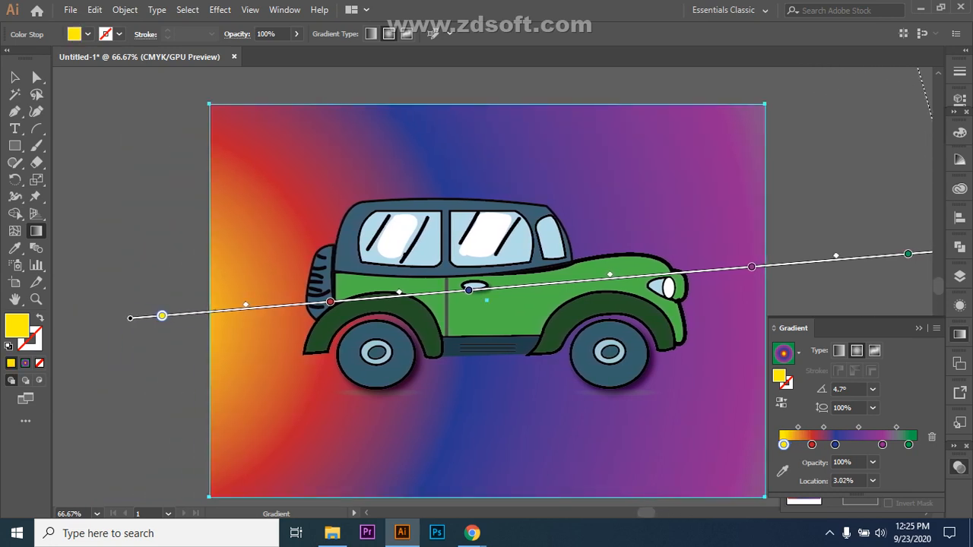
drag(330, 302, 303, 304)
click(469, 289)
drag(471, 290, 553, 283)
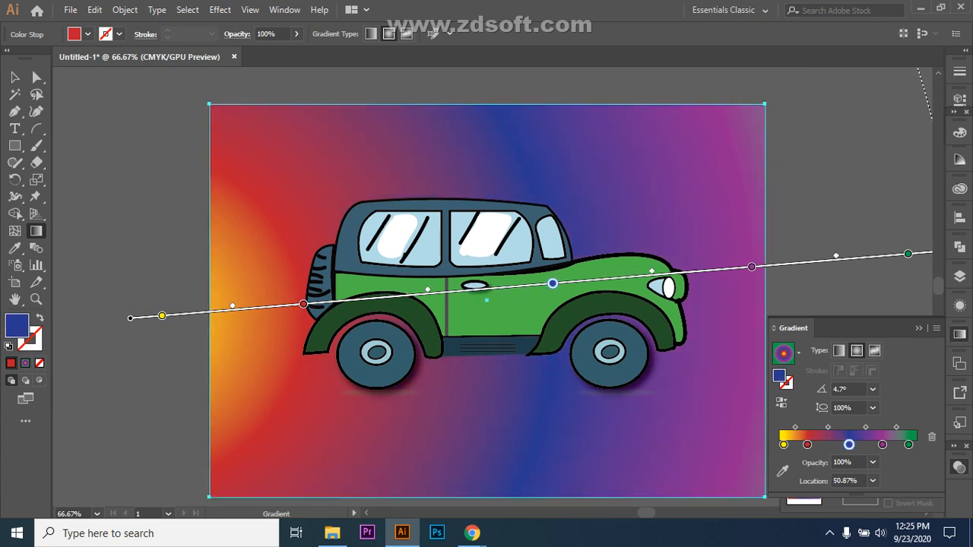
Step: Move the radial gradient's purple stop closer to blue, remove the green stop, and deselect the background rectangle
click(751, 266)
drag(752, 267, 686, 272)
drag(908, 254, 881, 300)
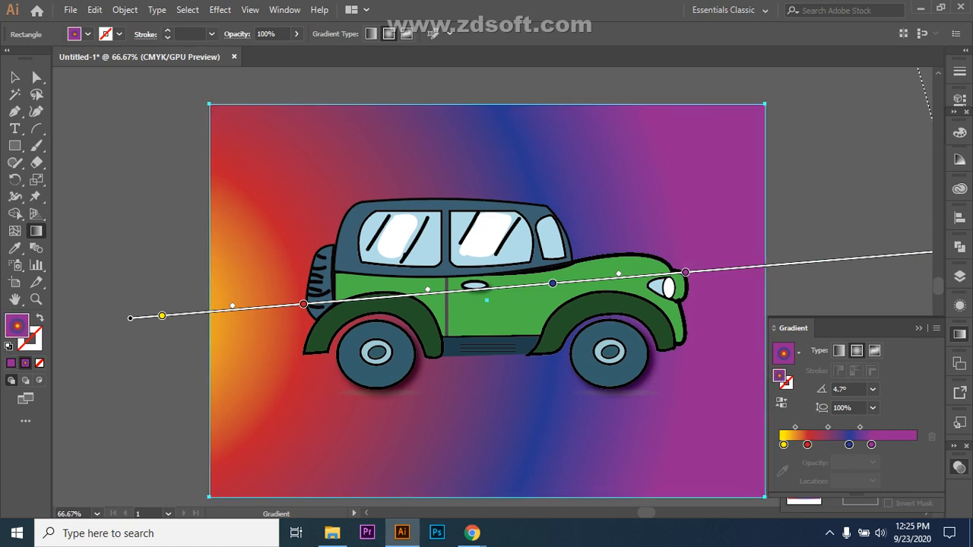
key(v)
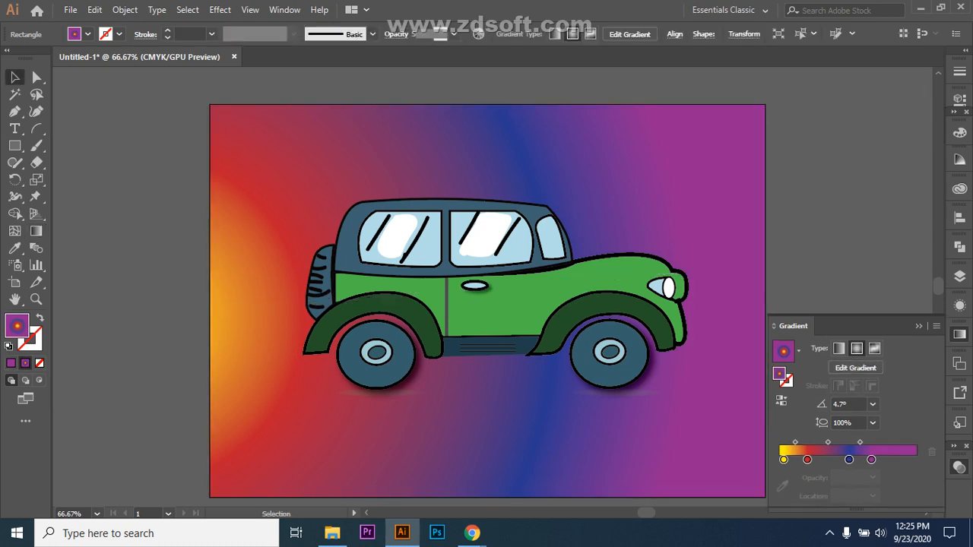
key(ctrl+shift+a)
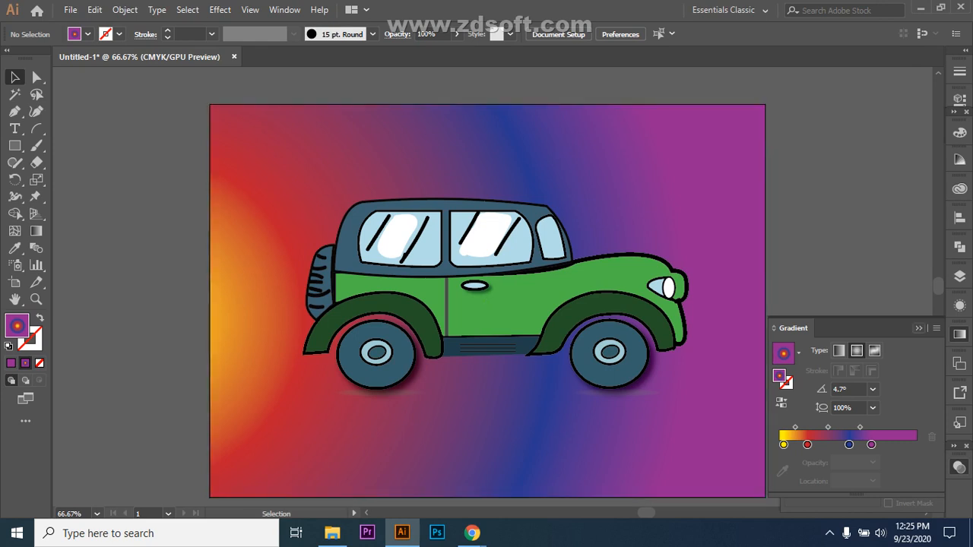
Step: Collapse the open Gradient and Transparency settings, briefly recheck the background rectangle's gradient, and leave nothing selected
click(919, 329)
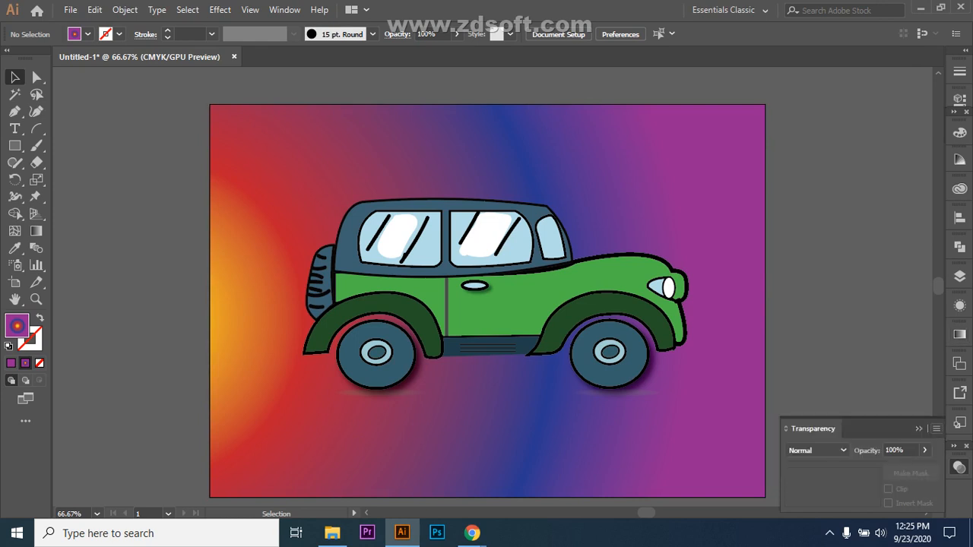
click(920, 429)
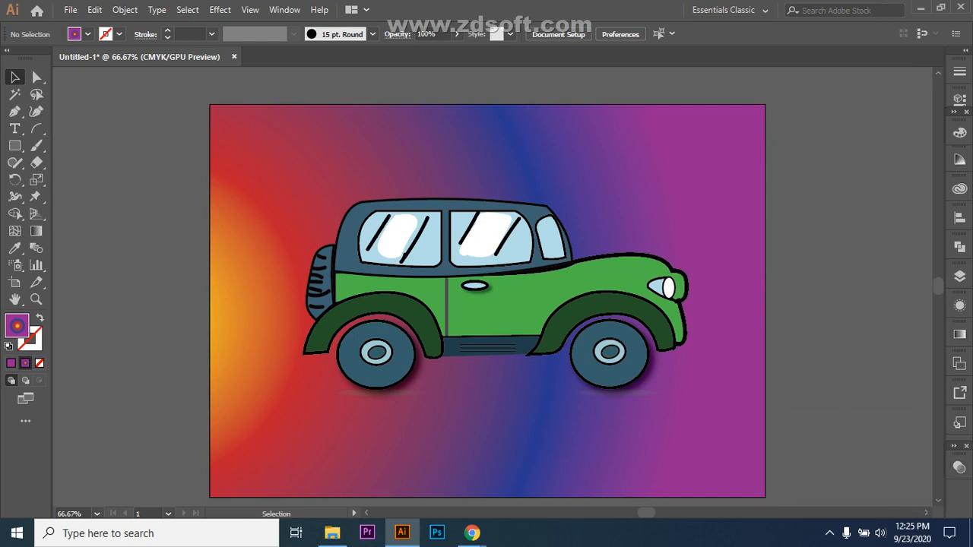
click(718, 414)
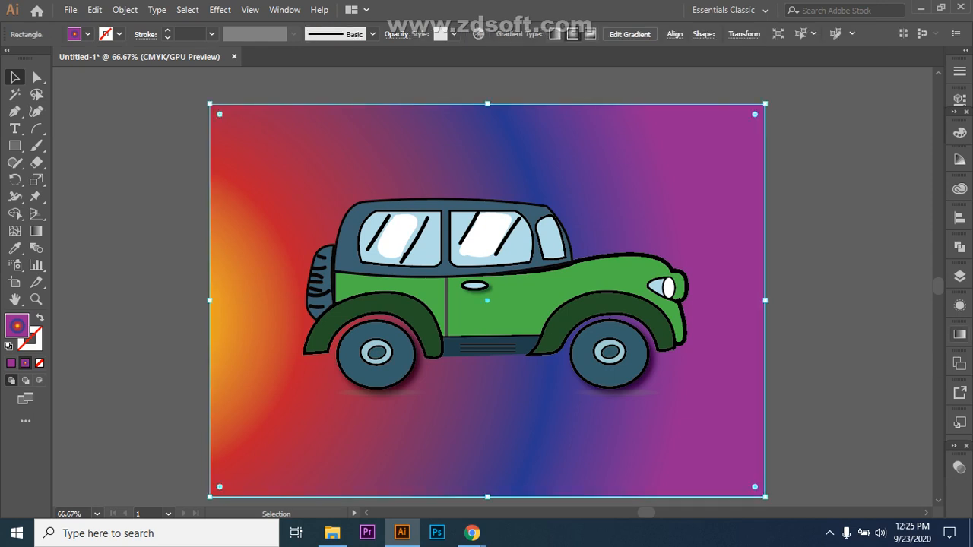
click(959, 335)
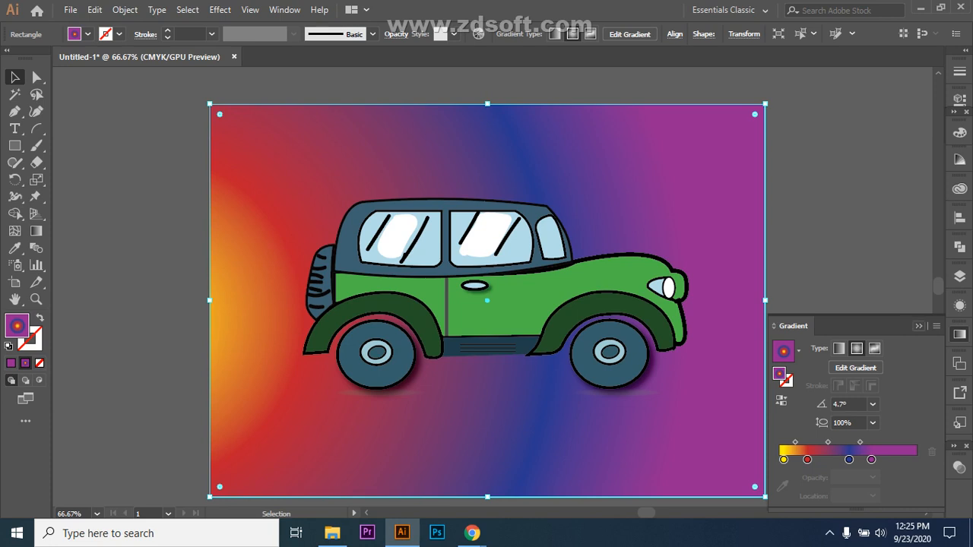
click(919, 326)
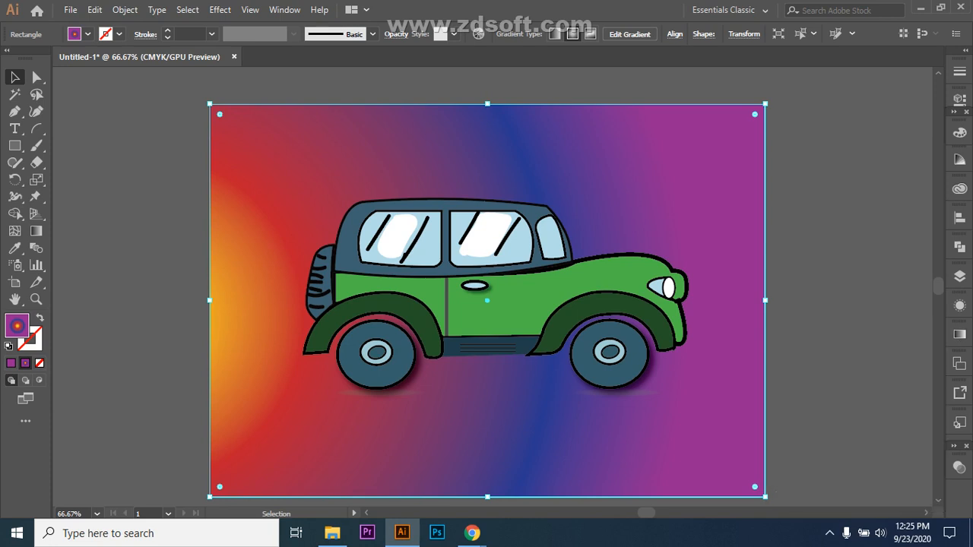
click(128, 187)
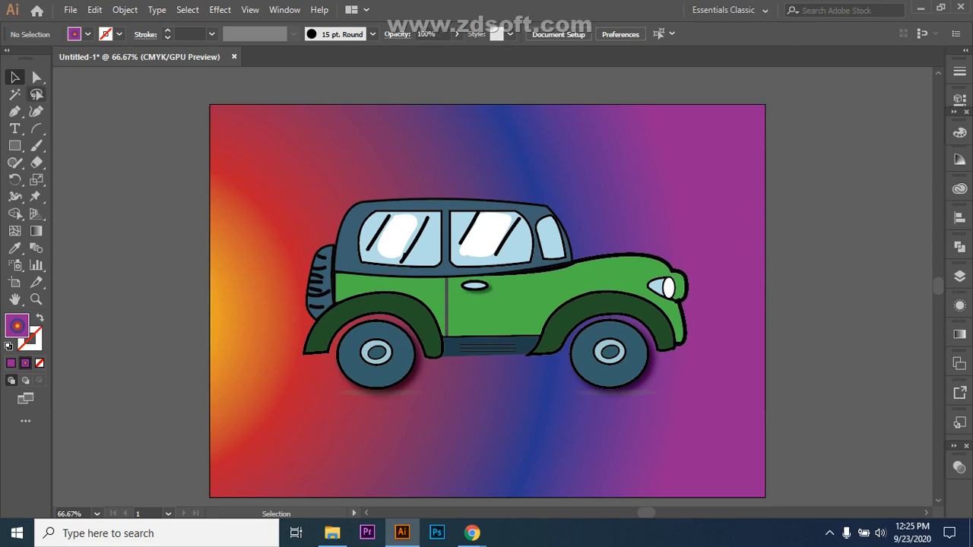
click(70, 10)
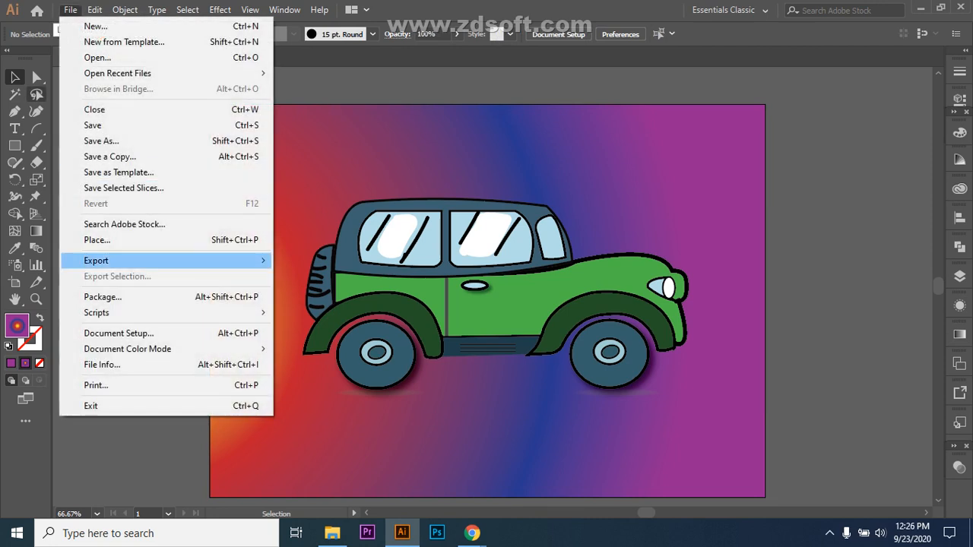
mouse_move(114, 260)
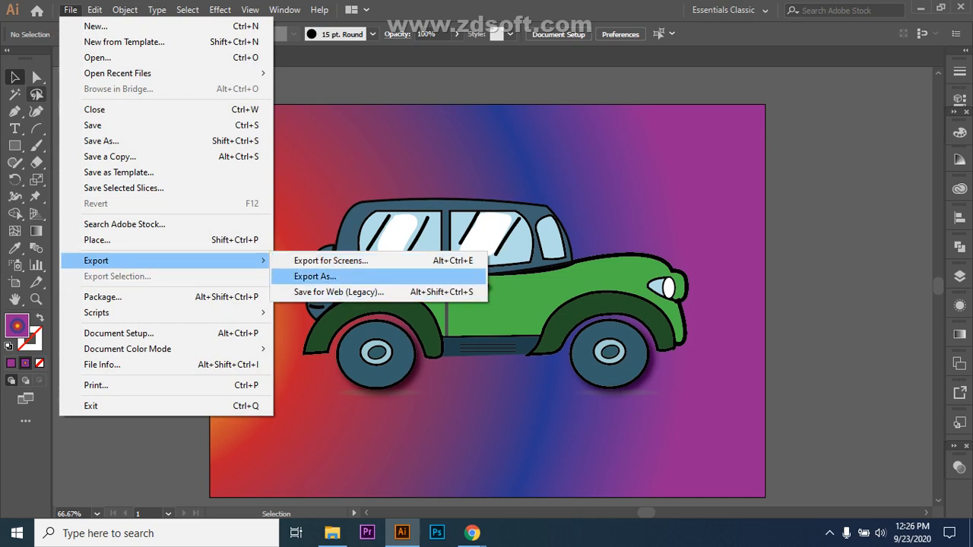
click(315, 276)
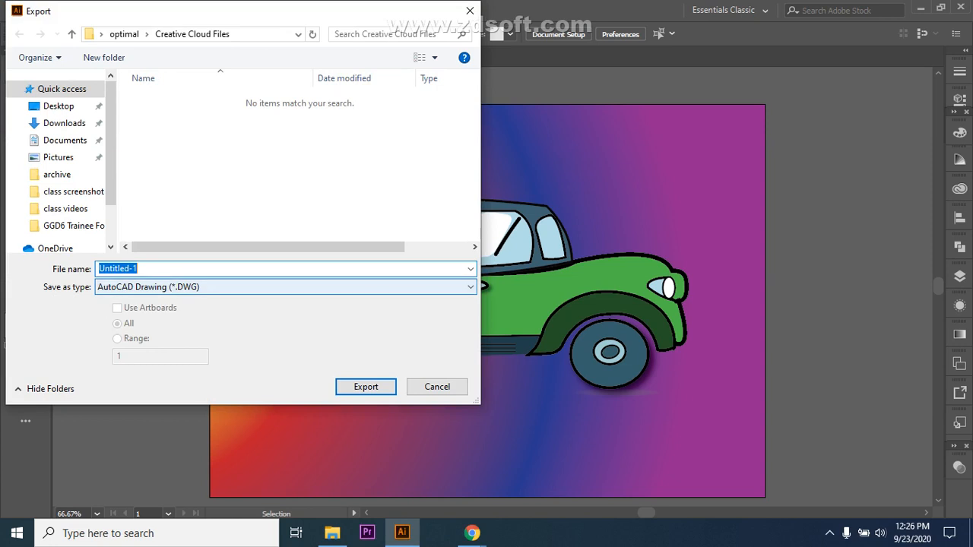
click(304, 288)
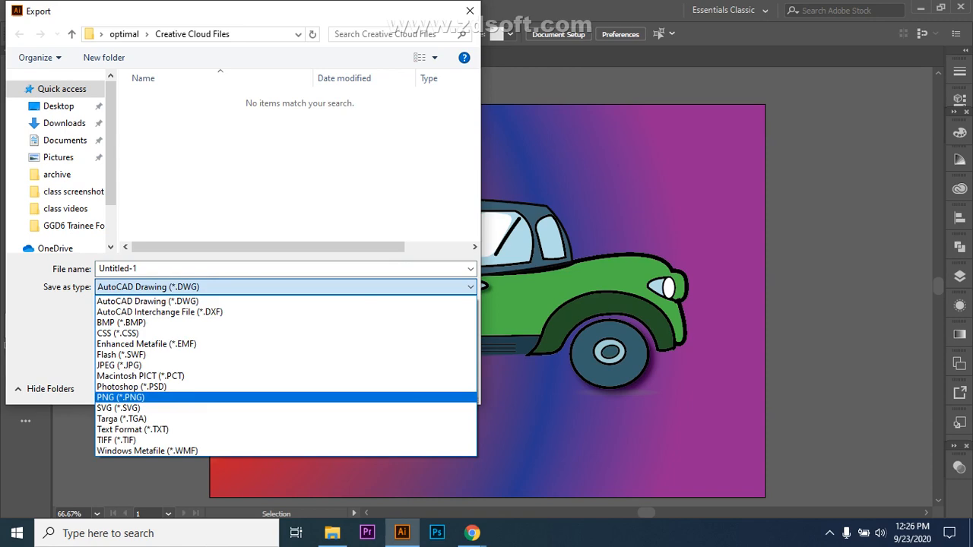
click(120, 397)
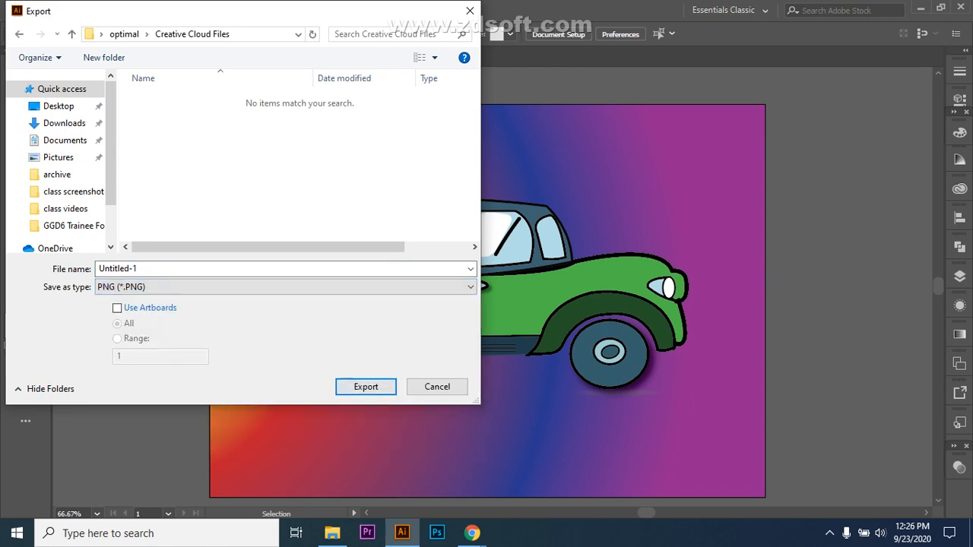
click(366, 386)
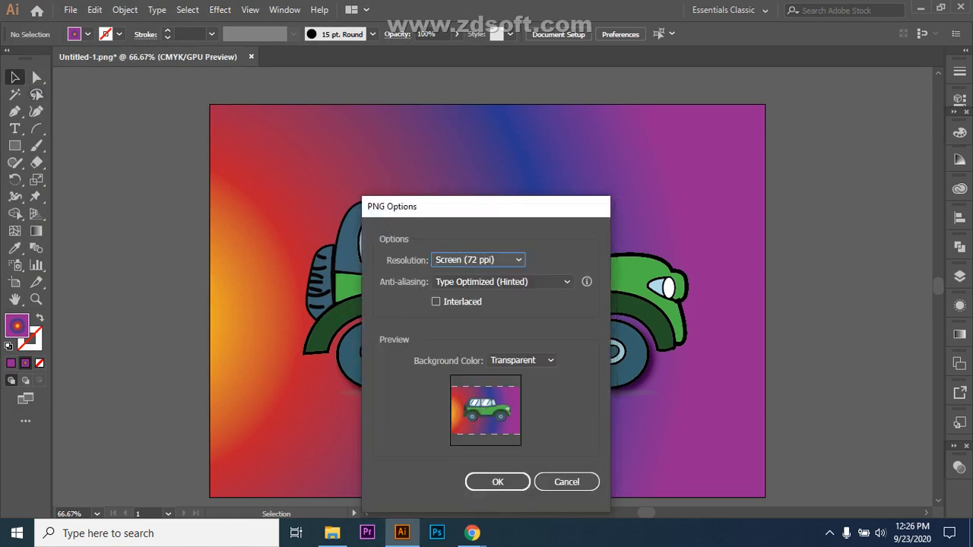
click(566, 482)
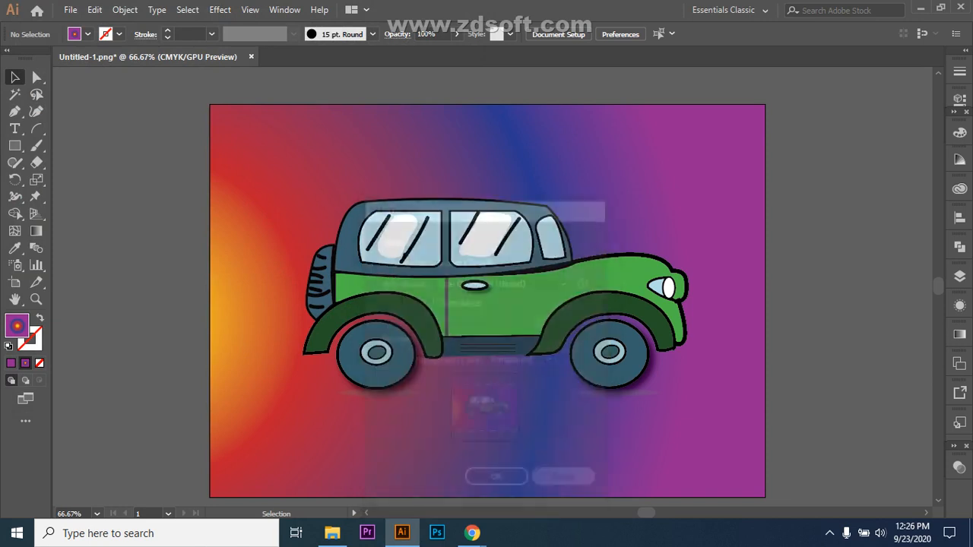
Step: Start exporting the illustration to the Desktop as a PNG file named Untitled-1
click(70, 10)
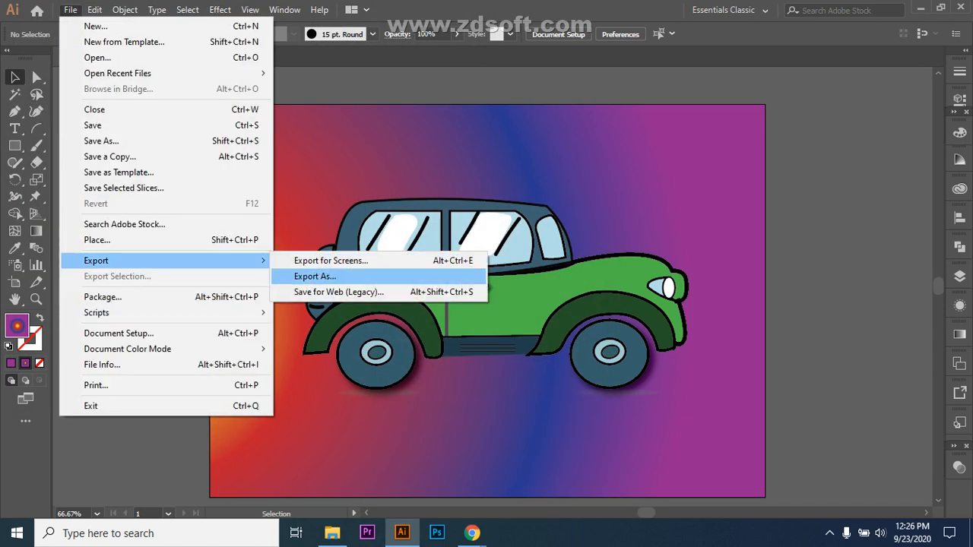
click(314, 276)
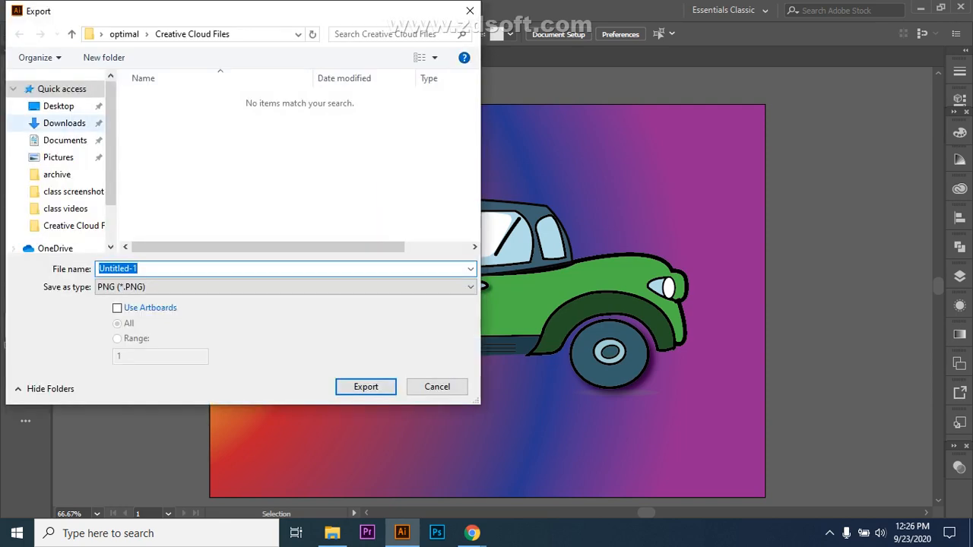
click(58, 106)
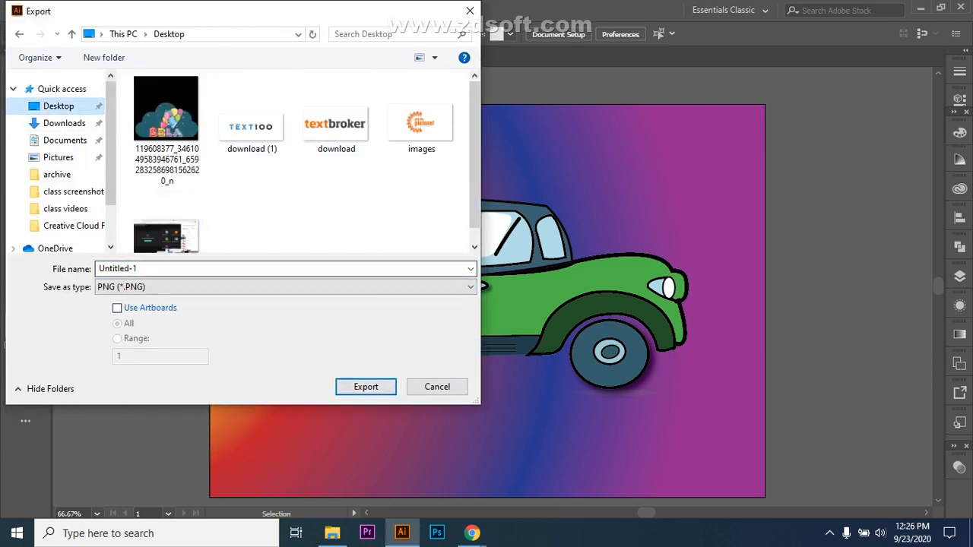
click(285, 287)
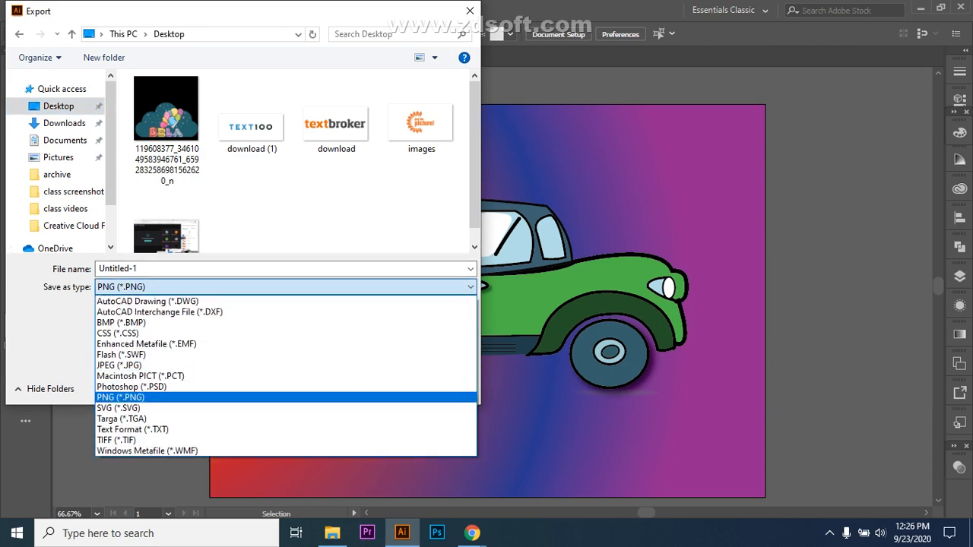
click(286, 398)
click(365, 387)
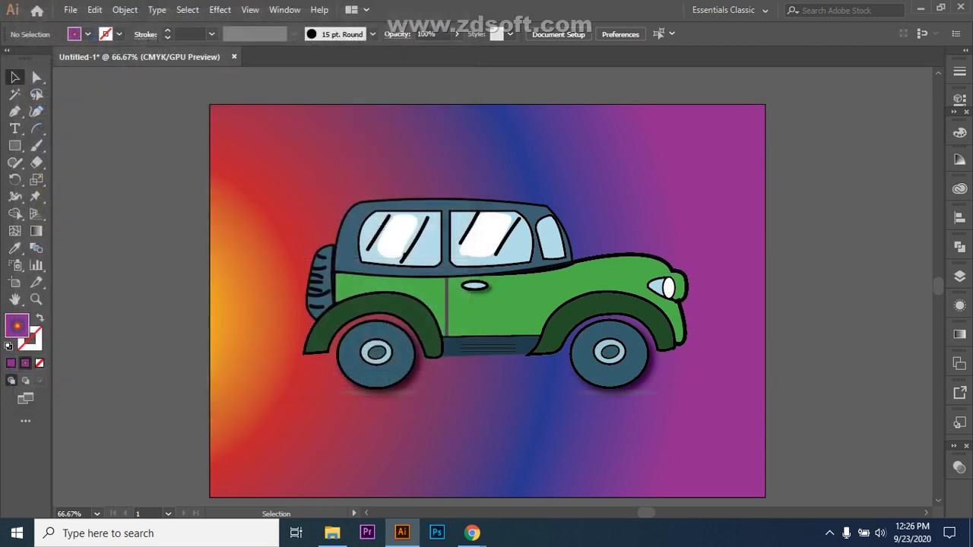
Step: Set the PNG export to High (300 ppi) resolution with a transparent background colour and complete the export
drag(497, 201, 514, 141)
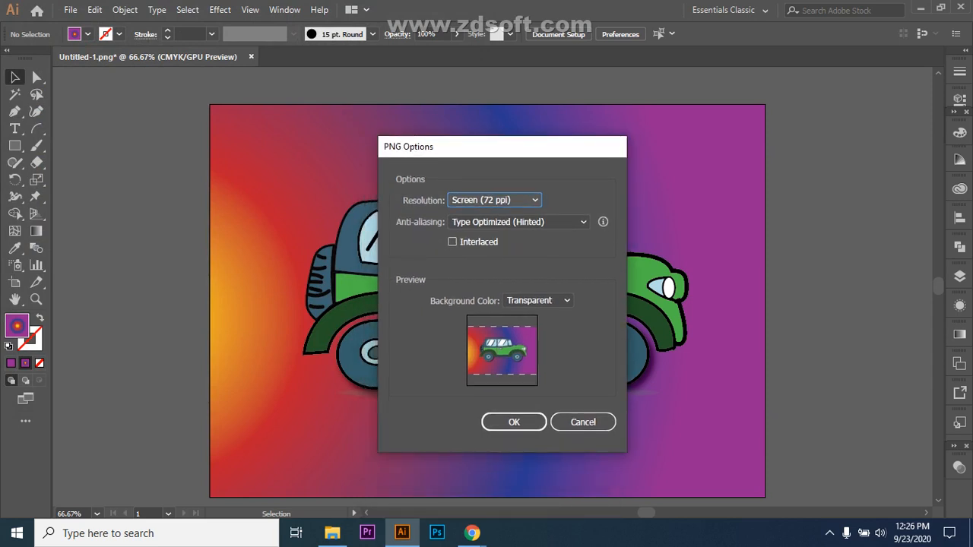
click(495, 200)
click(491, 247)
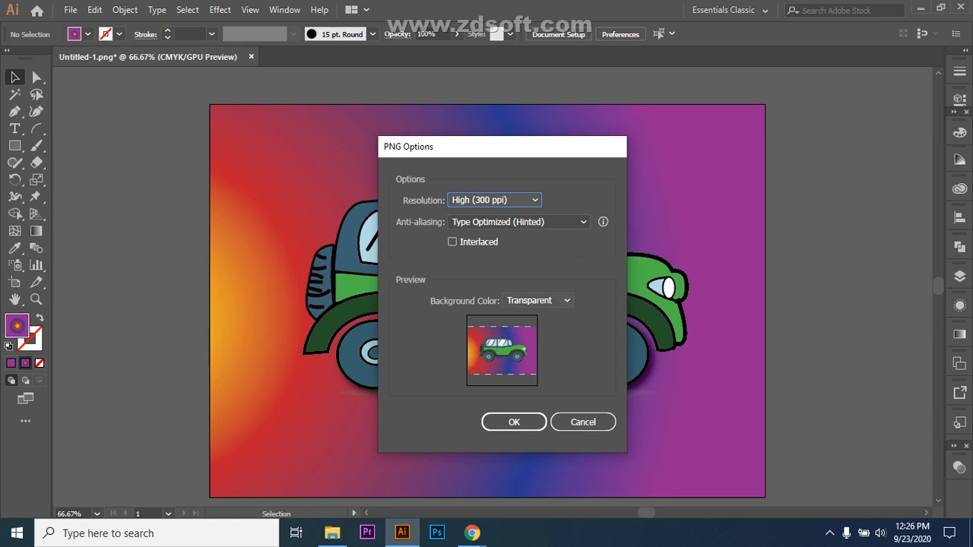
click(540, 301)
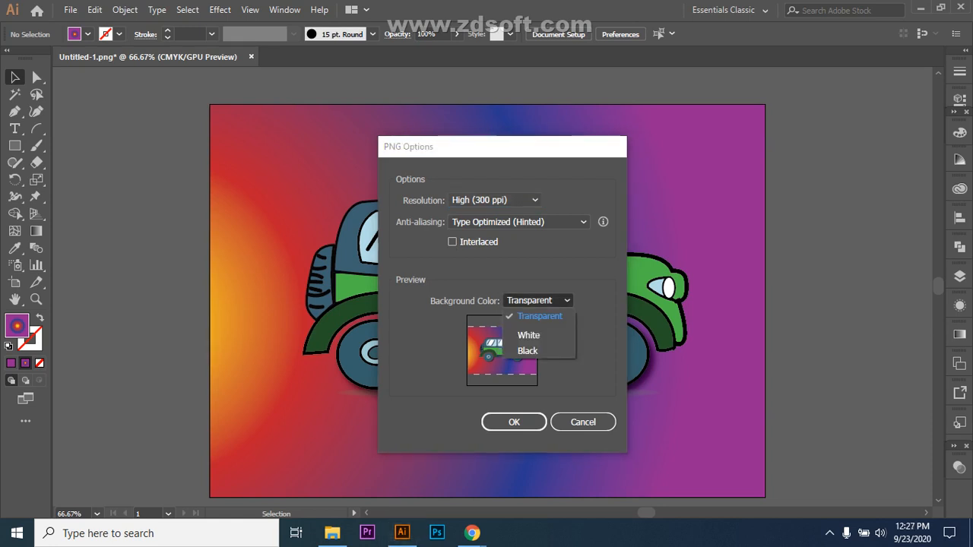
click(539, 317)
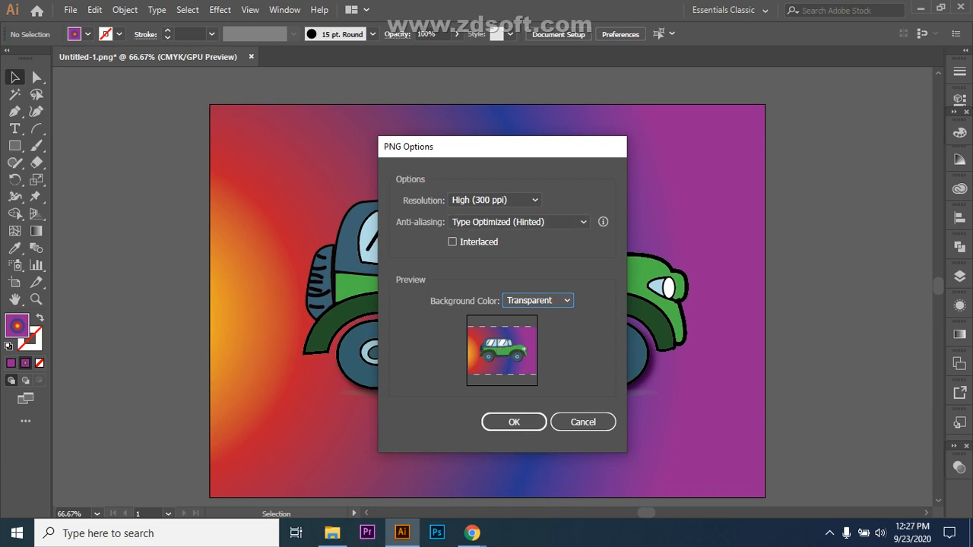
key(Return)
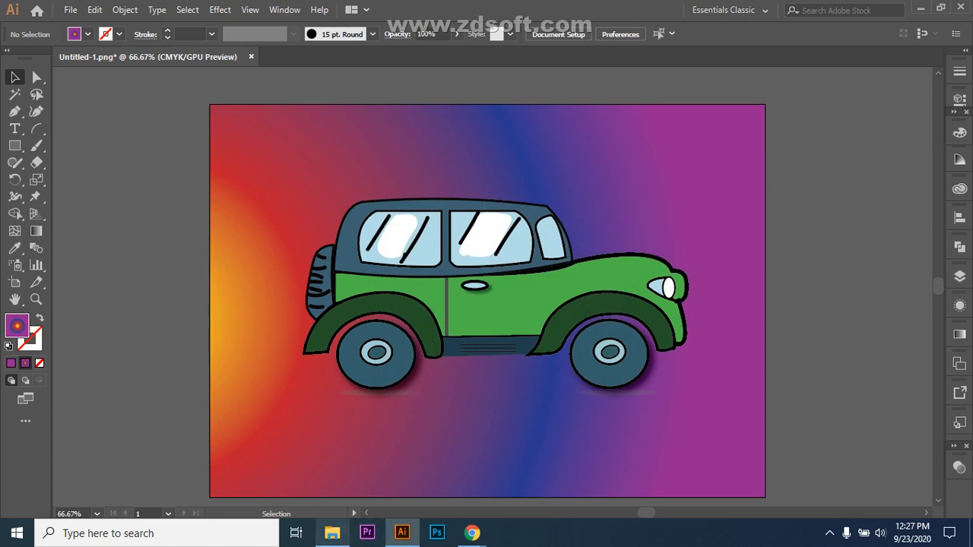
Step: Switch to the Desktop folder in File Explorer and open the exported Untitled-1 car image in Photos
key(alt+Tab)
click(853, 224)
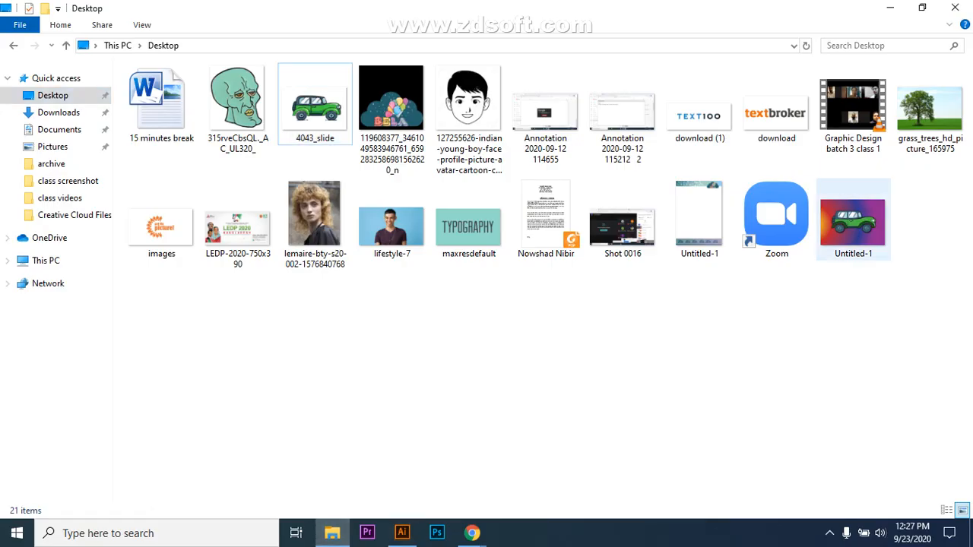
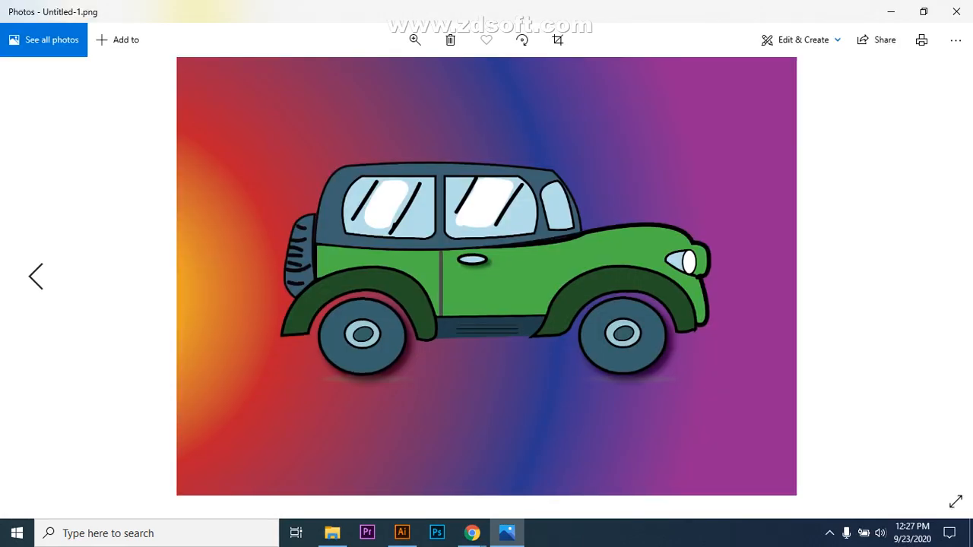
Step: Switch to the Google Meet call in Chrome and stop the current screen presentation
mouse_move(472, 533)
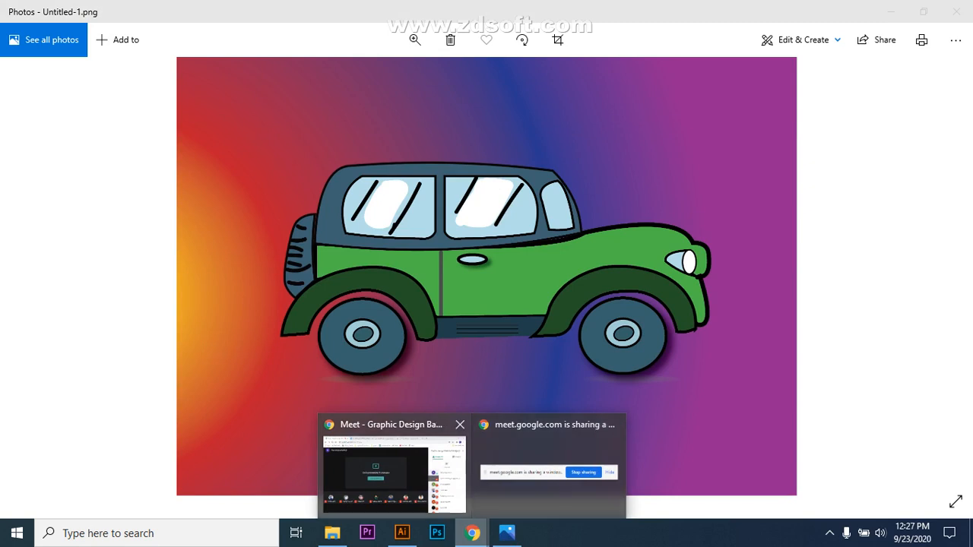
click(394, 464)
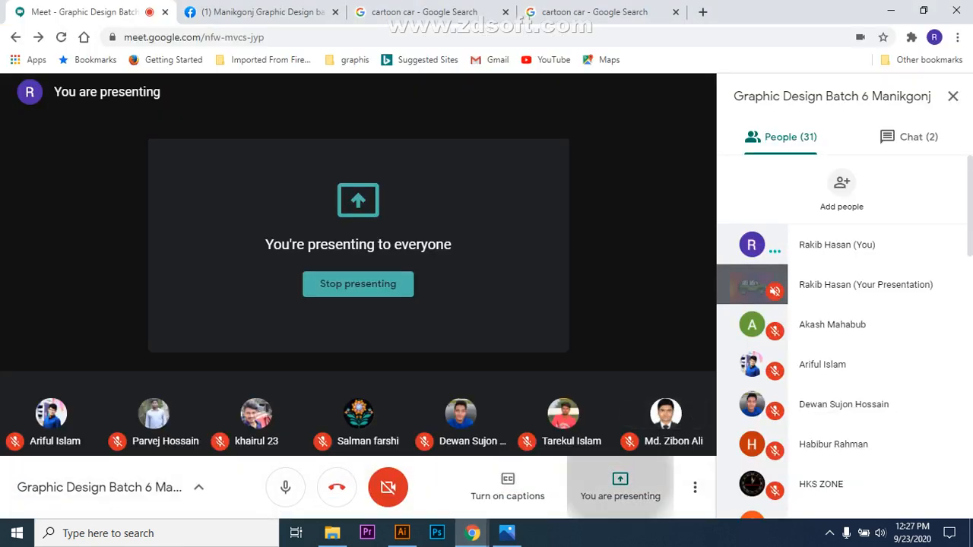
click(620, 486)
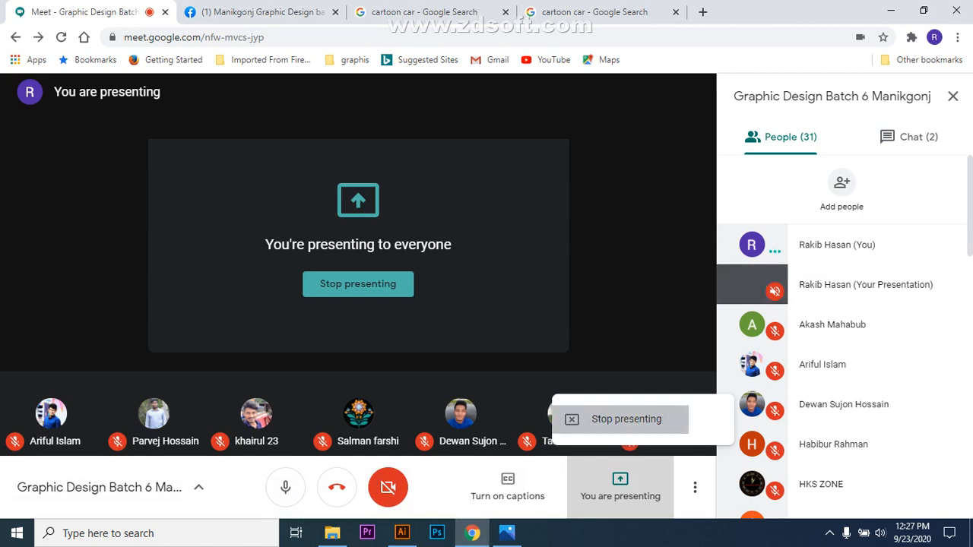
click(626, 419)
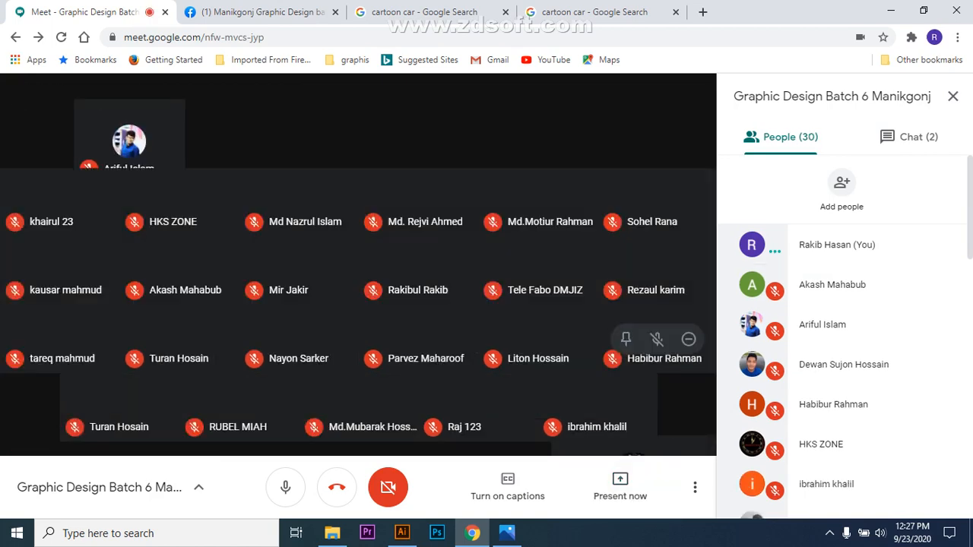
Step: Present a single window in the meeting, sharing the Photos window with the exported car image
click(620, 486)
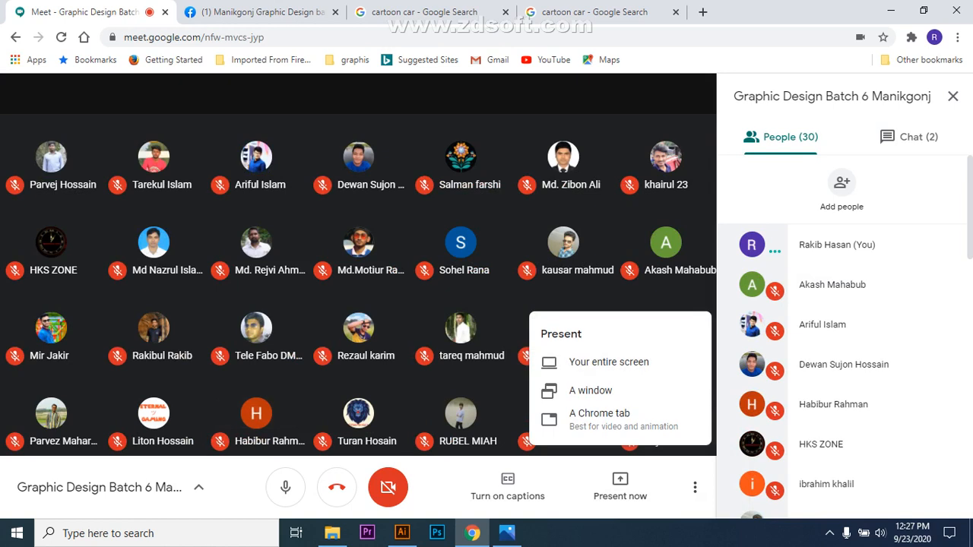
click(590, 390)
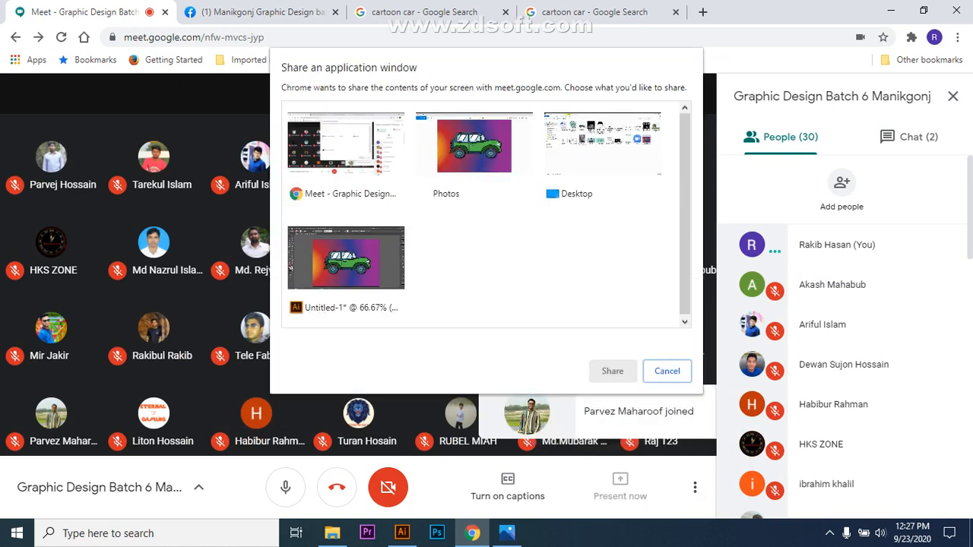
click(474, 156)
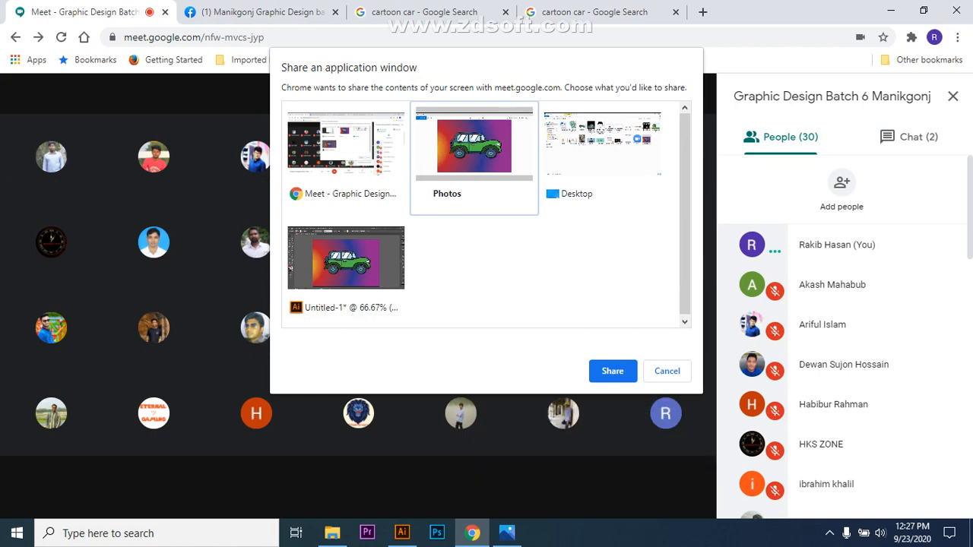
click(613, 371)
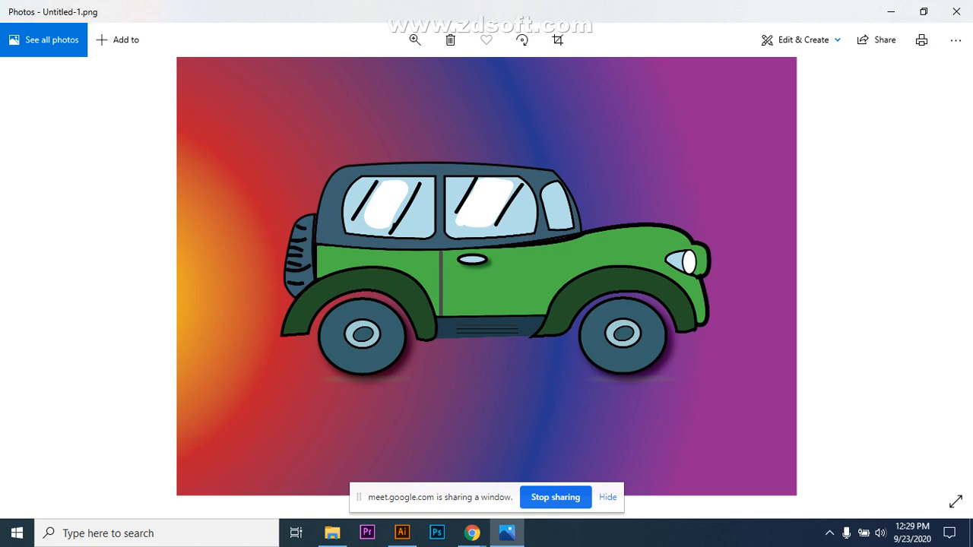
Step: Stop sharing the Photos window with the meeting and close the exported car image
click(565, 493)
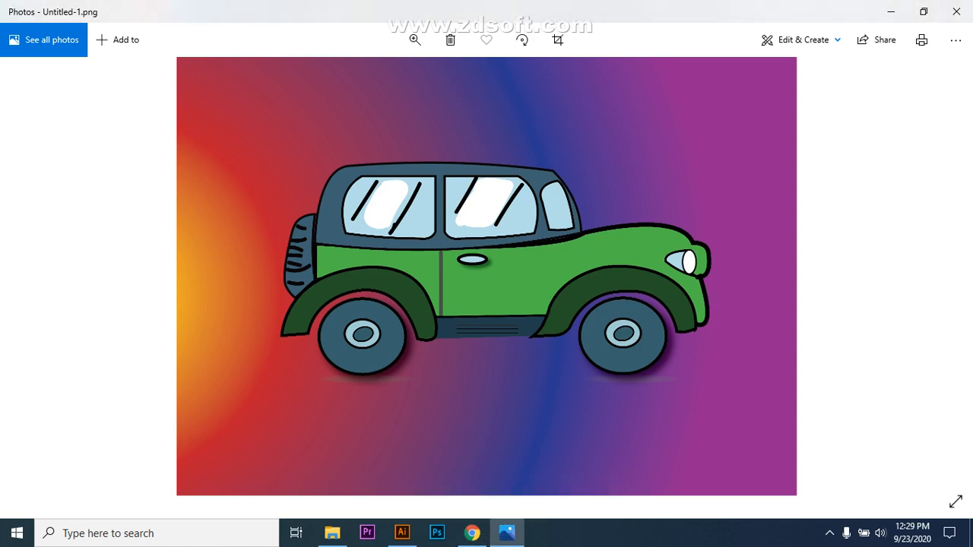
click(957, 12)
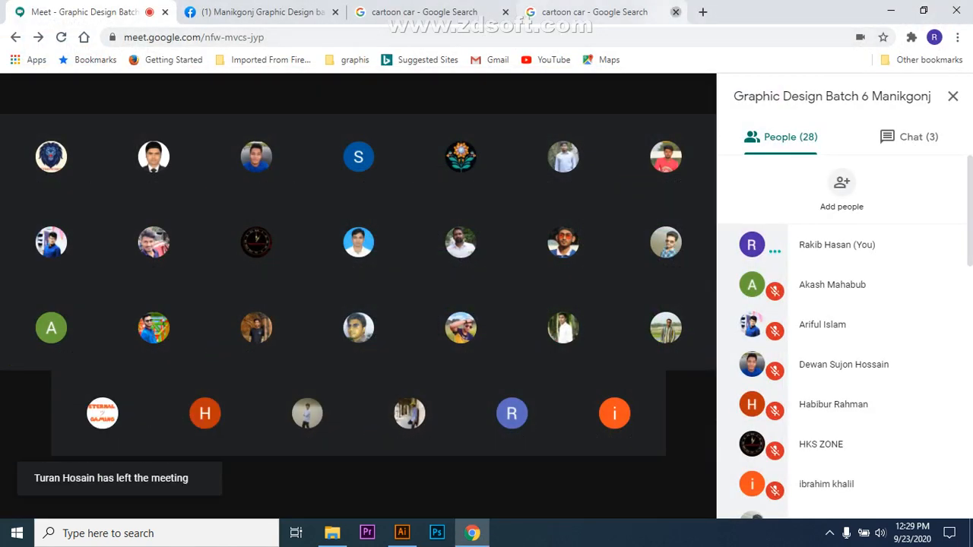
Step: Close both cartoon car Google Search tabs and bring up the ZD Soft Screen Recorder controls over the Meet call
click(676, 11)
click(505, 11)
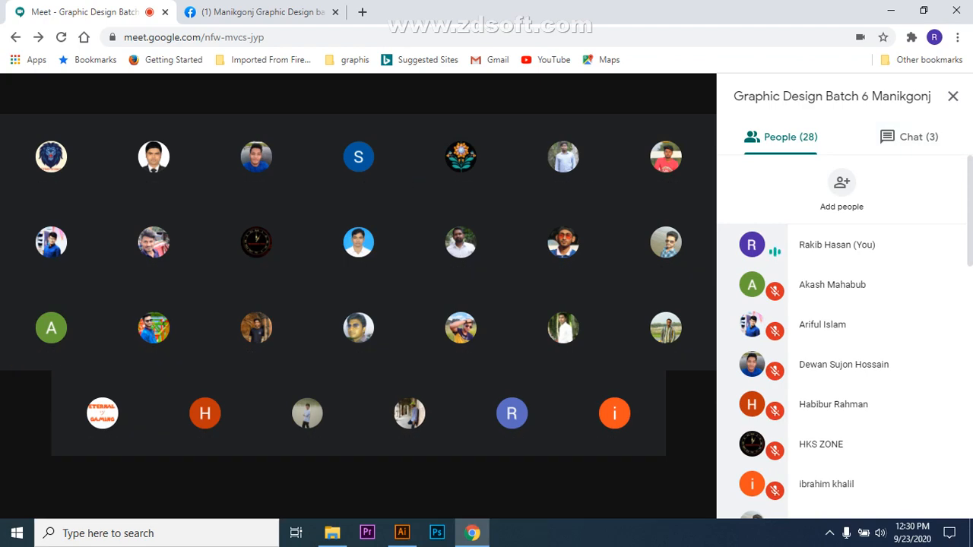
key(ctrl+Tab)
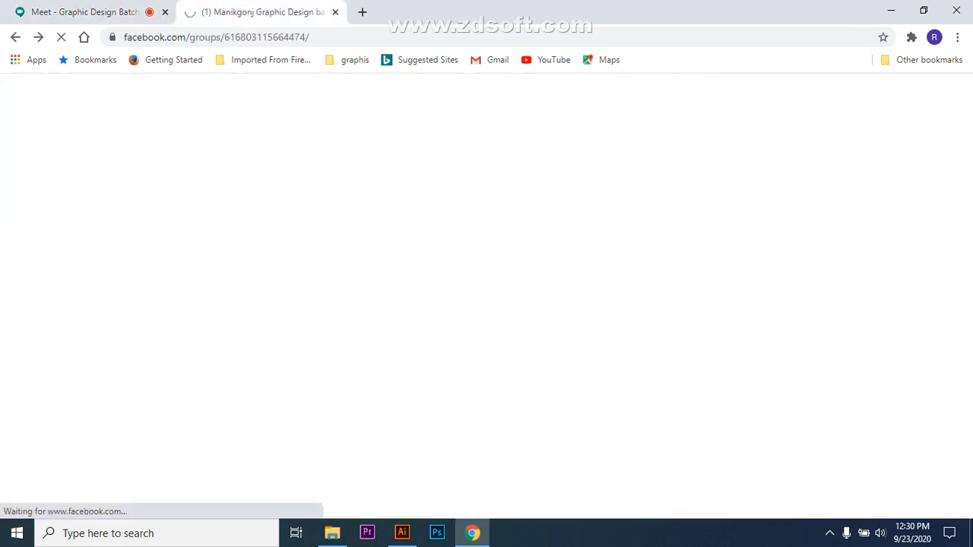
key(ctrl+Tab)
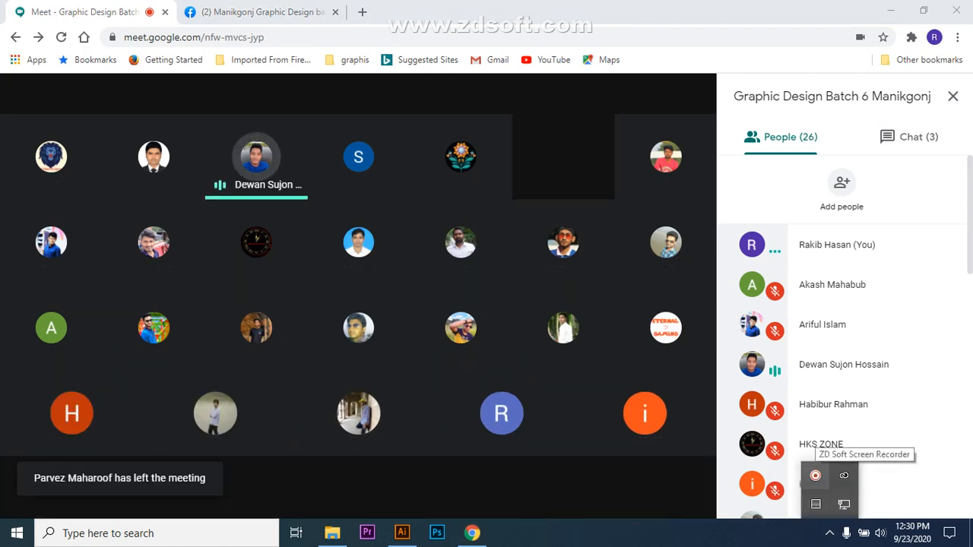
click(816, 476)
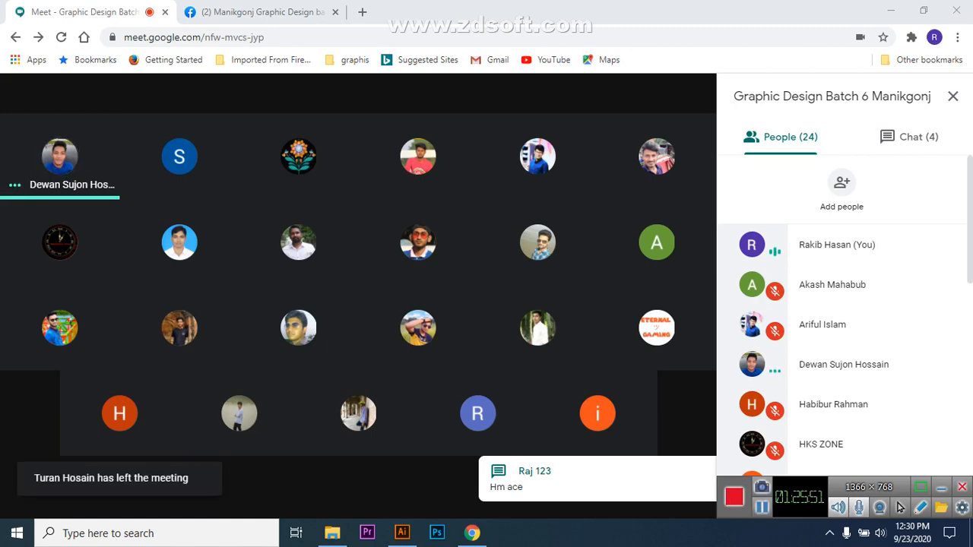
Step: Copy the web address of the Manikgonj Graphic Design batch ^ 6 Facebook group and send it to everyone in the Meet chat
key(ctrl+Tab)
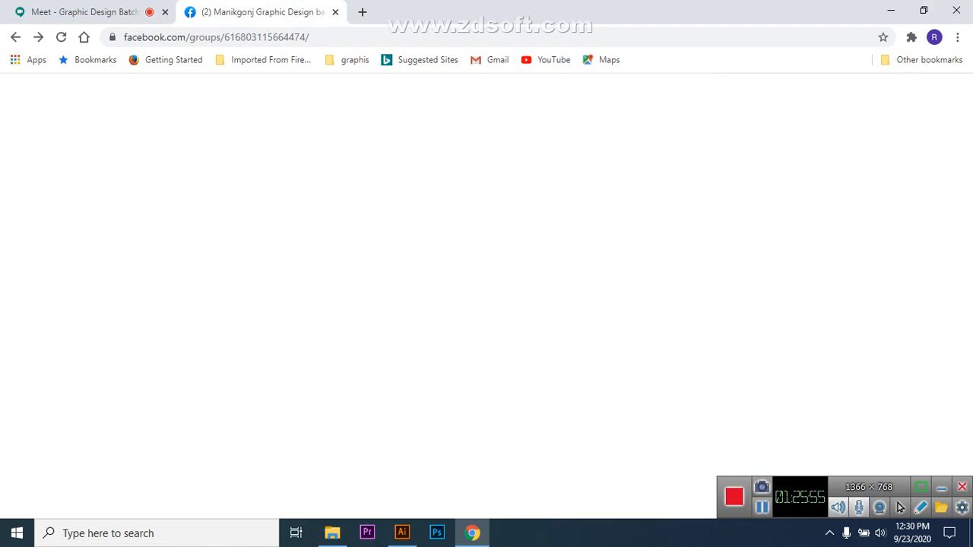
key(ctrl+l)
key(ctrl+c)
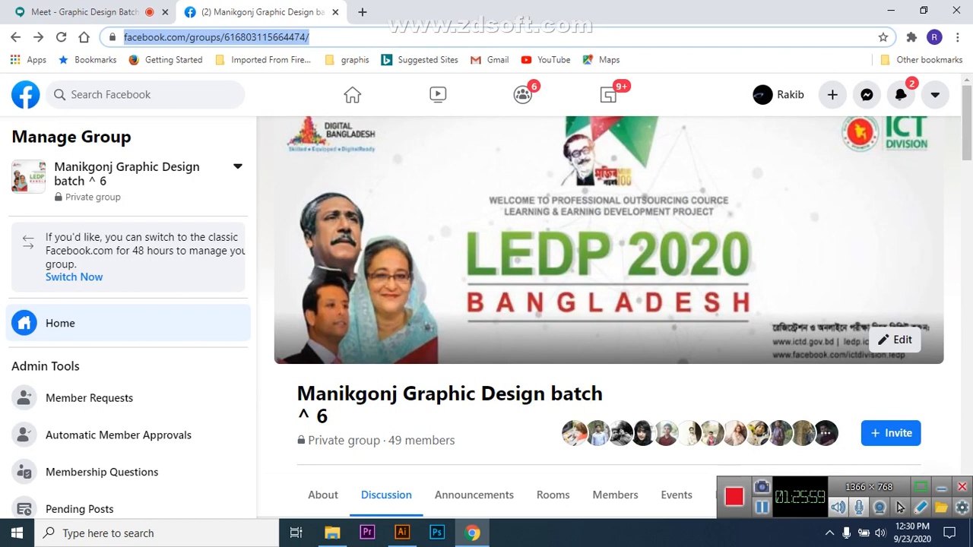
key(ctrl+Tab)
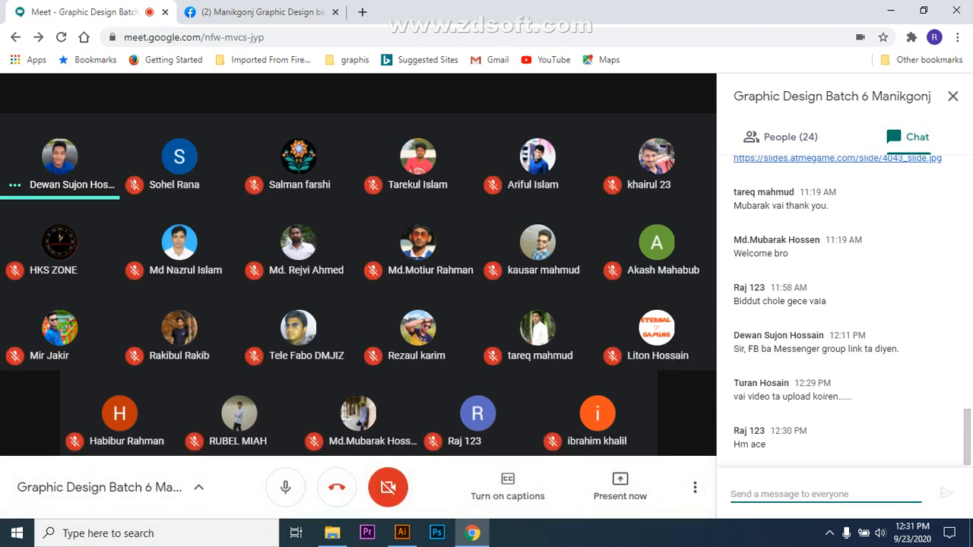
key(ctrl+v)
key(Return)
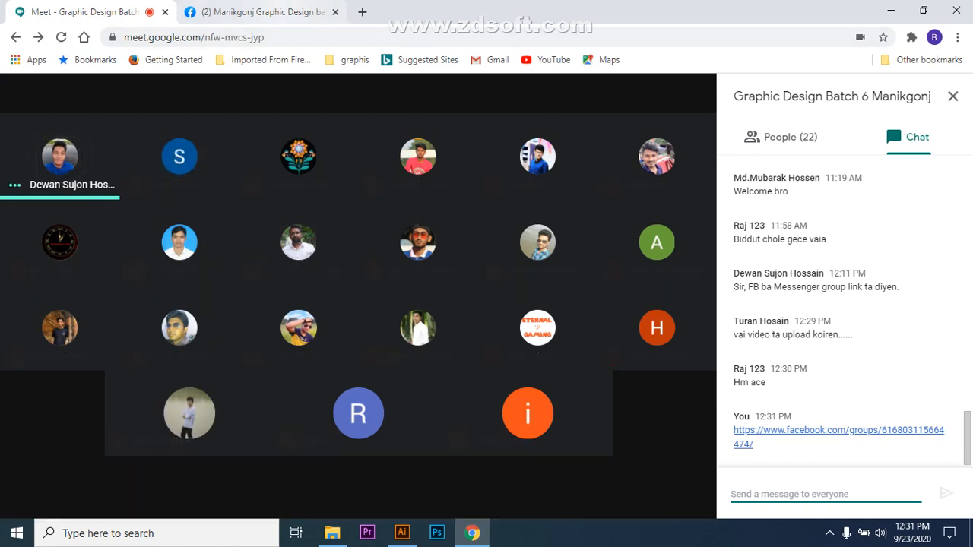
Step: Return to the Facebook group page and bring up the ZD Soft Screen Recorder controls from the hidden tray programs
click(262, 12)
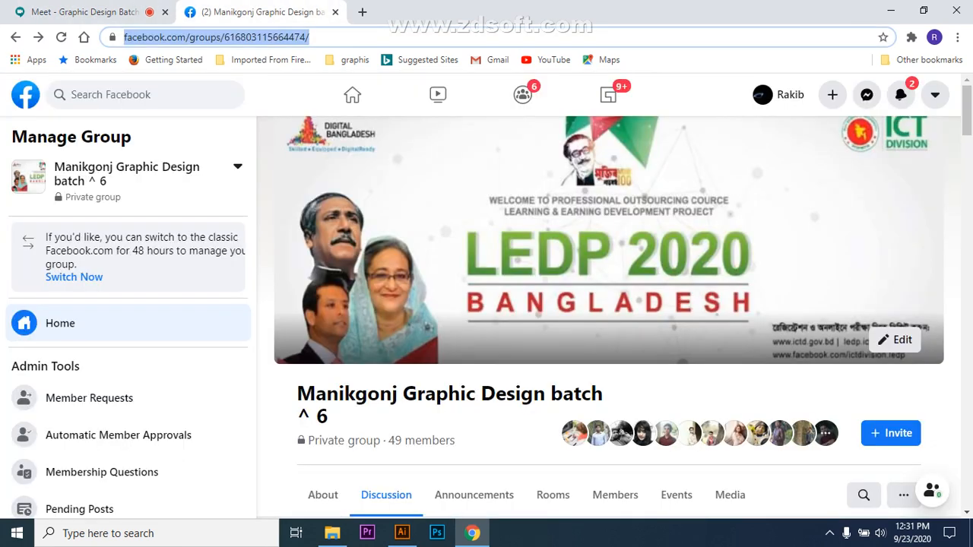
click(830, 534)
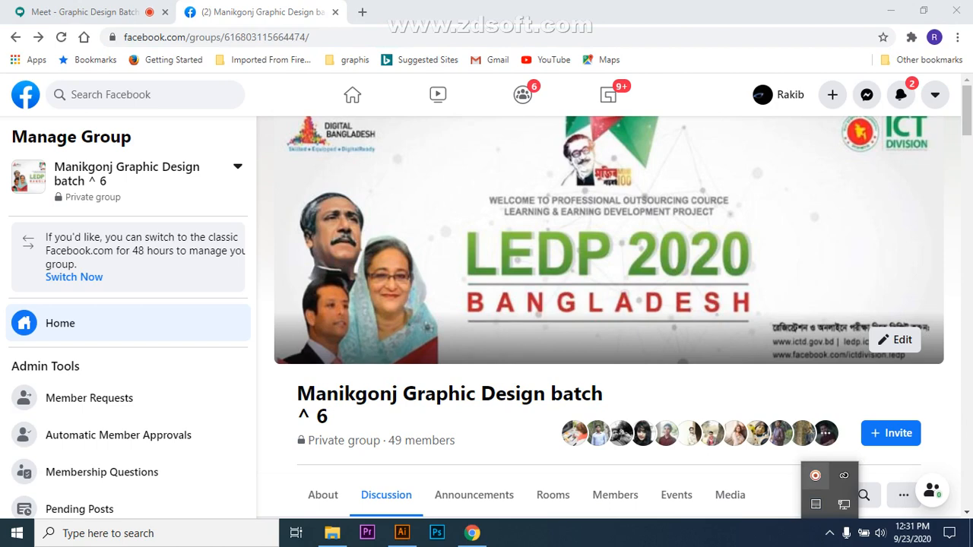
click(816, 476)
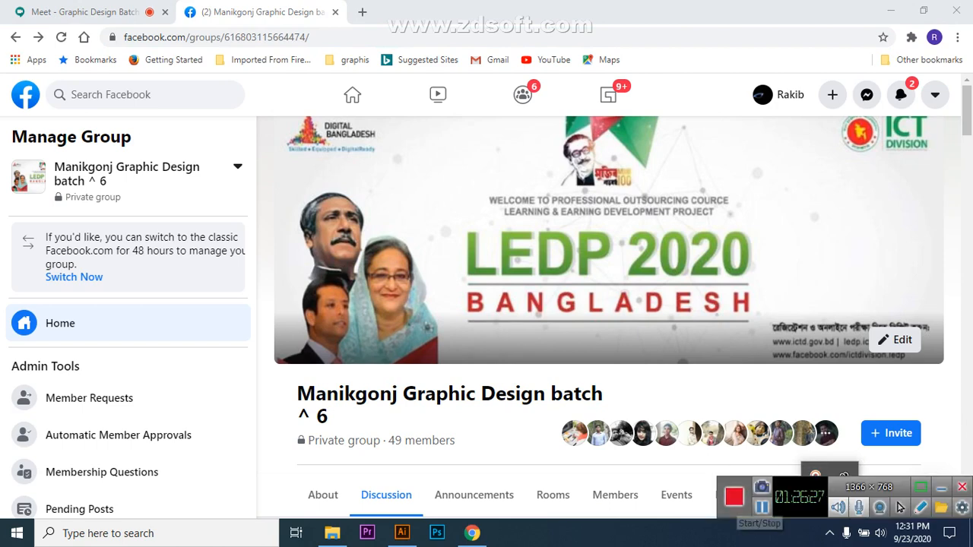